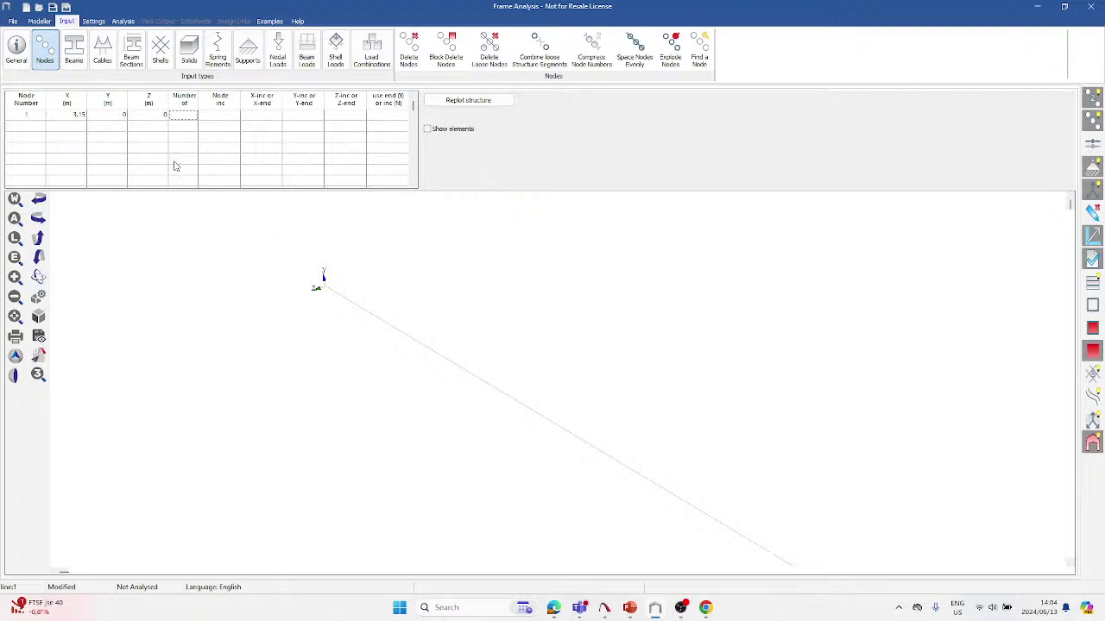
Generate 7 additional nodes above node 1 with a node increment of 1 and a Y increment of 1.2 m.
{"action": "type", "text": "2"}
{"action": "key", "text": "Tab"}
{"action": "type", "text": "1"}
{"action": "key", "text": "Tab"}
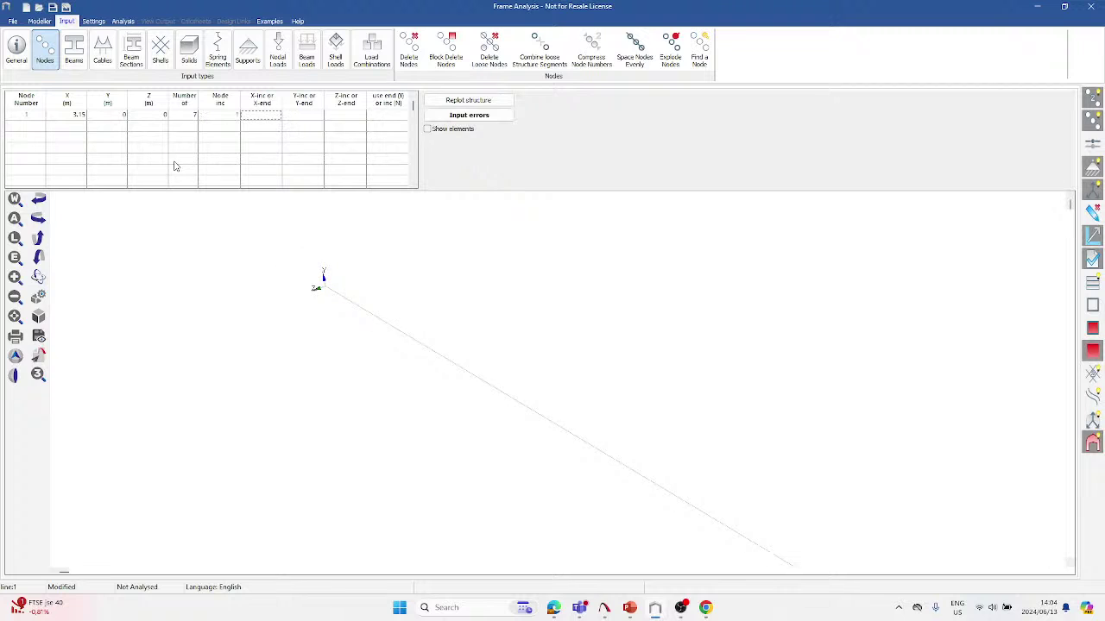
{"action": "key", "text": "Tab"}
{"action": "type", "text": "1.2"}
{"action": "key", "text": "Return"}
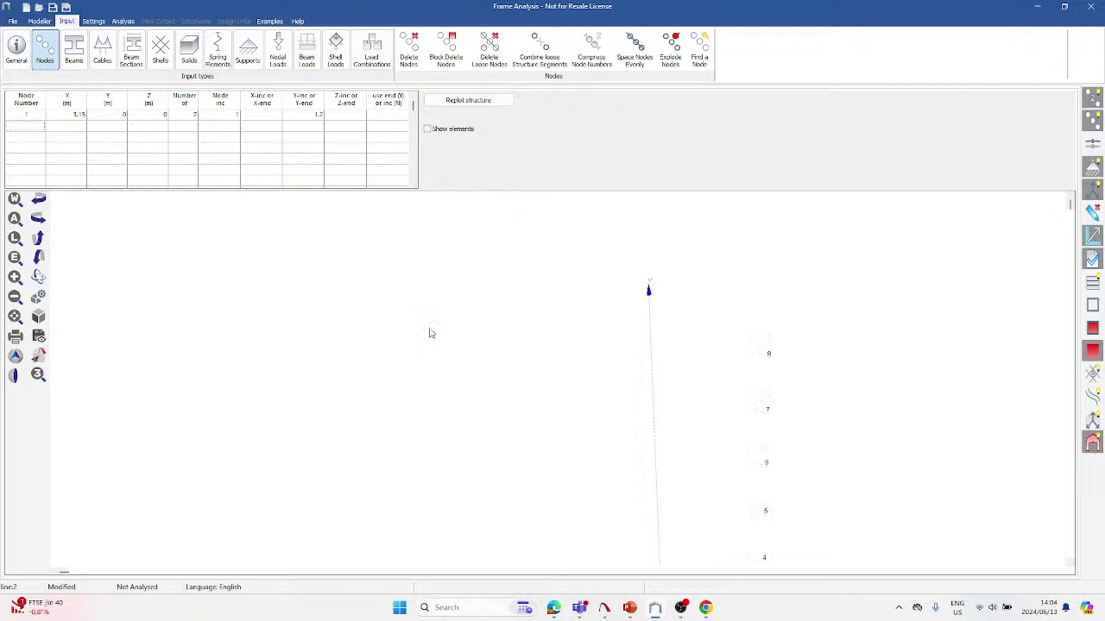
{"action": "mouse_move", "coordinate": [553, 383]}
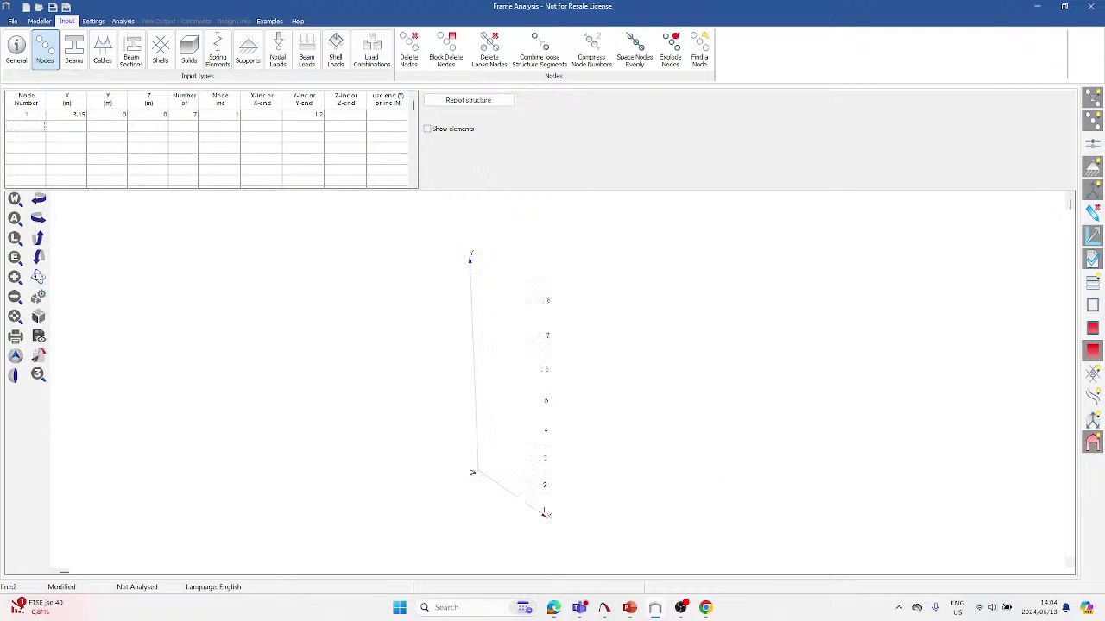
Switch the model view to orthogonal projection and display the Z elevation.
{"action": "left_click", "coordinate": [18, 357]}
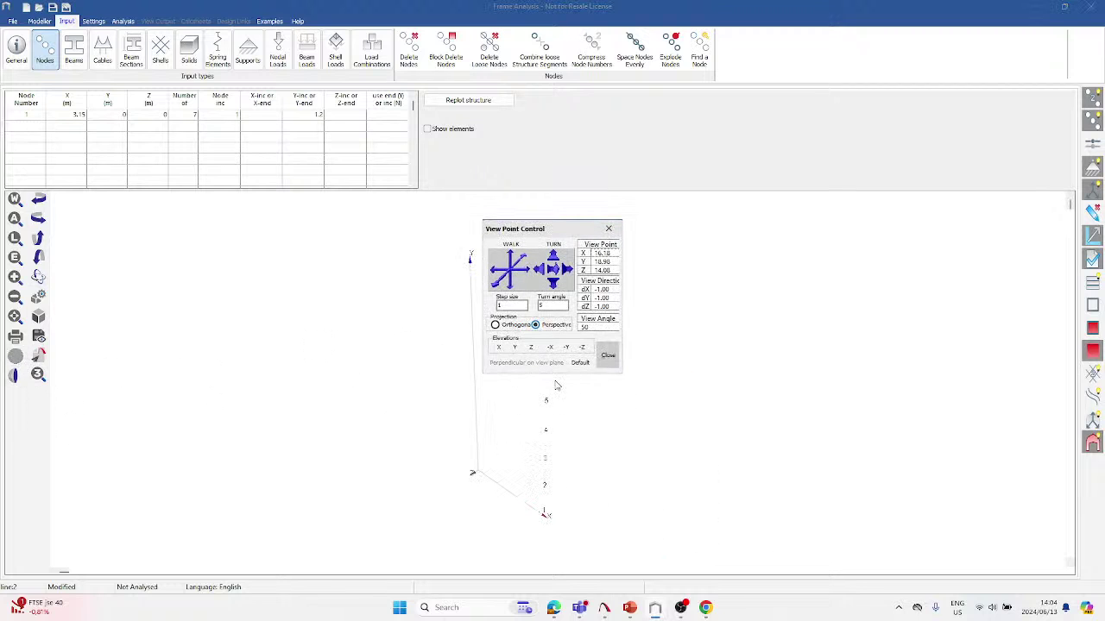
{"action": "left_click", "coordinate": [496, 325]}
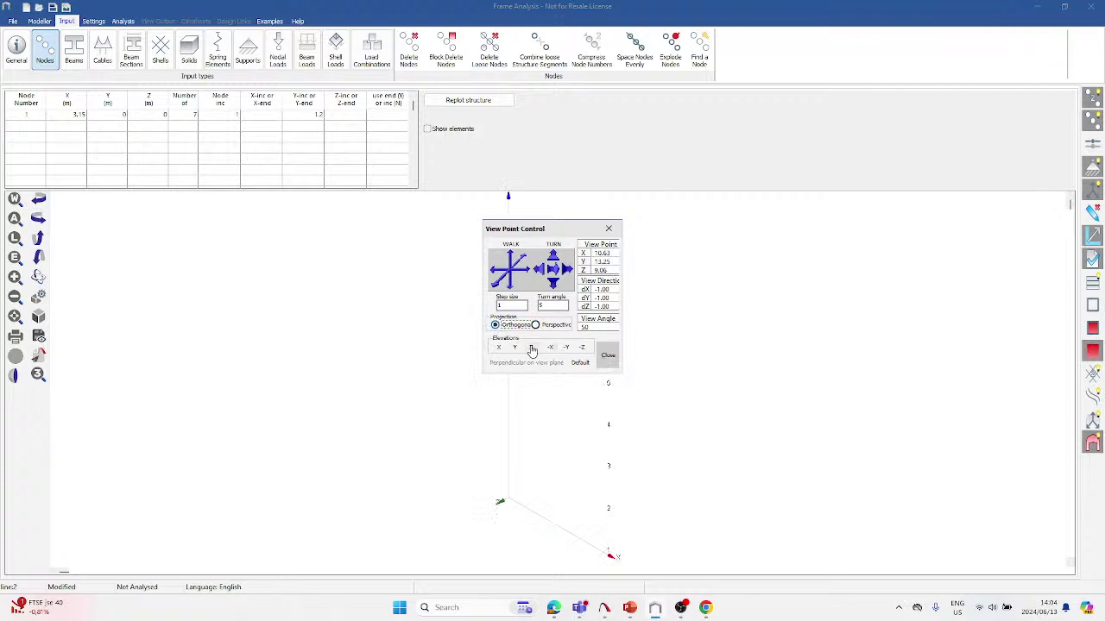
{"action": "left_click", "coordinate": [531, 348]}
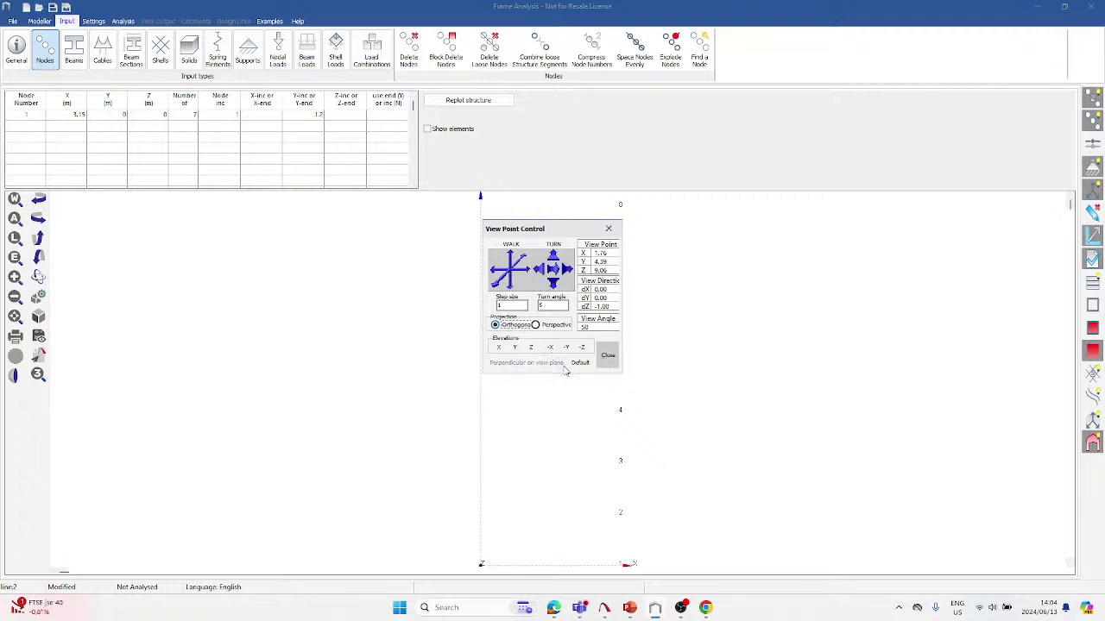
{"action": "left_click", "coordinate": [608, 356]}
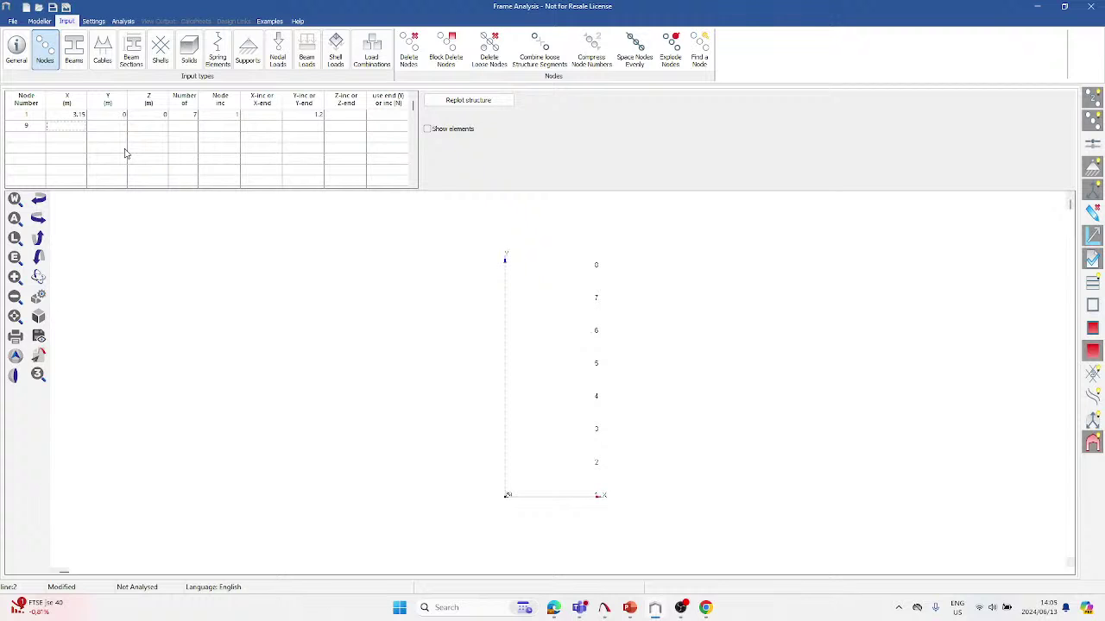
Define node 9 at X 3.15, Y 9 and Z 0 m.
{"action": "type", "text": "3.15"}
{"action": "key", "text": "Tab"}
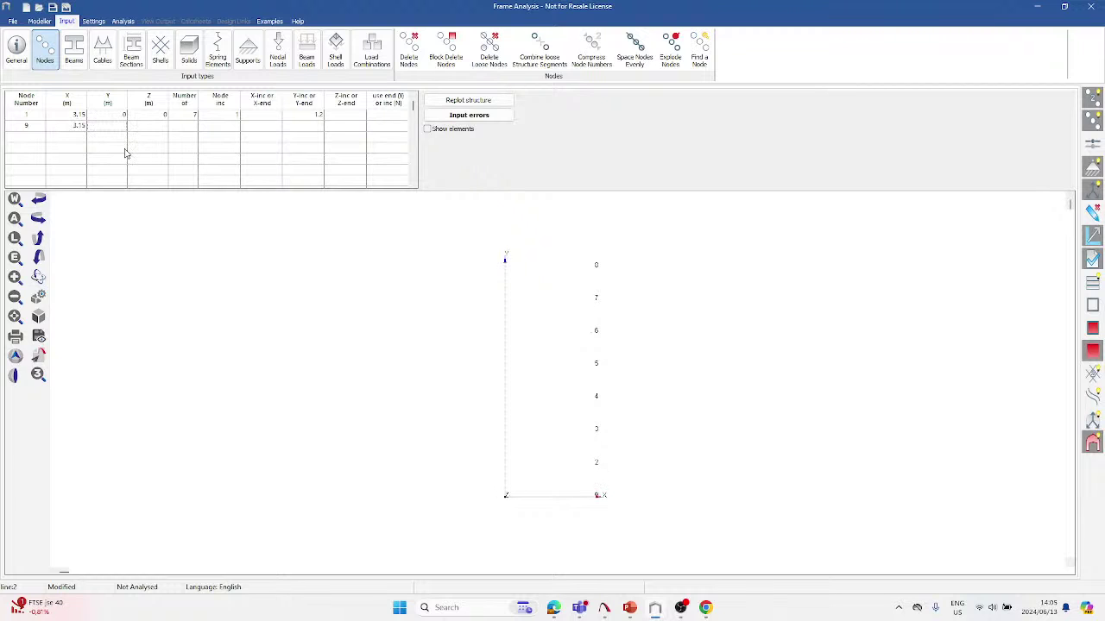
{"action": "type", "text": "9"}
{"action": "key", "text": "Tab"}
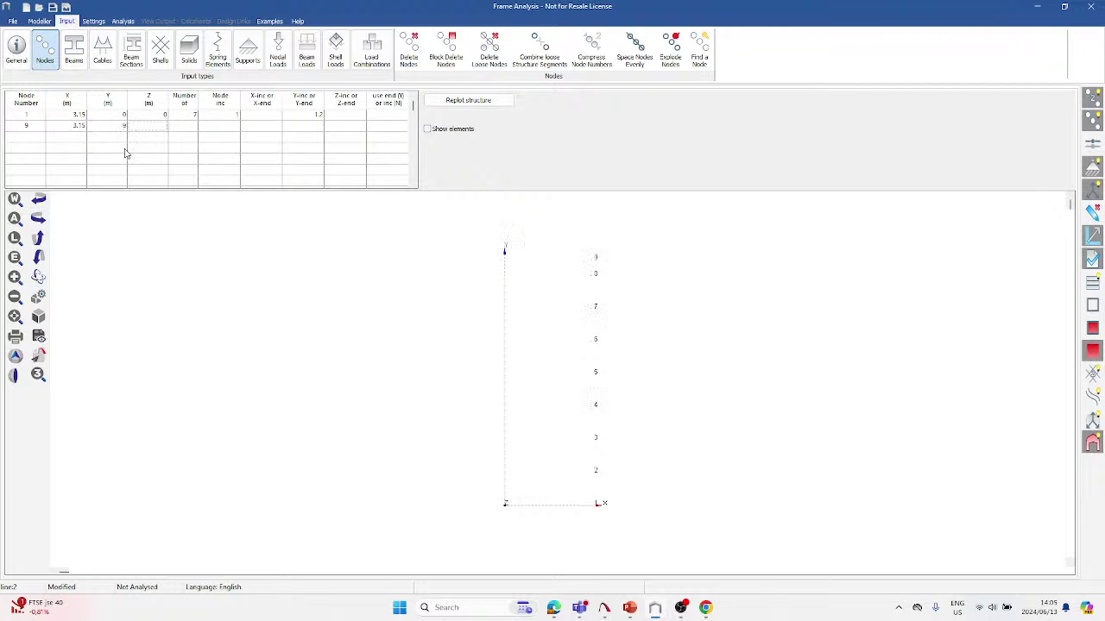
{"action": "type", "text": "0"}
{"action": "key", "text": "Return"}
Add node 10 at X 4.63, Y 9.26 and Z 0 m.
{"action": "key", "text": "Left"}
{"action": "key", "text": "Left"}
{"action": "type", "text": "10"}
{"action": "key", "text": "Tab"}
{"action": "type", "text": "4.63"}
{"action": "key", "text": "Tab"}
{"action": "type", "text": "9.26"}
{"action": "key", "text": "Tab"}
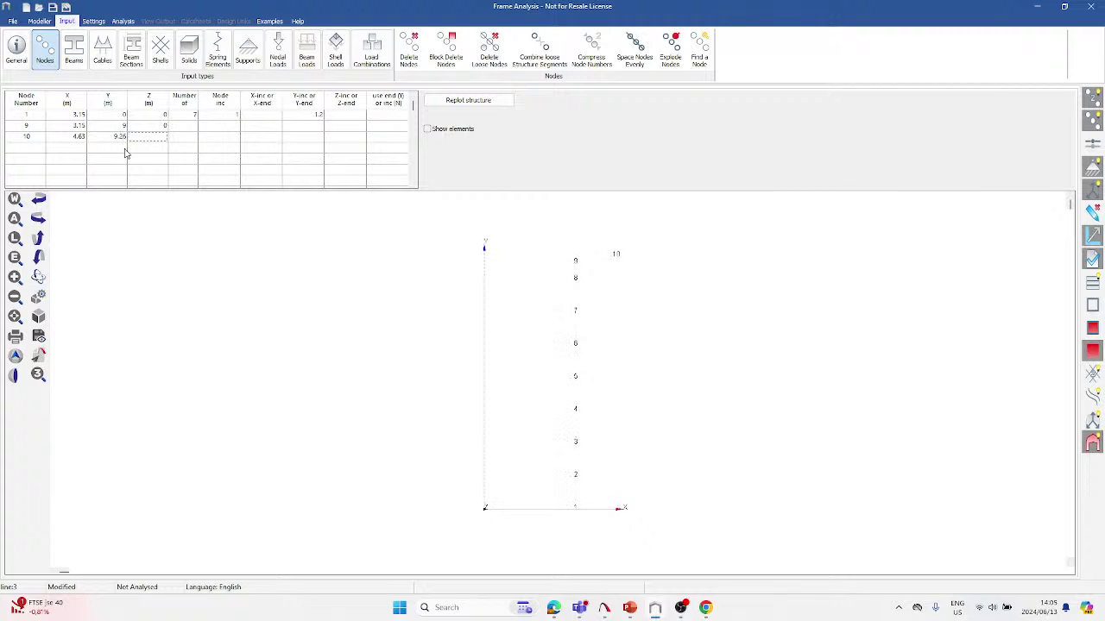
{"action": "type", "text": "0"}
{"action": "key", "text": "Return"}
Add node 11 at X 4.17, Y 9.28 and Z 0 m.
{"action": "key", "text": "Left"}
{"action": "key", "text": "Left"}
{"action": "key", "text": "Left"}
{"action": "type", "text": "11"}
{"action": "key", "text": "Tab"}
{"action": "type", "text": "4."}
{"action": "left_click", "coordinate": [125, 152]}
{"action": "type", "text": "9.28"}
{"action": "key", "text": "Tab"}
{"action": "key", "text": "Tab"}
{"action": "key", "text": "Return"}
{"action": "key", "text": "Up"}
{"action": "key", "text": "Left"}
{"action": "key", "text": "Left"}
{"action": "key", "text": "Tab"}
{"action": "type", "text": "0"}
{"action": "key", "text": "Tab"}
Generate 5 additional nodes from node 11 with node increment 1, X increment 1.561 m and Y increment 0.275 m.
{"action": "type", "text": "5"}
{"action": "key", "text": "Tab"}
{"action": "type", "text": "1"}
{"action": "key", "text": "Tab"}
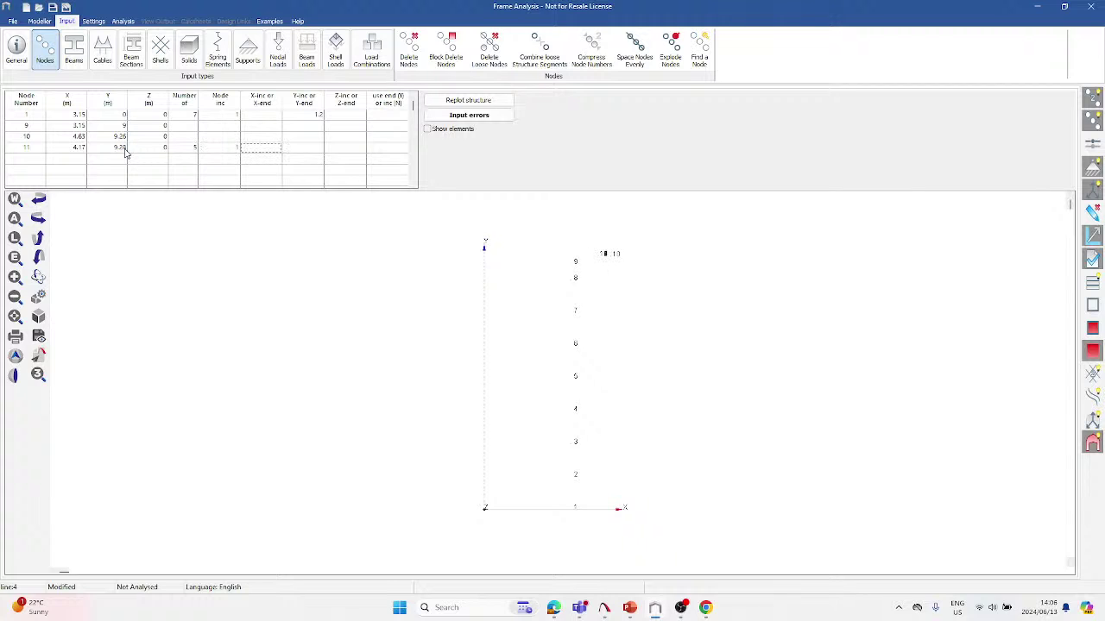
{"action": "type", "text": "1.561"}
{"action": "key", "text": "Tab"}
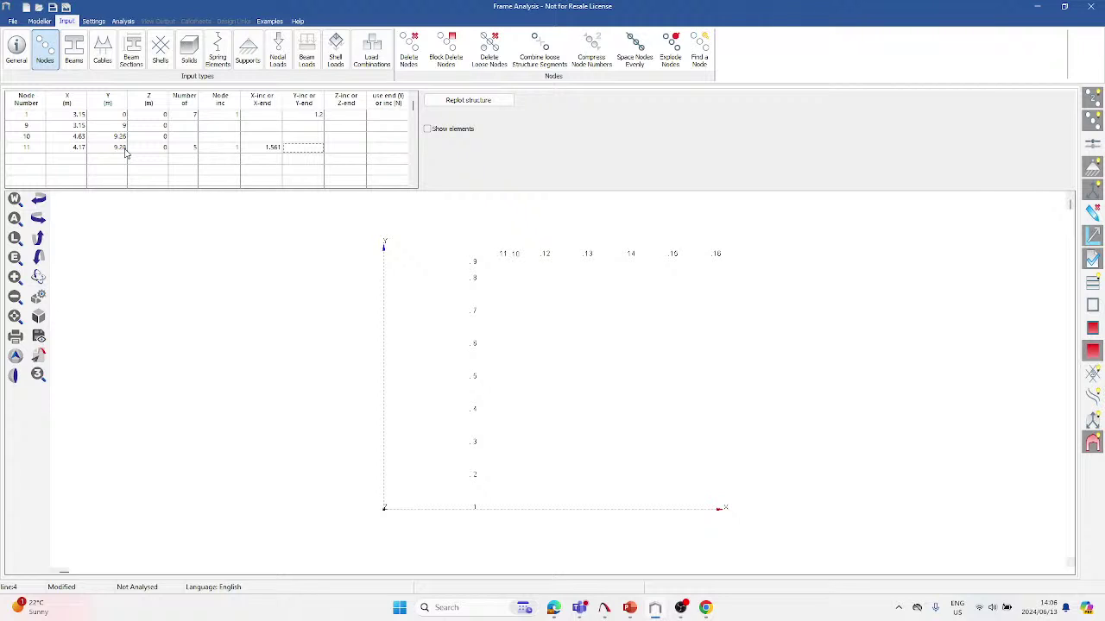
{"action": "type", "text": "0.275"}
{"action": "key", "text": "Return"}
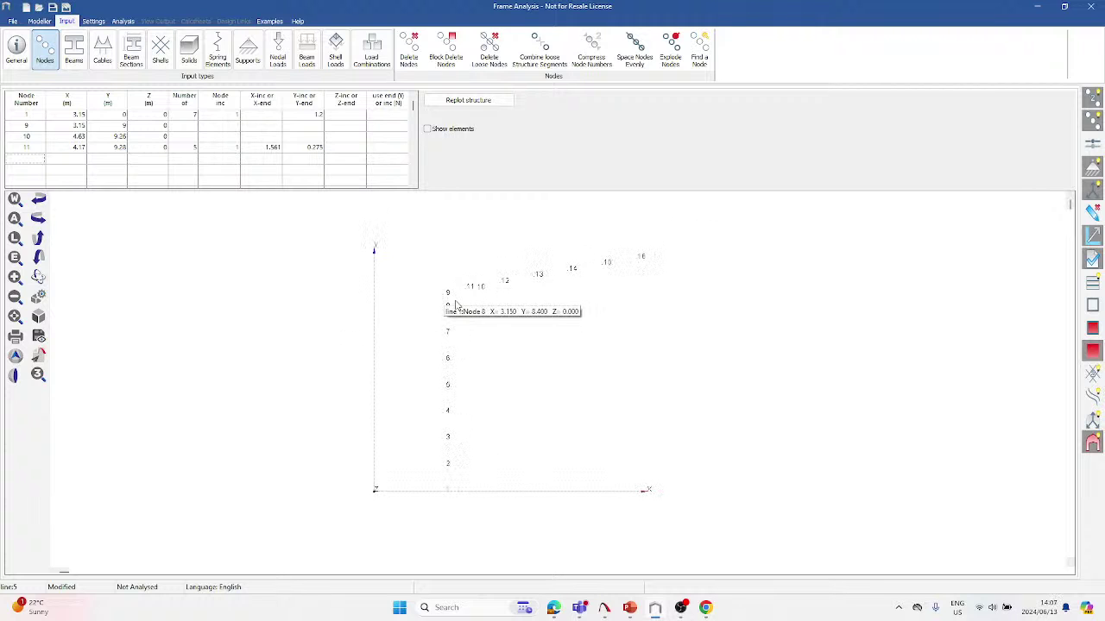
Correct node 11's X coordinate to 4.71 m and check its position beside node 10.
{"action": "left_click", "coordinate": [76, 147]}
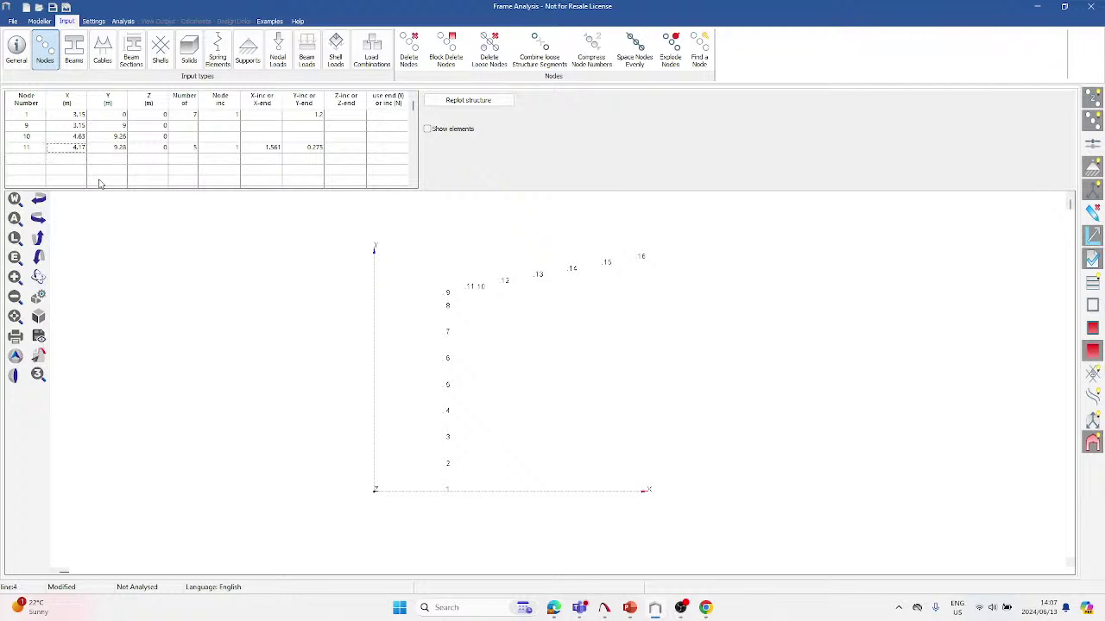
{"action": "type", "text": "4.71"}
{"action": "key", "text": "Return"}
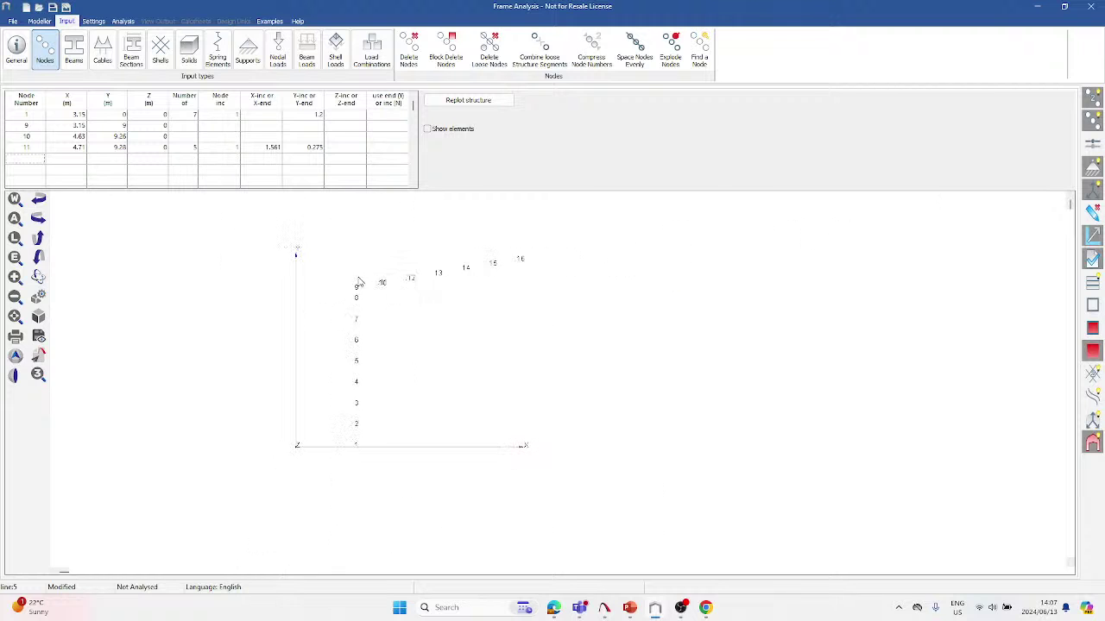
{"action": "scroll", "coordinate": [360, 283], "scroll_direction": "up", "scroll_amount": 5}
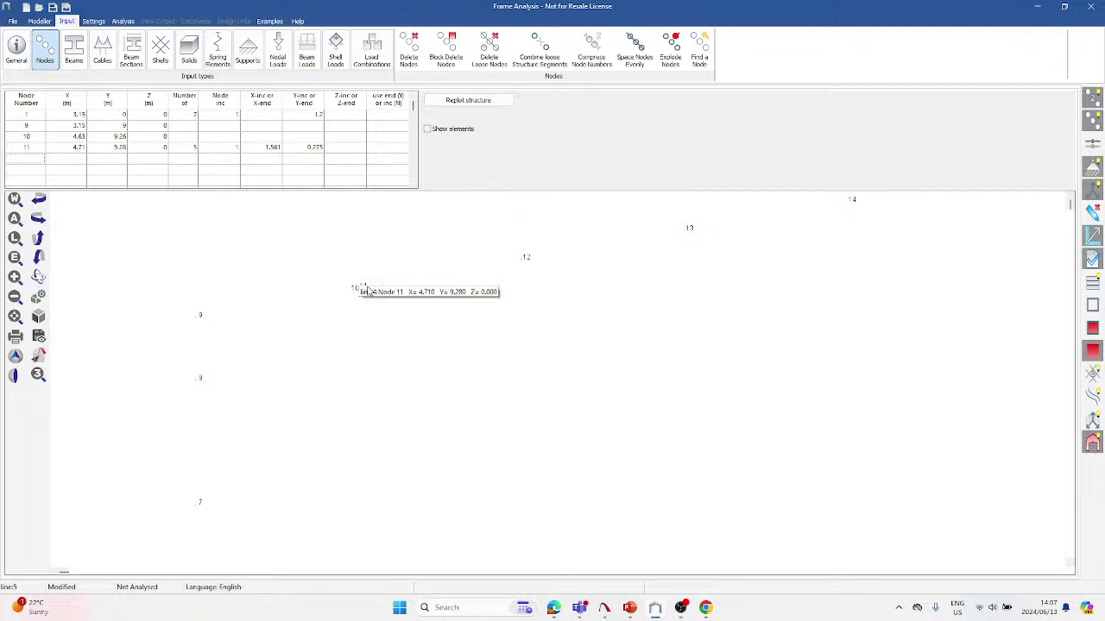
{"action": "scroll", "coordinate": [410, 311], "scroll_direction": "down", "scroll_amount": 6}
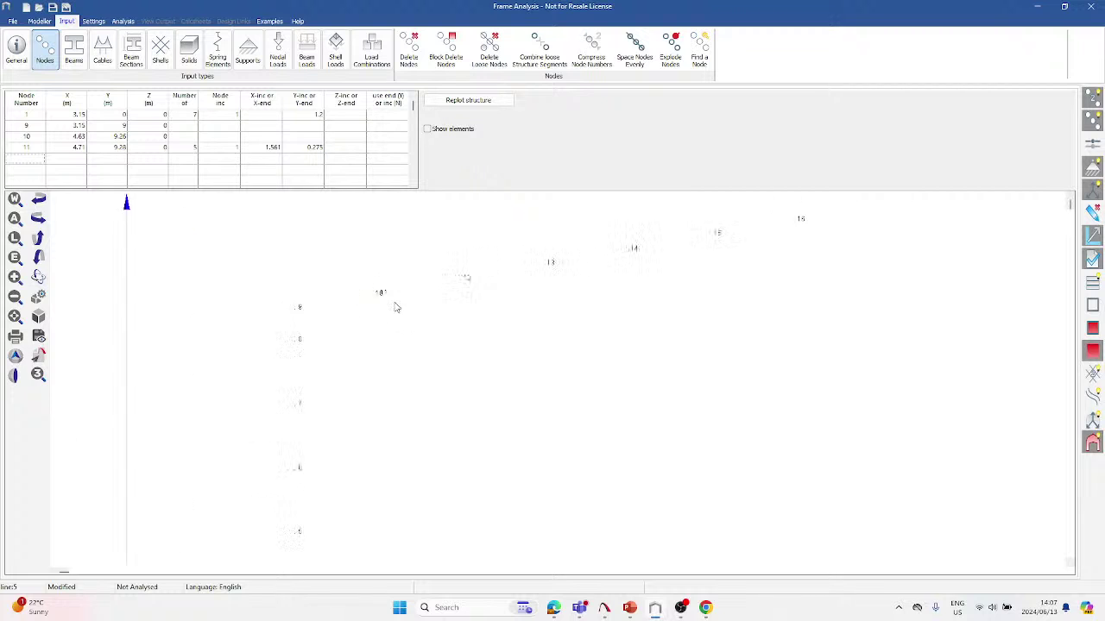
{"action": "scroll", "coordinate": [419, 309], "scroll_direction": "up", "scroll_amount": 3}
{"action": "scroll", "coordinate": [419, 311], "scroll_direction": "up", "scroll_amount": 1}
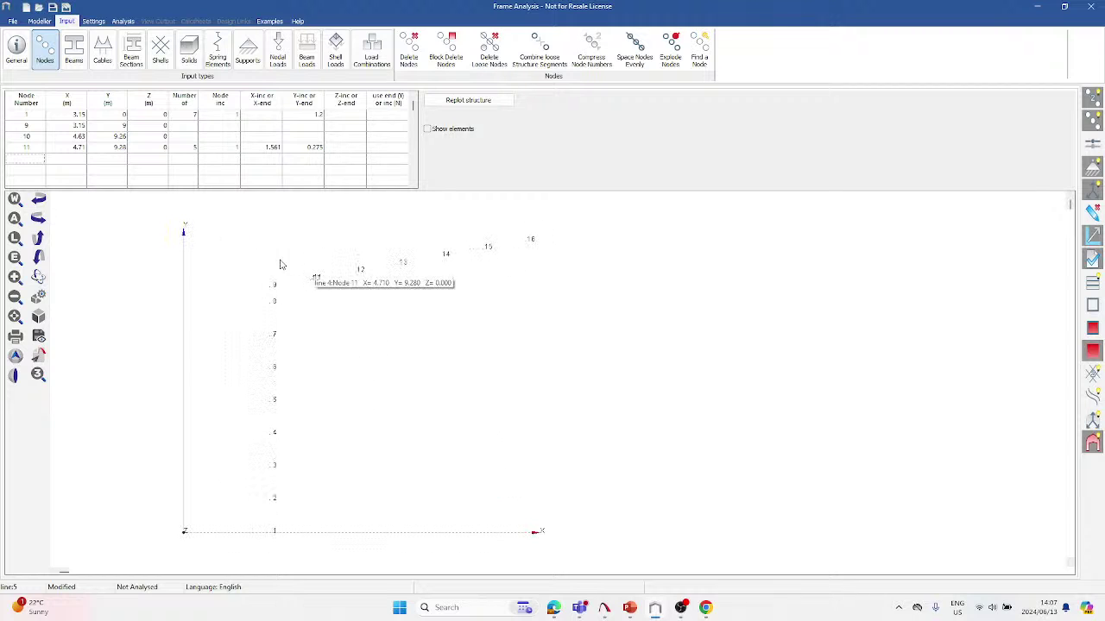
{"action": "scroll", "coordinate": [223, 323], "scroll_direction": "down", "scroll_amount": 1}
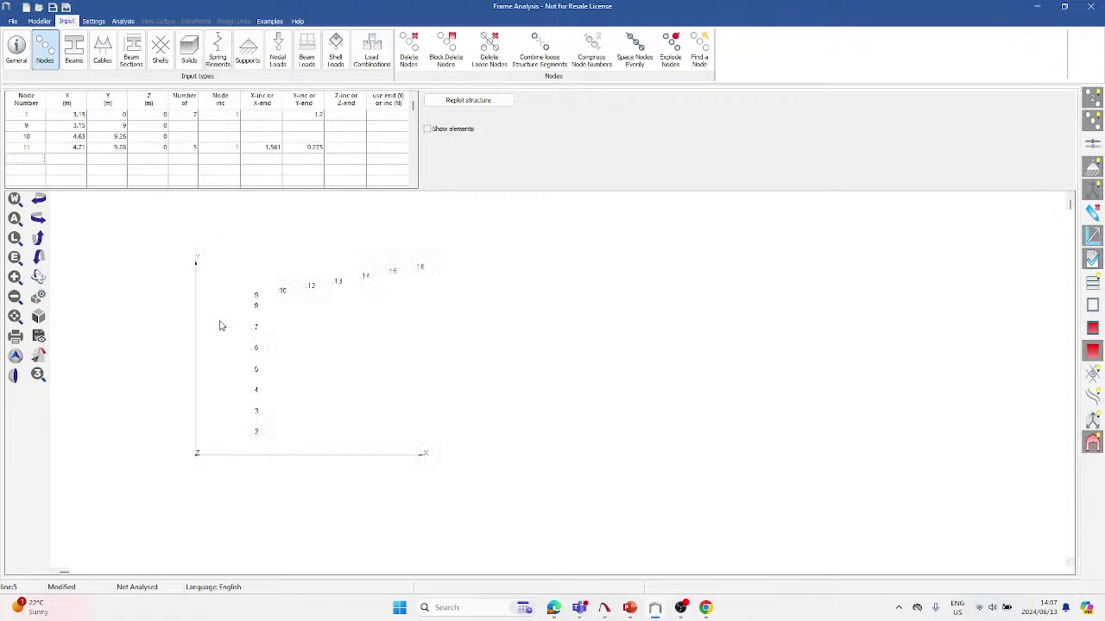
Add apex node 17 at X 13.15 and Y 10.76 m.
{"action": "left_click", "coordinate": [36, 165]}
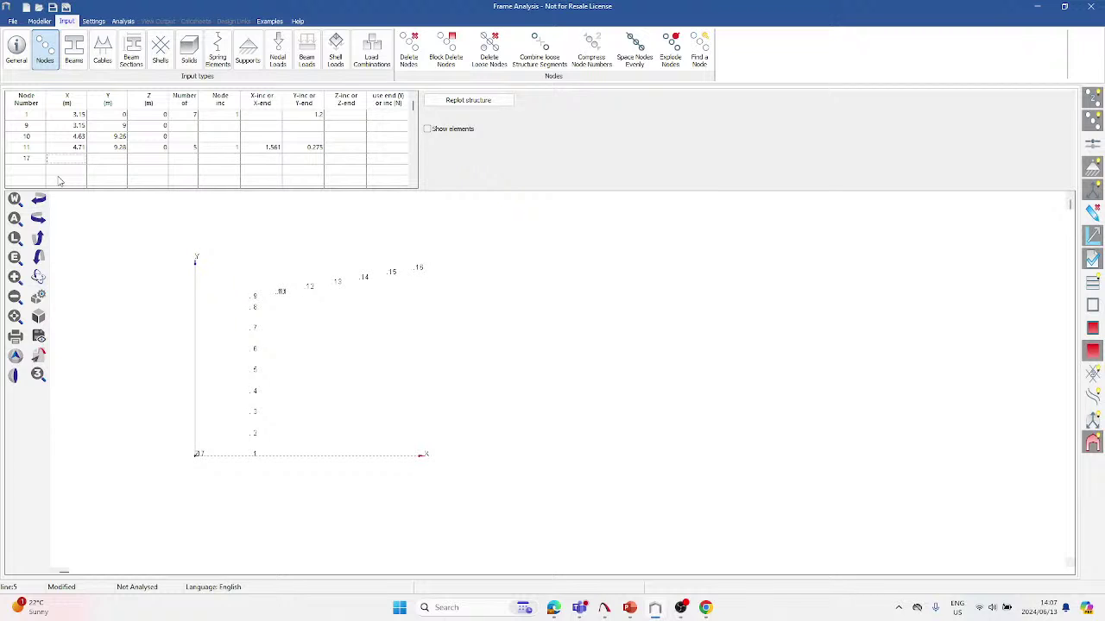
{"action": "type", "text": "13.15"}
{"action": "key", "text": "Tab"}
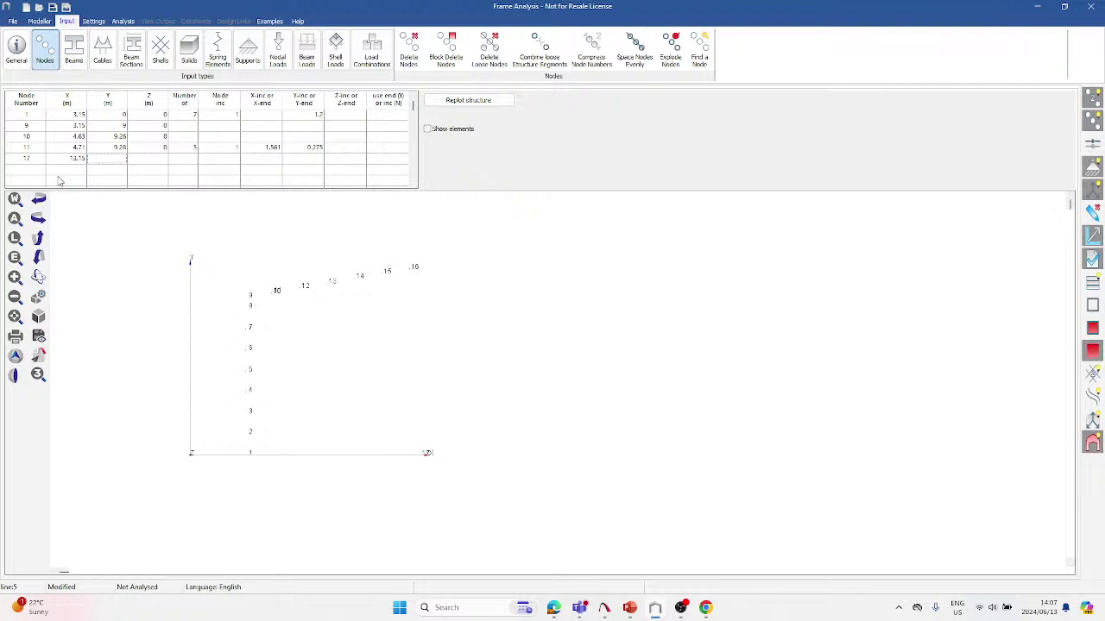
{"action": "type", "text": "10.78"}
{"action": "key", "text": "Tab"}
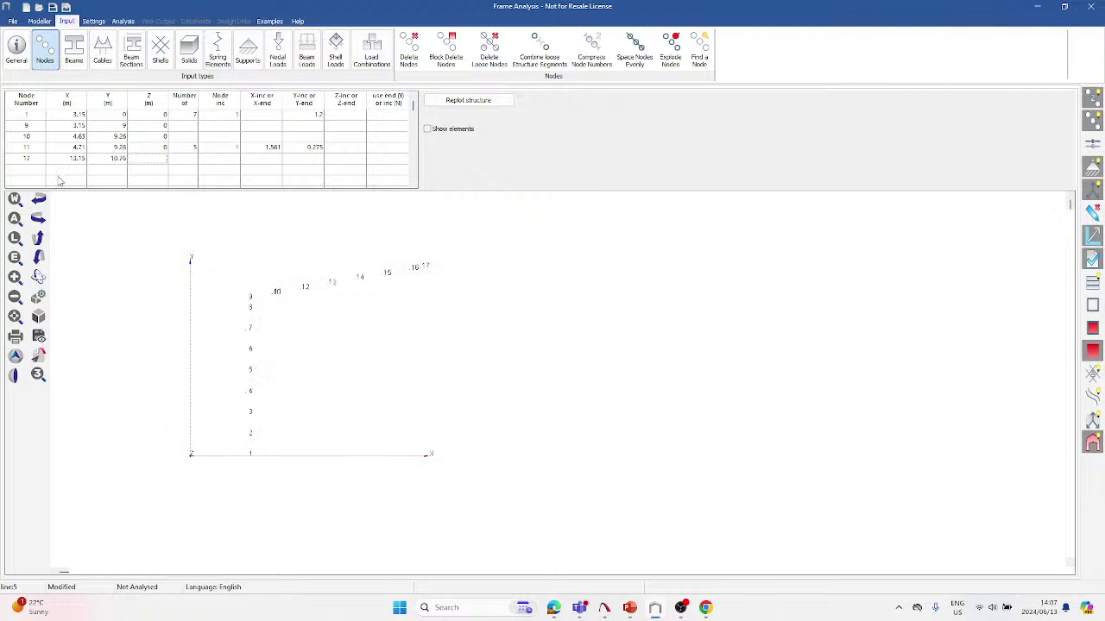
Add node 25 at X 23.15 and Y 9 m.
{"action": "key", "text": "Down"}
{"action": "key", "text": "Left"}
{"action": "key", "text": "Left"}
{"action": "mouse_move", "coordinate": [364, 287]}
{"action": "type", "text": "25"}
{"action": "key", "text": "Tab"}
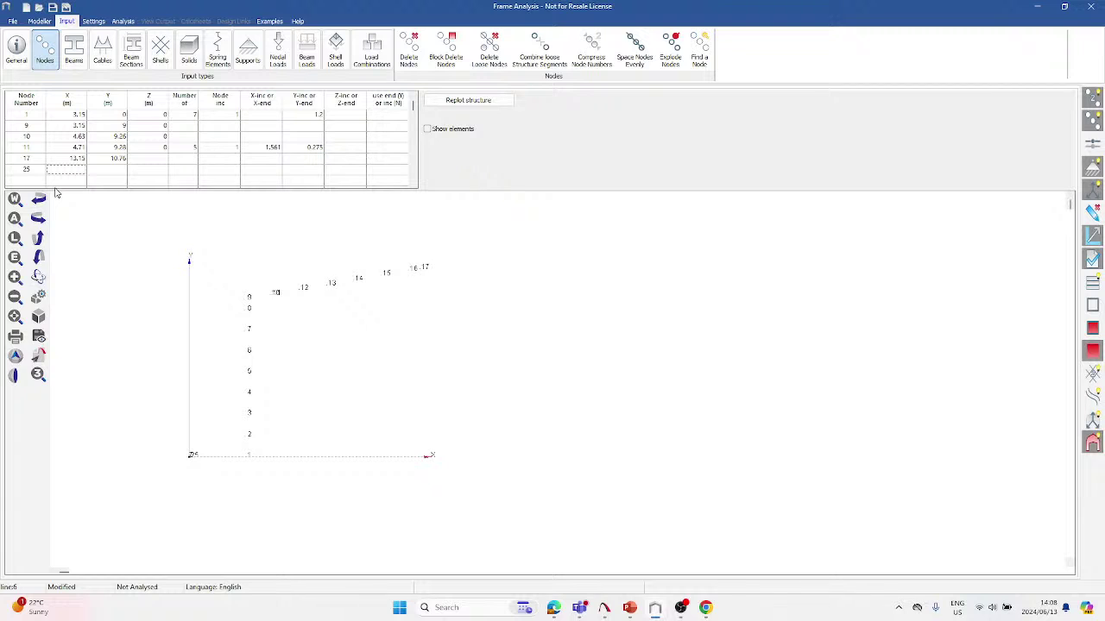
{"action": "mouse_move", "coordinate": [249, 301]}
{"action": "type", "text": "23.15"}
{"action": "key", "text": "Tab"}
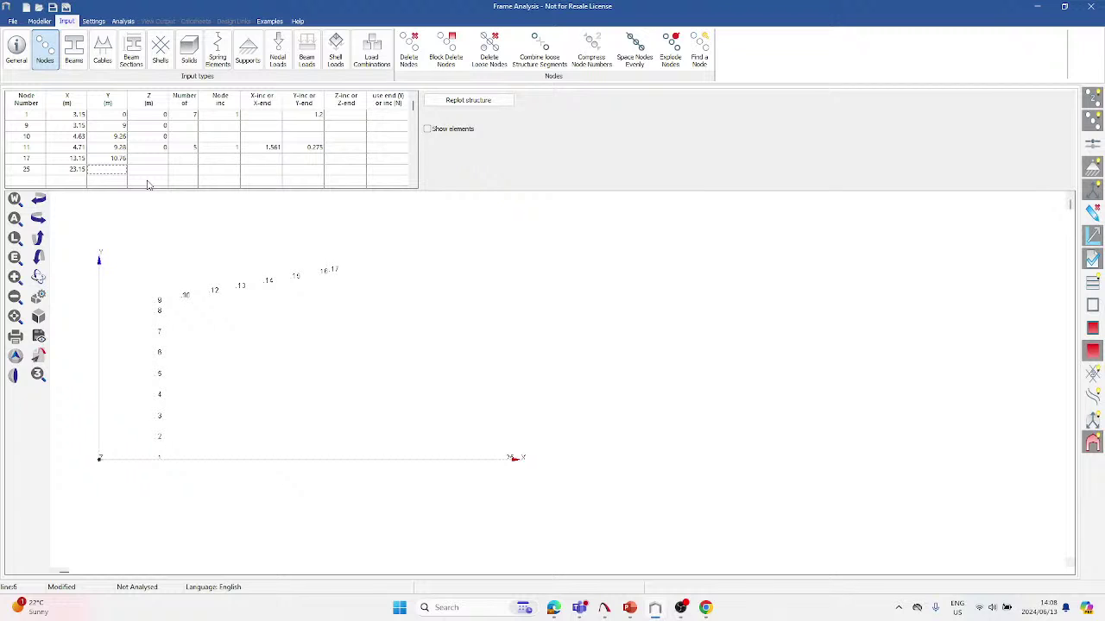
{"action": "type", "text": "9"}
{"action": "key", "text": "Tab"}
{"action": "key", "text": "Down"}
Add node 24 at X 21.67 m, using node 10's height of 9.26 m for Y.
{"action": "key", "text": "Left"}
{"action": "key", "text": "Left"}
{"action": "key", "text": "Left"}
{"action": "type", "text": "24"}
{"action": "key", "text": "Tab"}
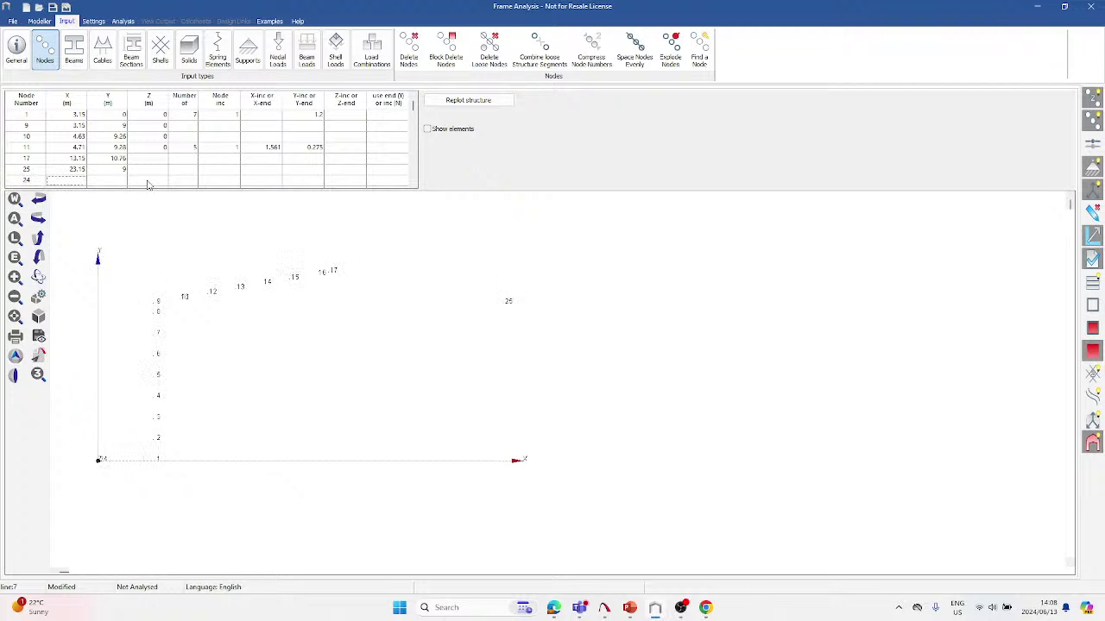
{"action": "type", "text": "21.67"}
{"action": "key", "text": "Tab"}
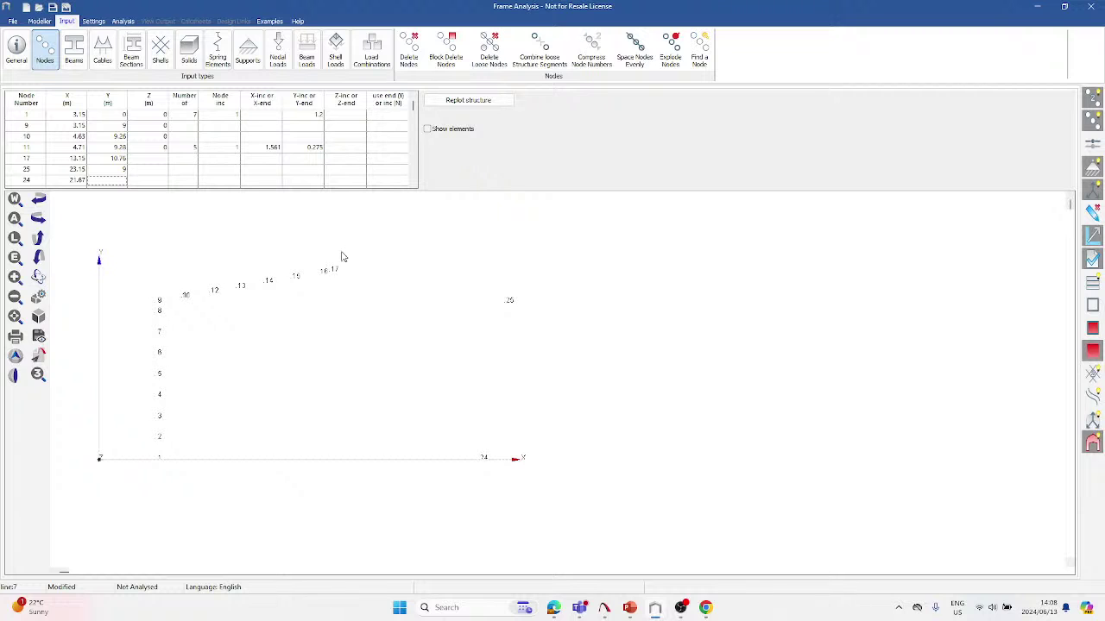
{"action": "scroll", "coordinate": [188, 306], "scroll_direction": "up", "scroll_amount": 5}
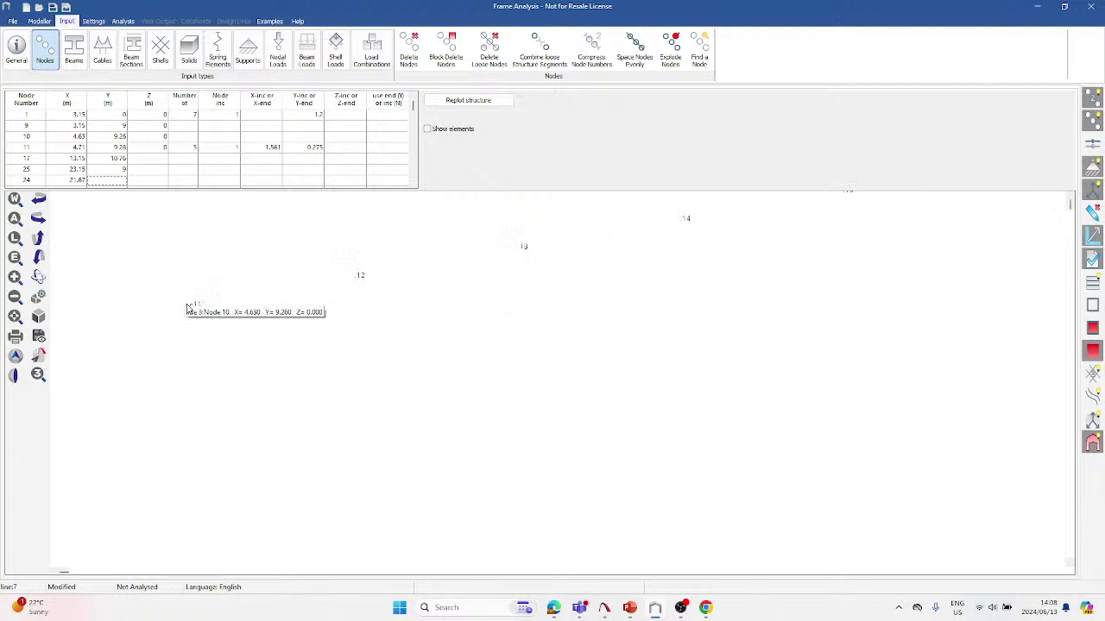
{"action": "scroll", "coordinate": [188, 308], "scroll_direction": "down", "scroll_amount": 5}
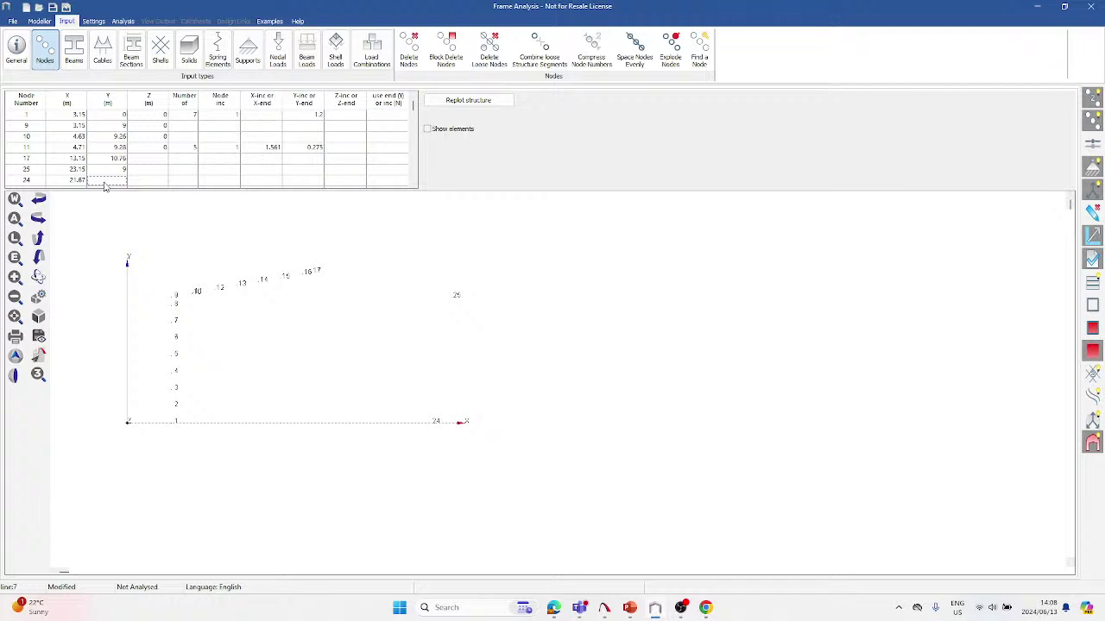
{"action": "type", "text": "9.28"}
{"action": "key", "text": "Return"}
Add node 23 at X 21.59 and Y 9.28 m.
{"action": "key", "text": "Left"}
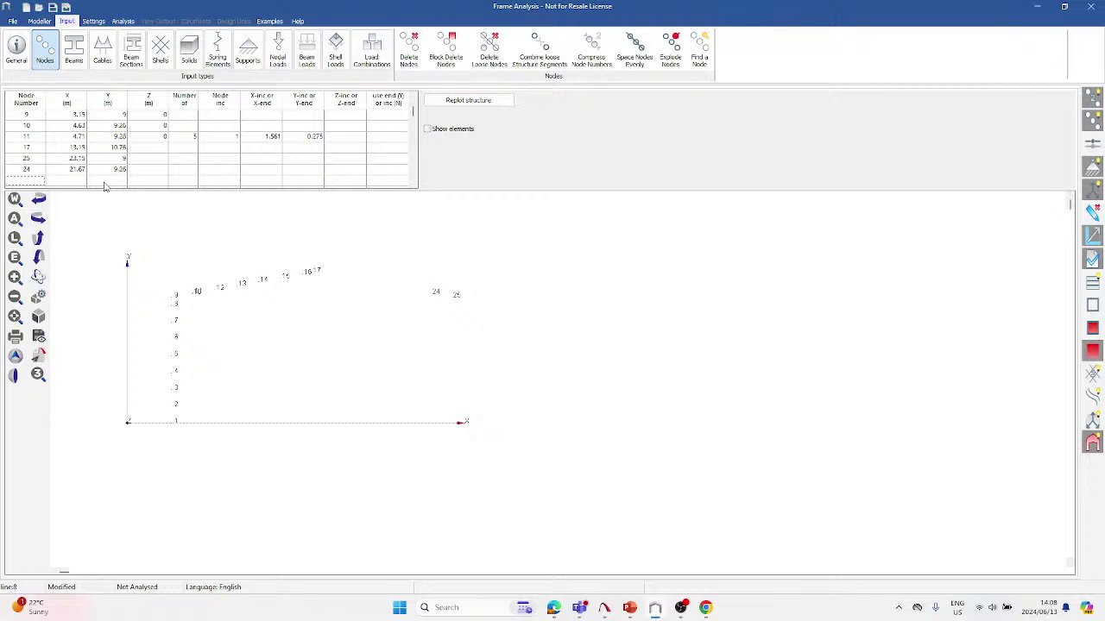
{"action": "type", "text": "23"}
{"action": "key", "text": "Tab"}
{"action": "type", "text": "21."}
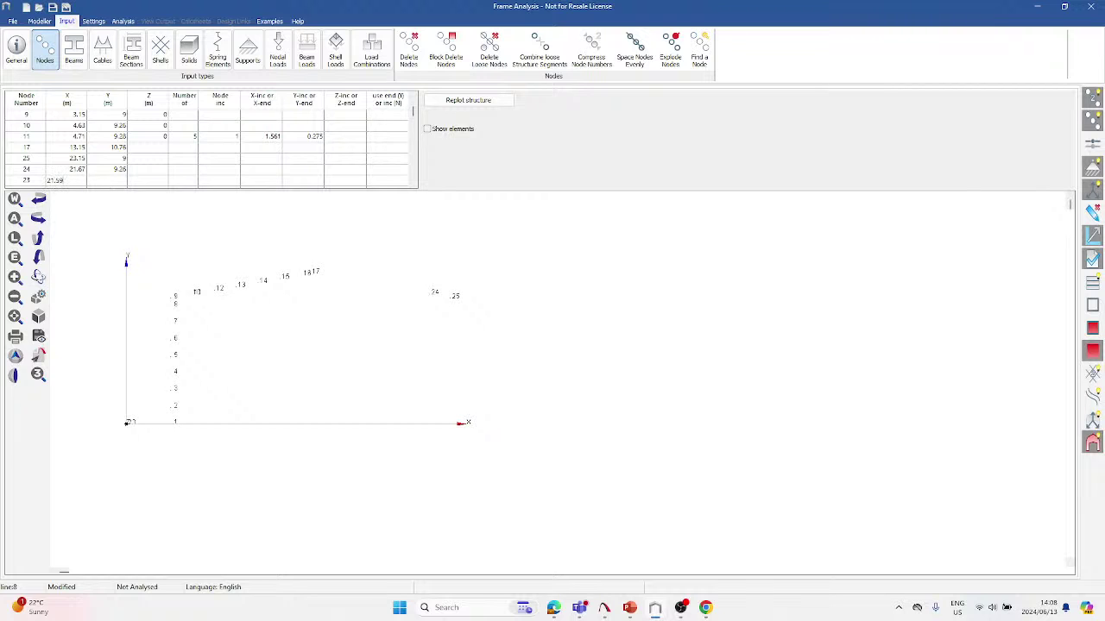
{"action": "left_click", "coordinate": [103, 182]}
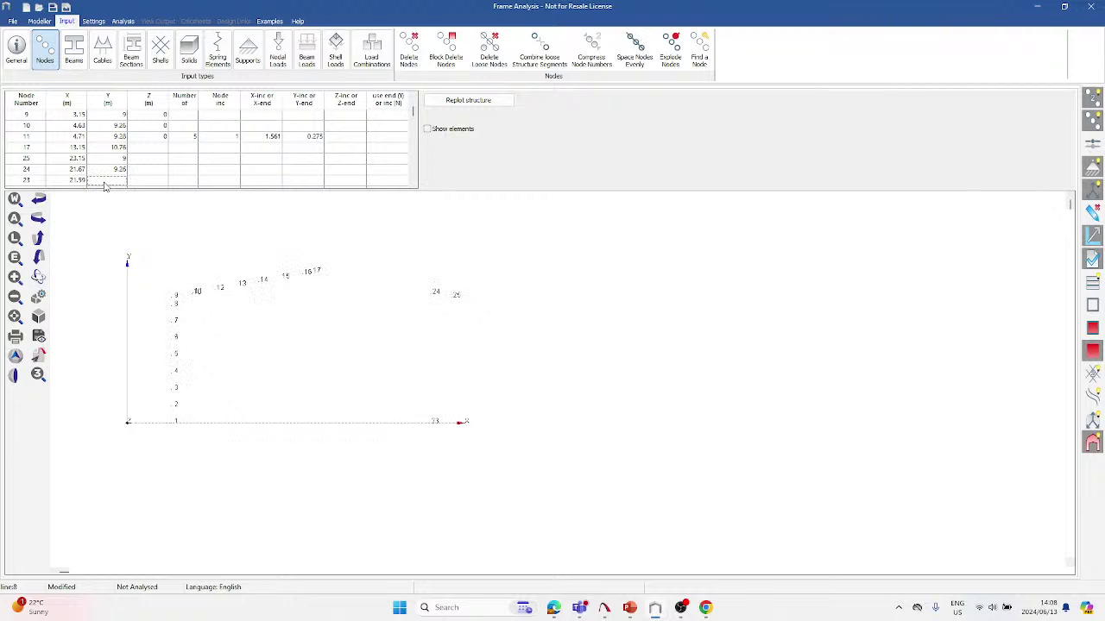
{"action": "type", "text": "9.28"}
{"action": "key", "text": "Return"}
{"action": "key", "text": "Return"}
Generate 5 additional nodes from node 23 with node increment -1, X increment -1.561 m and Y increment 0.275 m.
{"action": "type", "text": "5"}
{"action": "key", "text": "F2"}
{"action": "type", "text": "-1"}
{"action": "key", "text": "Tab"}
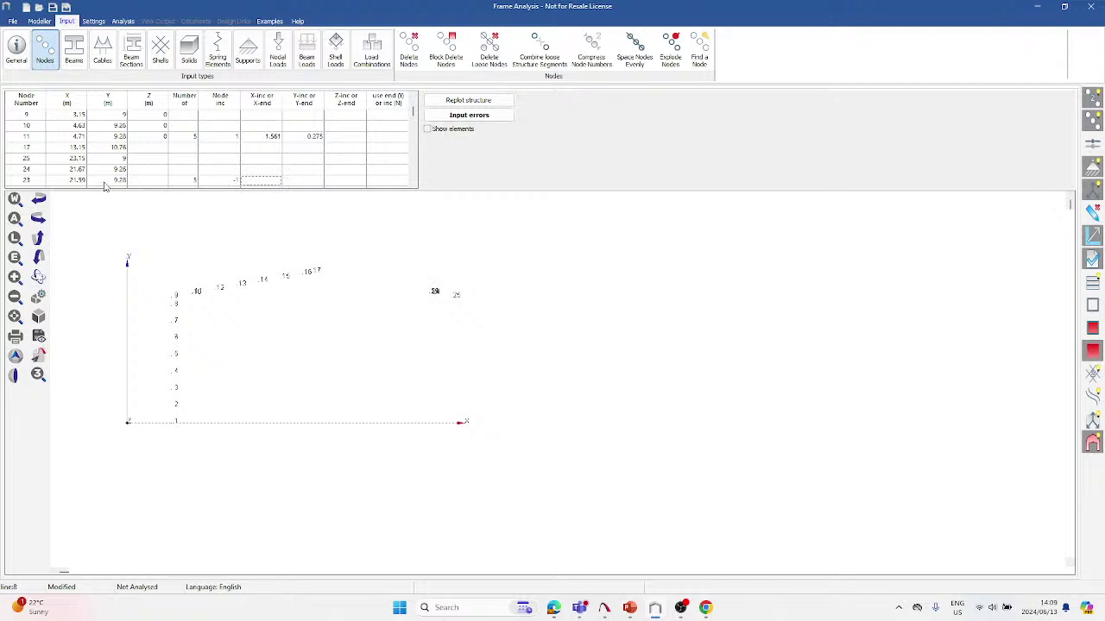
{"action": "type", "text": "-1.561"}
{"action": "key", "text": "Tab"}
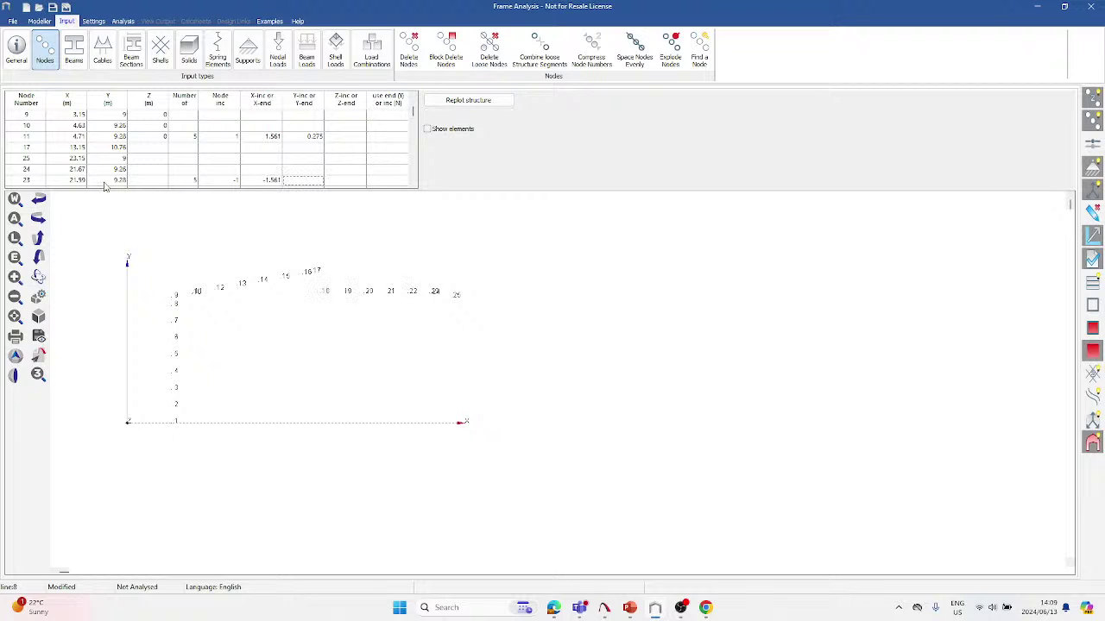
{"action": "type", "text": "0.275"}
{"action": "key", "text": "Return"}
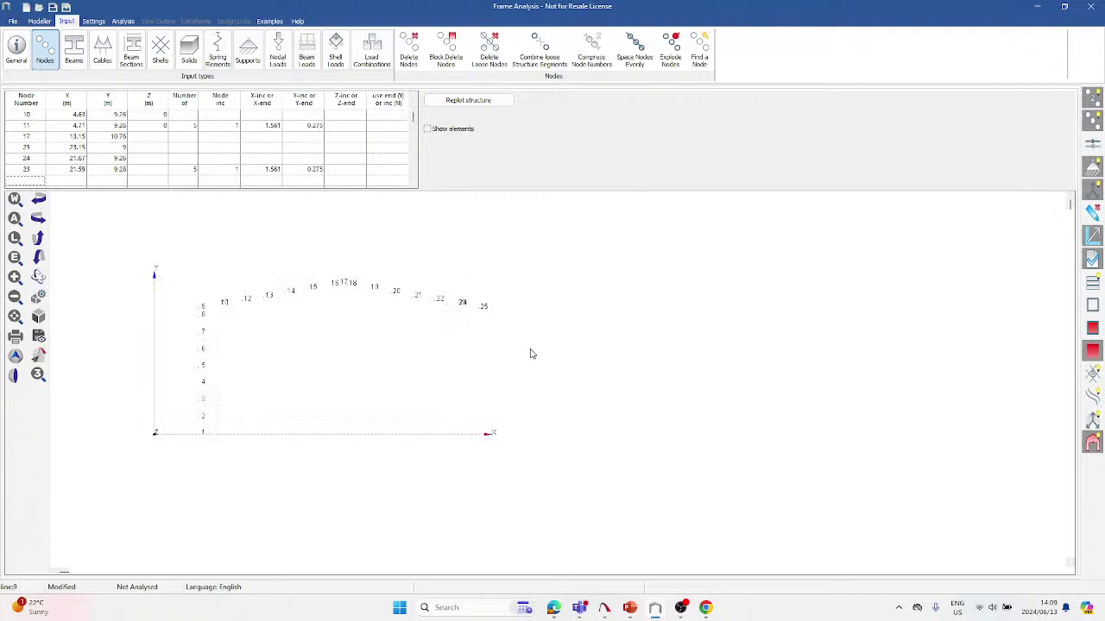
{"action": "scroll", "coordinate": [250, 315], "scroll_direction": "up", "scroll_amount": 2}
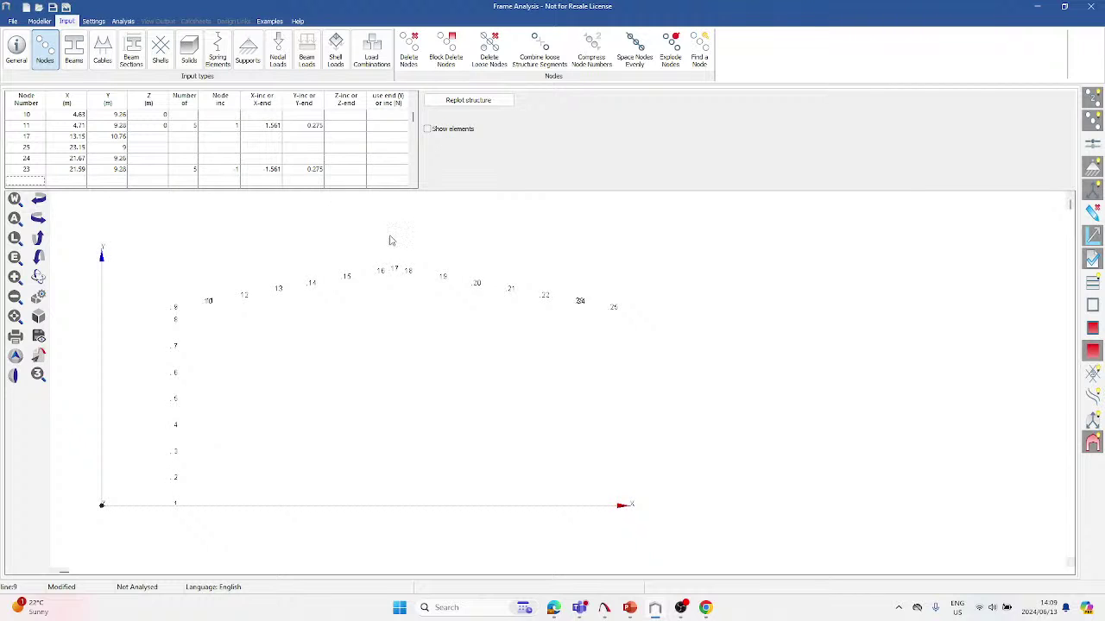
Add node 33 at X 23.15 m, Y 0 and Z 0 as the base of the second column.
{"action": "mouse_move", "coordinate": [612, 312]}
{"action": "mouse_move", "coordinate": [176, 508]}
{"action": "type", "text": "33"}
{"action": "key", "text": "Tab"}
{"action": "key", "text": "Tab"}
{"action": "key", "text": "shift+Tab"}
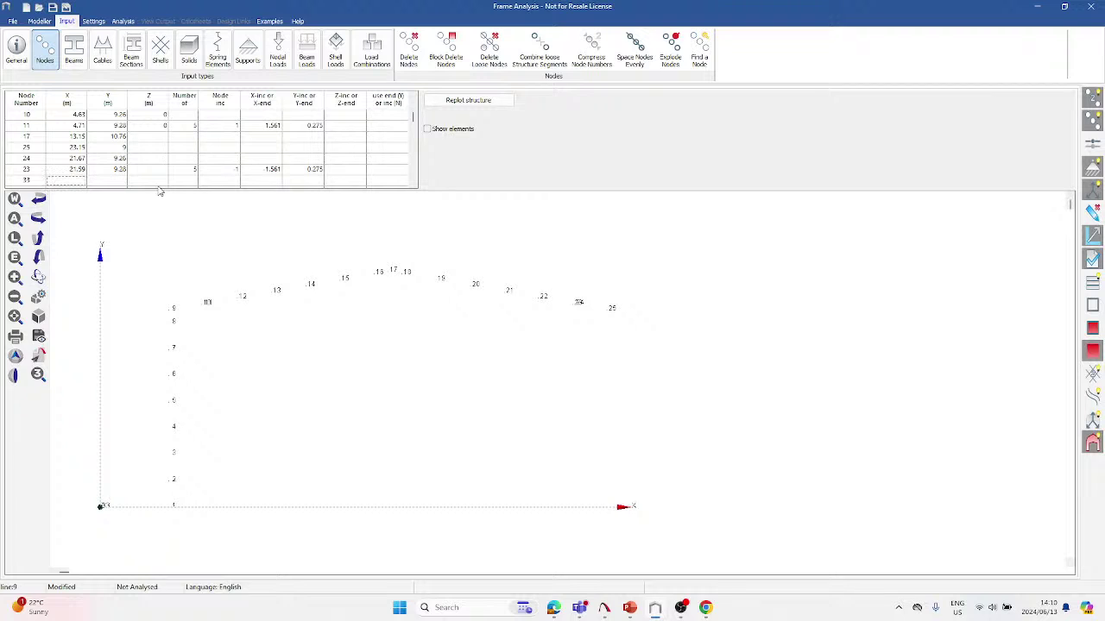
{"action": "type", "text": "21."}
{"action": "key", "text": "Tab"}
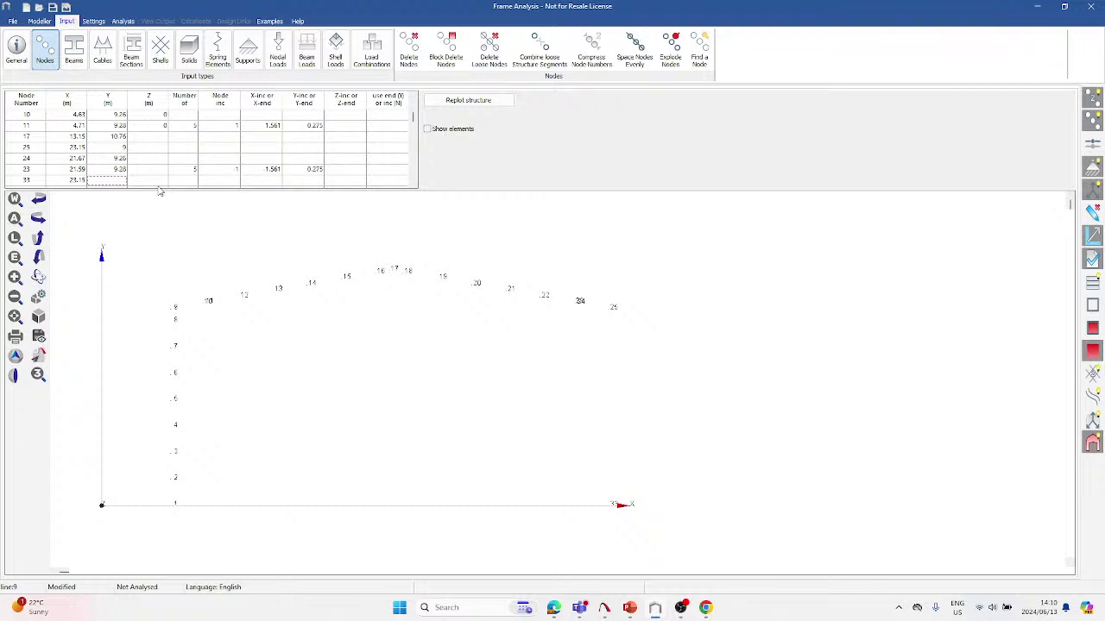
{"action": "key", "text": "Tab"}
{"action": "key", "text": "shift+Tab"}
{"action": "type", "text": "00"}
{"action": "mouse_move", "coordinate": [611, 506]}
Generate 7 additional nodes from node 33 with node increment -1 and Y increment 1.2 m.
{"action": "type", "text": "7"}
{"action": "type", "text": "1"}
{"action": "type", "text": "1"}
{"action": "key", "text": "Tab"}
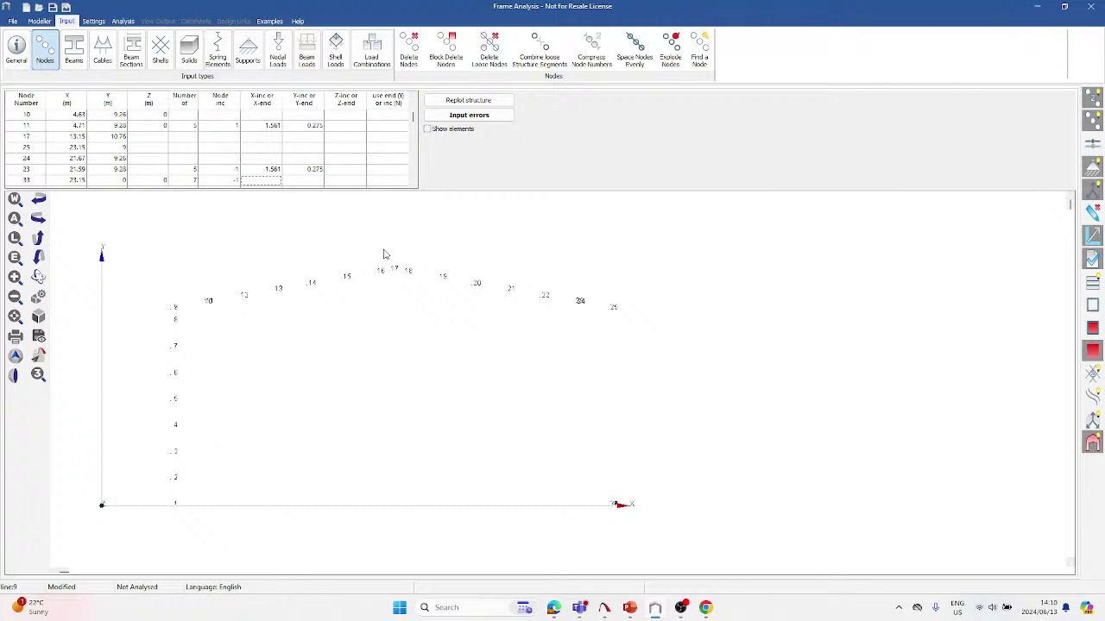
{"action": "key", "text": "Tab"}
{"action": "key", "text": "Tab"}
{"action": "type", "text": "12"}
{"action": "key", "text": "Return"}
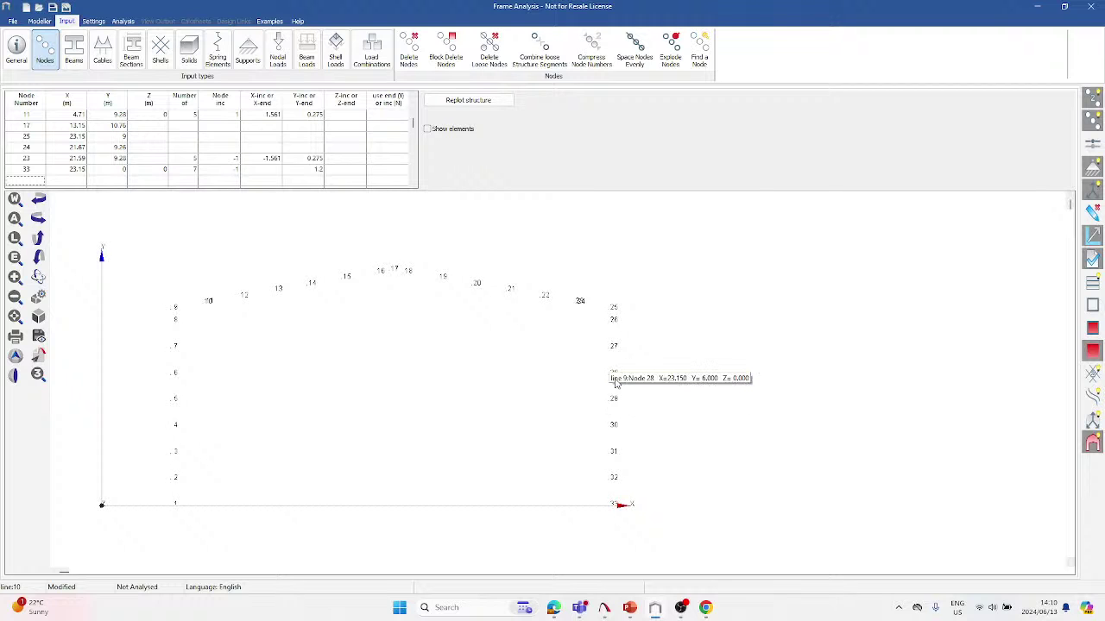
{"action": "scroll", "coordinate": [589, 414], "scroll_direction": "down", "scroll_amount": 1}
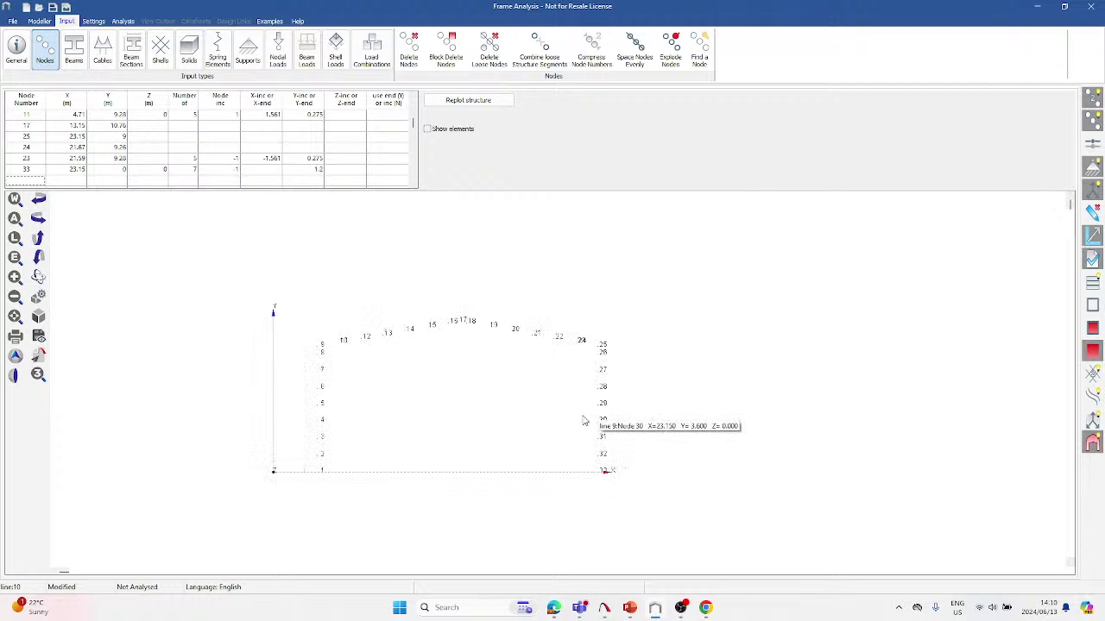
{"action": "scroll", "coordinate": [590, 417], "scroll_direction": "up", "scroll_amount": 1}
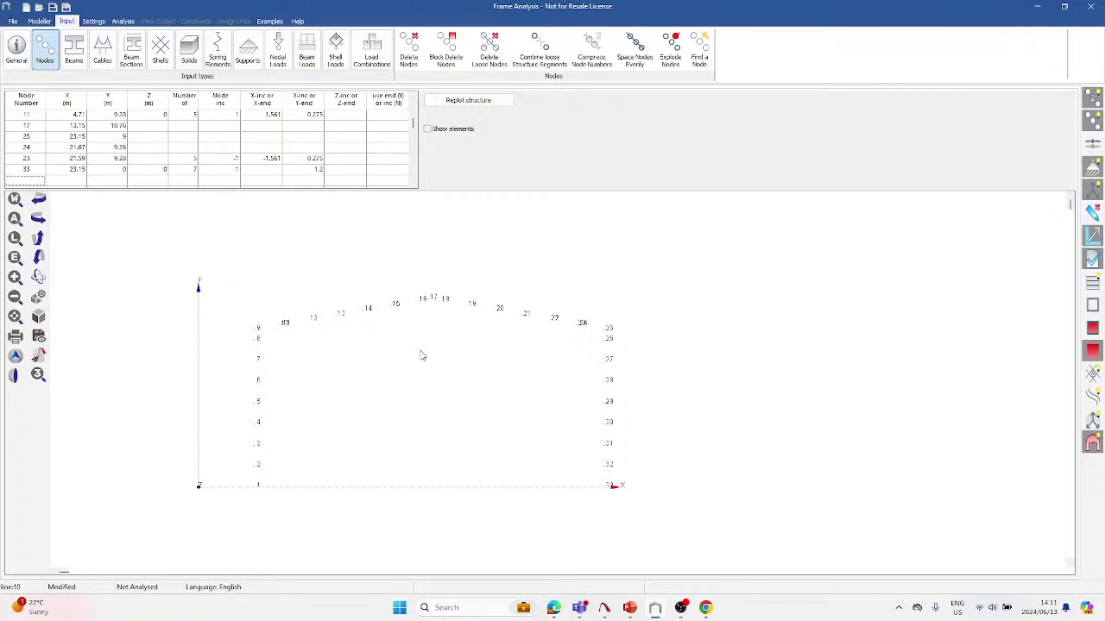
Check the line numbers of the first and last node rows, and enter a block generation row B1-9.
{"action": "type", "text": "3"}
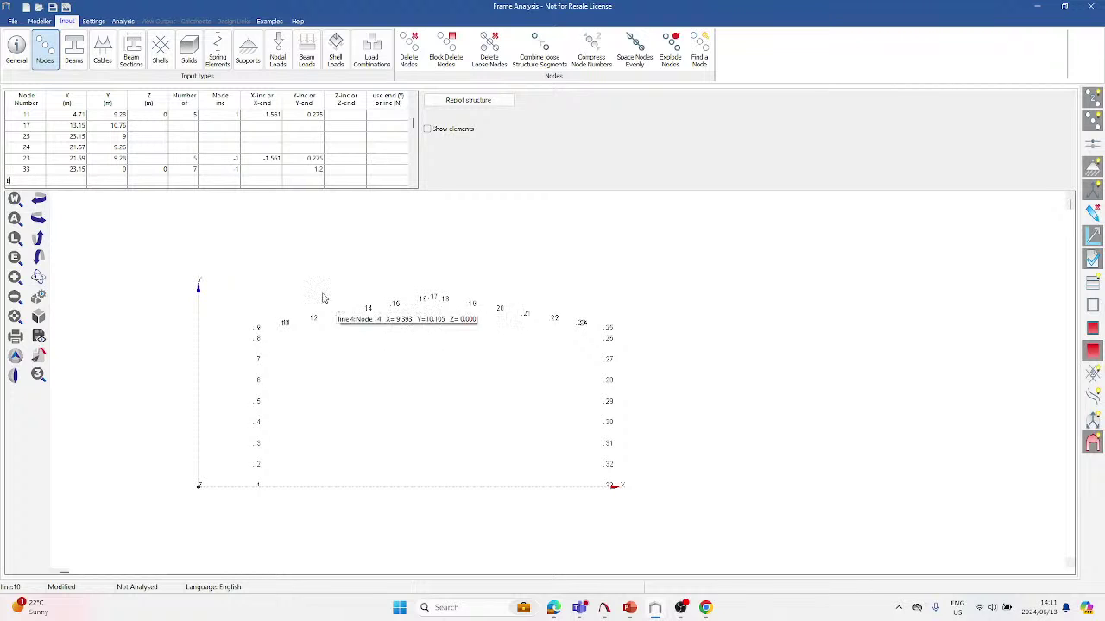
{"action": "left_click", "coordinate": [38, 164]}
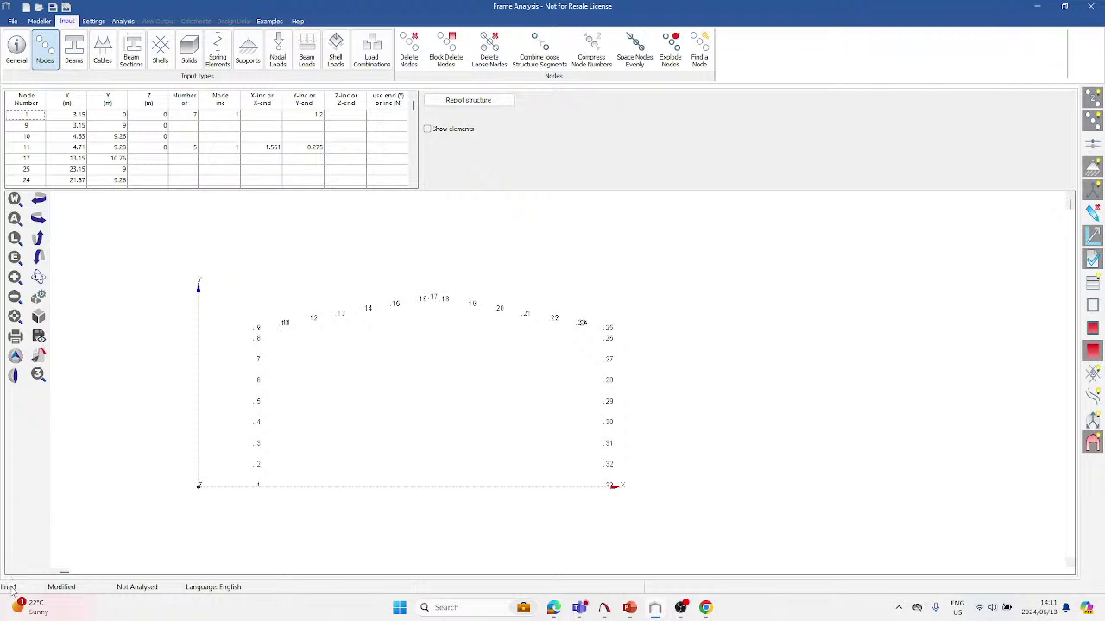
{"action": "left_click", "coordinate": [34, 148]}
{"action": "scroll", "coordinate": [34, 159], "scroll_direction": "down", "scroll_amount": 7}
{"action": "left_click", "coordinate": [35, 160]}
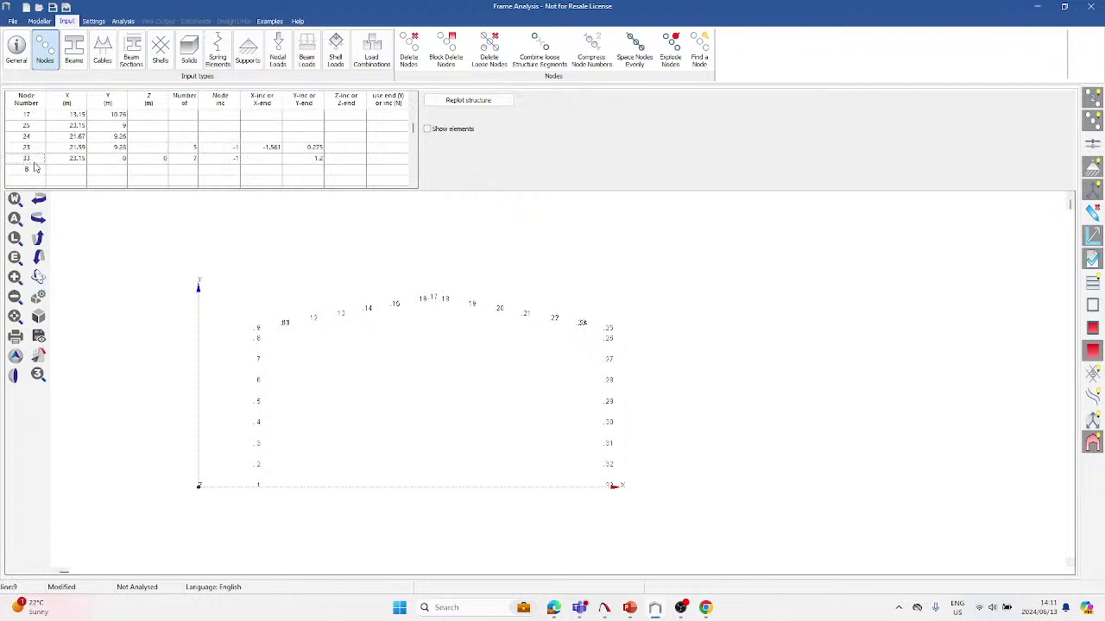
{"action": "left_click", "coordinate": [35, 169]}
{"action": "type", "text": "B1-9"}
Set block B1-9 to generate 11 copies with node increment 33 and Z increment 5 m.
{"action": "key", "text": "Return"}
{"action": "key", "text": "Return"}
{"action": "key", "text": "Return"}
{"action": "key", "text": "Return"}
{"action": "type", "text": "11"}
{"action": "key", "text": "Return"}
{"action": "type", "text": "33"}
{"action": "left_click", "coordinate": [35, 175]}
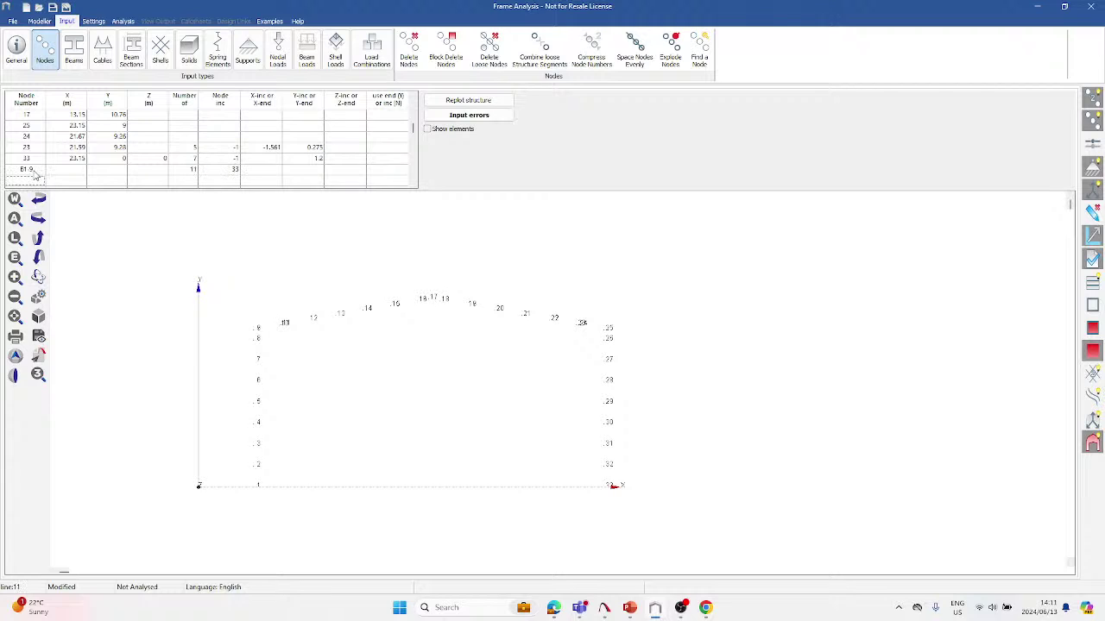
{"action": "left_click", "coordinate": [328, 171]}
{"action": "type", "text": "5"}
{"action": "key", "text": "Return"}
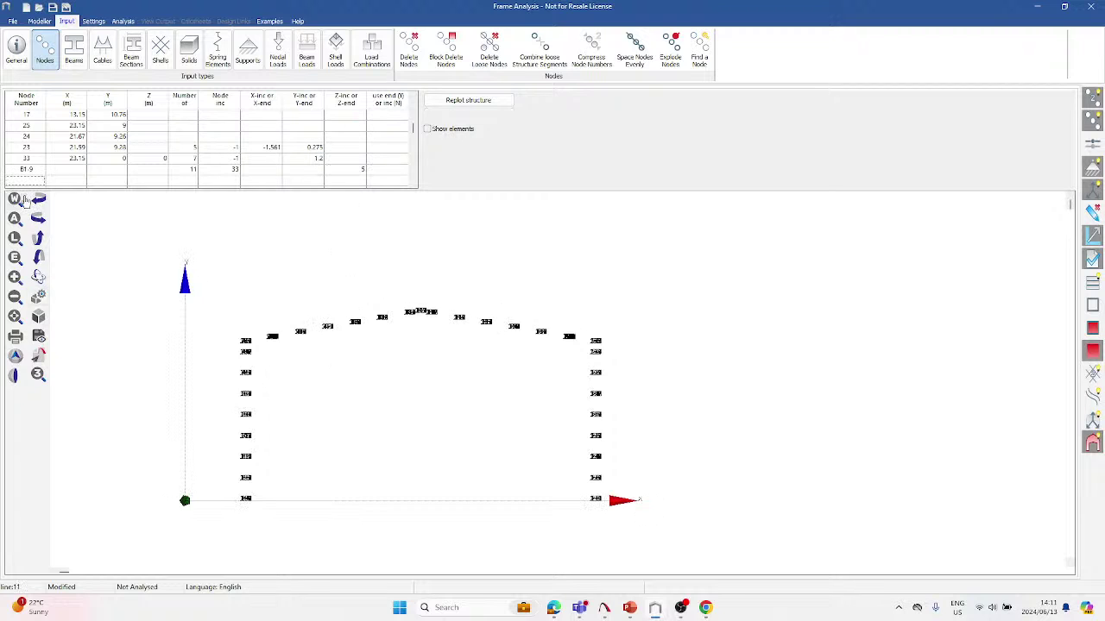
Examine the generated frames in the default 3D viewpoint, and return to the Z elevation.
{"action": "left_click", "coordinate": [15, 355]}
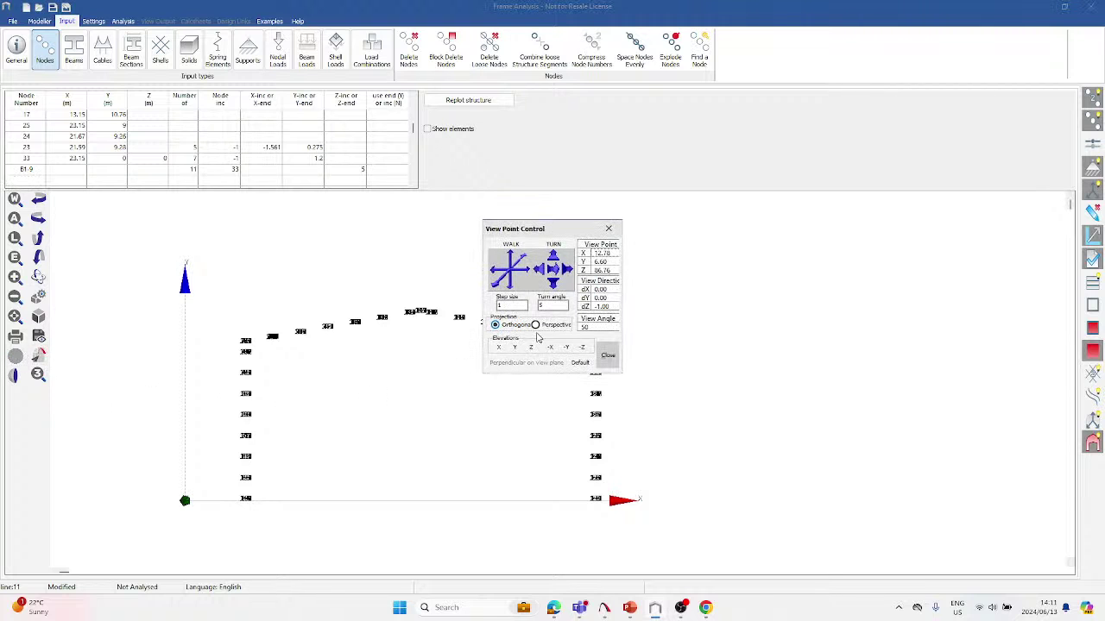
{"action": "left_click", "coordinate": [580, 363]}
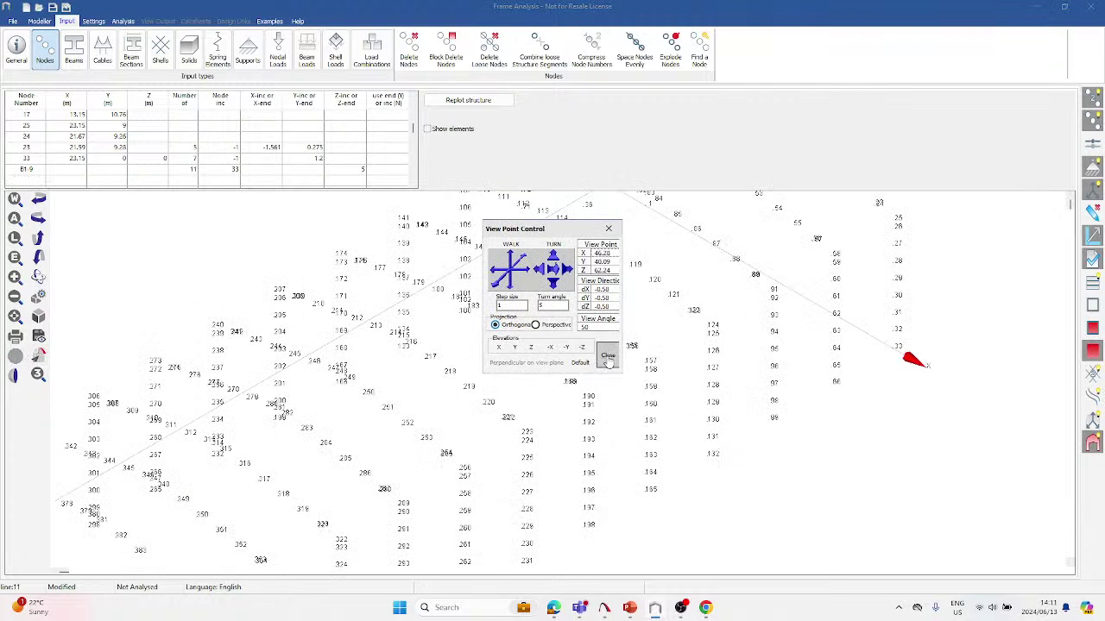
{"action": "left_click", "coordinate": [607, 357]}
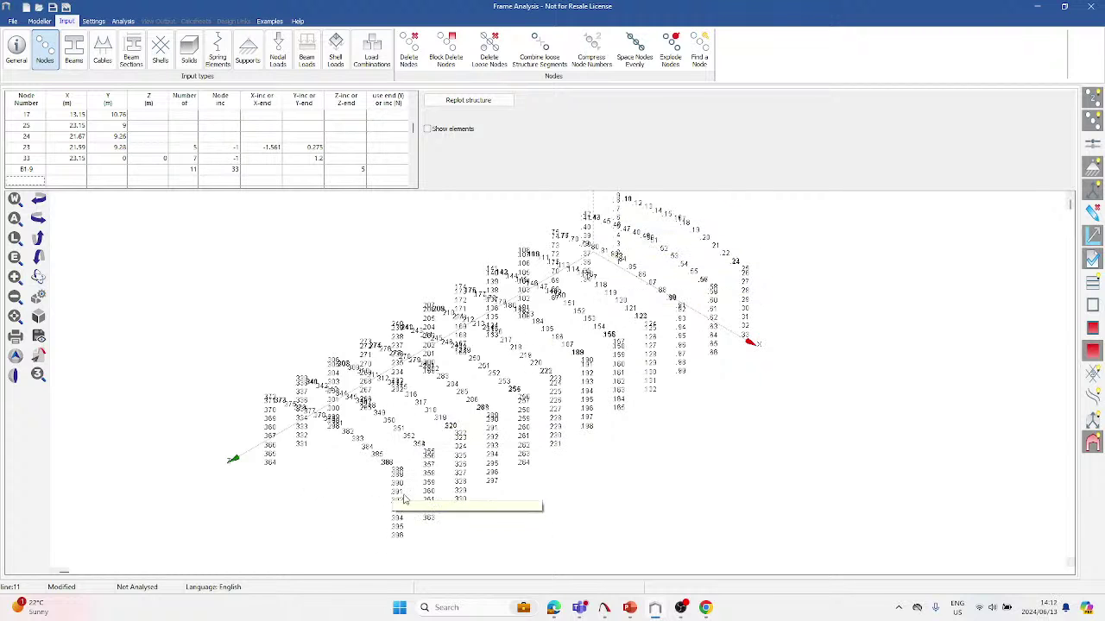
{"action": "left_click", "coordinate": [15, 356]}
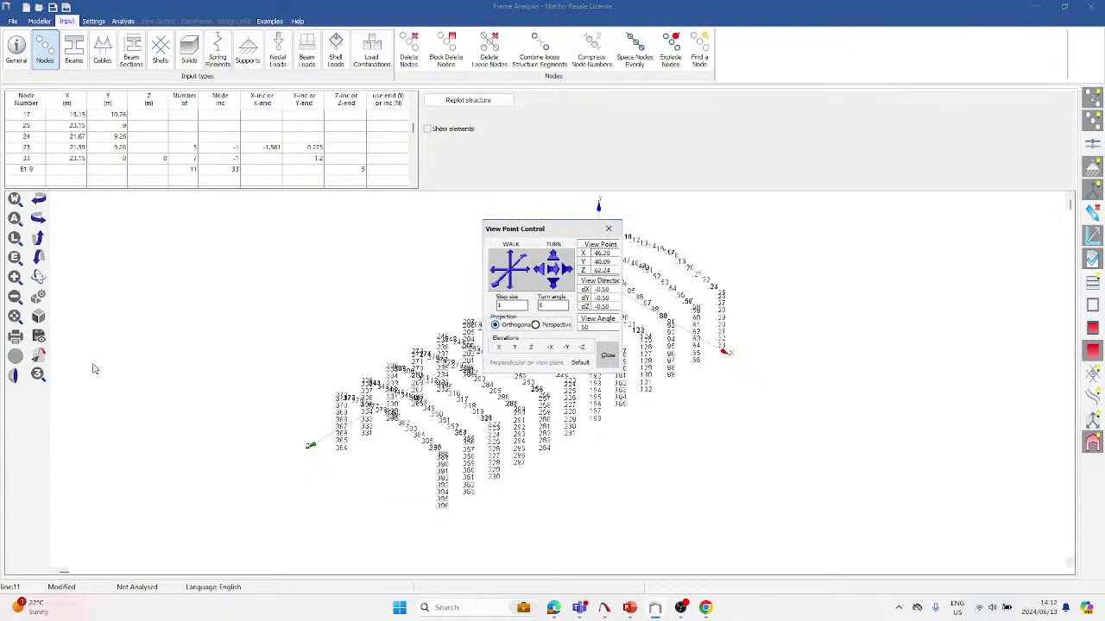
{"action": "left_click", "coordinate": [531, 349]}
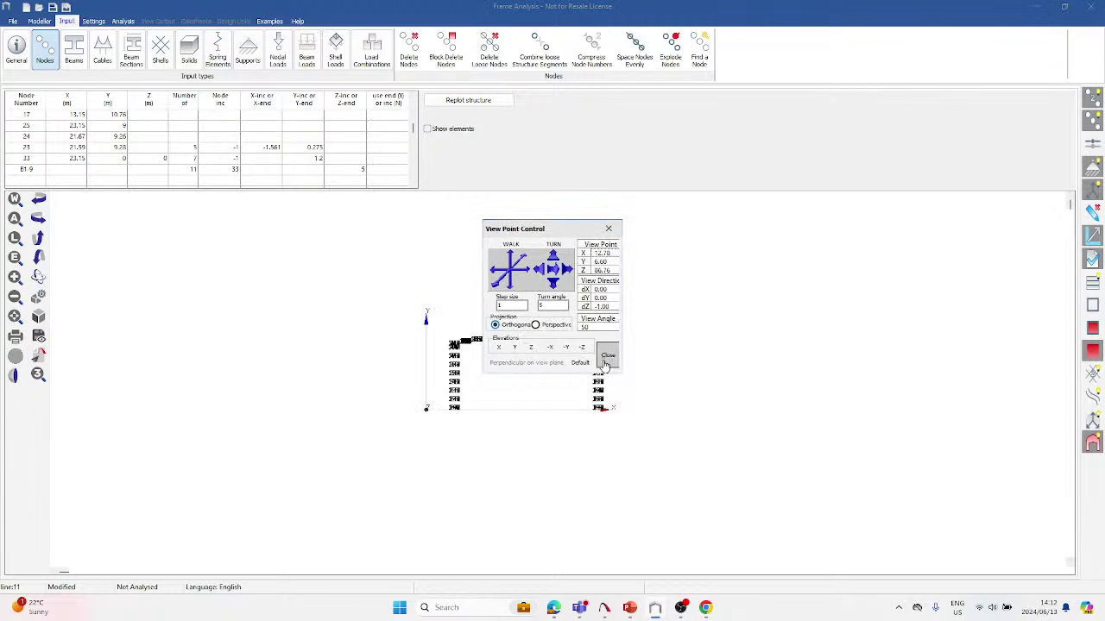
{"action": "left_click", "coordinate": [607, 355]}
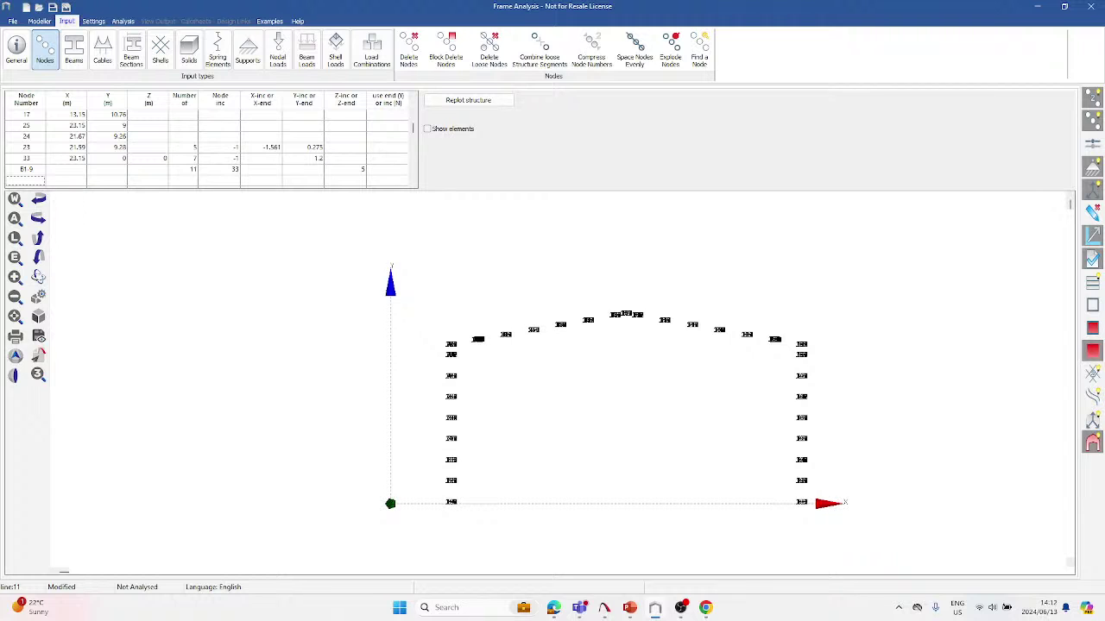
Show the default 3D viewpoint again and examine the node numbers of the last frame.
{"action": "left_click", "coordinate": [19, 355]}
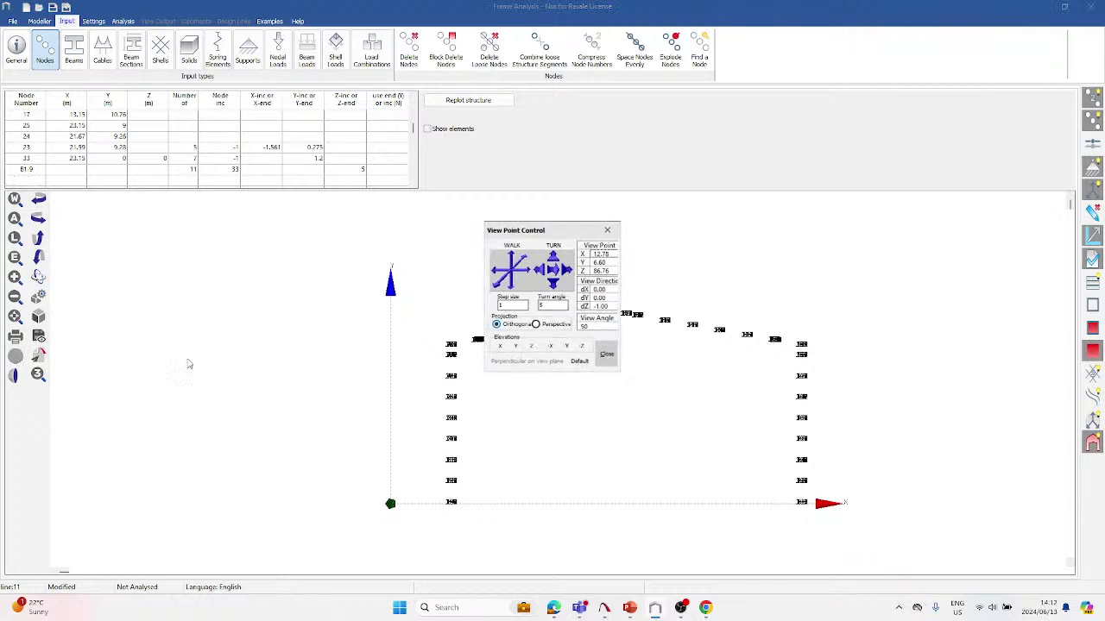
{"action": "left_click", "coordinate": [573, 361]}
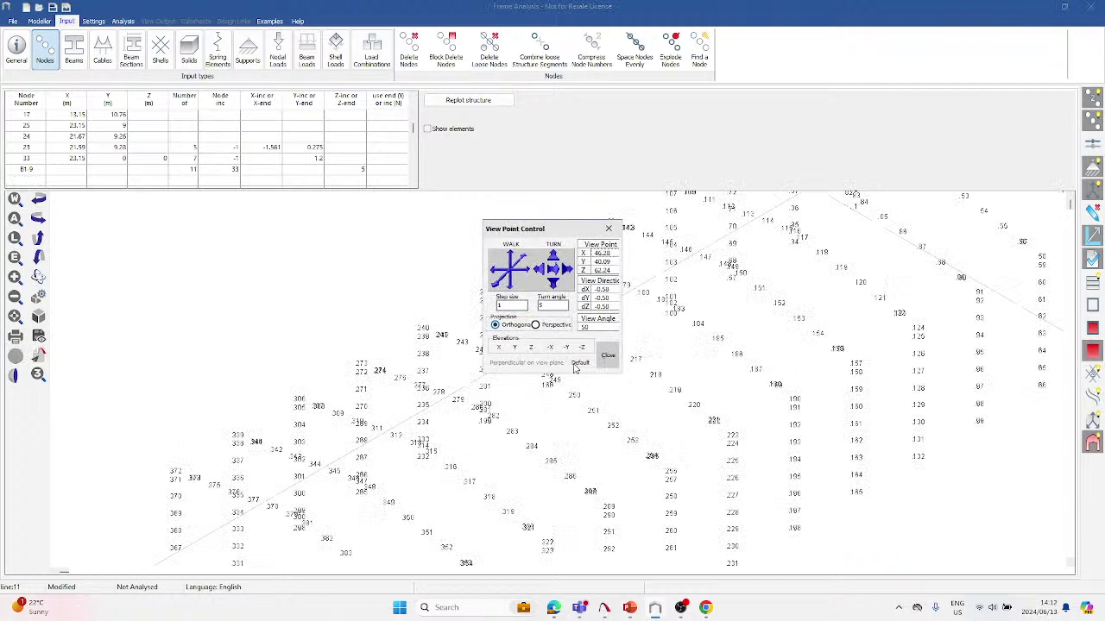
{"action": "left_click", "coordinate": [608, 355]}
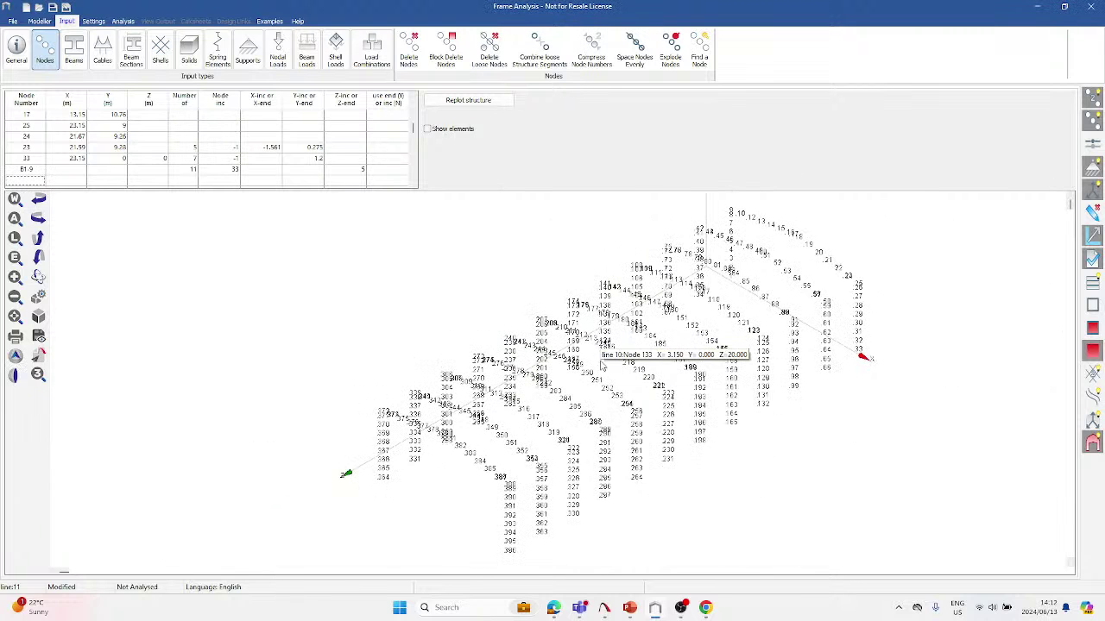
{"action": "scroll", "coordinate": [532, 467], "scroll_direction": "up", "scroll_amount": 3}
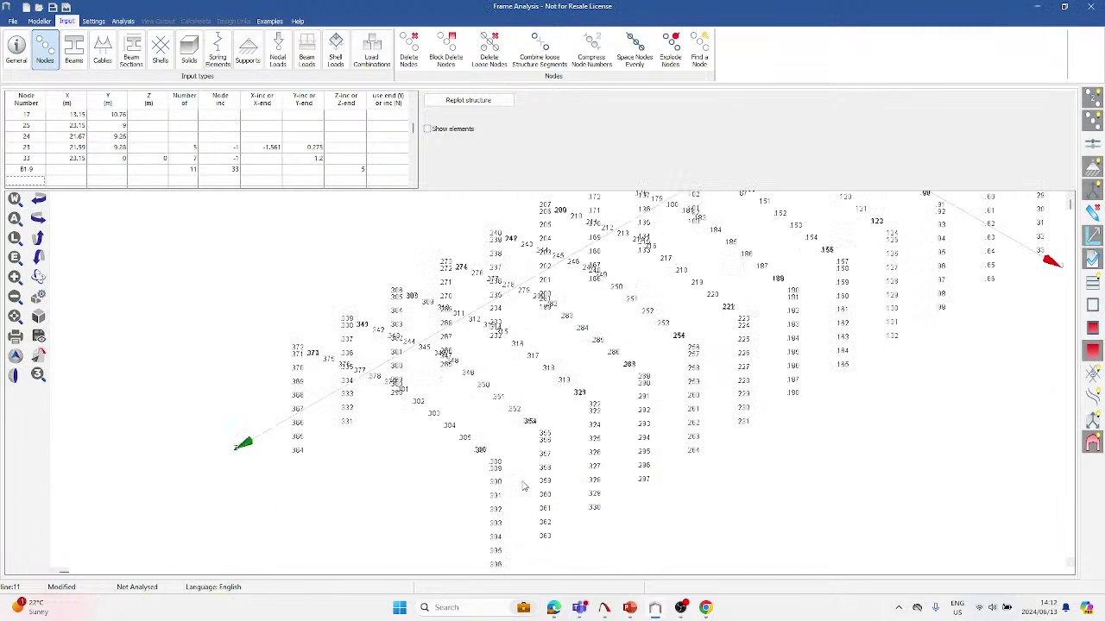
{"action": "scroll", "coordinate": [524, 488], "scroll_direction": "down", "scroll_amount": 2}
{"action": "scroll", "coordinate": [522, 495], "scroll_direction": "up", "scroll_amount": 2}
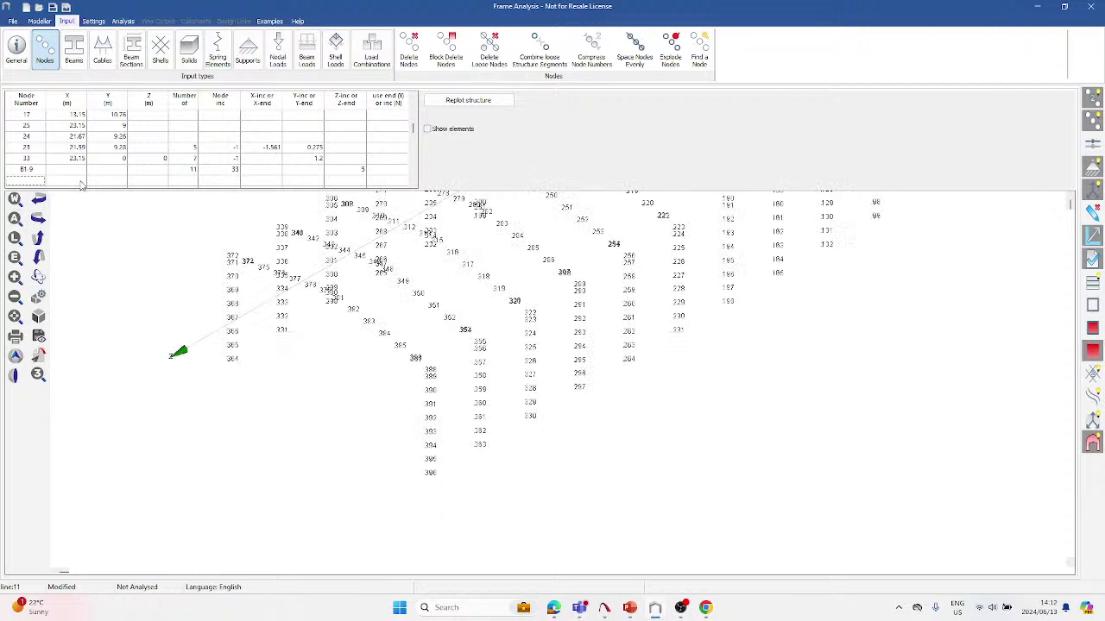
Enter node number 397 in a new row and set the viewpoint to the Z elevation.
{"action": "type", "text": "397"}
{"action": "left_click", "coordinate": [81, 171]}
{"action": "left_click", "coordinate": [16, 356]}
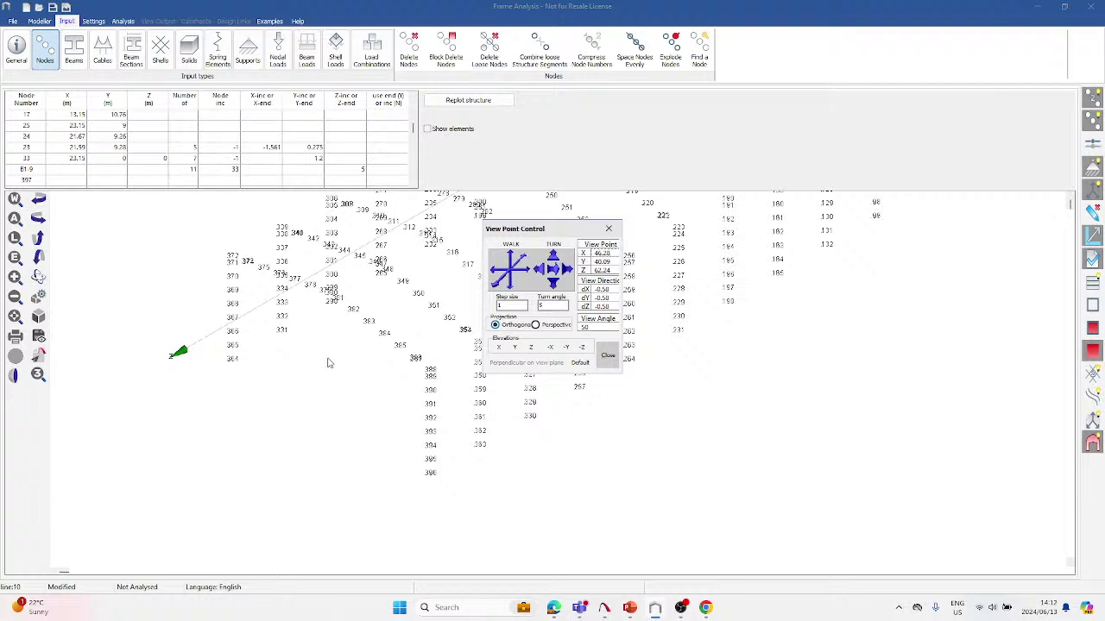
{"action": "left_click", "coordinate": [530, 347]}
{"action": "left_click", "coordinate": [606, 357]}
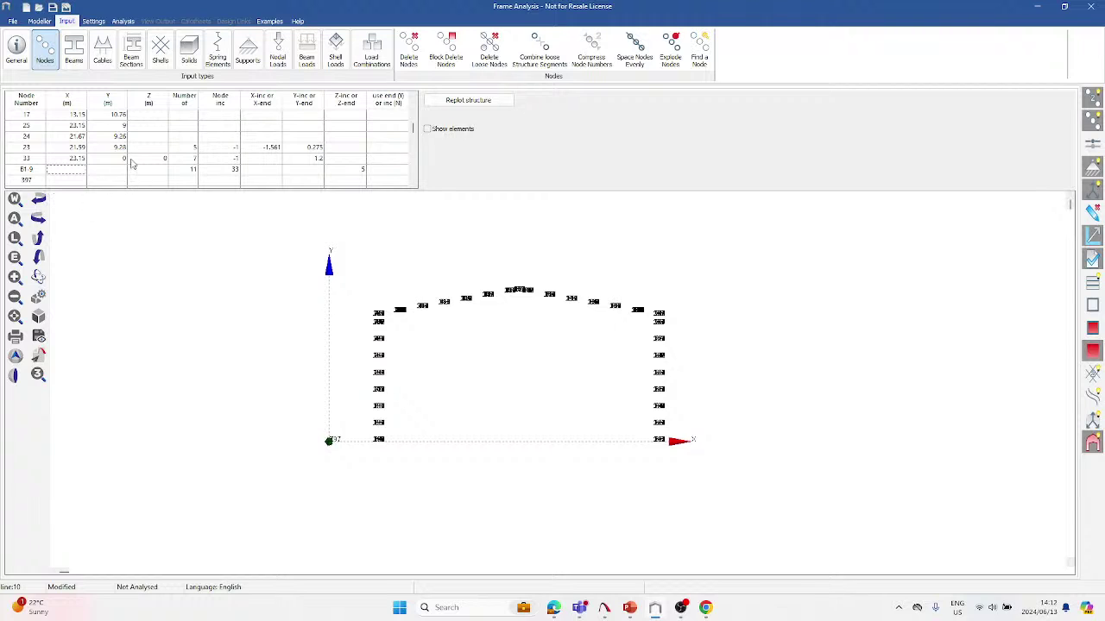
Set node 397's coordinates to X 0 and Y 8.417 m.
{"action": "left_click", "coordinate": [71, 182]}
{"action": "type", "text": "0"}
{"action": "key", "text": "Tab"}
{"action": "type", "text": "0"}
{"action": "type", "text": ".417"}
{"action": "key", "text": "Tab"}
{"action": "scroll", "coordinate": [390, 302], "scroll_direction": "up", "scroll_amount": 1}
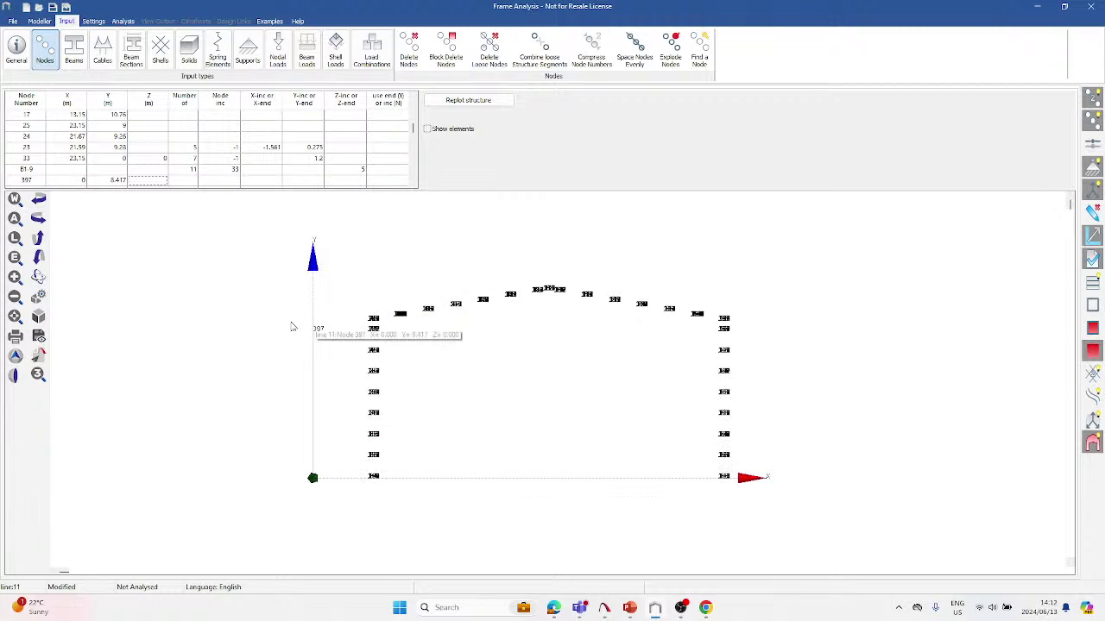
{"action": "key", "text": "Return"}
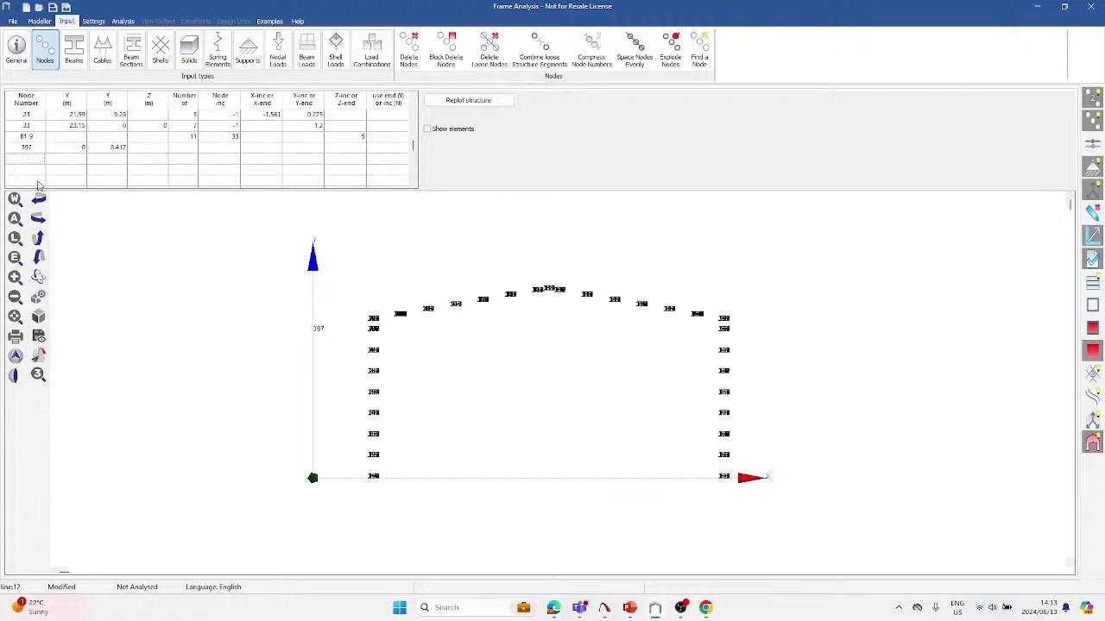
Add node 398 at X 1.588 and Y 8.730 m.
{"action": "type", "text": "398"}
{"action": "key", "text": "Tab"}
{"action": "type", "text": "1.588"}
{"action": "key", "text": "Tab"}
{"action": "type", "text": "8.730"}
{"action": "key", "text": "Return"}
{"action": "scroll", "coordinate": [382, 306], "scroll_direction": "up", "scroll_amount": 3}
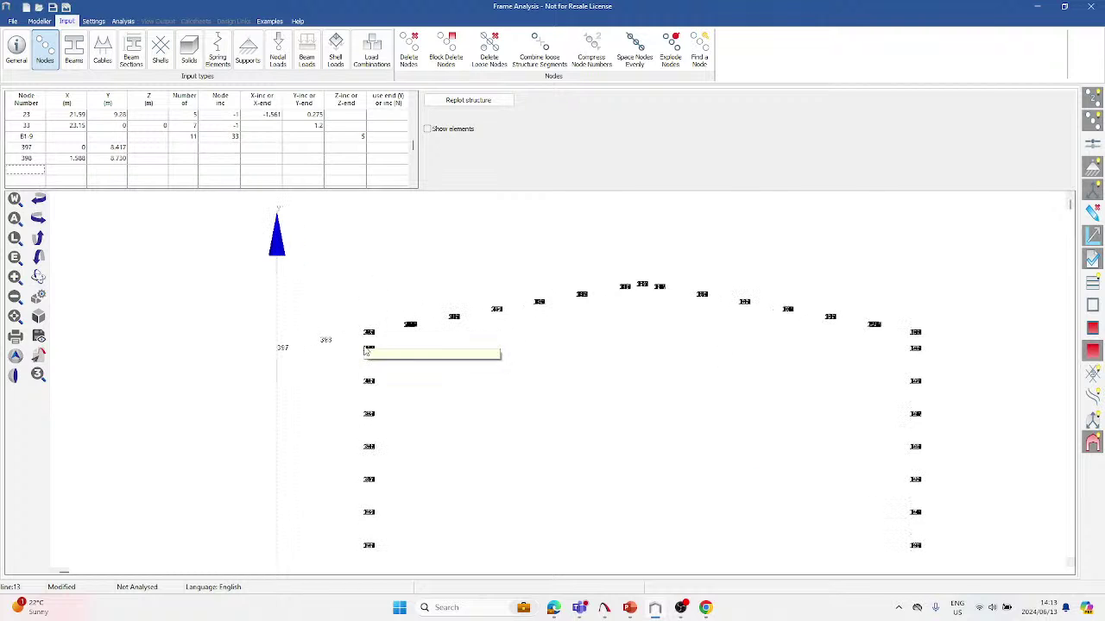
{"action": "scroll", "coordinate": [327, 323], "scroll_direction": "down", "scroll_amount": 3}
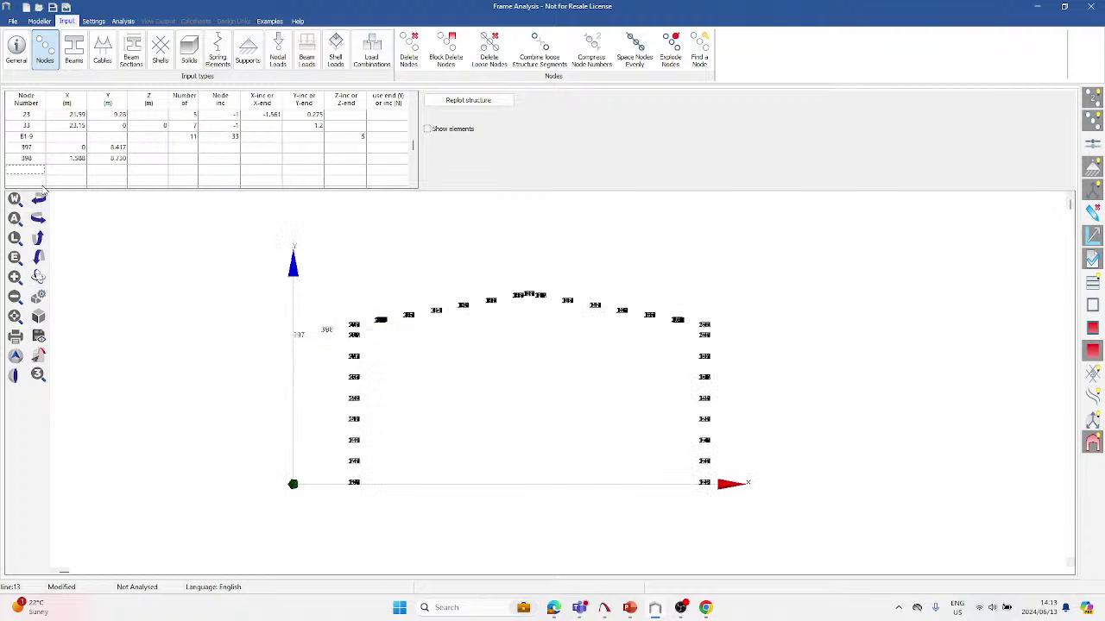
Add node 399 at X 2.2 and Y 8.84 m.
{"action": "type", "text": "399"}
{"action": "key", "text": "Tab"}
{"action": "type", "text": "2.2"}
{"action": "key", "text": "Tab"}
{"action": "type", "text": "6.84"}
{"action": "key", "text": "Tab"}
{"action": "scroll", "coordinate": [298, 339], "scroll_direction": "up", "scroll_amount": 3}
{"action": "scroll", "coordinate": [297, 339], "scroll_direction": "down", "scroll_amount": 2}
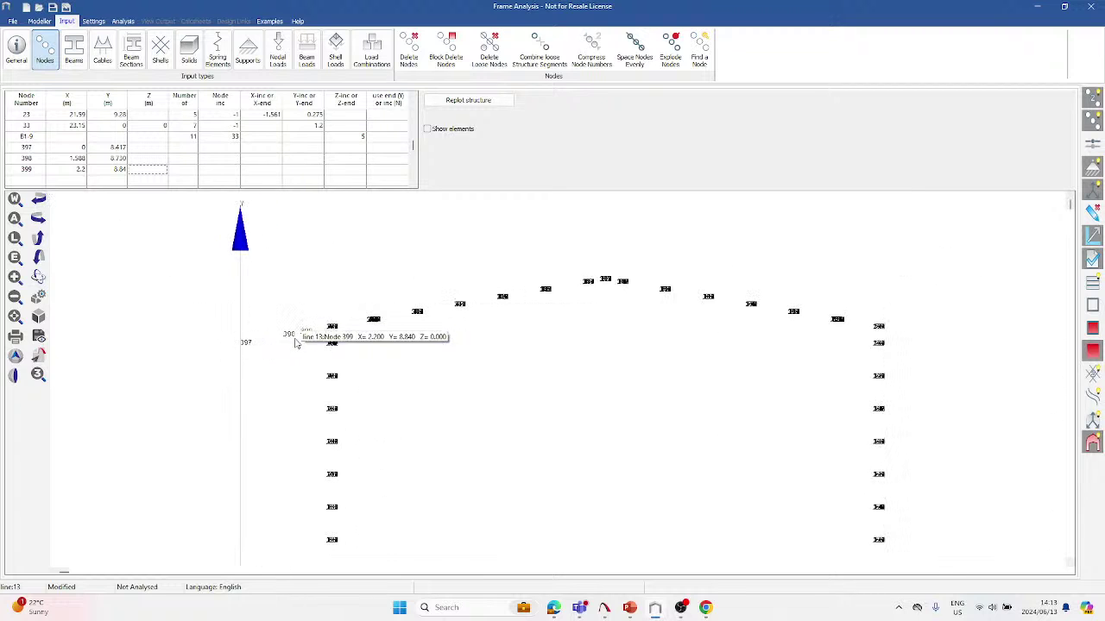
{"action": "scroll", "coordinate": [291, 344], "scroll_direction": "down", "scroll_amount": 1}
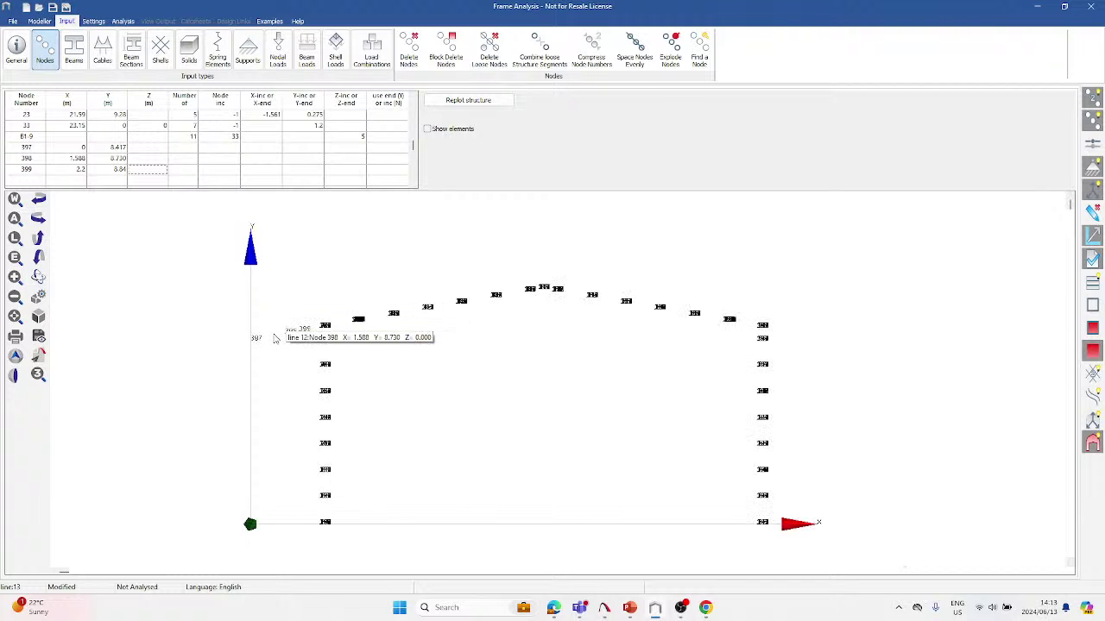
Add node 400 at X 24.1 and Y 8.84 m.
{"action": "left_click", "coordinate": [29, 182]}
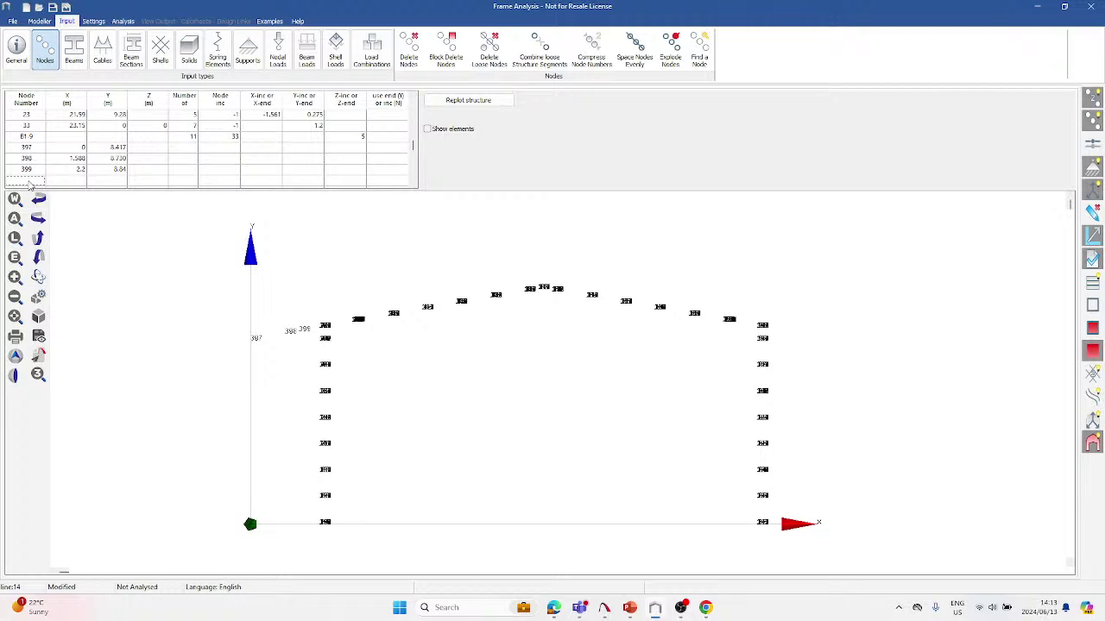
{"action": "type", "text": "400"}
{"action": "key", "text": "Tab"}
{"action": "type", "text": "24.1"}
{"action": "key", "text": "Tab"}
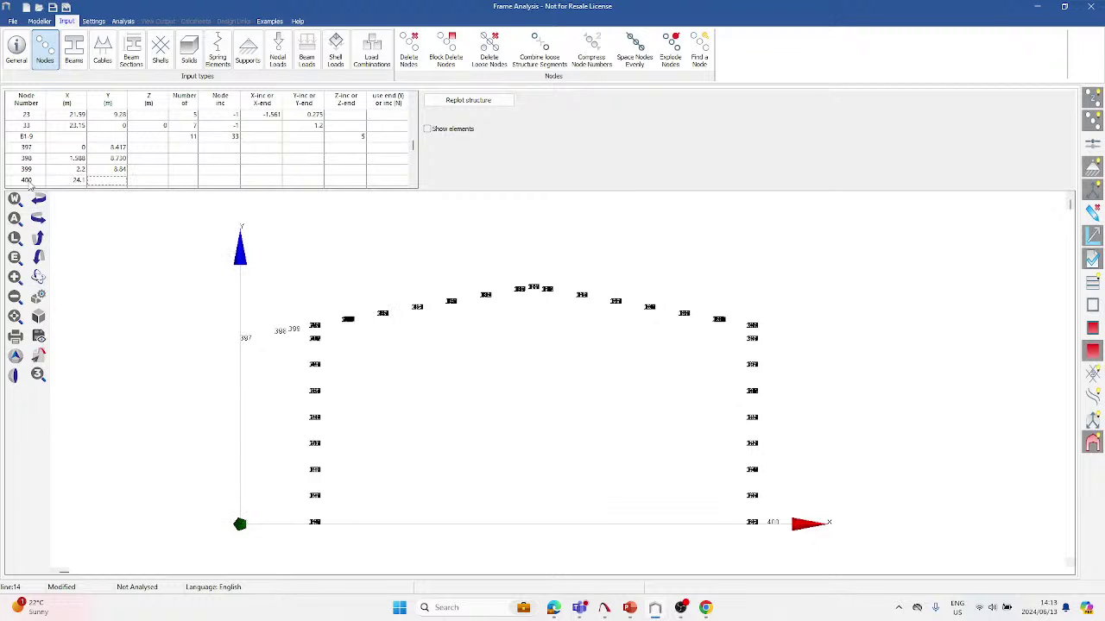
{"action": "type", "text": "8.84"}
{"action": "key", "text": "Tab"}
Add node 401 at X 24.712 and Y 8.73 m.
{"action": "left_click", "coordinate": [37, 184]}
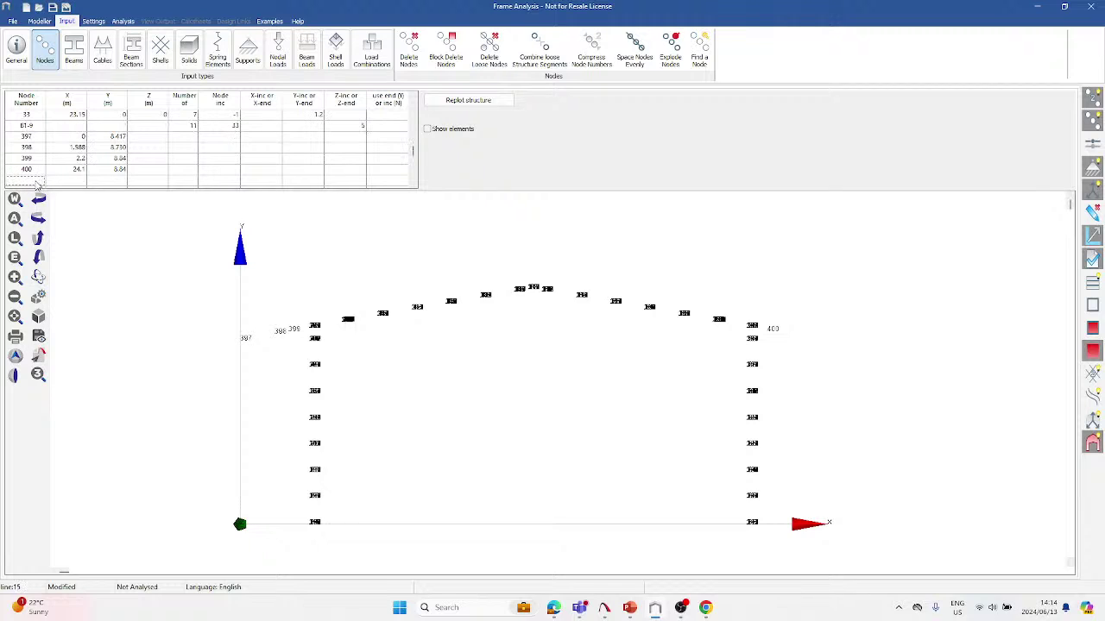
{"action": "type", "text": "401"}
{"action": "key", "text": "Tab"}
{"action": "type", "text": "24"}
{"action": "key", "text": "Tab"}
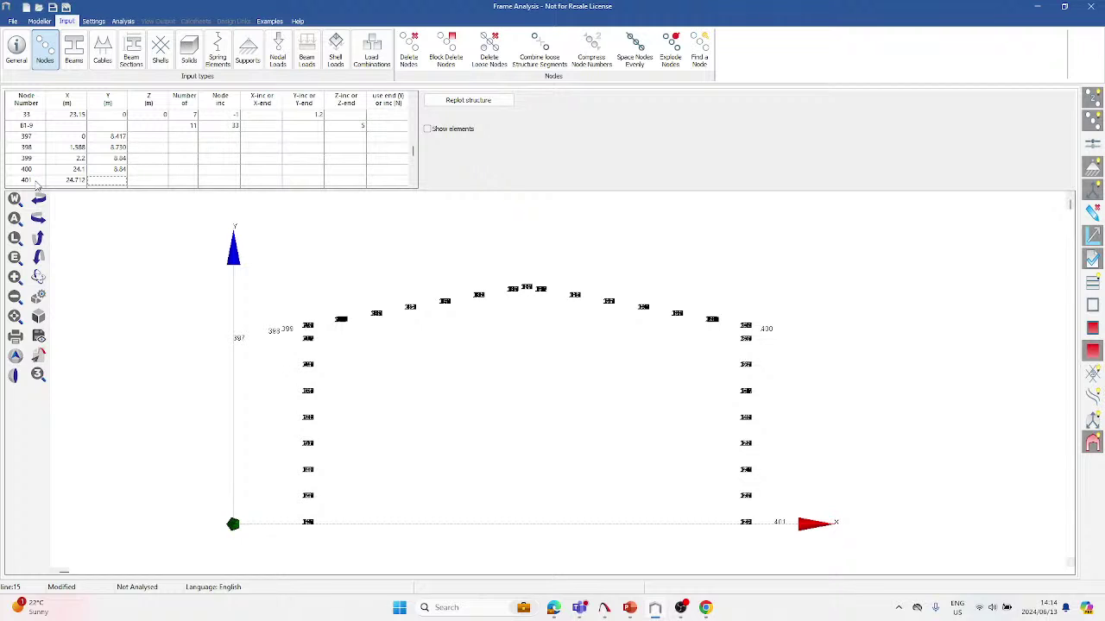
{"action": "type", "text": "0"}
{"action": "type", "text": "3"}
{"action": "key", "text": "Return"}
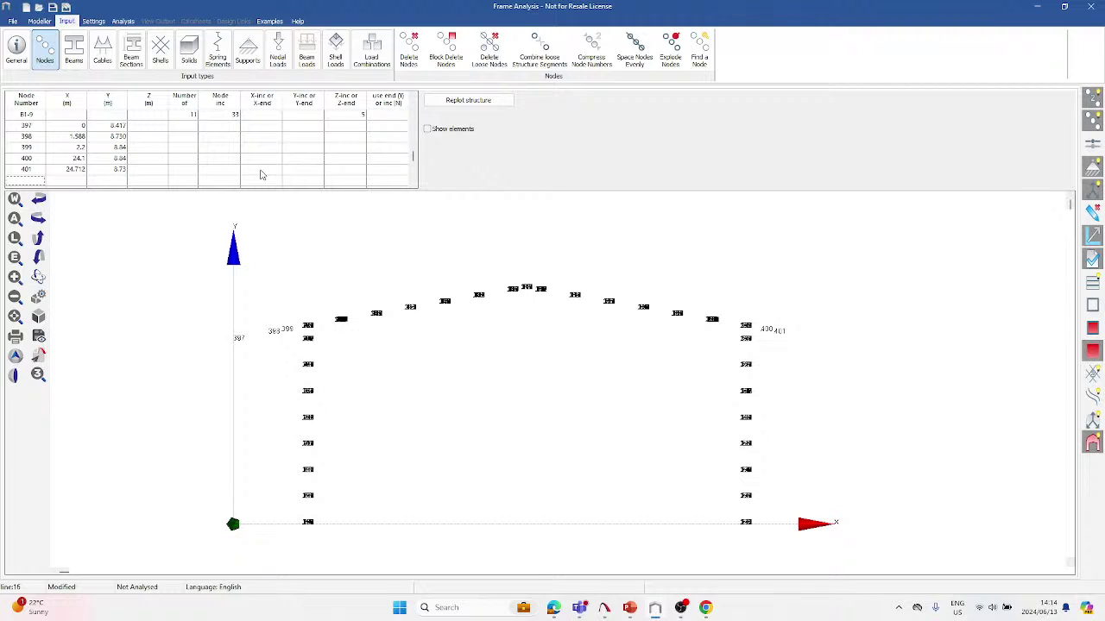
Add node 402 at X 26.3 and Y 8.417 m.
{"action": "type", "text": "402"}
{"action": "key", "text": "Tab"}
{"action": "type", "text": "26"}
{"action": "key", "text": "Tab"}
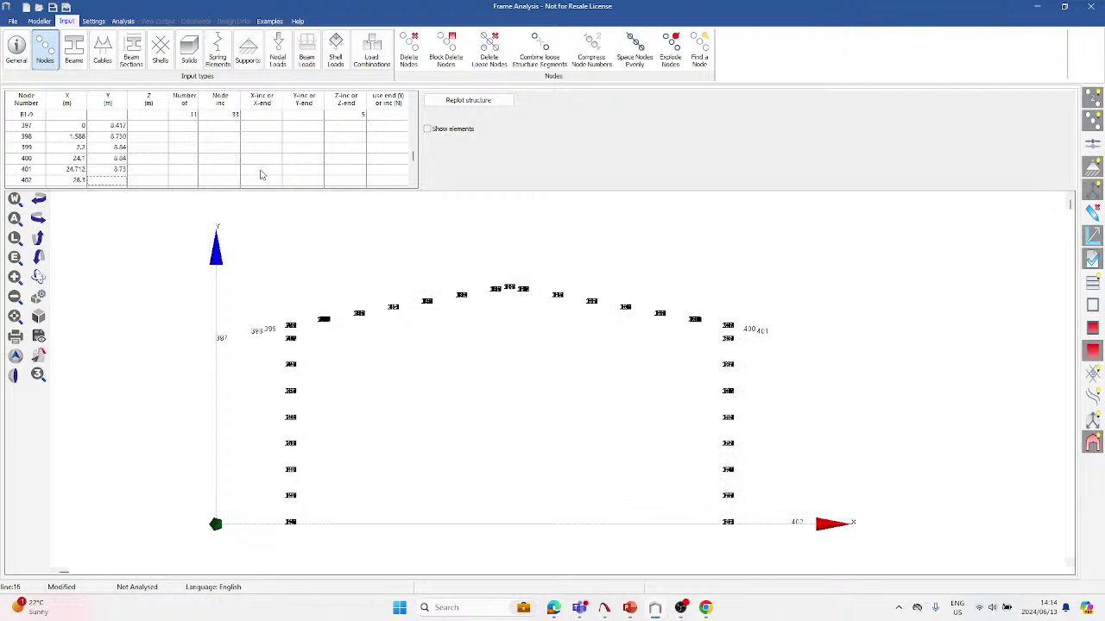
{"action": "type", "text": "8.417"}
{"action": "key", "text": "Return"}
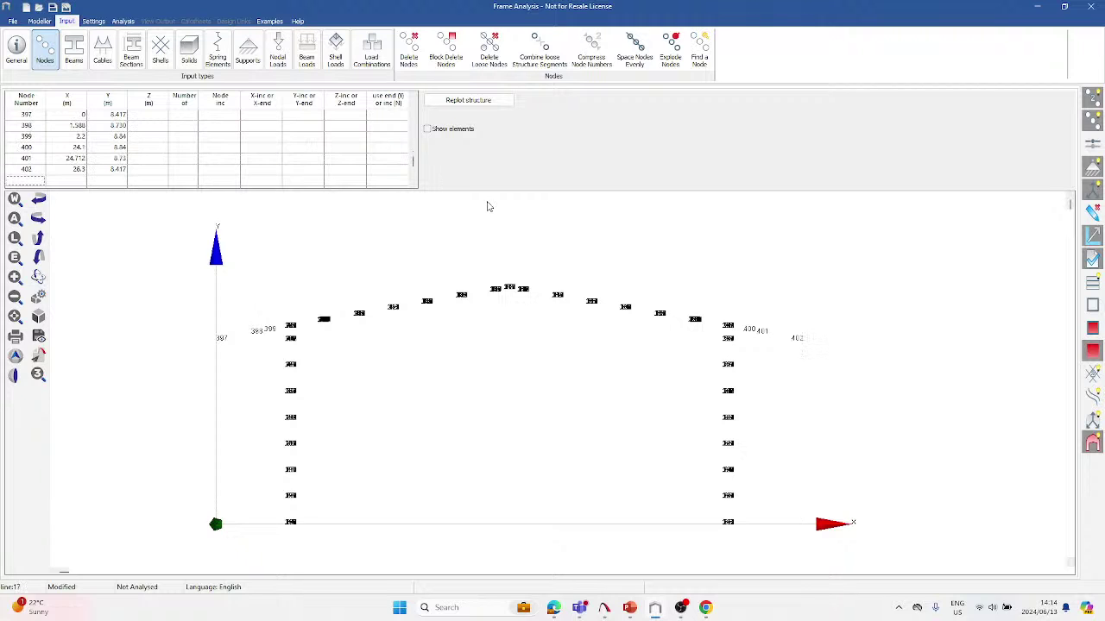
{"action": "scroll", "coordinate": [543, 401], "scroll_direction": "down", "scroll_amount": 1}
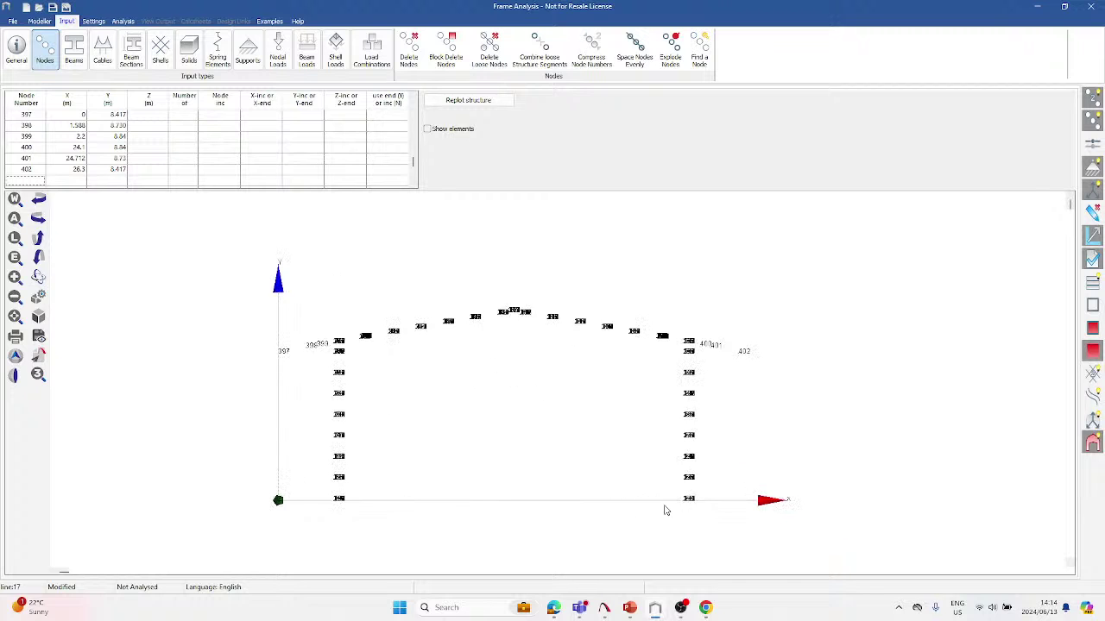
{"action": "scroll", "coordinate": [664, 506], "scroll_direction": "up", "scroll_amount": 1}
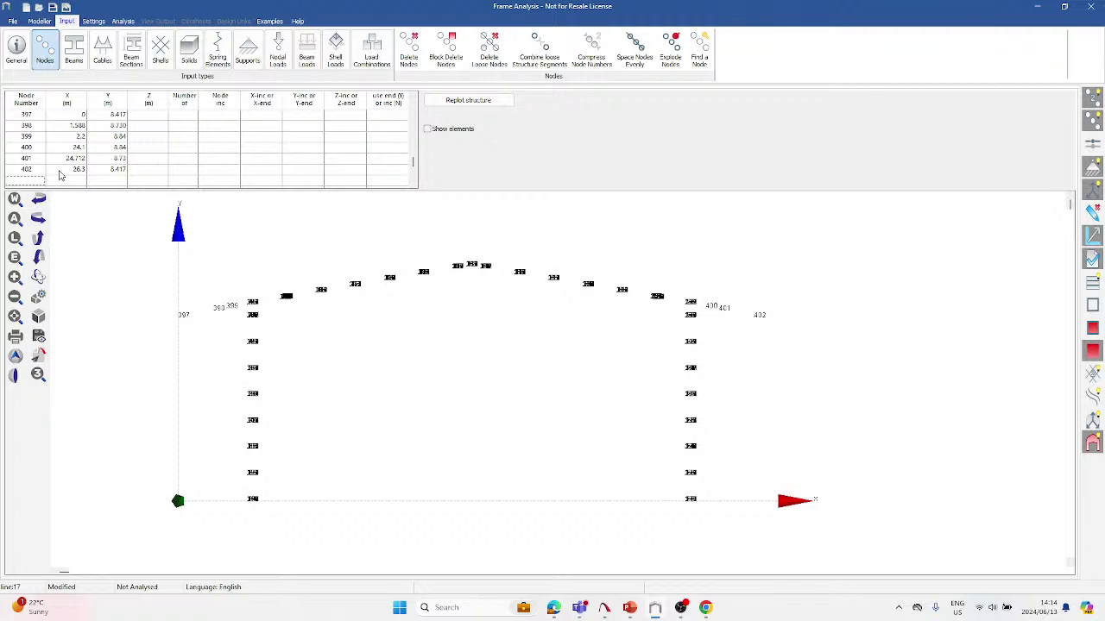
Add node 403 at X 23.15 and Y 4.295 m.
{"action": "type", "text": "403"}
{"action": "key", "text": "Tab"}
{"action": "mouse_move", "coordinate": [684, 415]}
{"action": "type", "text": "23.15"}
{"action": "key", "text": "Tab"}
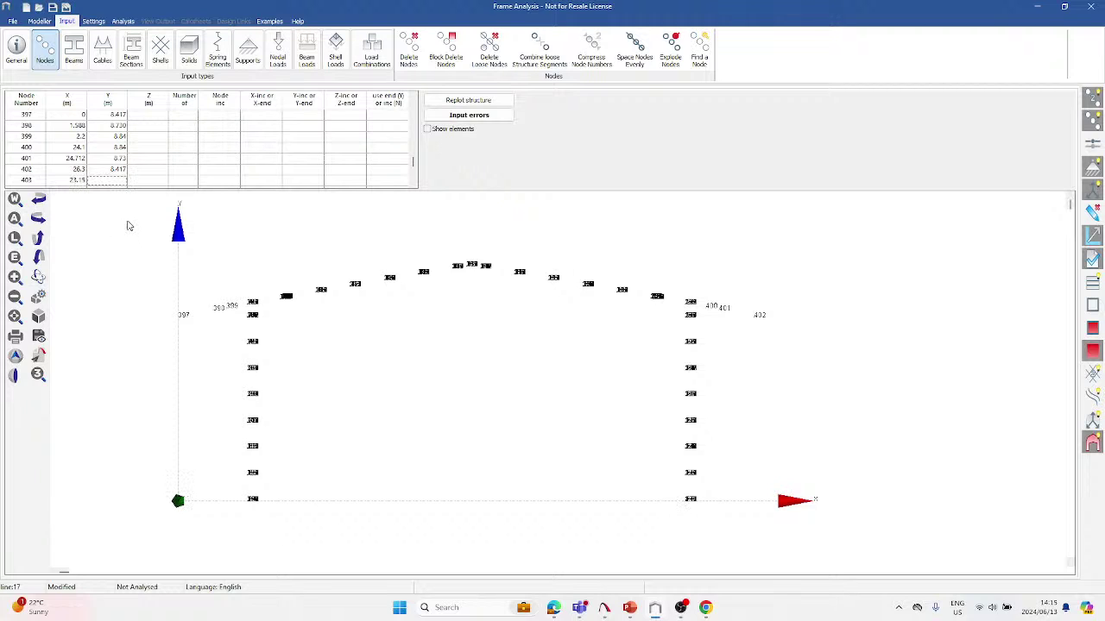
{"action": "type", "text": "4.295"}
{"action": "key", "text": "Tab"}
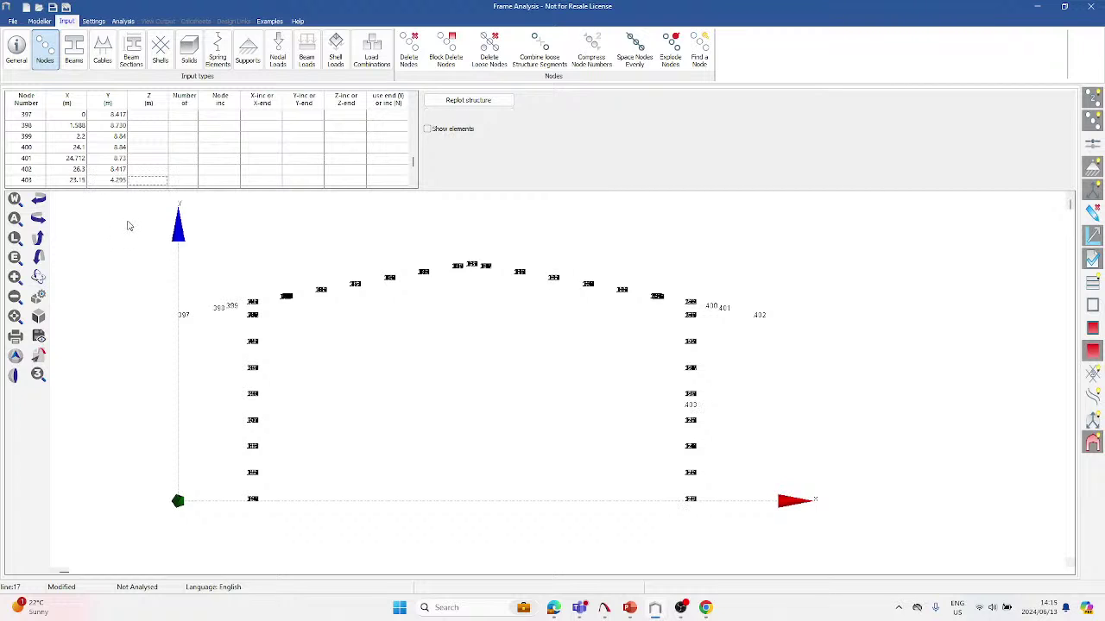
Generate six additional nodes from node 403 with node increment 1, X value 13.15 and Y value 4.295.
{"action": "key", "text": "Tab"}
{"action": "key", "text": "Tab"}
{"action": "key", "text": "shift+Tab"}
{"action": "type", "text": "6"}
{"action": "key", "text": "Tab"}
{"action": "type", "text": "1"}
{"action": "key", "text": "Tab"}
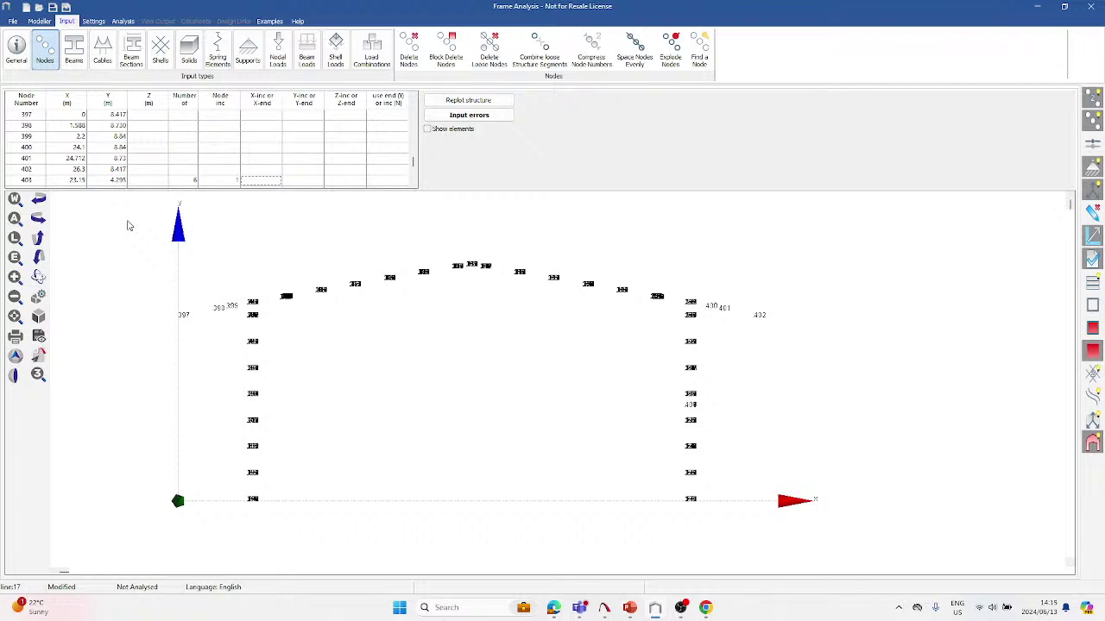
{"action": "type", "text": "1"}
{"action": "type", "text": "."}
{"action": "type", "text": ".15"}
{"action": "key", "text": "Tab"}
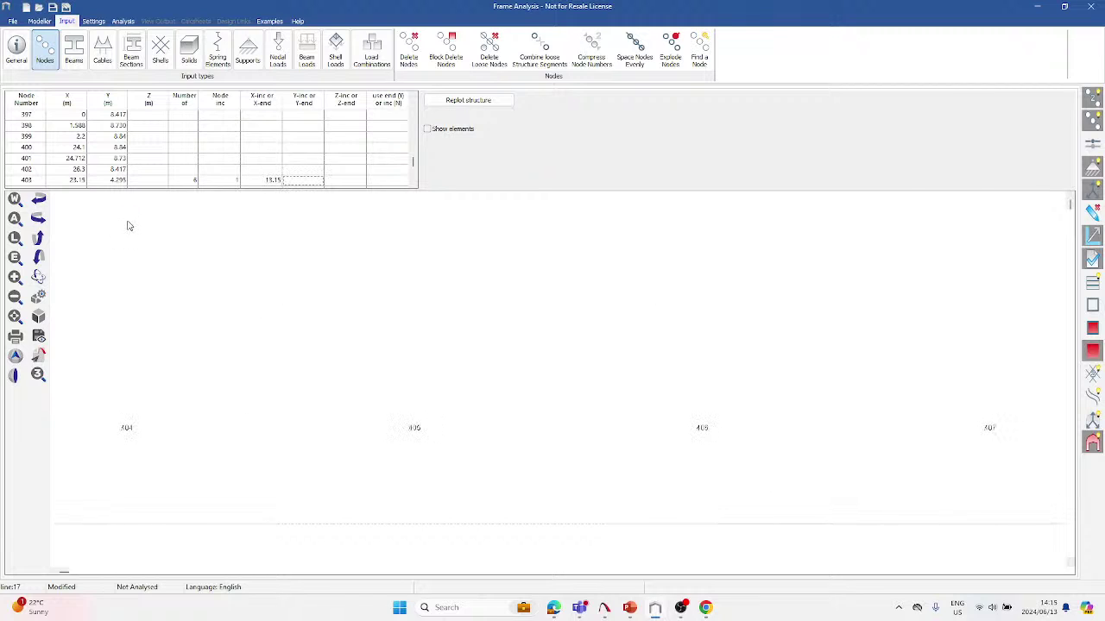
{"action": "type", "text": "4.295"}
{"action": "key", "text": "Return"}
{"action": "scroll", "coordinate": [661, 323], "scroll_direction": "down", "scroll_amount": 5}
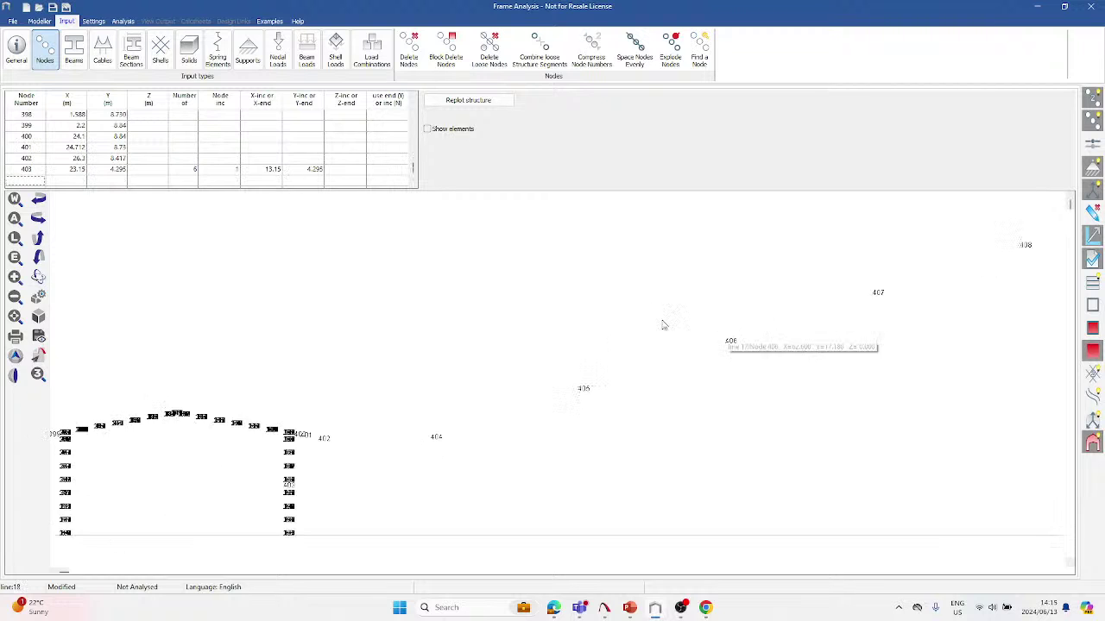
{"action": "scroll", "coordinate": [575, 360], "scroll_direction": "up", "scroll_amount": 2}
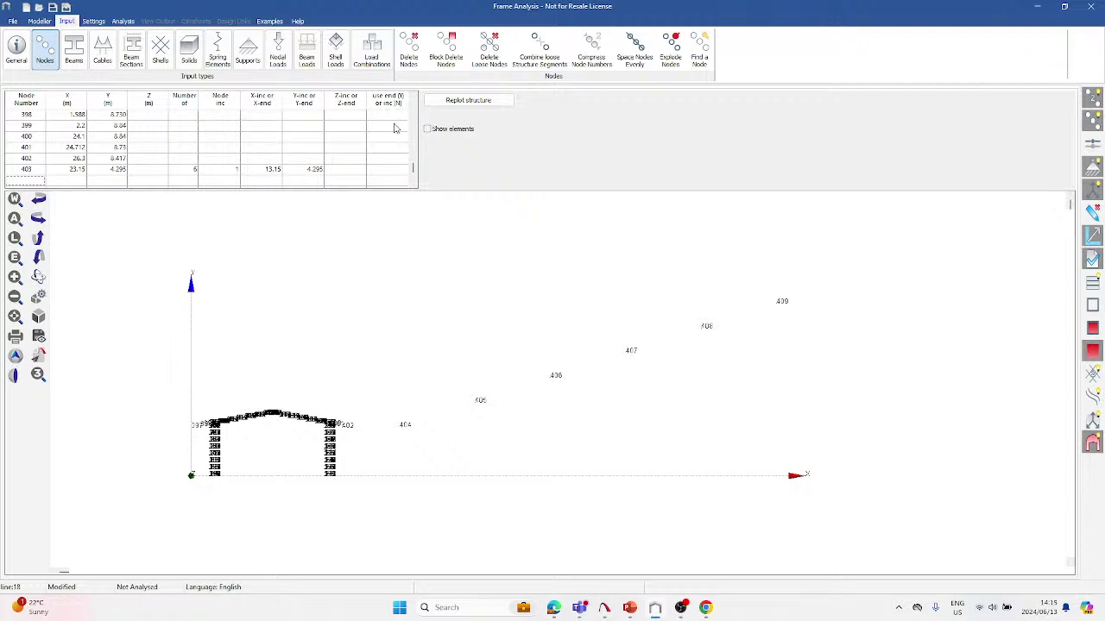
Make node 403's generation row use its X and Y values as end coordinates (Y) instead of increments.
{"action": "left_click", "coordinate": [398, 169]}
{"action": "type", "text": "Y"}
{"action": "left_click", "coordinate": [720, 429]}
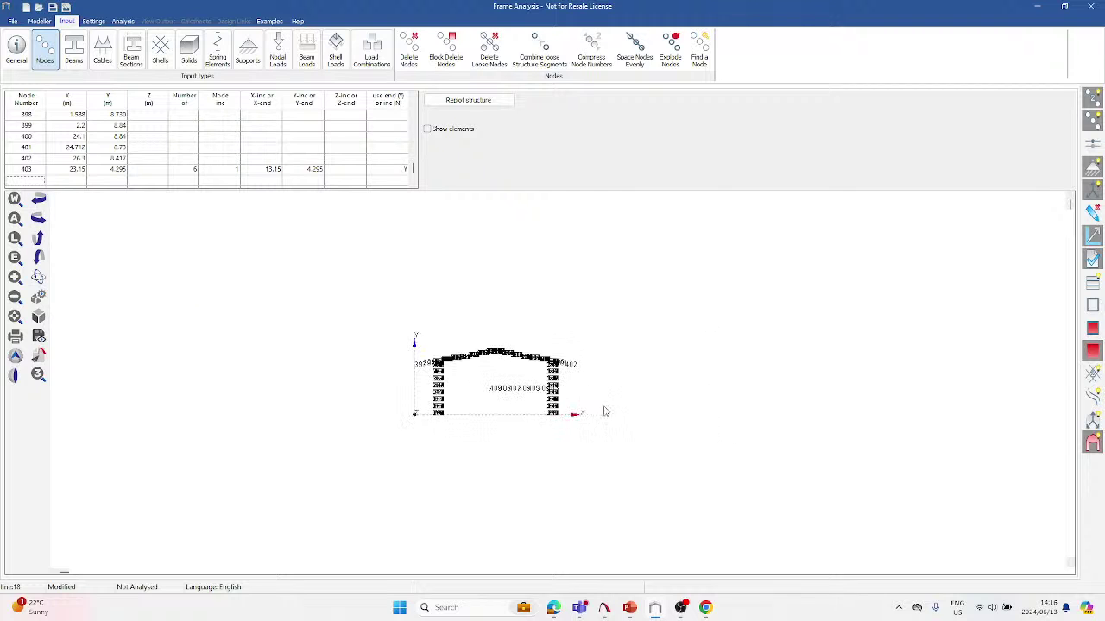
{"action": "scroll", "coordinate": [536, 406], "scroll_direction": "up", "scroll_amount": 3}
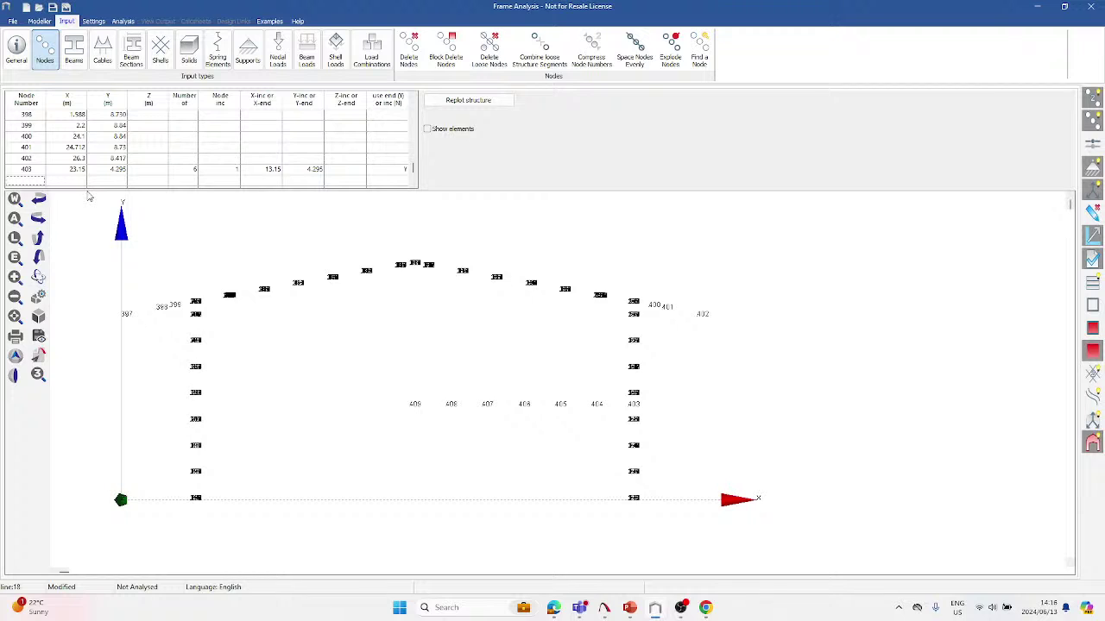
Add node 410 at X 13.15 and Y 4 m.
{"action": "type", "text": "410"}
{"action": "key", "text": "Tab"}
{"action": "type", "text": "13.15"}
{"action": "key", "text": "Tab"}
{"action": "type", "text": "4"}
{"action": "key", "text": "Tab"}
Generate four additional nodes from node 410 with node increment 1 and X value 13.15.
{"action": "key", "text": "Tab"}
{"action": "type", "text": "4"}
{"action": "key", "text": "Tab"}
{"action": "type", "text": "1"}
{"action": "key", "text": "Tab"}
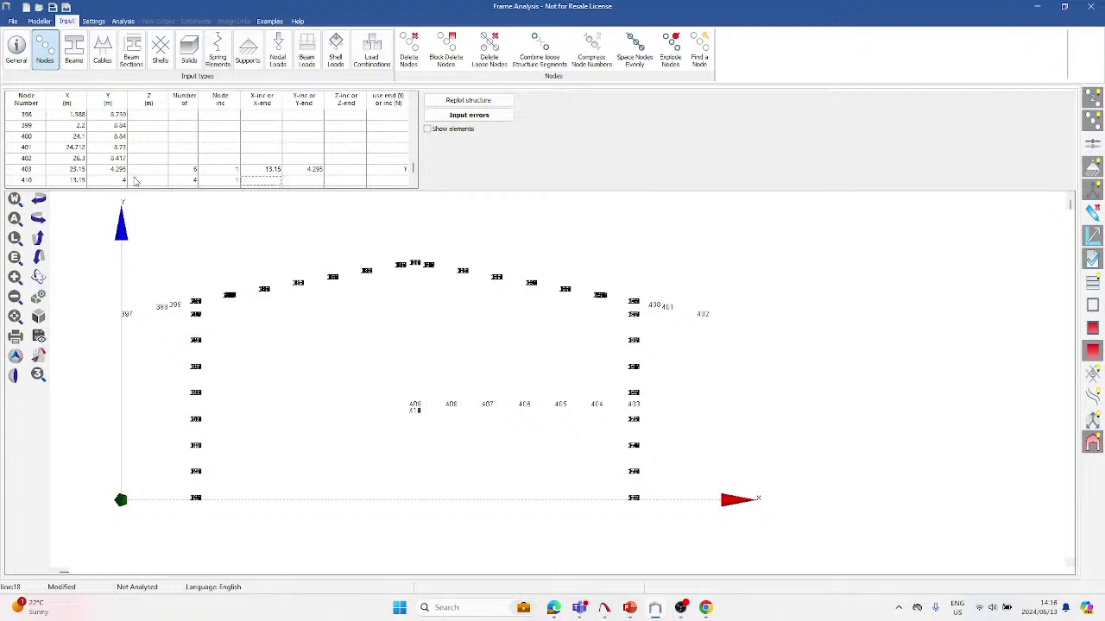
{"action": "type", "text": "13.15"}
{"action": "key", "text": "Tab"}
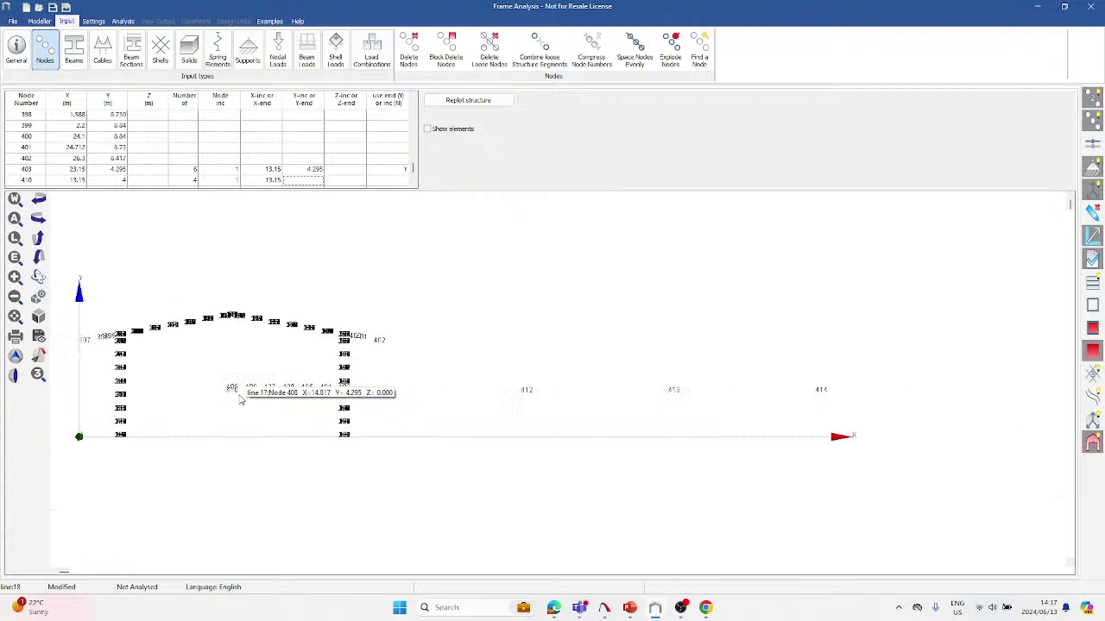
{"action": "scroll", "coordinate": [241, 399], "scroll_direction": "up", "scroll_amount": 1}
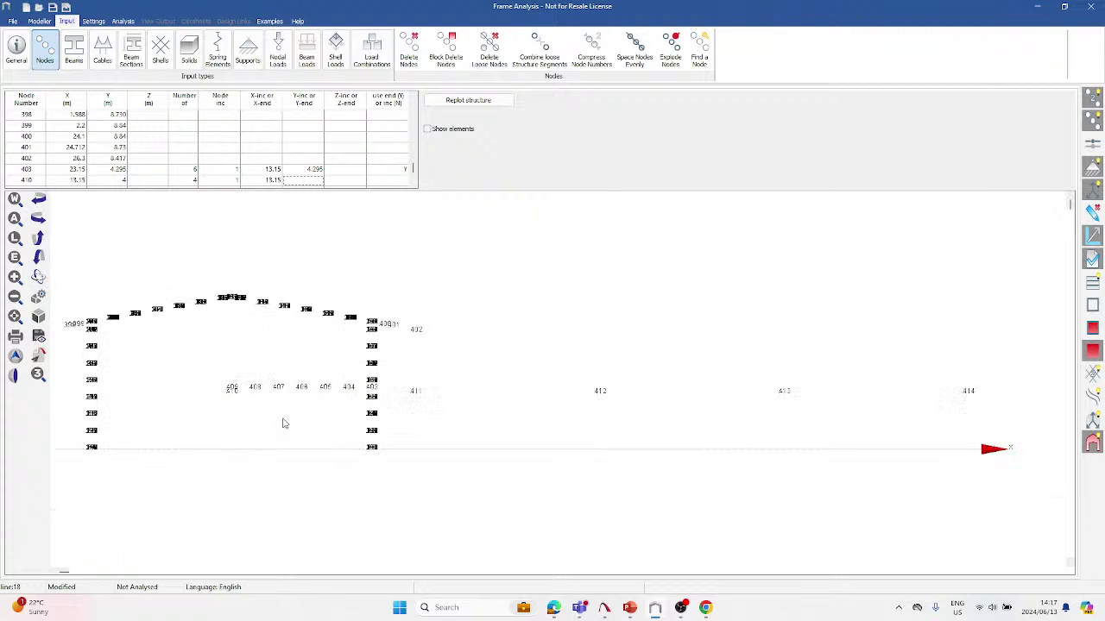
Make node 410's generation row use end coordinates (Y) so its nodes run vertically down to the base.
{"action": "left_click", "coordinate": [385, 182]}
{"action": "type", "text": "Y"}
{"action": "key", "text": "Return"}
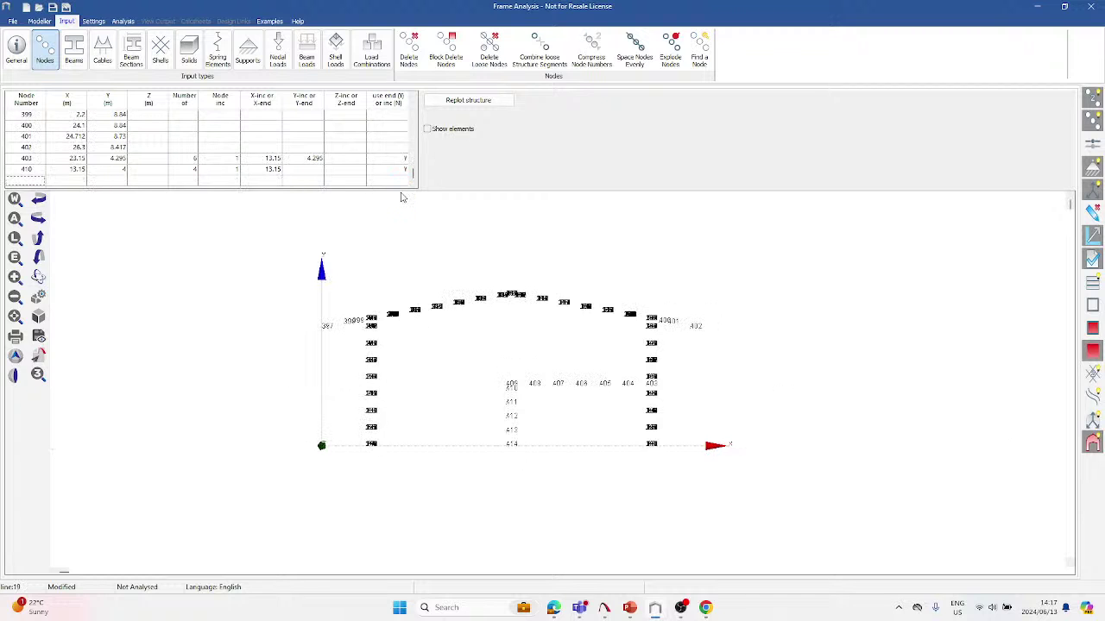
{"action": "scroll", "coordinate": [514, 396], "scroll_direction": "up", "scroll_amount": 2}
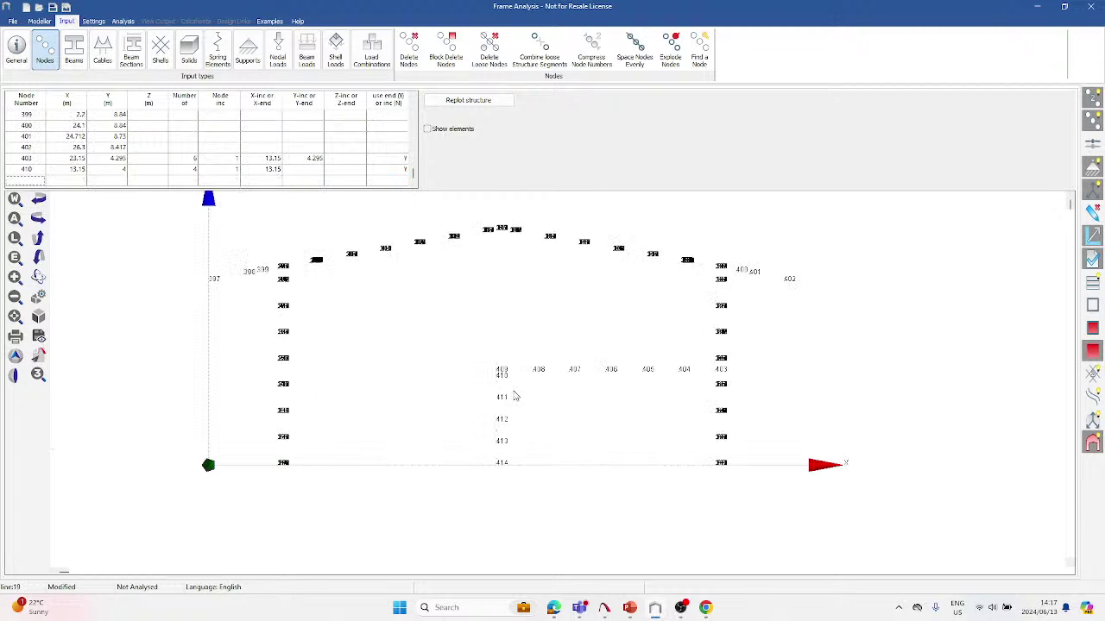
{"action": "scroll", "coordinate": [504, 422], "scroll_direction": "down", "scroll_amount": 2}
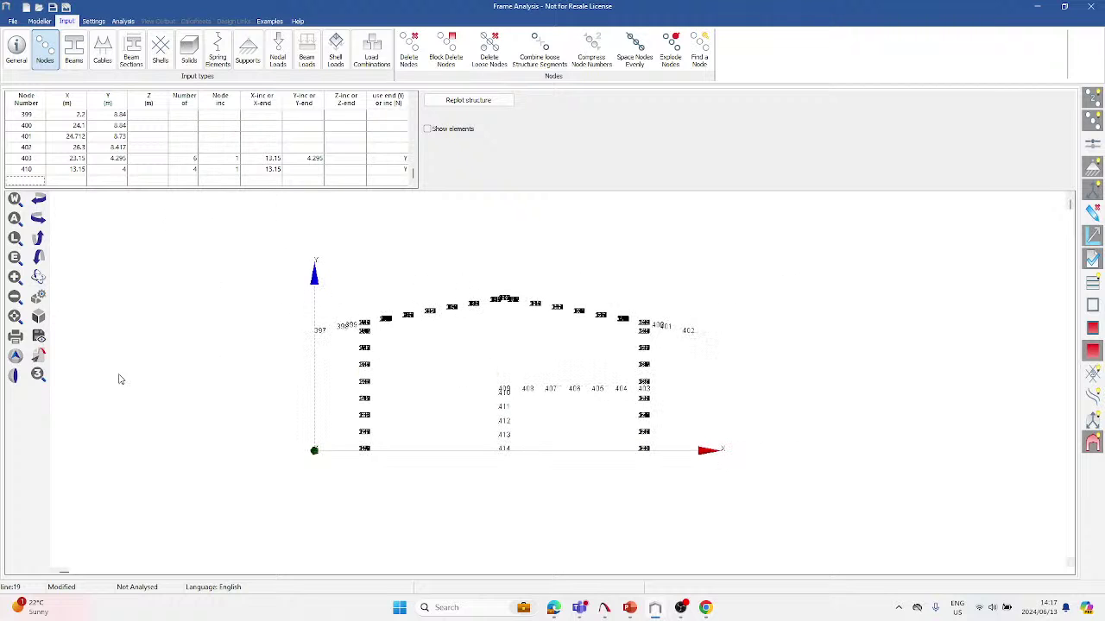
Restore the default viewpoint to see the nodes of all frames in 3D.
{"action": "left_click", "coordinate": [15, 356]}
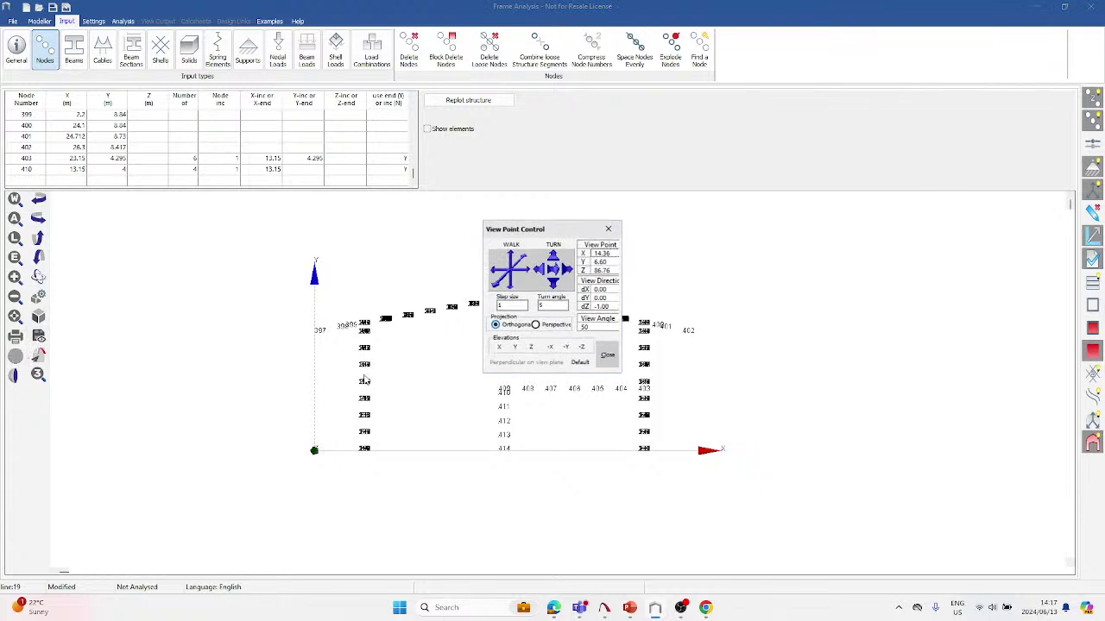
{"action": "left_click", "coordinate": [580, 362]}
{"action": "left_click", "coordinate": [608, 356]}
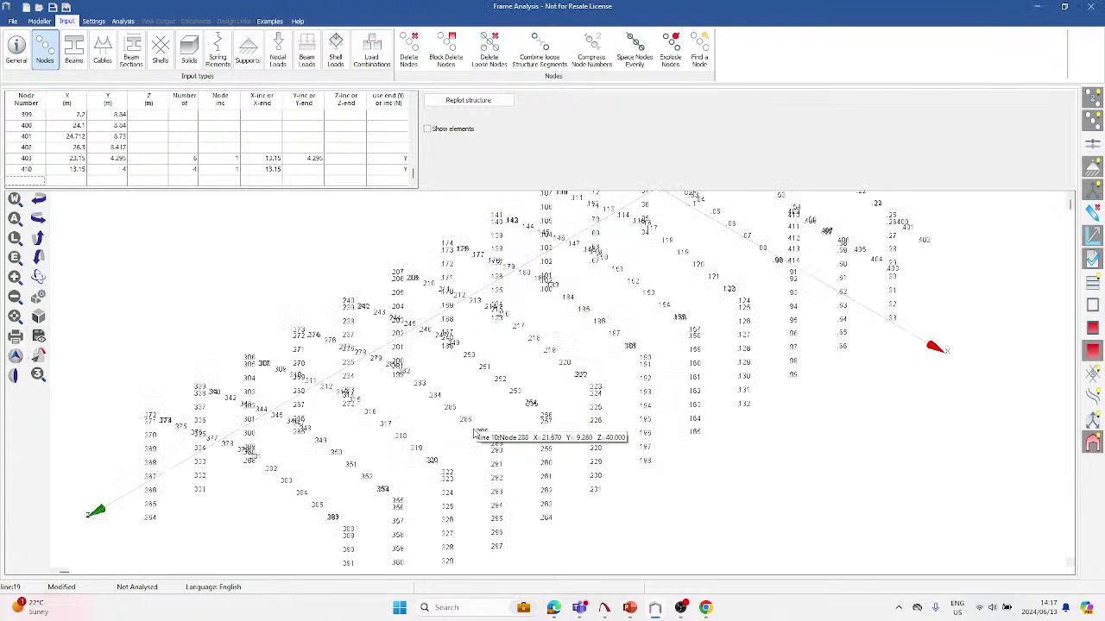
{"action": "scroll", "coordinate": [553, 349], "scroll_direction": "up", "scroll_amount": 1}
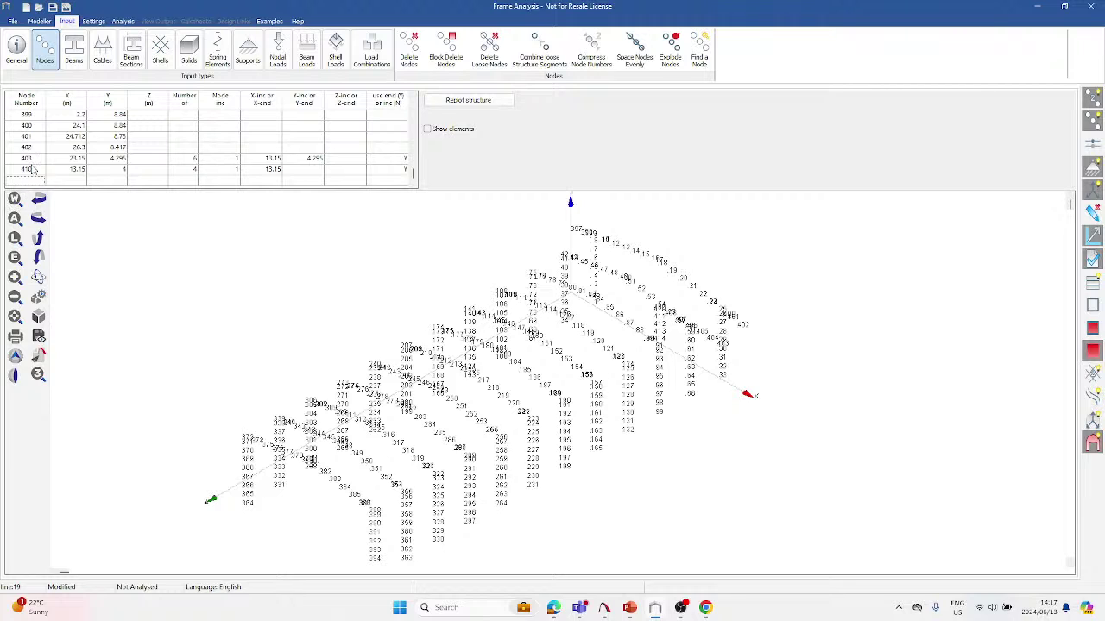
Add a block-copy row B11-18 covering the input lines from node 397 through node 410.
{"action": "scroll", "coordinate": [53, 167], "scroll_direction": "up", "scroll_amount": 3}
{"action": "scroll", "coordinate": [53, 167], "scroll_direction": "up", "scroll_amount": 1}
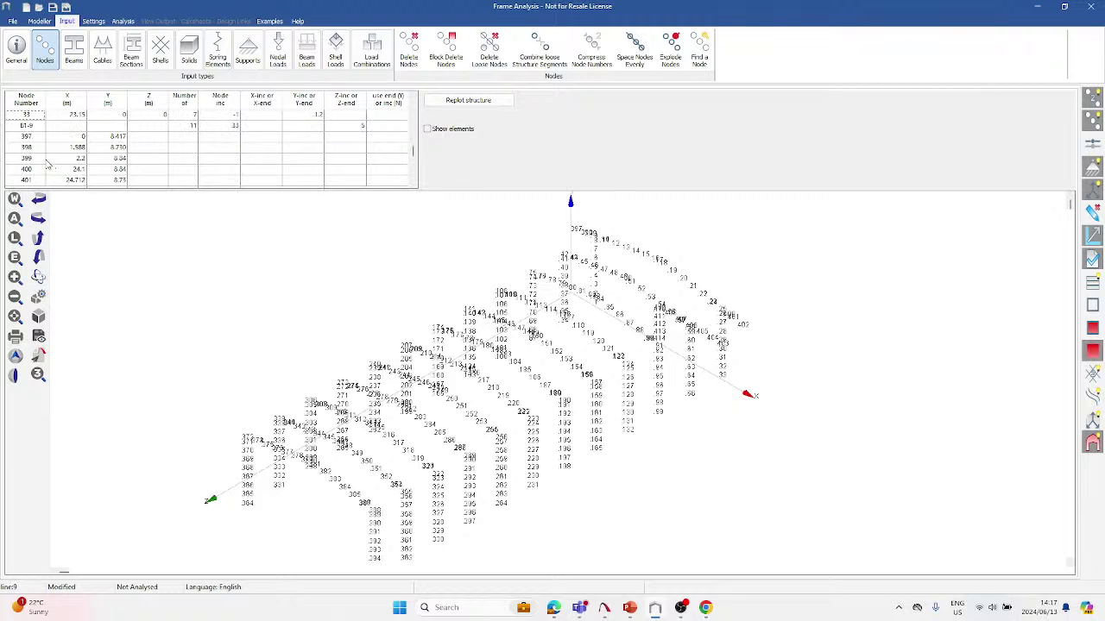
{"action": "left_click", "coordinate": [33, 139]}
{"action": "scroll", "coordinate": [48, 168], "scroll_direction": "down", "scroll_amount": 5}
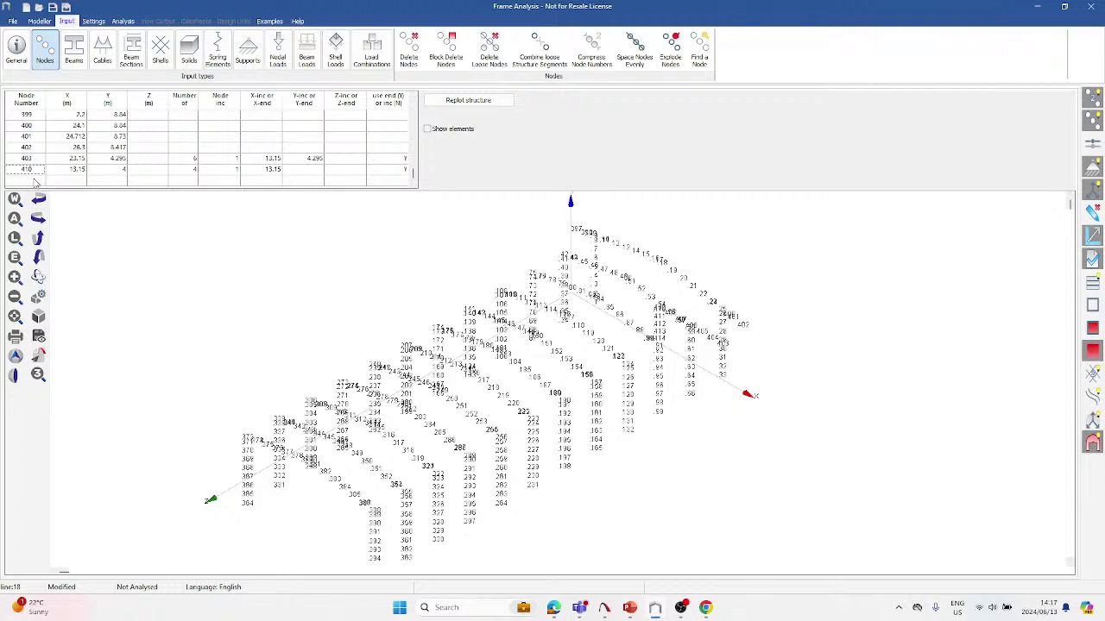
{"action": "left_click", "coordinate": [35, 182]}
{"action": "left_click", "coordinate": [32, 173]}
{"action": "left_click", "coordinate": [35, 183]}
{"action": "type", "text": "411-16"}
{"action": "key", "text": "Tab"}
{"action": "key", "text": "Tab"}
{"action": "key", "text": "Tab"}
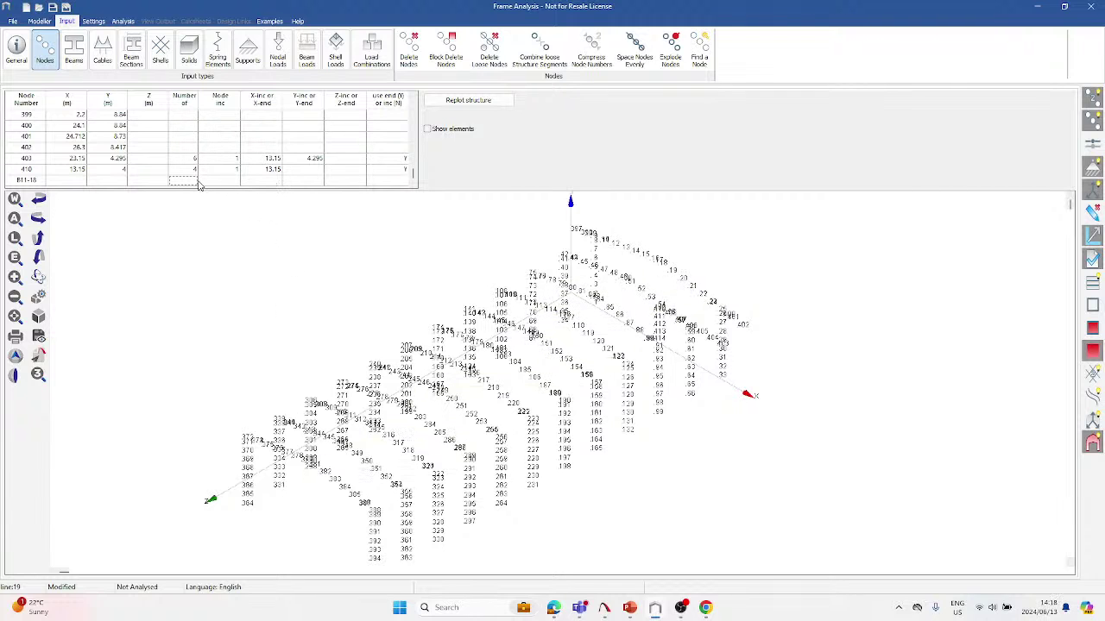
Copy the B11-18 block 11 times with node increment 33 and a Z increment of 5 m.
{"action": "type", "text": "11"}
{"action": "key", "text": "Tab"}
{"action": "type", "text": "33"}
{"action": "key", "text": "Tab"}
{"action": "key", "text": "Tab"}
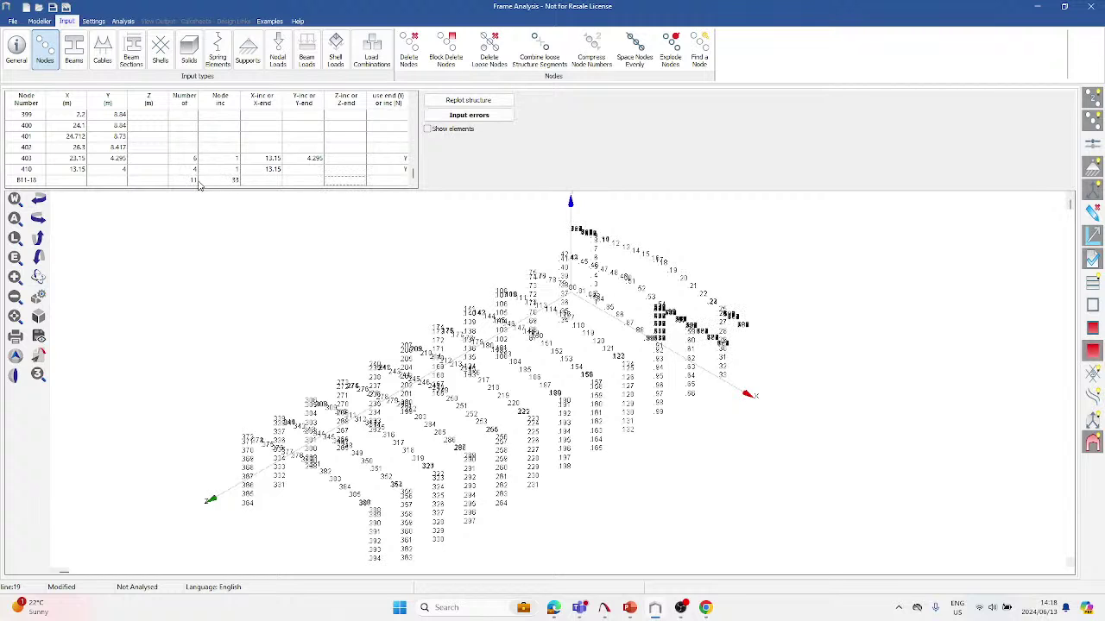
{"action": "type", "text": "5"}
{"action": "key", "text": "Return"}
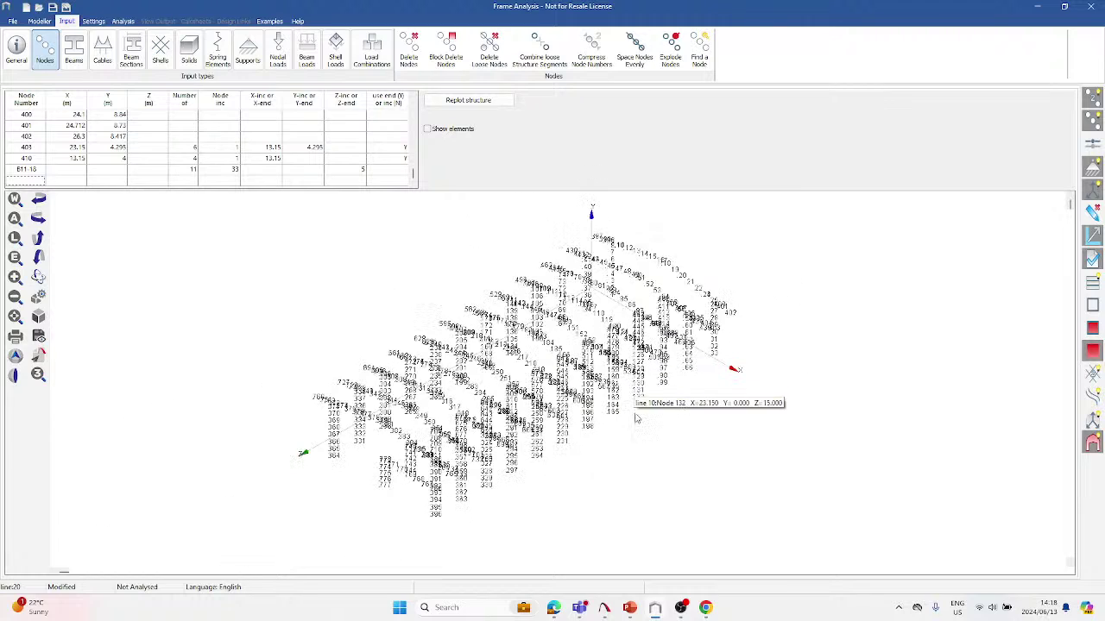
{"action": "scroll", "coordinate": [678, 369], "scroll_direction": "down", "scroll_amount": 1}
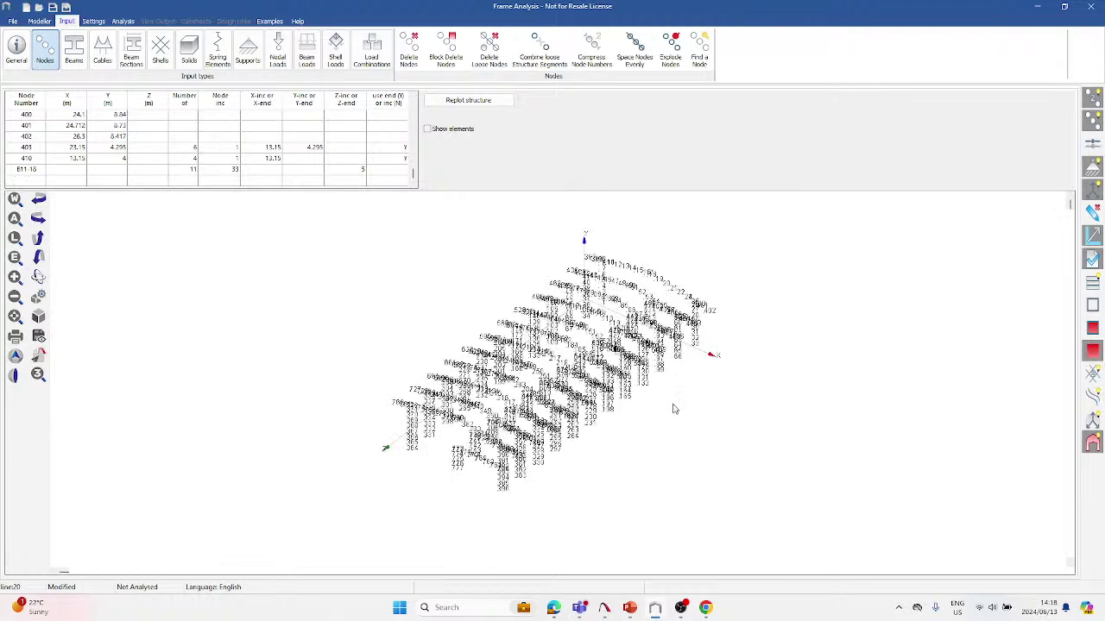
{"action": "middle_click_drag", "start_coordinate": [674, 404], "coordinate": [475, 423]}
{"action": "scroll", "coordinate": [525, 311], "scroll_direction": "up", "scroll_amount": 2}
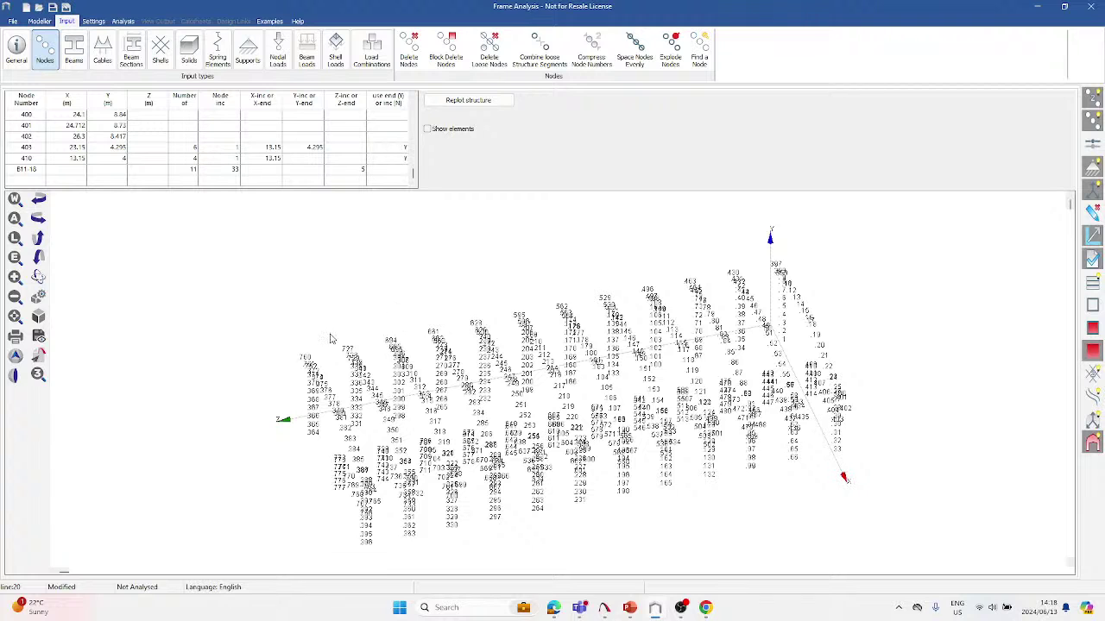
Save the model as Webnar in the Webnairs folder under Documents.
{"action": "left_click", "coordinate": [12, 21]}
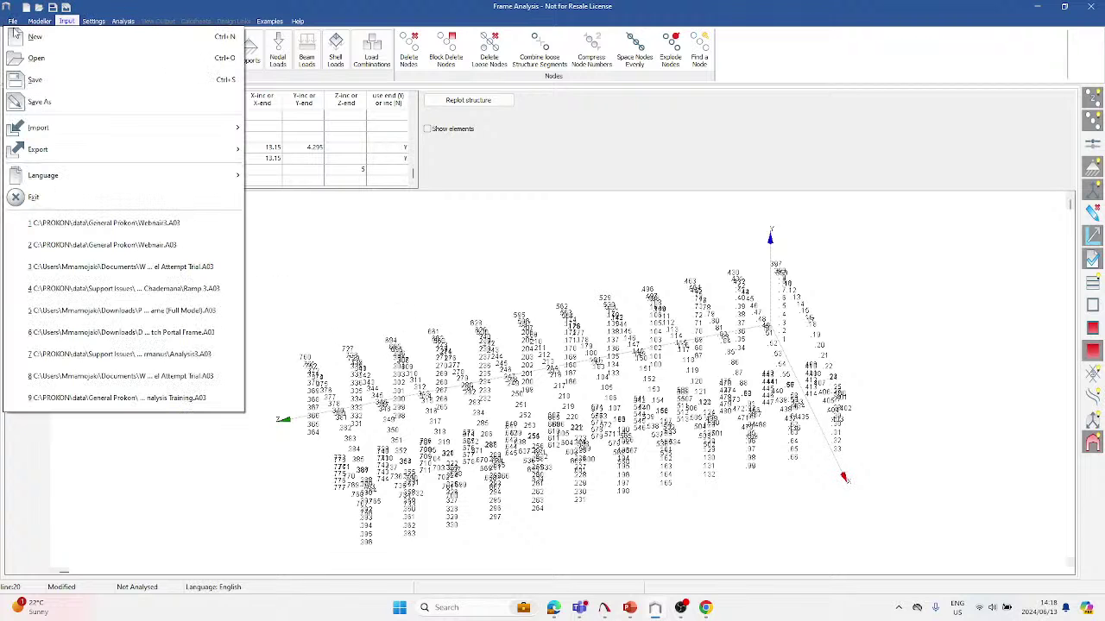
{"action": "left_click", "coordinate": [52, 84]}
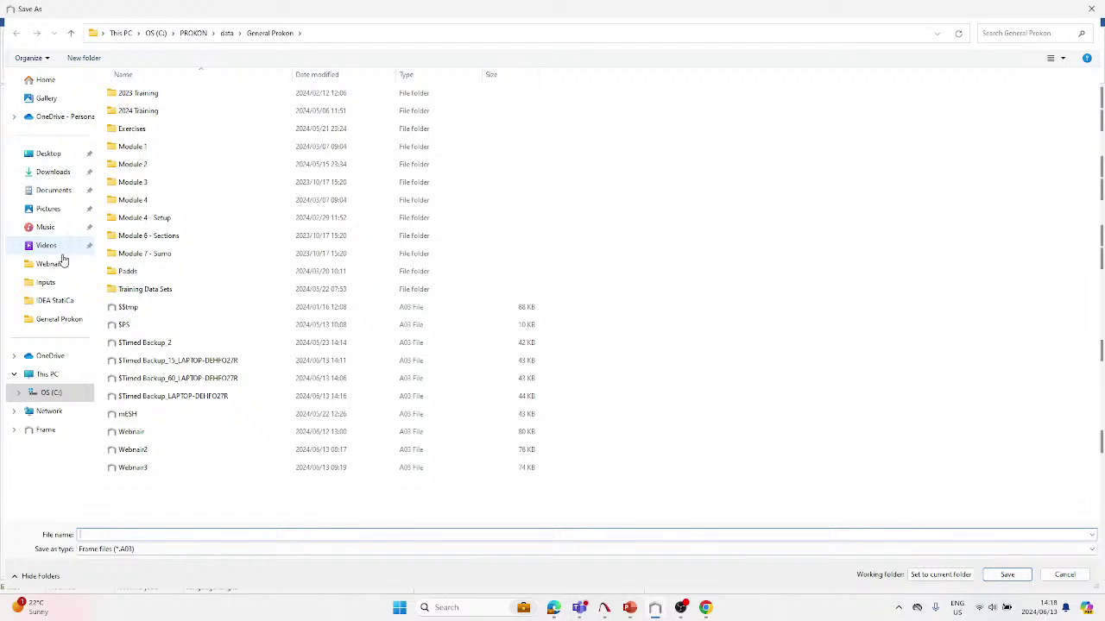
{"action": "left_click", "coordinate": [65, 190]}
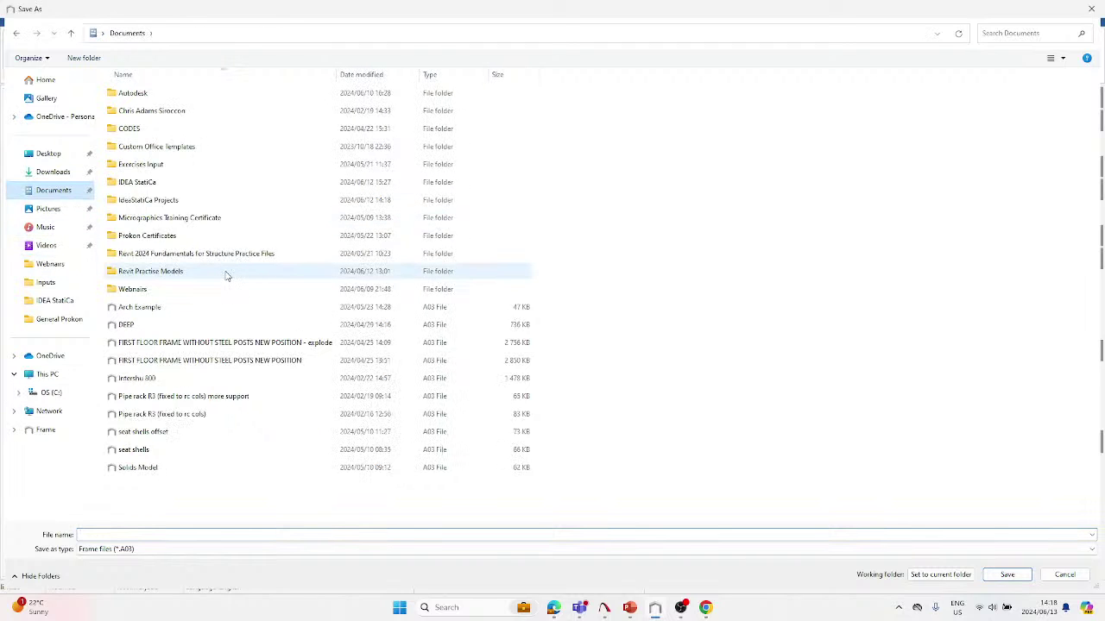
{"action": "double_click", "coordinate": [187, 289]}
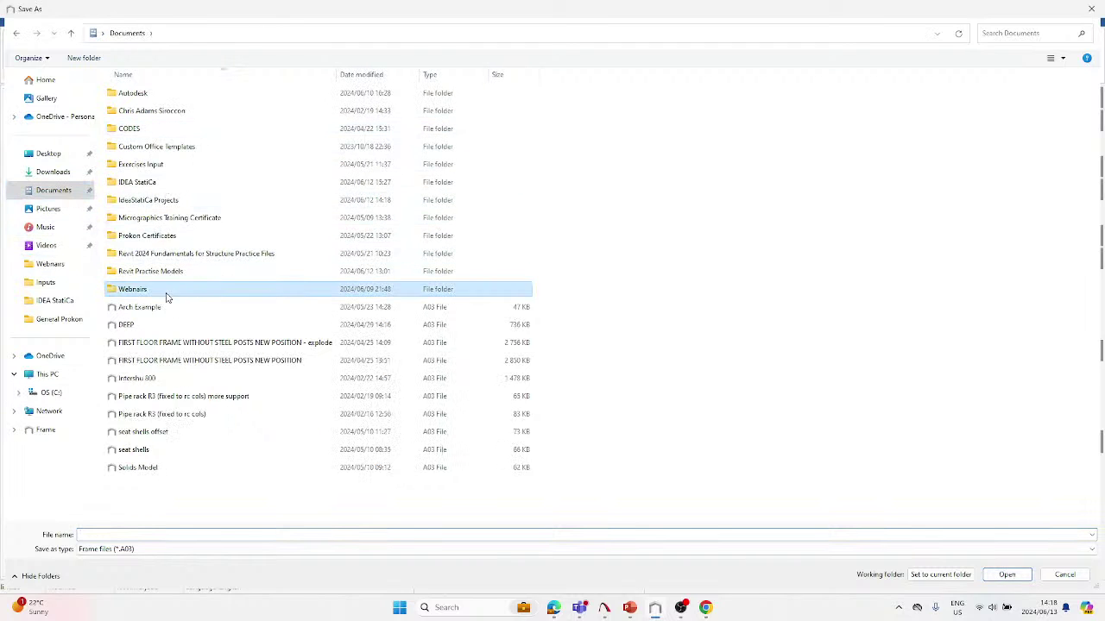
{"action": "left_click", "coordinate": [256, 534]}
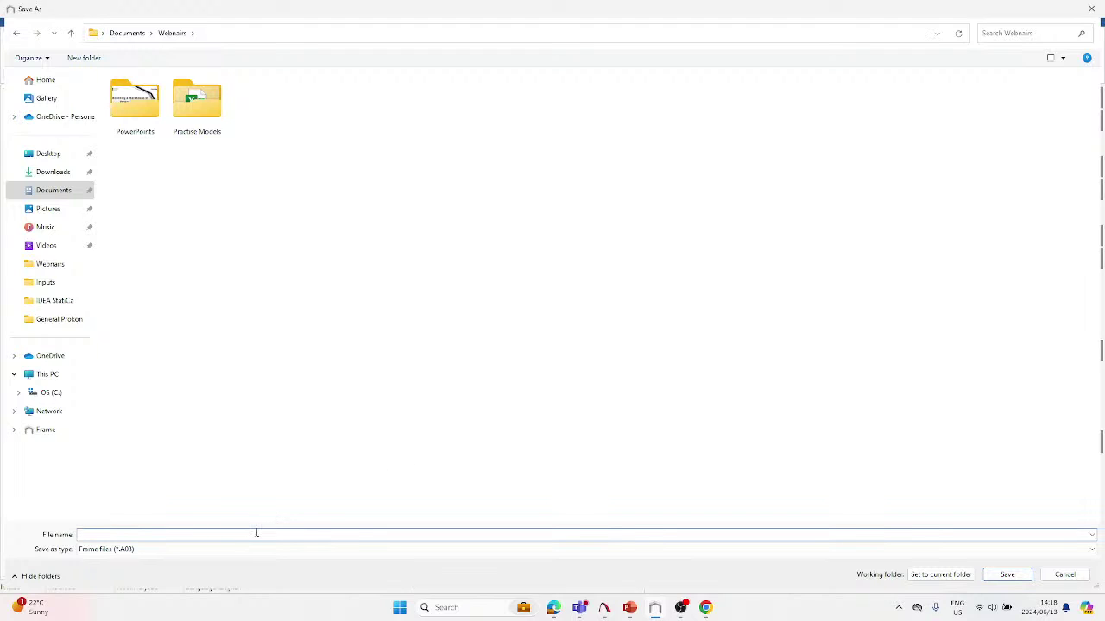
{"action": "type", "text": "Webnar"}
{"action": "left_click", "coordinate": [1007, 575]}
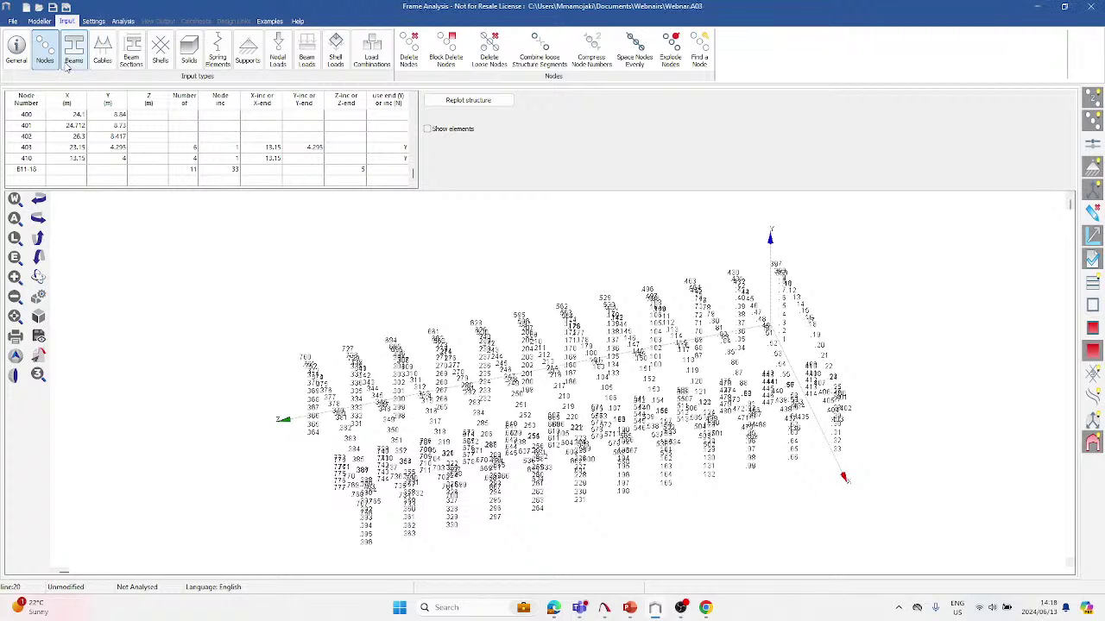
Switch to the beam sections input and name the first two sections COL and RAFTER.
{"action": "left_click", "coordinate": [69, 64]}
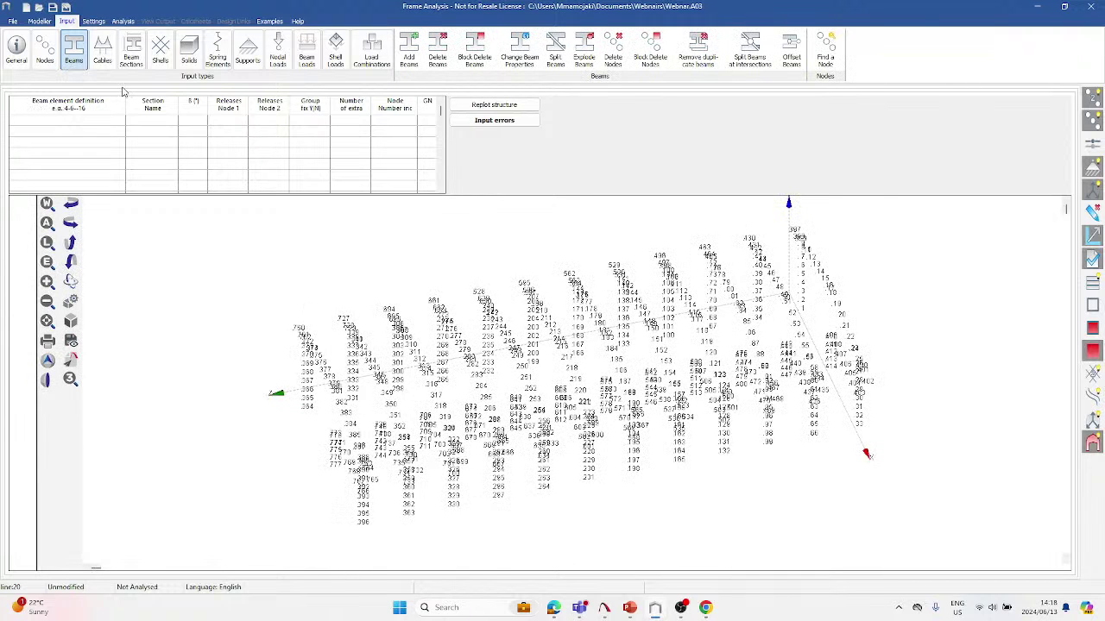
{"action": "left_click", "coordinate": [131, 50]}
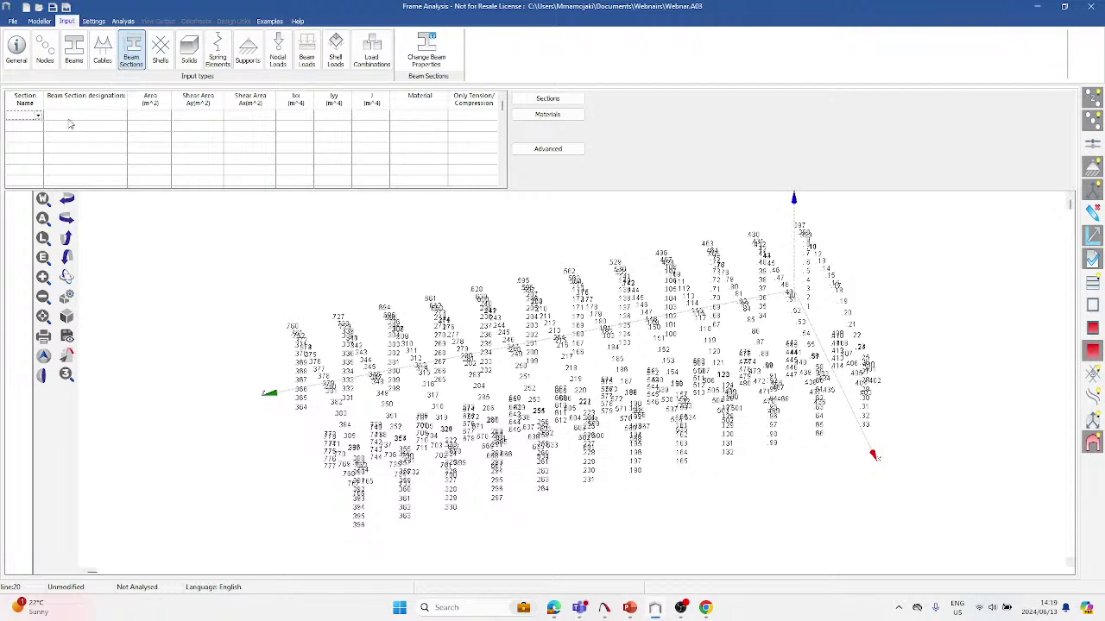
{"action": "type", "text": "col"}
{"action": "left_click", "coordinate": [34, 129]}
{"action": "type", "text": "RAFTERS"}
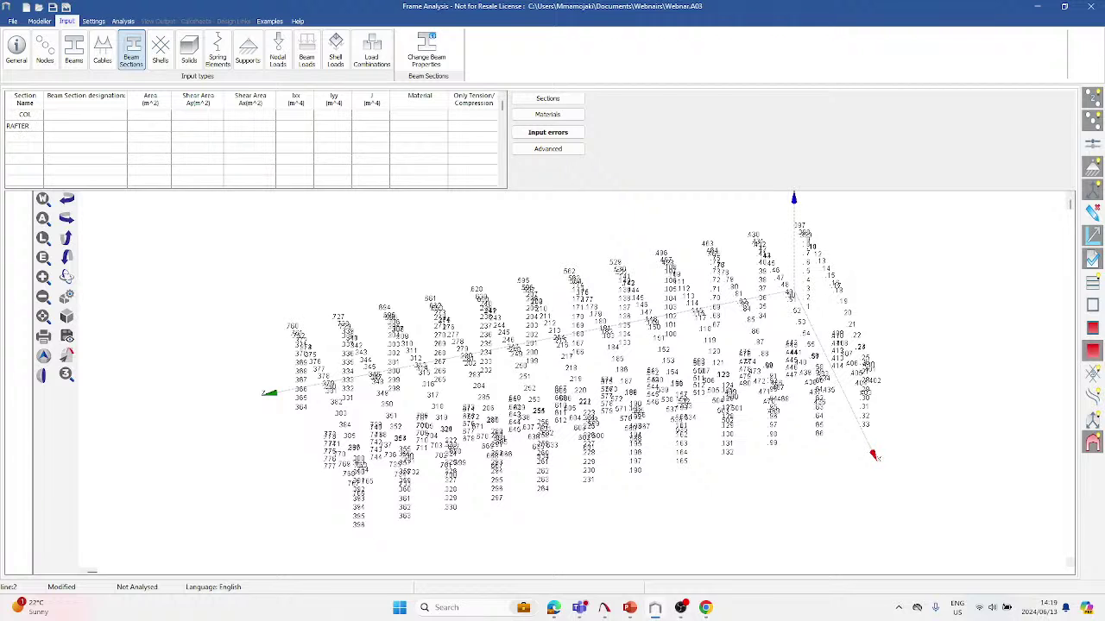
Add four more section names below RAFTER: PURLIN, SIDERL, EAVEBM and HAUNCH.
{"action": "left_click", "coordinate": [34, 134]}
{"action": "type", "text": "R"}
{"action": "type", "text": "URLIN"}
{"action": "key", "text": "Return"}
{"action": "type", "text": "SIDERL"}
{"action": "key", "text": "Return"}
{"action": "type", "text": "EAVEBM"}
{"action": "key", "text": "Return"}
{"action": "type", "text": "HAUNCH"}
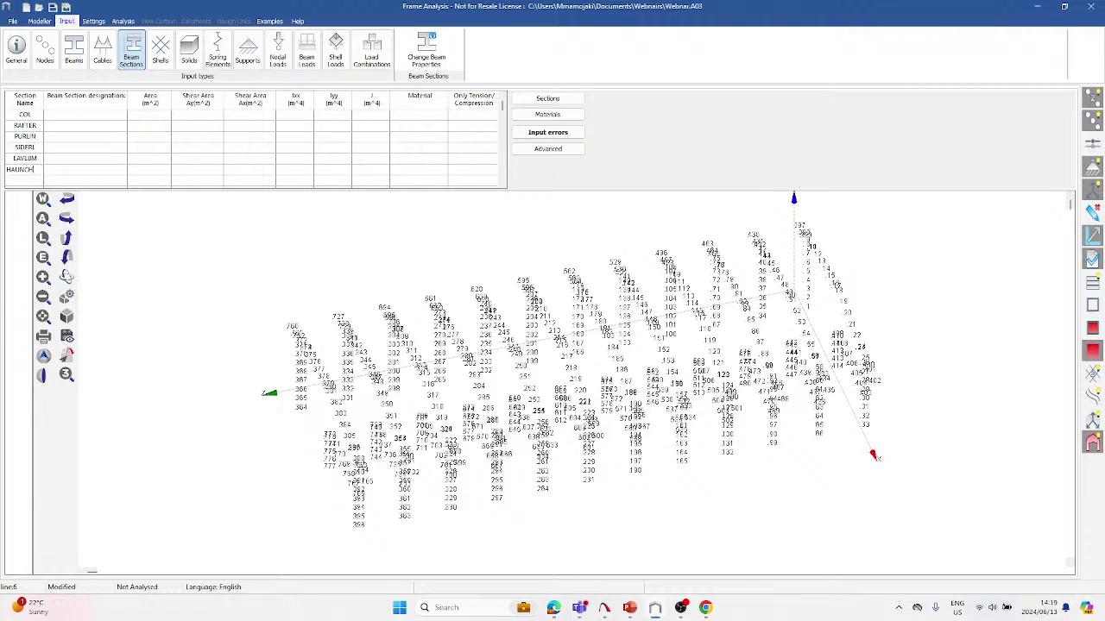
{"action": "key", "text": "Return"}
Add the section names OHR, OHH and BRACE below HAUNCH.
{"action": "type", "text": "OHR"}
{"action": "key", "text": "Return"}
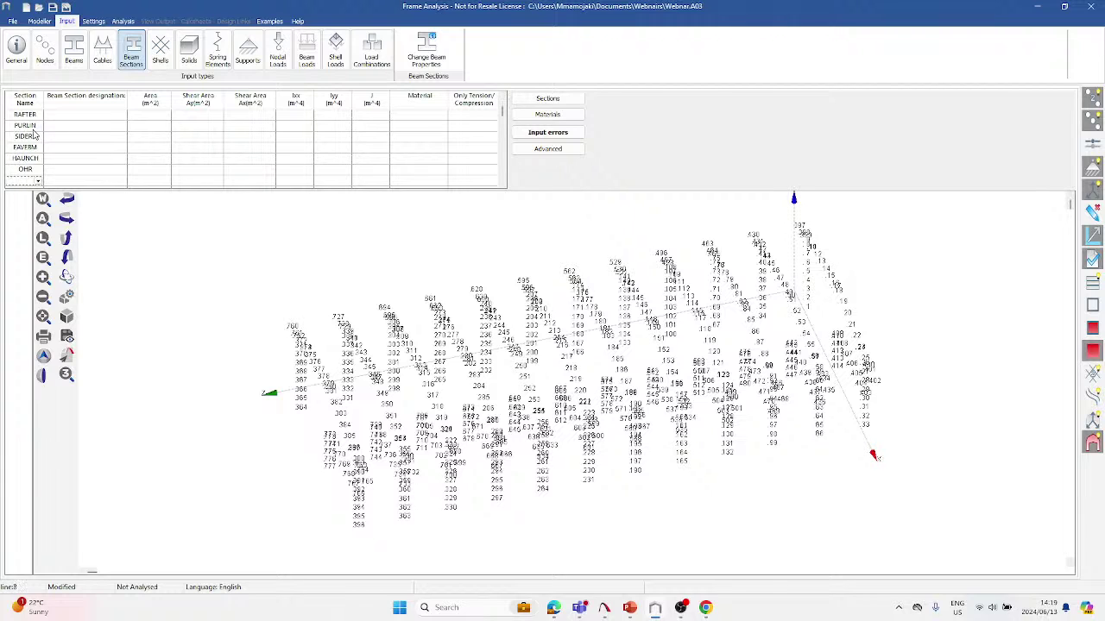
{"action": "type", "text": "O"}
{"action": "type", "text": "H"}
{"action": "type", "text": "R"}
{"action": "key", "text": "Return"}
{"action": "type", "text": "H"}
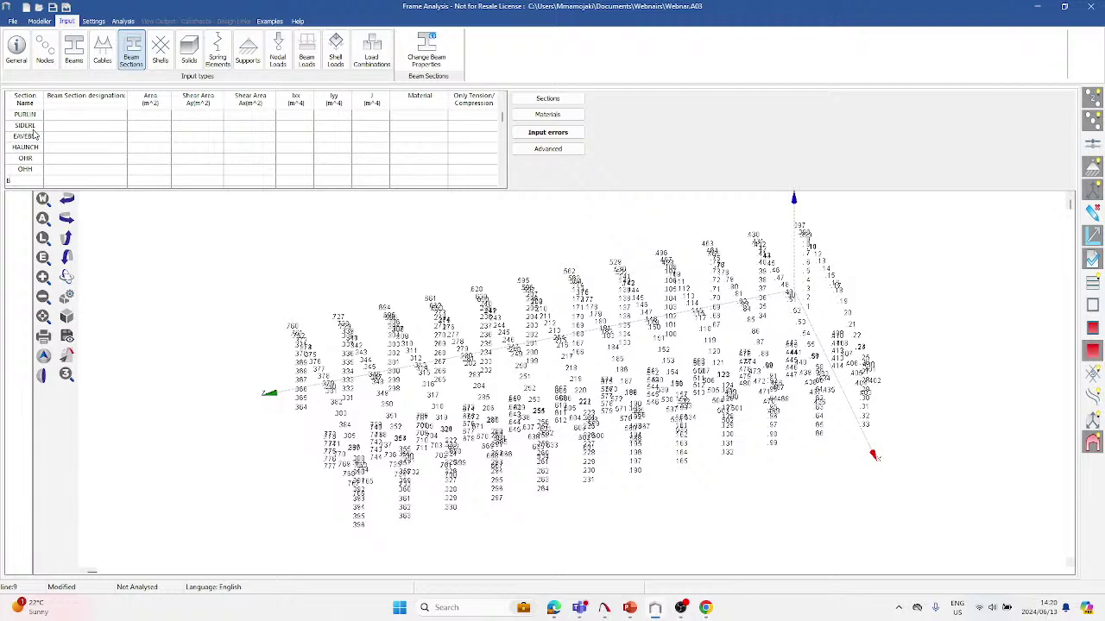
{"action": "type", "text": "RACE"}
{"action": "key", "text": "Return"}
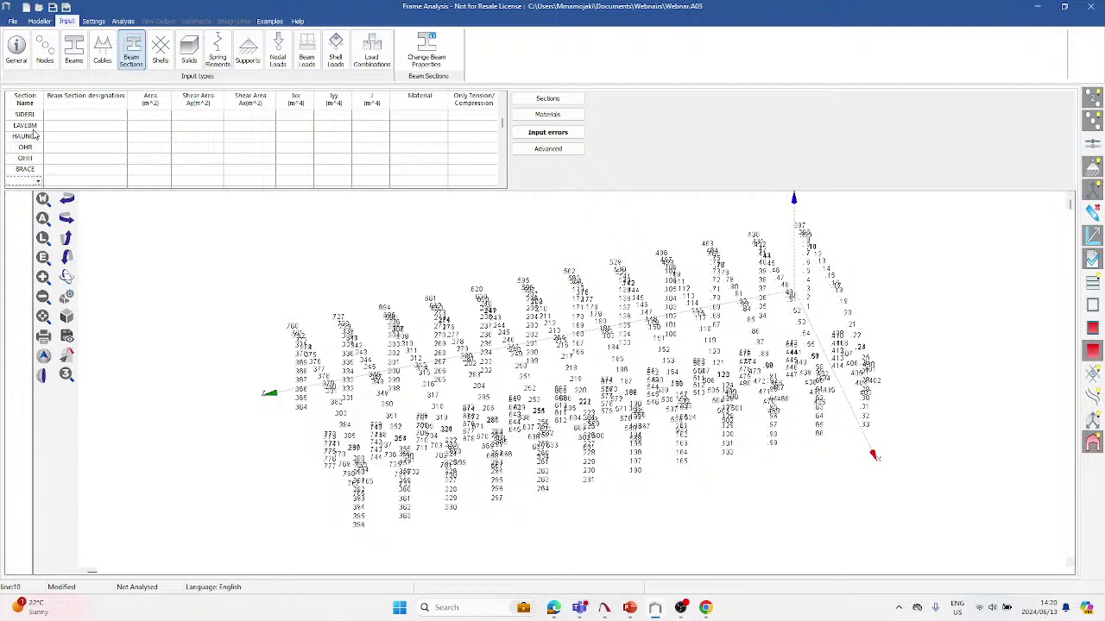
Complete the section name list with SPB, SPC, SPEB and SPFB.
{"action": "type", "text": "SH"}
{"action": "key", "text": "Return"}
{"action": "type", "text": "SPC"}
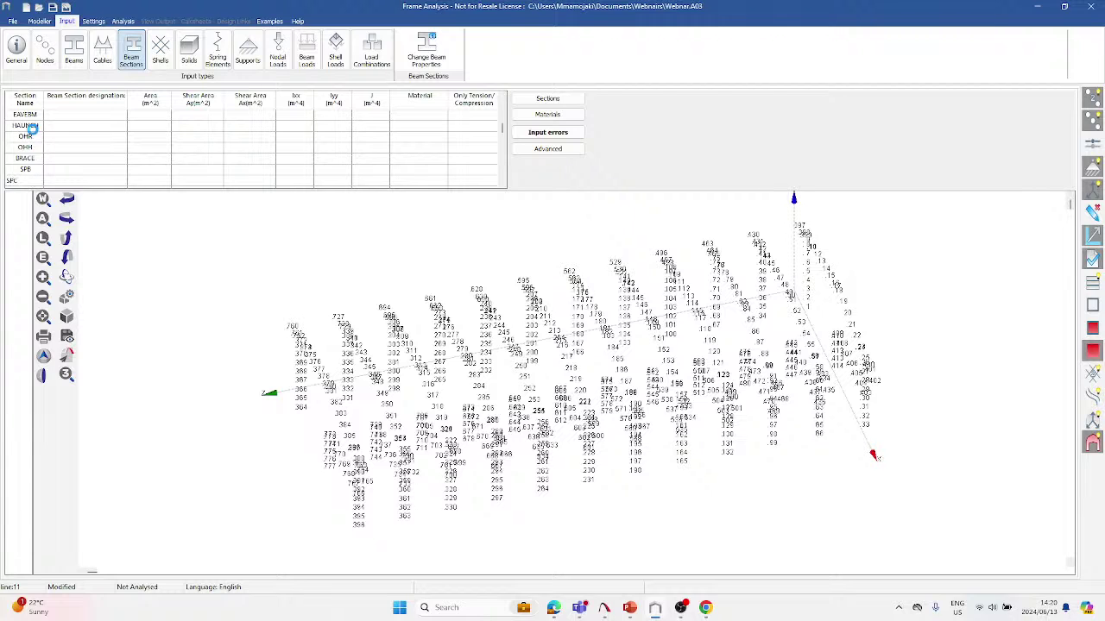
{"action": "key", "text": "Return"}
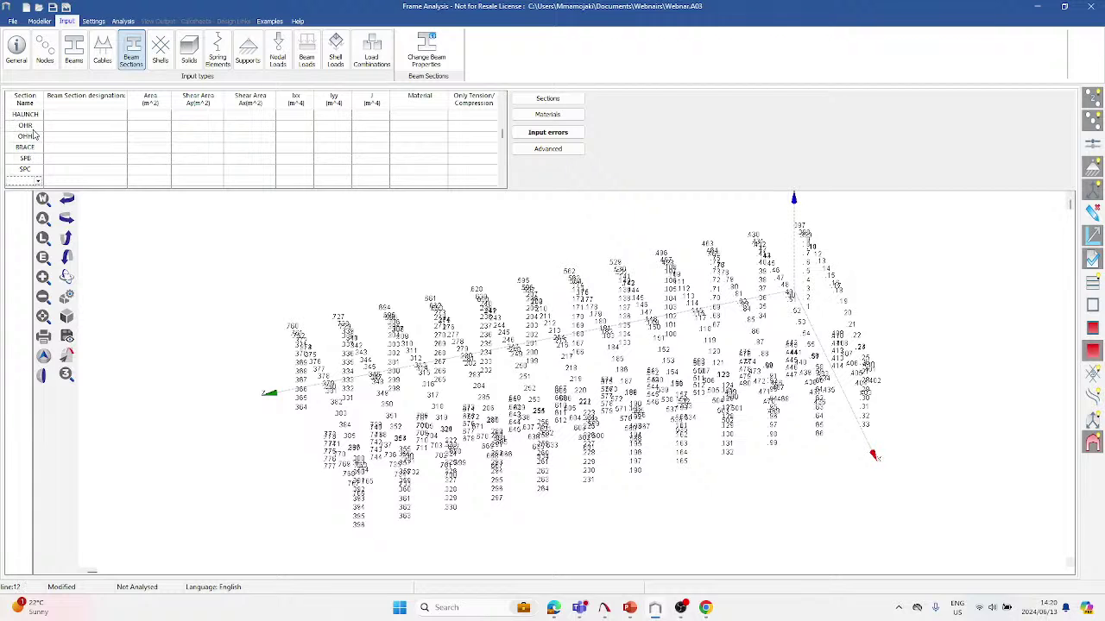
{"action": "type", "text": "SH"}
{"action": "type", "text": "E"}
{"action": "type", "text": "B"}
{"action": "key", "text": "Return"}
{"action": "type", "text": "S"}
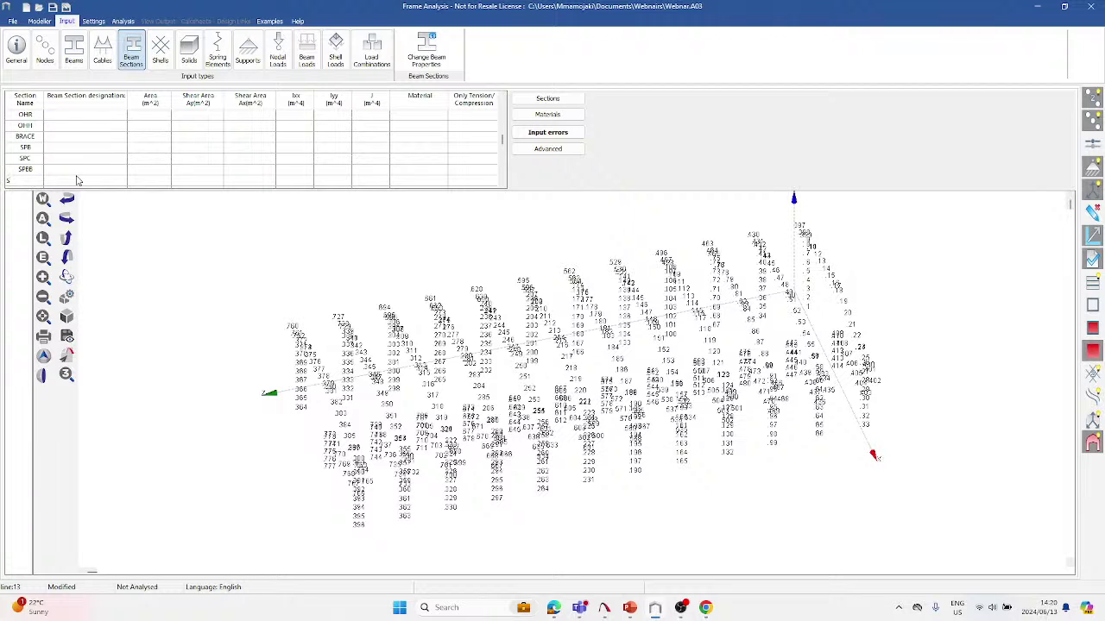
{"action": "type", "text": "H"}
{"action": "type", "text": "F"}
{"action": "type", "text": "B"}
{"action": "scroll", "coordinate": [404, 417], "scroll_direction": "up", "scroll_amount": 2}
{"action": "scroll", "coordinate": [292, 445], "scroll_direction": "up", "scroll_amount": 1}
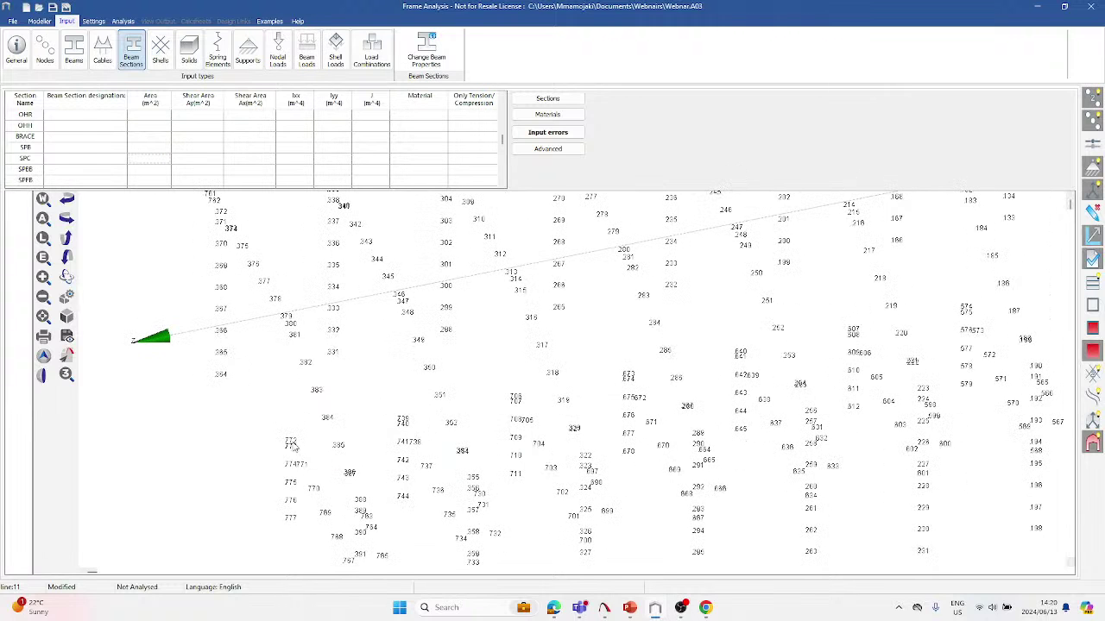
{"action": "scroll", "coordinate": [331, 454], "scroll_direction": "down", "scroll_amount": 1}
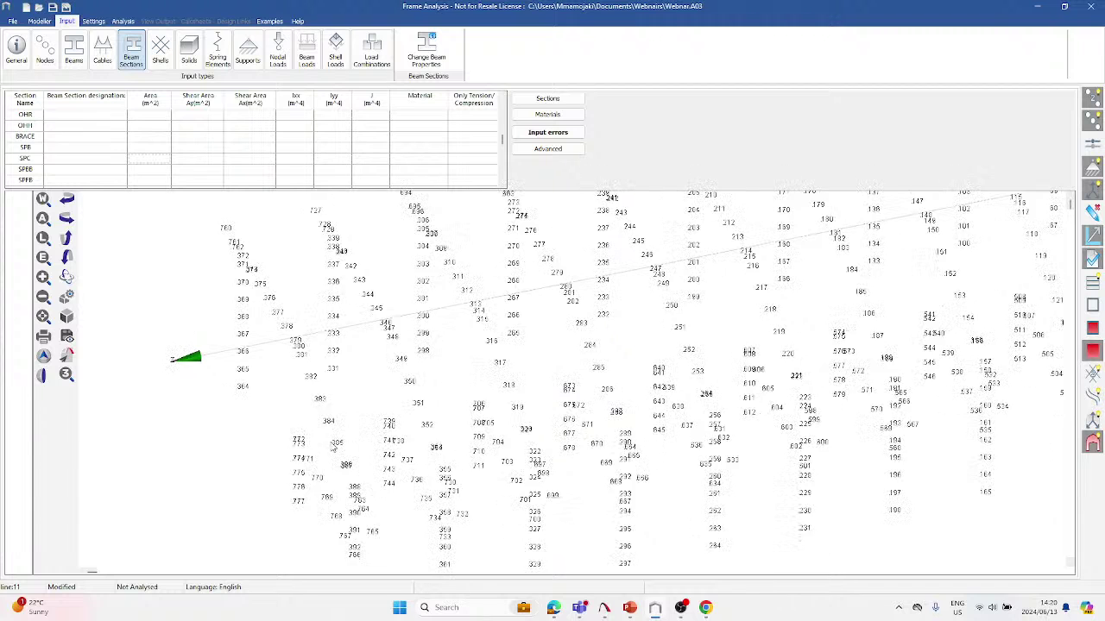
{"action": "scroll", "coordinate": [333, 447], "scroll_direction": "down", "scroll_amount": 4}
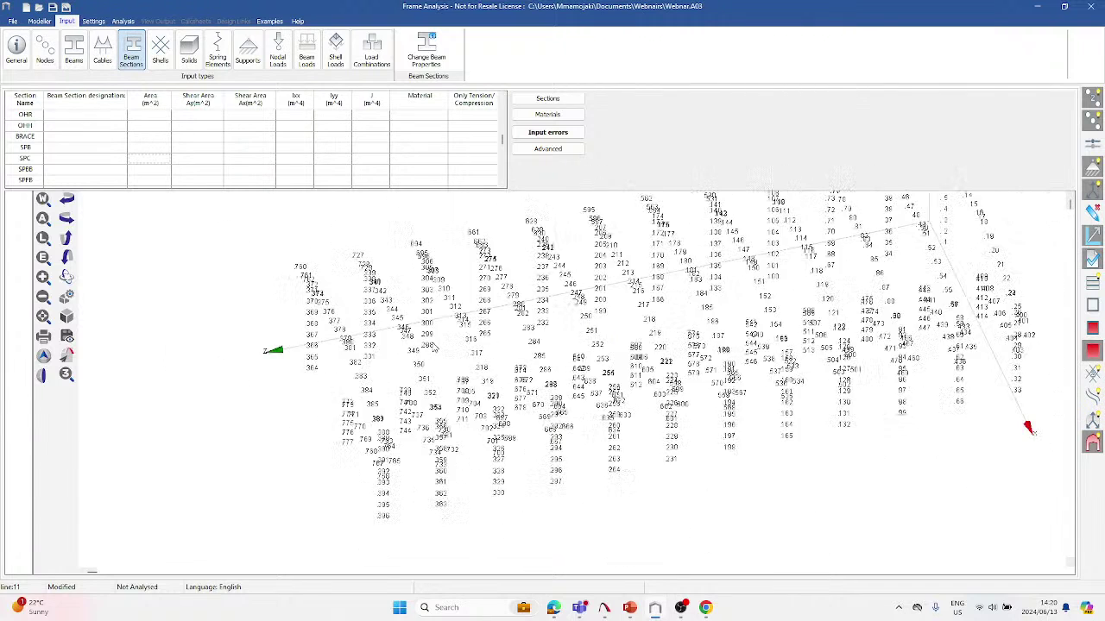
{"action": "scroll", "coordinate": [74, 130], "scroll_direction": "up", "scroll_amount": 2}
Assign the steel I-section 533x210x82 from the section database to both COL and RAFTER.
{"action": "left_click", "coordinate": [88, 117]}
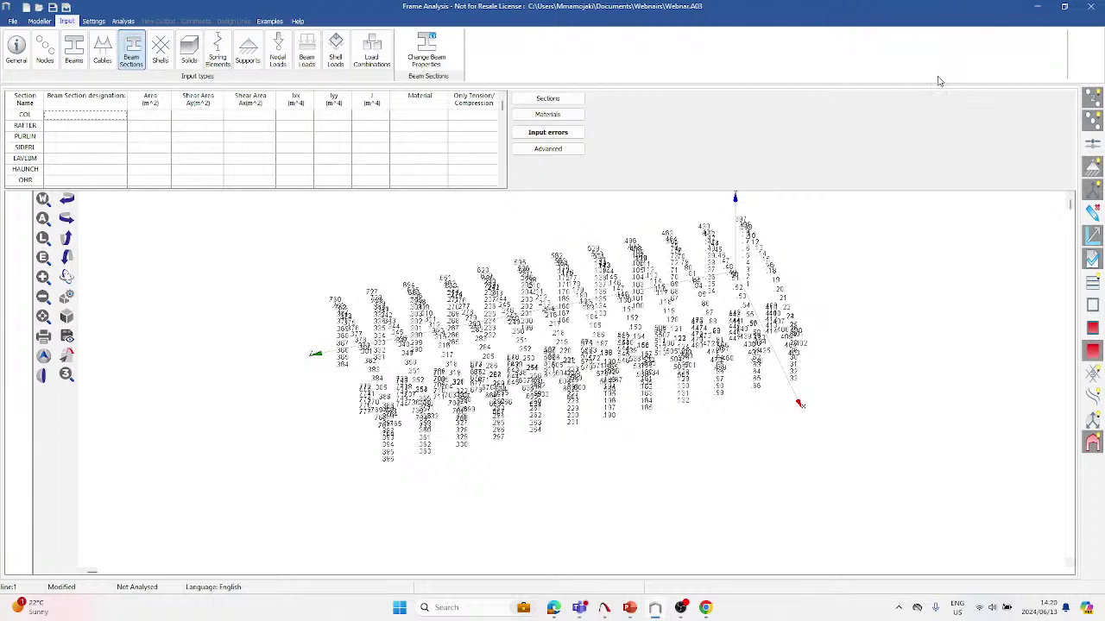
{"action": "left_click", "coordinate": [547, 99]}
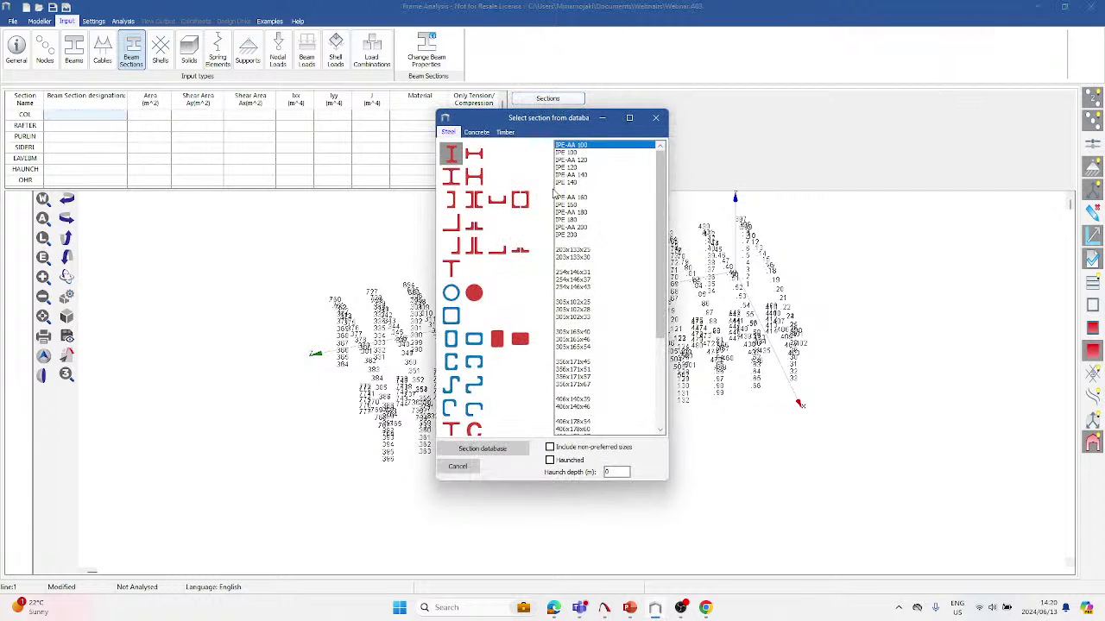
{"action": "scroll", "coordinate": [616, 317], "scroll_direction": "down", "scroll_amount": 5}
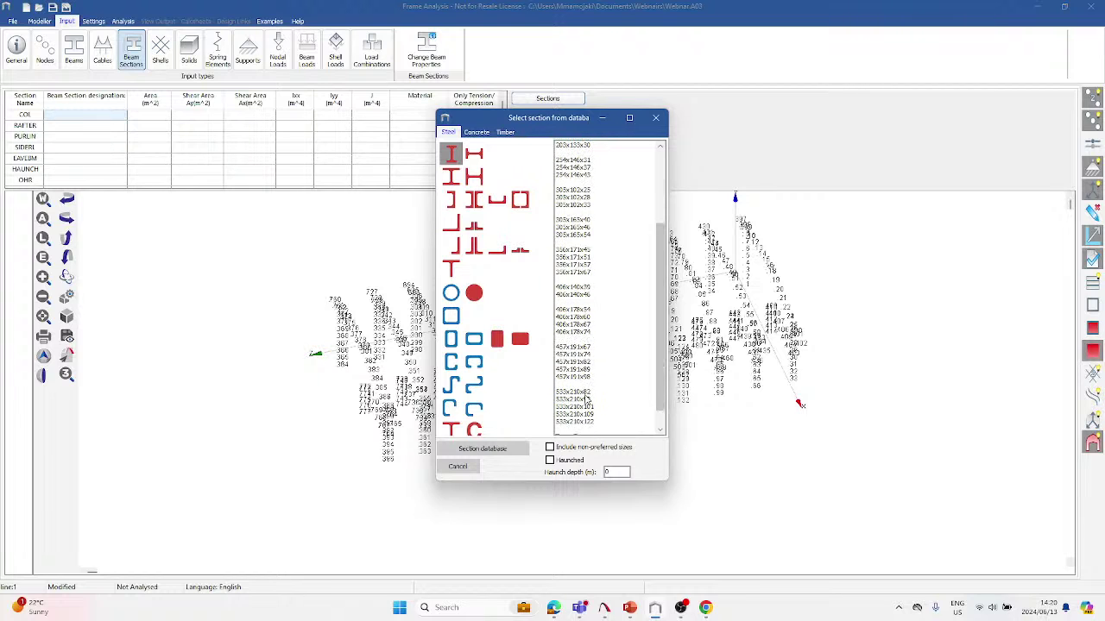
{"action": "double_click", "coordinate": [576, 391]}
{"action": "left_click", "coordinate": [105, 128]}
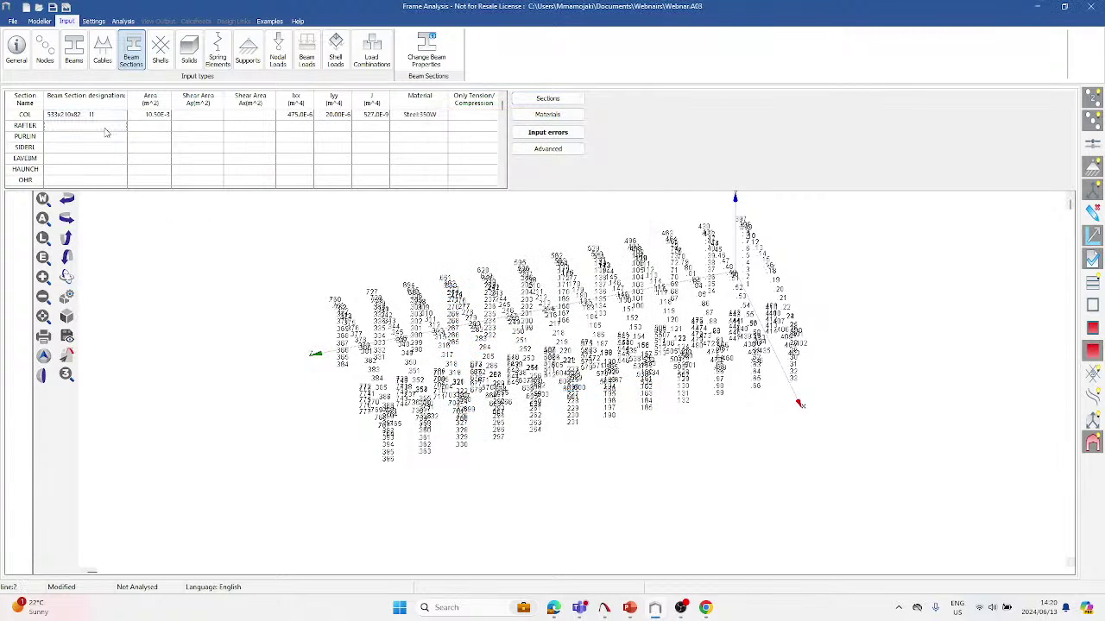
{"action": "left_click", "coordinate": [548, 98]}
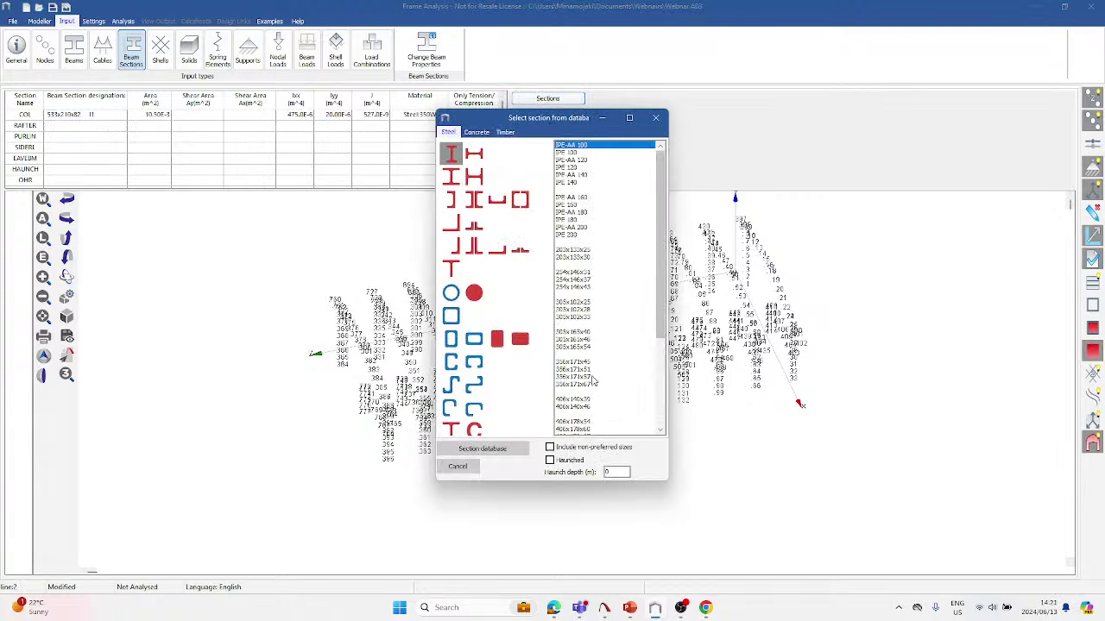
{"action": "scroll", "coordinate": [594, 381], "scroll_direction": "down", "scroll_amount": 3}
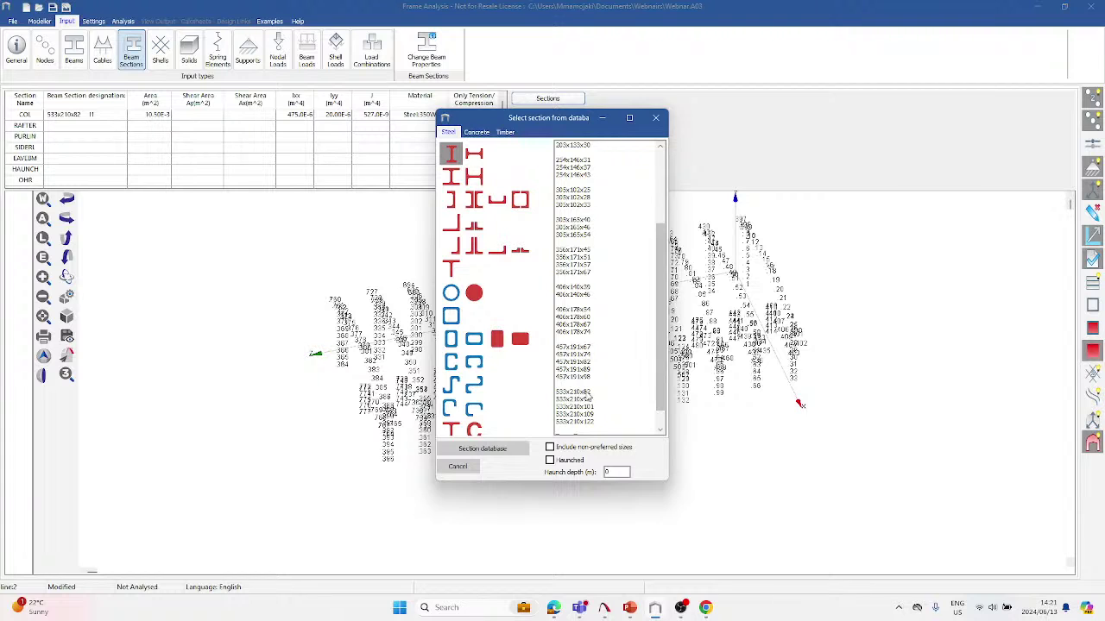
{"action": "double_click", "coordinate": [587, 392]}
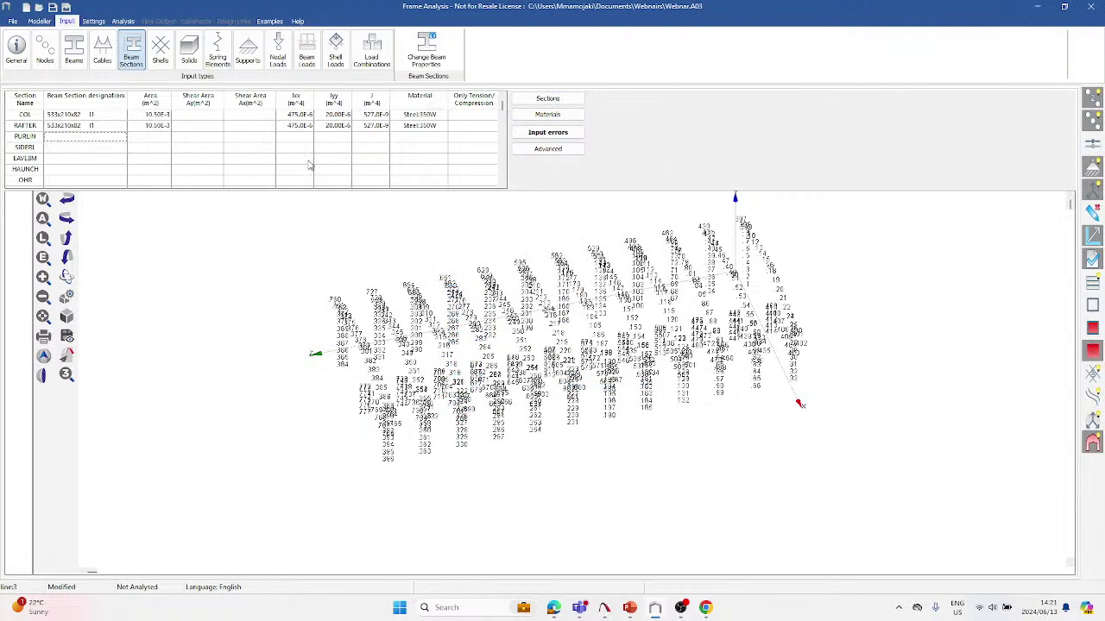
Assign the cold-formed lipped channel 125x75x20x2.0 to the PURLIN section.
{"action": "left_click", "coordinate": [548, 99]}
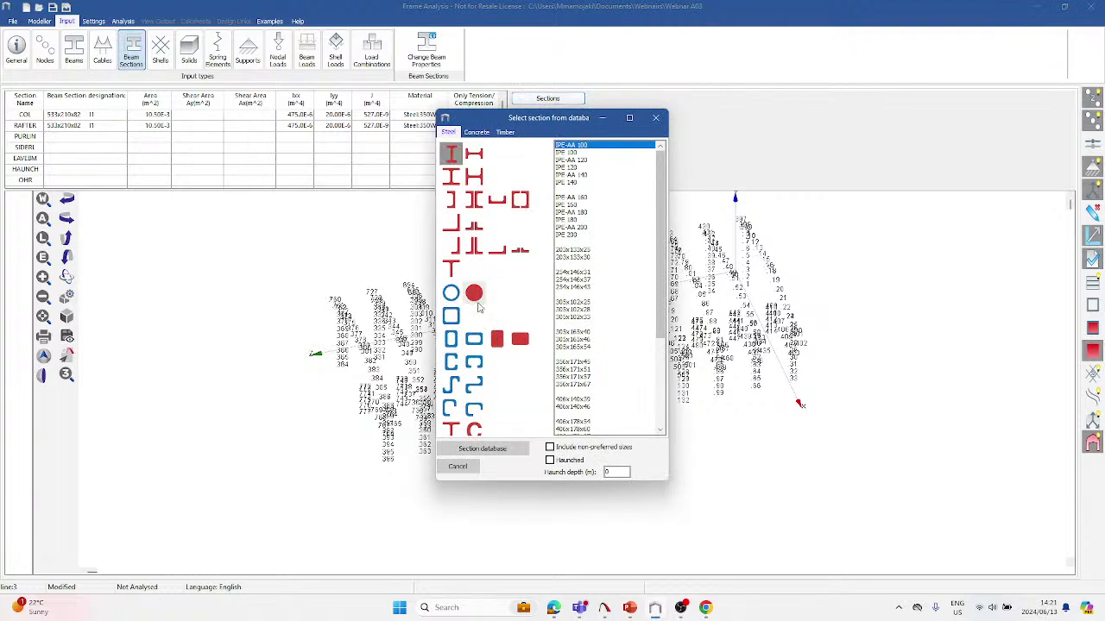
{"action": "left_click", "coordinate": [451, 362]}
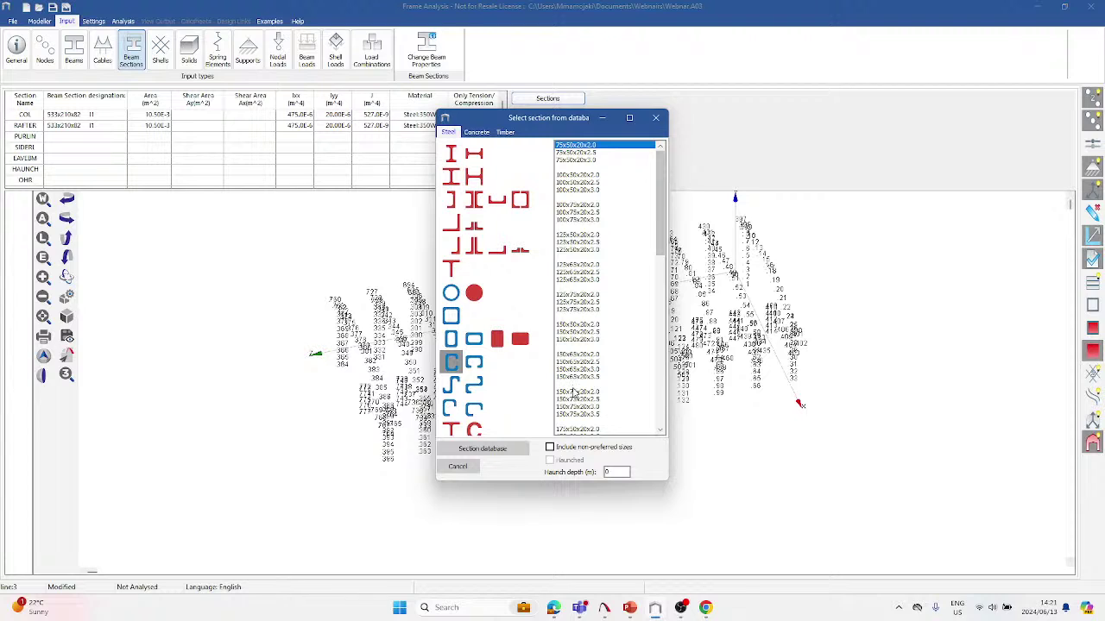
{"action": "double_click", "coordinate": [574, 296]}
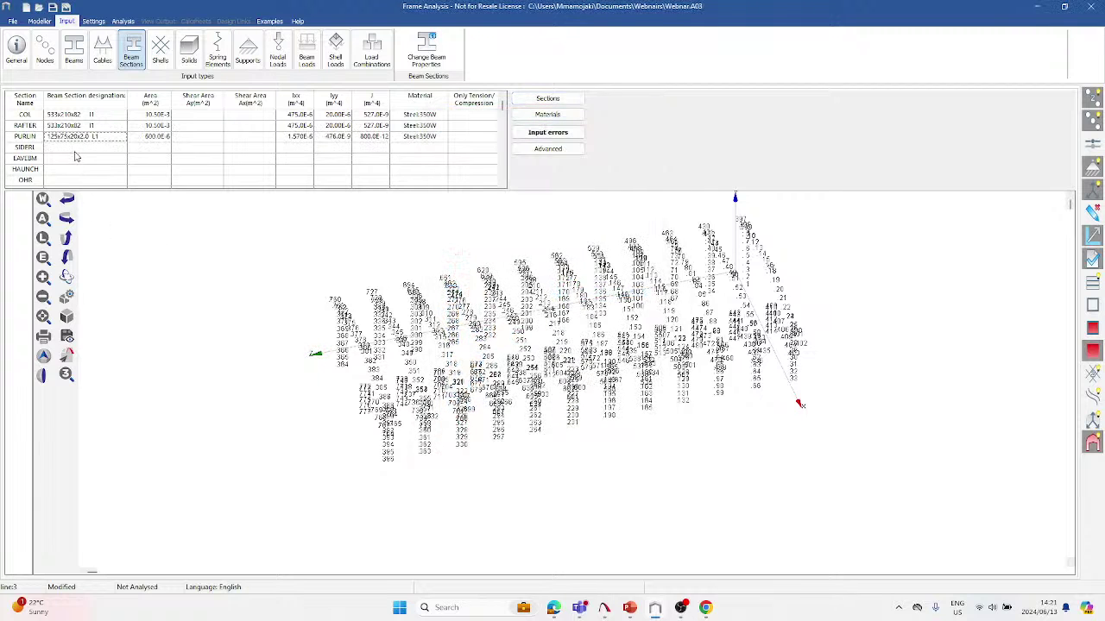
Assign the lipped channel 150x50x20x2.0 to both the SIDERL and EAVEBM sections.
{"action": "left_click", "coordinate": [547, 99]}
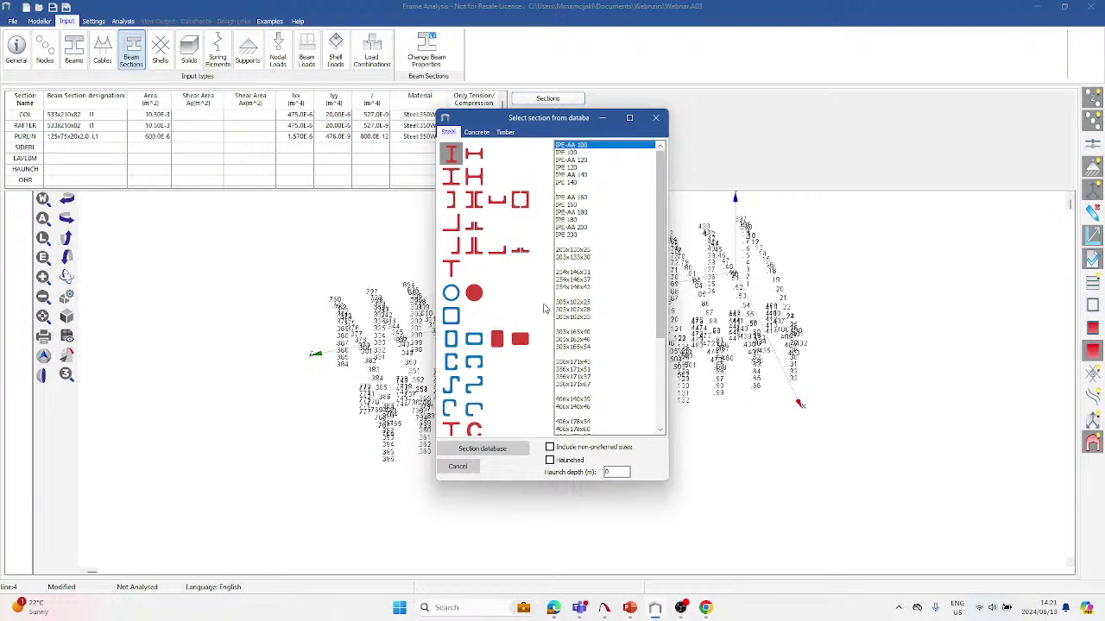
{"action": "left_click", "coordinate": [451, 362]}
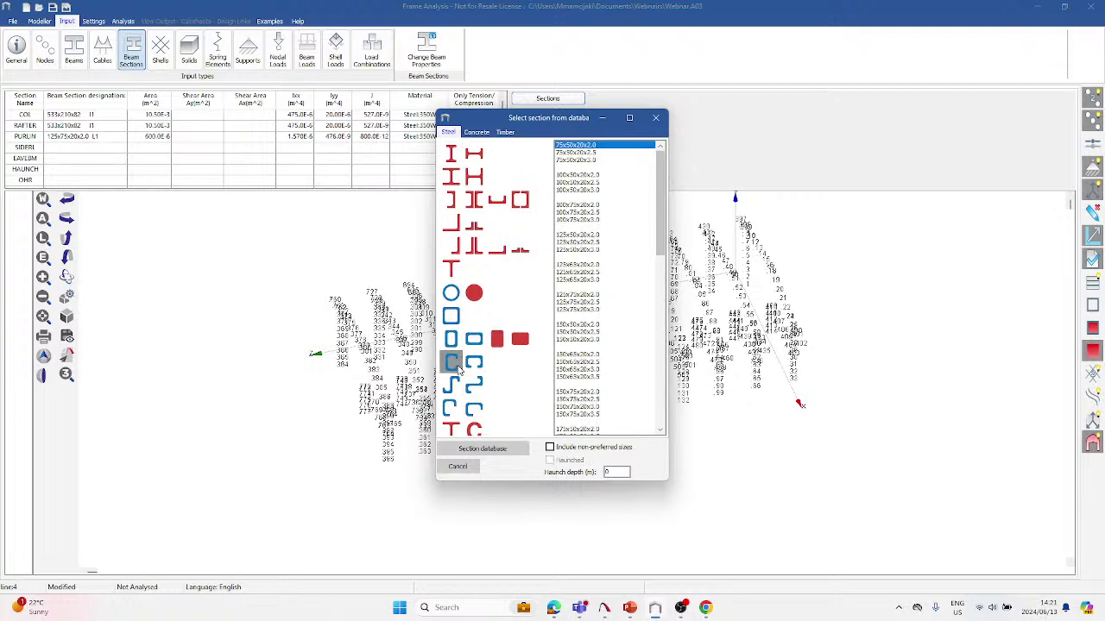
{"action": "double_click", "coordinate": [588, 331]}
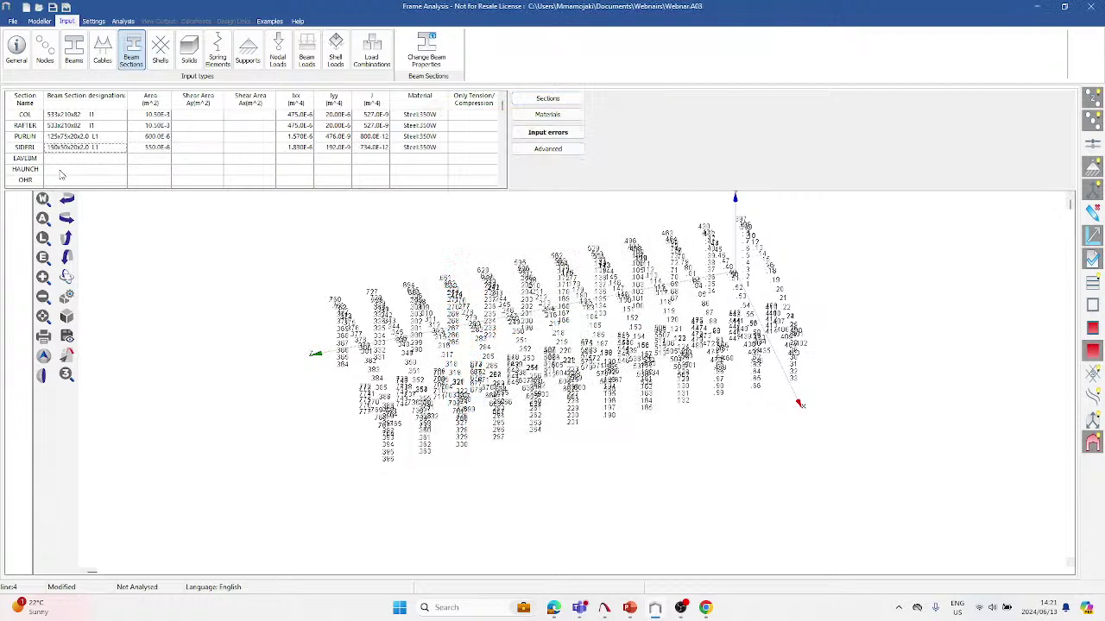
{"action": "left_click", "coordinate": [547, 100]}
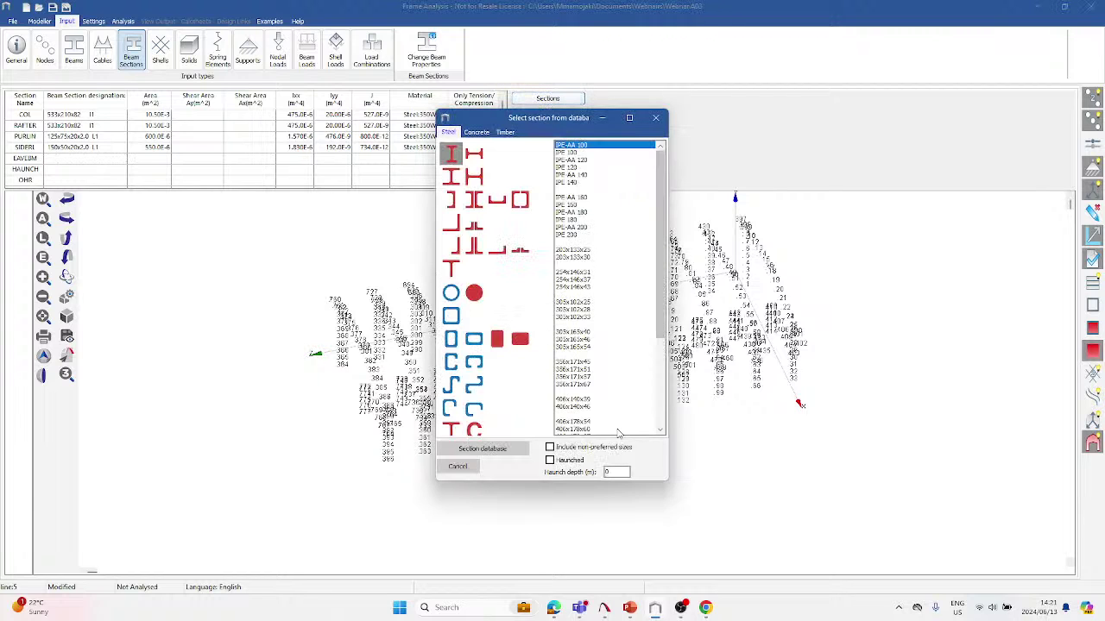
{"action": "left_click", "coordinate": [456, 363]}
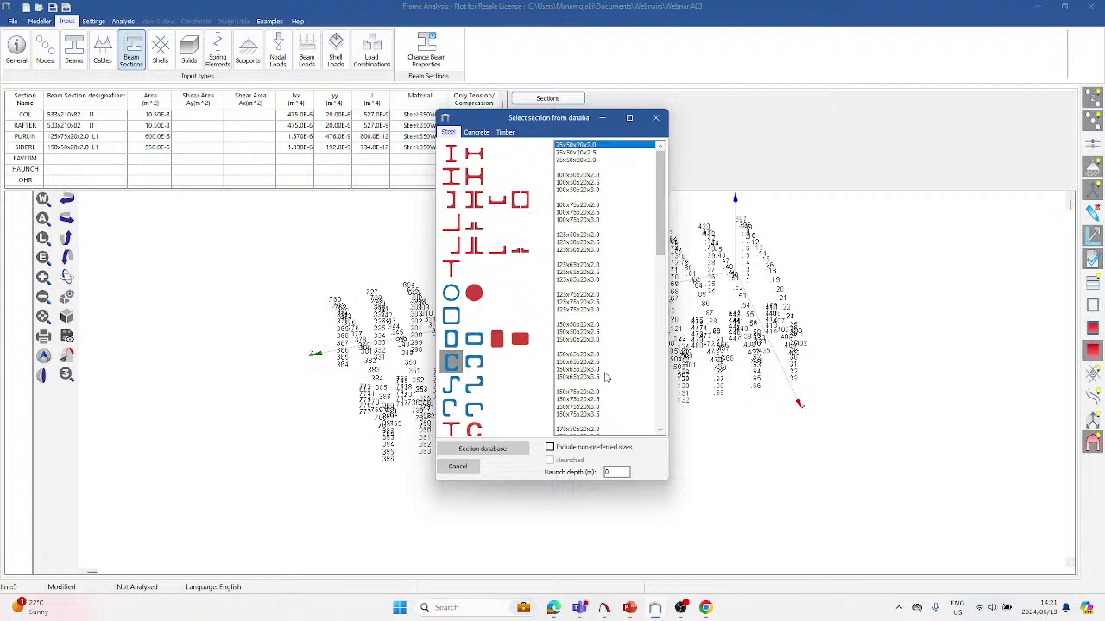
{"action": "double_click", "coordinate": [602, 327]}
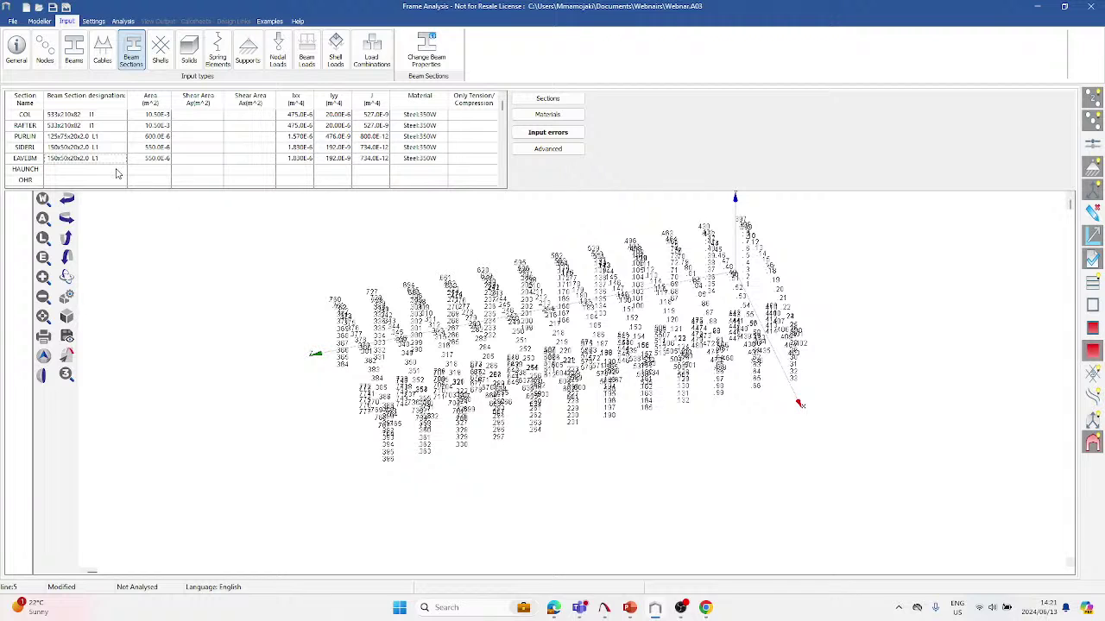
Assign a haunched 533x210x82 I-section with a haunch depth of 0.25 m to HAUNCH.
{"action": "left_click", "coordinate": [116, 172]}
{"action": "left_click", "coordinate": [562, 99]}
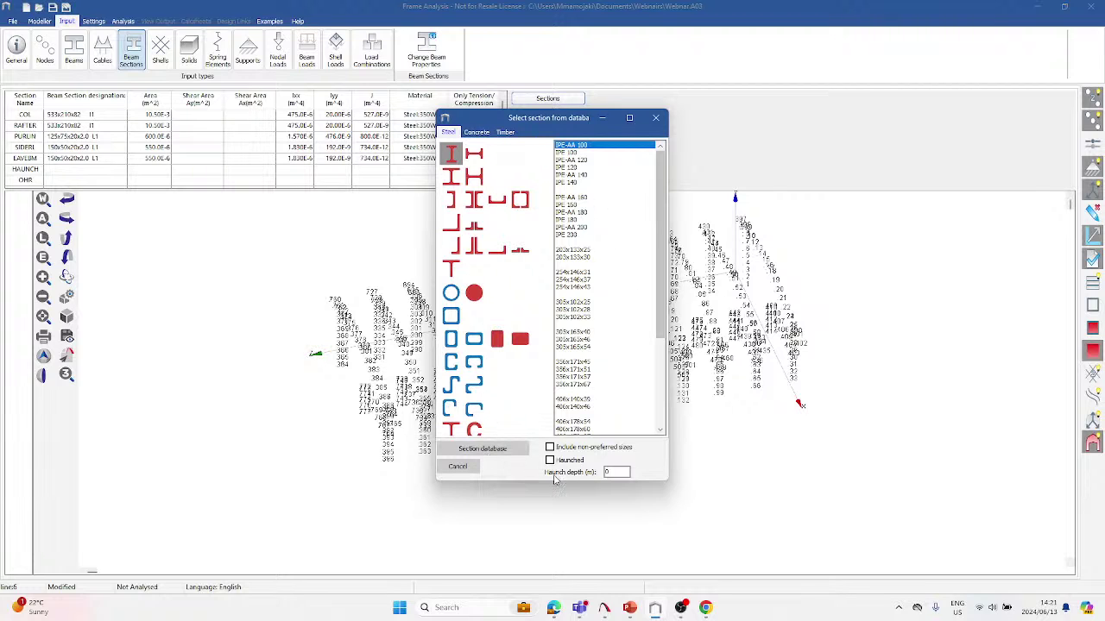
{"action": "left_click", "coordinate": [618, 473]}
{"action": "type", "text": ".1"}
{"action": "left_click_drag", "start_coordinate": [667, 273], "coordinate": [664, 356]}
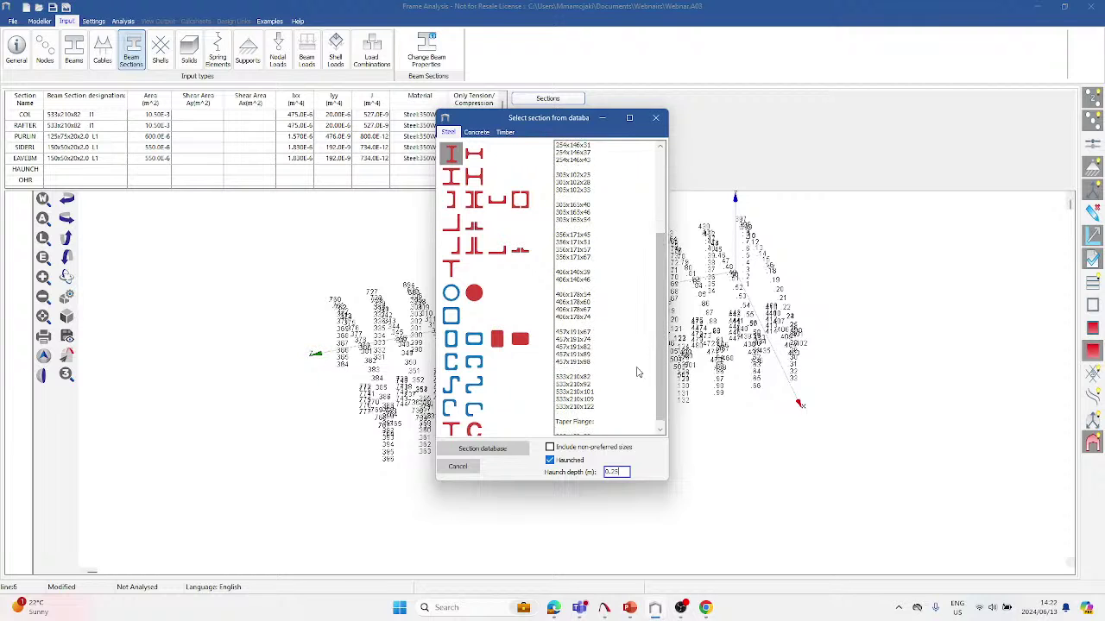
{"action": "double_click", "coordinate": [586, 378]}
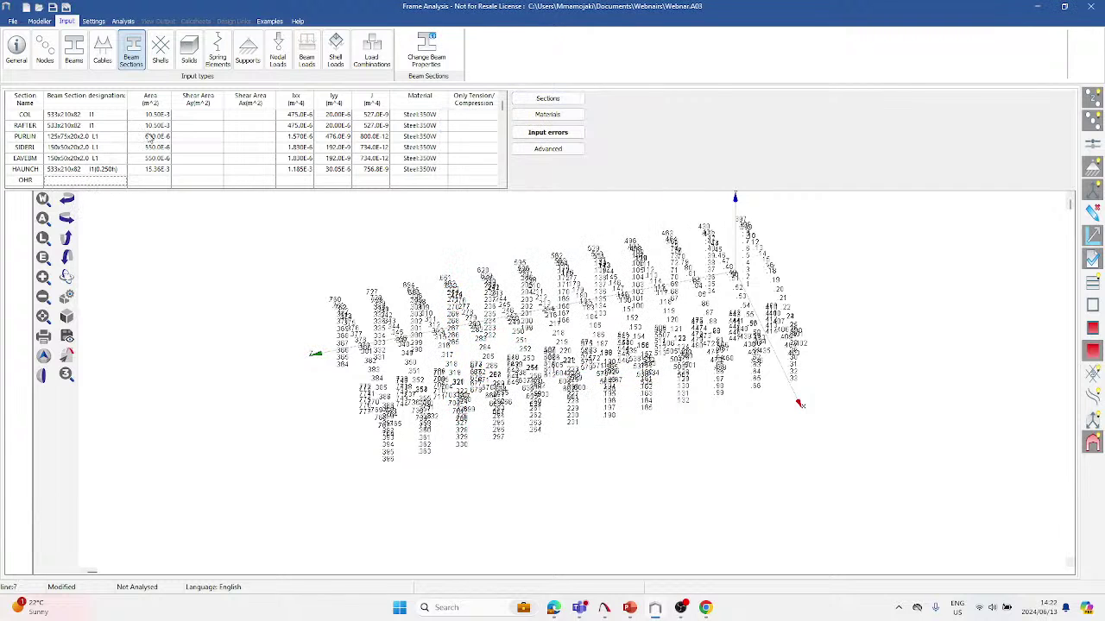
Assign the I-section 254x146x31 to OHR and a haunched 254x146x31 with a 0.25 m haunch depth to OHH.
{"action": "left_click", "coordinate": [549, 100]}
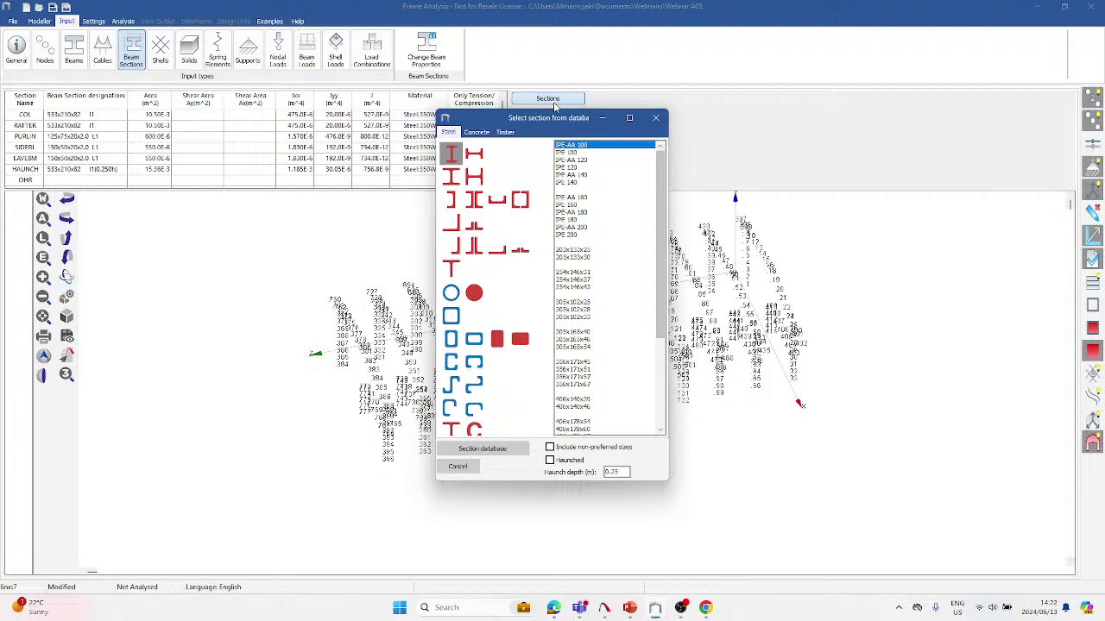
{"action": "double_click", "coordinate": [587, 275]}
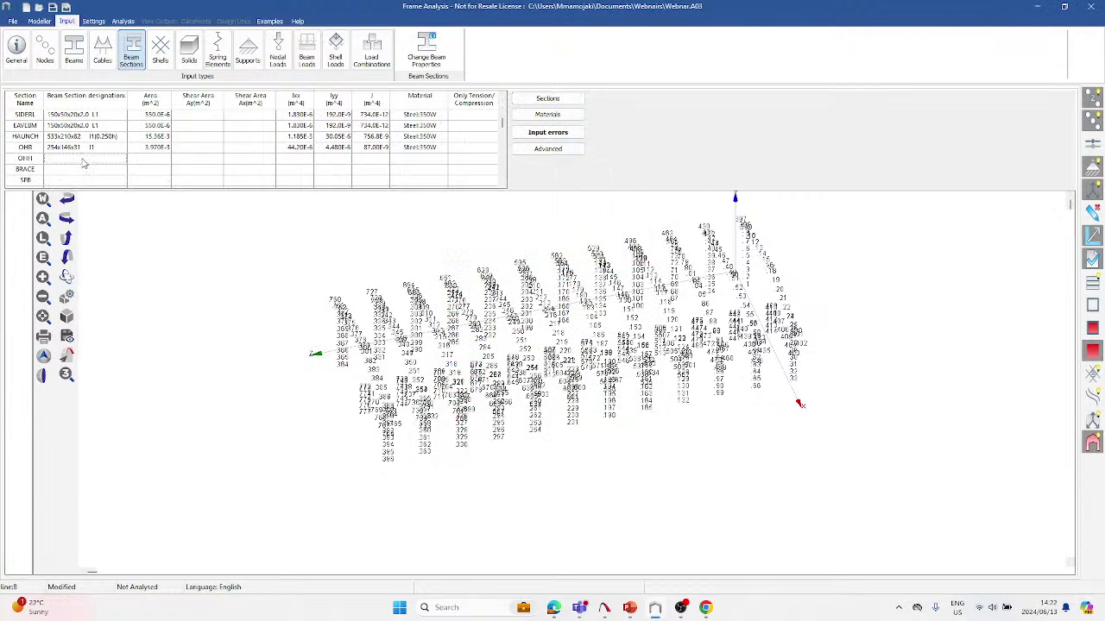
{"action": "left_click", "coordinate": [547, 98]}
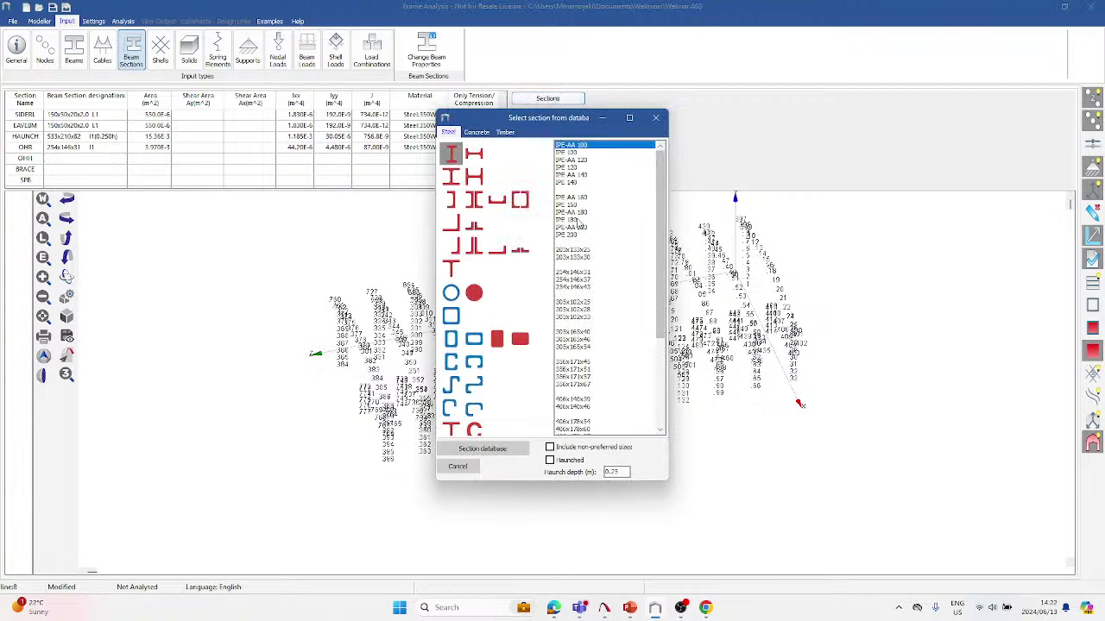
{"action": "left_click", "coordinate": [550, 460]}
{"action": "left_click", "coordinate": [614, 472]}
{"action": "double_click", "coordinate": [587, 272]}
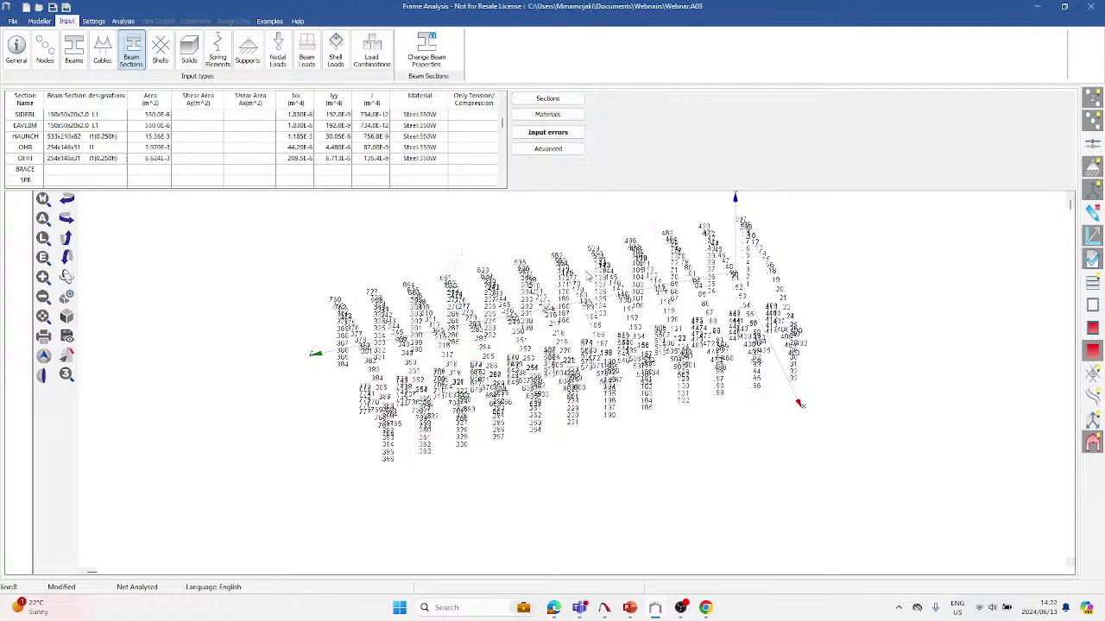
Assign the equal-leg angle 70x70x6 from the steel section database to BRACE.
{"action": "left_click", "coordinate": [59, 172]}
{"action": "left_click", "coordinate": [522, 98]}
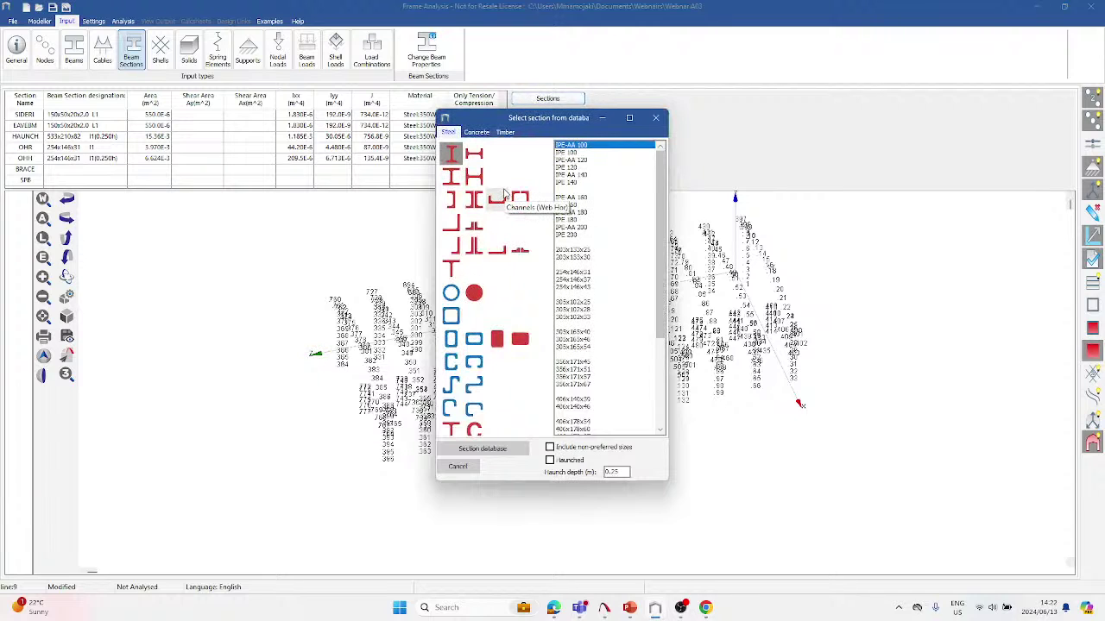
{"action": "left_click", "coordinate": [456, 222]}
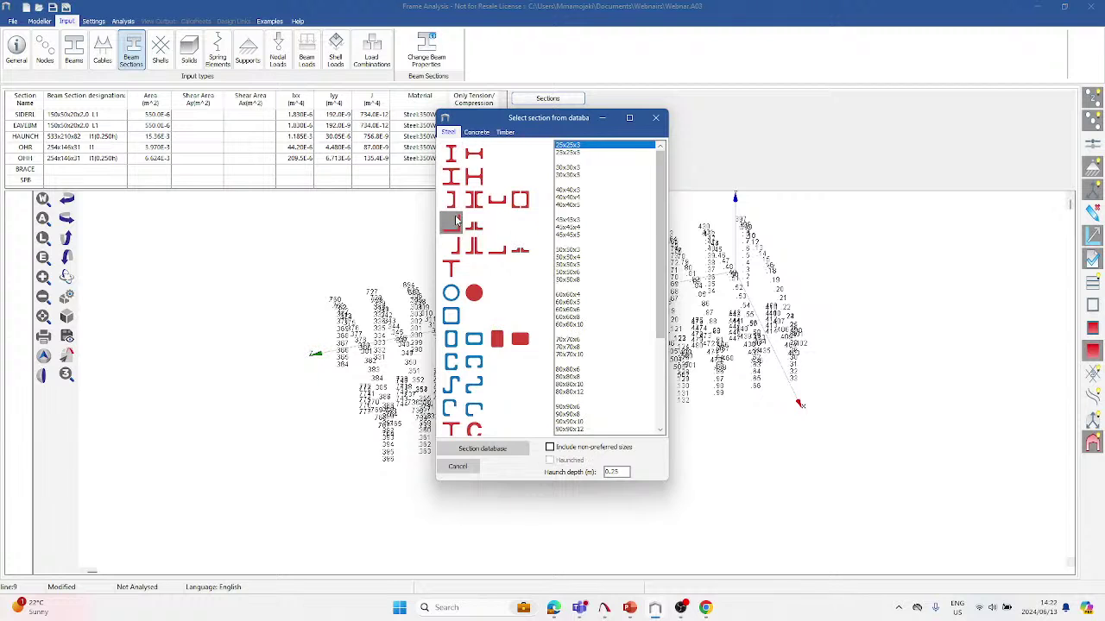
{"action": "left_click", "coordinate": [583, 342]}
{"action": "left_click", "coordinate": [583, 342]}
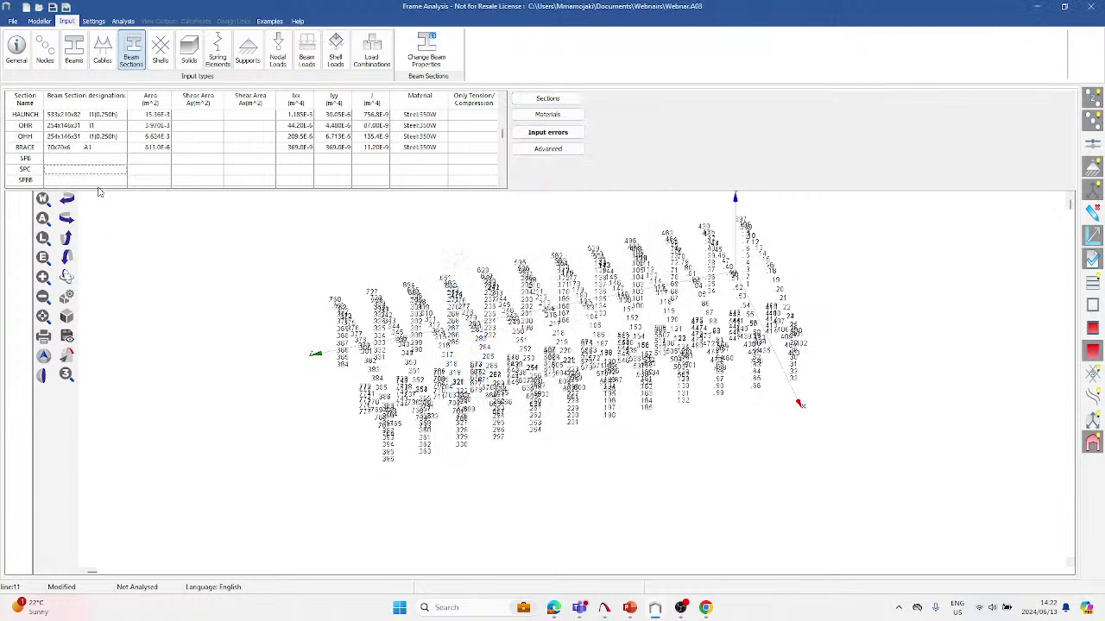
Assign the steel I-section 533x210x101 from the section database to SPB.
{"action": "left_click", "coordinate": [92, 160]}
{"action": "left_click", "coordinate": [546, 99]}
{"action": "scroll", "coordinate": [575, 351], "scroll_direction": "down", "scroll_amount": 3}
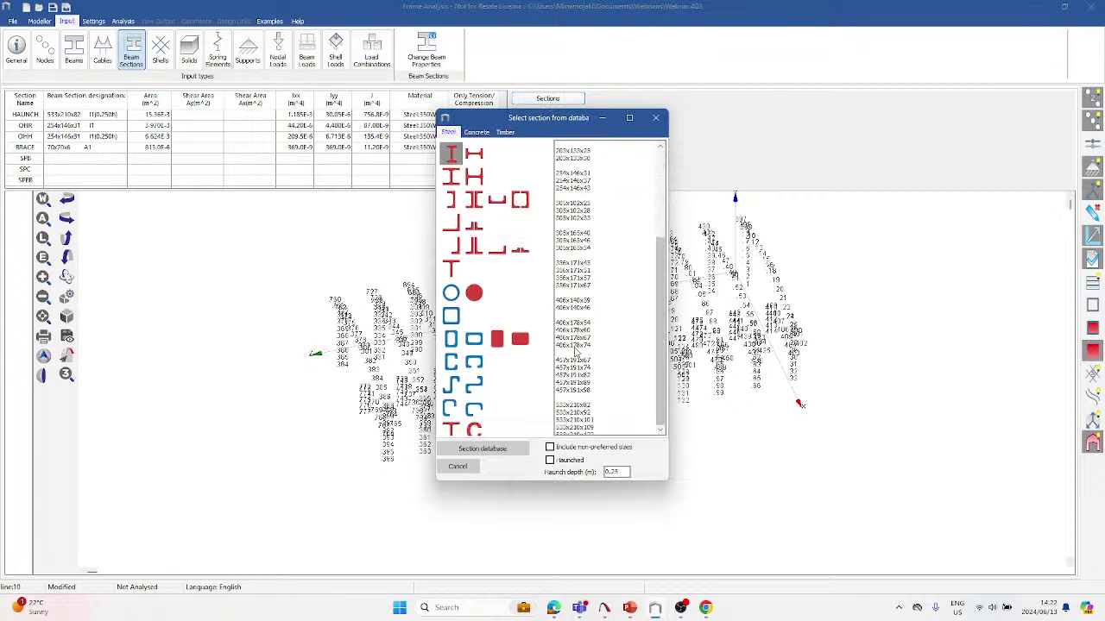
{"action": "scroll", "coordinate": [577, 354], "scroll_direction": "down", "scroll_amount": 1}
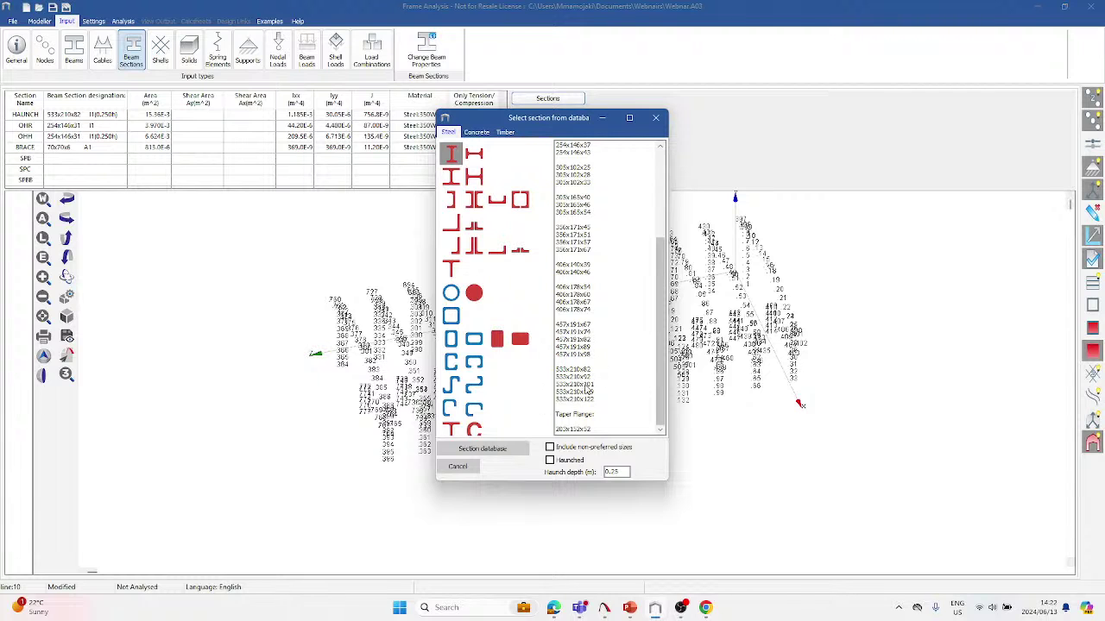
{"action": "double_click", "coordinate": [586, 386]}
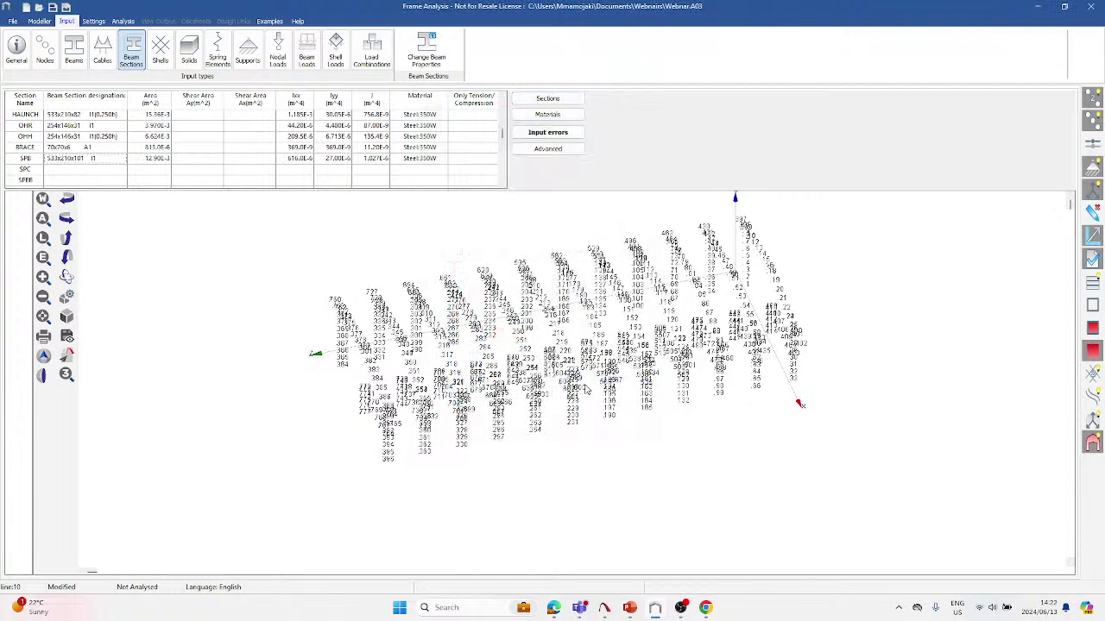
Assign the steel I-section 254x146x37 from the section database to both SPC and SPBB.
{"action": "left_click", "coordinate": [100, 176]}
{"action": "left_click", "coordinate": [532, 100]}
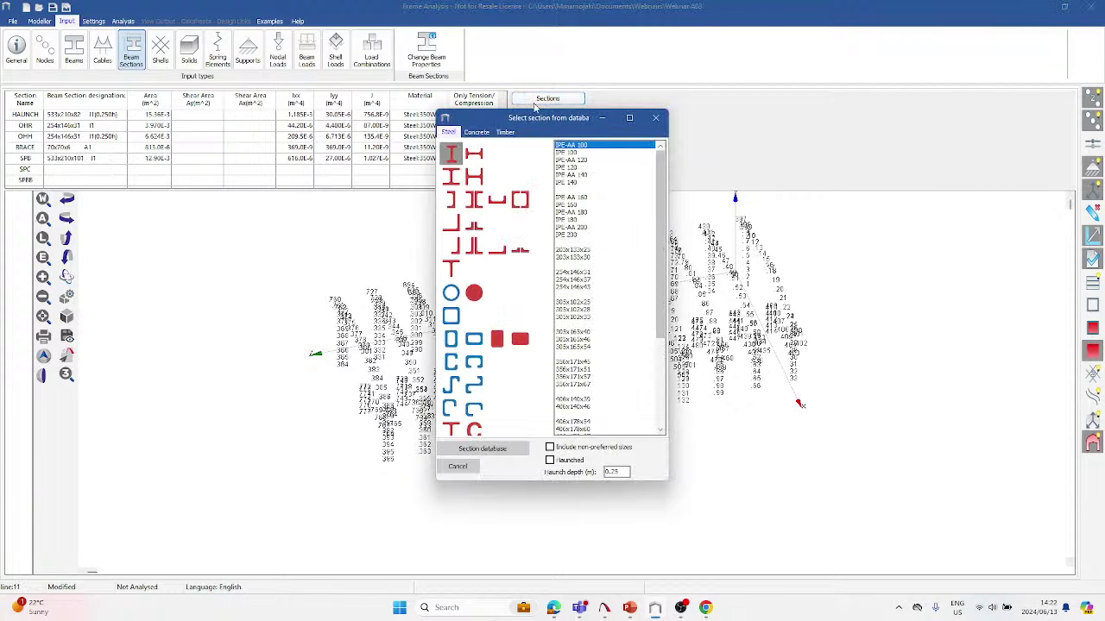
{"action": "double_click", "coordinate": [582, 281]}
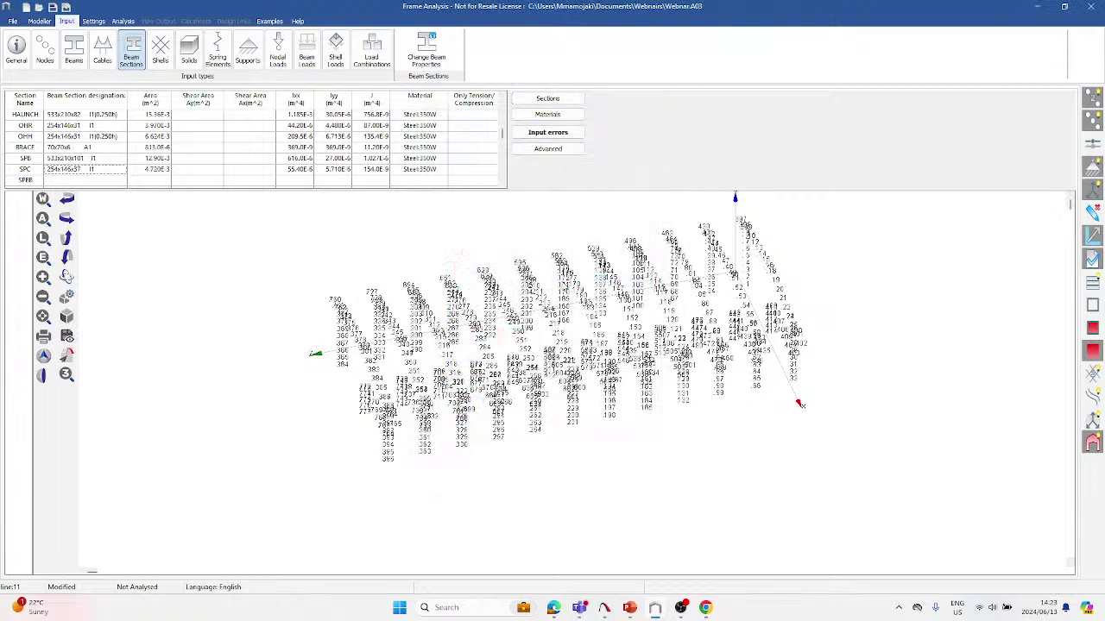
{"action": "left_click", "coordinate": [76, 183]}
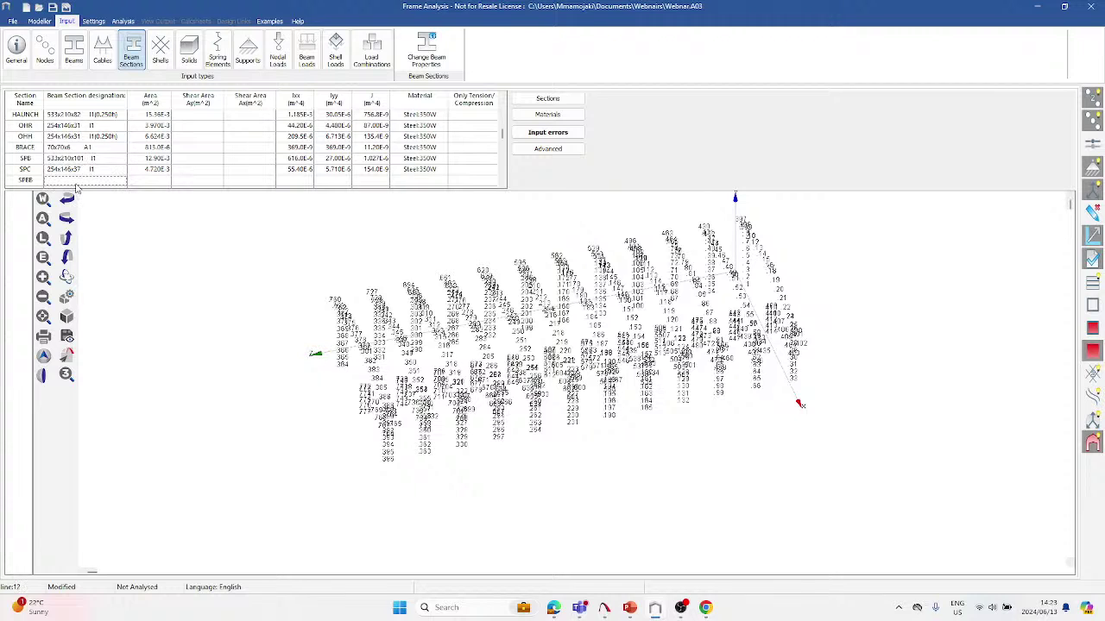
{"action": "left_click", "coordinate": [551, 101]}
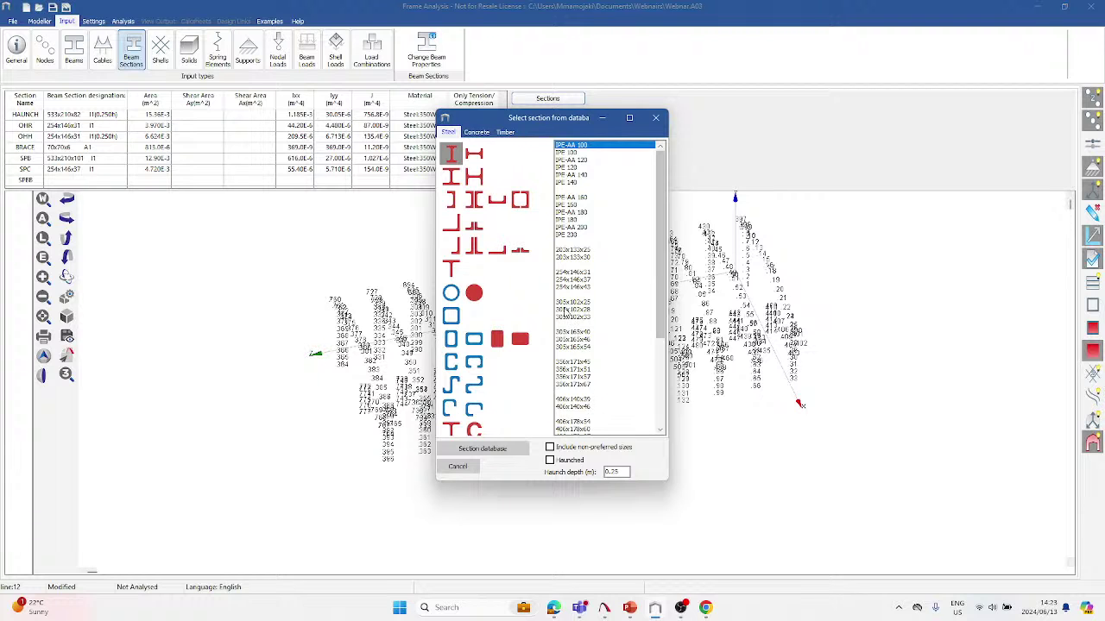
{"action": "double_click", "coordinate": [584, 280]}
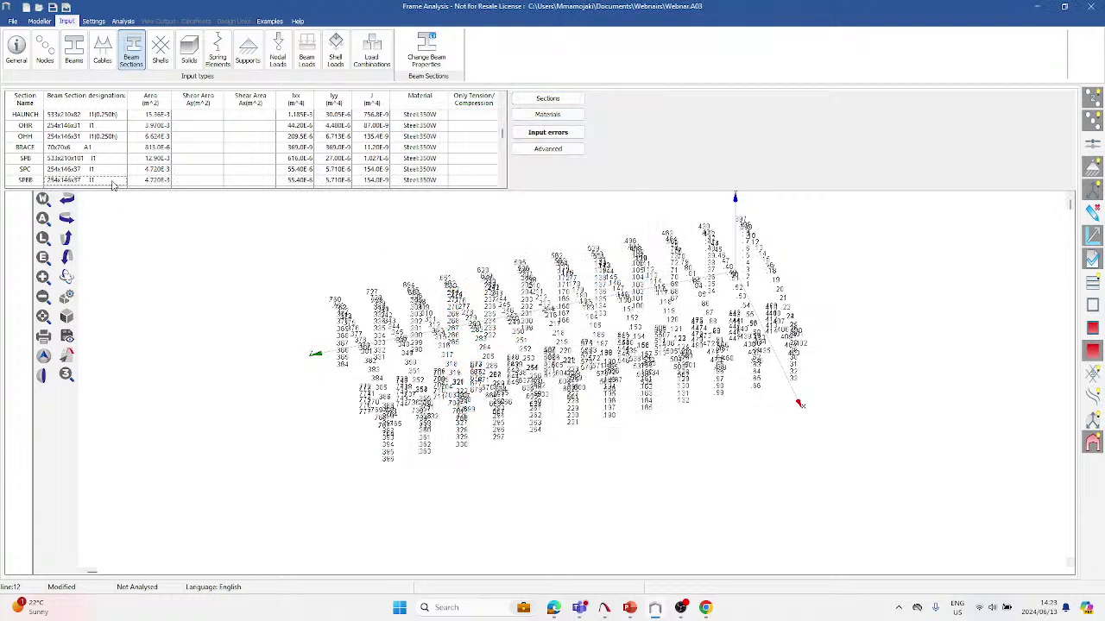
Assign the steel I-section 203x133x25 from the section database to SPFB.
{"action": "left_click", "coordinate": [76, 159]}
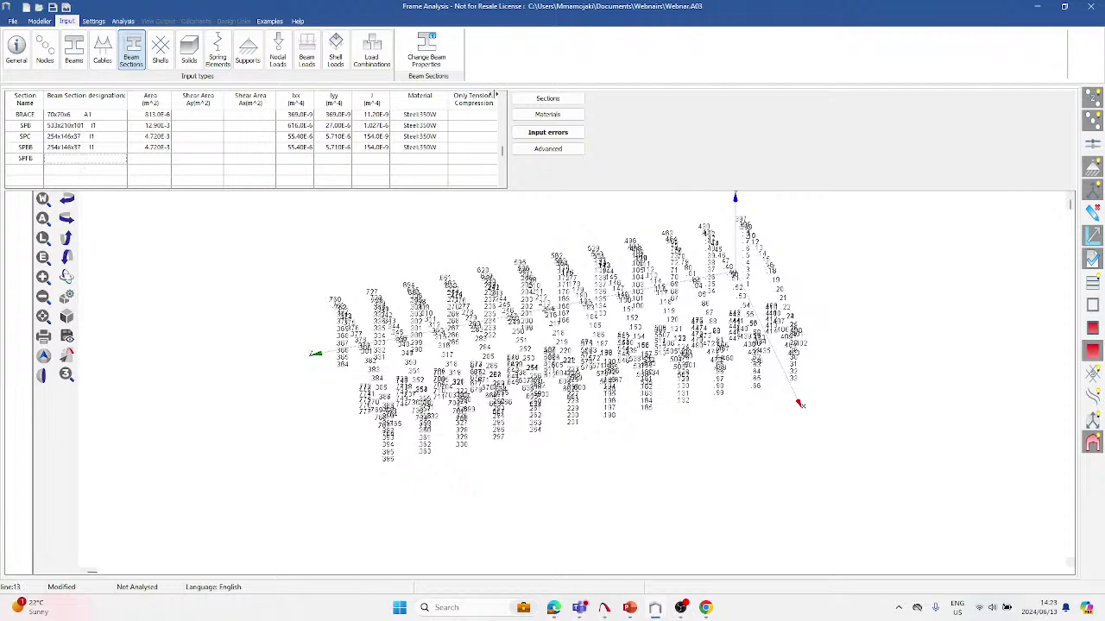
{"action": "left_click", "coordinate": [547, 98]}
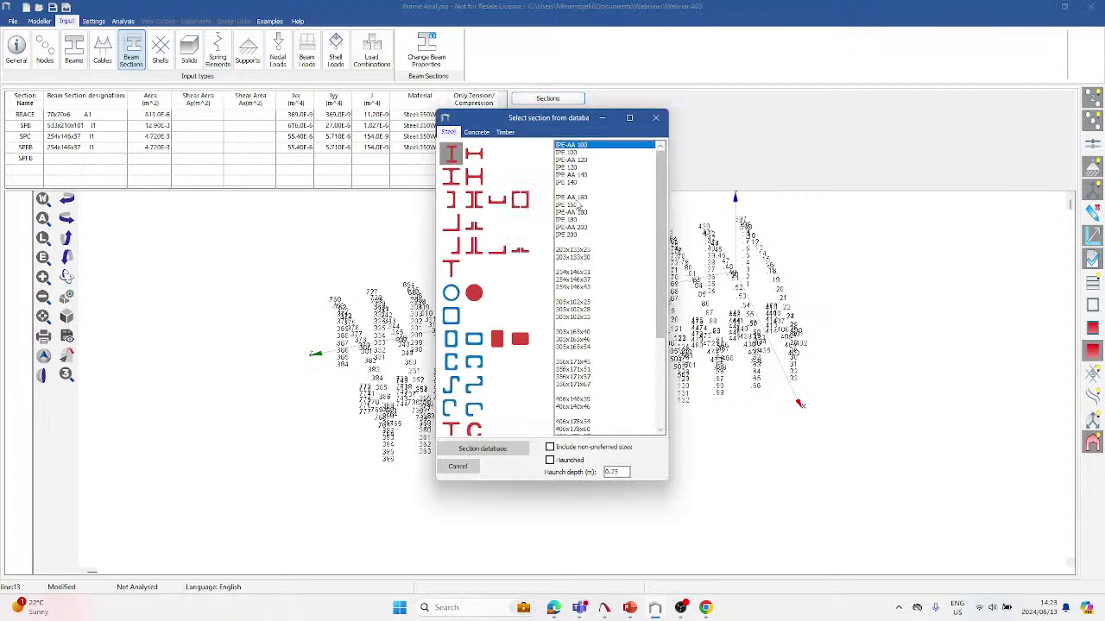
{"action": "double_click", "coordinate": [585, 250]}
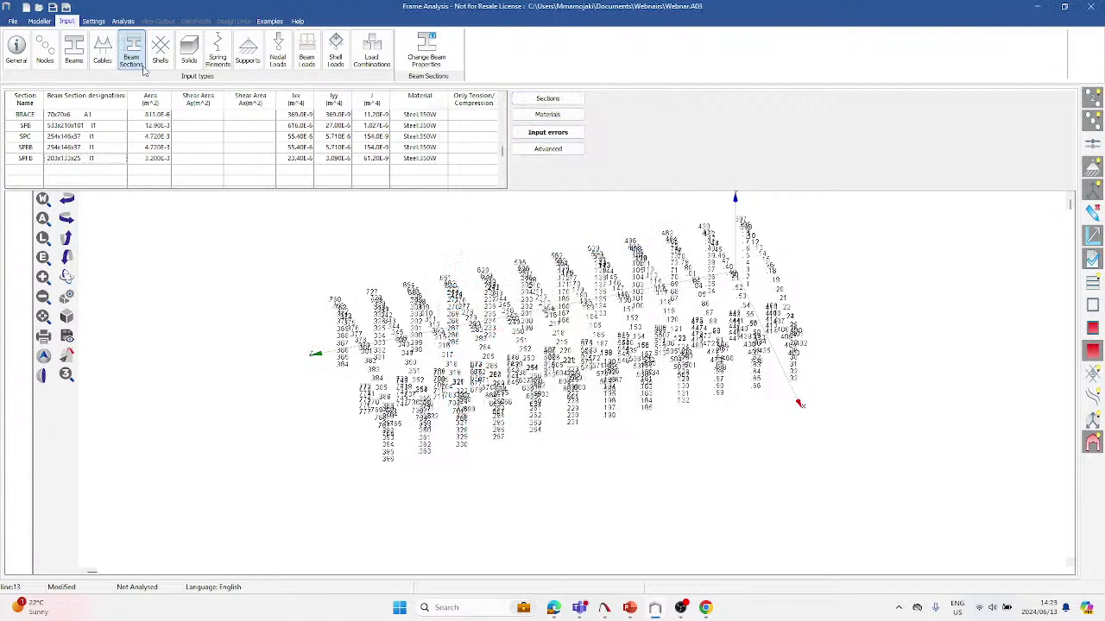
Start the beam element input by defining the first column as 1-2--9 with the COL section.
{"action": "left_click", "coordinate": [73, 50]}
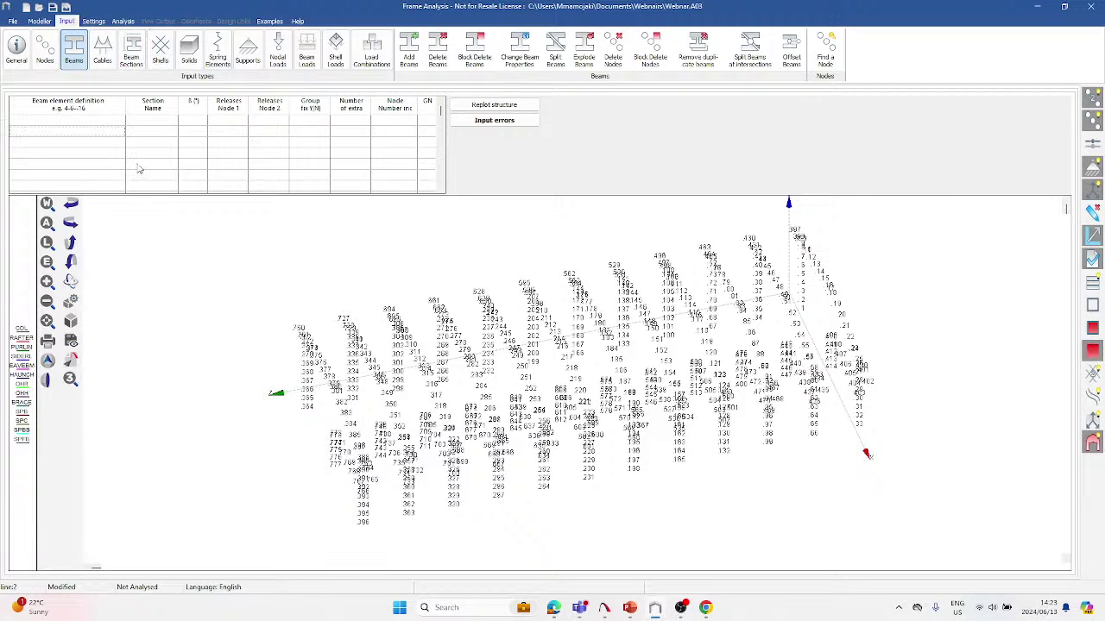
{"action": "left_click", "coordinate": [97, 126]}
{"action": "type", "text": "1"}
{"action": "scroll", "coordinate": [823, 275], "scroll_direction": "up", "scroll_amount": 3}
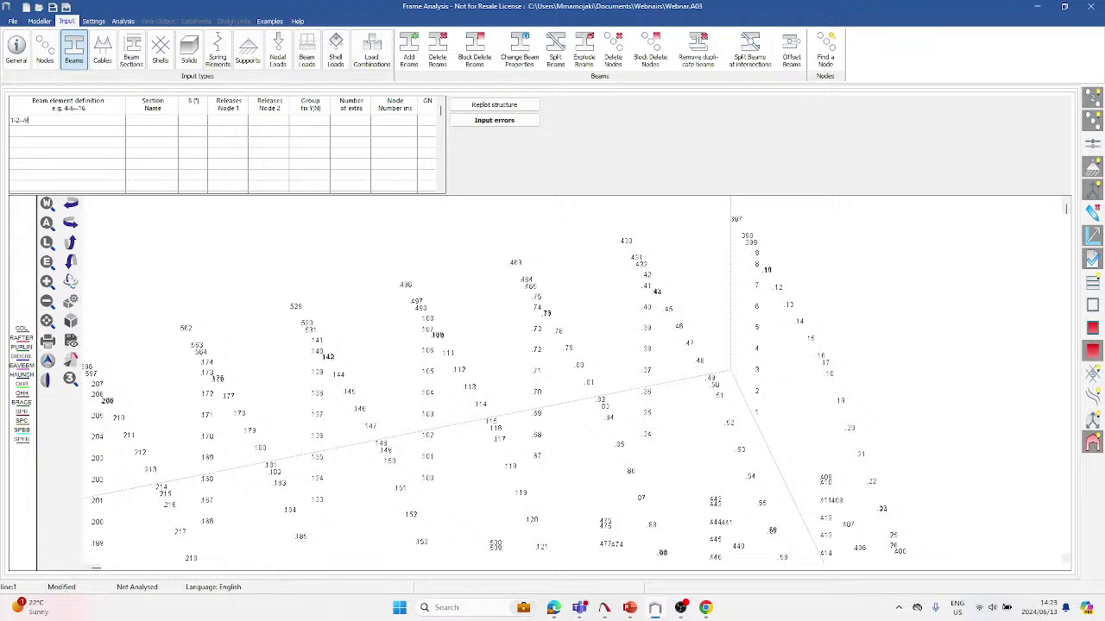
{"action": "left_click", "coordinate": [173, 120]}
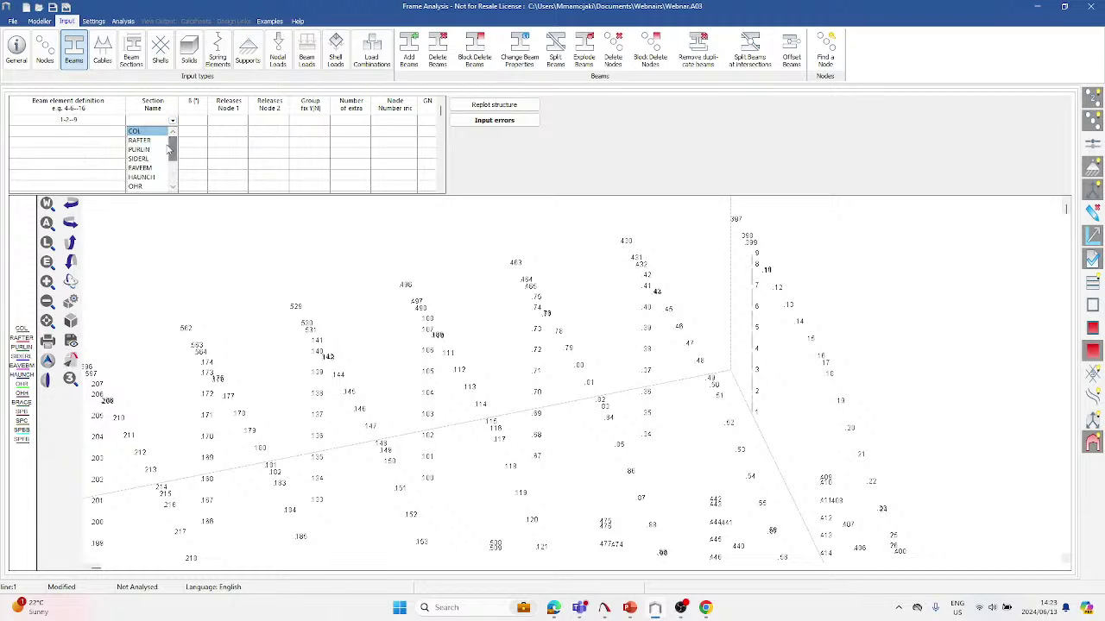
Define the haunched eaves beam element 9-10 with the tapering section pair HAUNCH,RAFTER.
{"action": "left_click", "coordinate": [75, 132]}
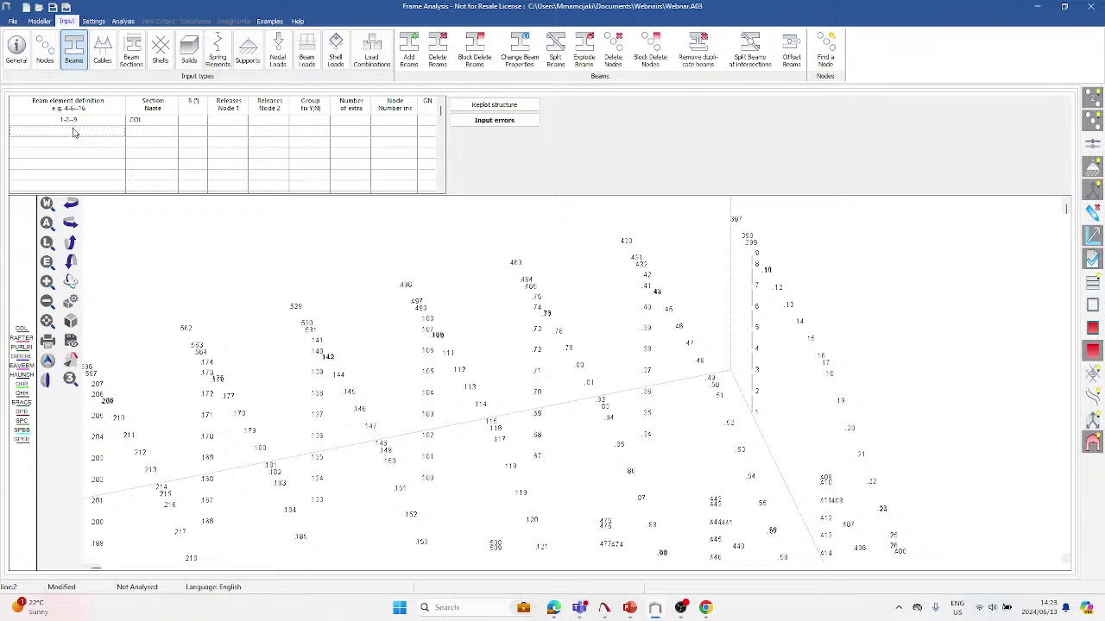
{"action": "type", "text": "9-10"}
{"action": "key", "text": "Tab"}
{"action": "type", "text": "HAUNCH,RAFTER"}
{"action": "key", "text": "Return"}
Define the first rafter slope as beam elements 10-11--16 with the RAFTER section.
{"action": "key", "text": "Tab"}
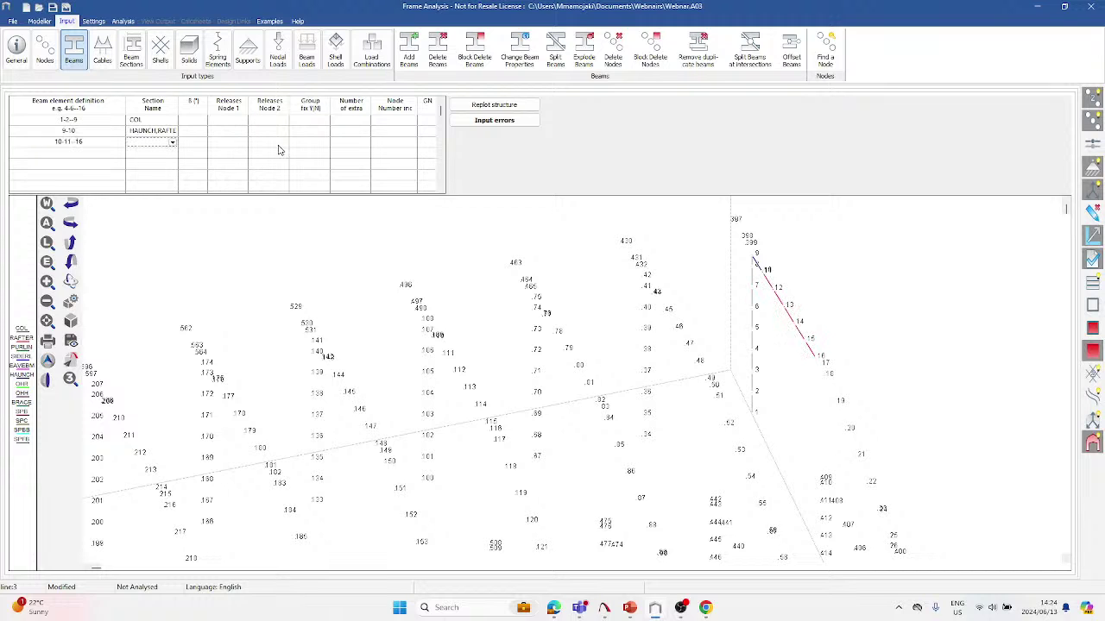
{"action": "left_click", "coordinate": [172, 142]}
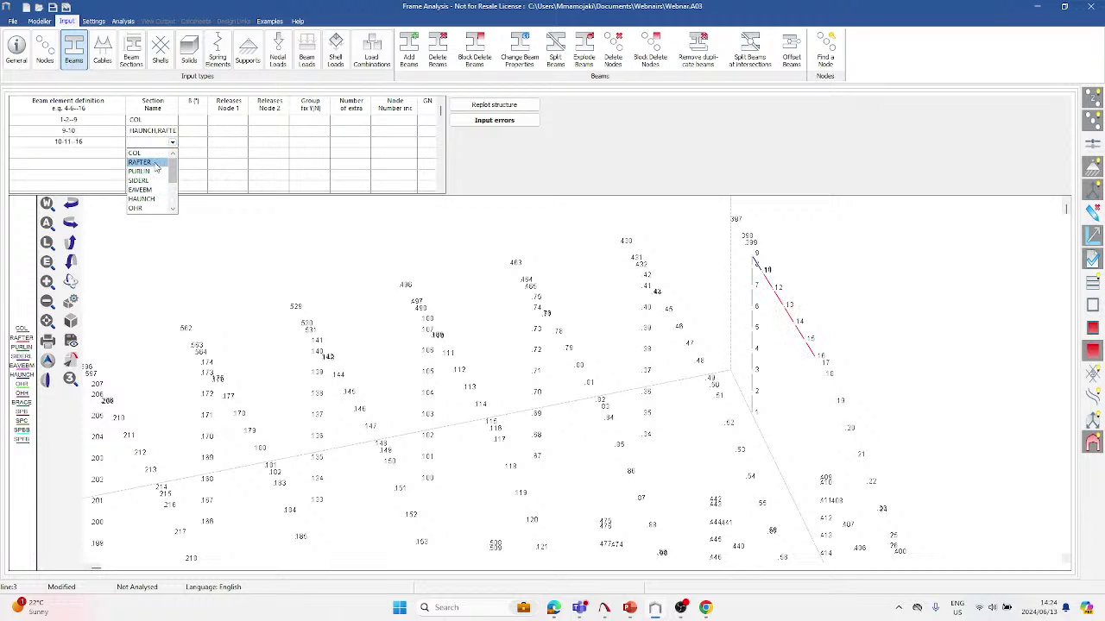
{"action": "left_click", "coordinate": [155, 164]}
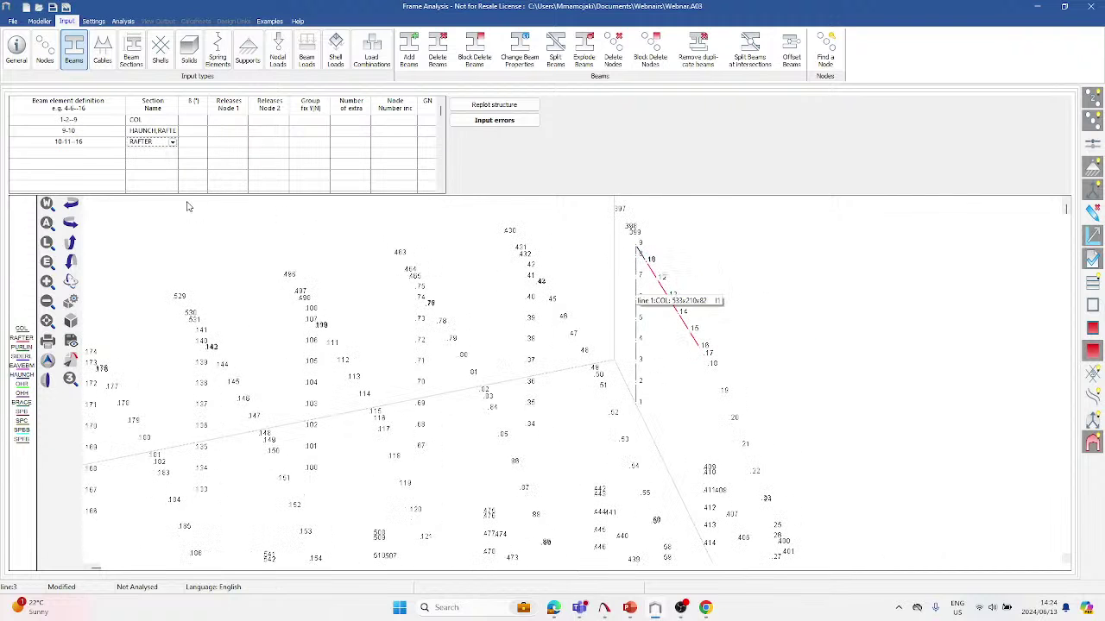
Define the opposite rafter slope as beam elements 18-19--24 with the RAFTER section.
{"action": "left_click", "coordinate": [90, 159]}
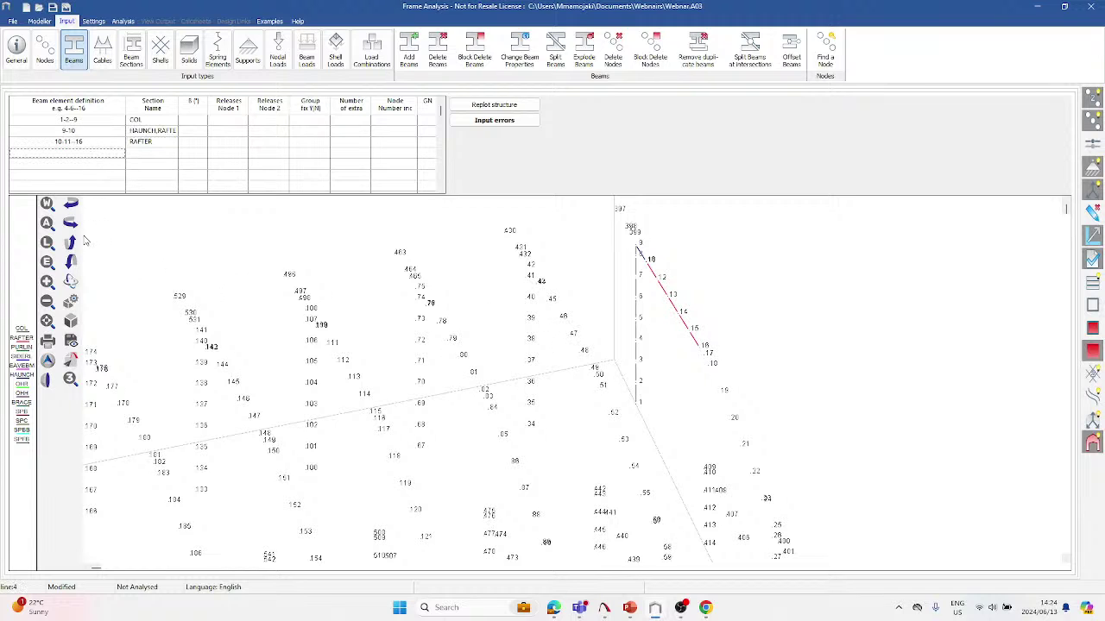
{"action": "type", "text": "18-"}
{"action": "type", "text": "19--24"}
{"action": "left_click", "coordinate": [159, 158]}
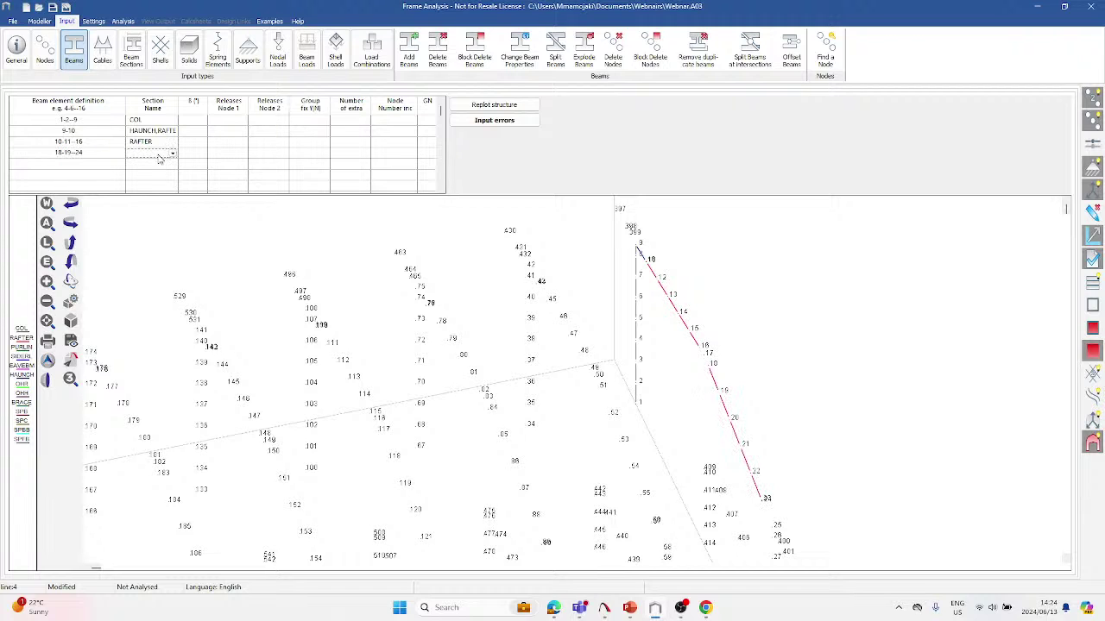
{"action": "left_click", "coordinate": [161, 156]}
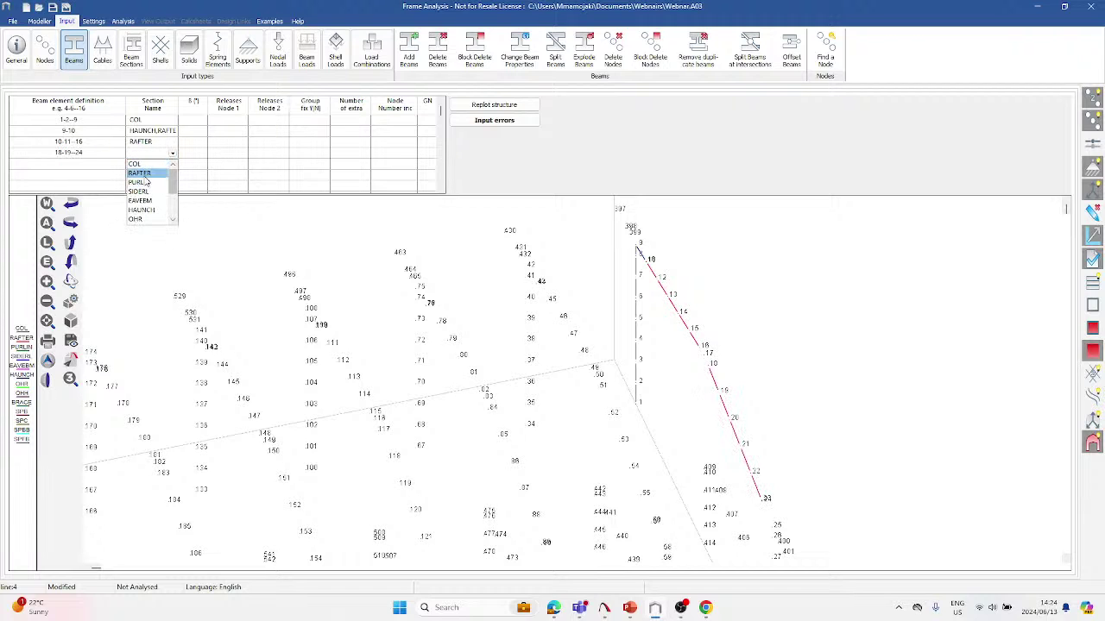
{"action": "left_click", "coordinate": [143, 174]}
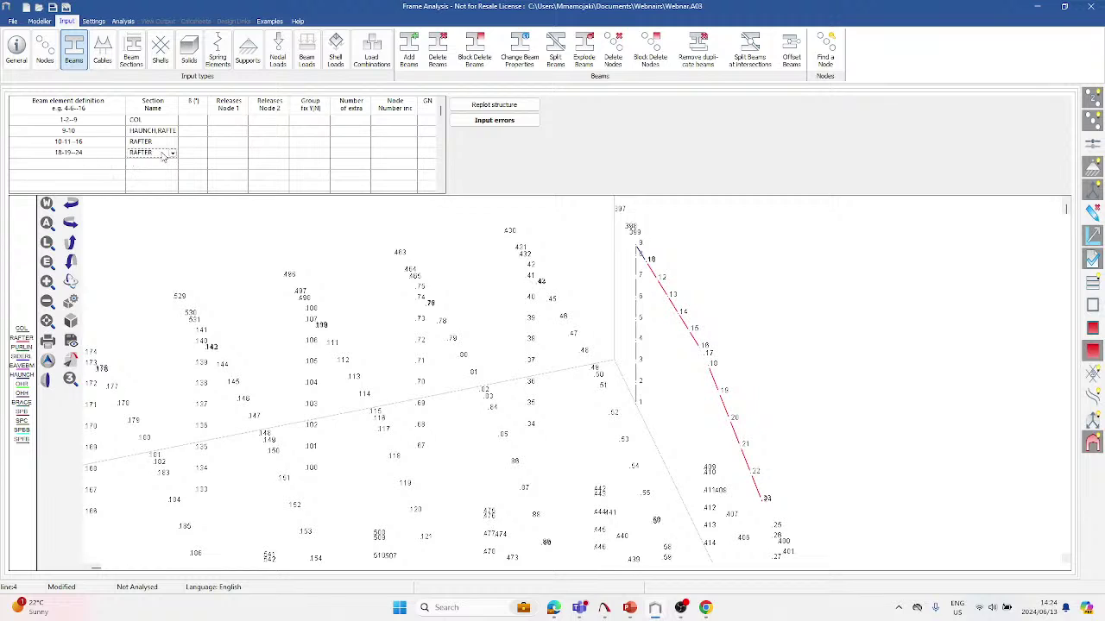
Define the haunched ridge beam elements 16-17 and 18-17, both with the section pair RAFTER,HAUNCH.
{"action": "left_click", "coordinate": [83, 165]}
{"action": "type", "text": "16-17"}
{"action": "key", "text": "Tab"}
{"action": "type", "text": "RAFTER,HAUNCH"}
{"action": "key", "text": "Return"}
{"action": "key", "text": "Left"}
{"action": "type", "text": "18"}
{"action": "key", "text": "Tab"}
{"action": "type", "text": "RAFTER,HAUNCH"}
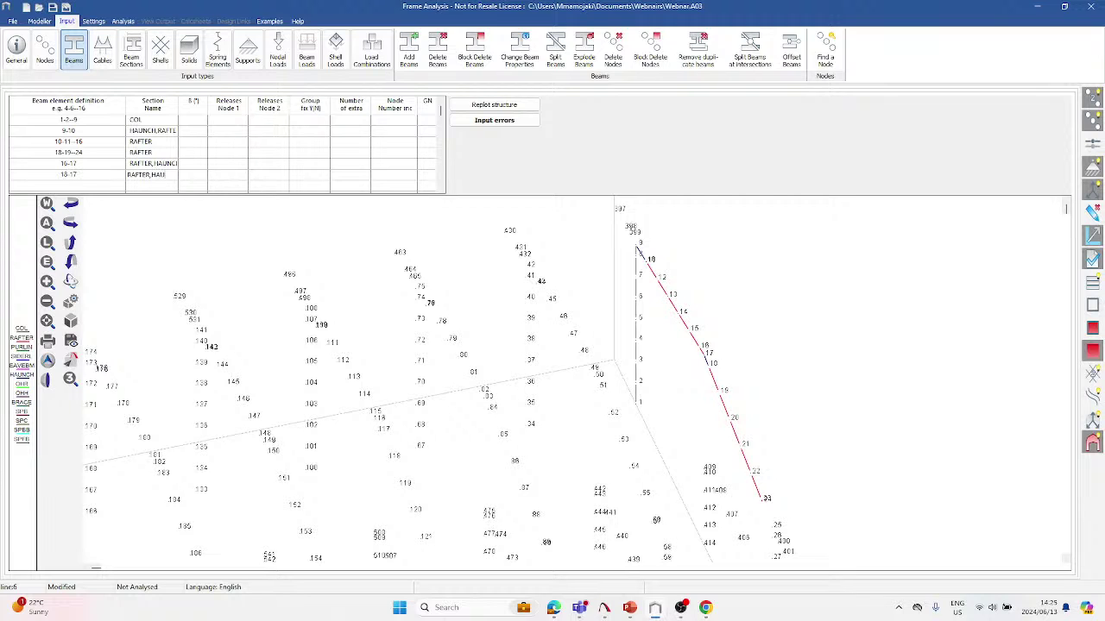
{"action": "key", "text": "Return"}
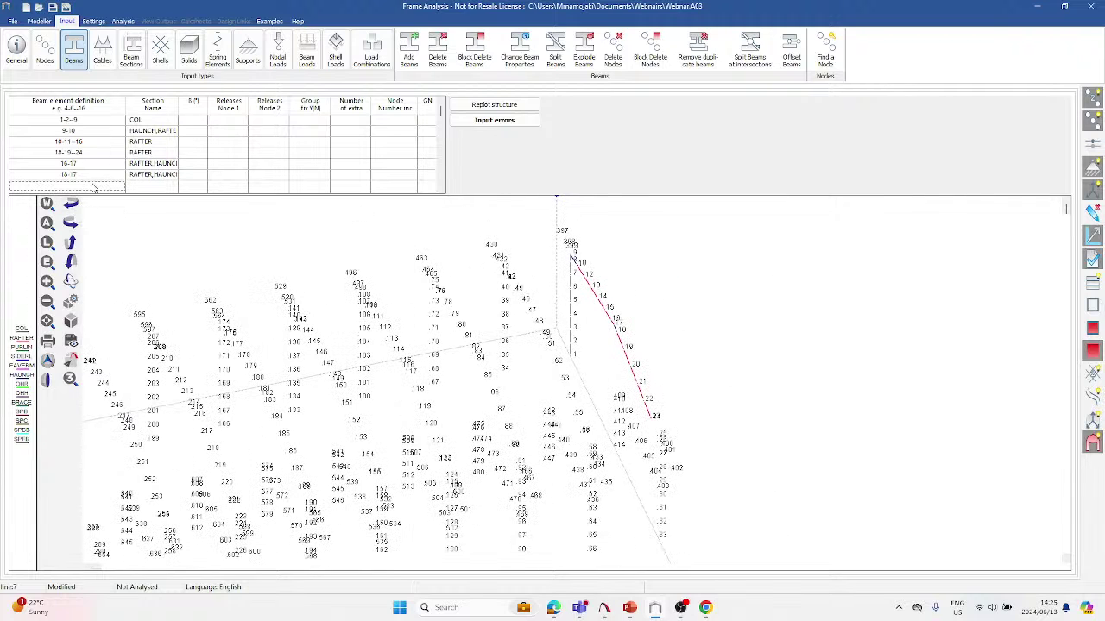
{"action": "type", "text": "25-26--29-403-30-31--33"}
{"action": "key", "text": "Return"}
{"action": "left_click", "coordinate": [160, 177]}
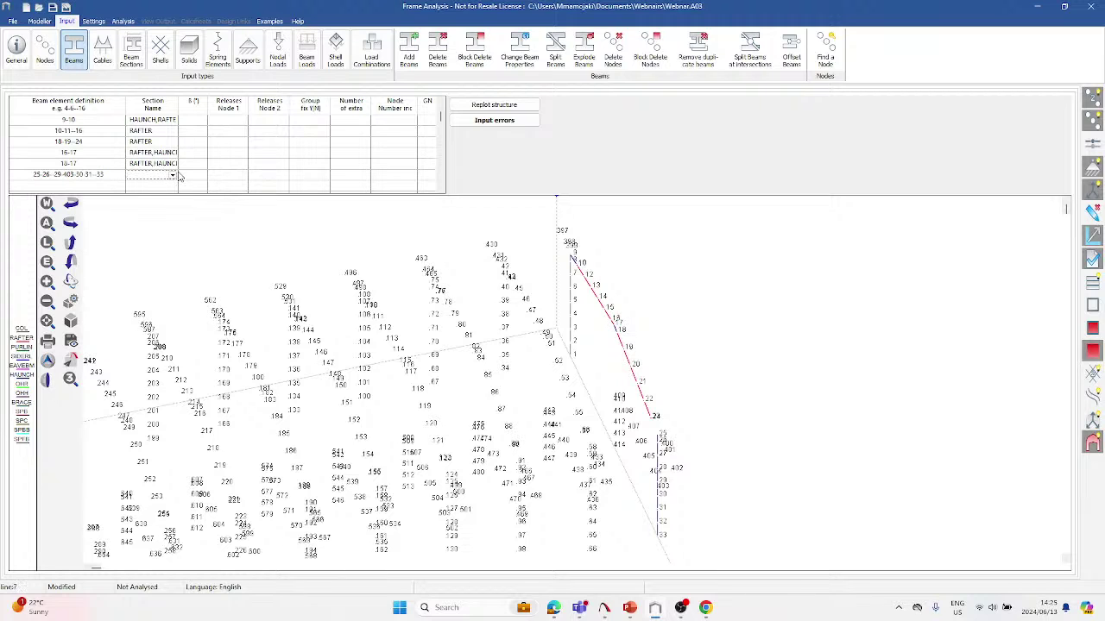
{"action": "left_click", "coordinate": [172, 175]}
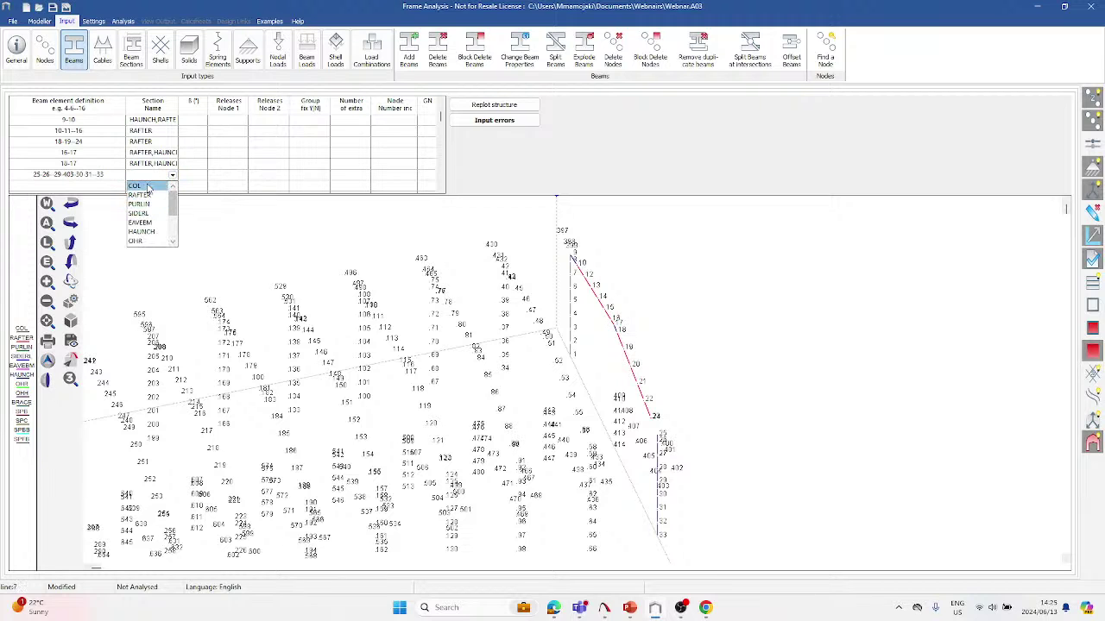
{"action": "left_click", "coordinate": [135, 186]}
{"action": "scroll", "coordinate": [674, 434], "scroll_direction": "up", "scroll_amount": 1}
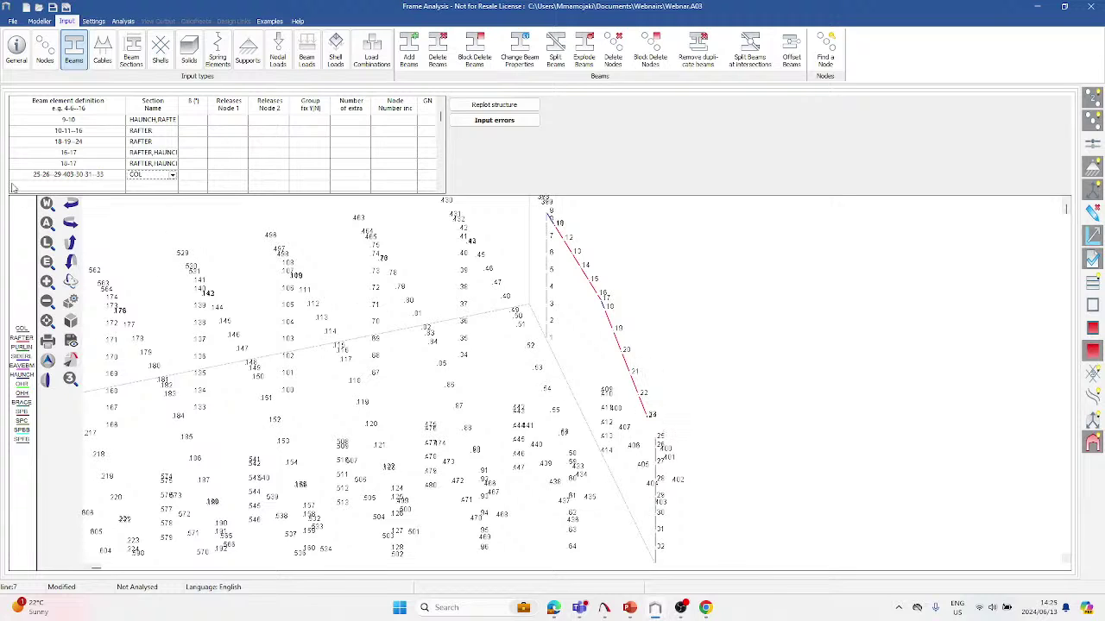
Define the opposite eaves haunch as beam element 24-25 with the section pair RAFTER,HAUNCH.
{"action": "right_click", "coordinate": [46, 179]}
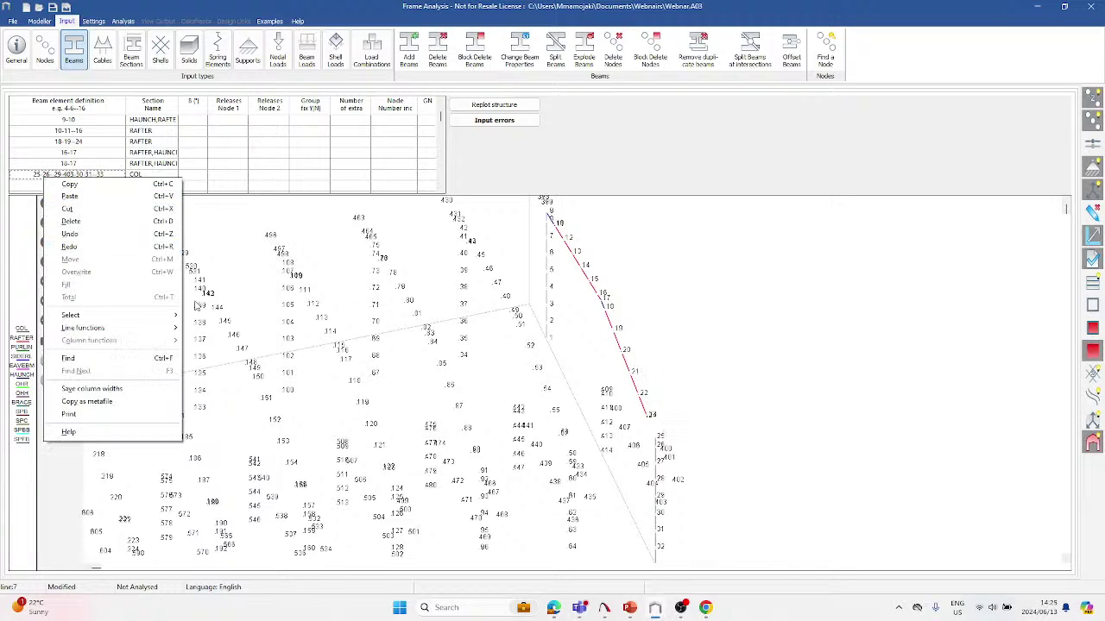
{"action": "left_click", "coordinate": [191, 186]}
{"action": "left_click", "coordinate": [110, 188]}
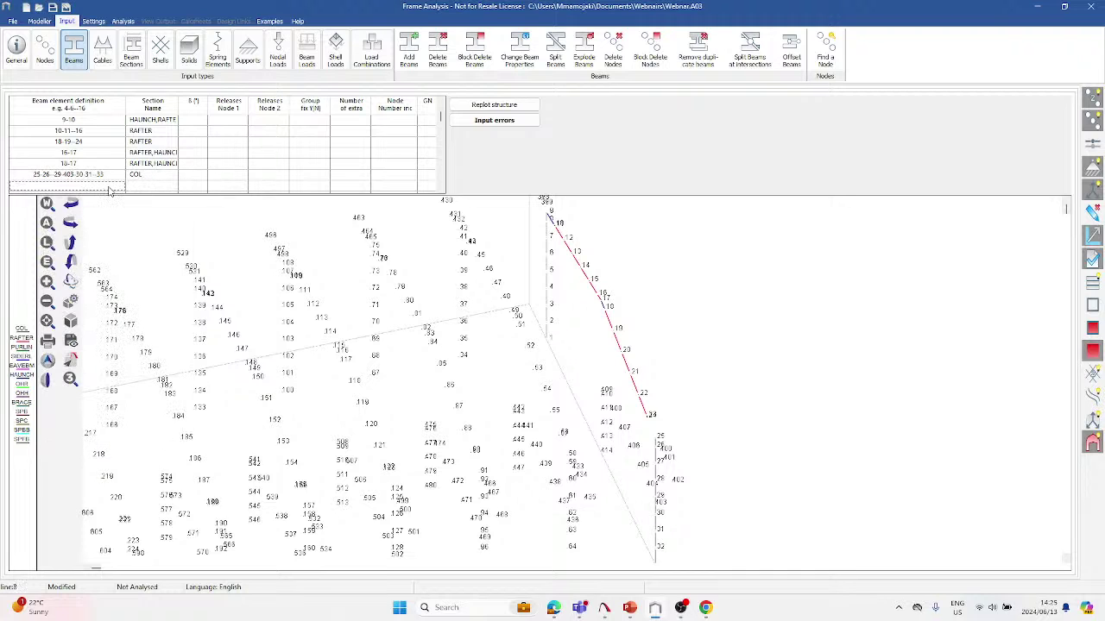
{"action": "type", "text": "24-25"}
{"action": "key", "text": "Tab"}
{"action": "type", "text": "RAFTER,HAUNCH"}
{"action": "left_click", "coordinate": [109, 191]}
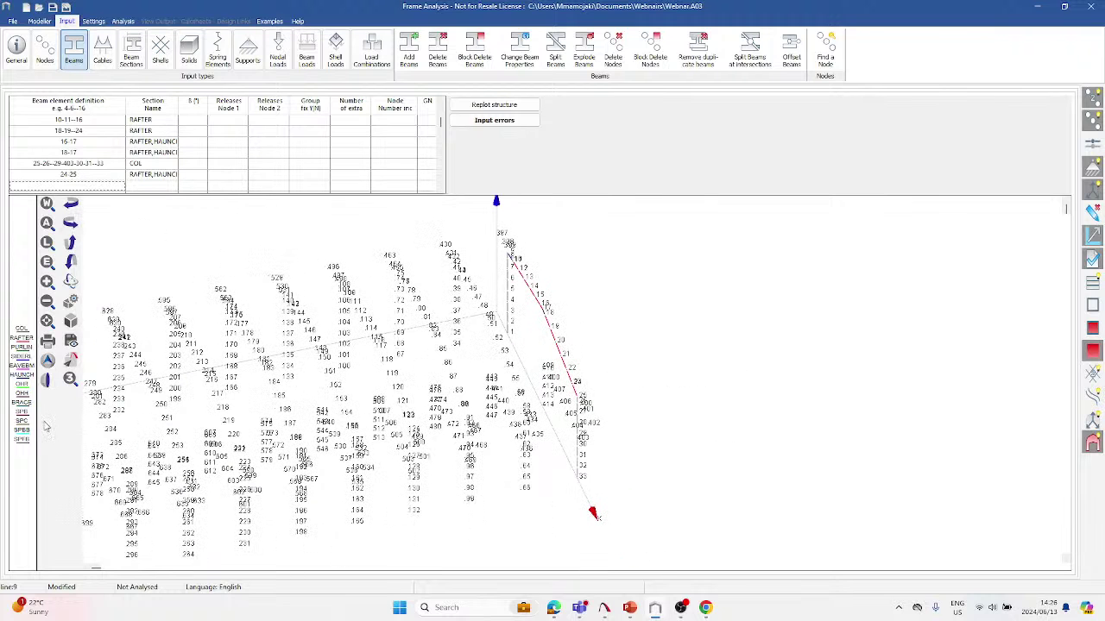
Examine the completed first frame as rendered solids, in the Z elevation and from the default viewpoint.
{"action": "left_click", "coordinate": [48, 361]}
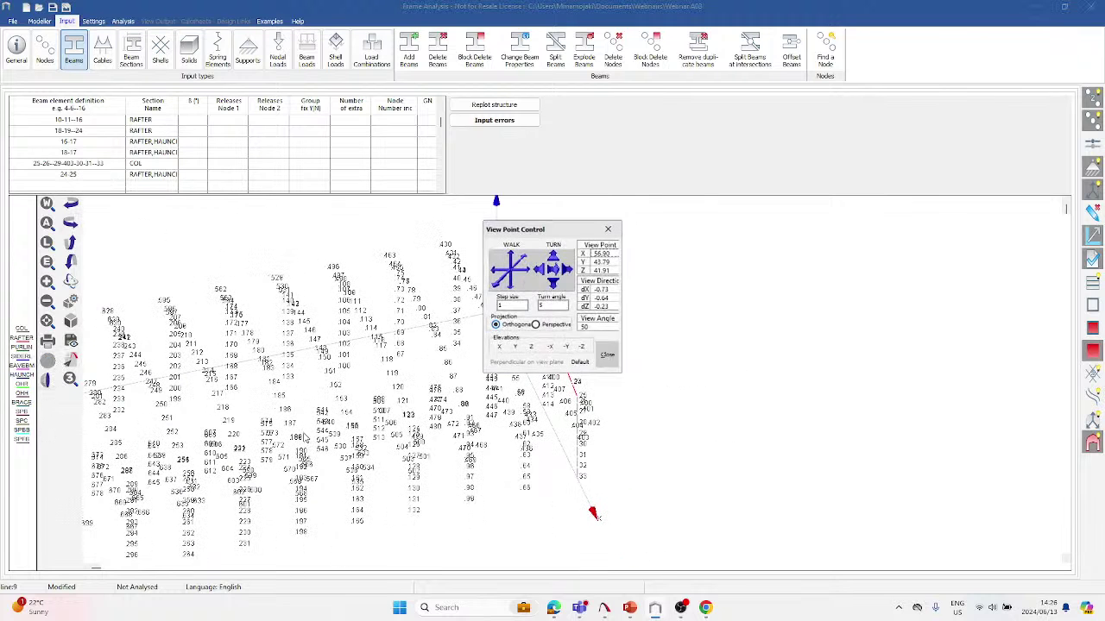
{"action": "left_click", "coordinate": [537, 347]}
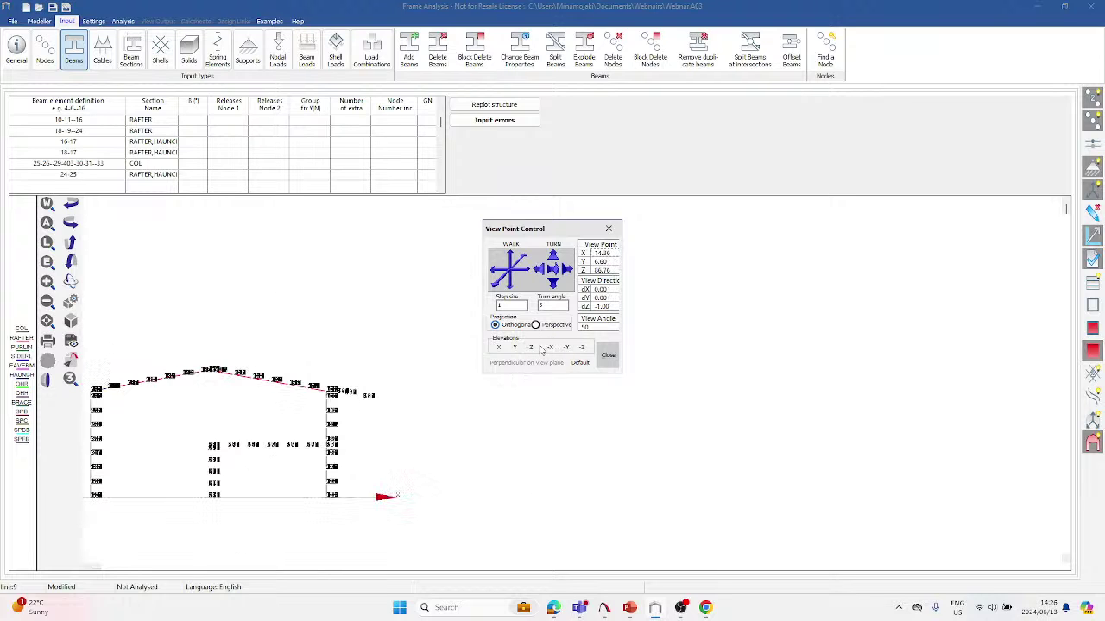
{"action": "left_click", "coordinate": [603, 365]}
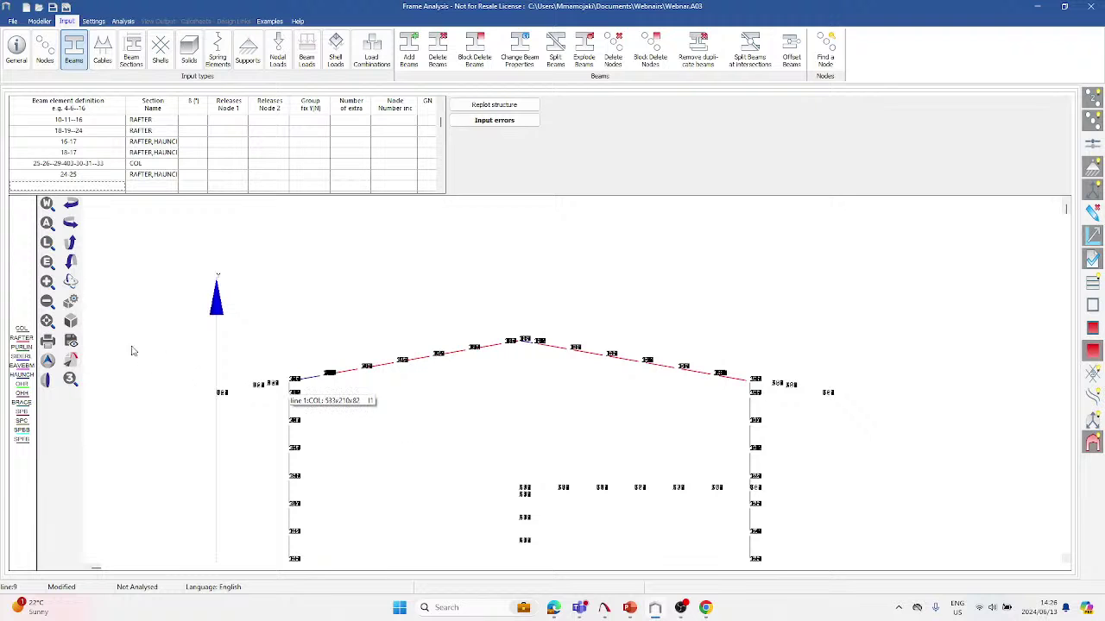
{"action": "left_click", "coordinate": [71, 321]}
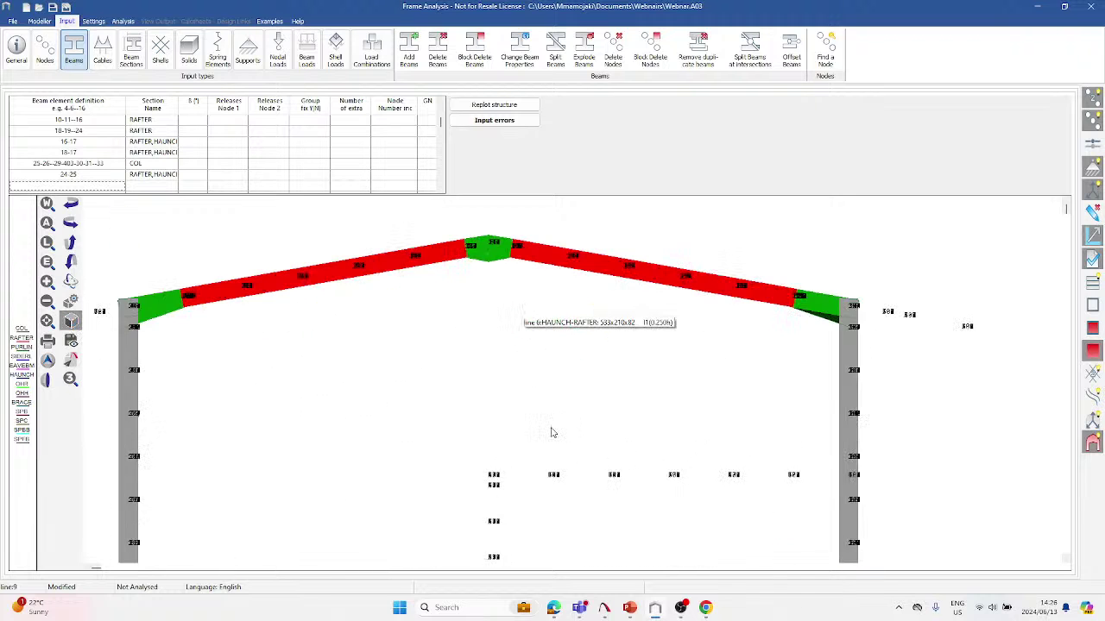
{"action": "scroll", "coordinate": [527, 337], "scroll_direction": "down", "scroll_amount": 1}
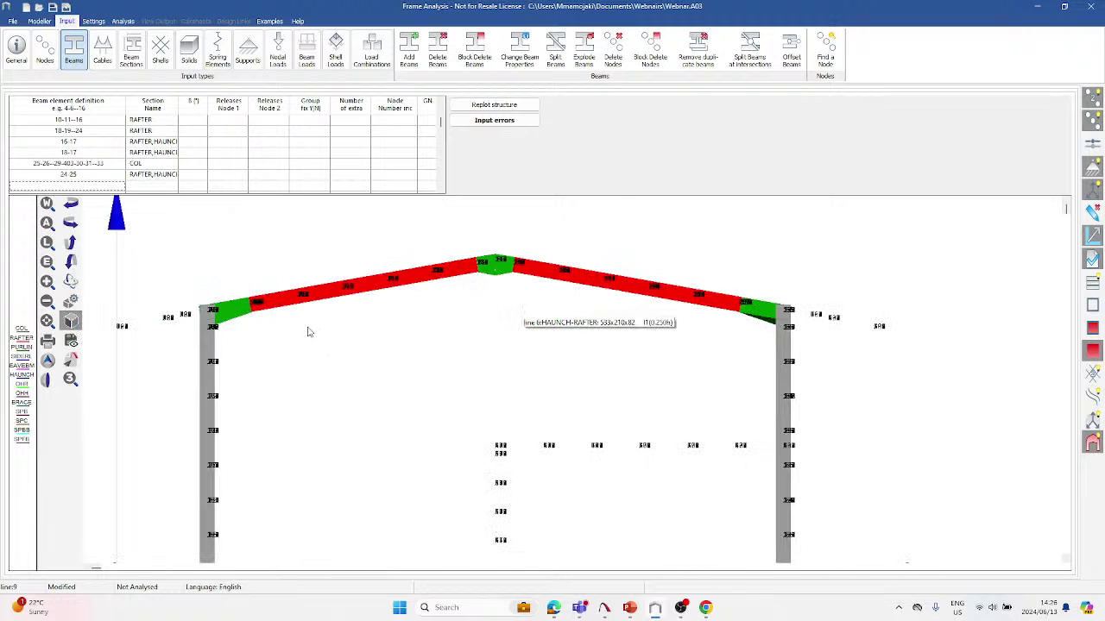
{"action": "left_click", "coordinate": [71, 321]}
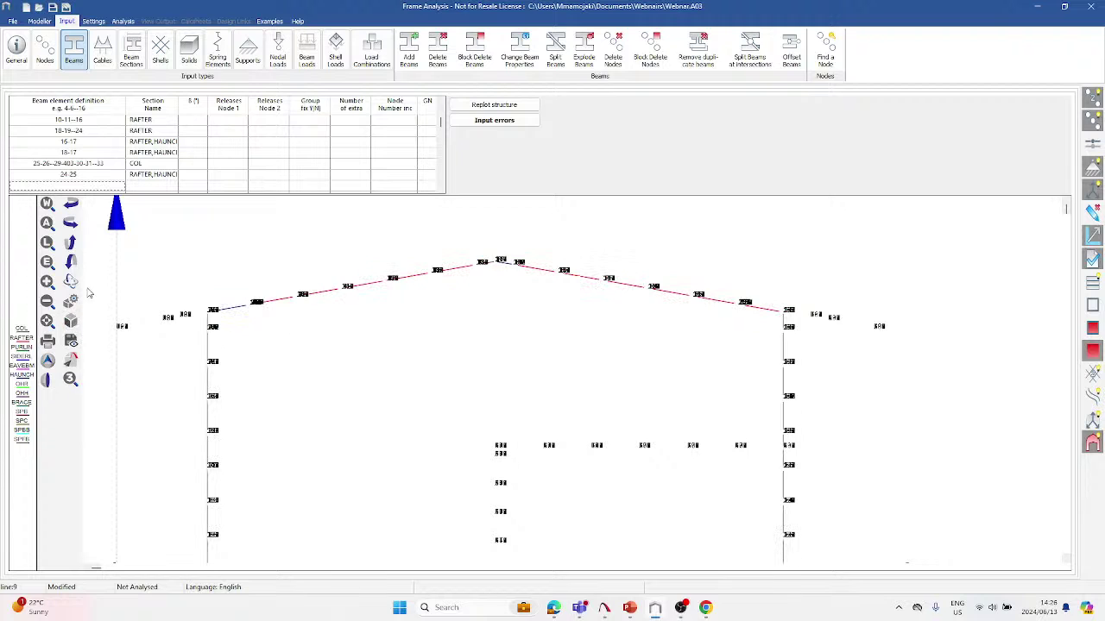
{"action": "left_click", "coordinate": [47, 361]}
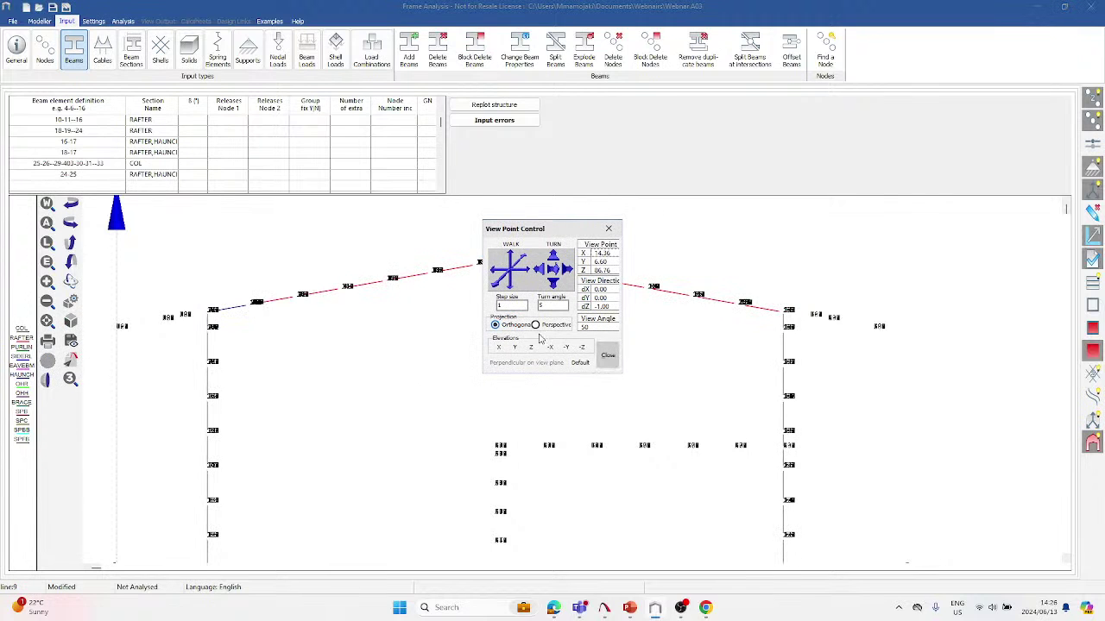
{"action": "left_click", "coordinate": [581, 363]}
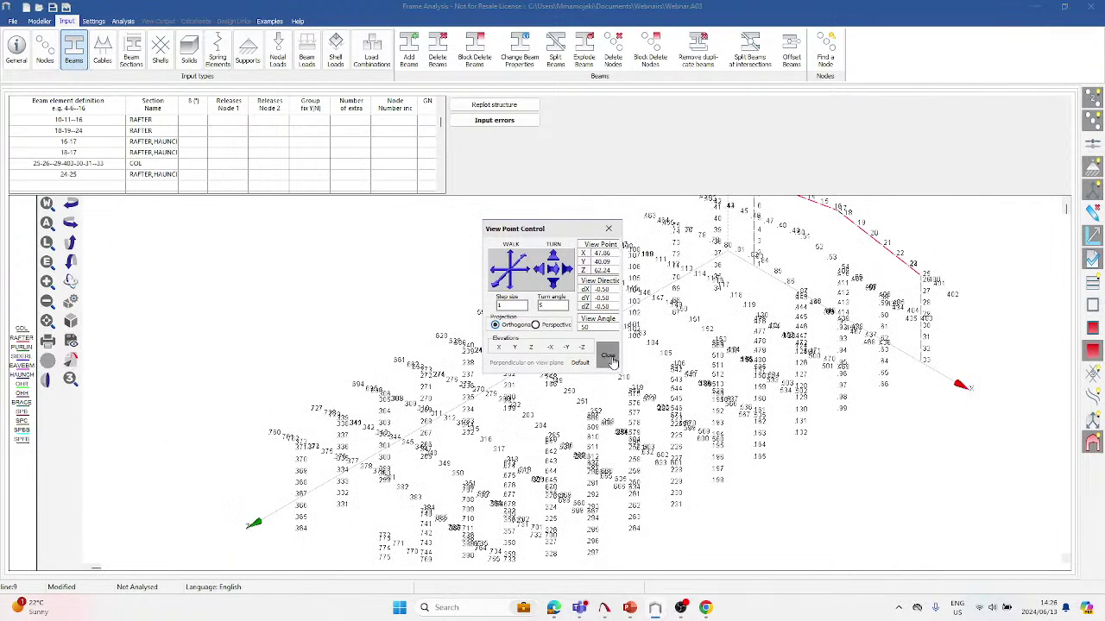
{"action": "left_click", "coordinate": [609, 357]}
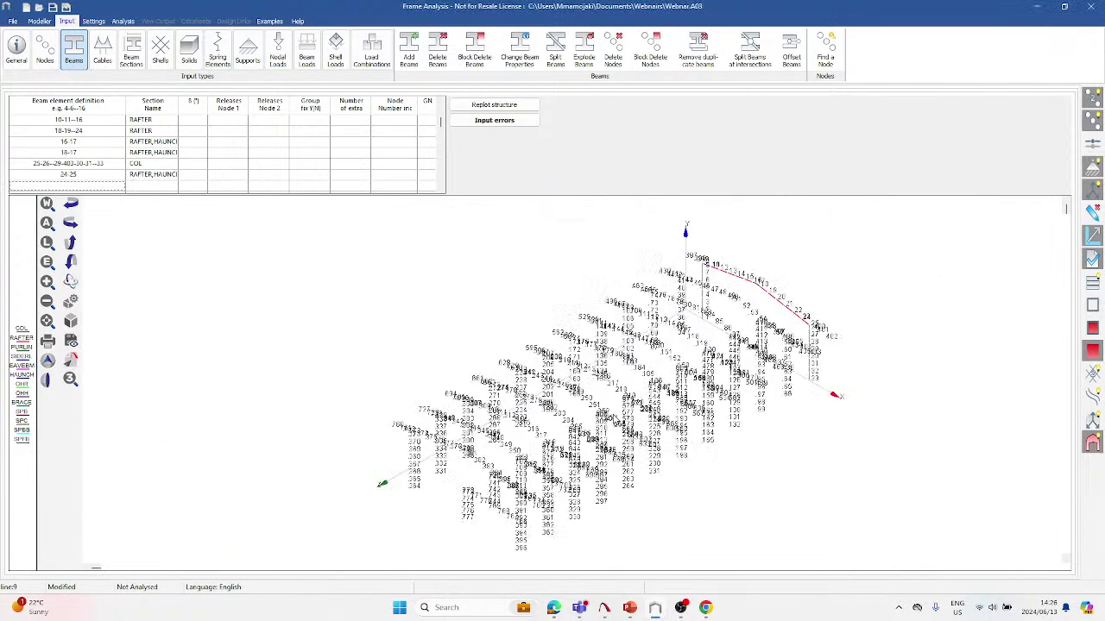
{"action": "left_click", "coordinate": [71, 322]}
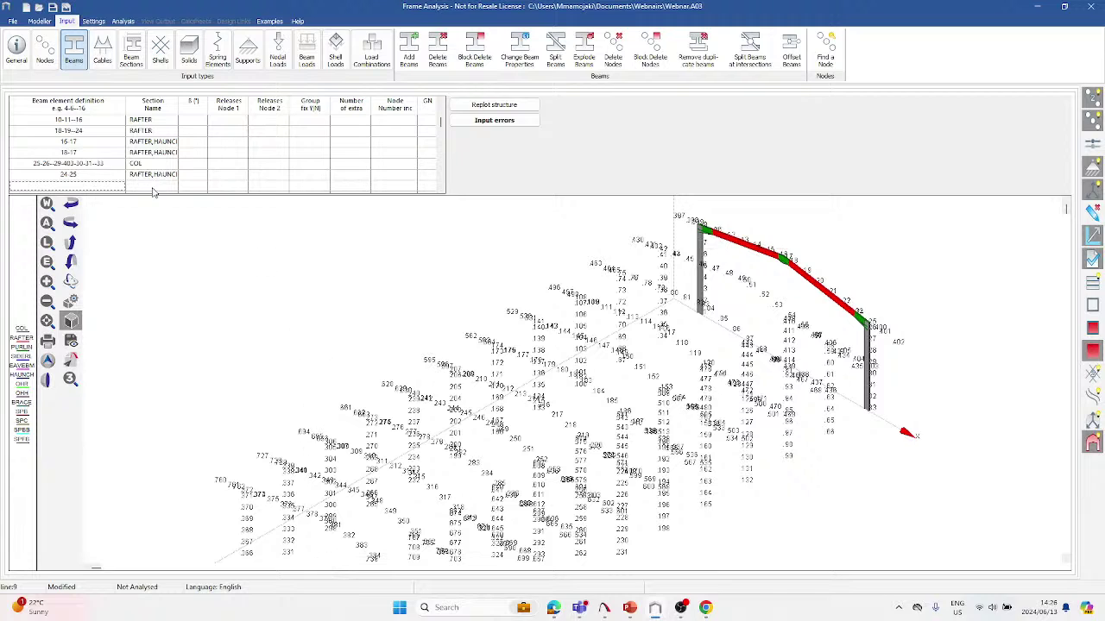
Copy the first frame's beam definitions with block B1-8, using 11 extra copies and a node number increment of 33.
{"action": "left_click", "coordinate": [85, 185]}
{"action": "type", "text": "81-8"}
{"action": "key", "text": "Tab"}
{"action": "key", "text": "Tab"}
{"action": "key", "text": "Tab"}
{"action": "key", "text": "Tab"}
{"action": "key", "text": "Tab"}
{"action": "key", "text": "Tab"}
{"action": "type", "text": "11"}
{"action": "key", "text": "Tab"}
{"action": "type", "text": "33"}
{"action": "key", "text": "Return"}
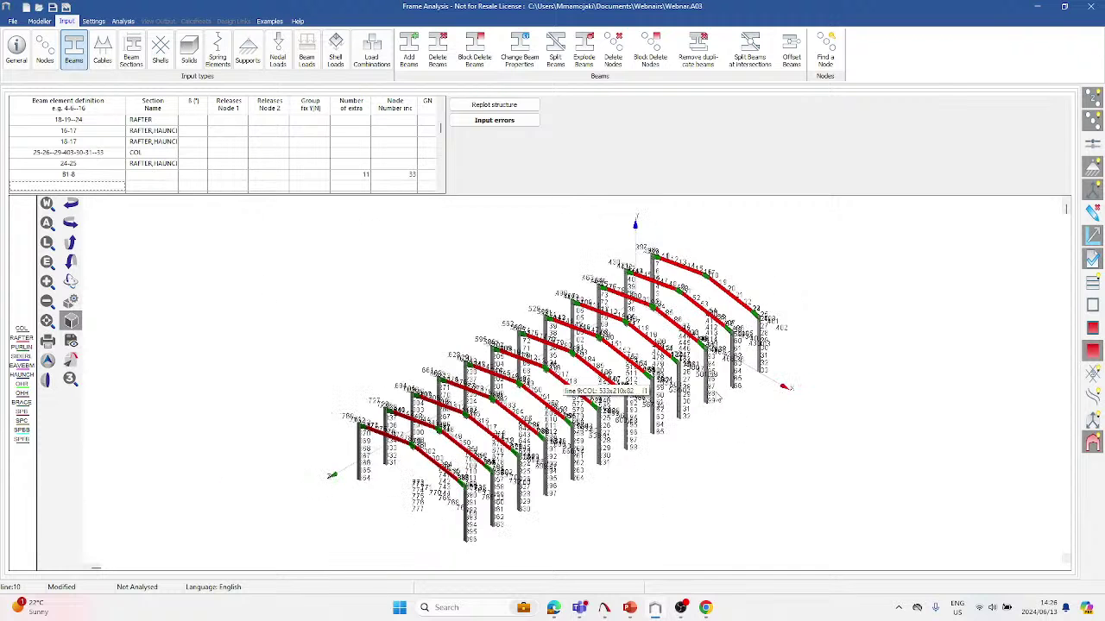
Define the first purlin line across the frames as beam elements 11-44--374 with the PURLIN section.
{"action": "scroll", "coordinate": [678, 293], "scroll_direction": "up", "scroll_amount": 3}
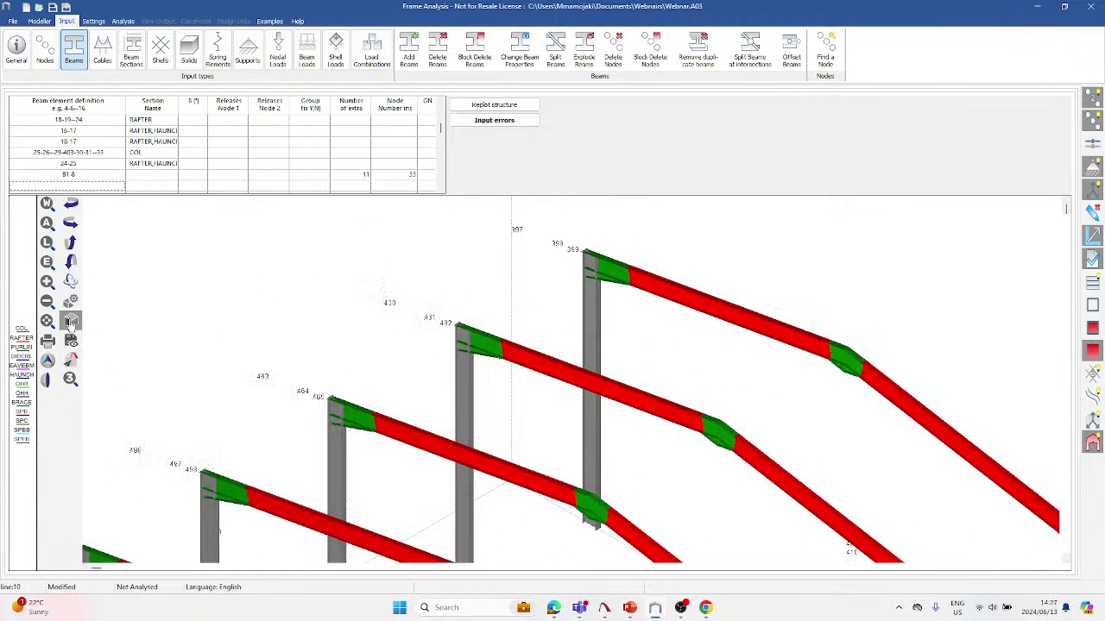
{"action": "scroll", "coordinate": [592, 248], "scroll_direction": "down", "scroll_amount": 2}
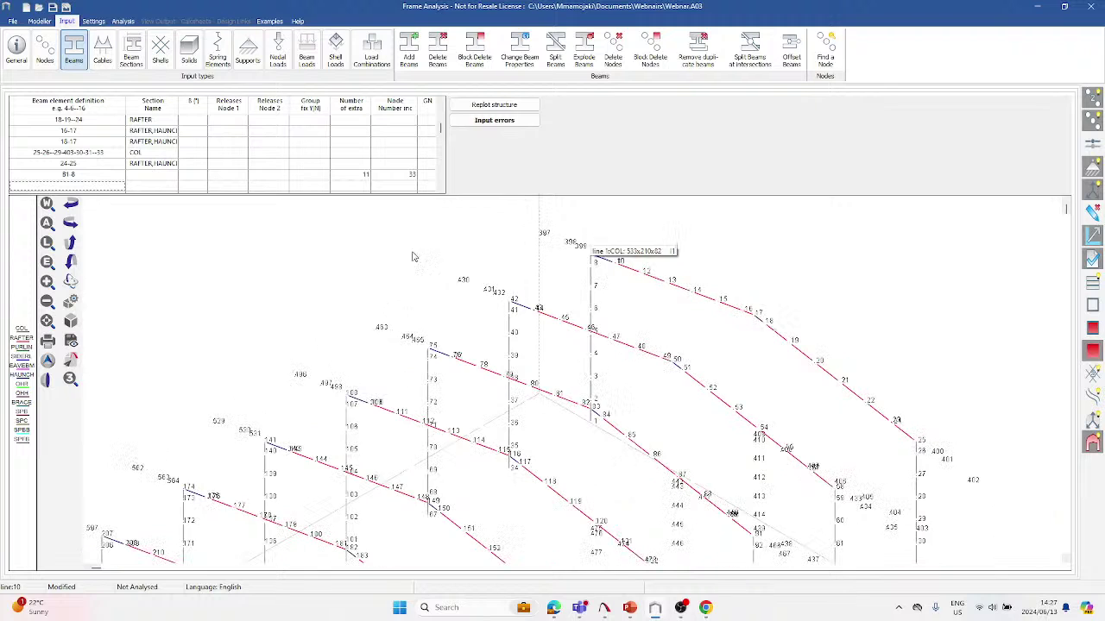
{"action": "type", "text": "9"}
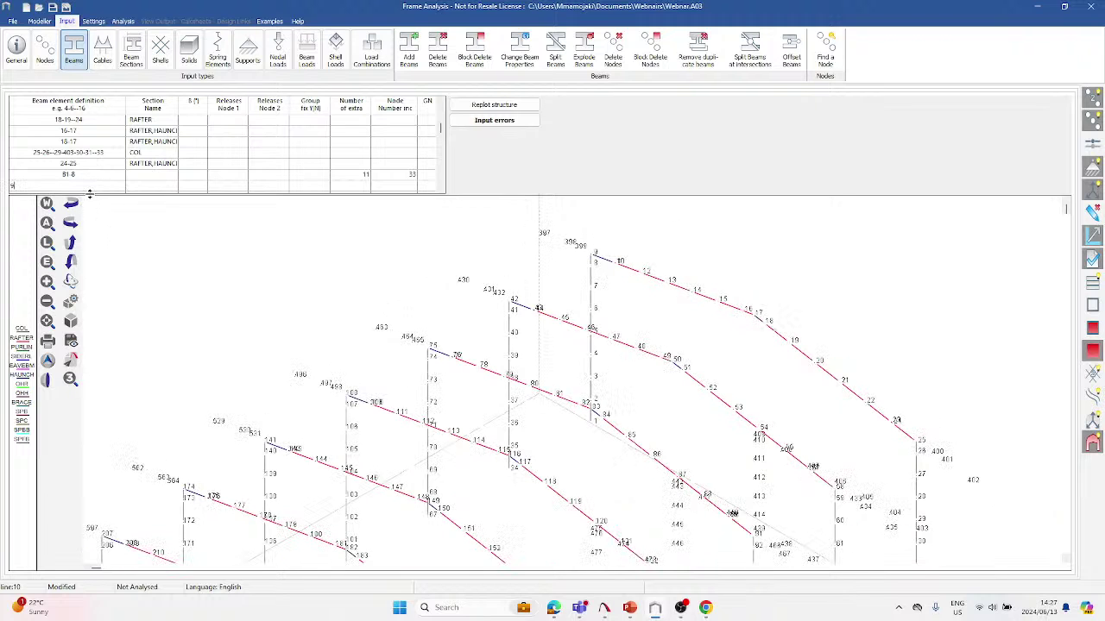
{"action": "key", "text": "BackSpace"}
{"action": "type", "text": "11-44--374"}
{"action": "key", "text": "Return"}
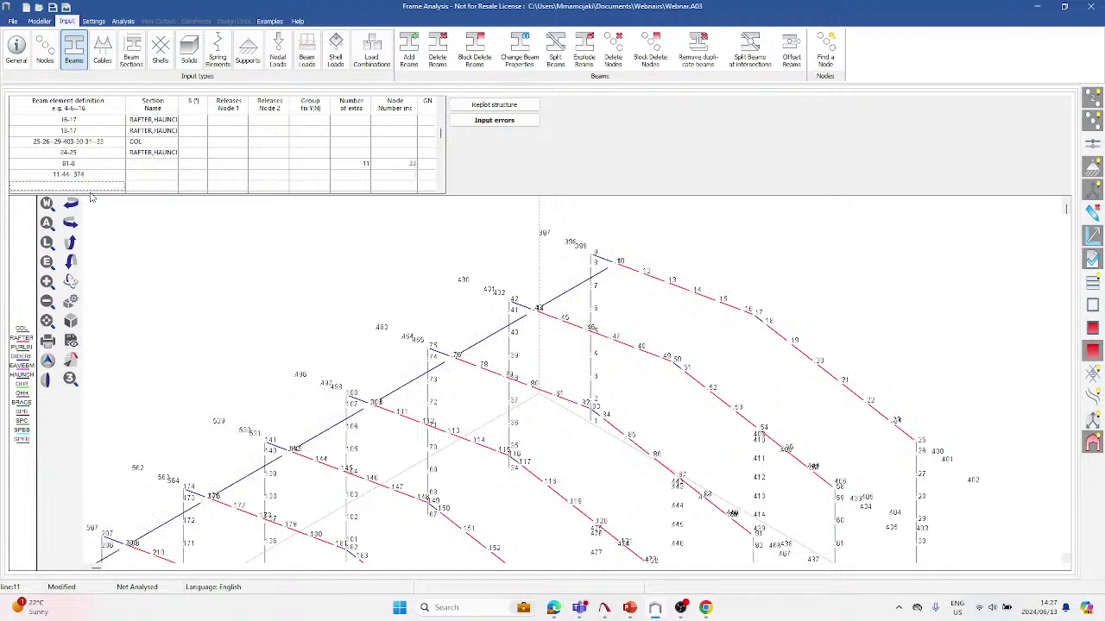
{"action": "scroll", "coordinate": [388, 328], "scroll_direction": "up", "scroll_amount": 5}
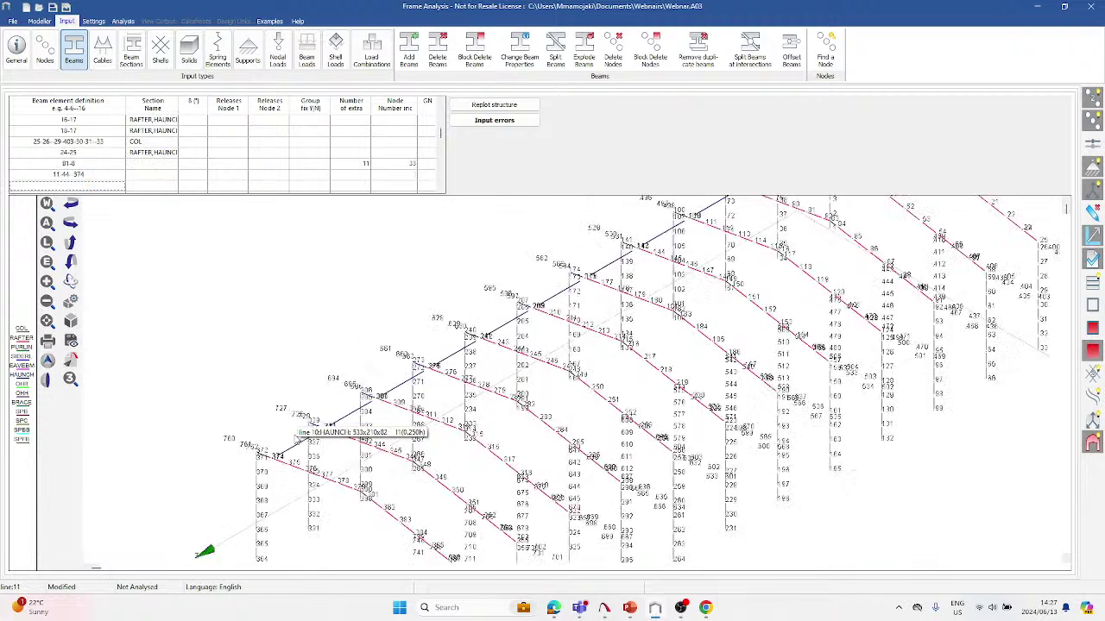
{"action": "left_click", "coordinate": [149, 178]}
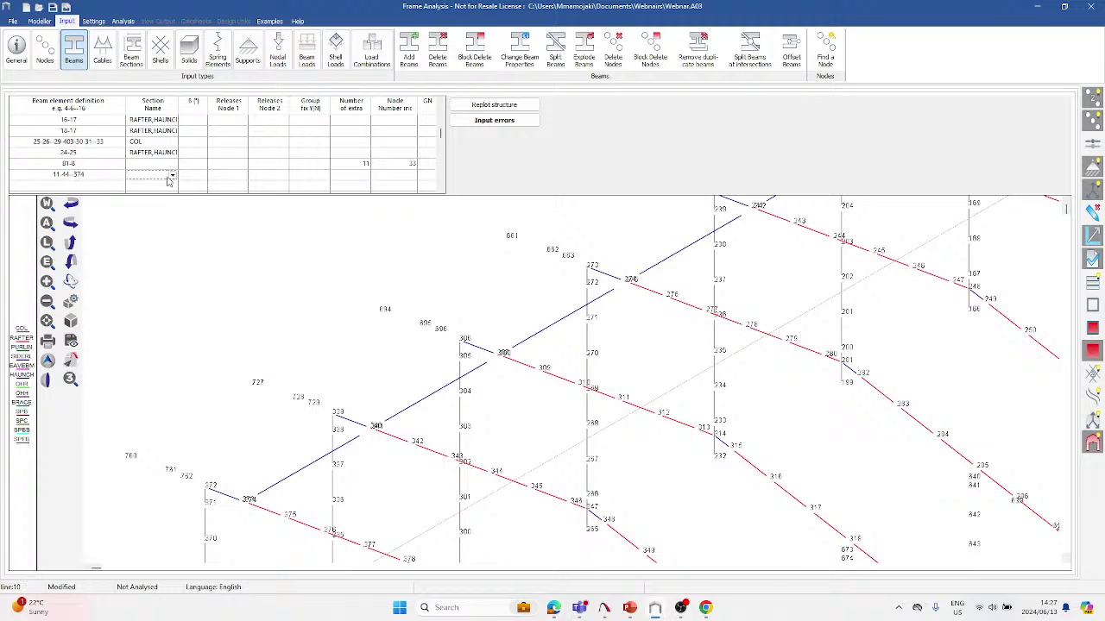
{"action": "left_click", "coordinate": [171, 175]}
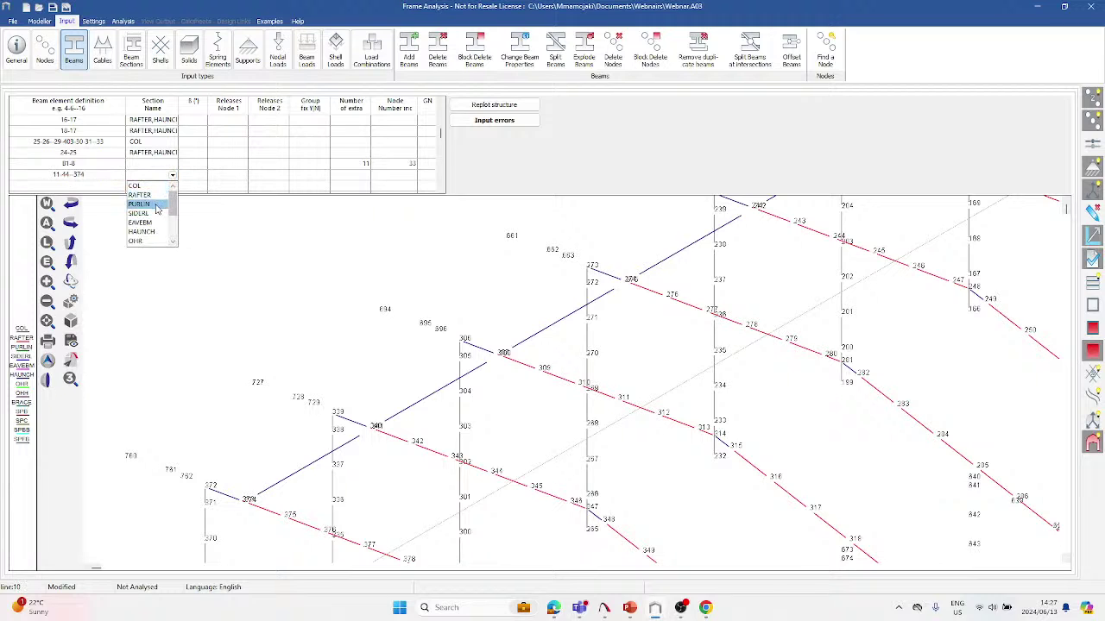
{"action": "left_click", "coordinate": [155, 204]}
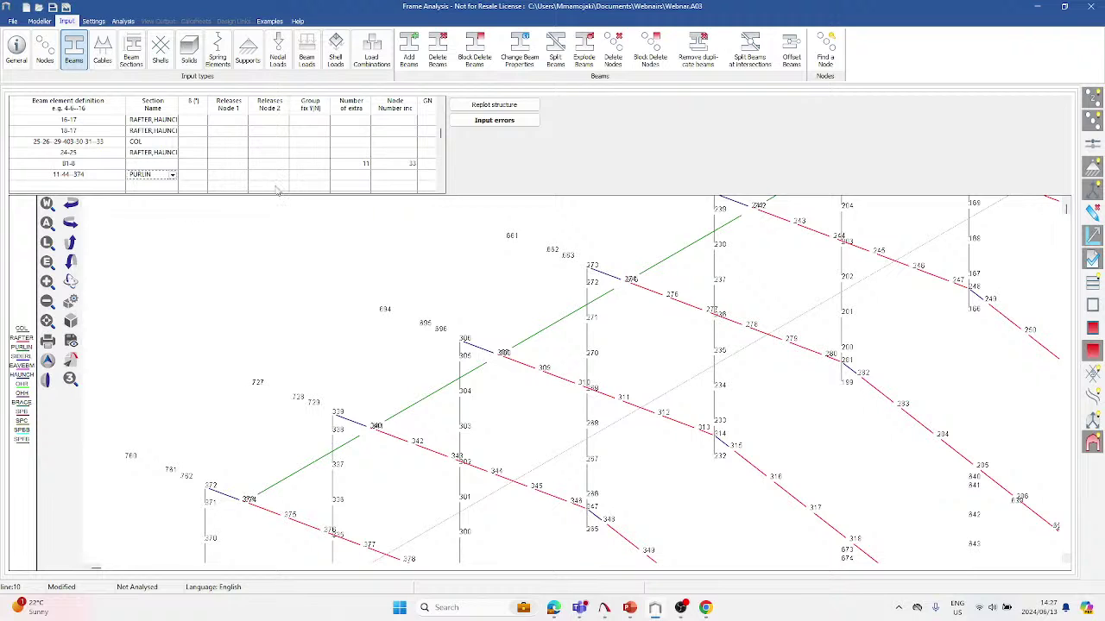
Give purlin line 11-44--374 a 10° beta angle, T releases at both nodes, and 5 extra lines at node increment 1.
{"action": "left_click", "coordinate": [200, 175]}
{"action": "type", "text": "10"}
{"action": "key", "text": "Tab"}
{"action": "type", "text": "T"}
{"action": "key", "text": "Tab"}
{"action": "type", "text": "T"}
{"action": "key", "text": "Tab"}
{"action": "key", "text": "Tab"}
{"action": "type", "text": "5"}
{"action": "type", "text": "1"}
{"action": "key", "text": "Return"}
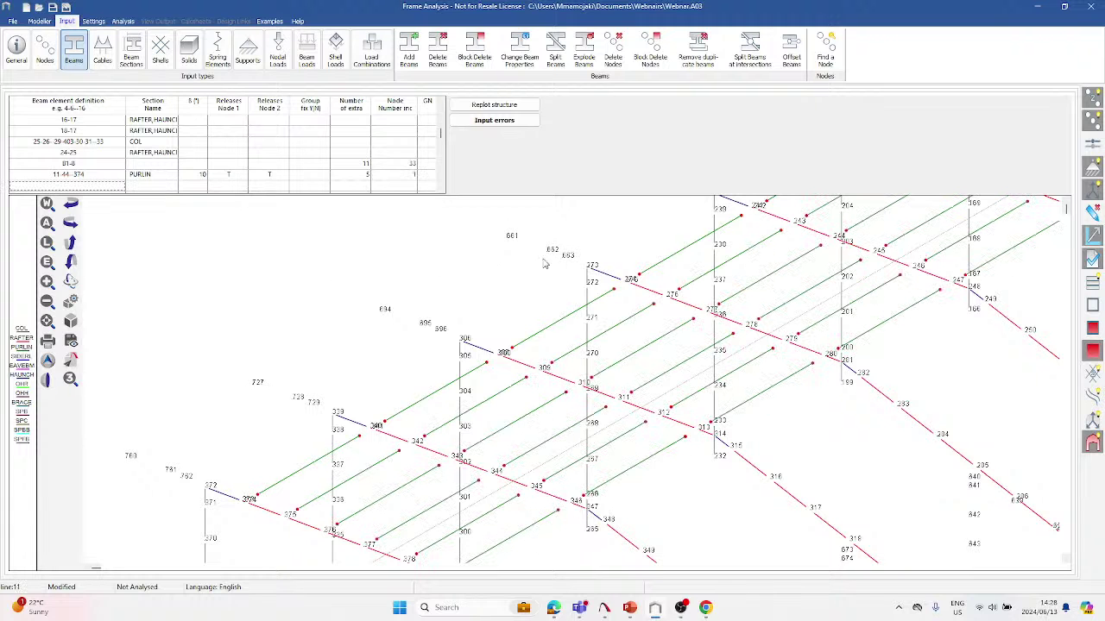
Define the first purlin line on the opposite roof slope as beam elements 18-51--381 with the PURLIN section.
{"action": "scroll", "coordinate": [458, 280], "scroll_direction": "down", "scroll_amount": 3}
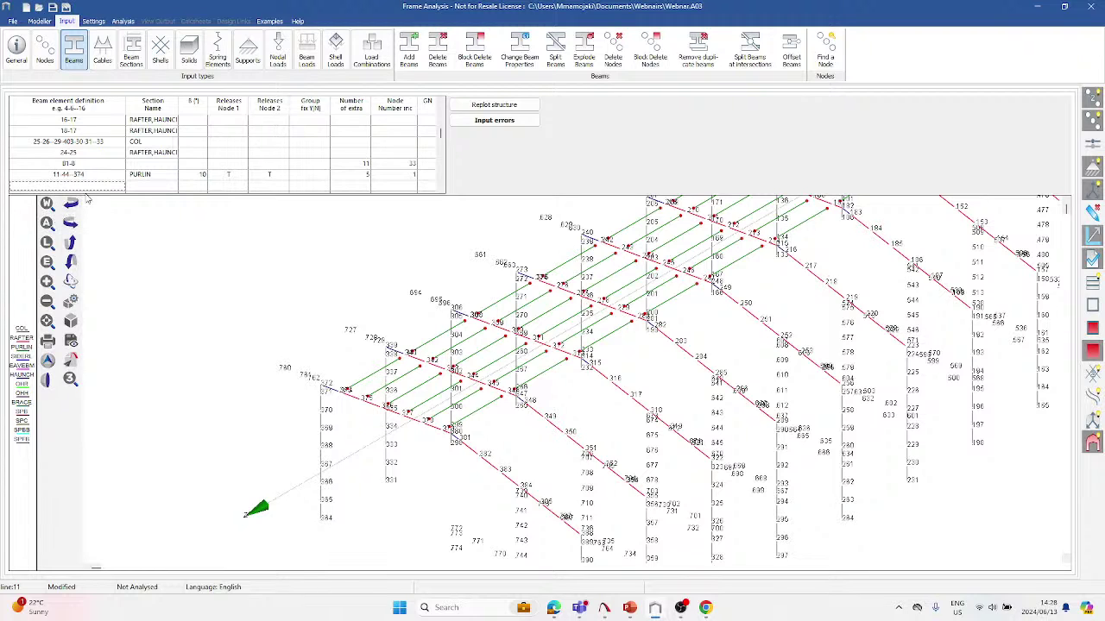
{"action": "type", "text": "18-51--381"}
{"action": "key", "text": "Return"}
{"action": "left_click", "coordinate": [147, 175]}
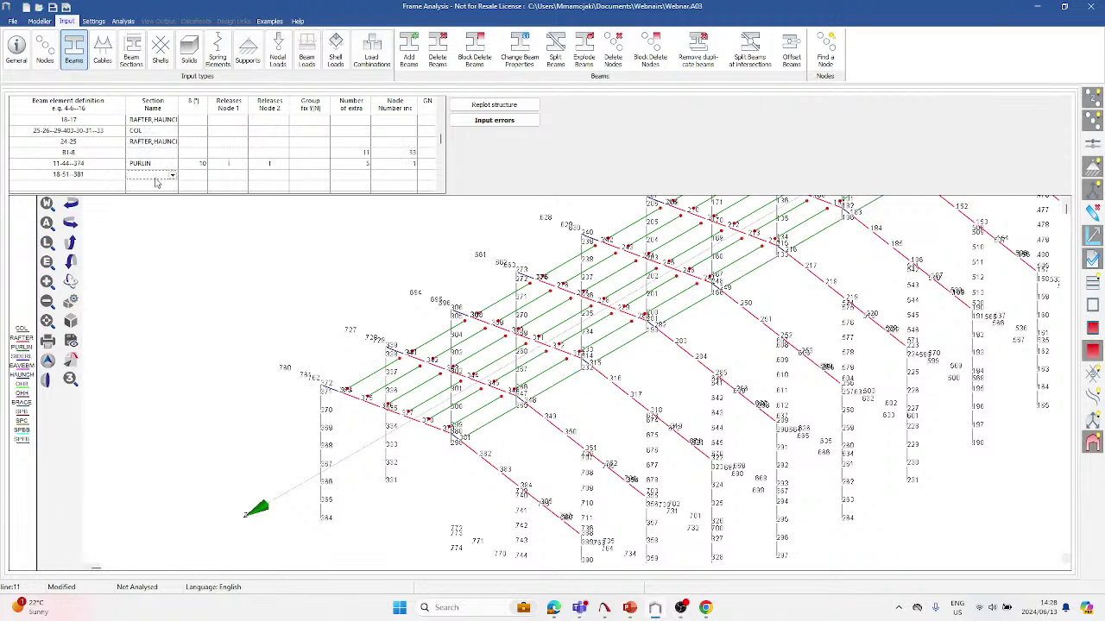
{"action": "left_click", "coordinate": [172, 176]}
{"action": "left_click", "coordinate": [151, 205]}
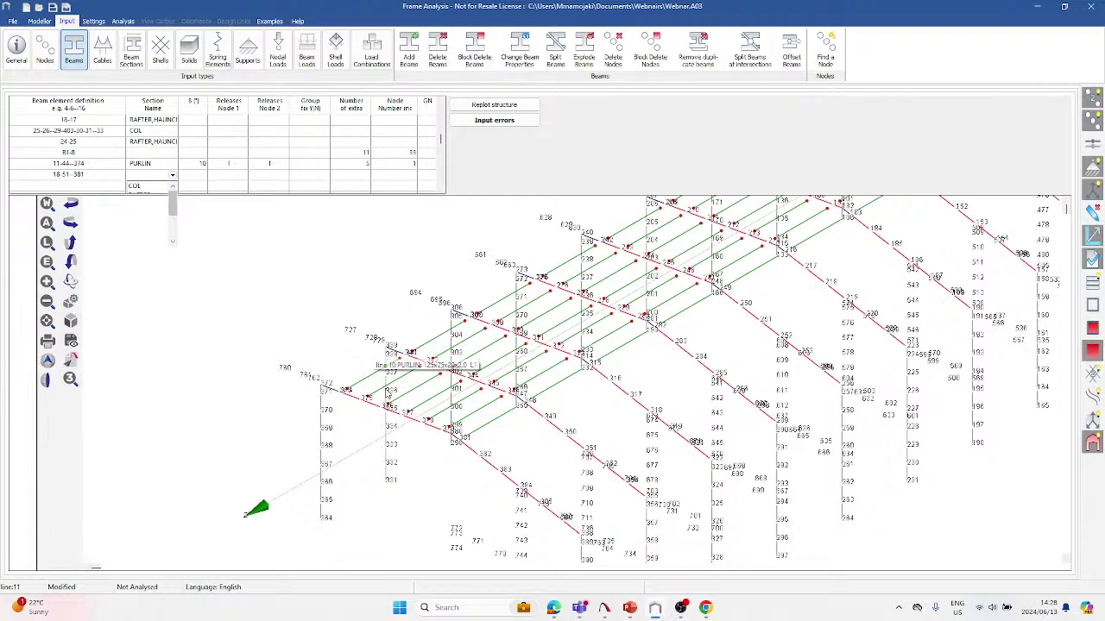
{"action": "scroll", "coordinate": [402, 421], "scroll_direction": "down", "scroll_amount": 3}
{"action": "scroll", "coordinate": [403, 421], "scroll_direction": "up", "scroll_amount": 4}
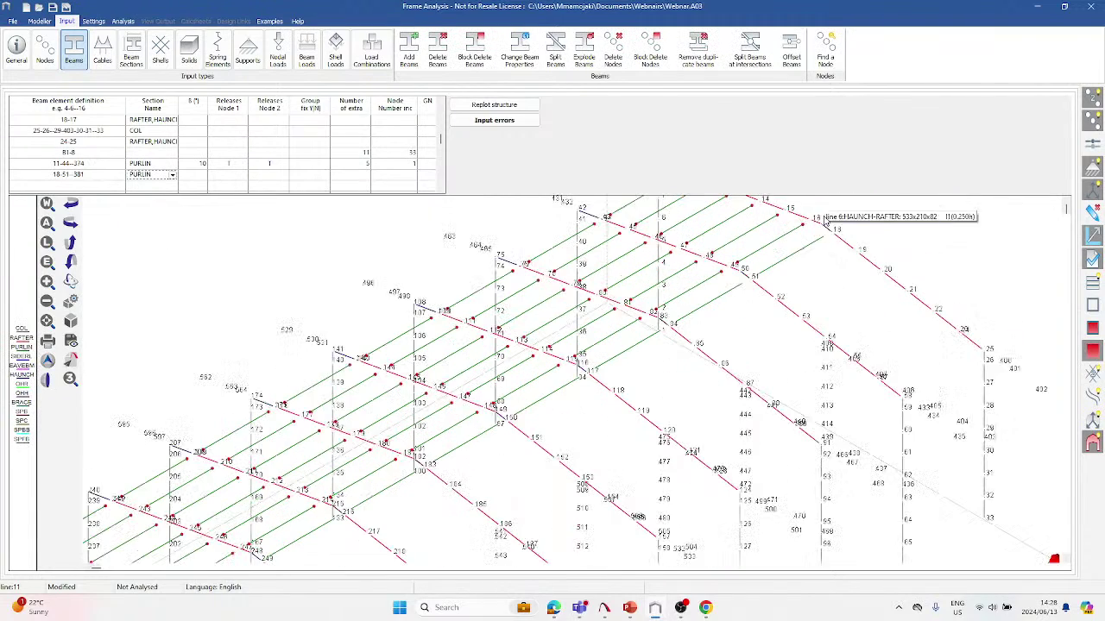
Give purlin line 18-51--381 a -10° beta angle, T releases at both nodes, and 5 extra lines at node increment 1.
{"action": "left_click", "coordinate": [195, 176]}
{"action": "type", "text": "10"}
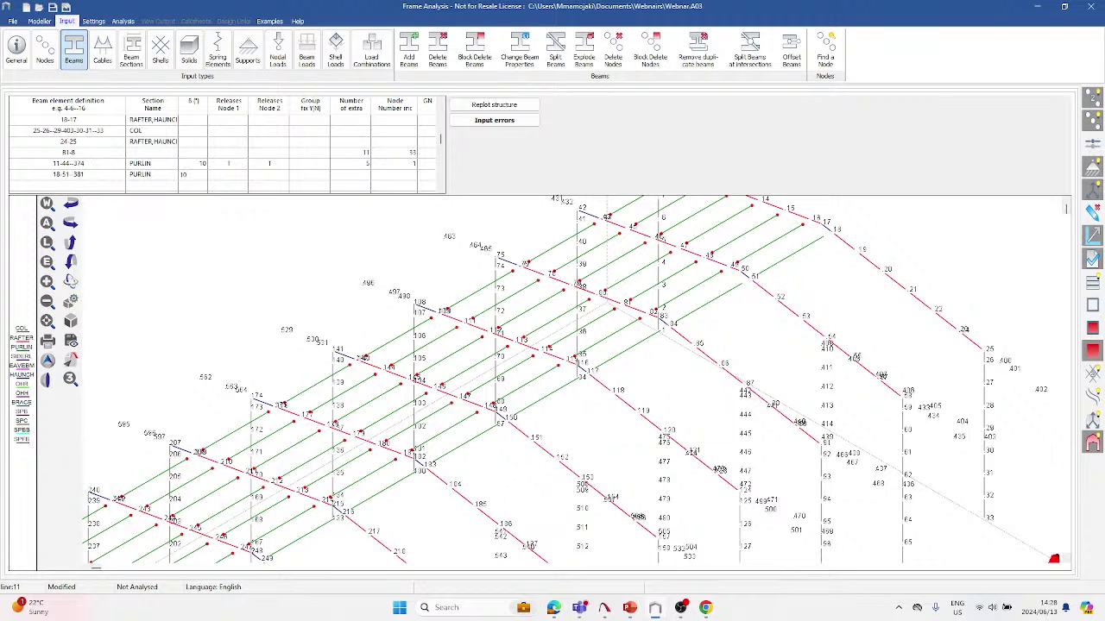
{"action": "key", "text": "BackSpace"}
{"action": "type", "text": "10"}
{"action": "key", "text": "Tab"}
{"action": "type", "text": "1"}
{"action": "key", "text": "Tab"}
{"action": "type", "text": "T"}
{"action": "key", "text": "Tab"}
{"action": "key", "text": "Tab"}
{"action": "type", "text": "5"}
{"action": "key", "text": "Return"}
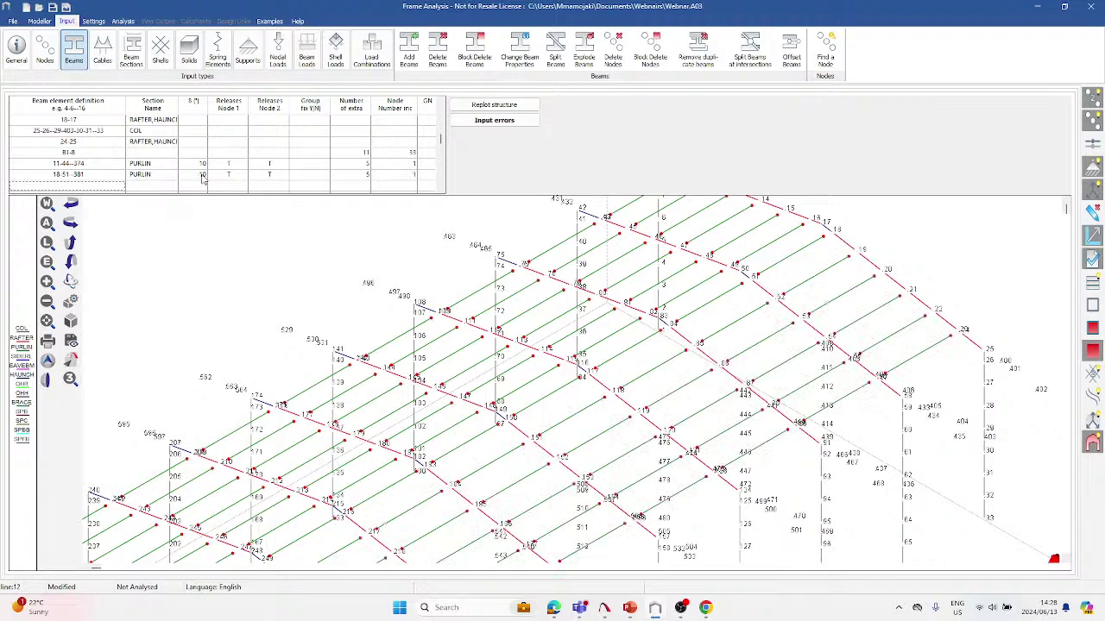
Define the first side rail line across the frames as beam elements 2-35--365 with the SIDERL section.
{"action": "scroll", "coordinate": [414, 413], "scroll_direction": "down", "scroll_amount": 5}
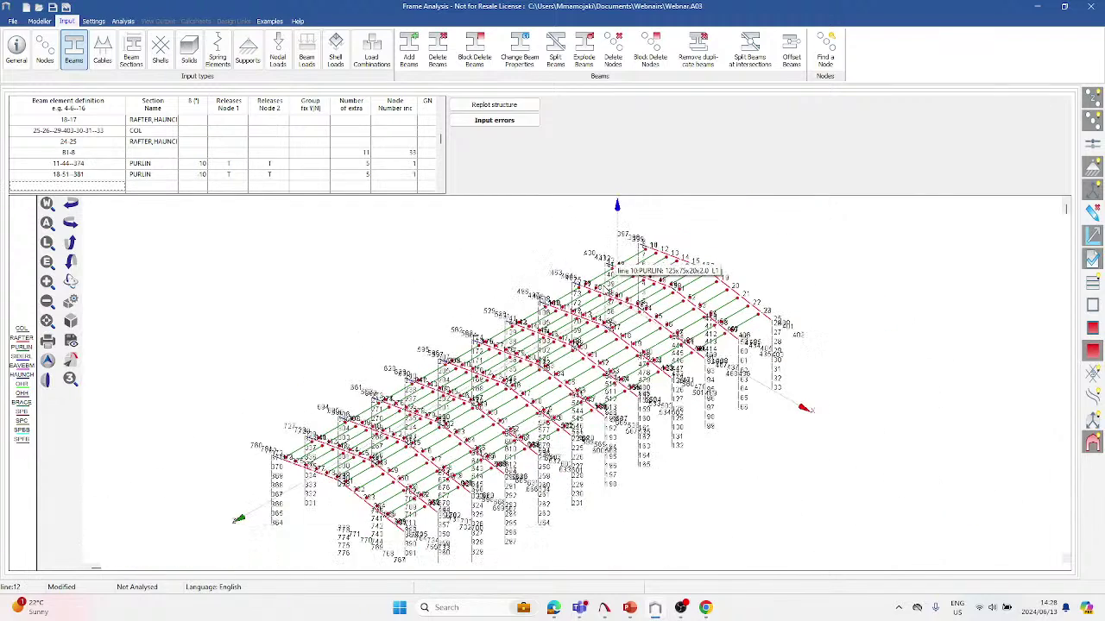
{"action": "middle_click_drag", "start_coordinate": [200, 353], "coordinate": [202, 308]}
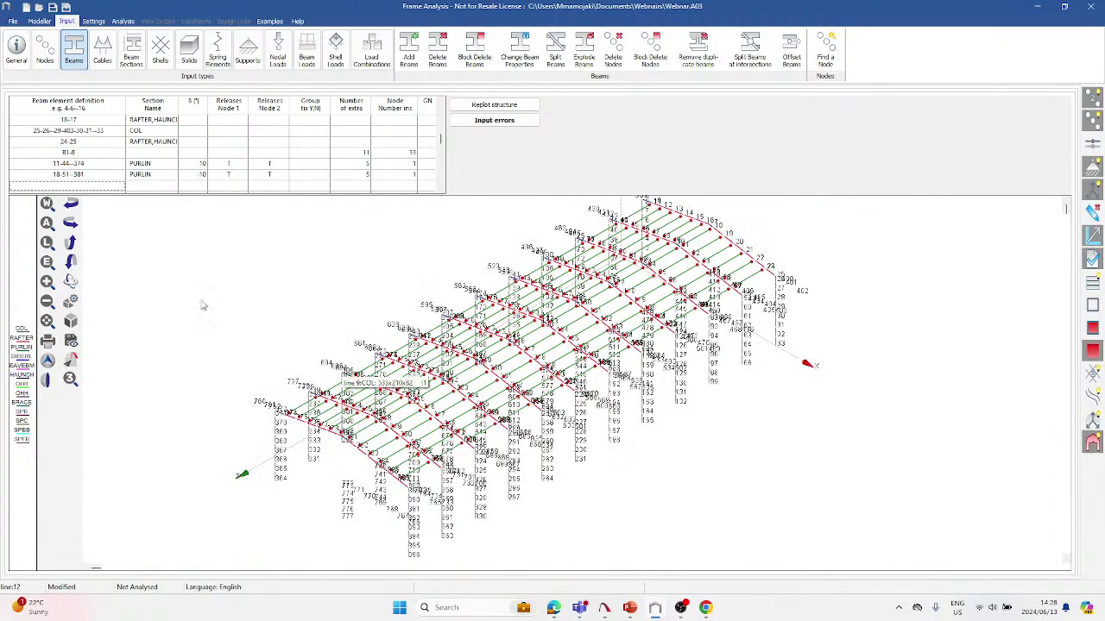
{"action": "type", "text": "2"}
{"action": "left_click", "coordinate": [81, 202]}
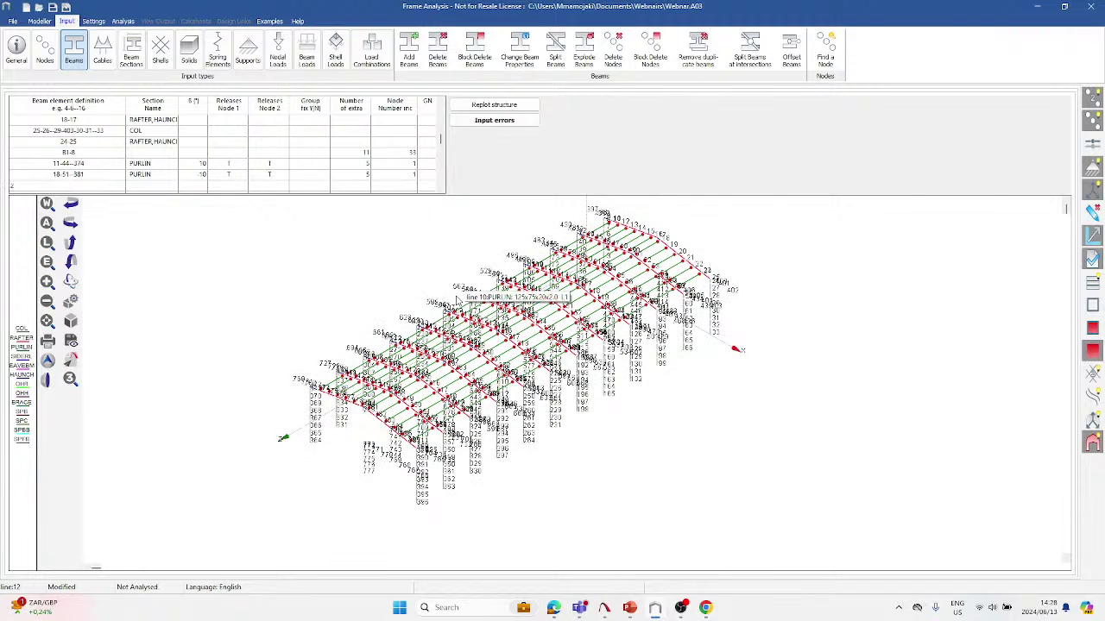
{"action": "left_click_drag", "start_coordinate": [609, 422], "coordinate": [387, 339]}
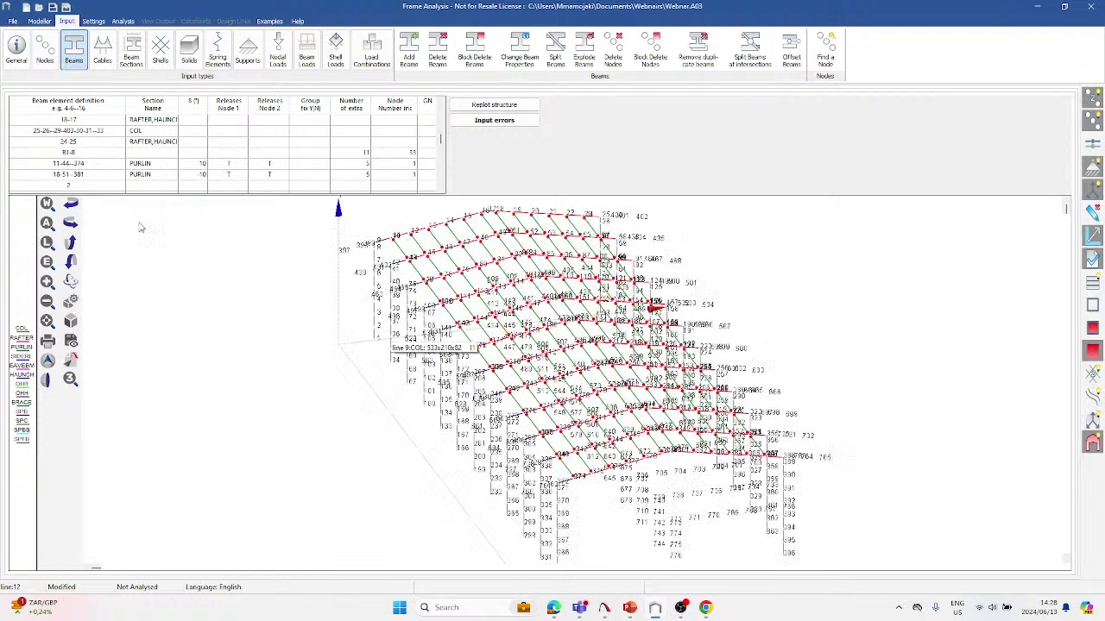
{"action": "left_click", "coordinate": [93, 188]}
{"action": "left_click", "coordinate": [93, 185]}
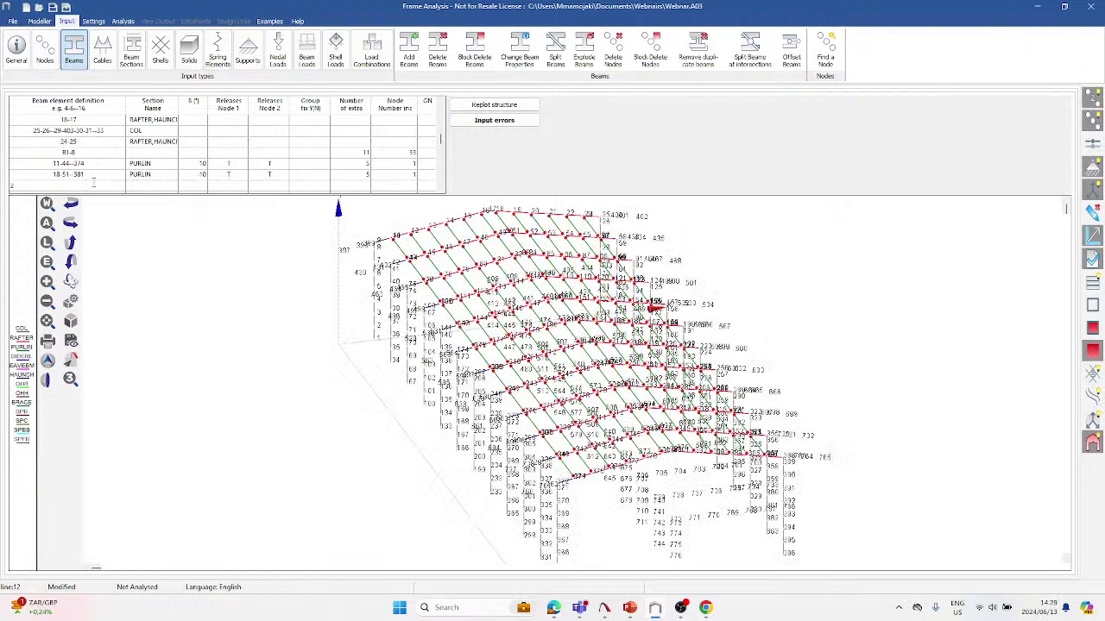
{"action": "type", "text": "-35--365"}
{"action": "key", "text": "Tab"}
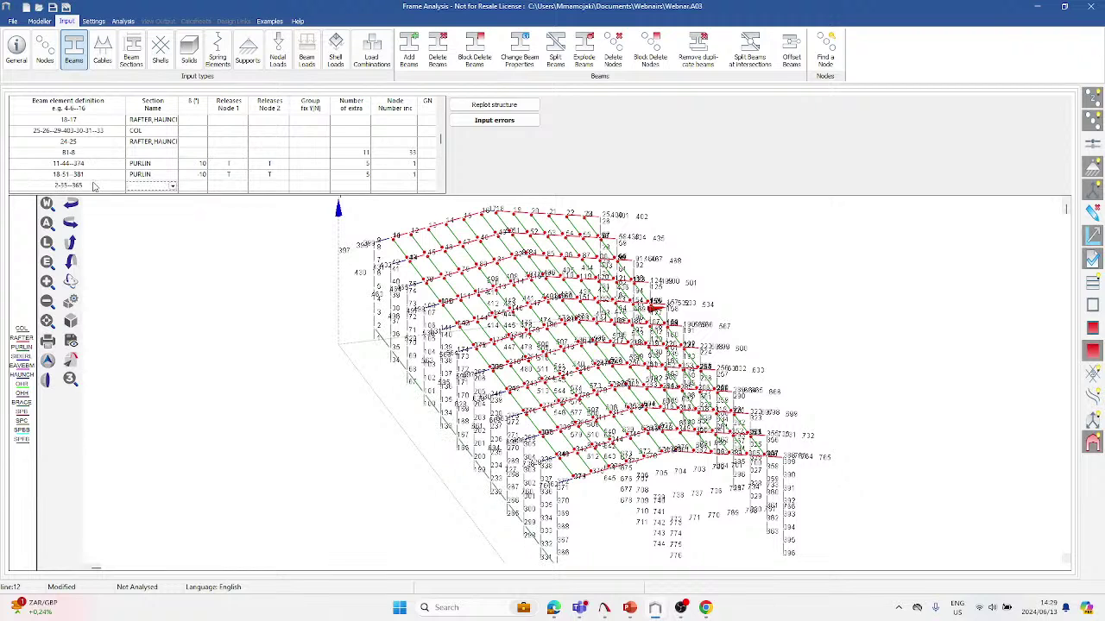
{"action": "left_click", "coordinate": [173, 187]}
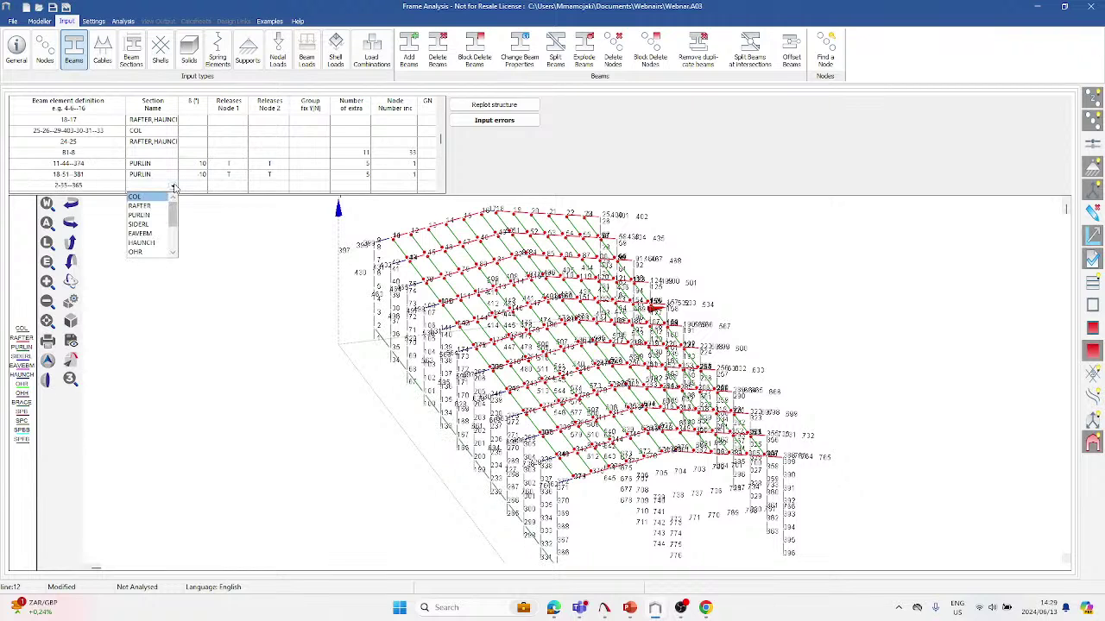
{"action": "left_click", "coordinate": [147, 227]}
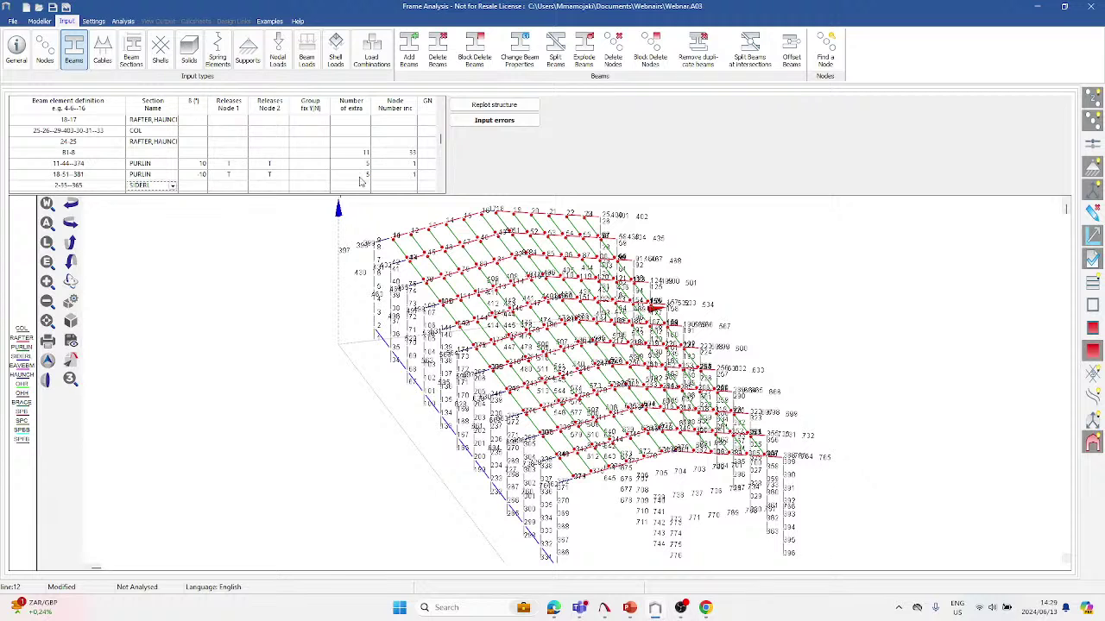
Give side rail line 2-35--365 a -90° beta angle, T releases at both nodes, and 6 extra lines at node increment 1.
{"action": "left_click", "coordinate": [192, 186]}
{"action": "type", "text": "-90"}
{"action": "key", "text": "Tab"}
{"action": "type", "text": "T"}
{"action": "key", "text": "Tab"}
{"action": "type", "text": "T"}
{"action": "key", "text": "Tab"}
{"action": "key", "text": "Tab"}
{"action": "type", "text": "6"}
{"action": "scroll", "coordinate": [376, 232], "scroll_direction": "up", "scroll_amount": 2}
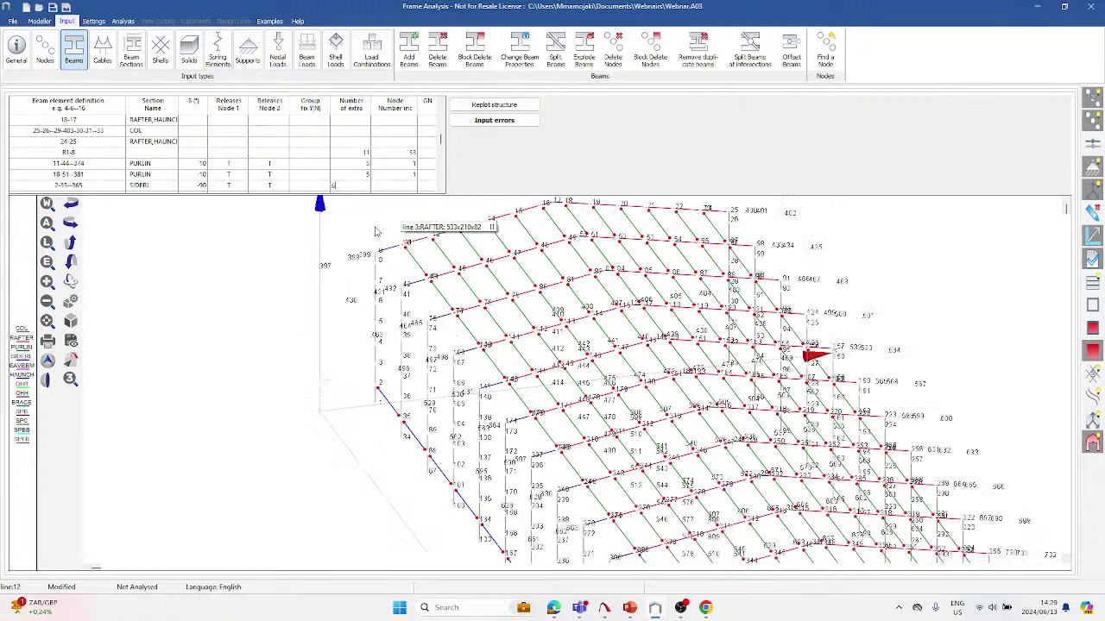
{"action": "scroll", "coordinate": [375, 231], "scroll_direction": "up", "scroll_amount": 1}
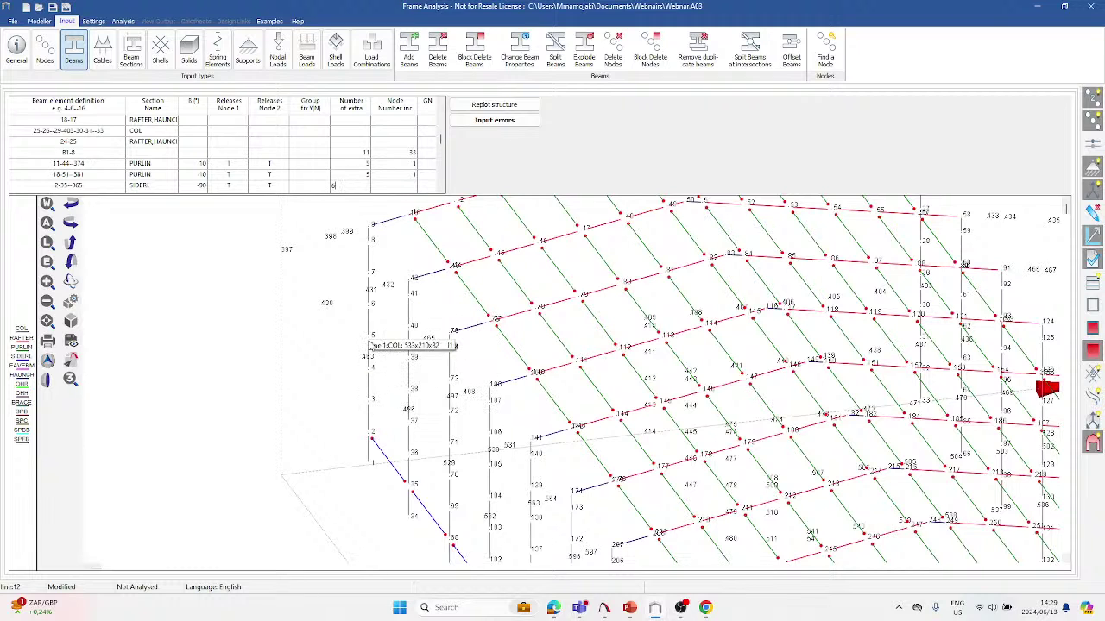
{"action": "left_click", "coordinate": [399, 189]}
{"action": "key", "text": "Return"}
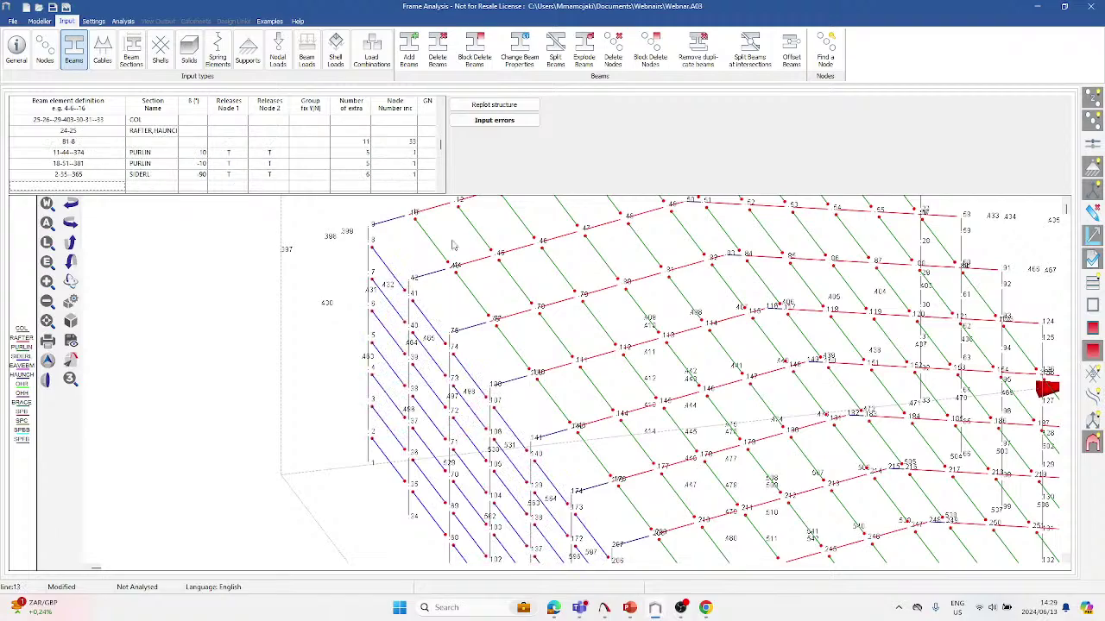
Define the first side rail line on the opposite wall as beam elements 26-59--389 with the SIDERL section.
{"action": "scroll", "coordinate": [457, 446], "scroll_direction": "down", "scroll_amount": 5}
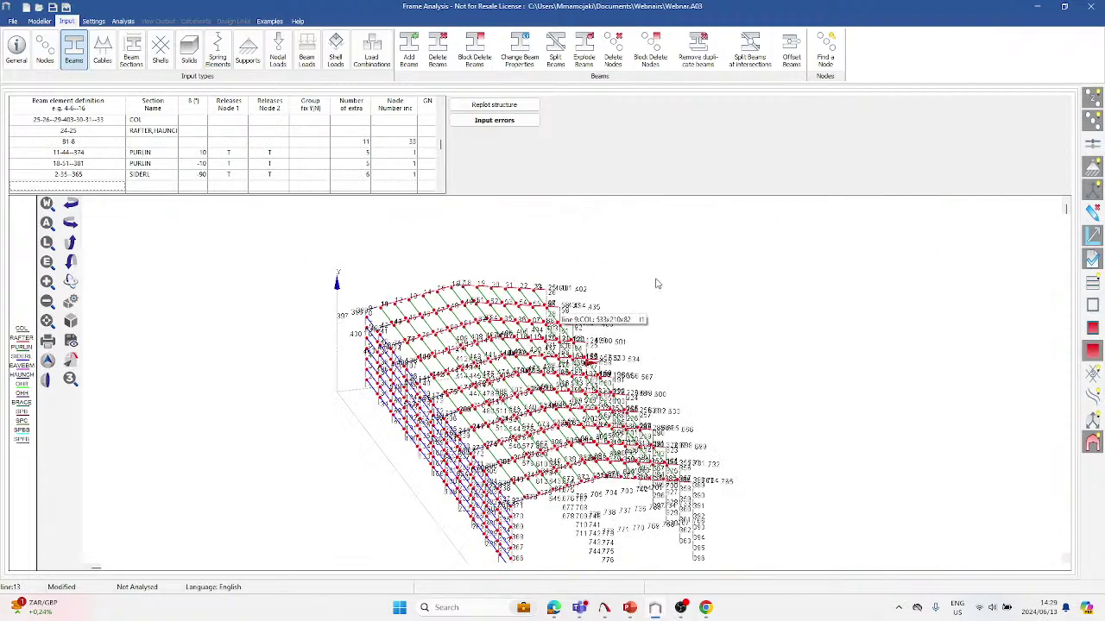
{"action": "middle_click_drag", "start_coordinate": [766, 345], "coordinate": [190, 244]}
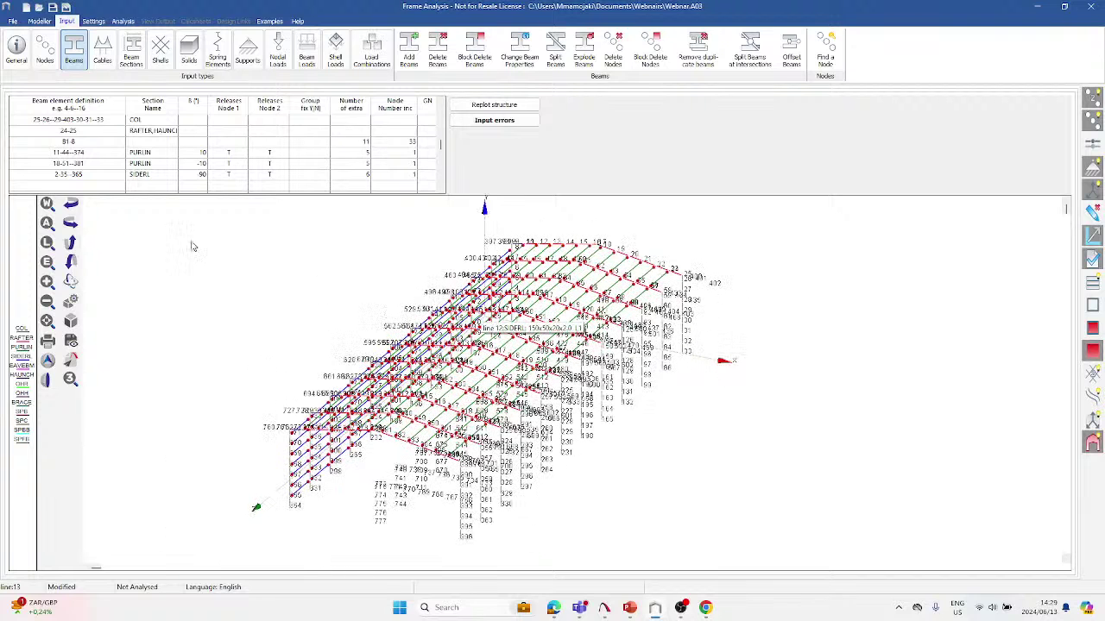
{"action": "left_click", "coordinate": [101, 188]}
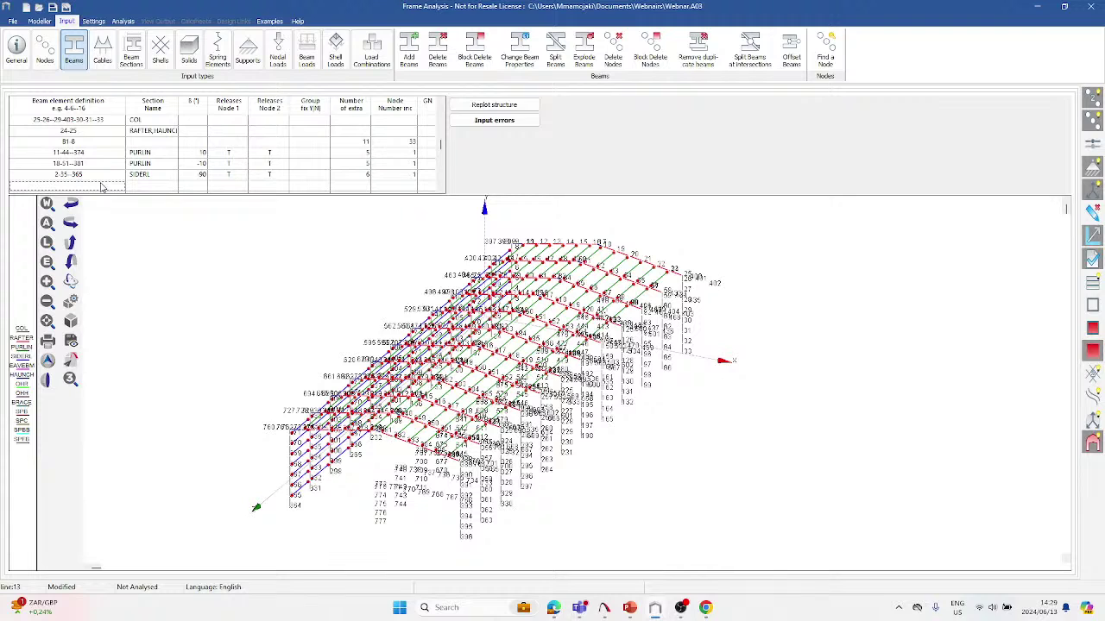
{"action": "type", "text": "26-59--389"}
{"action": "key", "text": "Tab"}
{"action": "left_click", "coordinate": [173, 186]}
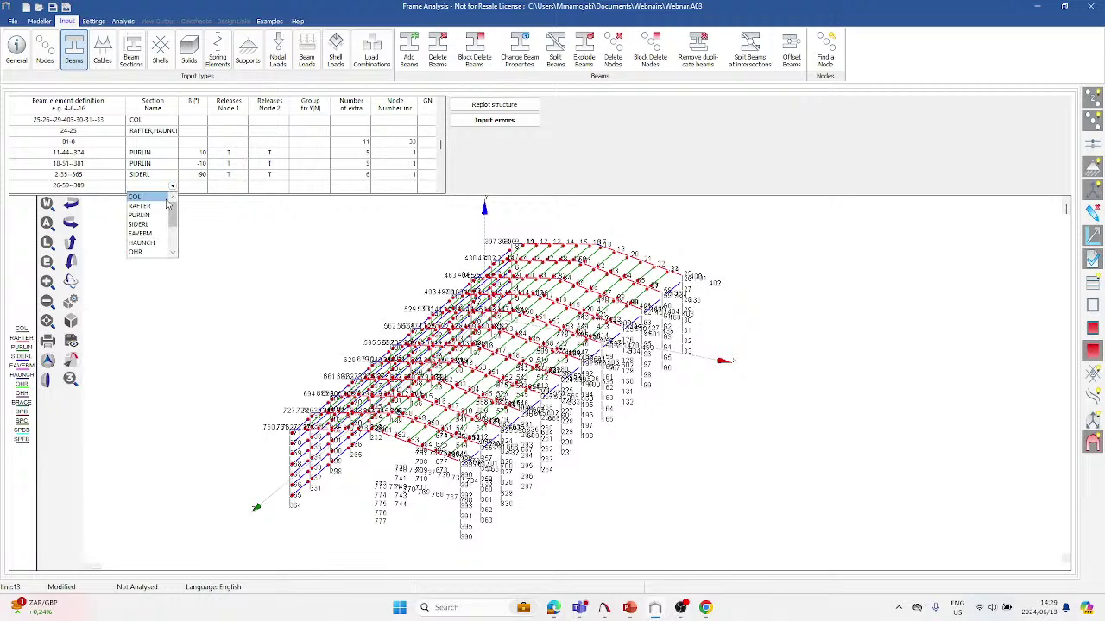
{"action": "left_click", "coordinate": [157, 225]}
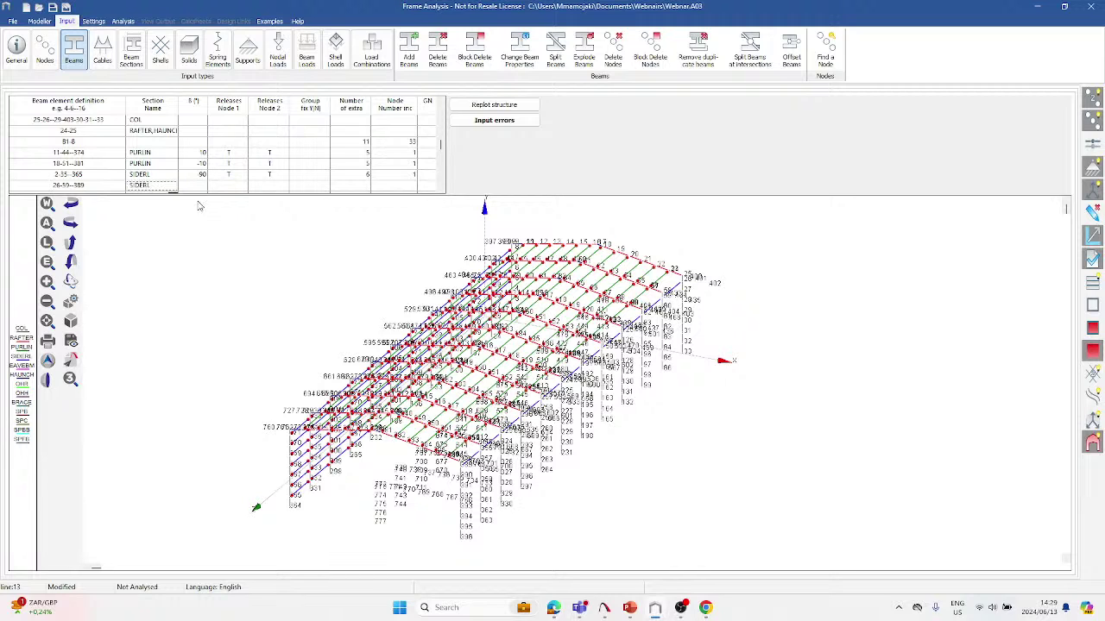
Give side rail line 26-59--389 a 90° beta angle, T releases at both nodes, and 6 extra lines at node increment 1.
{"action": "key", "text": "Tab"}
{"action": "type", "text": "90"}
{"action": "key", "text": "Tab"}
{"action": "type", "text": "T"}
{"action": "key", "text": "Tab"}
{"action": "type", "text": "T"}
{"action": "key", "text": "Tab"}
{"action": "key", "text": "Tab"}
{"action": "type", "text": "6"}
{"action": "key", "text": "Tab"}
{"action": "type", "text": "1"}
{"action": "key", "text": "Return"}
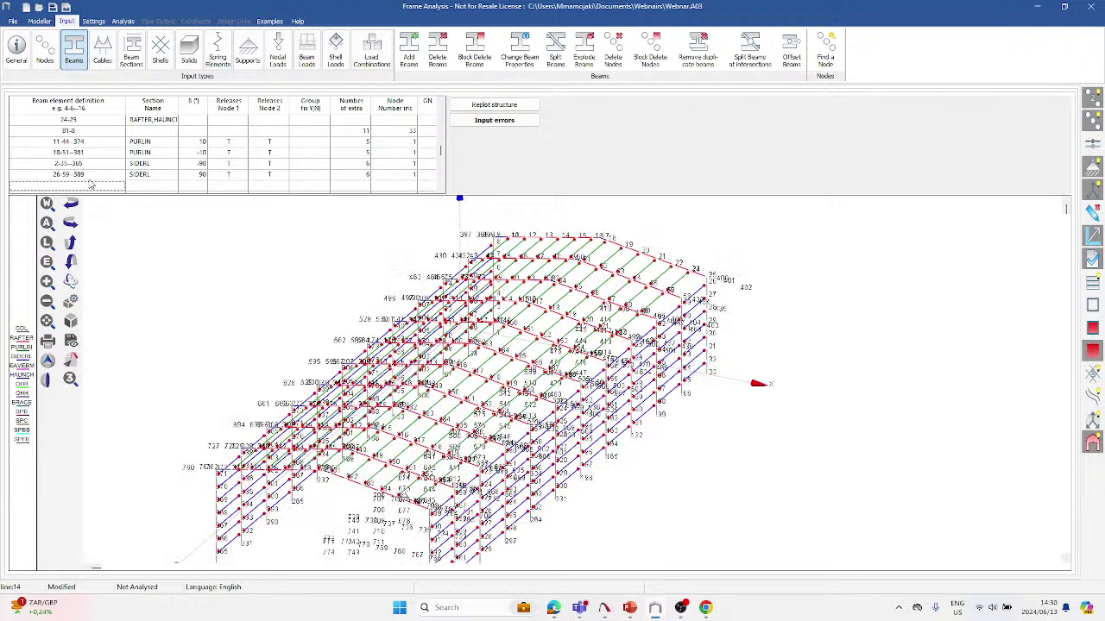
Define the eaves beam line across the frames as beam elements 25-58--388 with the EAVEBM section.
{"action": "scroll", "coordinate": [697, 297], "scroll_direction": "up", "scroll_amount": 3}
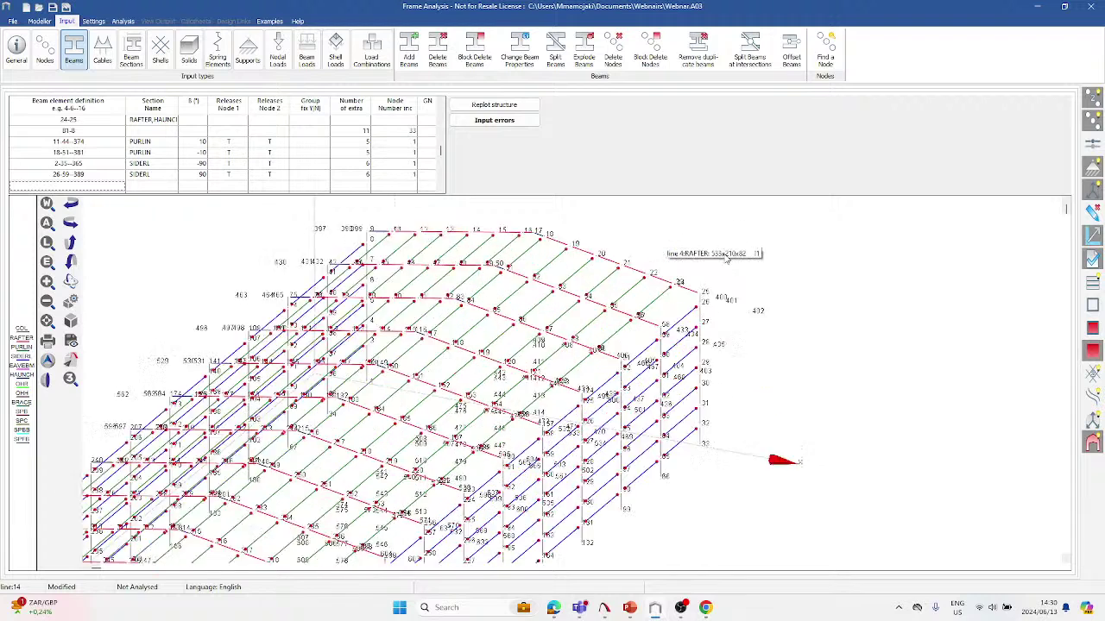
{"action": "scroll", "coordinate": [697, 297], "scroll_direction": "down", "scroll_amount": 2}
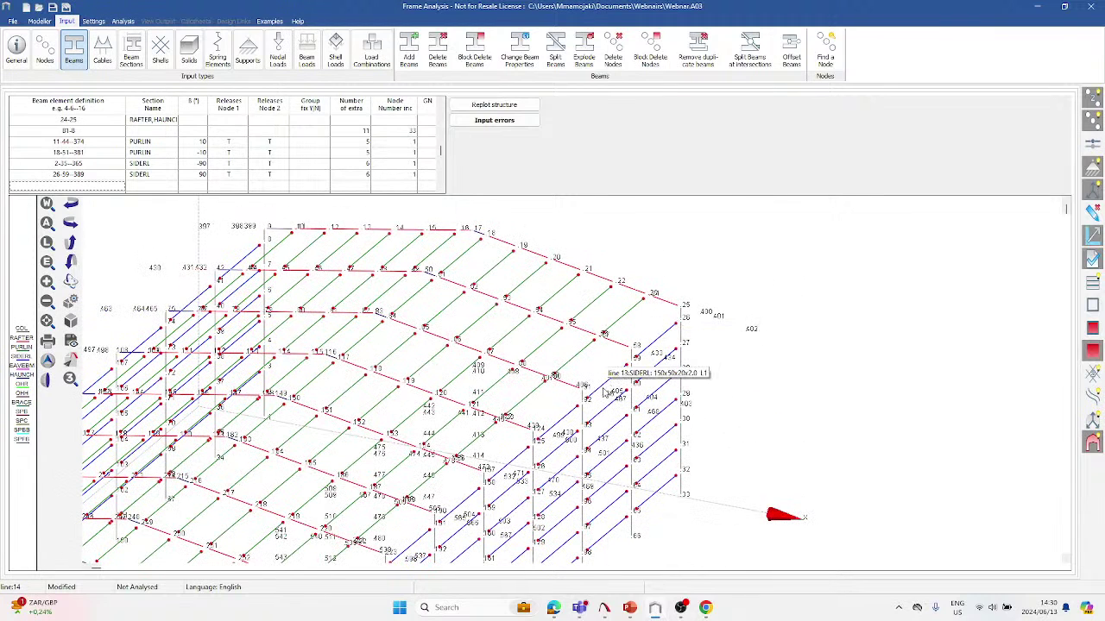
{"action": "left_click", "coordinate": [212, 267]}
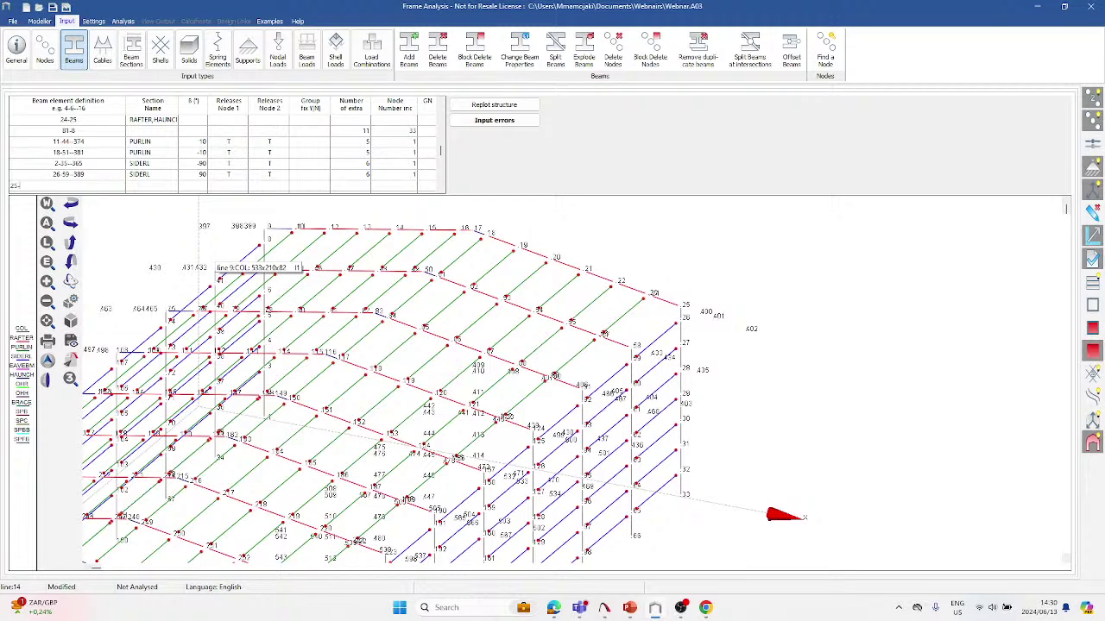
{"action": "type", "text": "58-"}
{"action": "scroll", "coordinate": [116, 501], "scroll_direction": "down", "scroll_amount": 3}
{"action": "scroll", "coordinate": [133, 463], "scroll_direction": "up", "scroll_amount": 5}
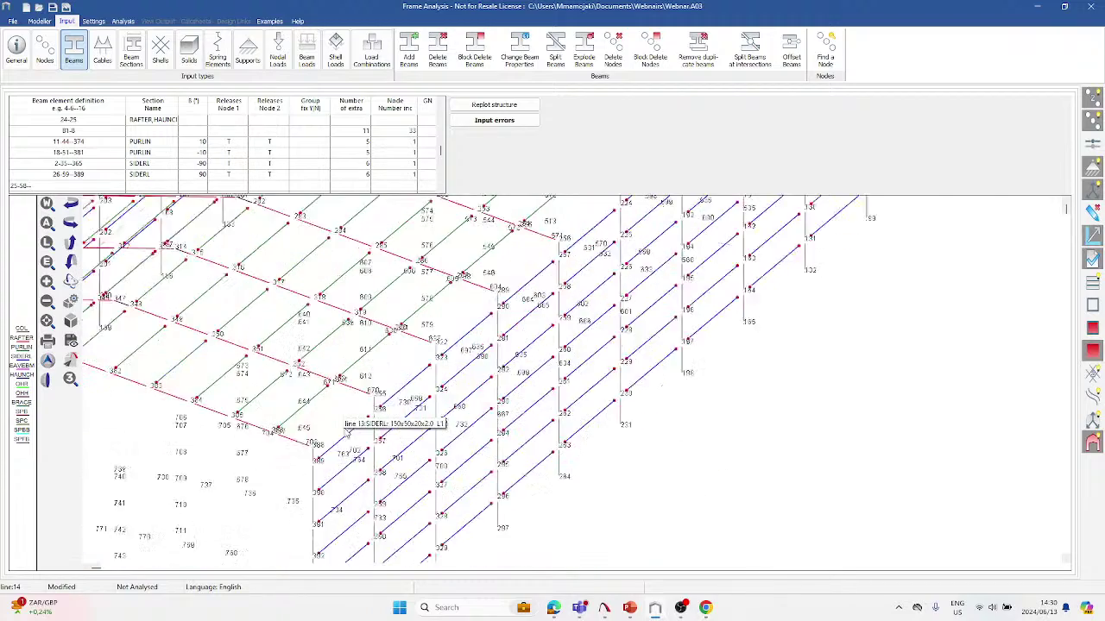
{"action": "scroll", "coordinate": [347, 434], "scroll_direction": "up", "scroll_amount": 2}
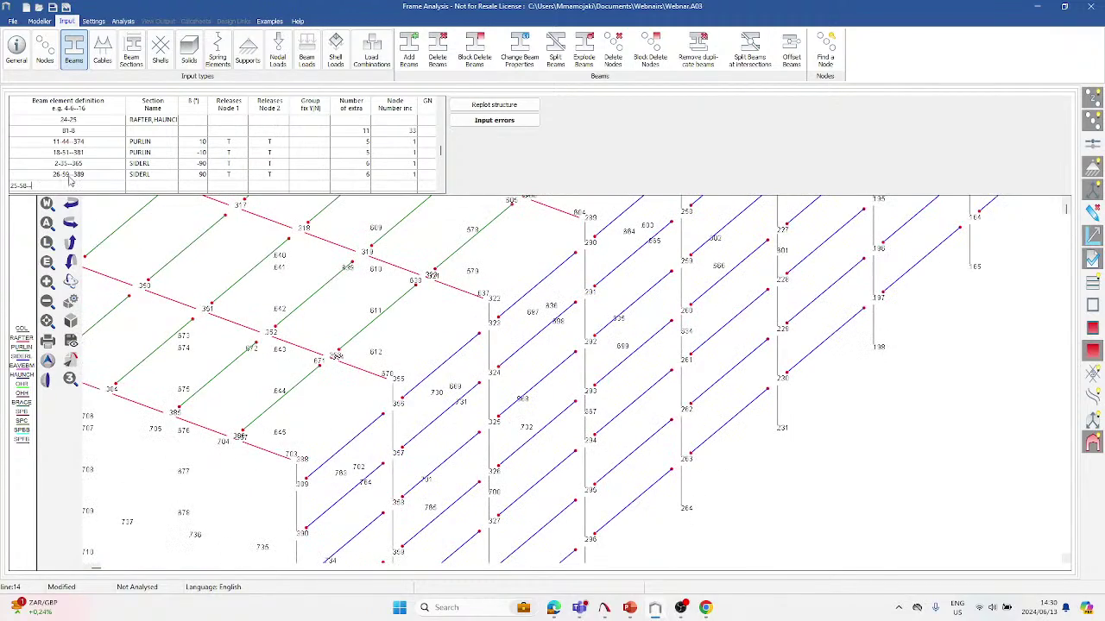
{"action": "type", "text": "--380"}
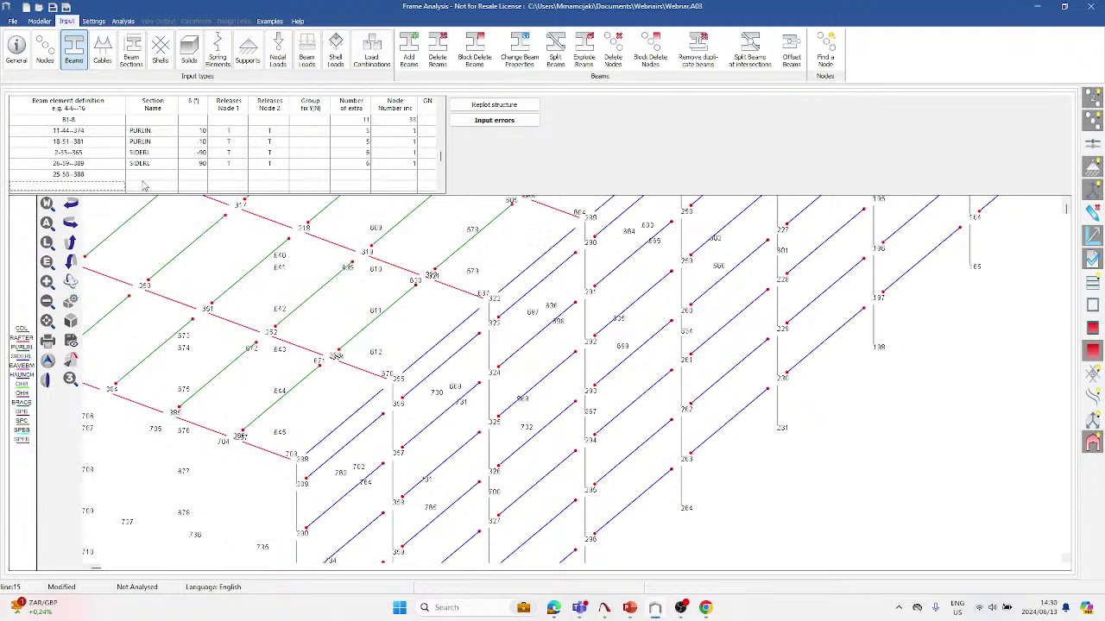
{"action": "key", "text": "Tab"}
{"action": "left_click", "coordinate": [173, 175]}
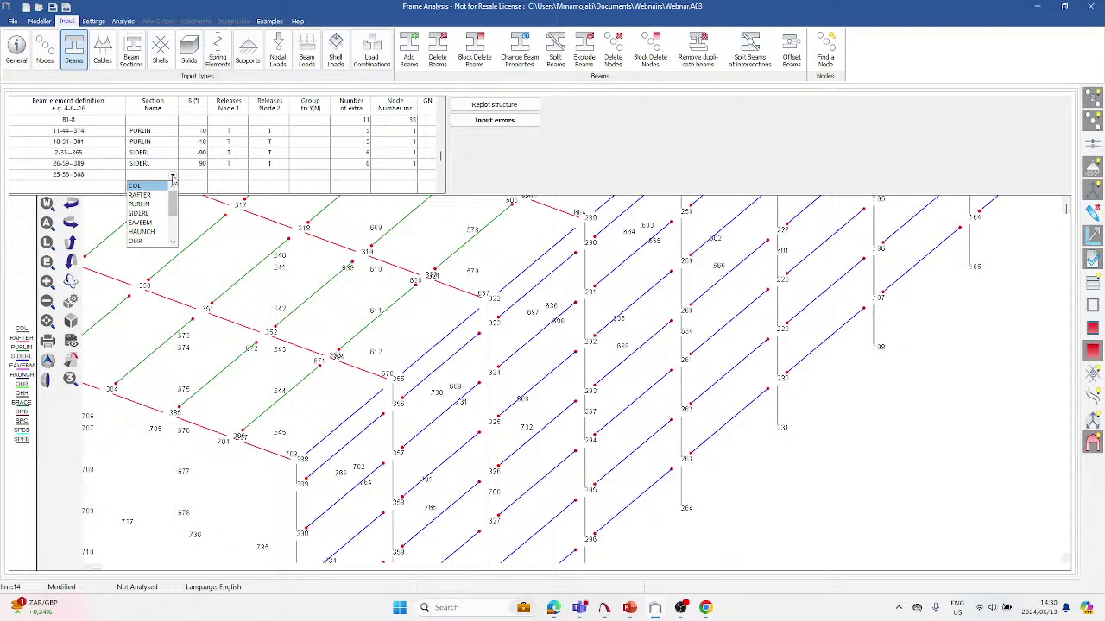
{"action": "left_click", "coordinate": [149, 222]}
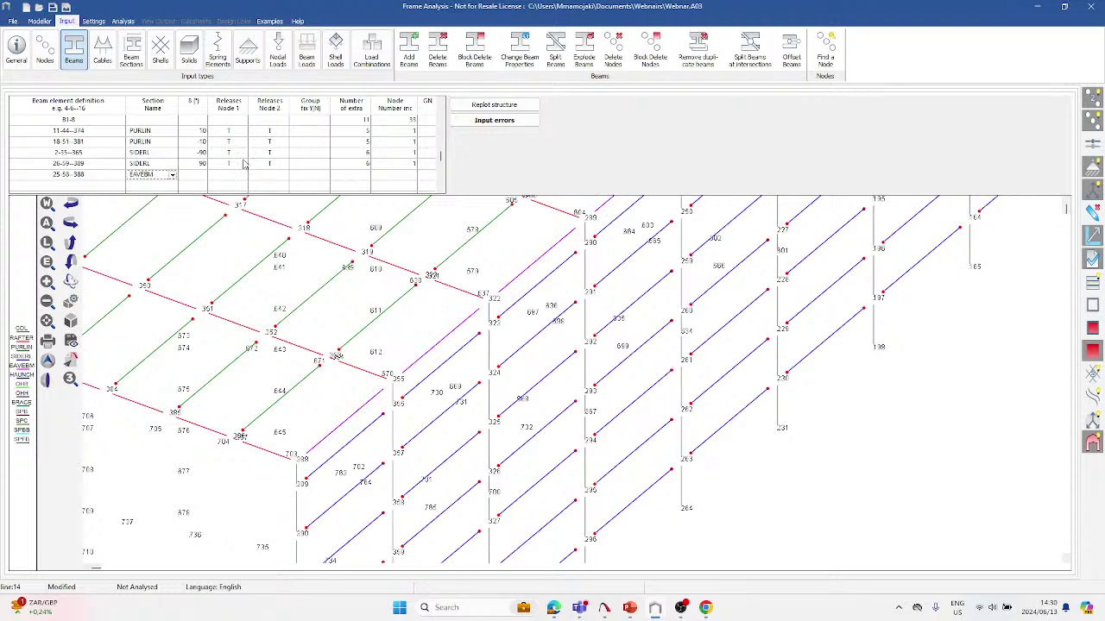
Repeat eaves beam line 25-58--388 at the opposite eave with 1 extra line at node increment -16.
{"action": "scroll", "coordinate": [630, 343], "scroll_direction": "down", "scroll_amount": 3}
{"action": "scroll", "coordinate": [616, 443], "scroll_direction": "down", "scroll_amount": 3}
{"action": "scroll", "coordinate": [781, 309], "scroll_direction": "up", "scroll_amount": 5}
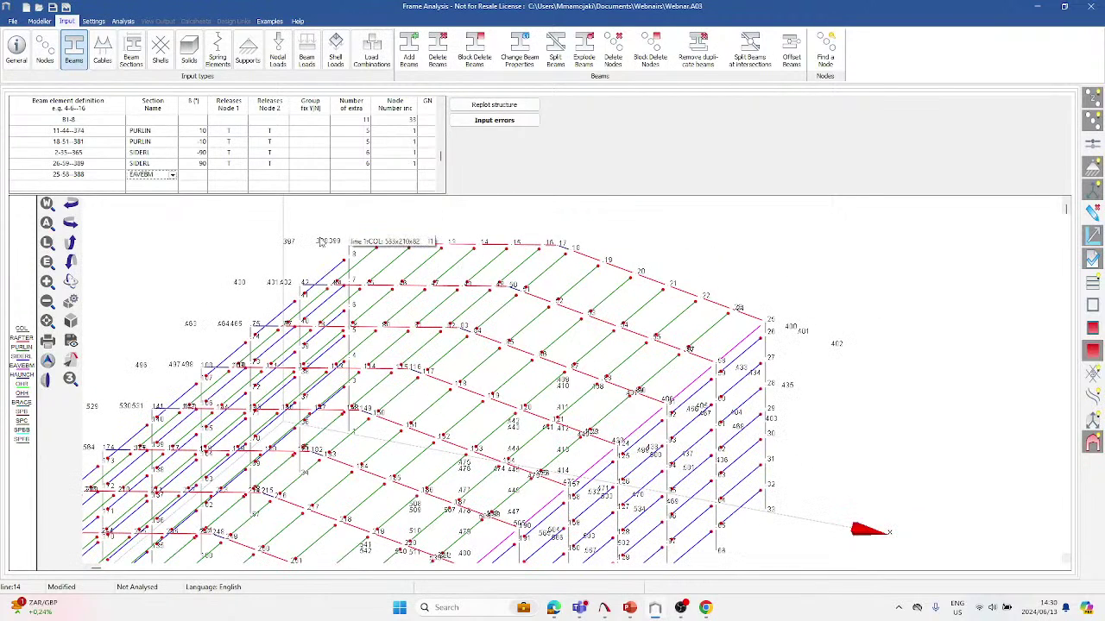
{"action": "left_click", "coordinate": [368, 177]}
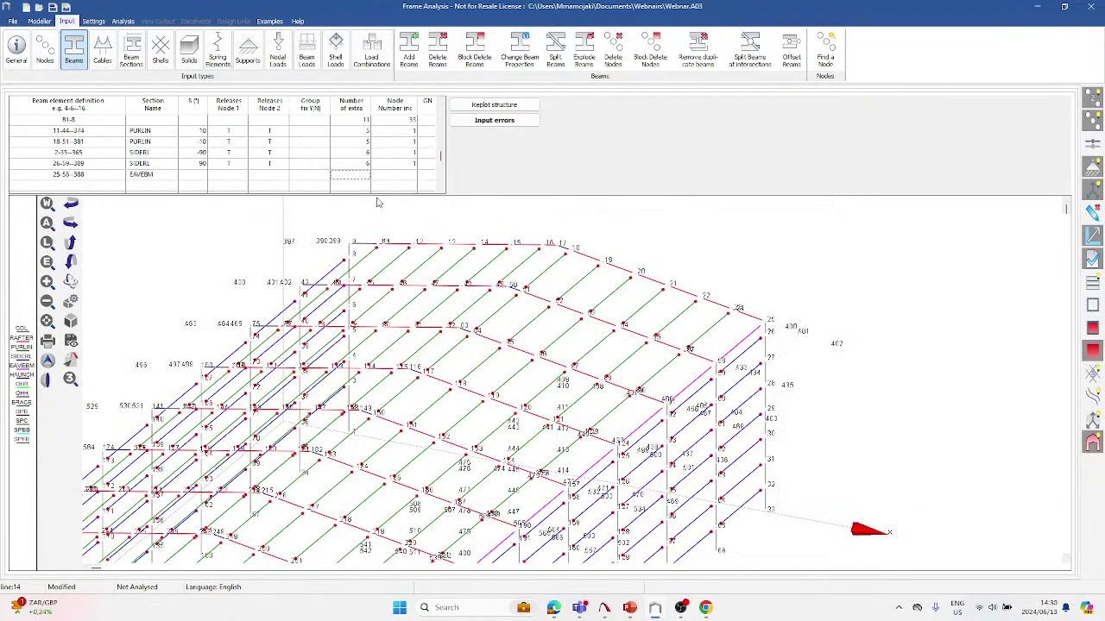
{"action": "type", "text": "1"}
{"action": "type", "text": "-"}
{"action": "type", "text": "16"}
{"action": "key", "text": "Return"}
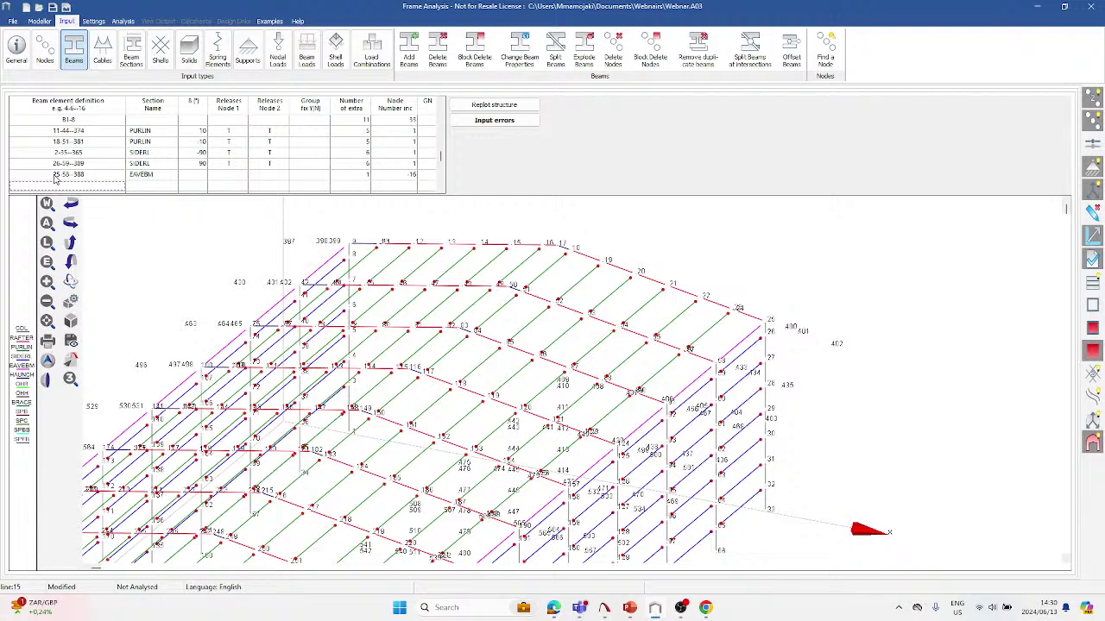
Define the overhang rafter on the first frame as beam elements 397-398-399 with the OHR section.
{"action": "scroll", "coordinate": [352, 247], "scroll_direction": "up", "scroll_amount": 1}
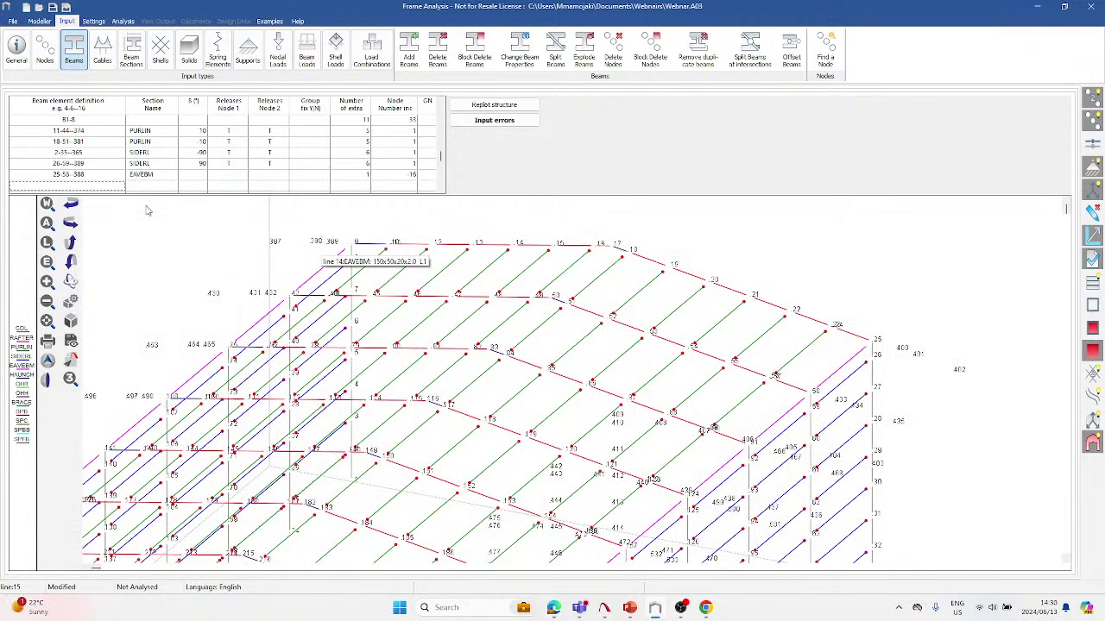
{"action": "type", "text": "397-3"}
{"action": "type", "text": "98-399"}
{"action": "key", "text": "Return"}
{"action": "left_click", "coordinate": [171, 185]}
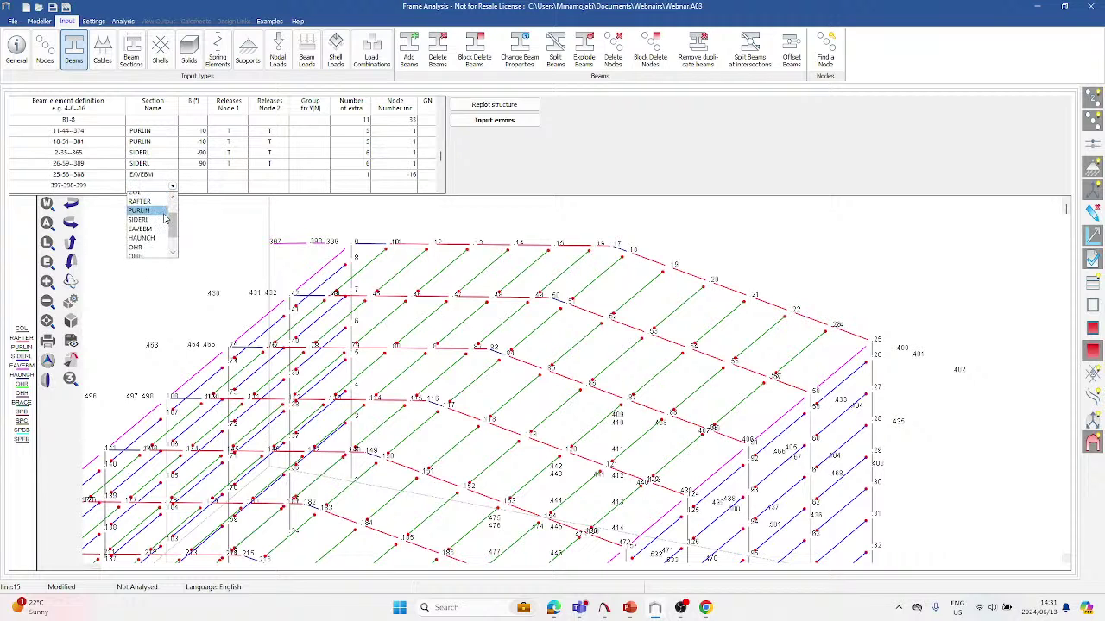
{"action": "scroll", "coordinate": [159, 222], "scroll_direction": "down", "scroll_amount": 2}
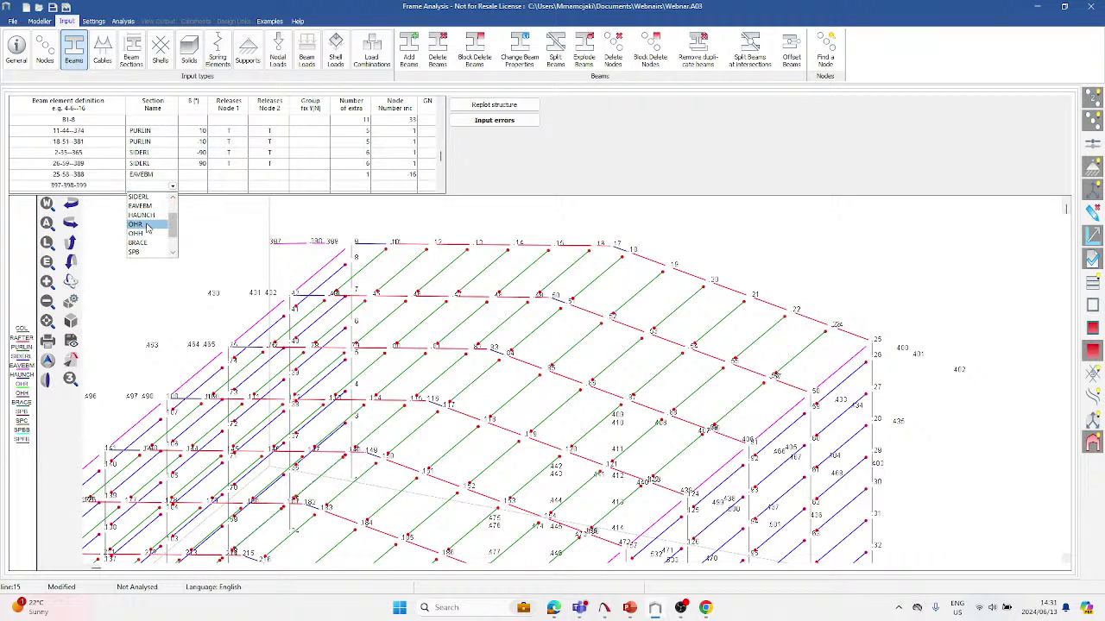
{"action": "left_click", "coordinate": [145, 226]}
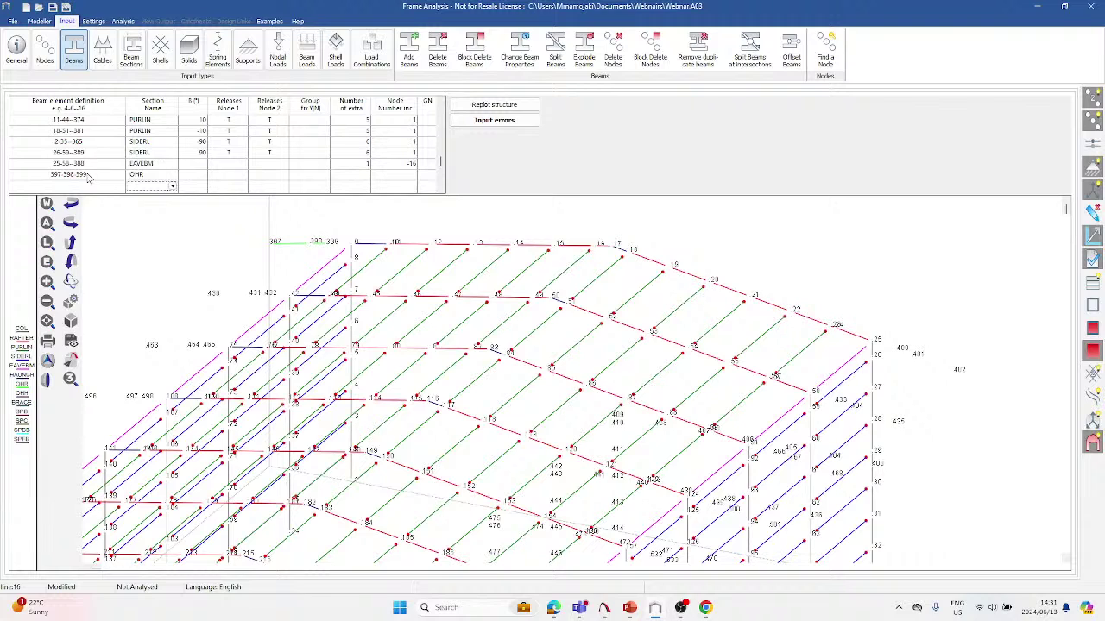
Define beam element 9-399 joining the overhang to the first frame's eave with the tapered section OHH,OHR.
{"action": "left_click", "coordinate": [79, 188]}
{"action": "type", "text": "399"}
{"action": "key", "text": "BackSpace"}
{"action": "key", "text": "BackSpace"}
{"action": "key", "text": "BackSpace"}
{"action": "type", "text": "9-3990"}
{"action": "key", "text": "Tab"}
{"action": "type", "text": "OHR,OHR"}
{"action": "key", "text": "Return"}
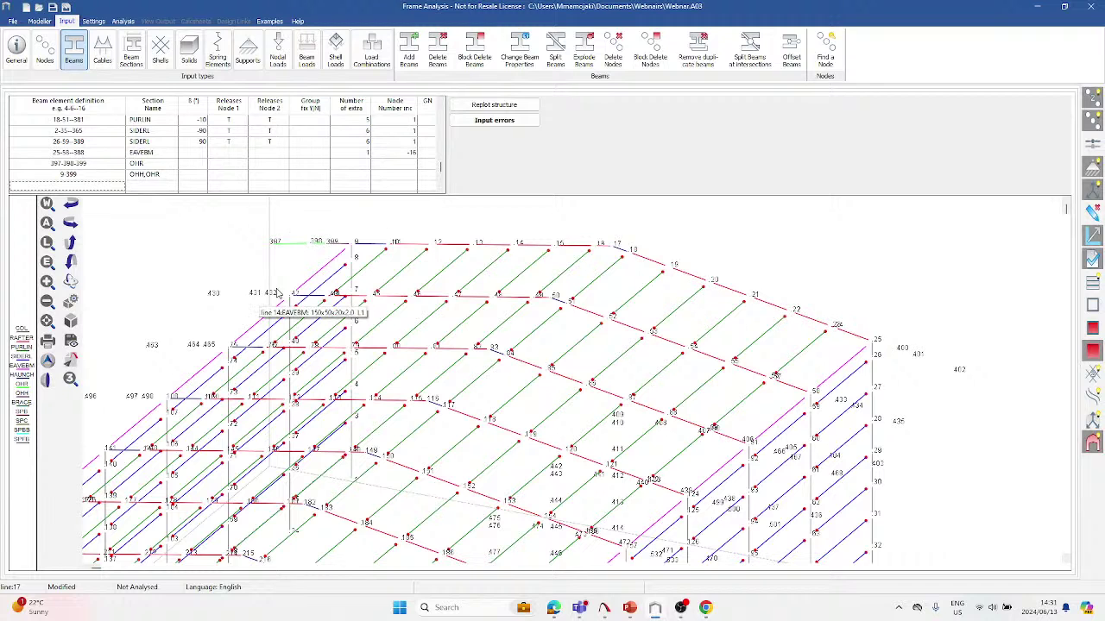
Define the overhang beam element 24-400 at the first frame's opposite eave with the tapered section OHH,OHR.
{"action": "scroll", "coordinate": [288, 278], "scroll_direction": "down", "scroll_amount": 1}
{"action": "scroll", "coordinate": [700, 313], "scroll_direction": "up", "scroll_amount": 1}
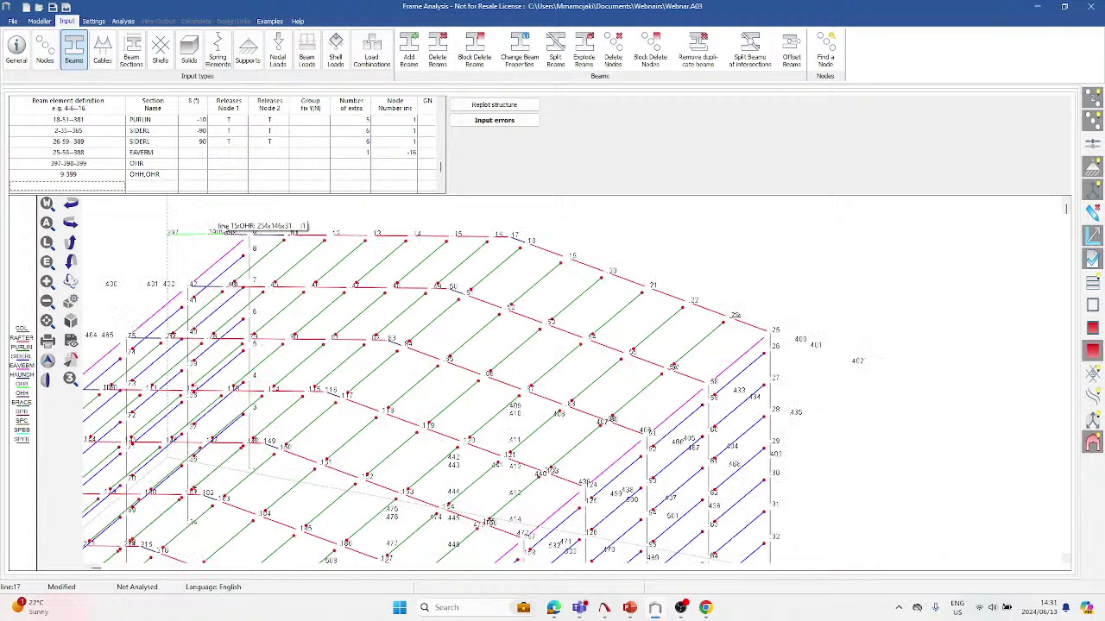
{"action": "type", "text": "24-400"}
{"action": "key", "text": "Tab"}
{"action": "type", "text": "OHR,OHR"}
{"action": "key", "text": "Return"}
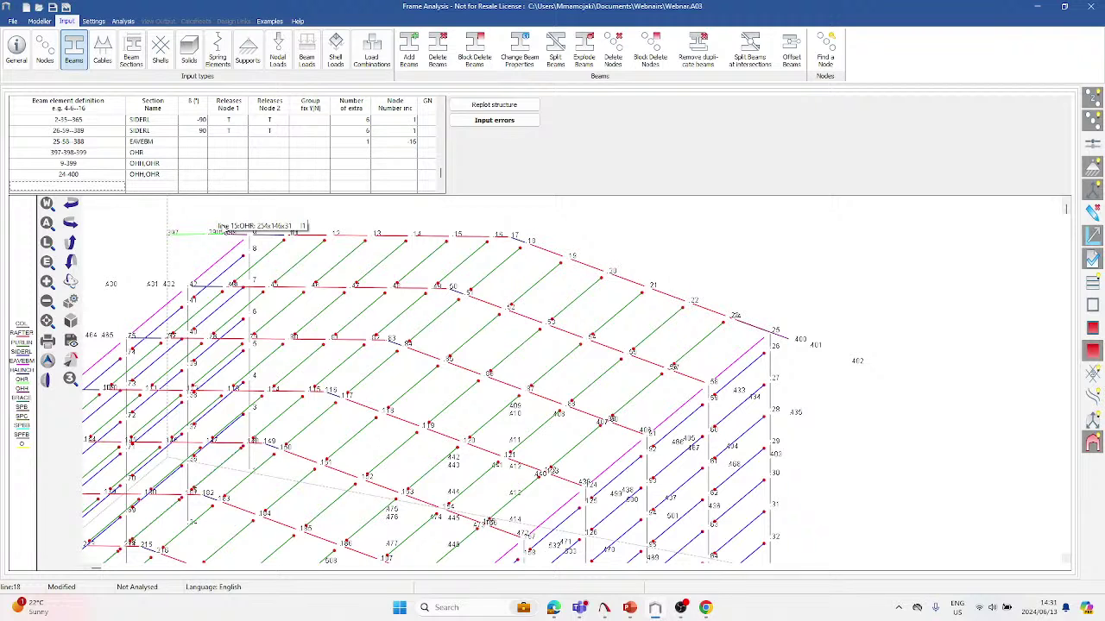
Define the opposite overhang rafter on the first frame as beam elements 400-401-402 with the OHR section.
{"action": "type", "text": "400"}
{"action": "key", "text": "Tab"}
{"action": "left_click", "coordinate": [68, 185]}
{"action": "type", "text": "4"}
{"action": "type", "text": "00"}
{"action": "type", "text": "-401"}
{"action": "type", "text": "-403"}
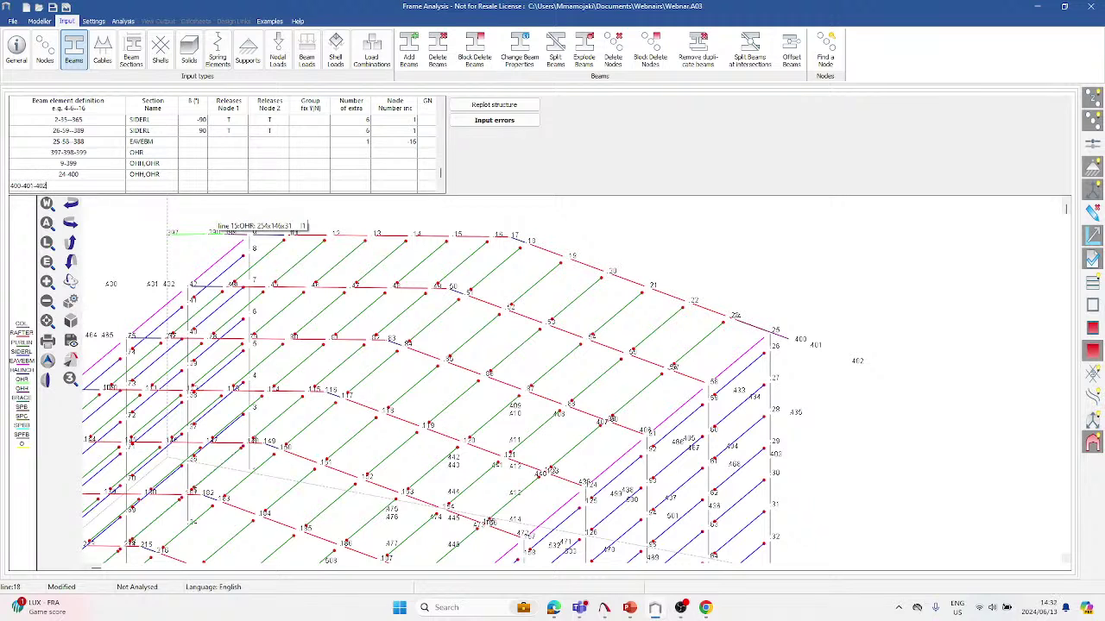
{"action": "key", "text": "Tab"}
{"action": "left_click", "coordinate": [173, 186]}
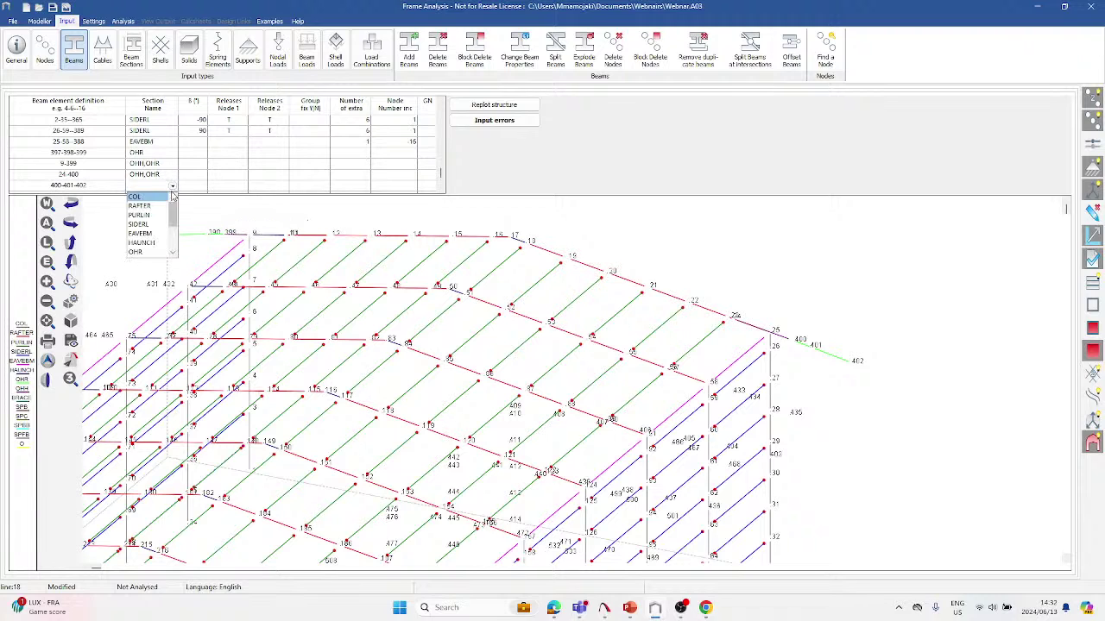
{"action": "left_click", "coordinate": [138, 251]}
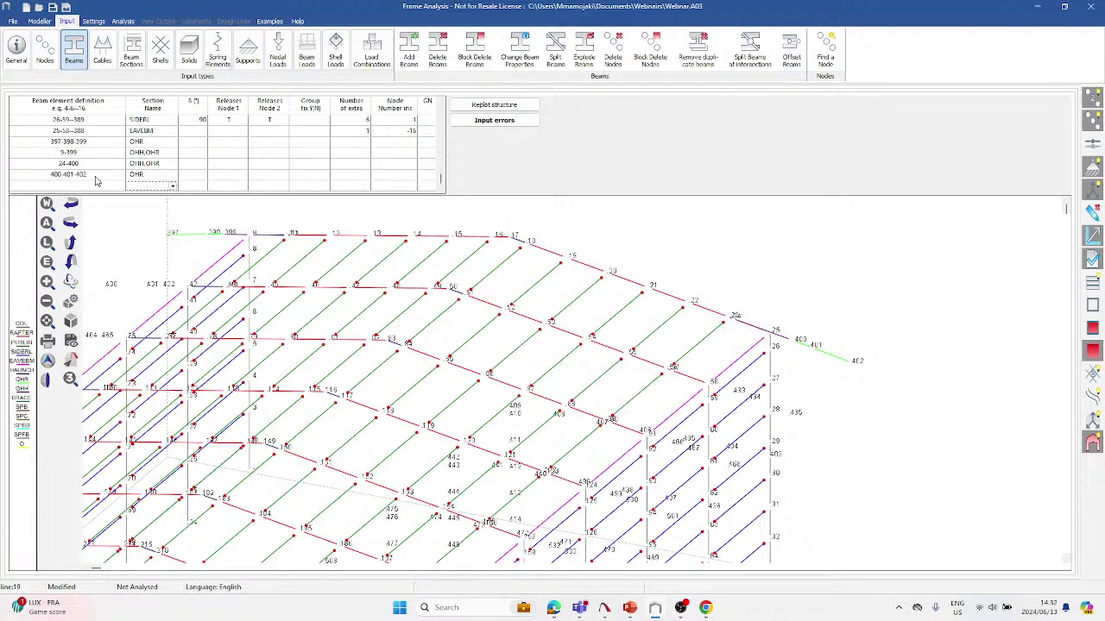
Define the beam elements 403-404--409, running inward from the first frame's column, with the SPB section.
{"action": "left_click", "coordinate": [95, 185]}
{"action": "scroll", "coordinate": [660, 369], "scroll_direction": "up", "scroll_amount": 3}
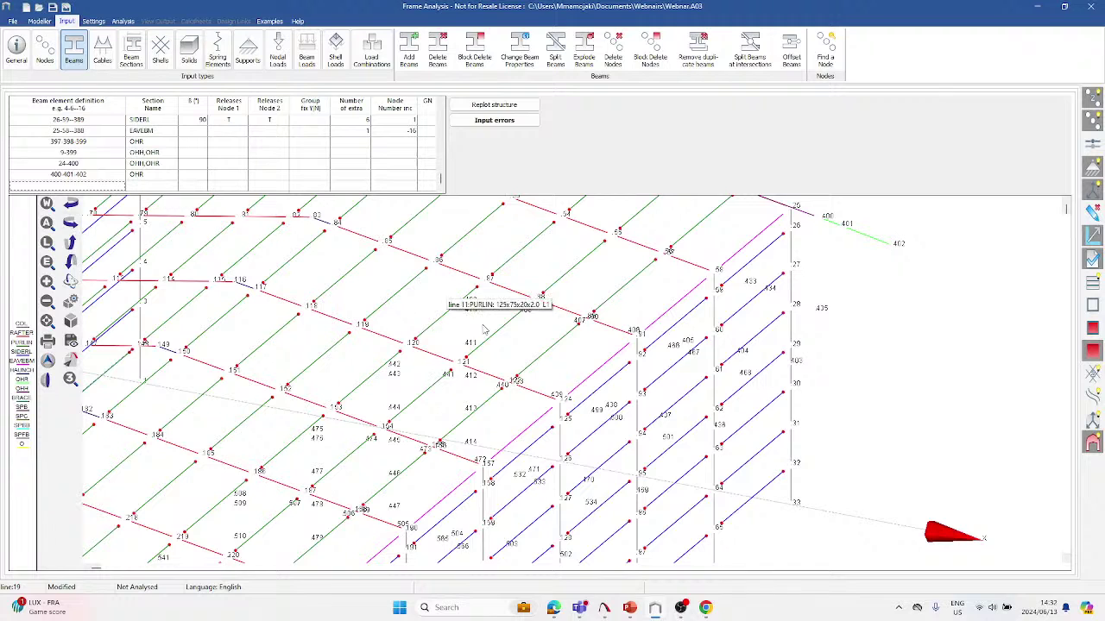
{"action": "scroll", "coordinate": [552, 336], "scroll_direction": "down", "scroll_amount": 2}
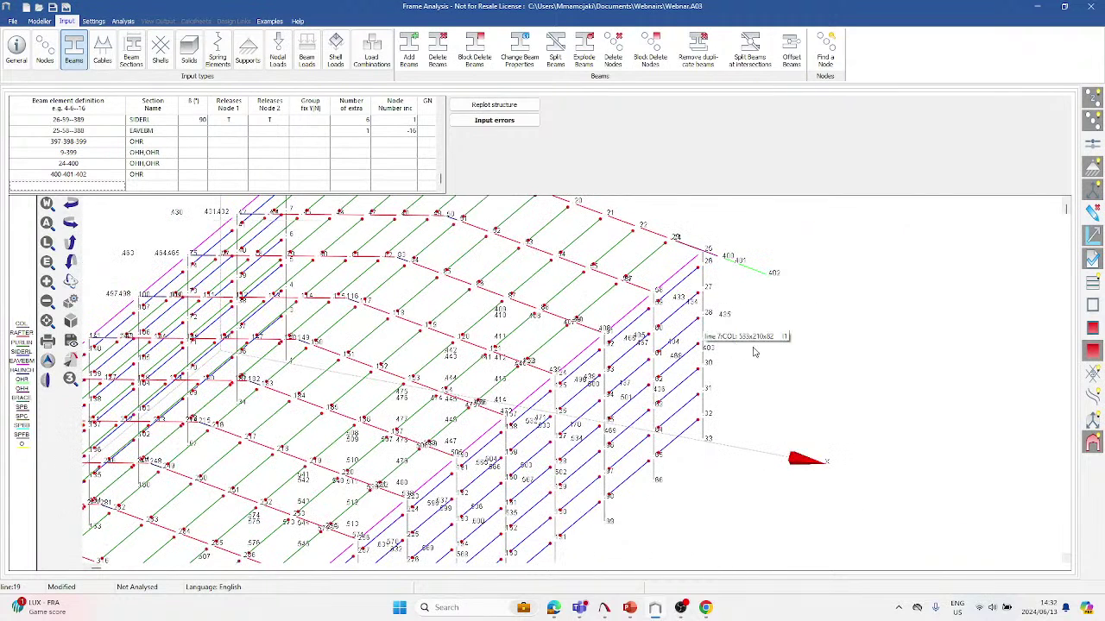
{"action": "scroll", "coordinate": [703, 350], "scroll_direction": "up", "scroll_amount": 2}
{"action": "scroll", "coordinate": [709, 359], "scroll_direction": "up", "scroll_amount": 1}
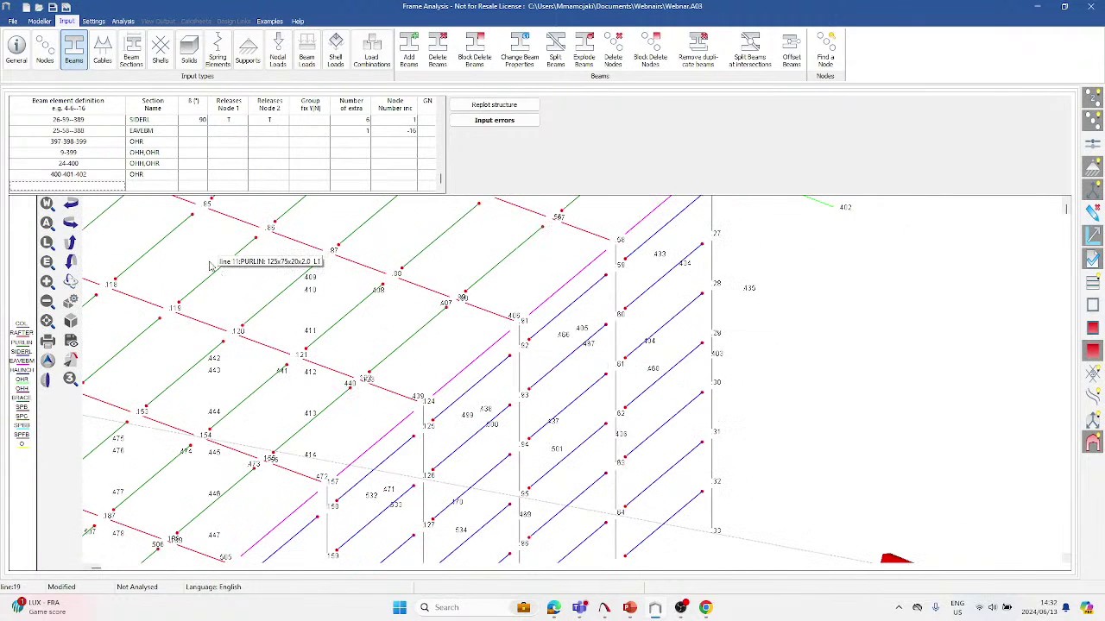
{"action": "type", "text": "403-404--409"}
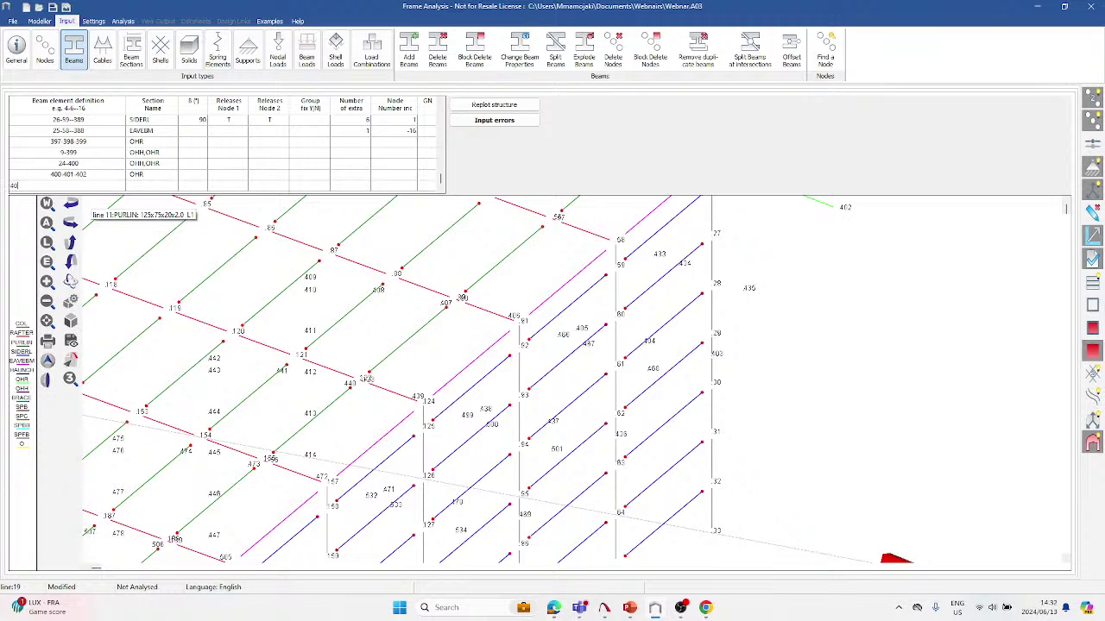
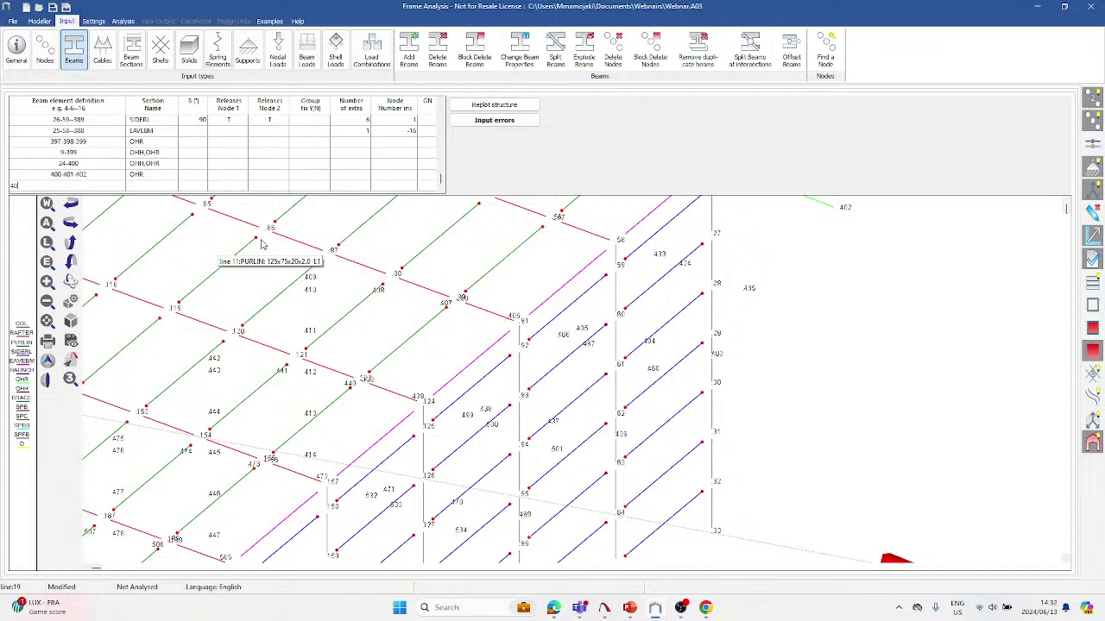
{"action": "type", "text": "3-404"}
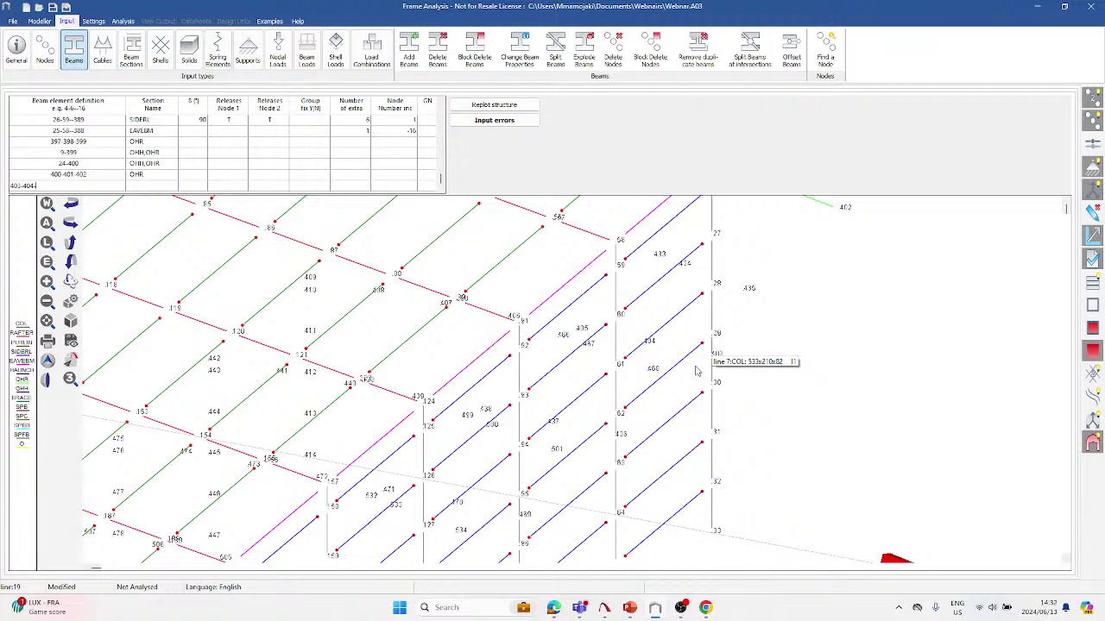
{"action": "type", "text": "-1"}
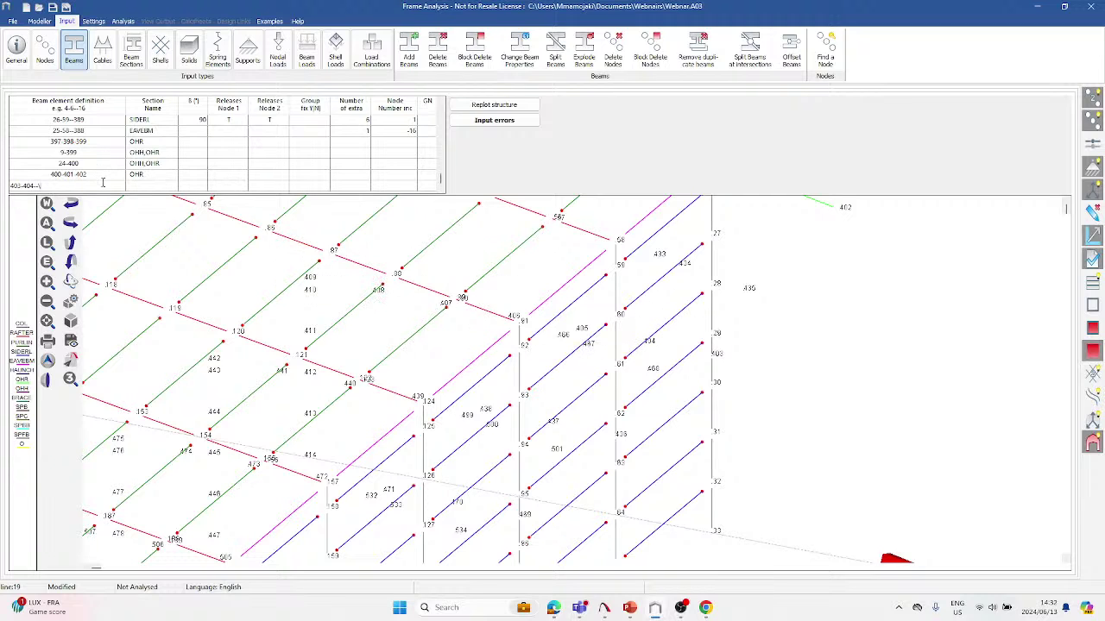
{"action": "type", "text": "409"}
{"action": "key", "text": "Return"}
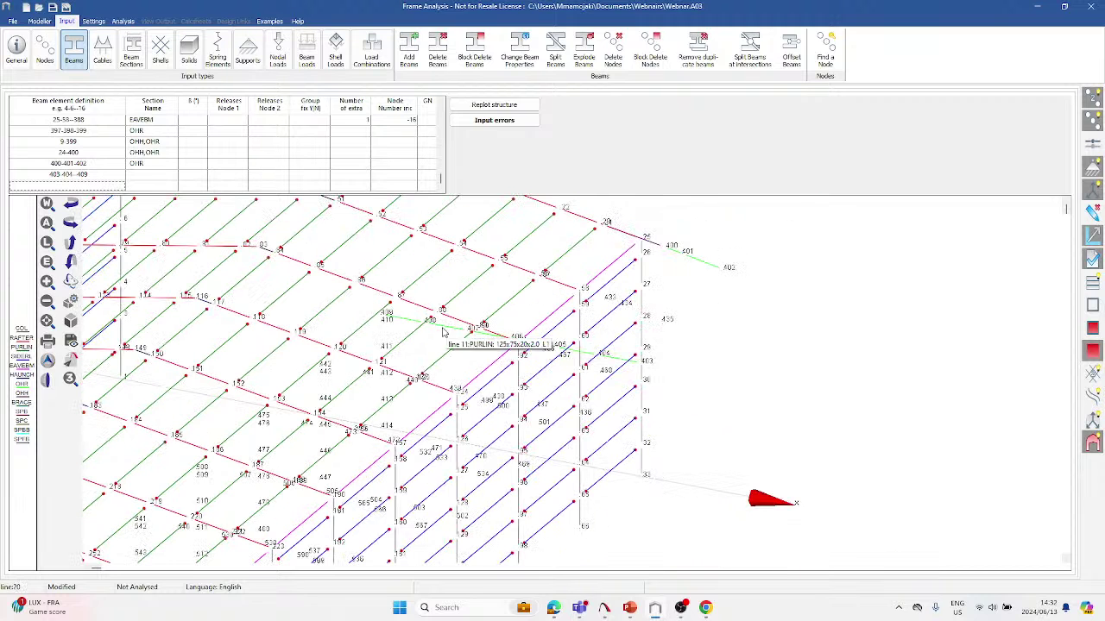
{"action": "left_click", "coordinate": [169, 177]}
{"action": "left_click", "coordinate": [172, 175]}
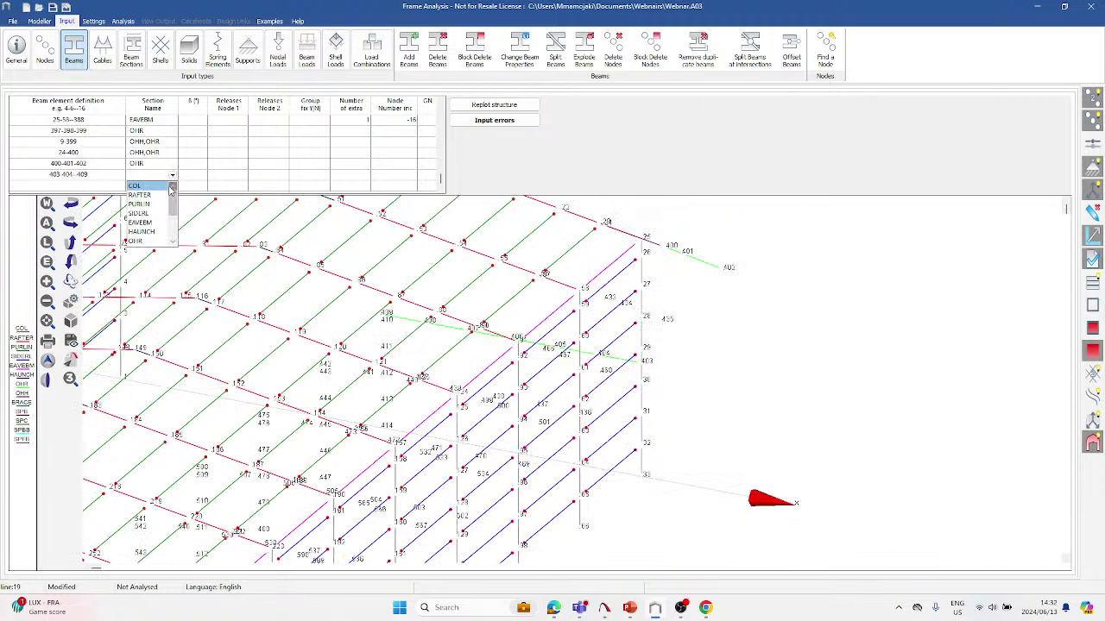
{"action": "scroll", "coordinate": [151, 216], "scroll_direction": "down", "scroll_amount": 2}
{"action": "left_click", "coordinate": [136, 213]}
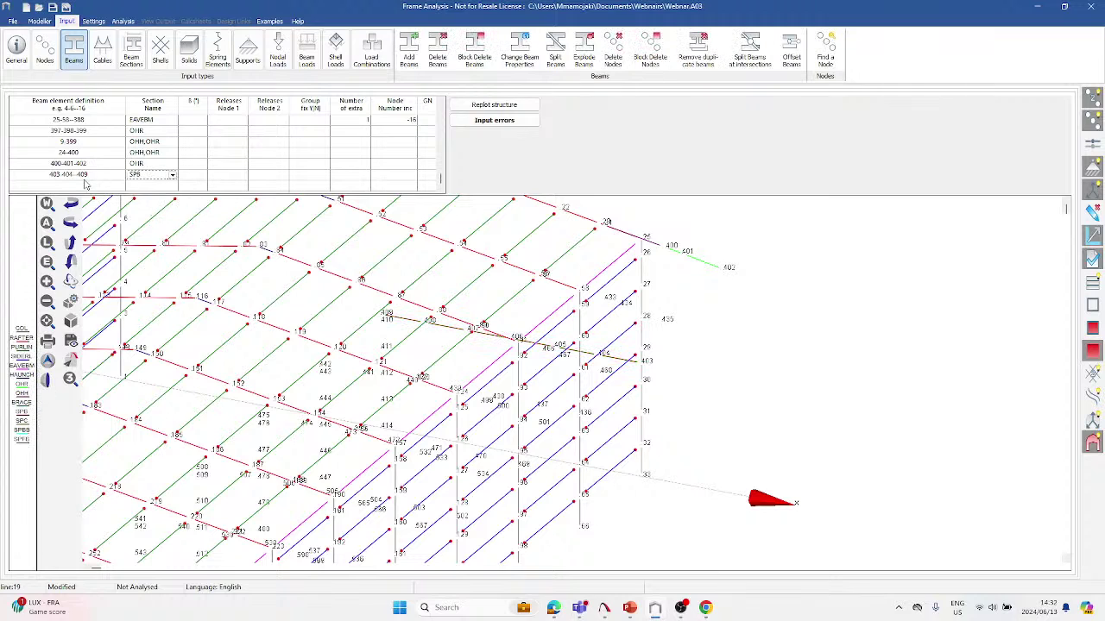
Define the vertical beam elements 409-410--414 below the inner end of the SPB beam with the SPC section.
{"action": "left_click", "coordinate": [74, 183]}
{"action": "type", "text": "409-410--414"}
{"action": "left_click", "coordinate": [158, 187]}
{"action": "left_click", "coordinate": [174, 187]}
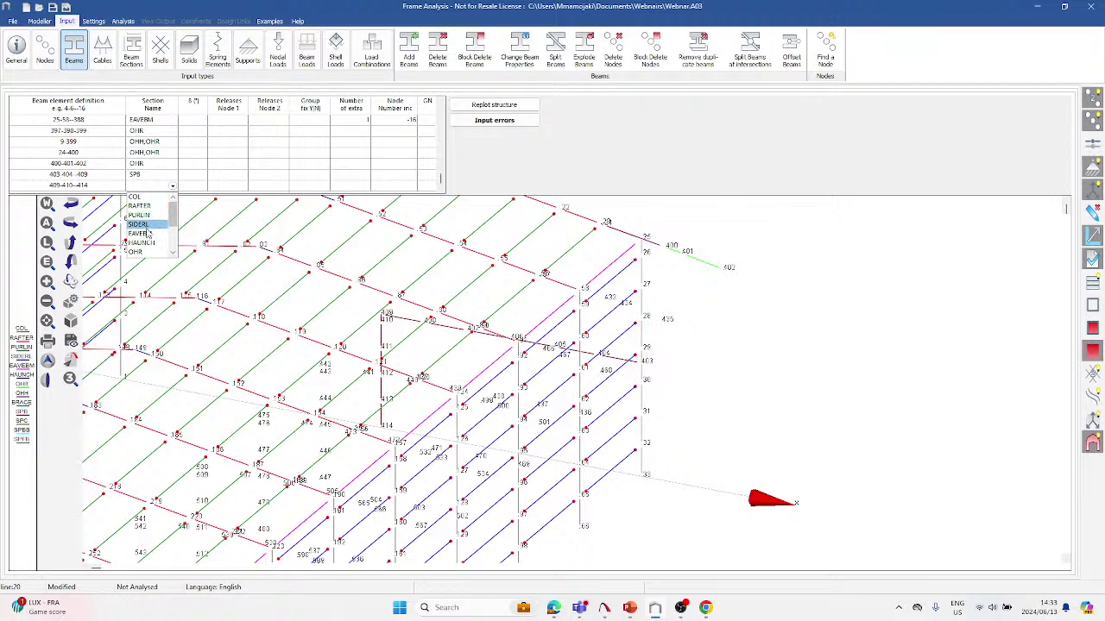
{"action": "scroll", "coordinate": [147, 220], "scroll_direction": "down", "scroll_amount": 2}
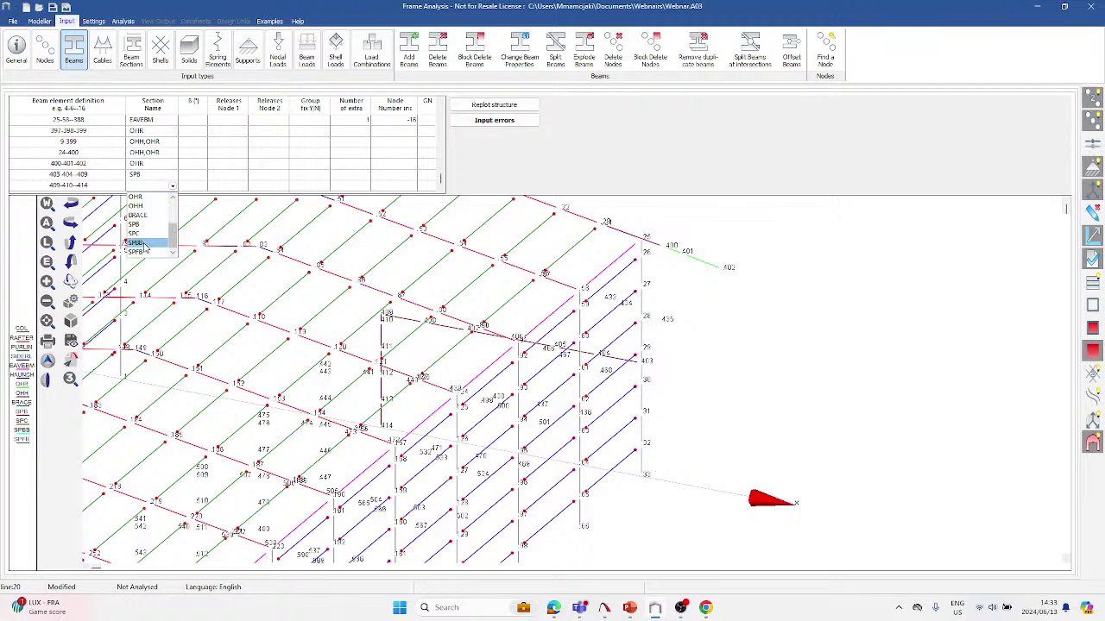
{"action": "left_click", "coordinate": [140, 233]}
Define beam element 403-436 between the first two frames with the SPBB section.
{"action": "left_click", "coordinate": [90, 188]}
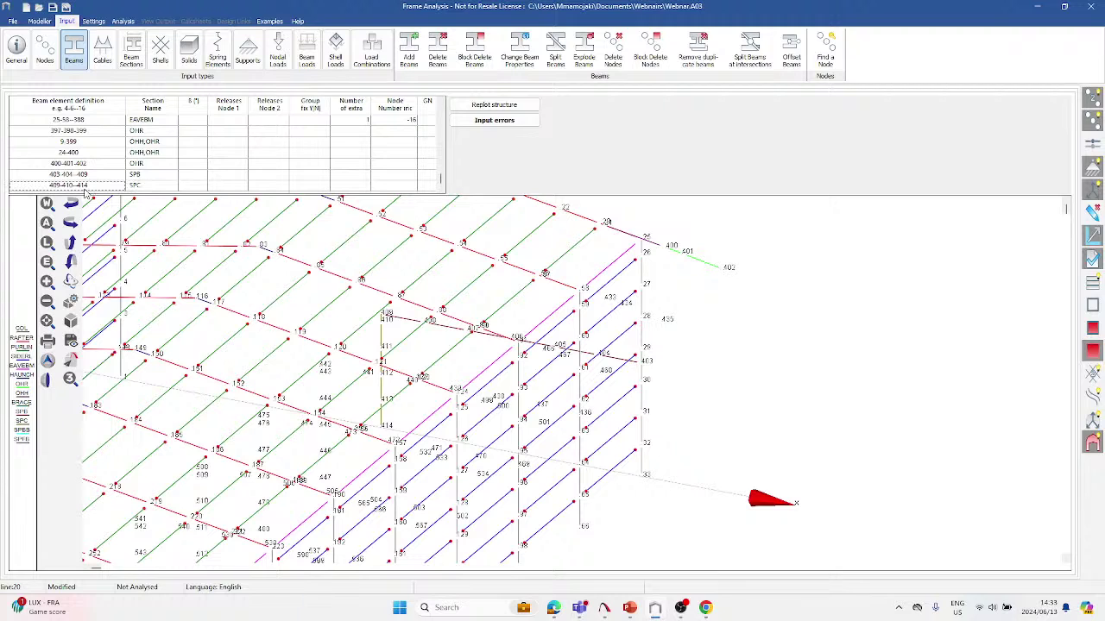
{"action": "key", "text": "Down"}
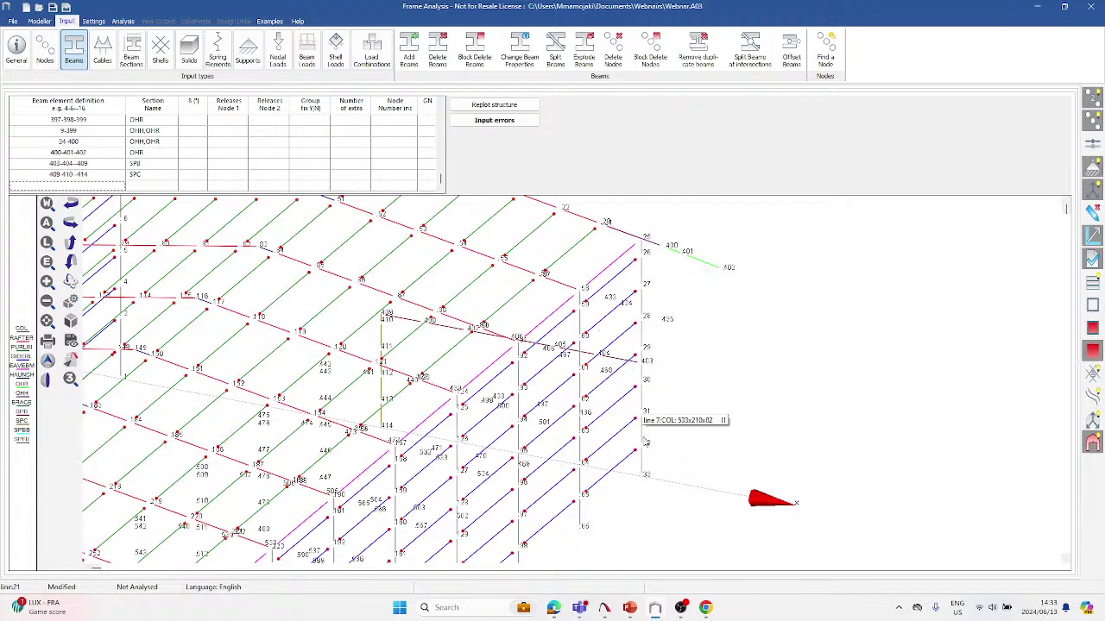
{"action": "scroll", "coordinate": [645, 440], "scroll_direction": "up", "scroll_amount": 1}
{"action": "scroll", "coordinate": [654, 361], "scroll_direction": "up", "scroll_amount": 2}
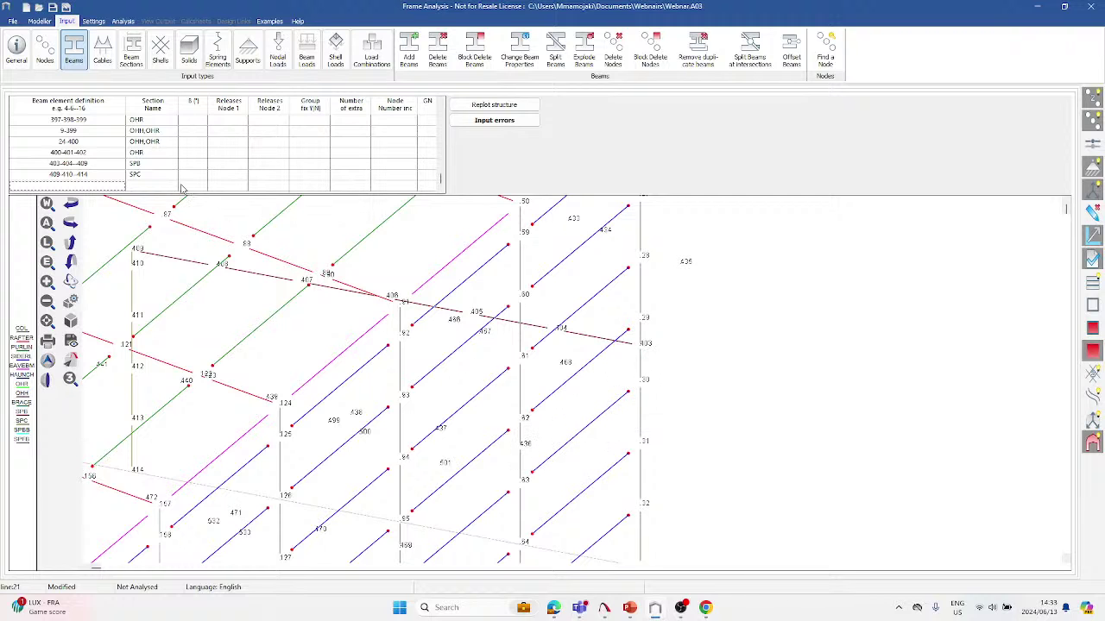
{"action": "type", "text": "403-436"}
{"action": "key", "text": "Tab"}
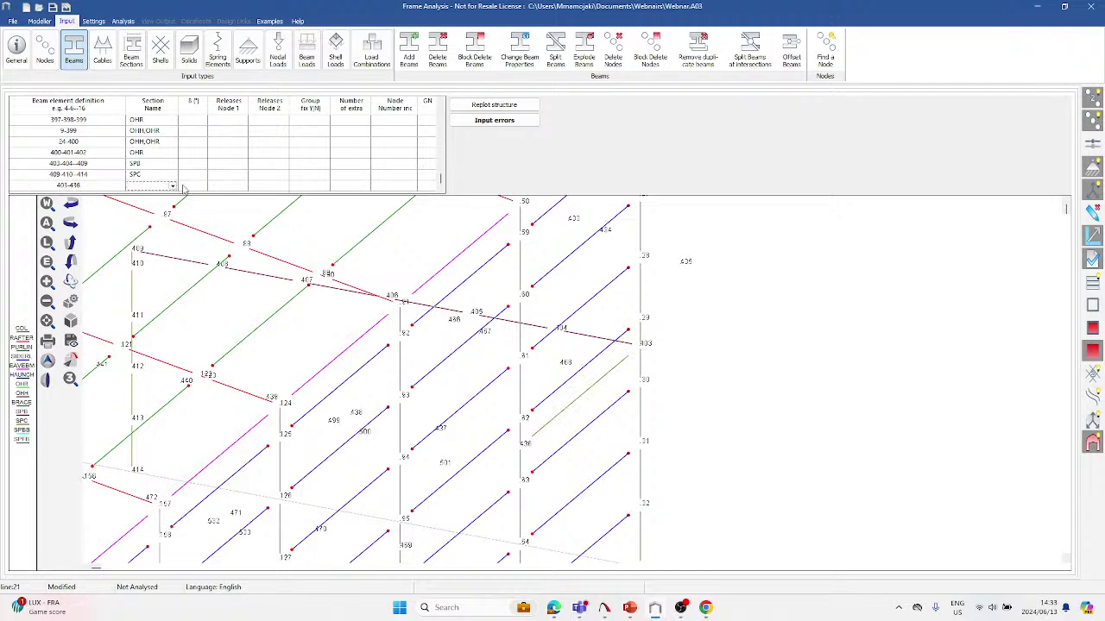
{"action": "left_click", "coordinate": [173, 186]}
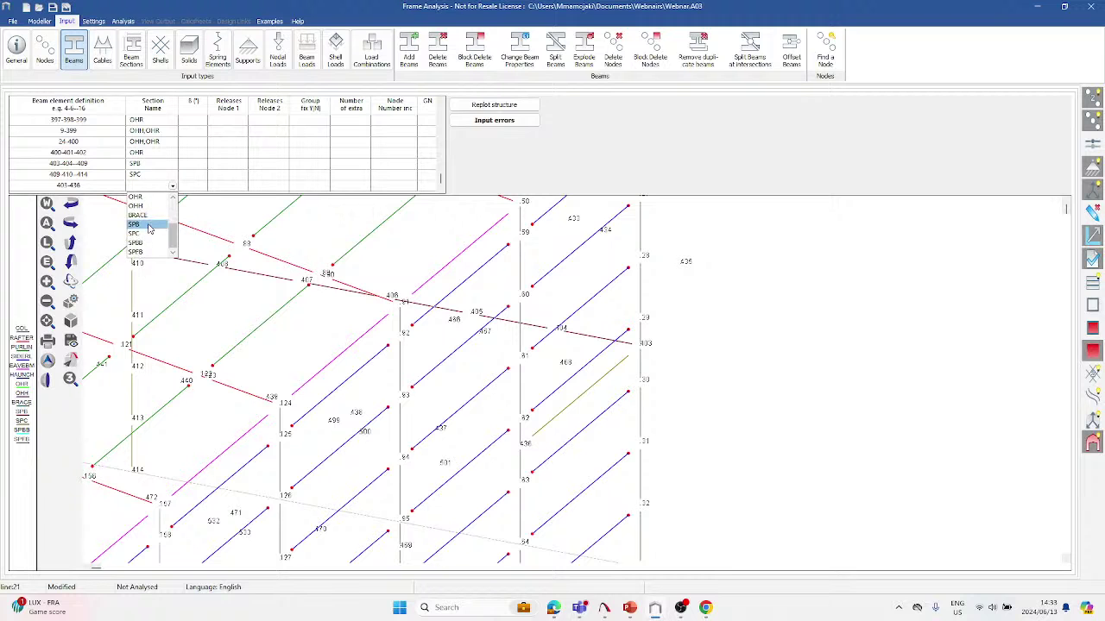
{"action": "left_click", "coordinate": [146, 244]}
Define beam element 409-442, linking the inner ends of the SPB beams, with the SPFB section.
{"action": "scroll", "coordinate": [630, 345], "scroll_direction": "down", "scroll_amount": 3}
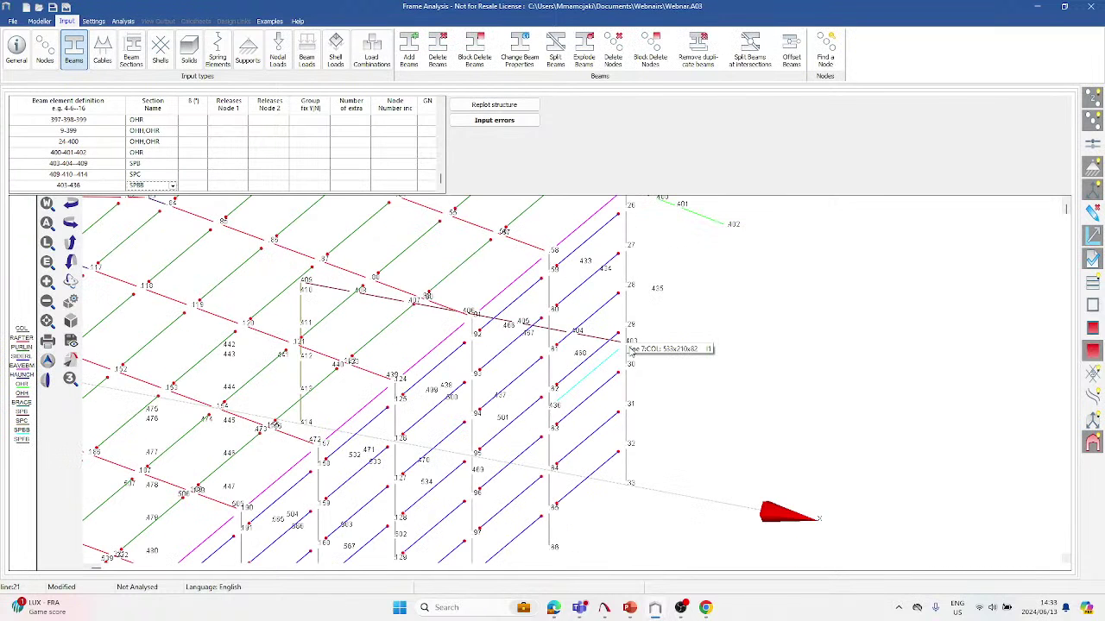
{"action": "scroll", "coordinate": [633, 363], "scroll_direction": "down", "scroll_amount": 2}
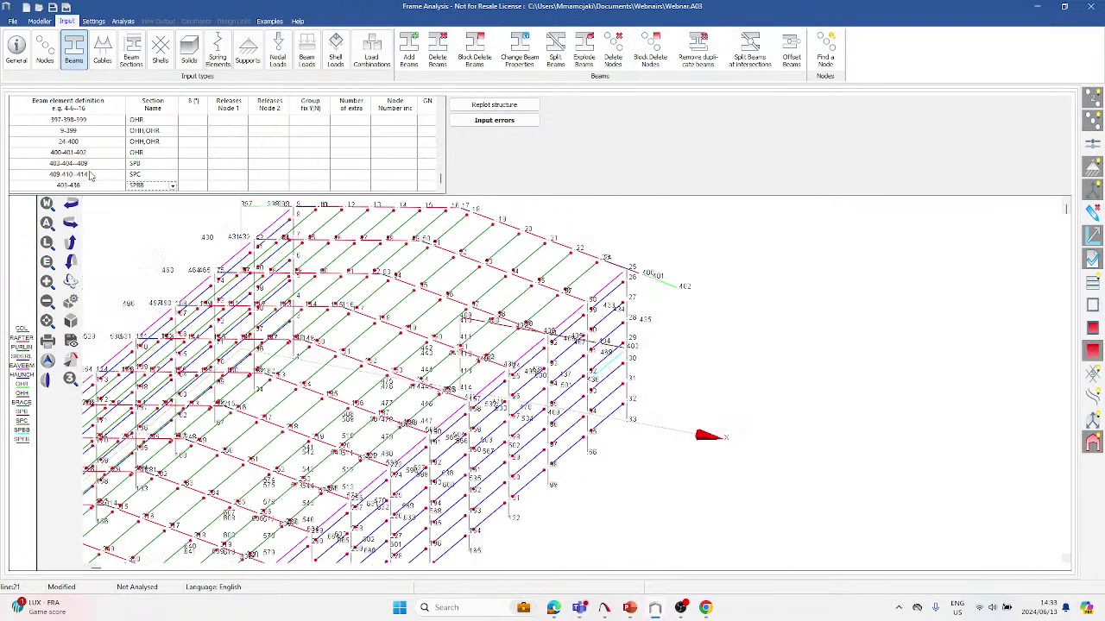
{"action": "left_click", "coordinate": [80, 186]}
{"action": "key", "text": "Down"}
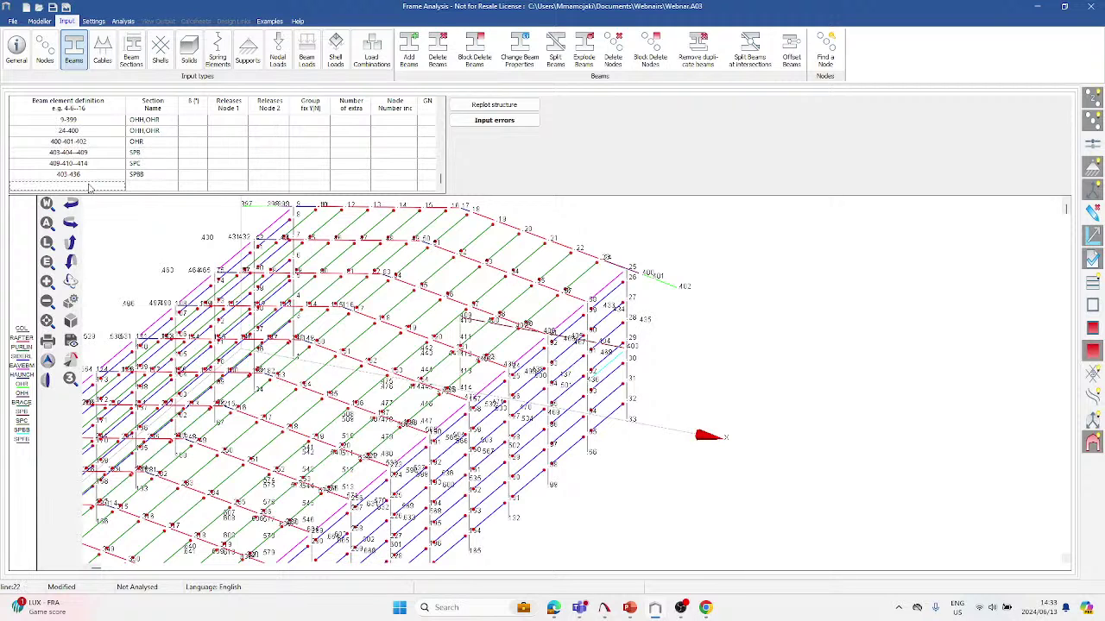
{"action": "type", "text": "409-442"}
{"action": "key", "text": "Tab"}
{"action": "left_click", "coordinate": [172, 186]}
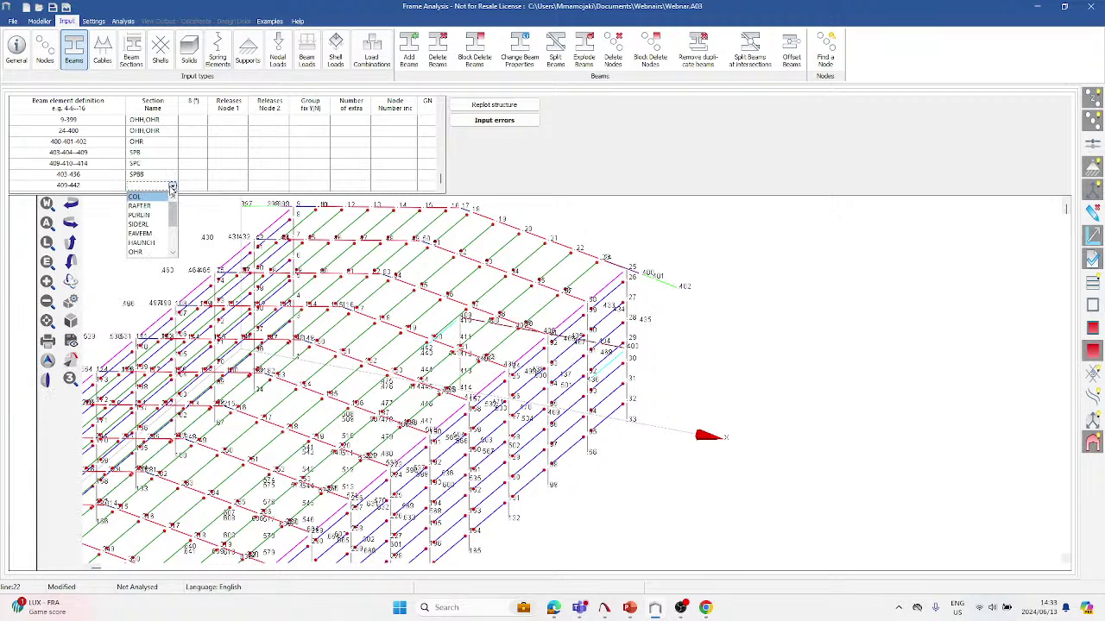
{"action": "scroll", "coordinate": [151, 249], "scroll_direction": "down", "scroll_amount": 2}
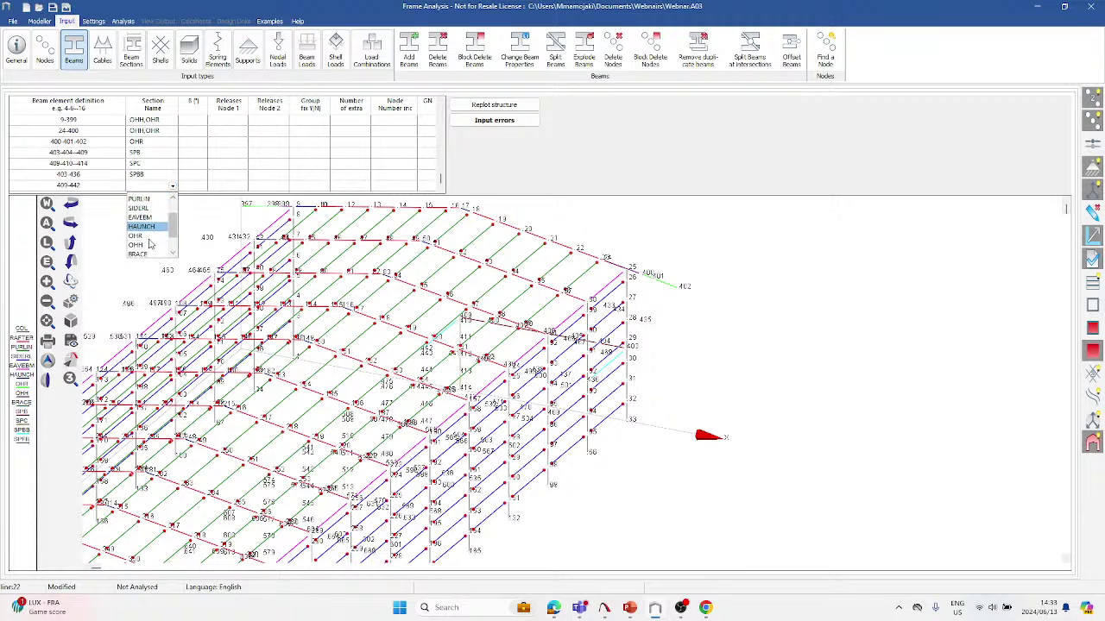
{"action": "left_click", "coordinate": [148, 252]}
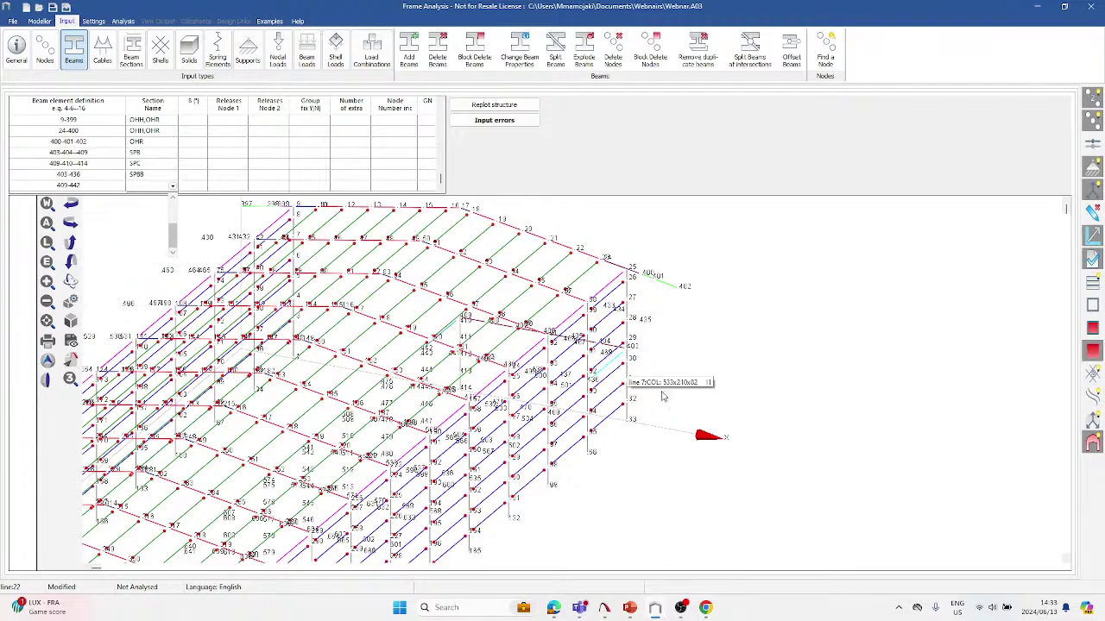
Repeat overhang beam lines 397-398-399 and 9-399 with 11 extra each at node increment 33.
{"action": "scroll", "coordinate": [684, 390], "scroll_direction": "up", "scroll_amount": 4}
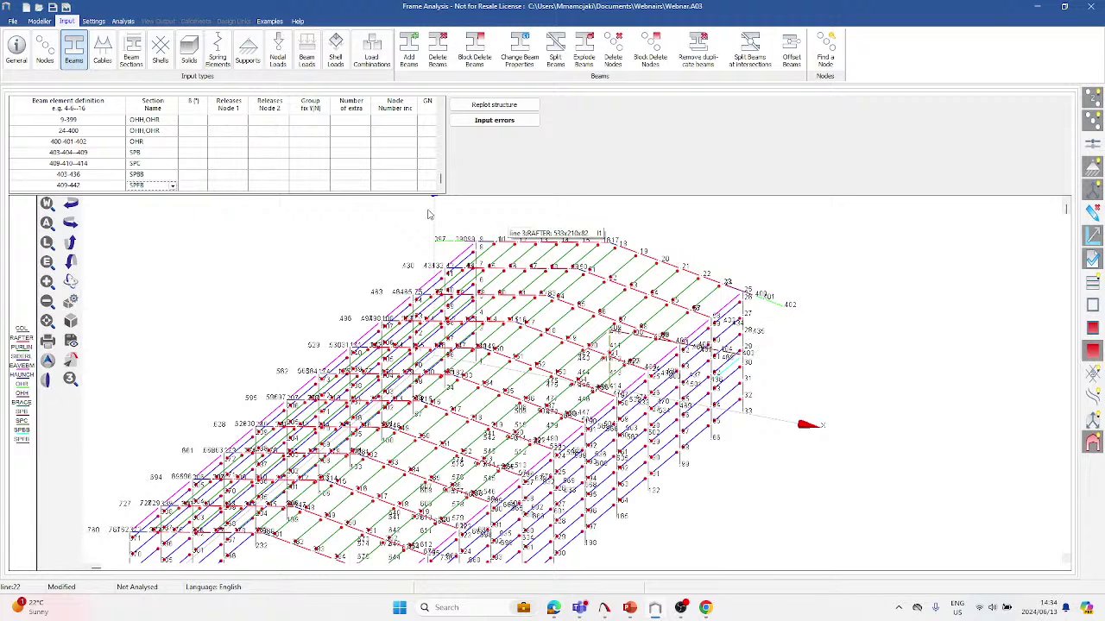
{"action": "scroll", "coordinate": [389, 168], "scroll_direction": "up", "scroll_amount": 2}
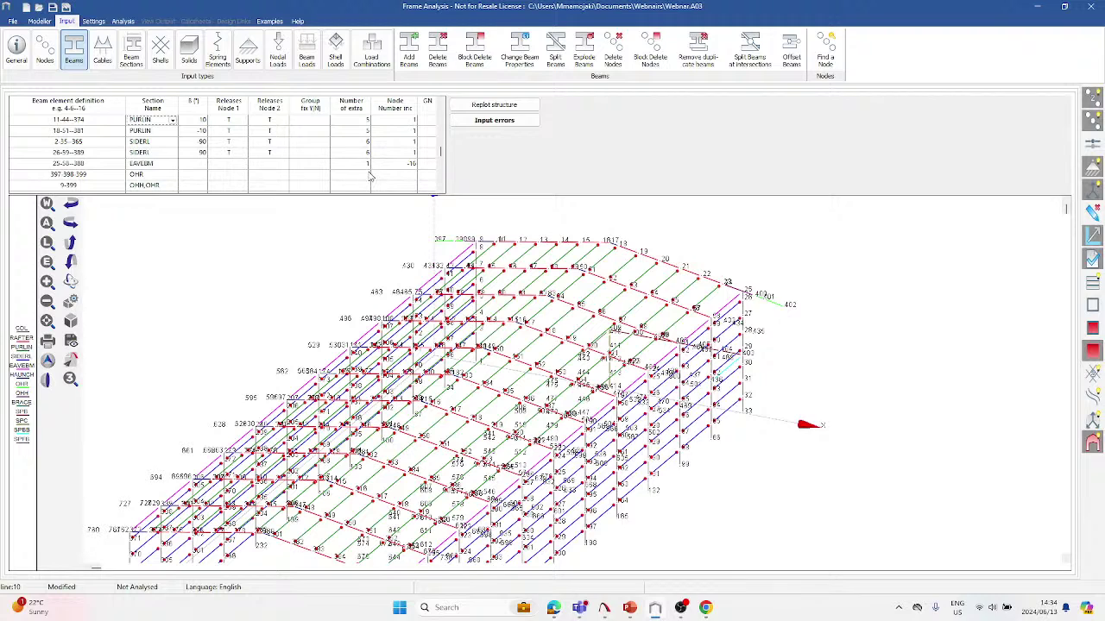
{"action": "left_click", "coordinate": [362, 175]}
{"action": "type", "text": "11"}
{"action": "key", "text": "Tab"}
{"action": "type", "text": "33"}
{"action": "key", "text": "Return"}
{"action": "type", "text": "11"}
{"action": "key", "text": "Tab"}
{"action": "type", "text": "33"}
{"action": "key", "text": "Return"}
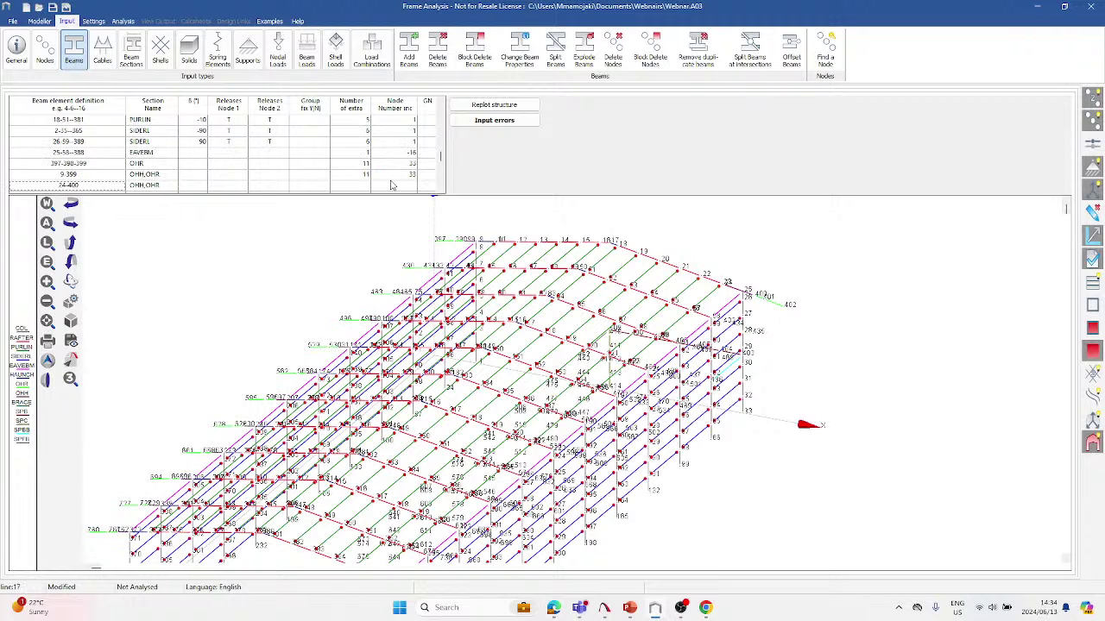
Repeat the opposite overhang beam lines 24-400 and 400-401-402 with 11 extra each at node increment 33.
{"action": "scroll", "coordinate": [367, 168], "scroll_direction": "down", "scroll_amount": 1}
{"action": "left_click", "coordinate": [354, 153]}
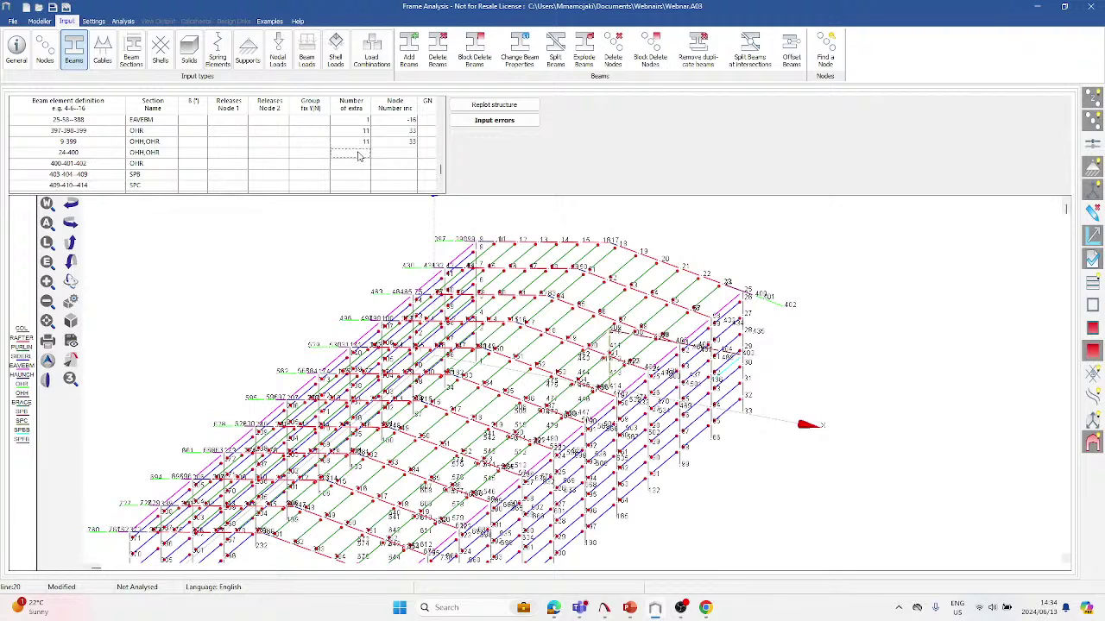
{"action": "type", "text": "11"}
{"action": "key", "text": "Tab"}
{"action": "type", "text": "33"}
{"action": "left_click", "coordinate": [380, 176]}
{"action": "left_click", "coordinate": [360, 165]}
{"action": "type", "text": "11"}
{"action": "key", "text": "Tab"}
{"action": "type", "text": "33"}
{"action": "key", "text": "Return"}
Repeat the SPB beam line 403-404--409 with 11 extra at node increment 33.
{"action": "left_click", "coordinate": [342, 178]}
{"action": "type", "text": "11"}
{"action": "key", "text": "Tab"}
{"action": "type", "text": "33"}
{"action": "key", "text": "Return"}
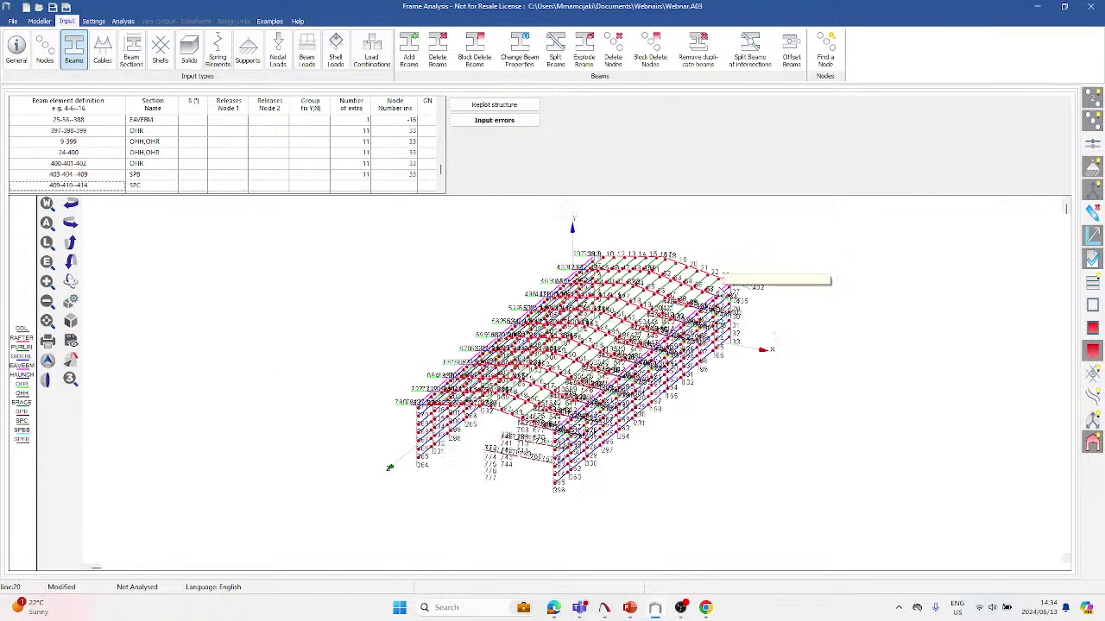
Repeat the SPC column line 409-410--414 with 11 extra at node increment 33.
{"action": "left_click", "coordinate": [350, 186]}
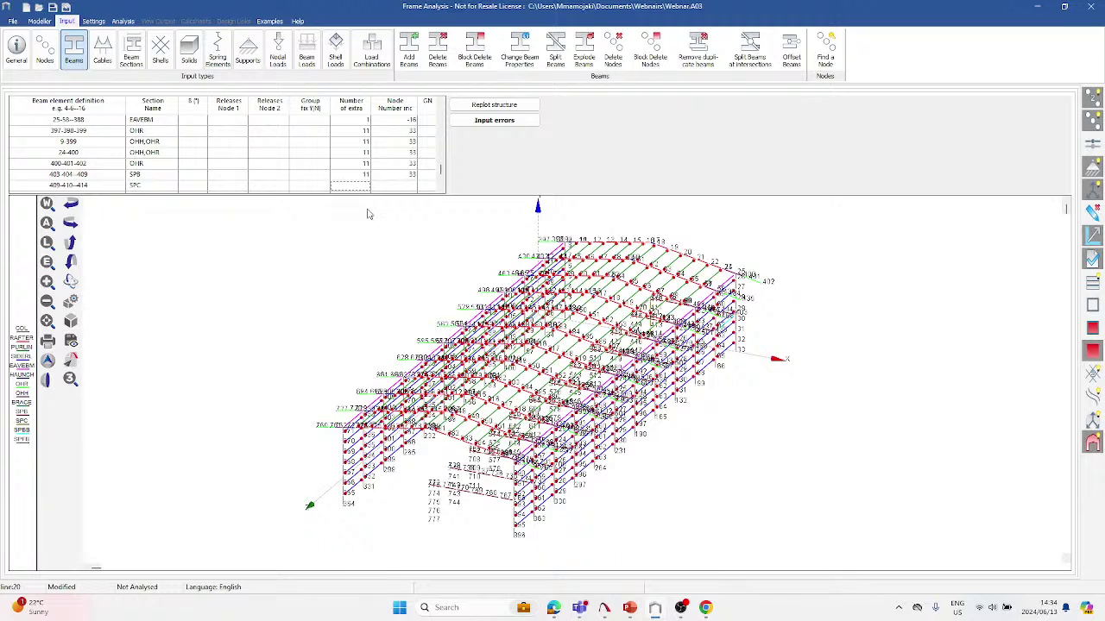
{"action": "type", "text": "11"}
{"action": "key", "text": "Tab"}
{"action": "type", "text": "33"}
{"action": "key", "text": "Return"}
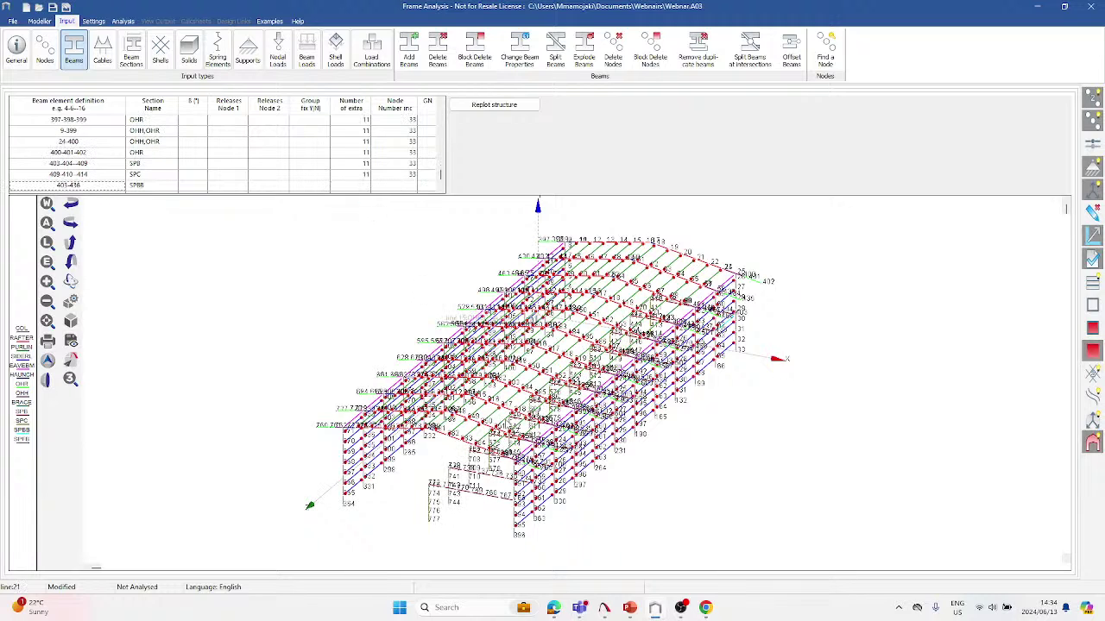
Repeat the SPBB beam line 403-436 with 11 extra at node increment 33.
{"action": "left_click", "coordinate": [366, 181]}
{"action": "type", "text": "11"}
{"action": "key", "text": "Tab"}
{"action": "type", "text": "33"}
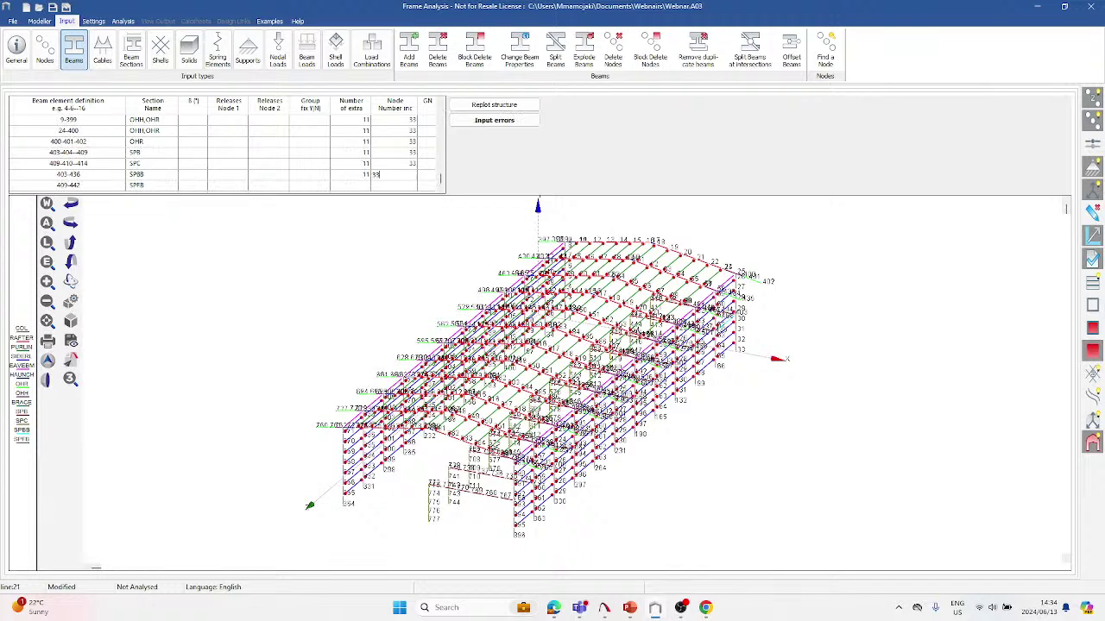
{"action": "key", "text": "Return"}
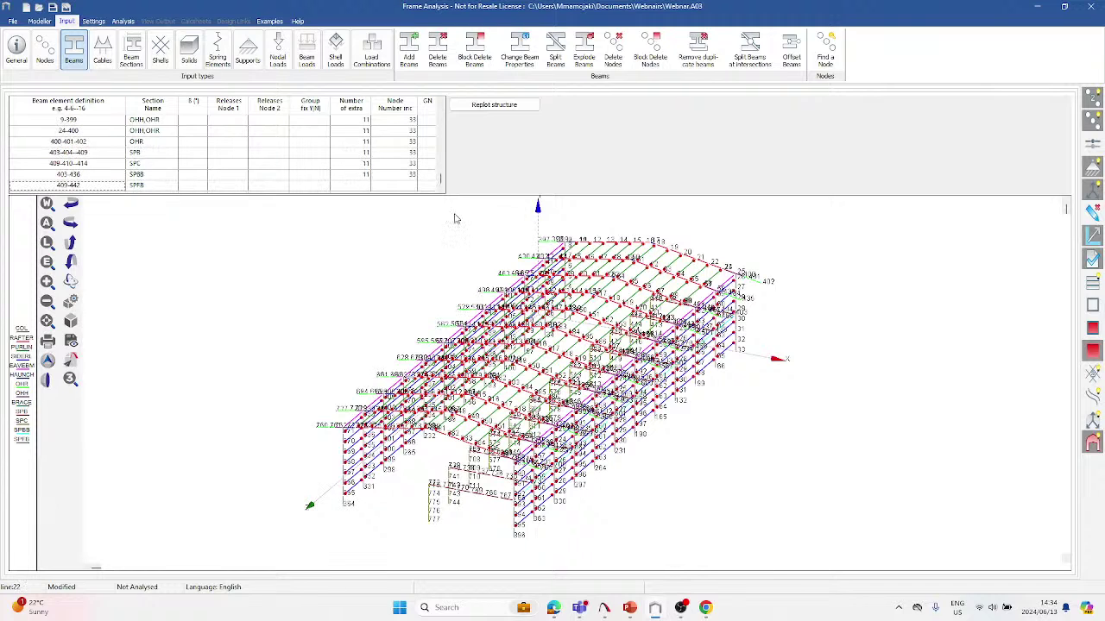
Repeat the SPFB beam line 409-442 with 11 extra at node increment 33.
{"action": "left_click", "coordinate": [359, 184]}
{"action": "type", "text": "11"}
{"action": "key", "text": "Tab"}
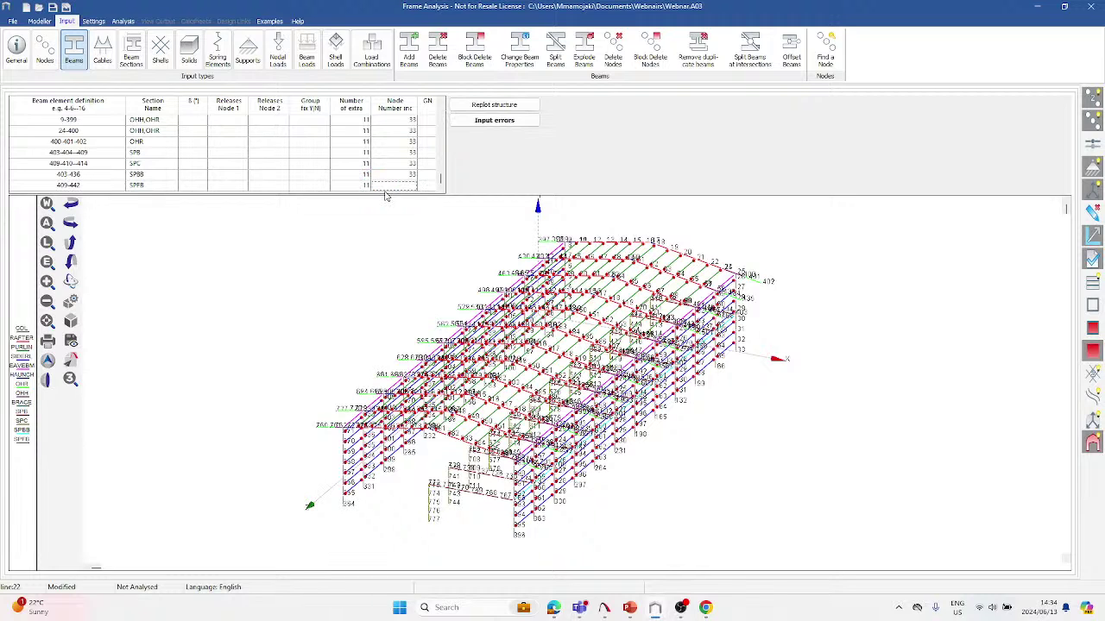
{"action": "type", "text": "33"}
{"action": "key", "text": "Return"}
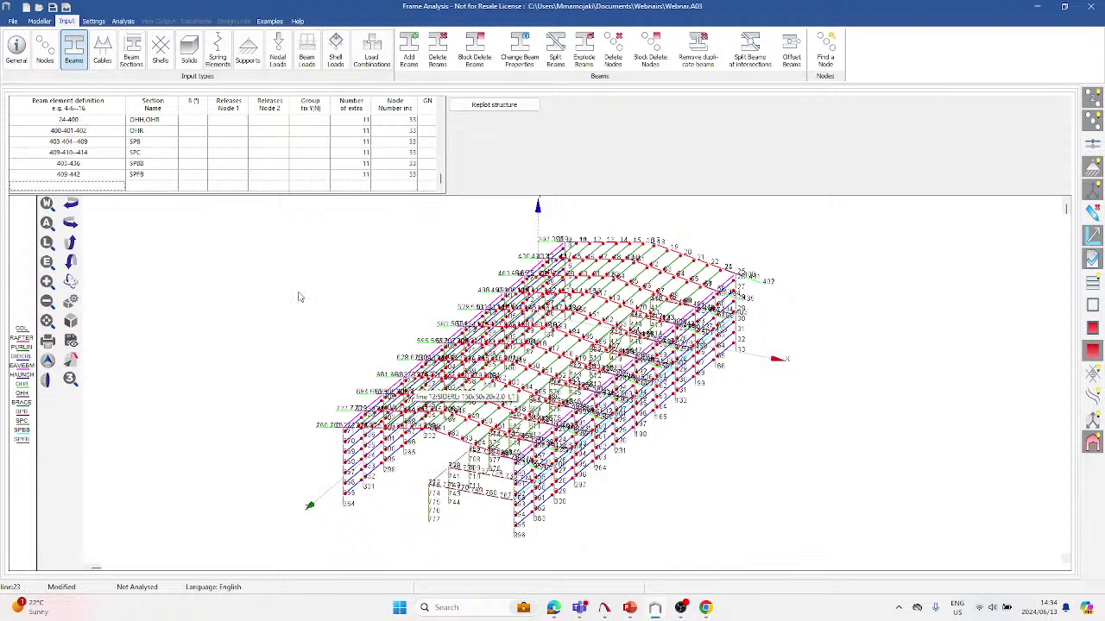
Add the beam line 760-727 between the ends of the last two overhangs and assign it the PURLIN section.
{"action": "scroll", "coordinate": [643, 231], "scroll_direction": "up", "scroll_amount": 2}
{"action": "scroll", "coordinate": [548, 227], "scroll_direction": "down", "scroll_amount": 1}
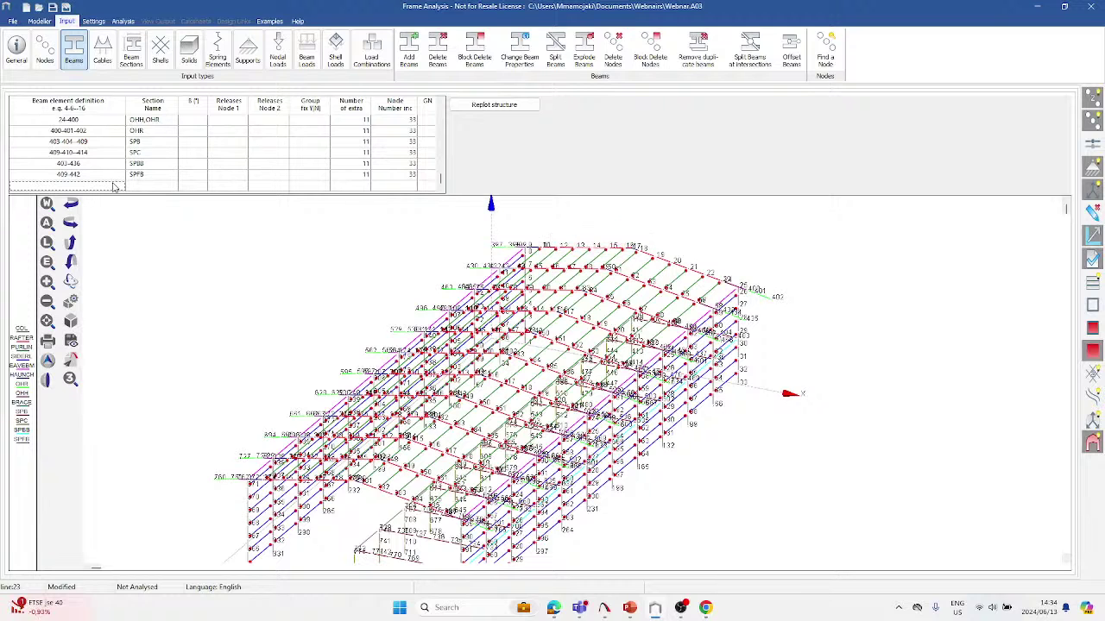
{"action": "scroll", "coordinate": [506, 232], "scroll_direction": "up", "scroll_amount": 1}
{"action": "scroll", "coordinate": [273, 347], "scroll_direction": "down", "scroll_amount": 1}
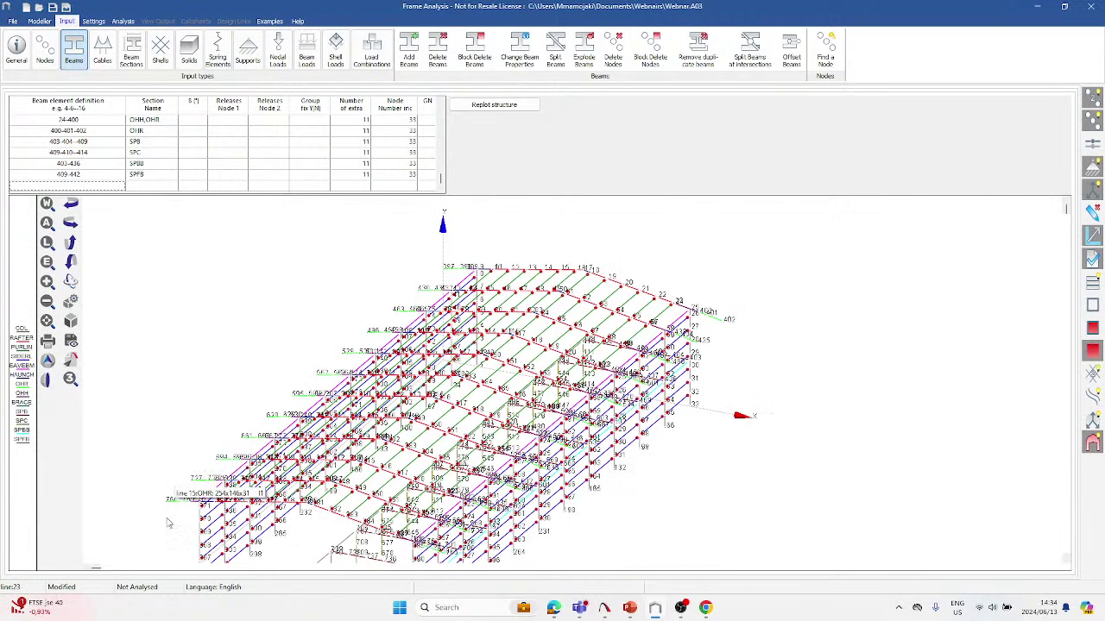
{"action": "scroll", "coordinate": [172, 499], "scroll_direction": "up", "scroll_amount": 2}
{"action": "type", "text": "760"}
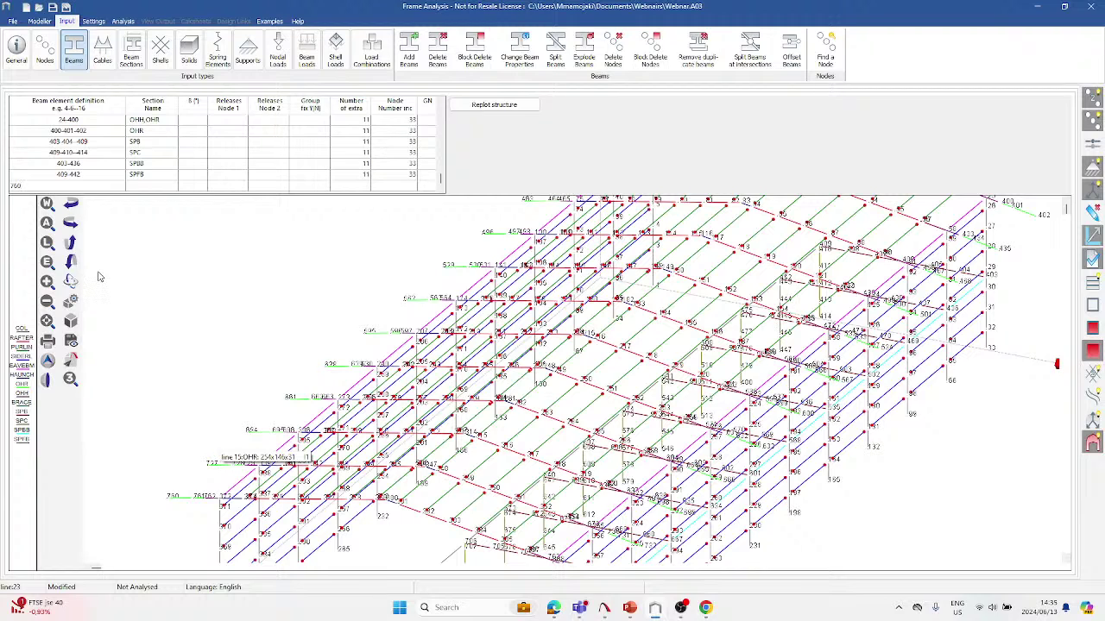
{"action": "type", "text": "-727"}
{"action": "key", "text": "Tab"}
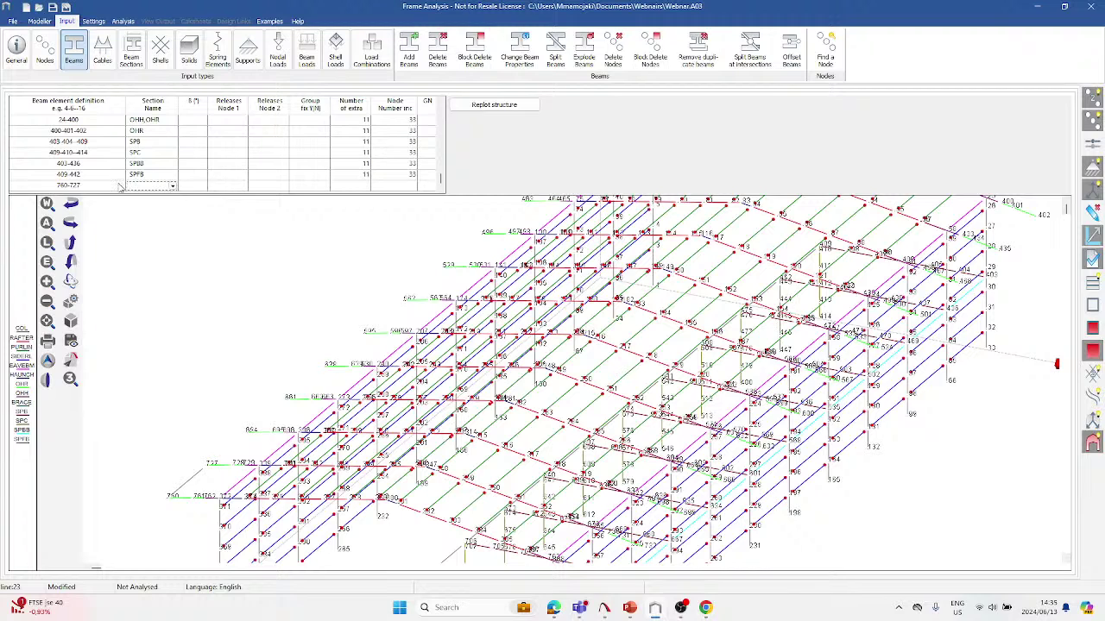
{"action": "left_click", "coordinate": [173, 187]}
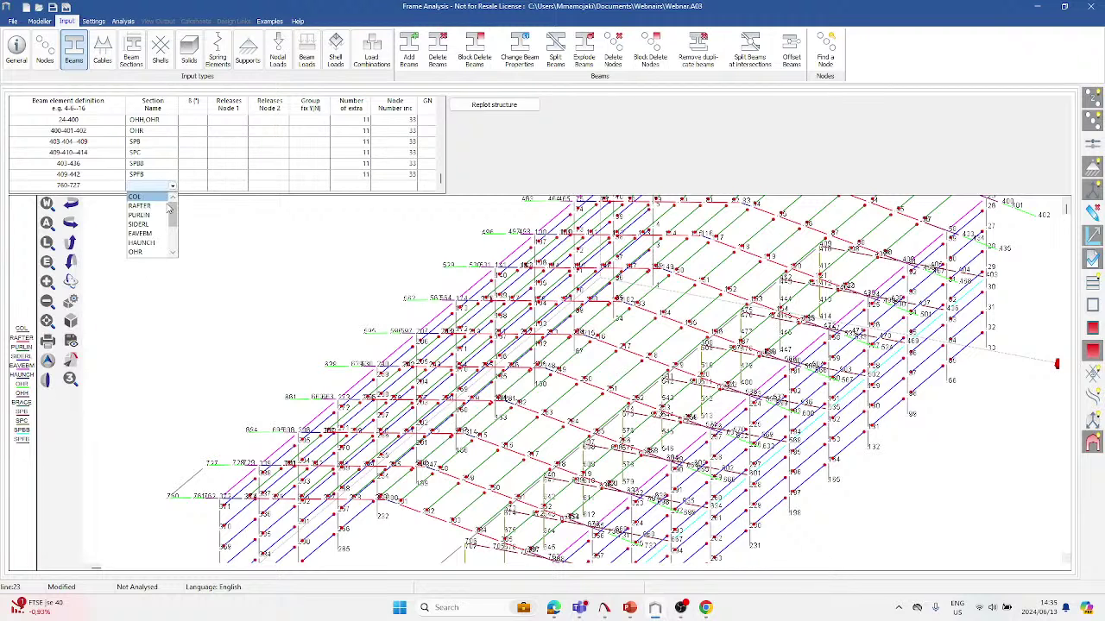
{"action": "left_click", "coordinate": [151, 215]}
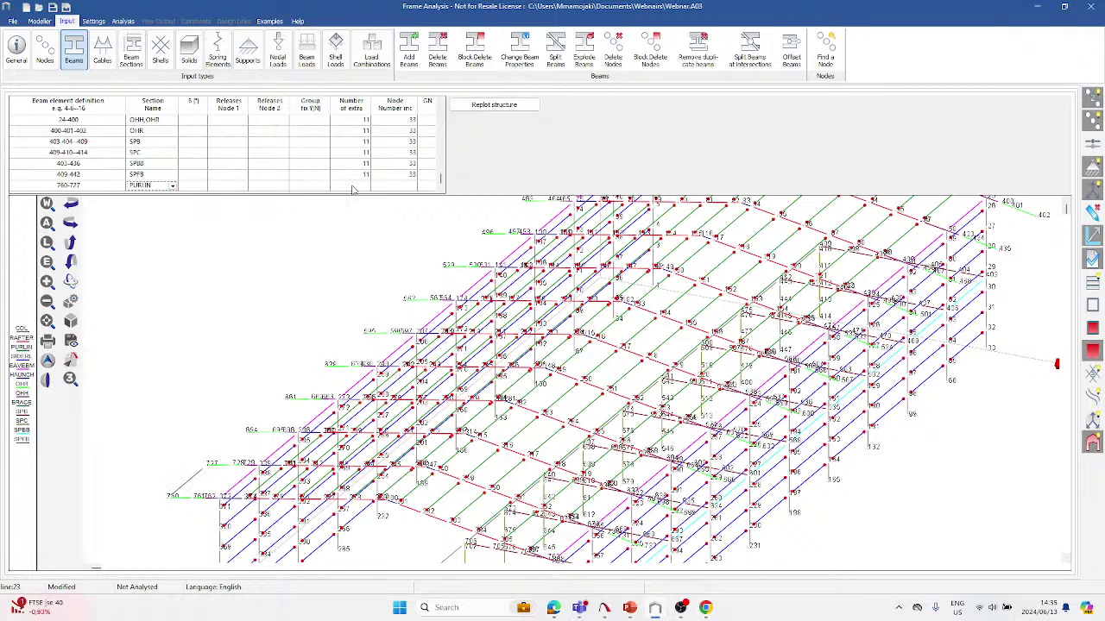
Repeat the purlin line 760-727 with 10 extra at node increment -33.
{"action": "left_click", "coordinate": [352, 187]}
{"action": "type", "text": "10"}
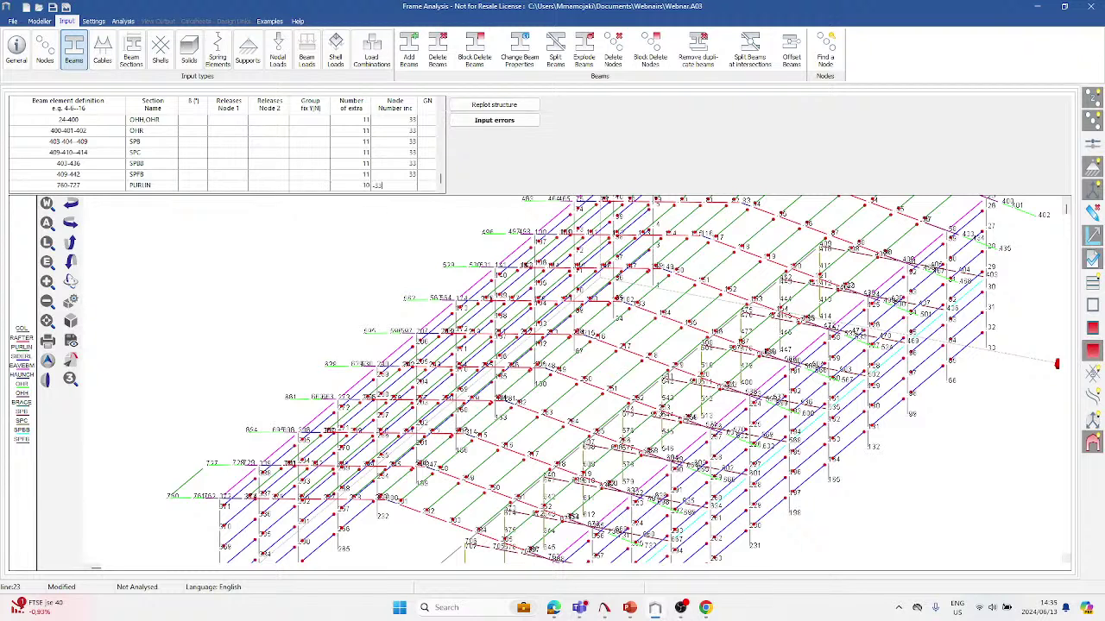
{"action": "key", "text": "Return"}
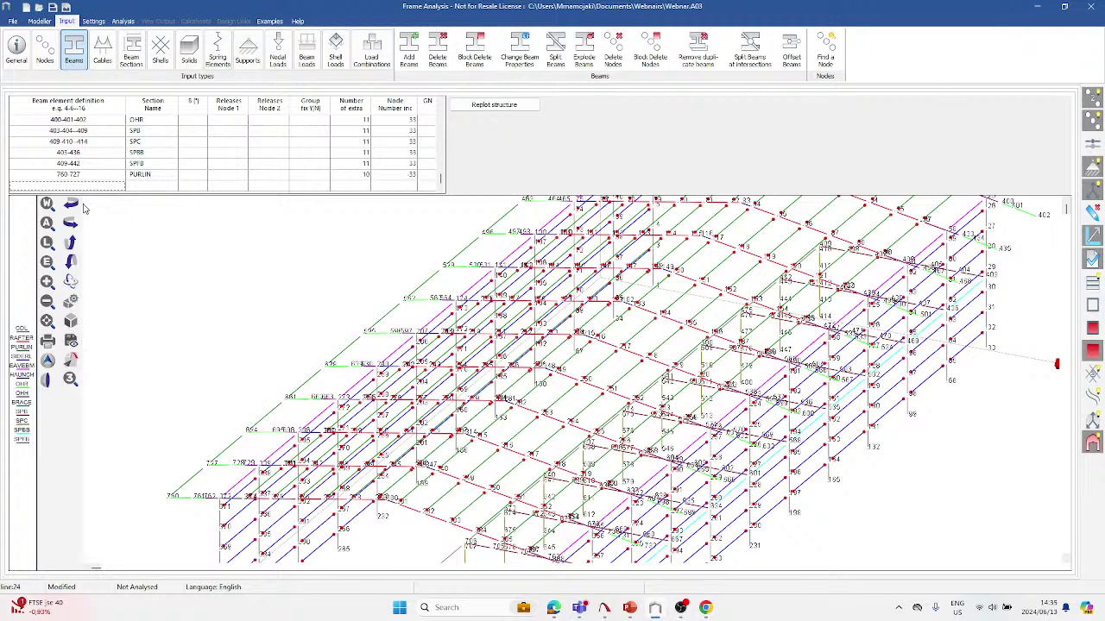
{"action": "type", "text": "764-"}
{"action": "scroll", "coordinate": [480, 288], "scroll_direction": "down", "scroll_amount": 2}
{"action": "scroll", "coordinate": [559, 475], "scroll_direction": "up", "scroll_amount": 2}
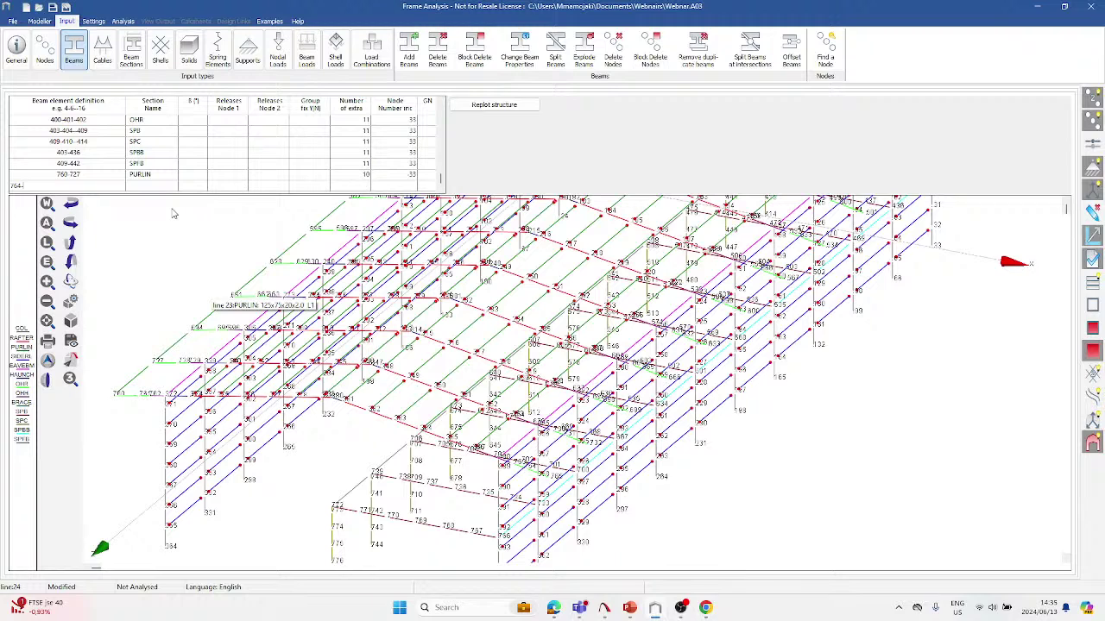
{"action": "type", "text": "-731"}
{"action": "key", "text": "Tab"}
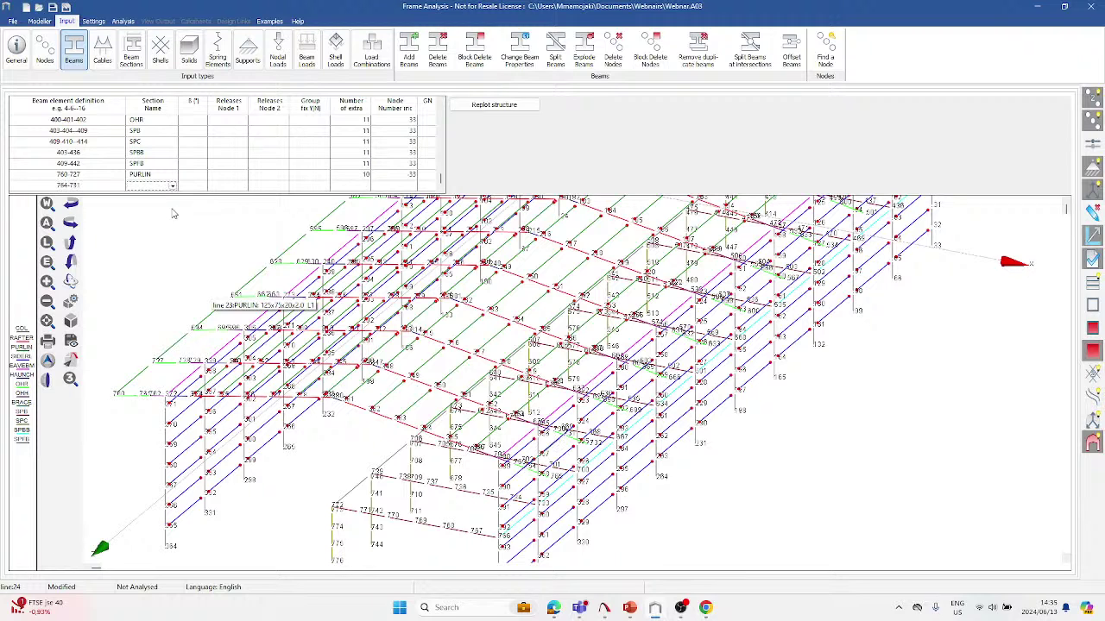
Set the purlin line 760-727 to a rotation angle of 10° with P releases at both nodes.
{"action": "left_click", "coordinate": [202, 176]}
{"action": "type", "text": "10"}
{"action": "key", "text": "Tab"}
{"action": "type", "text": "P"}
{"action": "key", "text": "Tab"}
{"action": "type", "text": "P"}
{"action": "key", "text": "Tab"}
Replace the unfinished 764-731 entry with beam line 761-728 and assign it the PURLIN section.
{"action": "left_click", "coordinate": [157, 186]}
{"action": "left_click", "coordinate": [93, 185]}
{"action": "key", "text": "Delete"}
{"action": "type", "text": "761-728"}
{"action": "key", "text": "Tab"}
{"action": "left_click", "coordinate": [173, 185]}
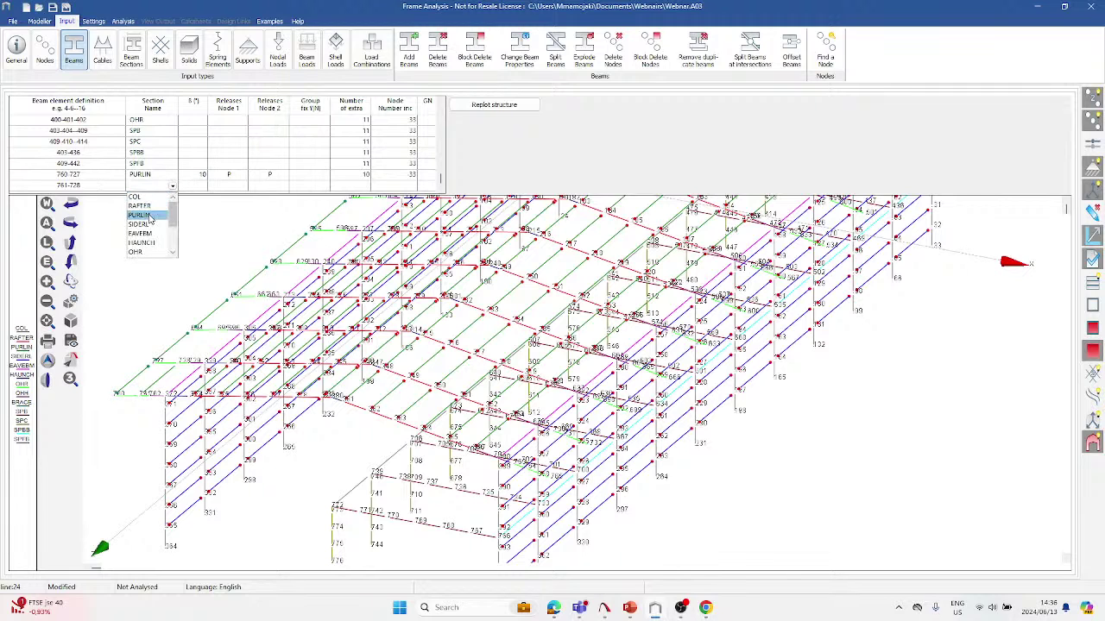
{"action": "left_click", "coordinate": [173, 199]}
Give the purlin line 761-728 a rotation angle of 10° and P releases at both nodes.
{"action": "type", "text": "10"}
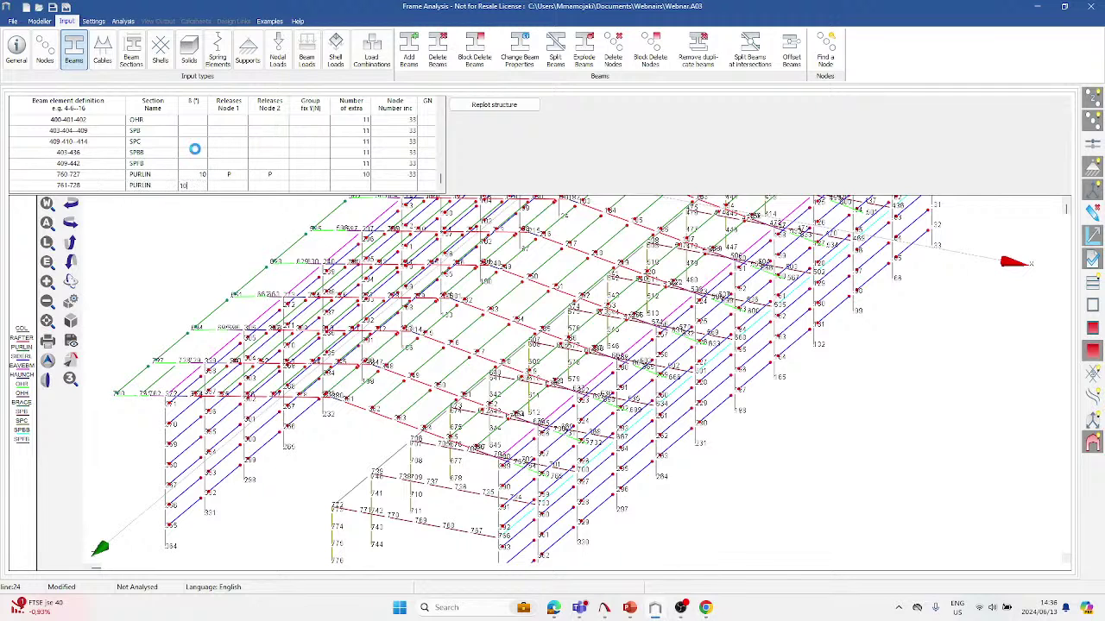
{"action": "key", "text": "Tab"}
{"action": "type", "text": "P"}
{"action": "key", "text": "Tab"}
{"action": "type", "text": "P"}
{"action": "key", "text": "Tab"}
Repeat the purlin line 761-728 with 10 extra at node increment -33.
{"action": "key", "text": "Tab"}
{"action": "type", "text": "10"}
{"action": "key", "text": "Tab"}
{"action": "type", "text": "-11"}
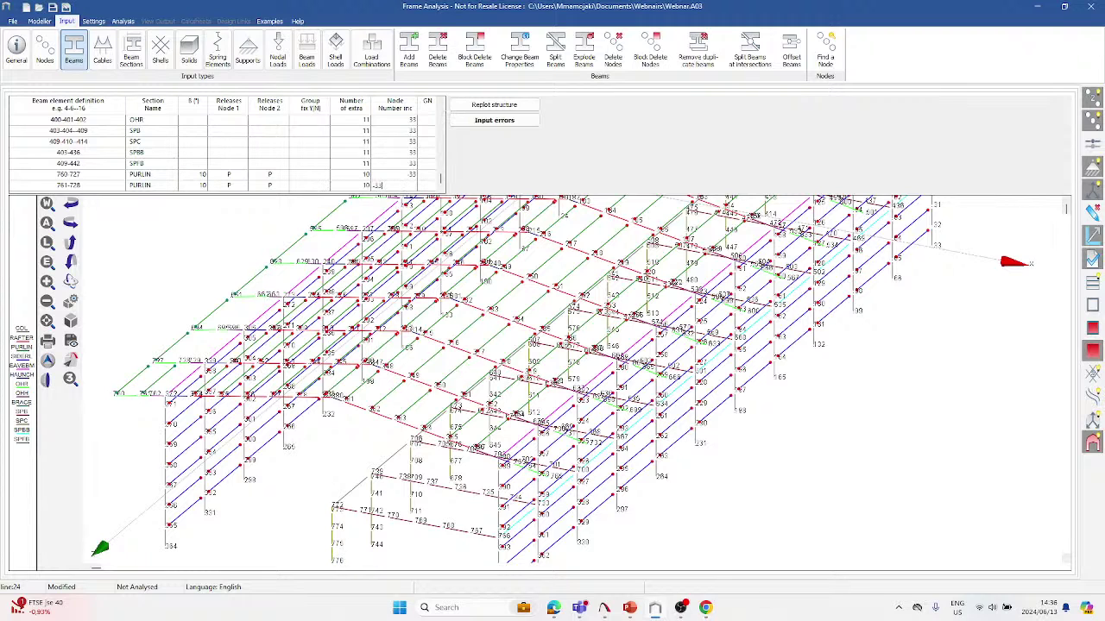
{"action": "key", "text": "Return"}
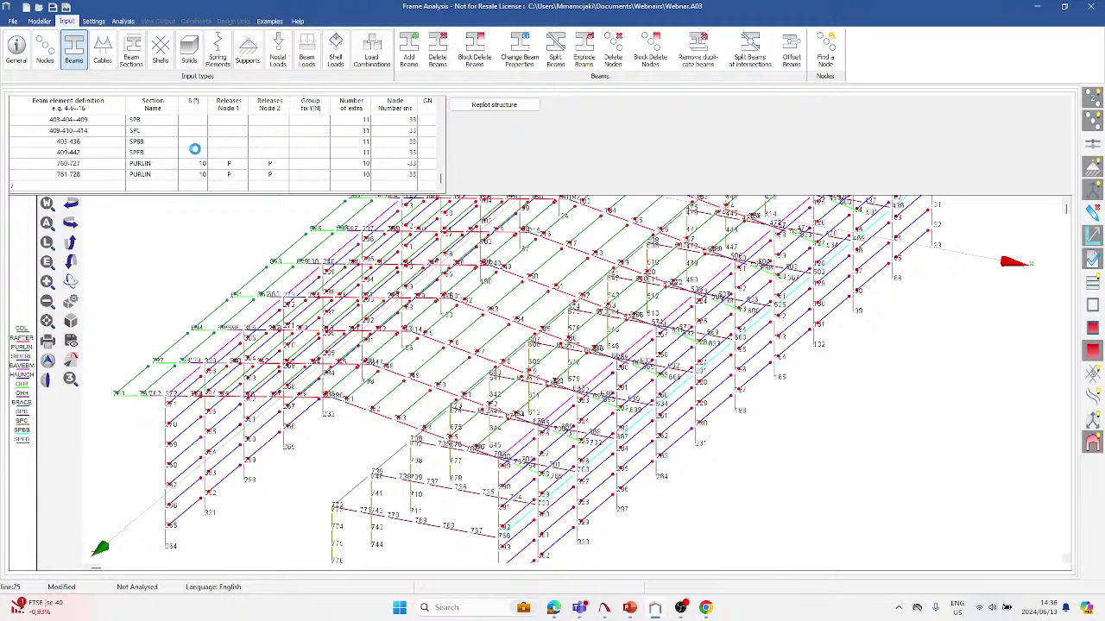
Add the beam line 765-732 with the PURLIN section.
{"action": "type", "text": "765-732"}
{"action": "key", "text": "Tab"}
{"action": "left_click", "coordinate": [173, 186]}
{"action": "left_click", "coordinate": [159, 223]}
Give the purlin line 765-732 a rotation angle of -10° and P releases at both nodes.
{"action": "left_click", "coordinate": [201, 181]}
{"action": "type", "text": "10"}
{"action": "key", "text": "Tab"}
{"action": "type", "text": "P"}
{"action": "key", "text": "Tab"}
{"action": "type", "text": "P"}
{"action": "key", "text": "Tab"}
Repeat the purlin line 765-732 with 10 extra at node increment -33.
{"action": "key", "text": "Tab"}
{"action": "type", "text": "10"}
{"action": "key", "text": "Tab"}
{"action": "type", "text": "-33"}
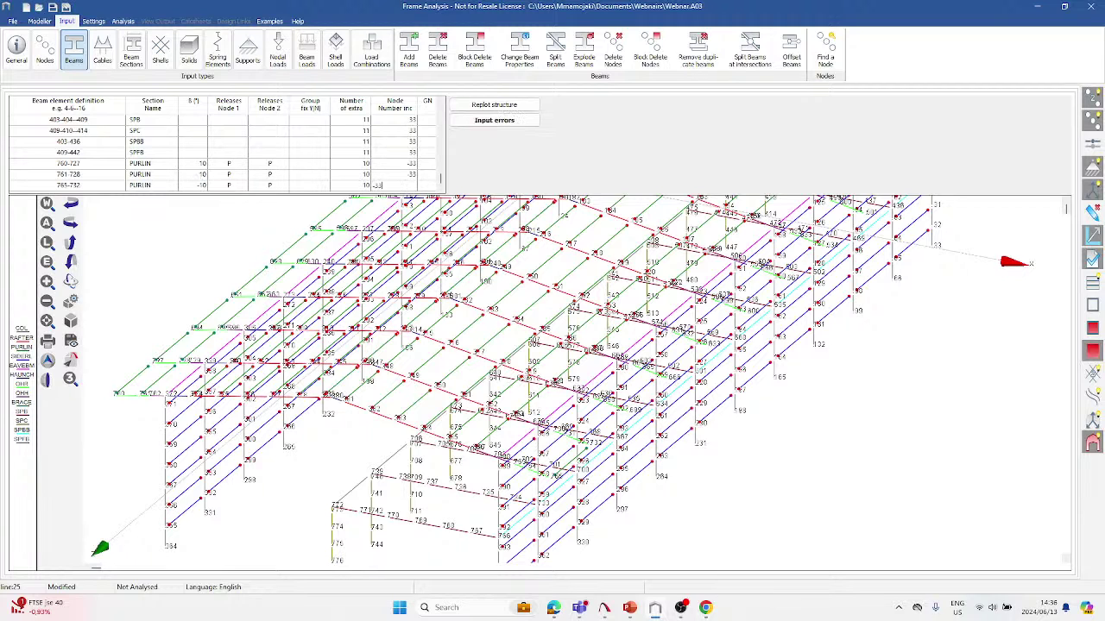
Finish the current purlin row and define element 764-731 with the PURLIN section and a beta angle of -10°.
{"action": "key", "text": "Return"}
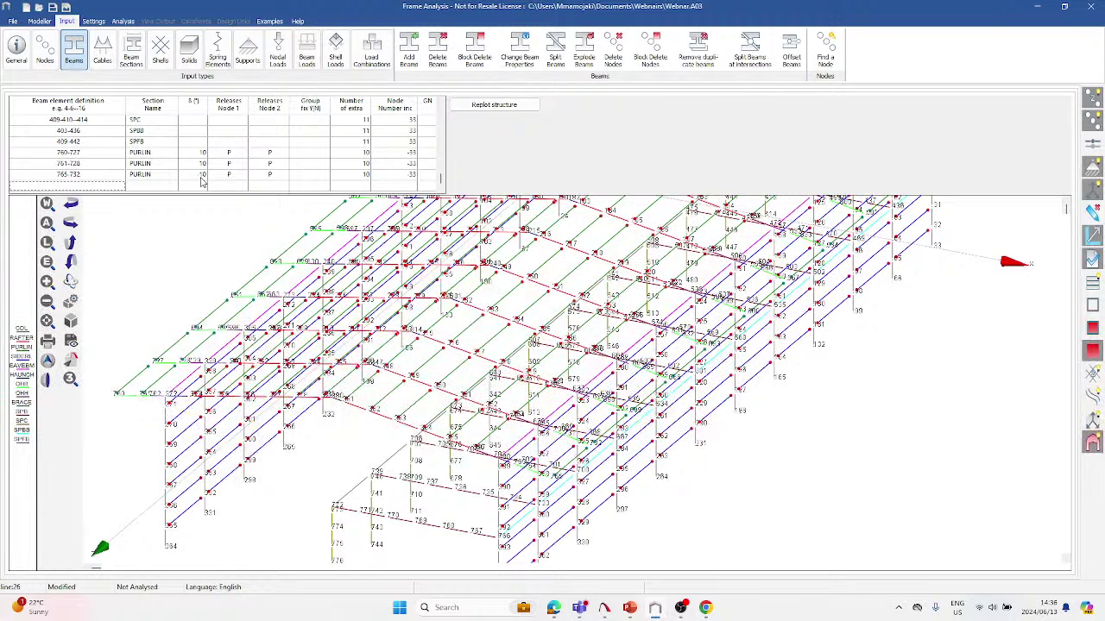
{"action": "type", "text": "764-731"}
{"action": "key", "text": "Tab"}
{"action": "left_click", "coordinate": [173, 185]}
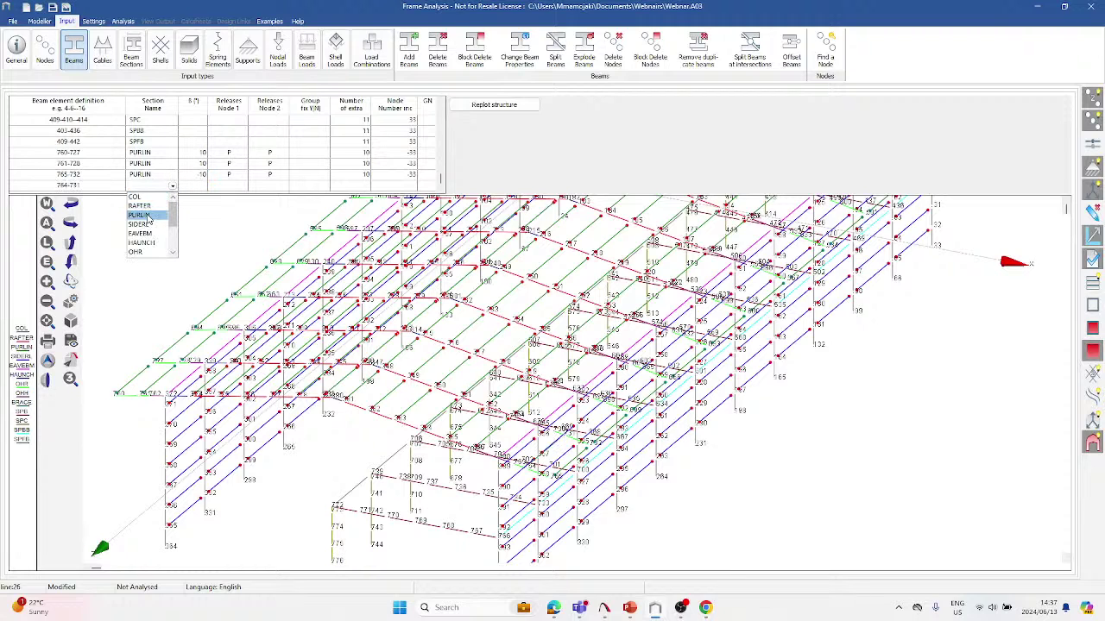
{"action": "left_click", "coordinate": [143, 215]}
{"action": "key", "text": "Tab"}
{"action": "type", "text": "-1"}
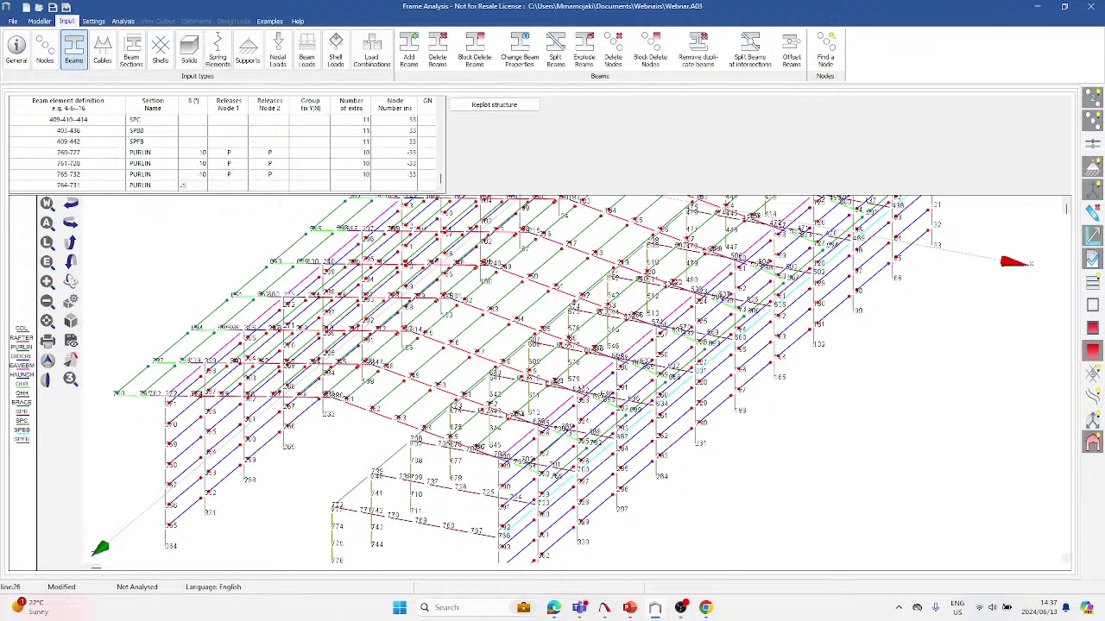
{"action": "type", "text": "0"}
Give purlin 764-731 P releases at both nodes, 10 extra elements and a node number increment of -33.
{"action": "key", "text": "Tab"}
{"action": "type", "text": "P"}
{"action": "key", "text": "Tab"}
{"action": "type", "text": "HP"}
{"action": "key", "text": "Tab"}
{"action": "key", "text": "Tab"}
{"action": "type", "text": "10"}
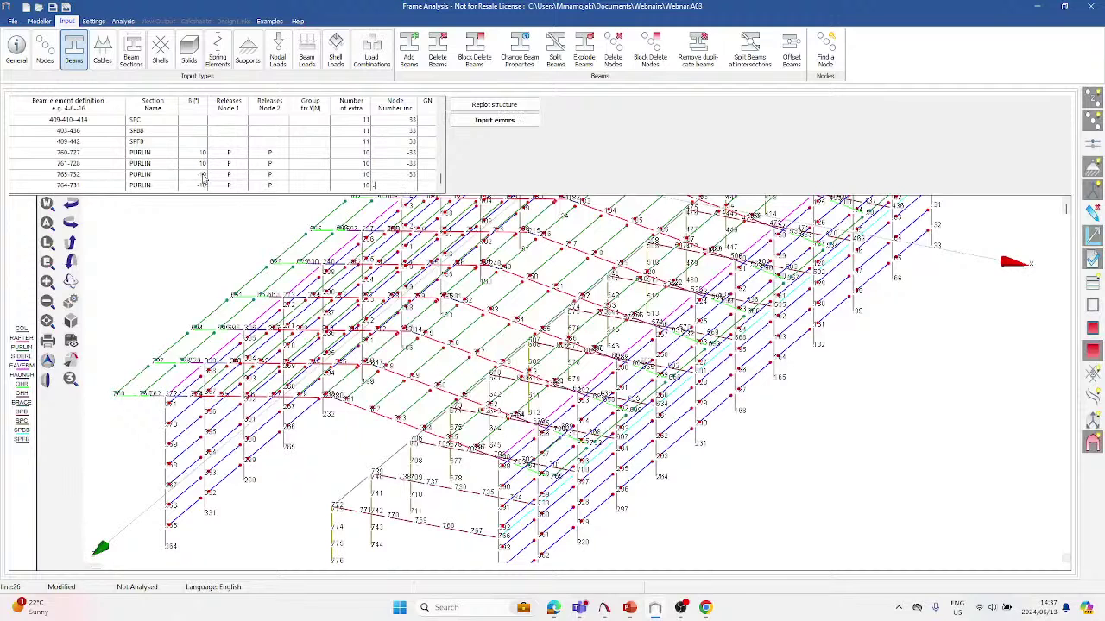
{"action": "type", "text": "33"}
{"action": "key", "text": "Return"}
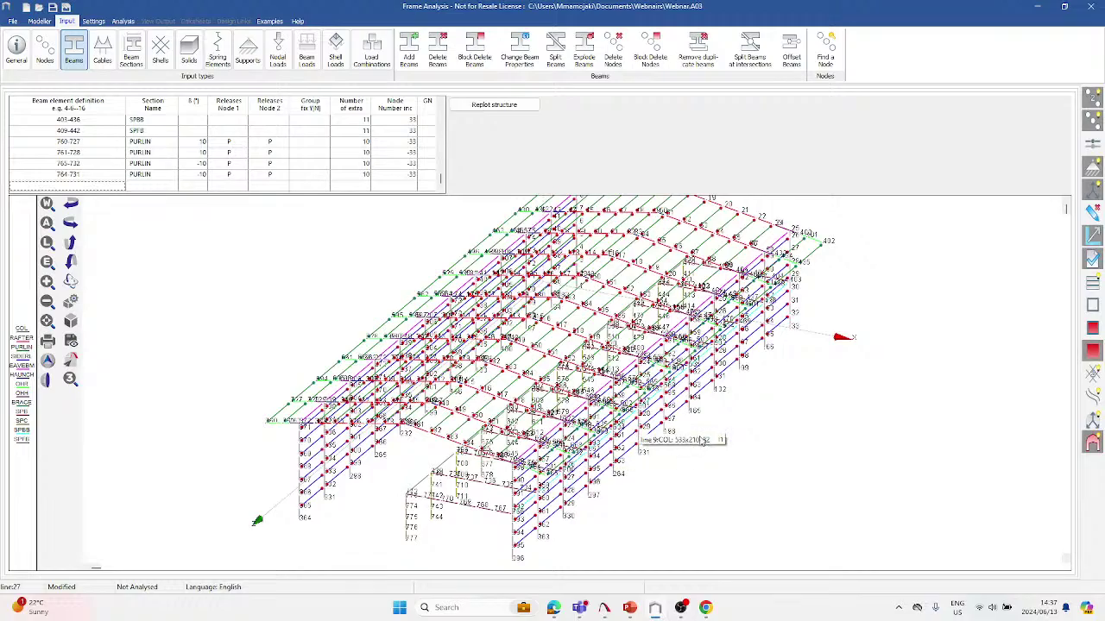
Add a beam element definition 9-47 in a new row with the BRACE section.
{"action": "middle_click_drag", "start_coordinate": [723, 437], "coordinate": [787, 475]}
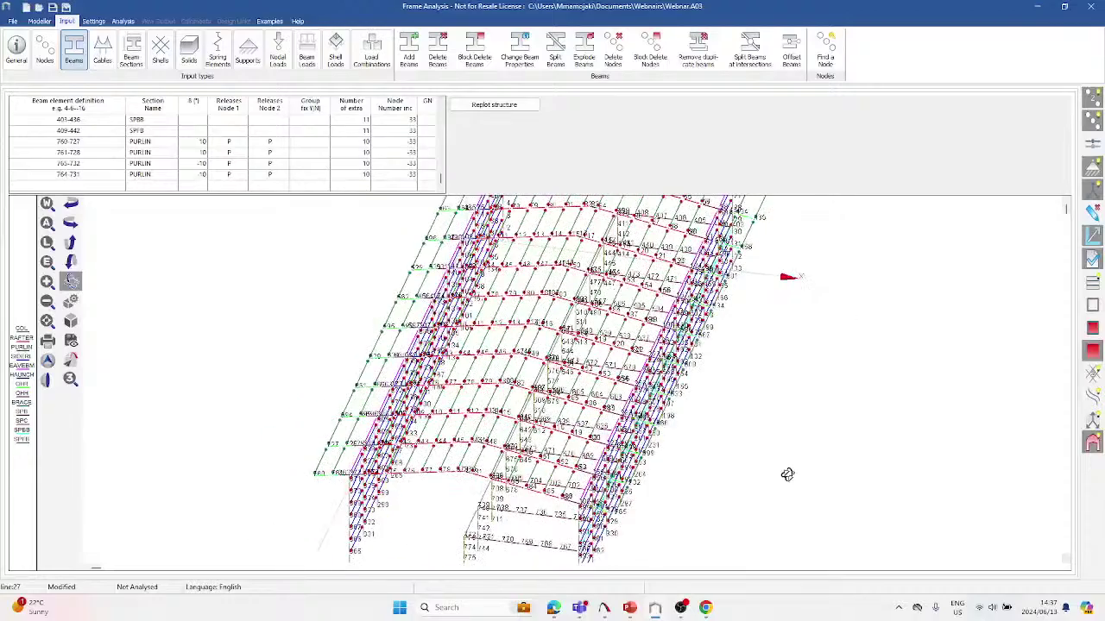
{"action": "left_click", "coordinate": [82, 177]}
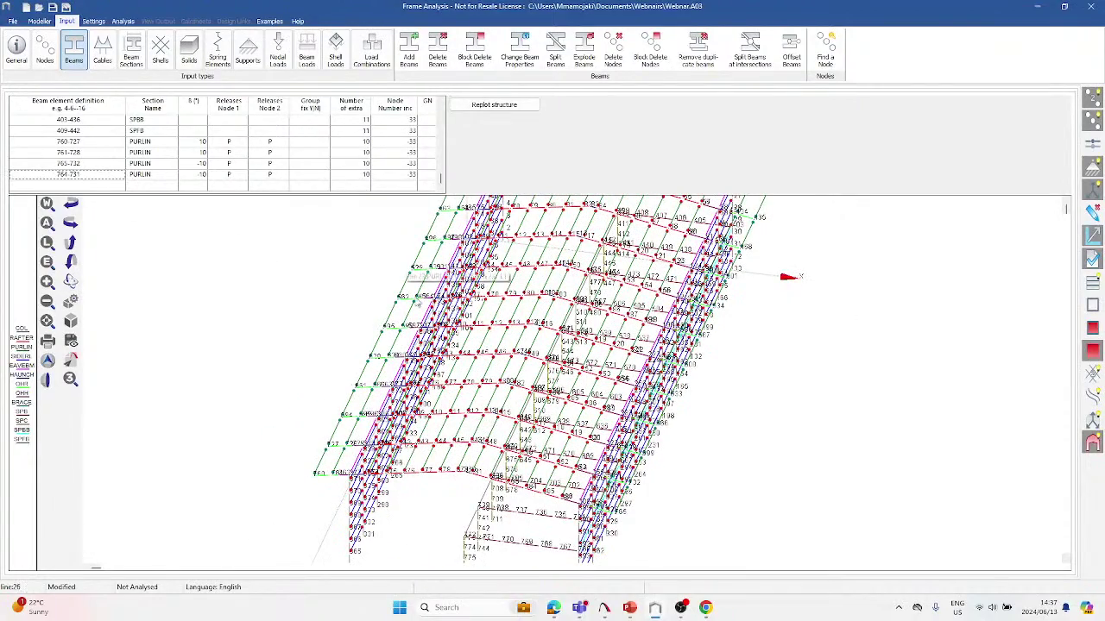
{"action": "scroll", "coordinate": [503, 236], "scroll_direction": "down", "scroll_amount": 1}
{"action": "scroll", "coordinate": [504, 236], "scroll_direction": "up", "scroll_amount": 5}
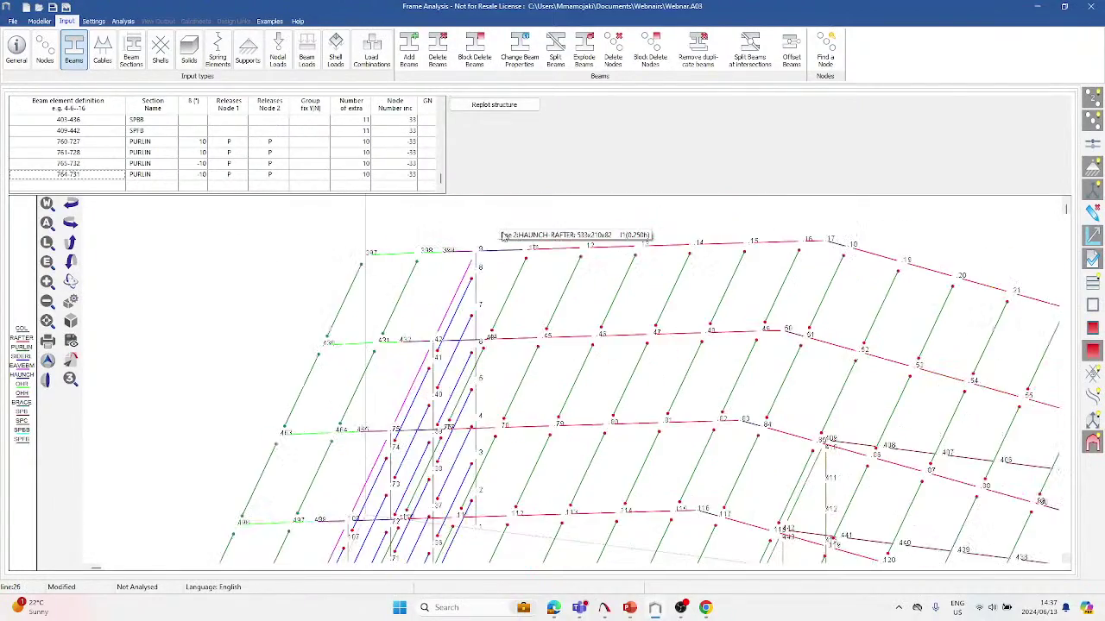
{"action": "scroll", "coordinate": [480, 256], "scroll_direction": "up", "scroll_amount": 1}
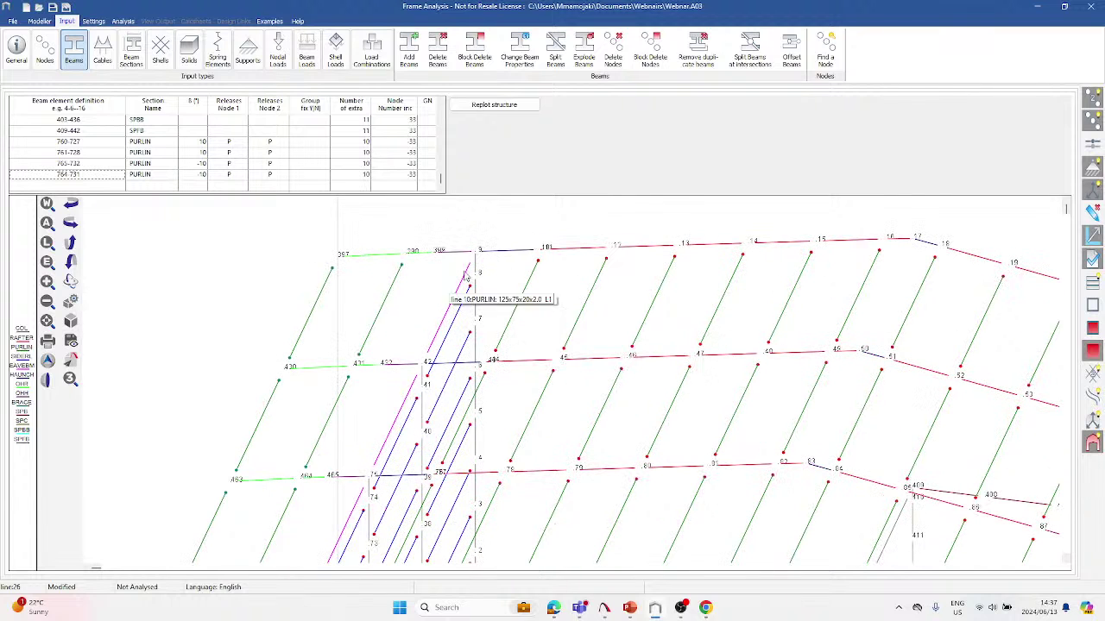
{"action": "left_click", "coordinate": [121, 186]}
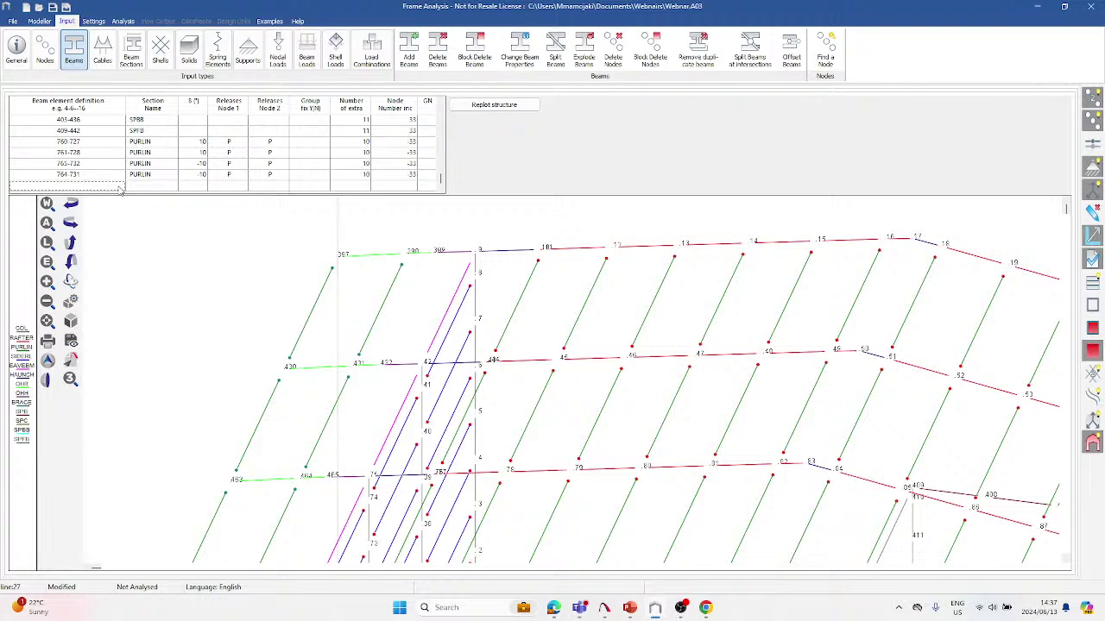
{"action": "type", "text": "9-47"}
{"action": "key", "text": "Tab"}
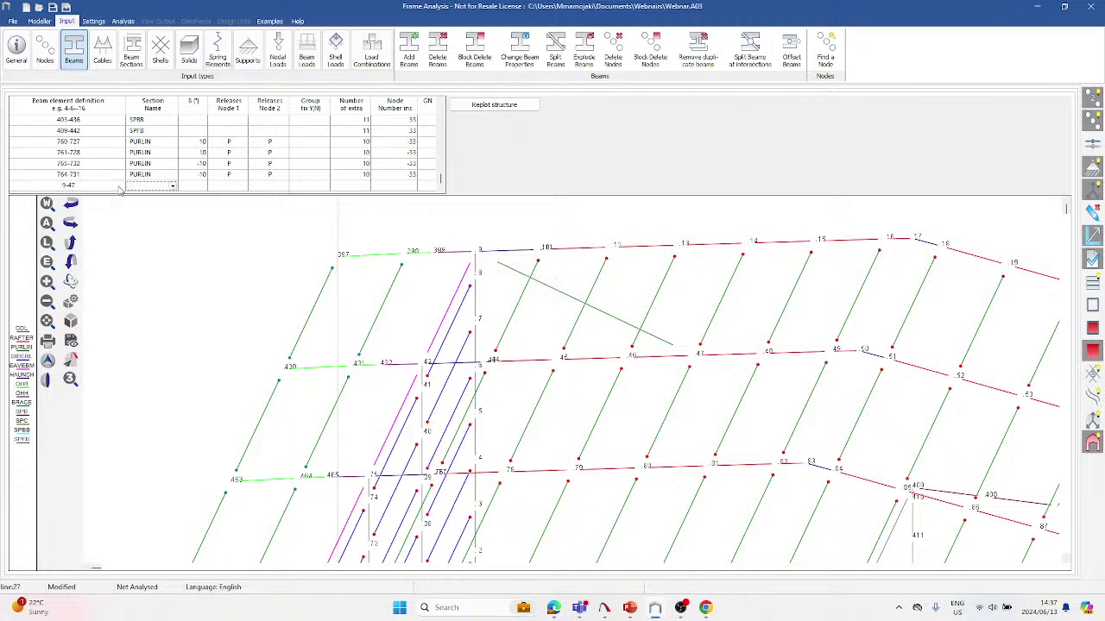
{"action": "left_click", "coordinate": [172, 186]}
{"action": "scroll", "coordinate": [147, 226], "scroll_direction": "down", "scroll_amount": 2}
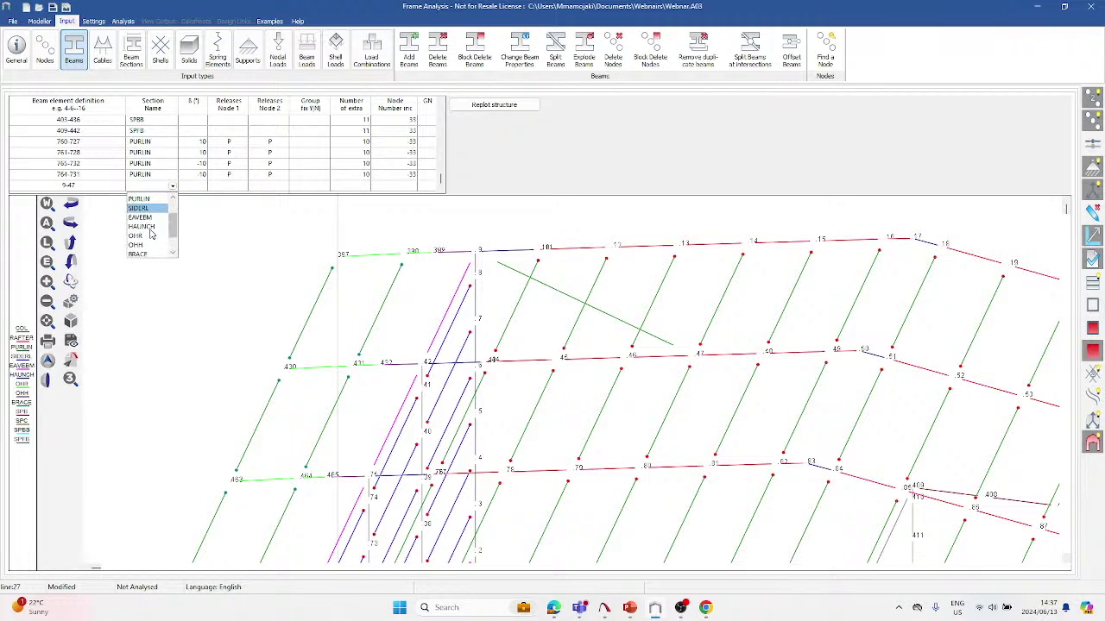
{"action": "left_click", "coordinate": [137, 215]}
Give brace 9-47 P releases at both nodes, 2 extra elements and a node number increment of 165.
{"action": "left_click", "coordinate": [197, 186]}
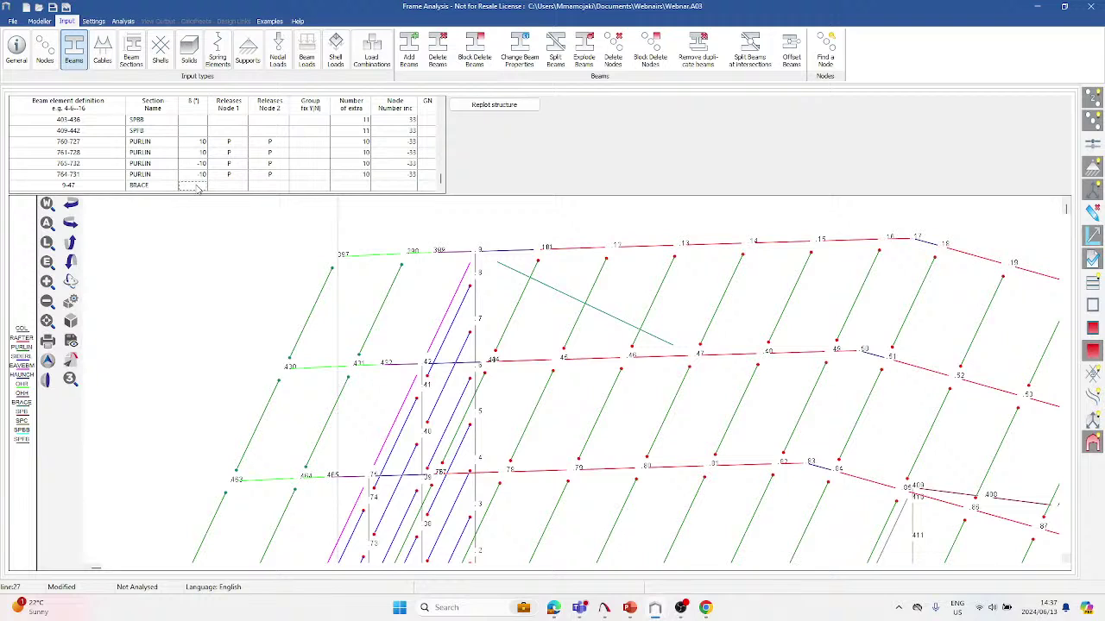
{"action": "left_click", "coordinate": [235, 185]}
{"action": "type", "text": "P"}
{"action": "key", "text": "Tab"}
{"action": "type", "text": "P"}
{"action": "key", "text": "Tab"}
{"action": "key", "text": "Tab"}
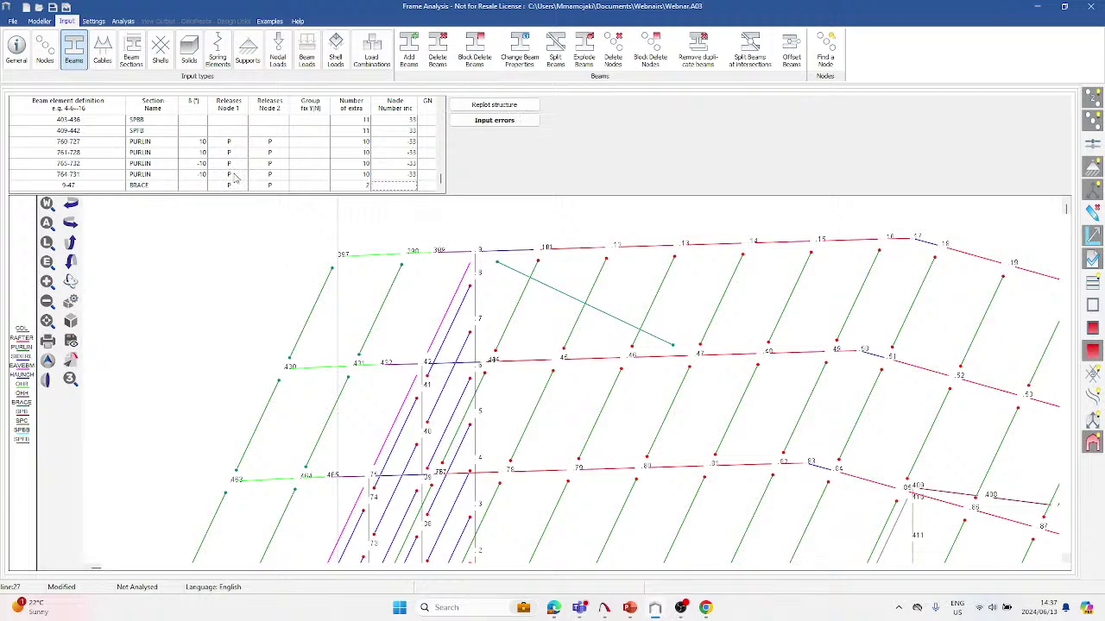
{"action": "type", "text": "165"}
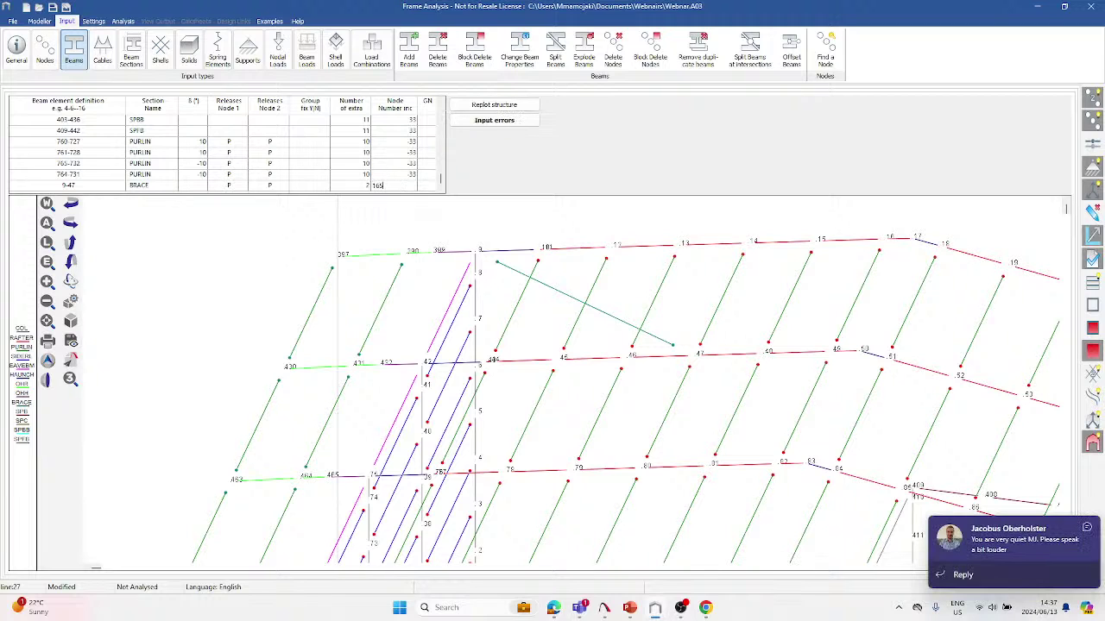
{"action": "key", "text": "Return"}
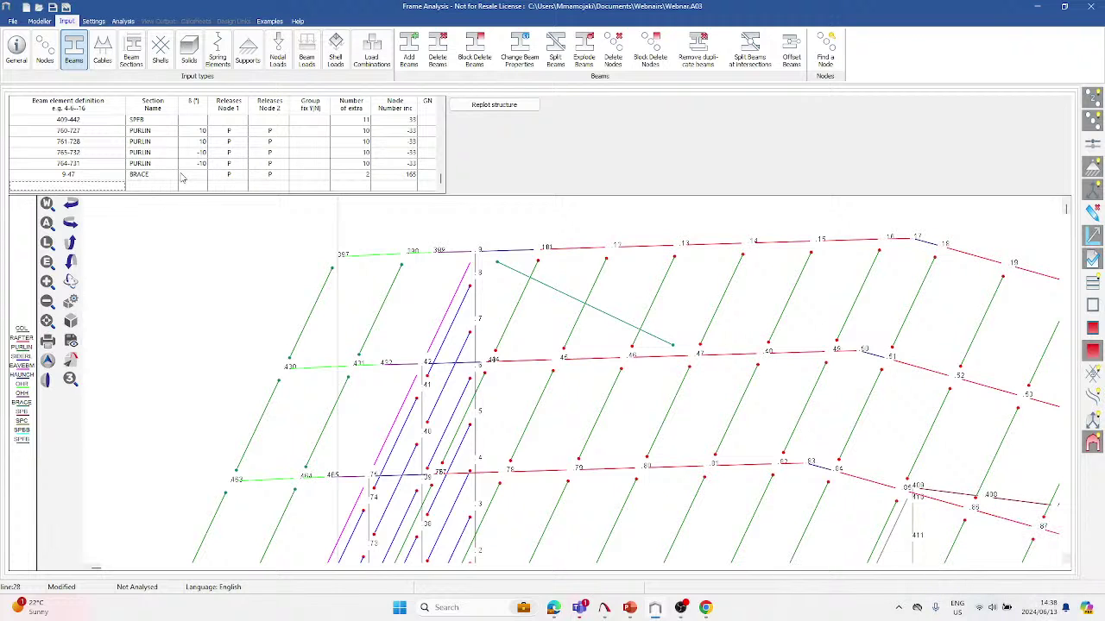
Add the crossing roof element 14-42 in a new row with the BRACE section.
{"action": "scroll", "coordinate": [525, 276], "scroll_direction": "up", "scroll_amount": 1}
{"action": "scroll", "coordinate": [475, 336], "scroll_direction": "down", "scroll_amount": 1}
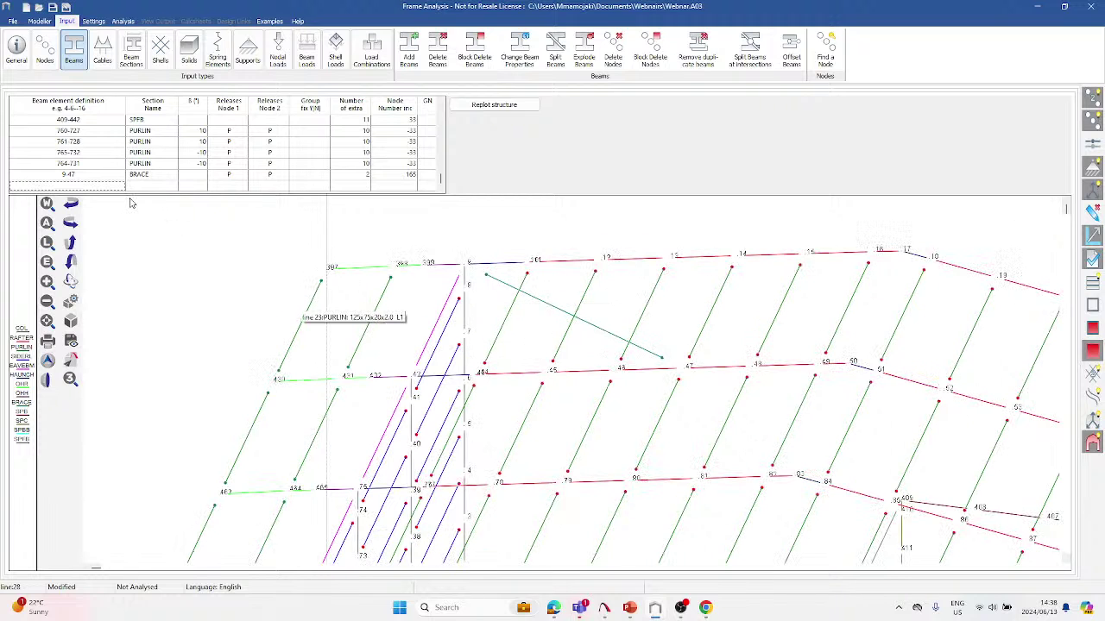
{"action": "type", "text": "14-42"}
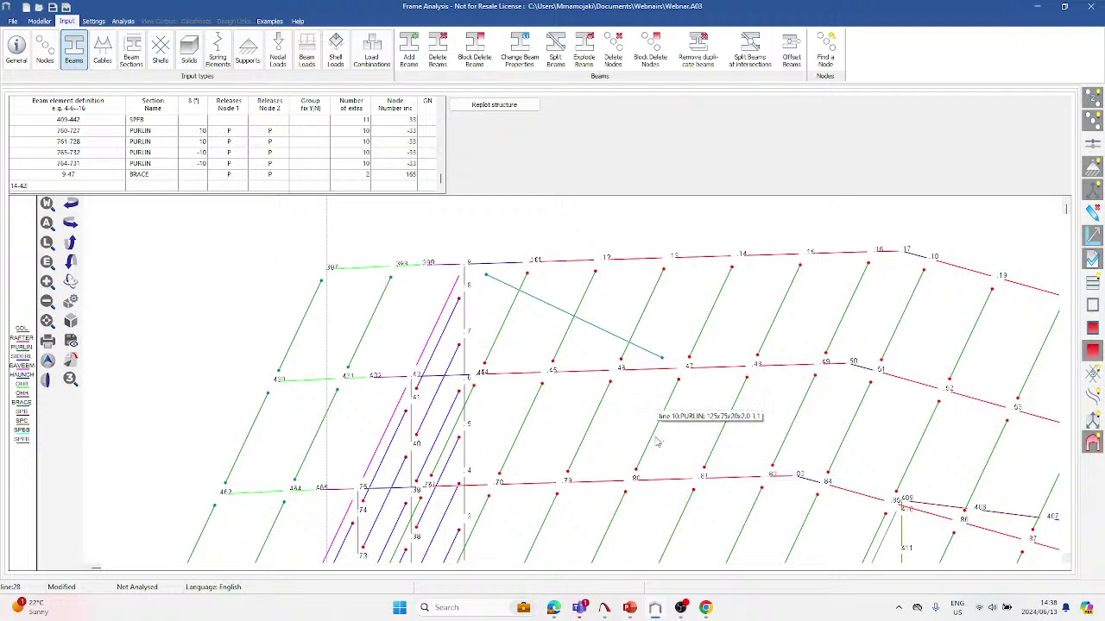
{"action": "left_click", "coordinate": [151, 186]}
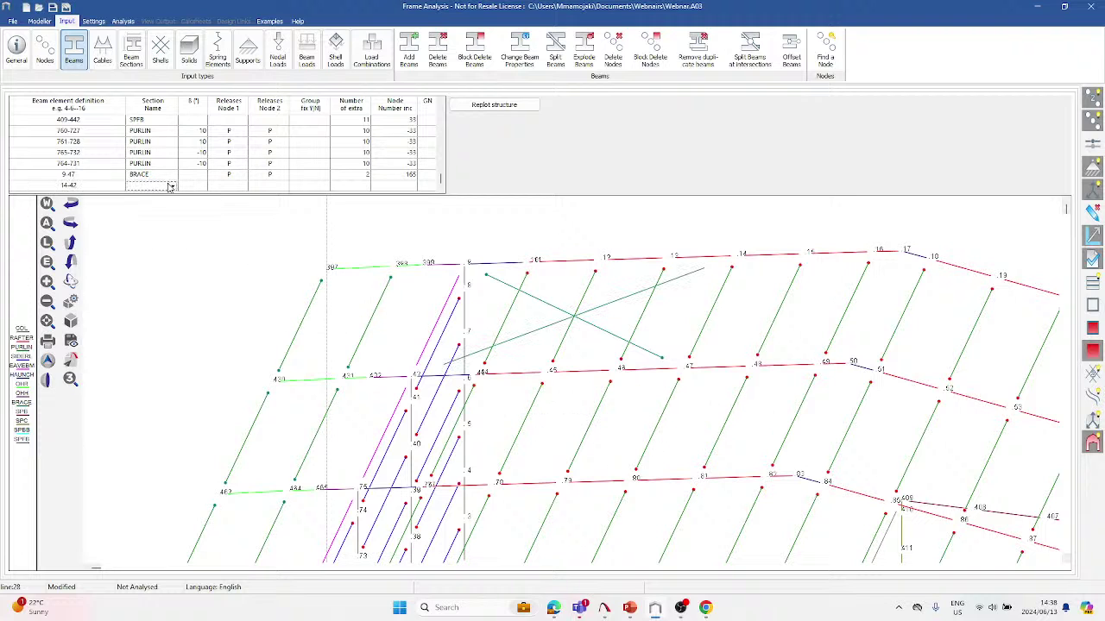
{"action": "left_click", "coordinate": [173, 186]}
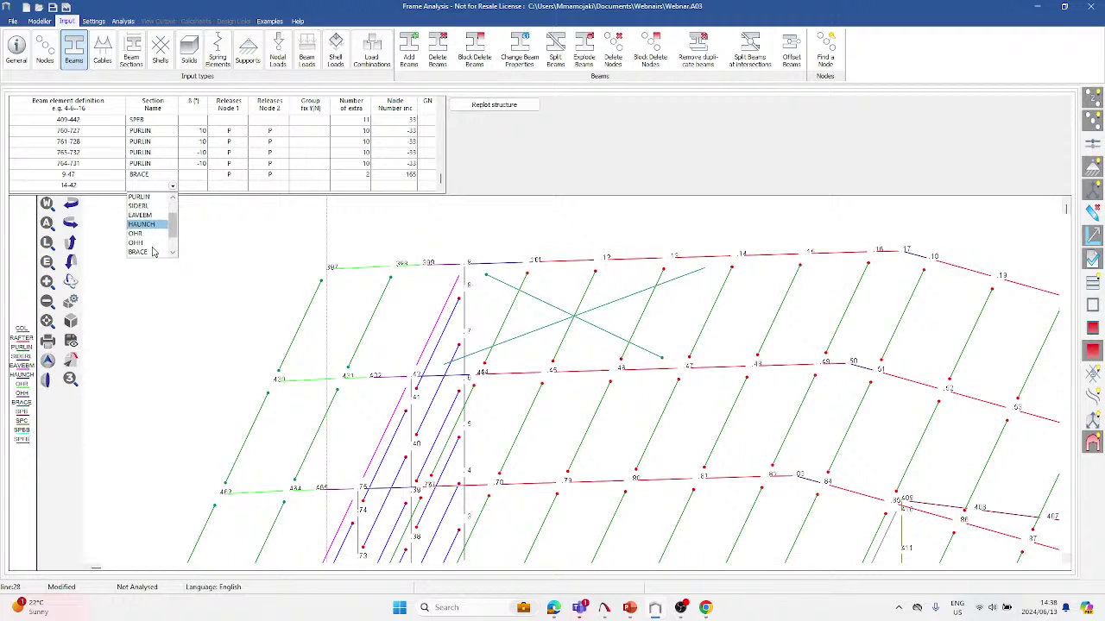
{"action": "scroll", "coordinate": [151, 230], "scroll_direction": "down", "scroll_amount": 2}
{"action": "left_click", "coordinate": [140, 215]}
Give brace 14-42 P releases at both nodes, 2 extra elements and a node number increment of 165.
{"action": "left_click", "coordinate": [235, 189]}
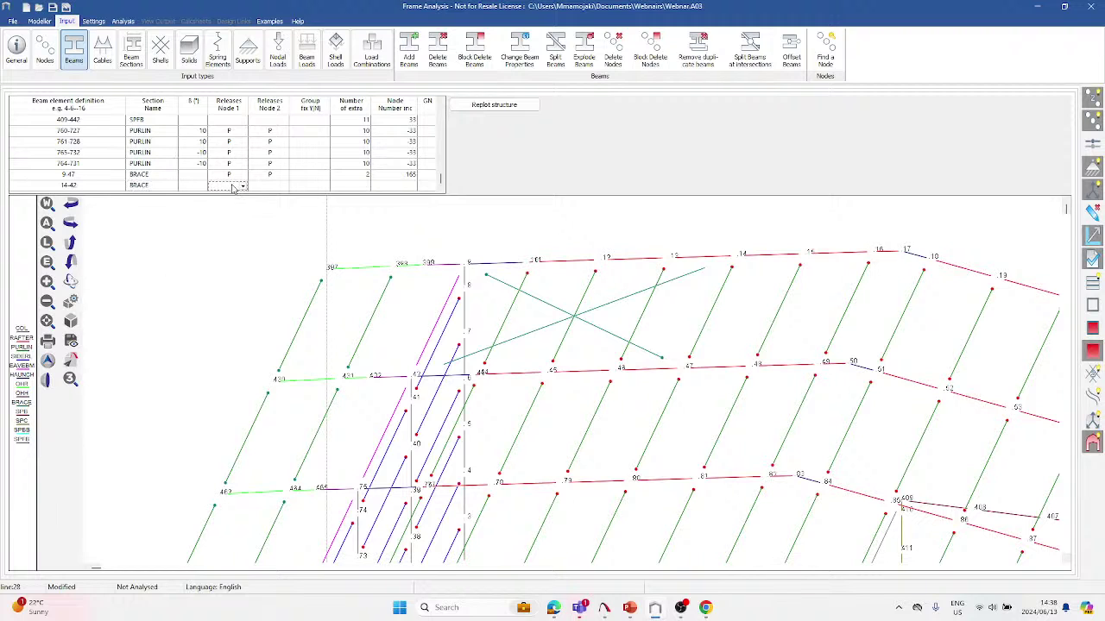
{"action": "type", "text": "P"}
{"action": "key", "text": "Tab"}
{"action": "type", "text": "P"}
{"action": "key", "text": "Tab"}
{"action": "key", "text": "Tab"}
{"action": "type", "text": "2"}
{"action": "key", "text": "Tab"}
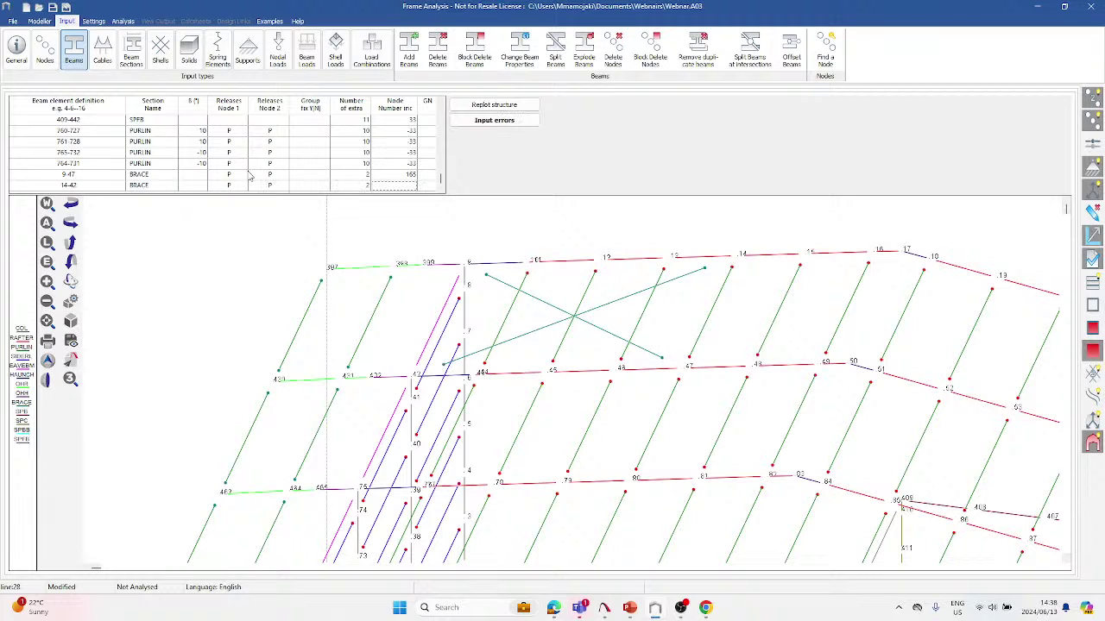
{"action": "type", "text": "165"}
{"action": "key", "text": "Tab"}
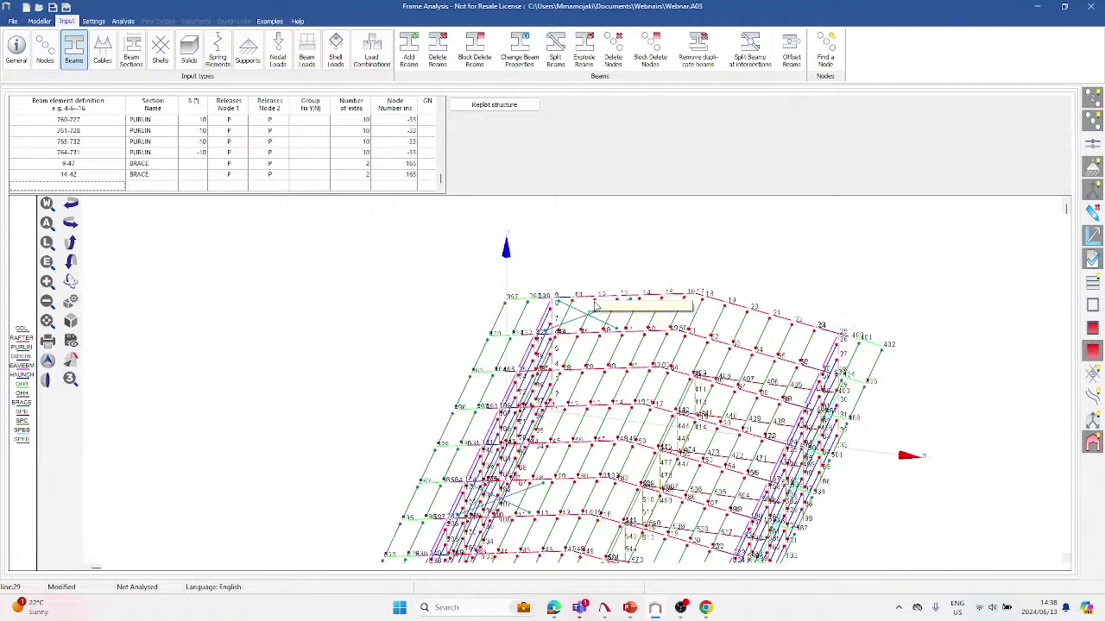
Examine the repeated cross-bracing in the middle and end roof bays and the node numbers around the first bay's ridge.
{"action": "scroll", "coordinate": [455, 346], "scroll_direction": "up", "scroll_amount": 5}
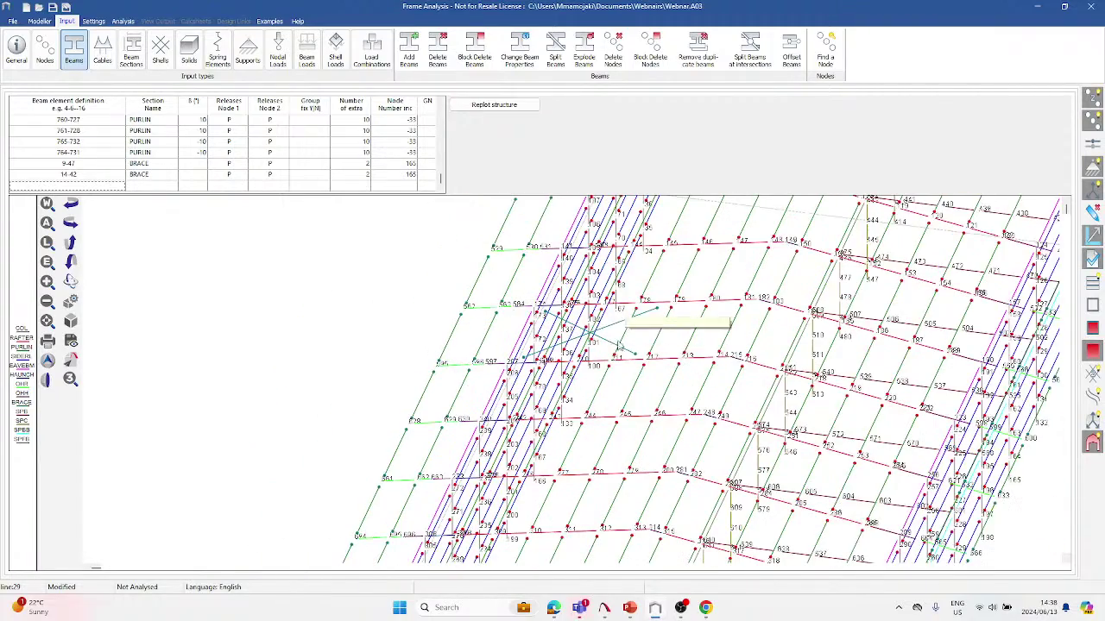
{"action": "scroll", "coordinate": [597, 338], "scroll_direction": "up", "scroll_amount": 1}
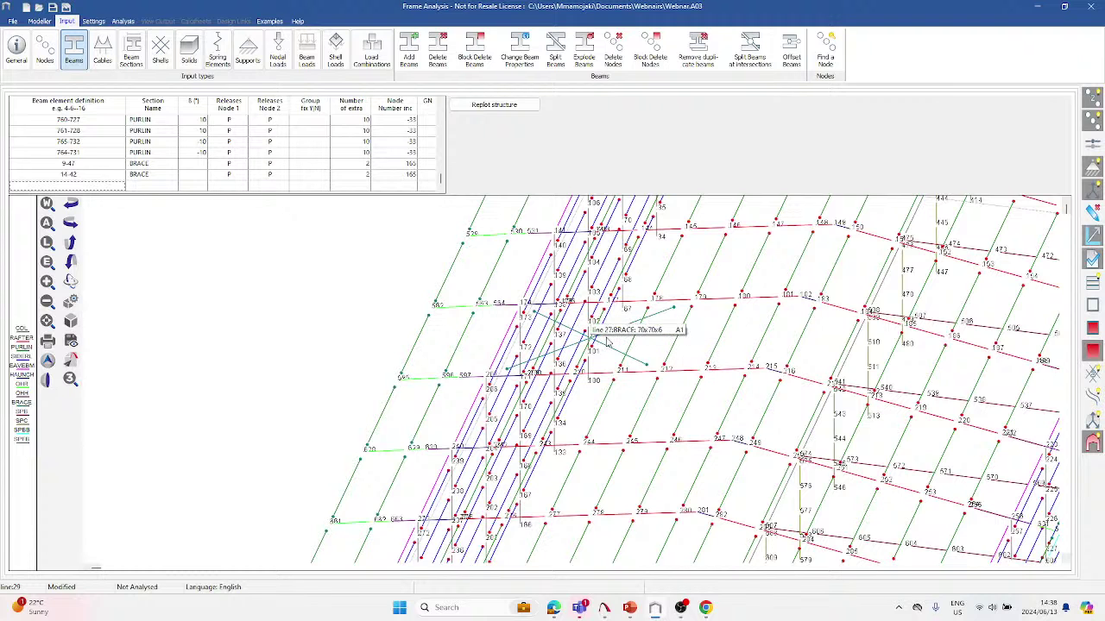
{"action": "scroll", "coordinate": [602, 307], "scroll_direction": "up", "scroll_amount": 1}
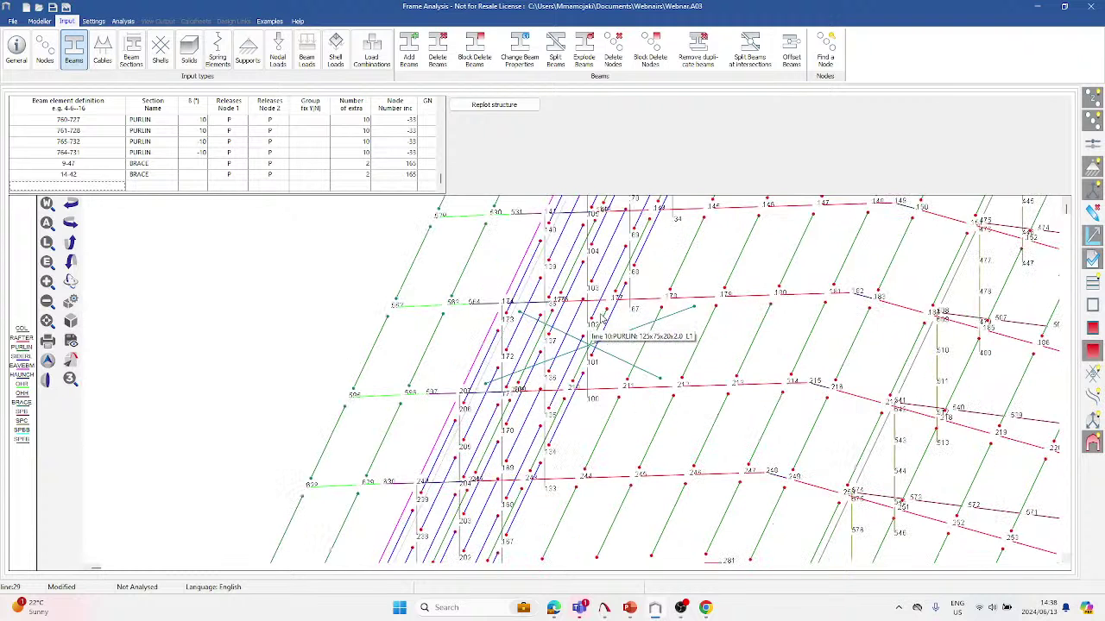
{"action": "scroll", "coordinate": [561, 285], "scroll_direction": "down", "scroll_amount": 2}
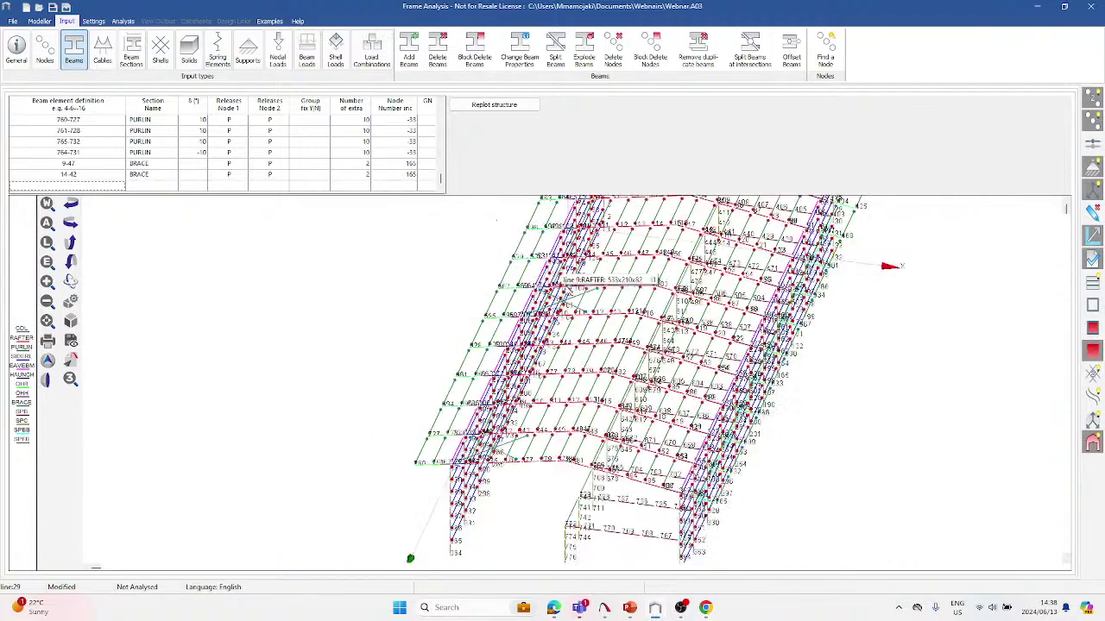
{"action": "scroll", "coordinate": [536, 472], "scroll_direction": "up", "scroll_amount": 1}
{"action": "scroll", "coordinate": [535, 472], "scroll_direction": "up", "scroll_amount": 2}
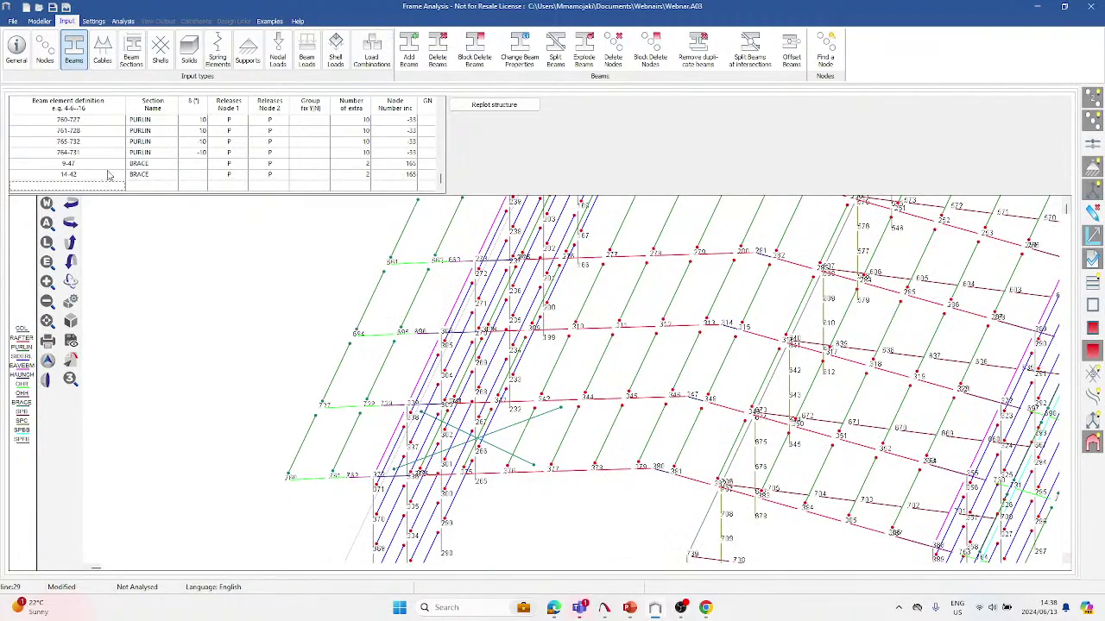
{"action": "scroll", "coordinate": [345, 431], "scroll_direction": "down", "scroll_amount": 3}
{"action": "scroll", "coordinate": [463, 318], "scroll_direction": "up", "scroll_amount": 3}
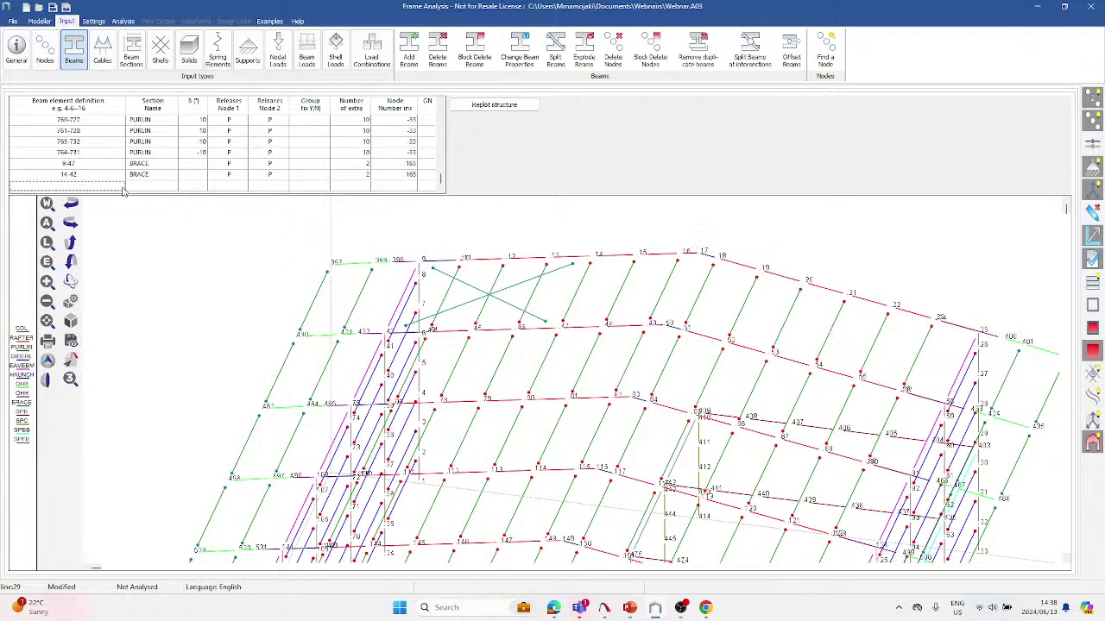
Add the roof element 47-17 in a new row with the BRACE section.
{"action": "type", "text": "47-17"}
{"action": "key", "text": "Tab"}
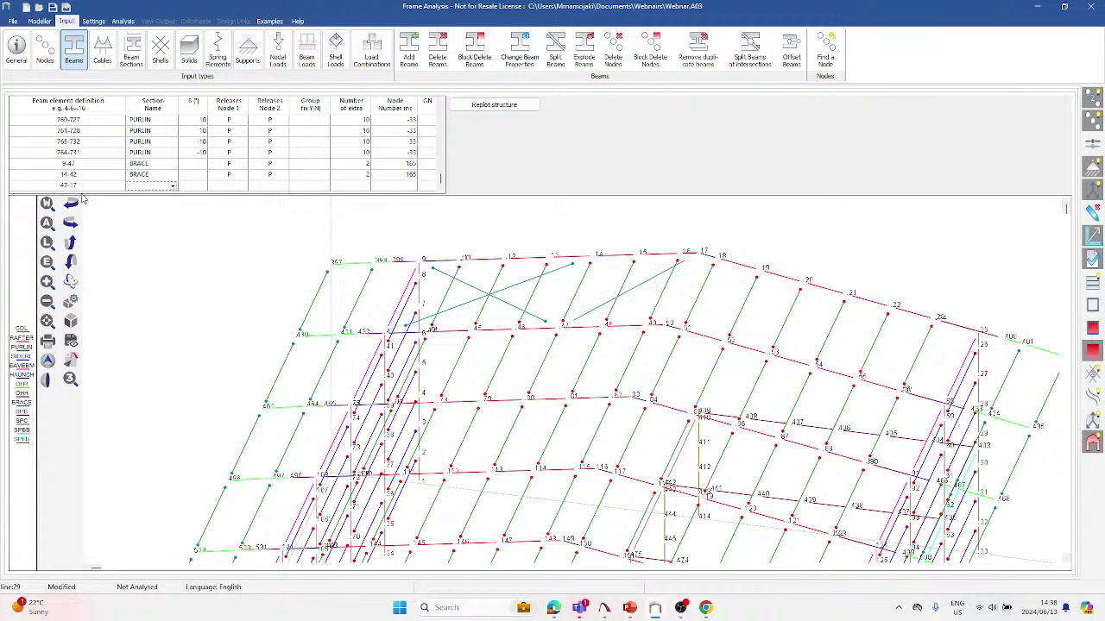
{"action": "left_click", "coordinate": [173, 185]}
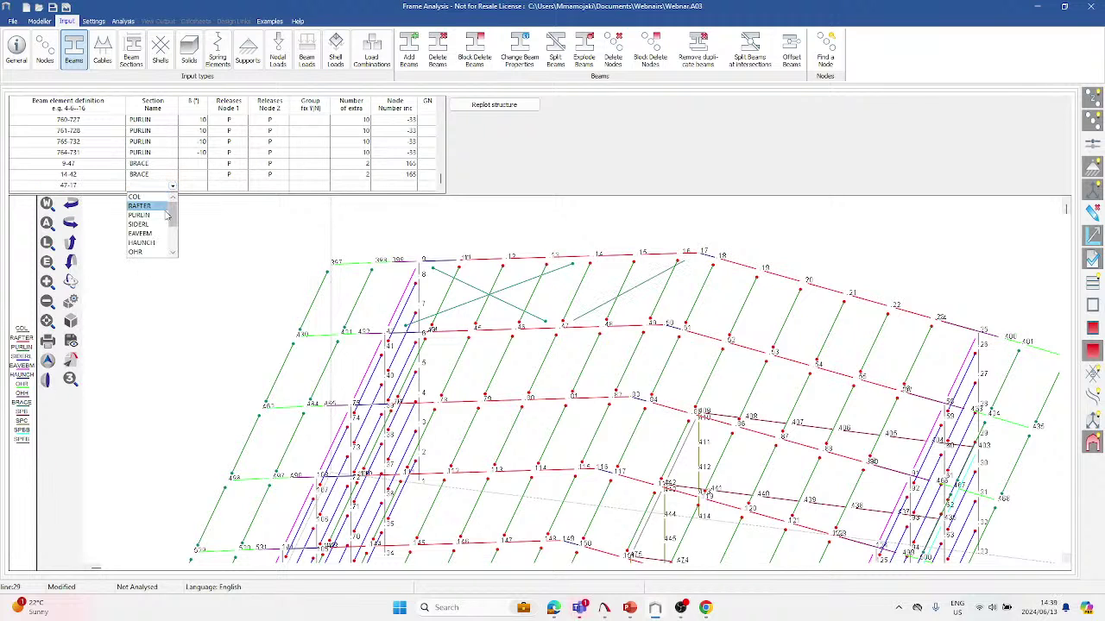
{"action": "scroll", "coordinate": [167, 216], "scroll_direction": "down", "scroll_amount": 1}
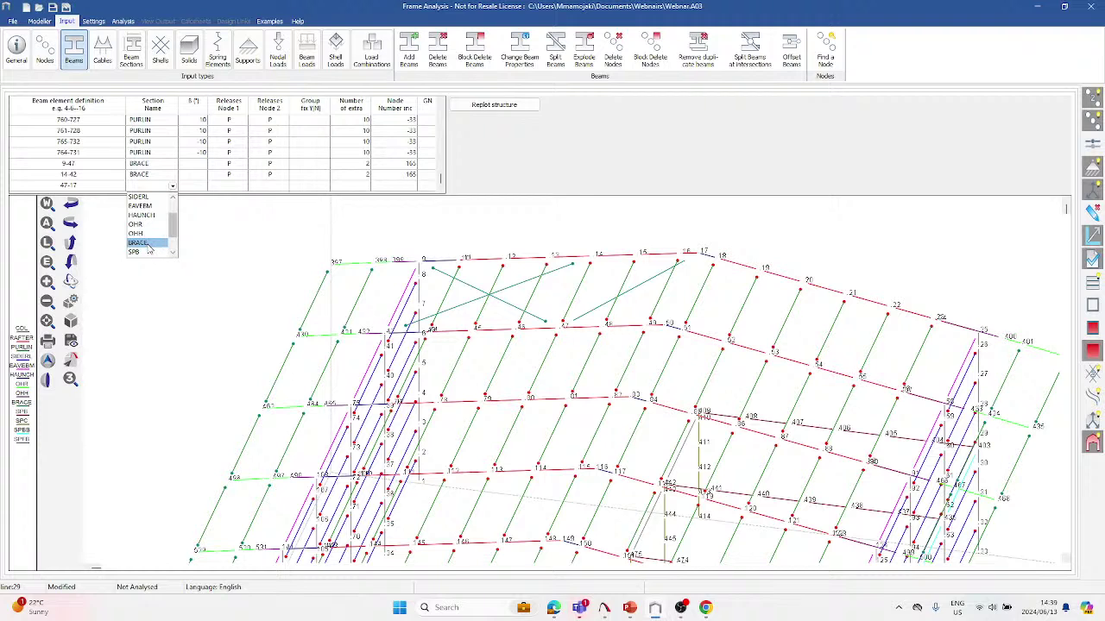
{"action": "left_click", "coordinate": [148, 245]}
Give brace 47-17 P releases at both nodes, 2 extra elements and a node number increment of 165.
{"action": "left_click", "coordinate": [241, 188]}
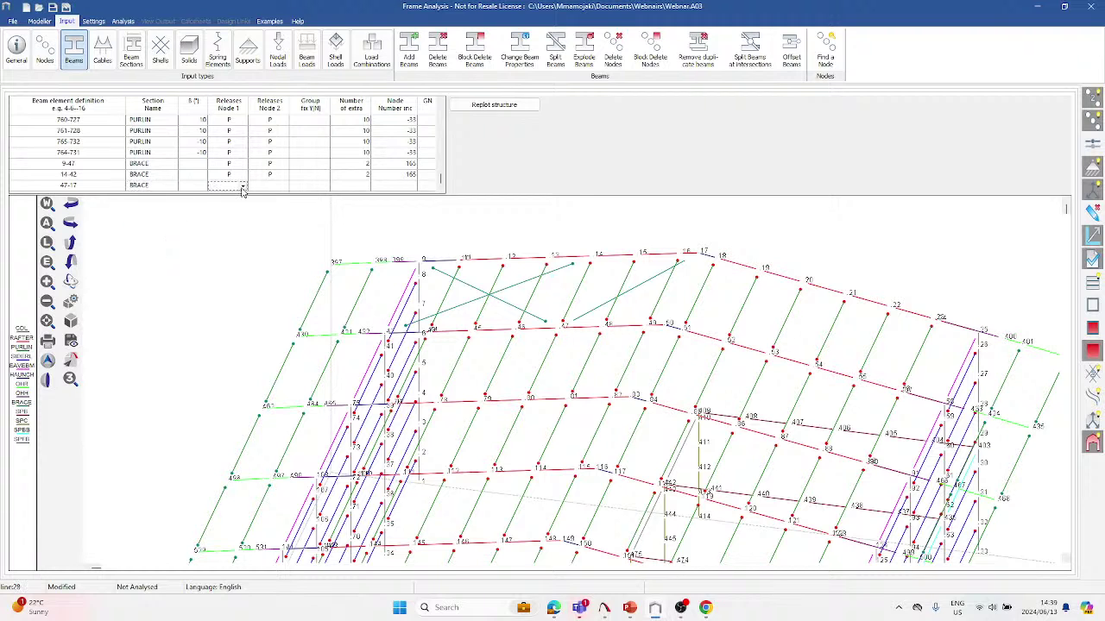
{"action": "left_click", "coordinate": [243, 188]}
{"action": "left_click", "coordinate": [242, 192]}
{"action": "type", "text": "H"}
{"action": "type", "text": "P"}
{"action": "type", "text": "2"}
{"action": "key", "text": "Tab"}
{"action": "type", "text": "1"}
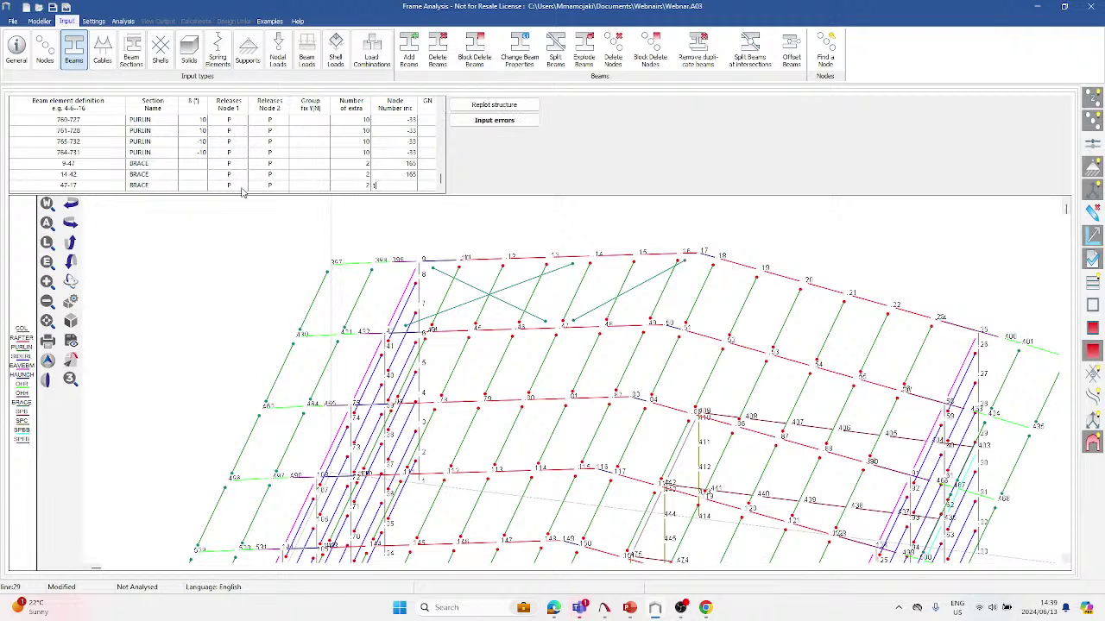
{"action": "key", "text": "Return"}
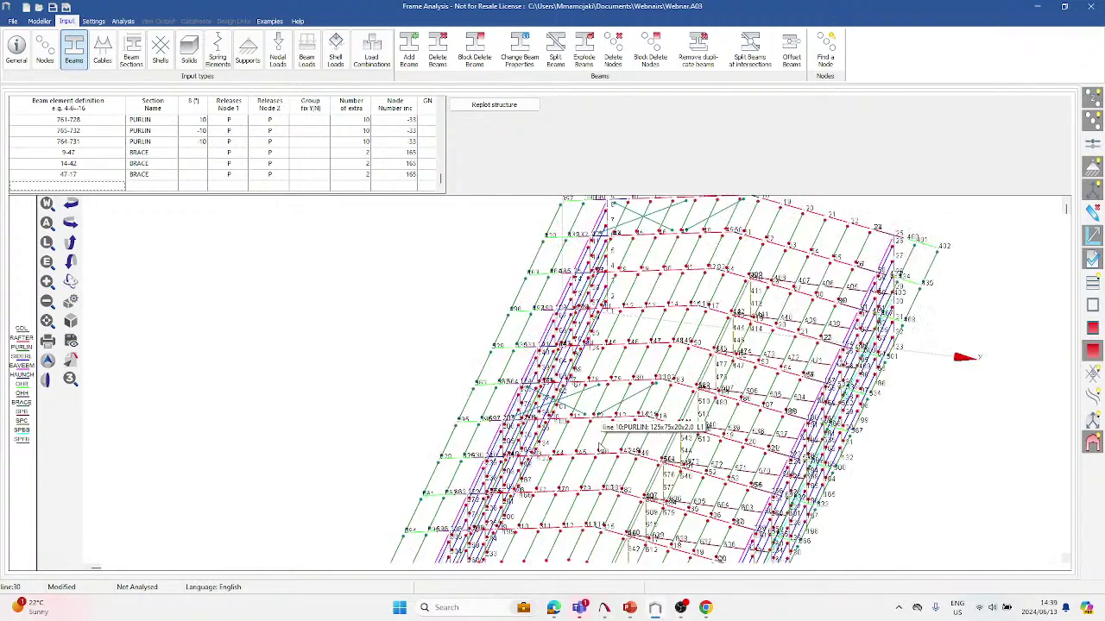
Add the roof element 50-14 in a new row with the BRACE section.
{"action": "scroll", "coordinate": [604, 423], "scroll_direction": "up", "scroll_amount": 3}
{"action": "scroll", "coordinate": [604, 423], "scroll_direction": "down", "scroll_amount": 2}
{"action": "scroll", "coordinate": [656, 479], "scroll_direction": "up", "scroll_amount": 2}
{"action": "scroll", "coordinate": [618, 470], "scroll_direction": "up", "scroll_amount": 2}
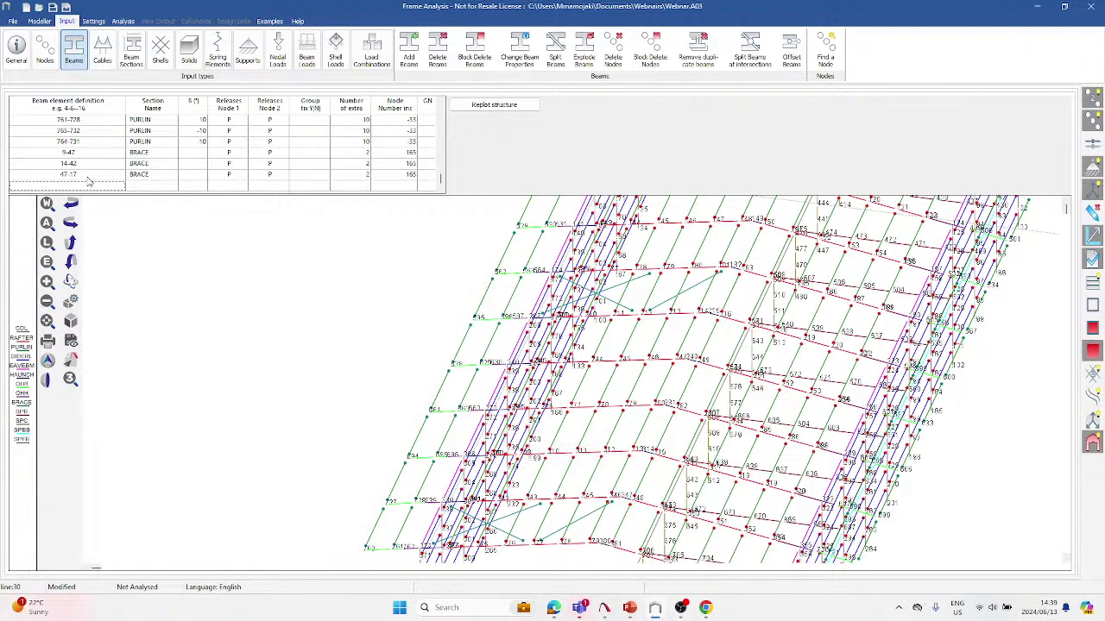
{"action": "type", "text": "50-14"}
{"action": "key", "text": "Tab"}
{"action": "left_click", "coordinate": [173, 186]}
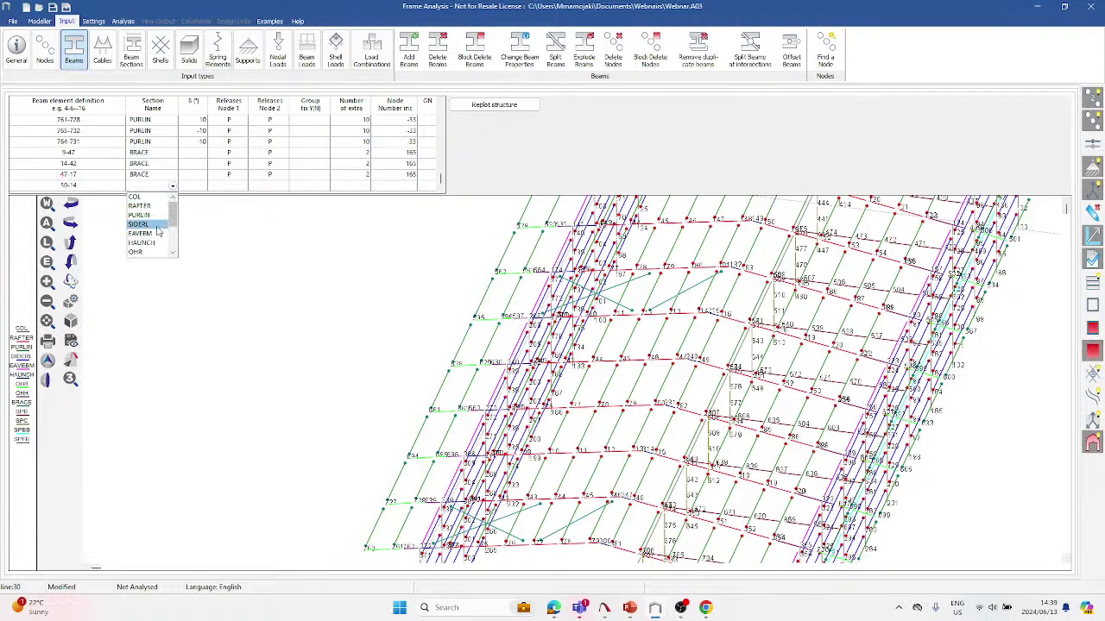
{"action": "scroll", "coordinate": [156, 233], "scroll_direction": "down", "scroll_amount": 3}
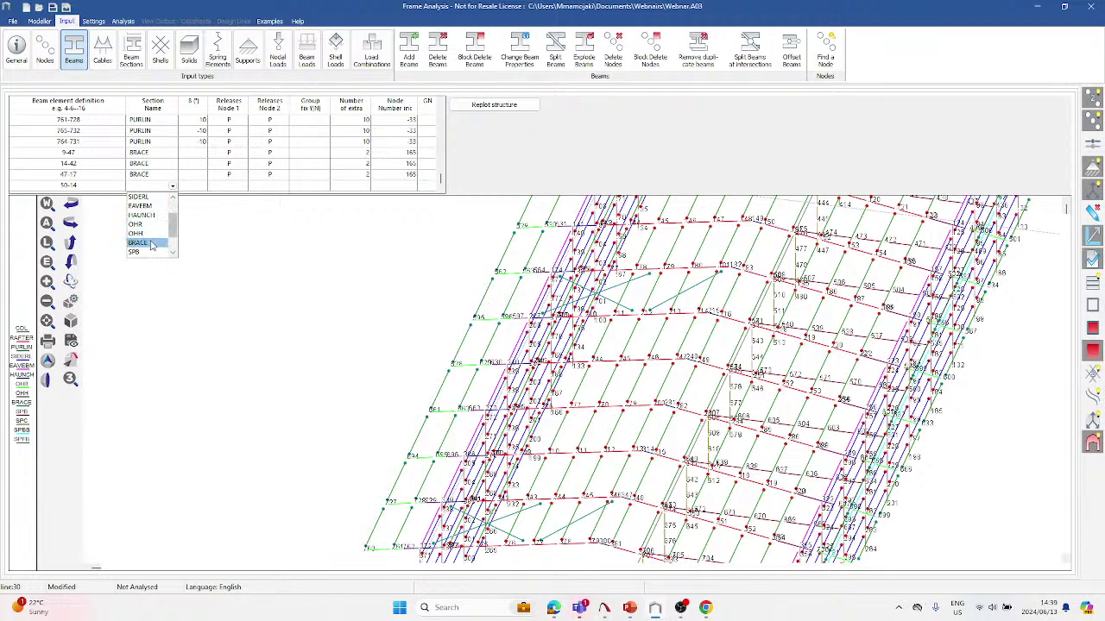
{"action": "left_click", "coordinate": [151, 245]}
Give brace 50-14 P releases at both nodes, 2 extra elements and a node number increment of 165.
{"action": "left_click", "coordinate": [227, 186]}
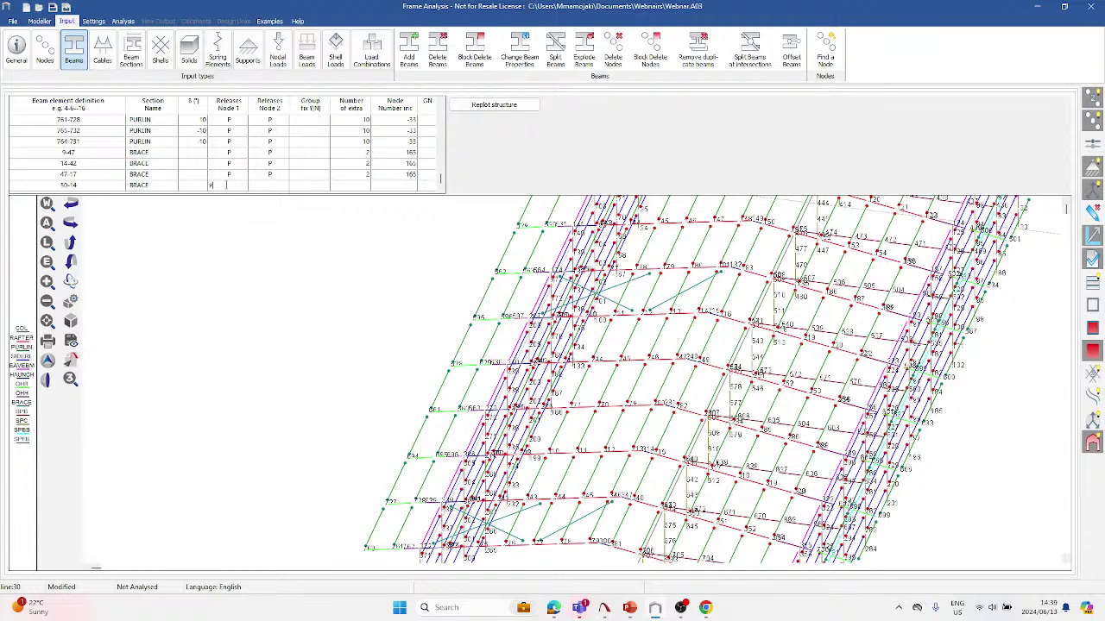
{"action": "left_click", "coordinate": [222, 184]}
{"action": "key", "text": "Tab"}
{"action": "key", "text": "Tab"}
{"action": "type", "text": "2"}
{"action": "key", "text": "Tab"}
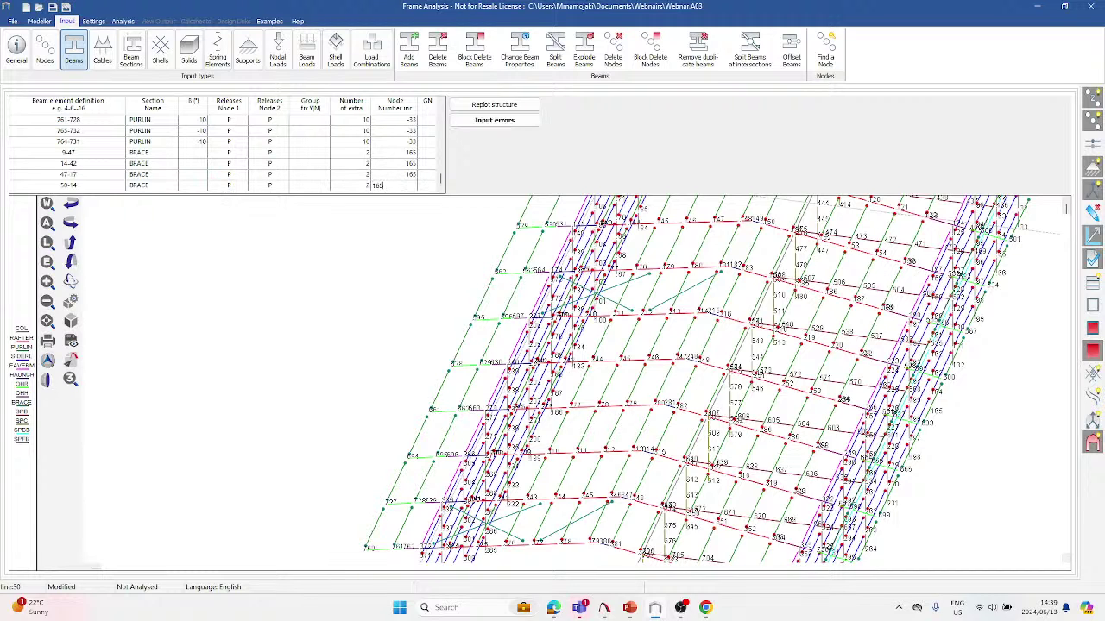
{"action": "key", "text": "Return"}
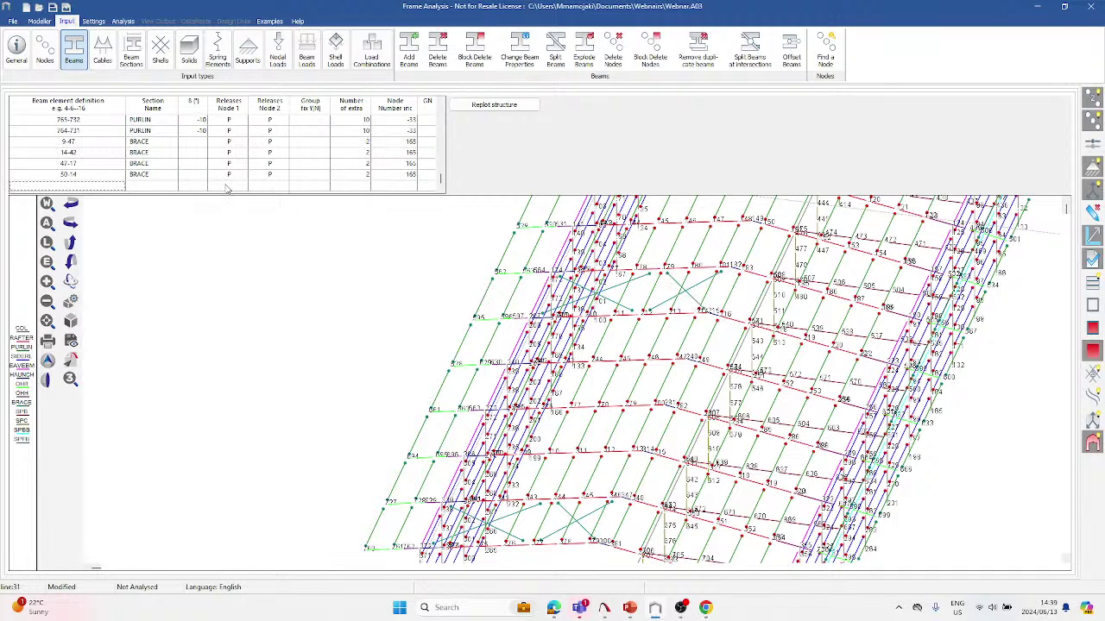
Add the roof element 25-53 on the opposite slope in a new row with the BRACE section.
{"action": "scroll", "coordinate": [653, 413], "scroll_direction": "down", "scroll_amount": 5}
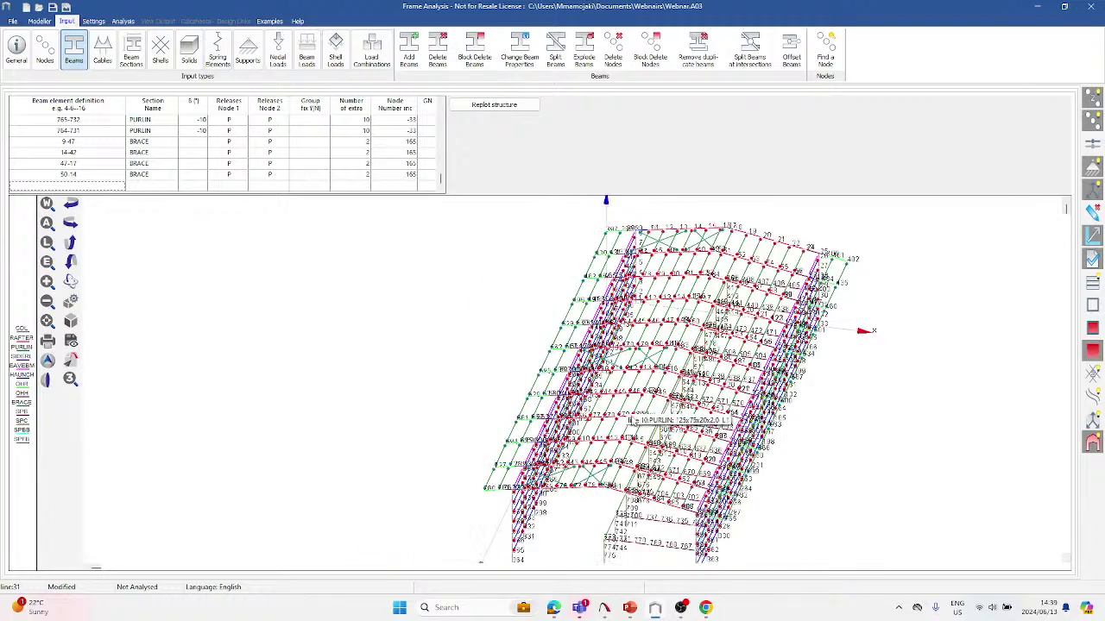
{"action": "scroll", "coordinate": [652, 412], "scroll_direction": "up", "scroll_amount": 3}
{"action": "scroll", "coordinate": [854, 264], "scroll_direction": "down", "scroll_amount": 2}
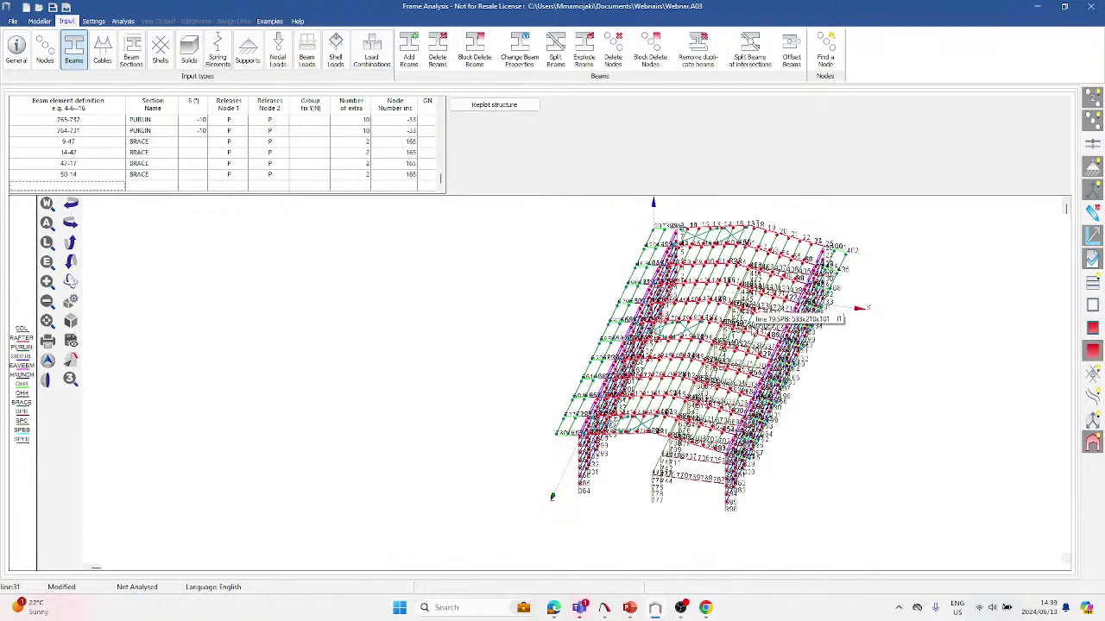
{"action": "scroll", "coordinate": [857, 269], "scroll_direction": "up", "scroll_amount": 5}
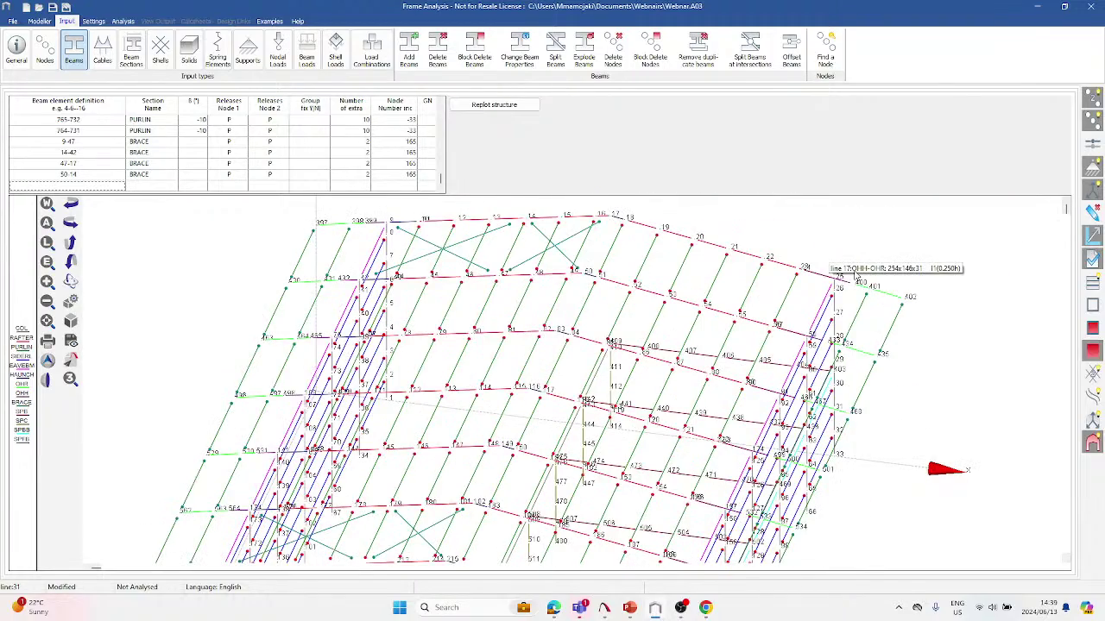
{"action": "scroll", "coordinate": [856, 276], "scroll_direction": "up", "scroll_amount": 1}
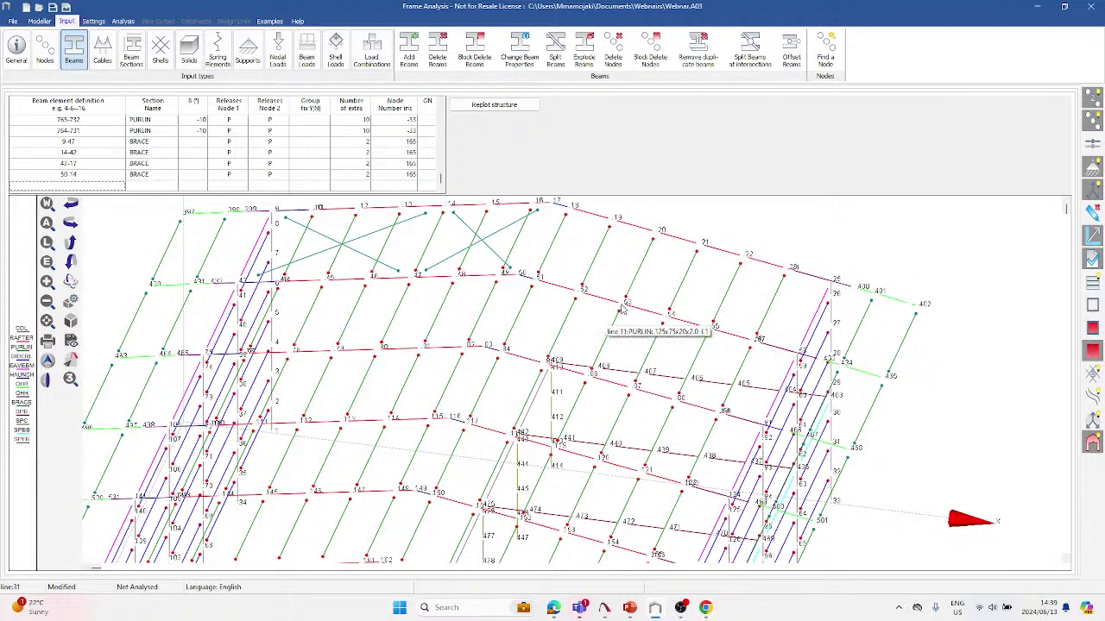
{"action": "type", "text": "25-53"}
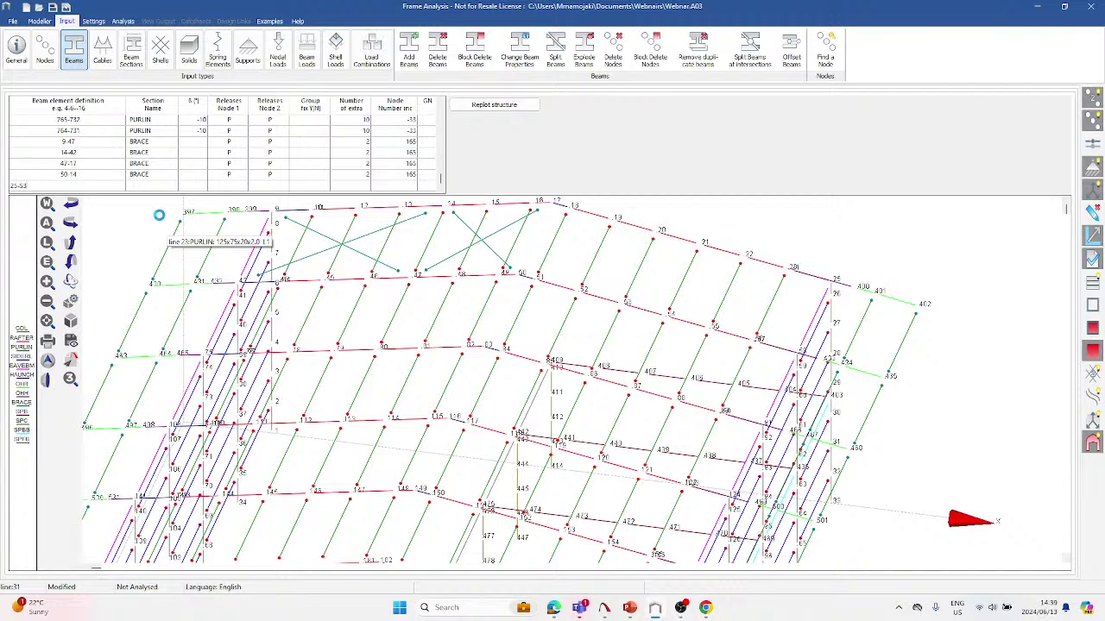
{"action": "key", "text": "Tab"}
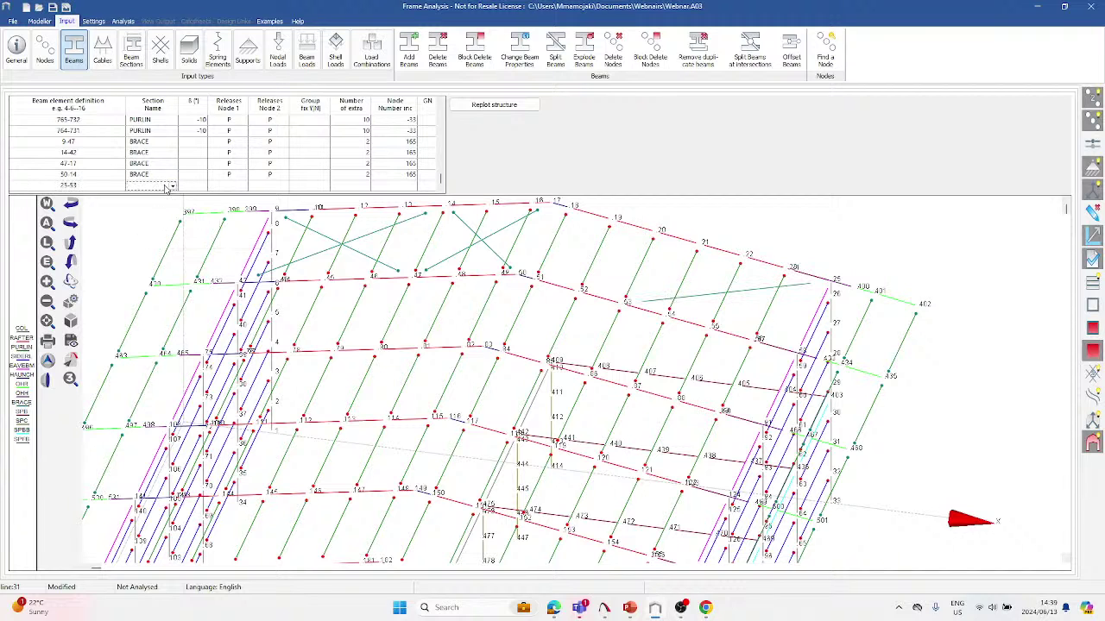
{"action": "left_click", "coordinate": [173, 187]}
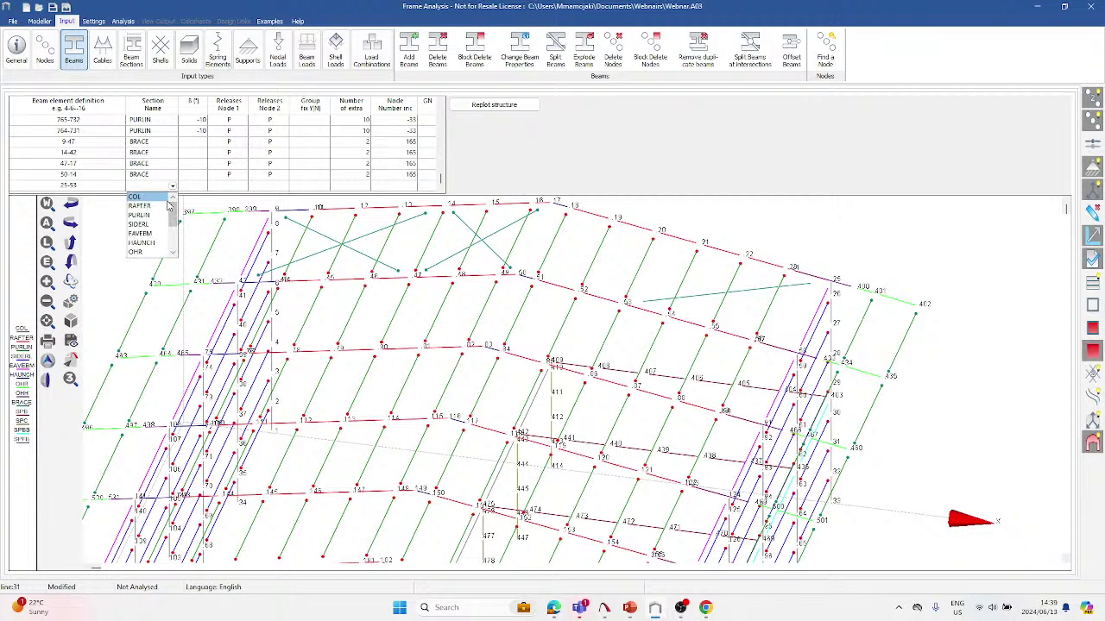
{"action": "scroll", "coordinate": [148, 246], "scroll_direction": "down", "scroll_amount": 1}
{"action": "left_click", "coordinate": [145, 243]}
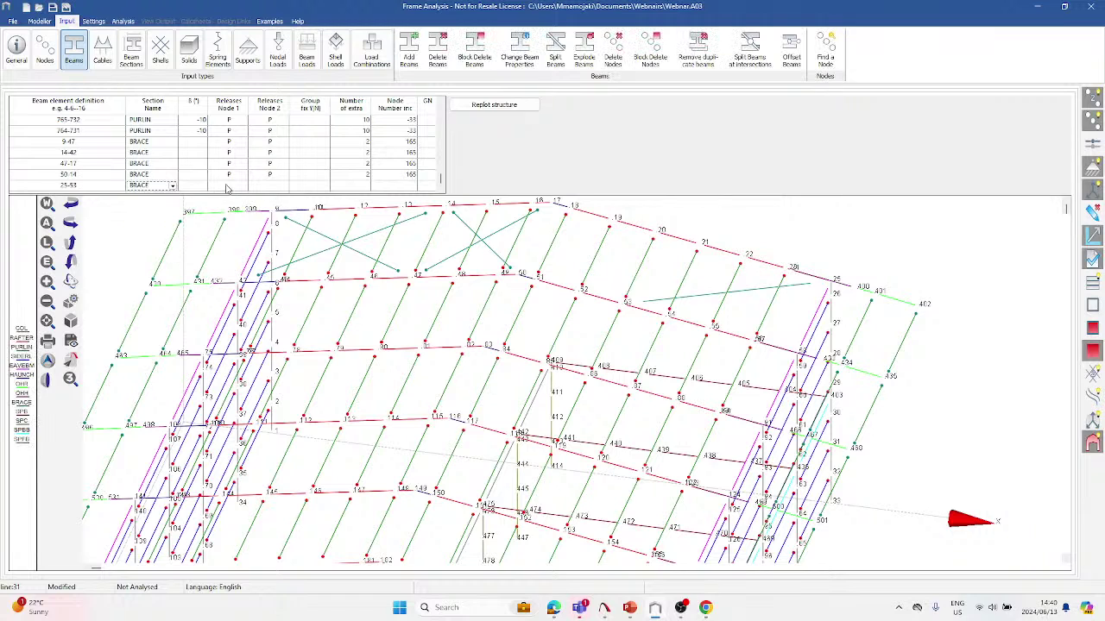
Give brace 25-53 P releases at both nodes, 2 extra elements and a node number increment of 165.
{"action": "type", "text": "P"}
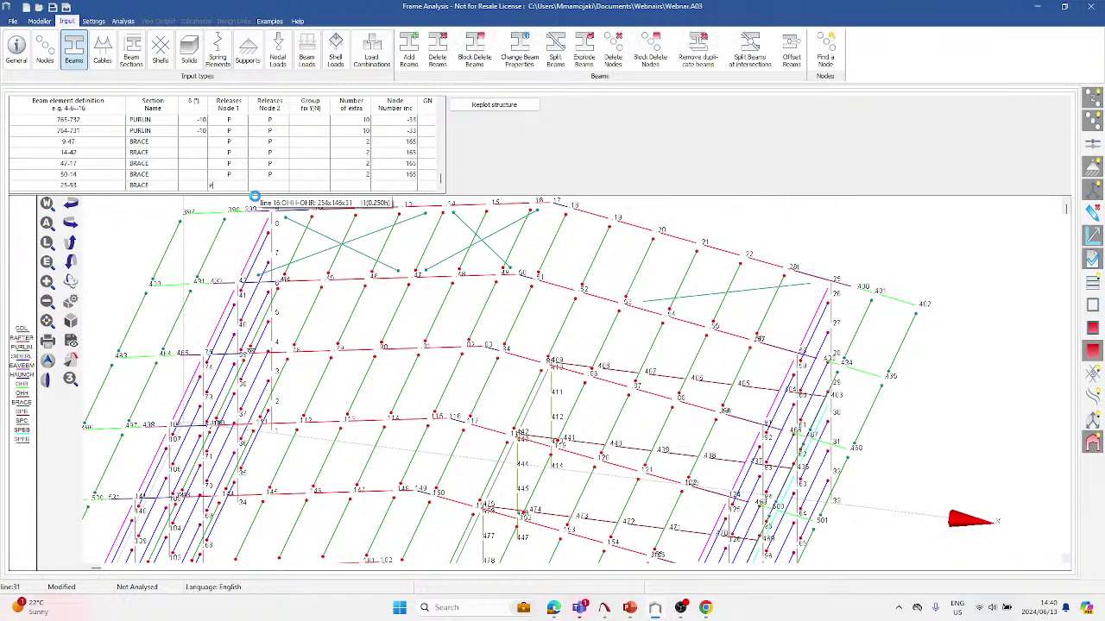
{"action": "key", "text": "Tab"}
{"action": "type", "text": "P 2"}
{"action": "key", "text": "Tab"}
{"action": "type", "text": "1"}
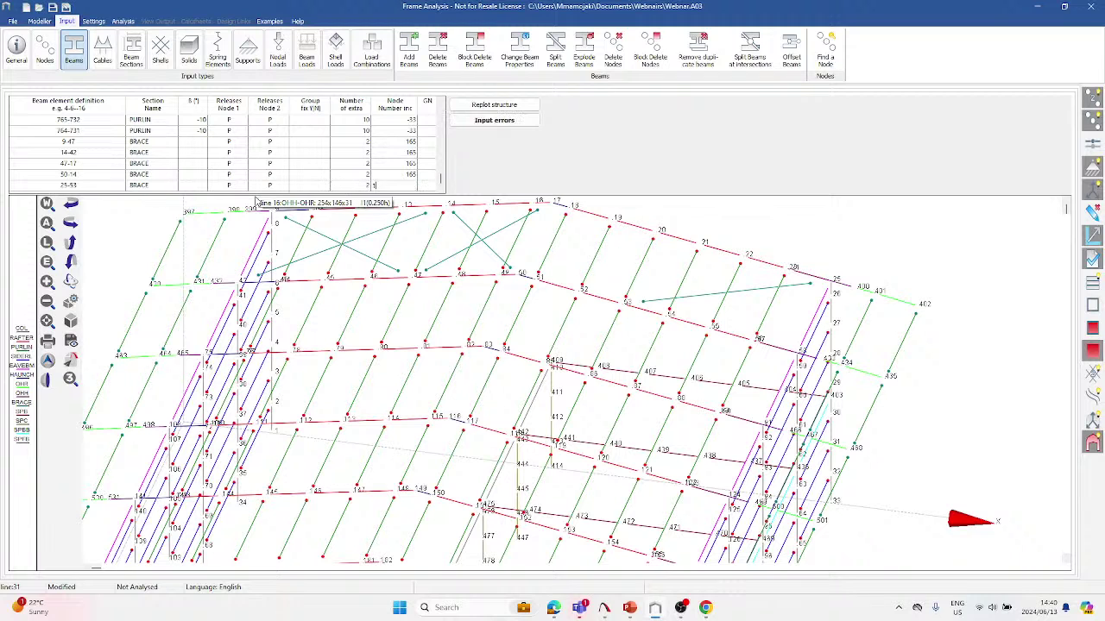
{"action": "type", "text": "65"}
{"action": "key", "text": "Return"}
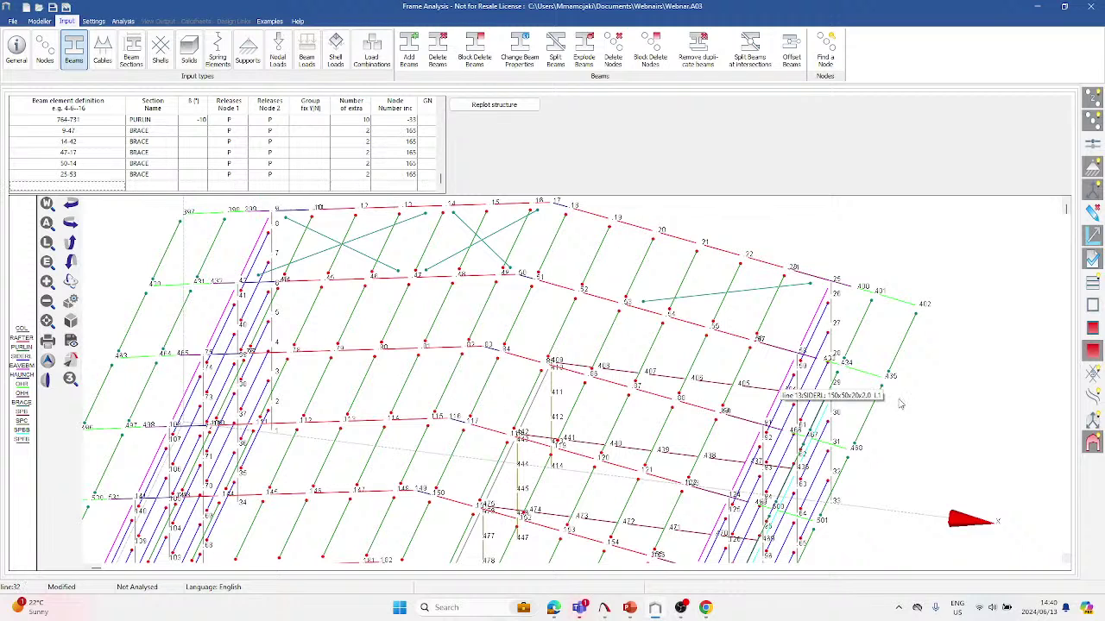
Add the crossing roof element 58-20 in a new row with the BRACE section.
{"action": "scroll", "coordinate": [659, 367], "scroll_direction": "up", "scroll_amount": 3}
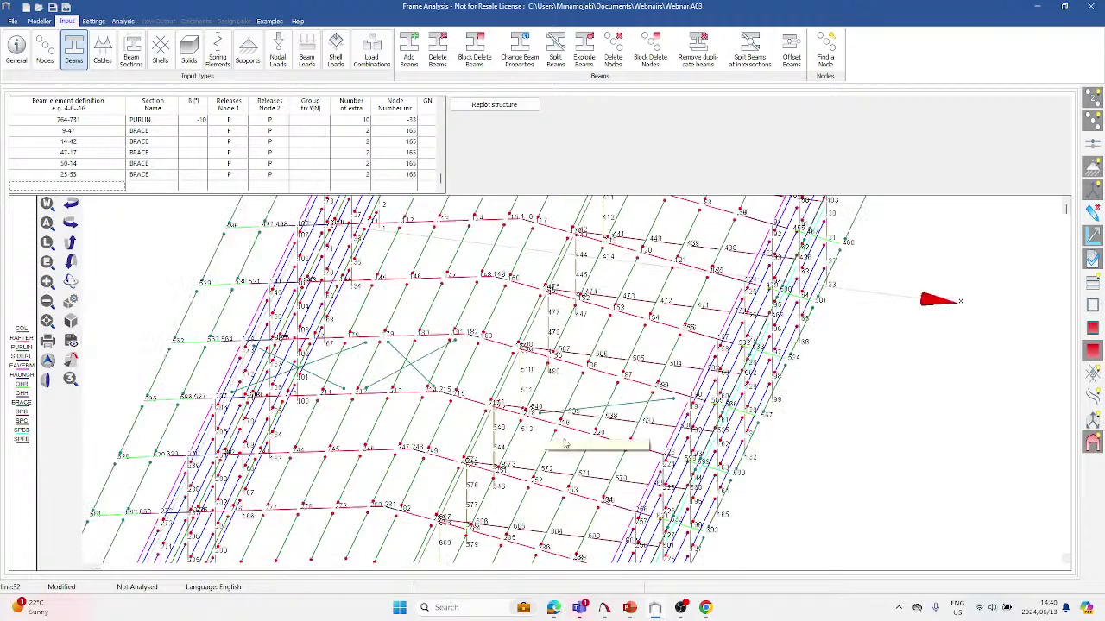
{"action": "scroll", "coordinate": [638, 345], "scroll_direction": "down", "scroll_amount": 3}
{"action": "scroll", "coordinate": [518, 389], "scroll_direction": "up", "scroll_amount": 3}
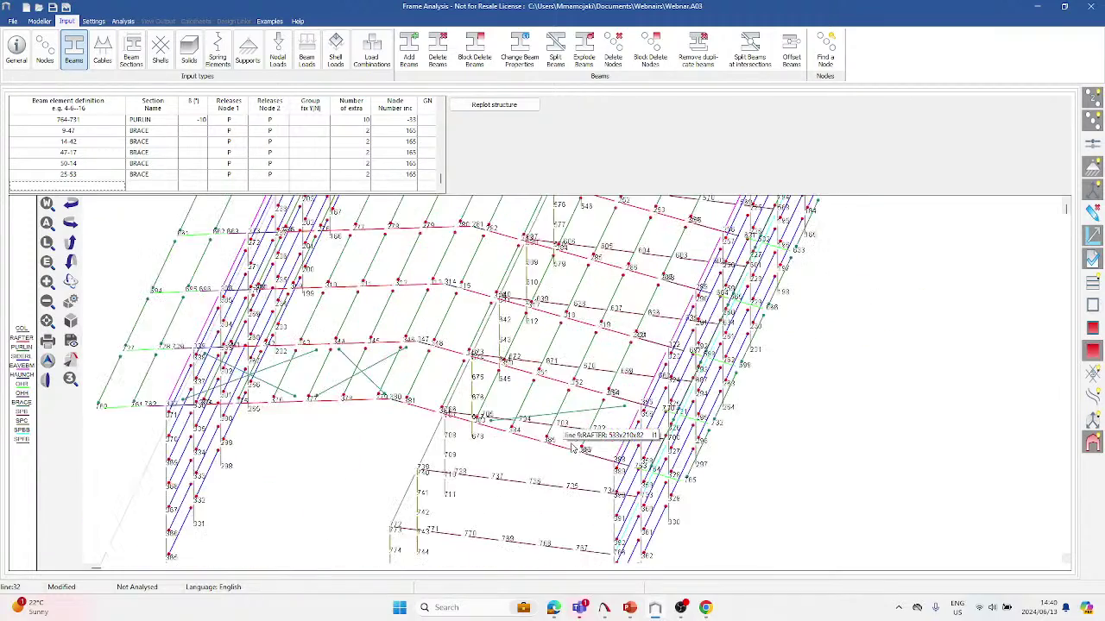
{"action": "scroll", "coordinate": [518, 388], "scroll_direction": "down", "scroll_amount": 3}
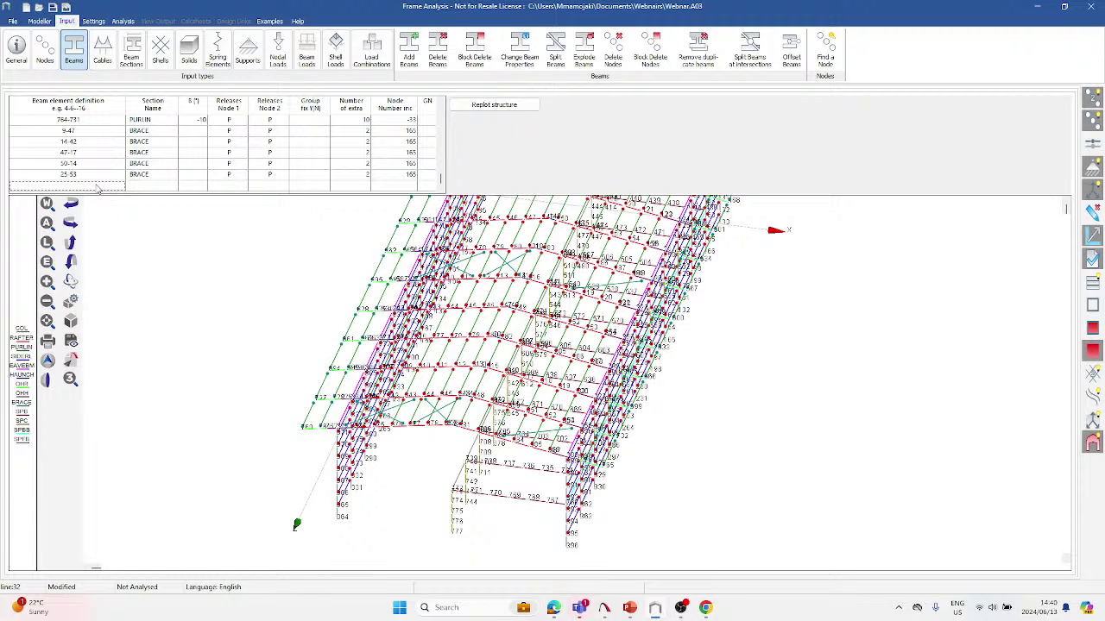
{"action": "left_click", "coordinate": [97, 187]}
{"action": "scroll", "coordinate": [518, 337], "scroll_direction": "down", "scroll_amount": 2}
{"action": "scroll", "coordinate": [522, 259], "scroll_direction": "up", "scroll_amount": 5}
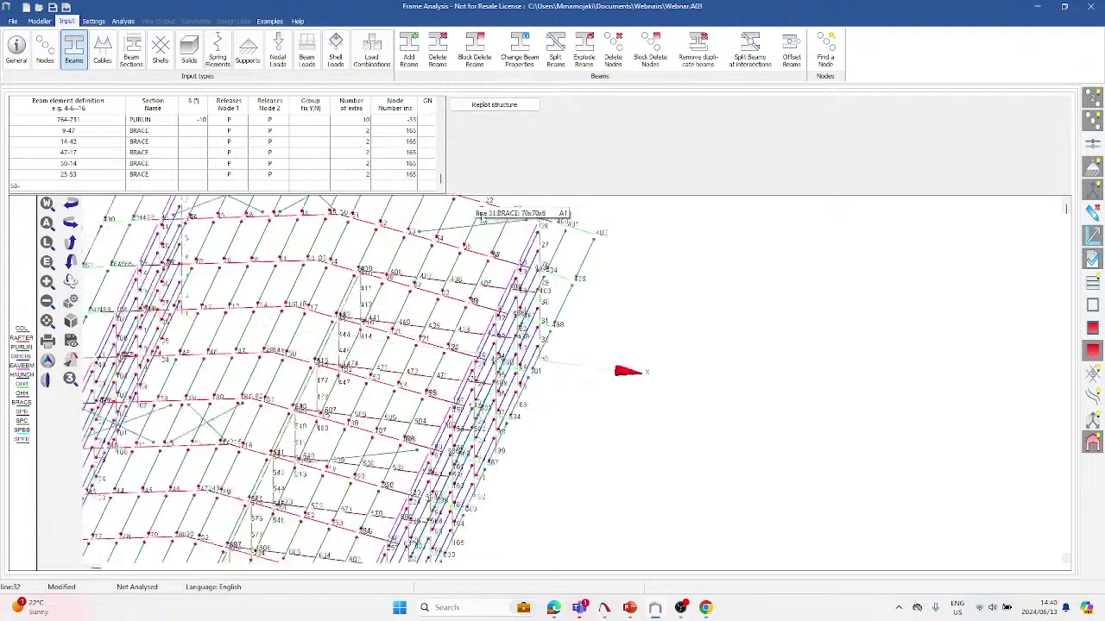
{"action": "scroll", "coordinate": [552, 276], "scroll_direction": "up", "scroll_amount": 2}
{"action": "scroll", "coordinate": [596, 474], "scroll_direction": "down", "scroll_amount": 3}
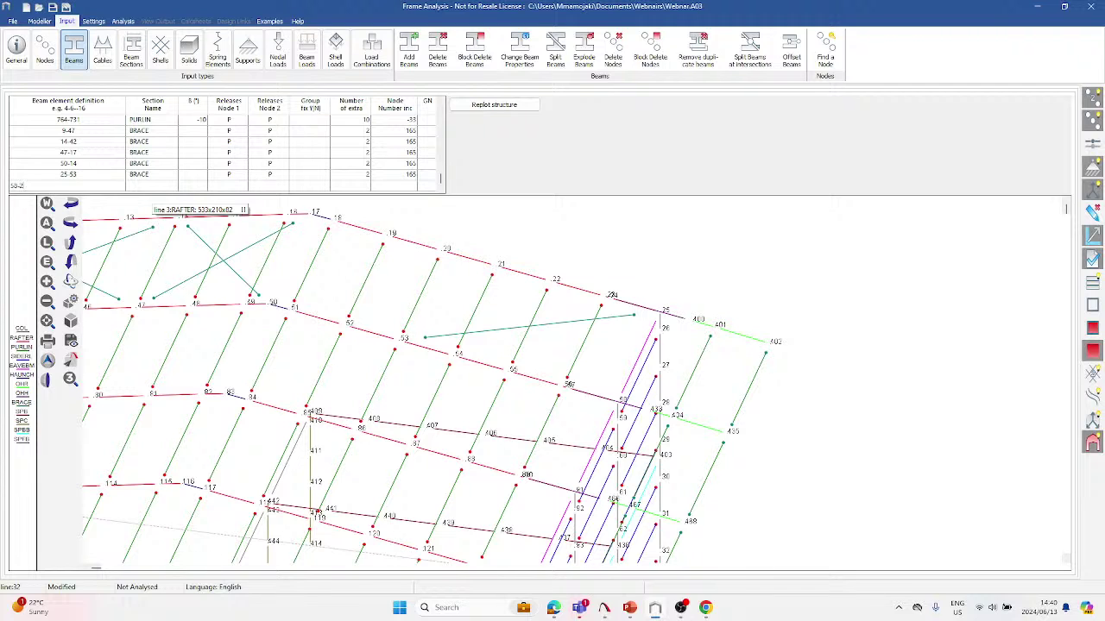
{"action": "key", "text": "Tab"}
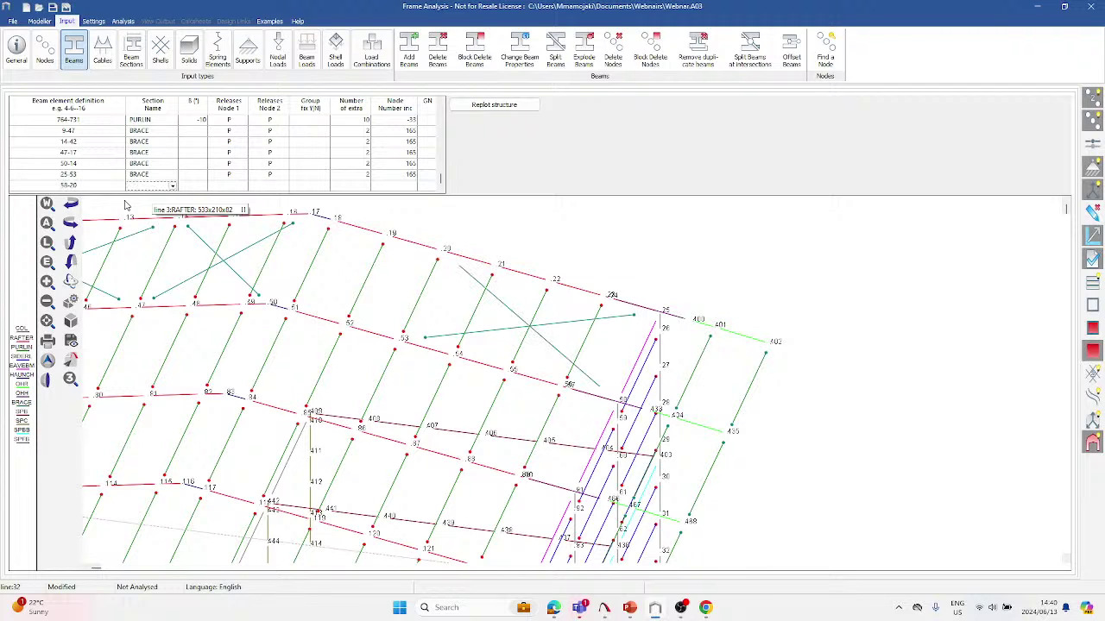
{"action": "left_click", "coordinate": [173, 185]}
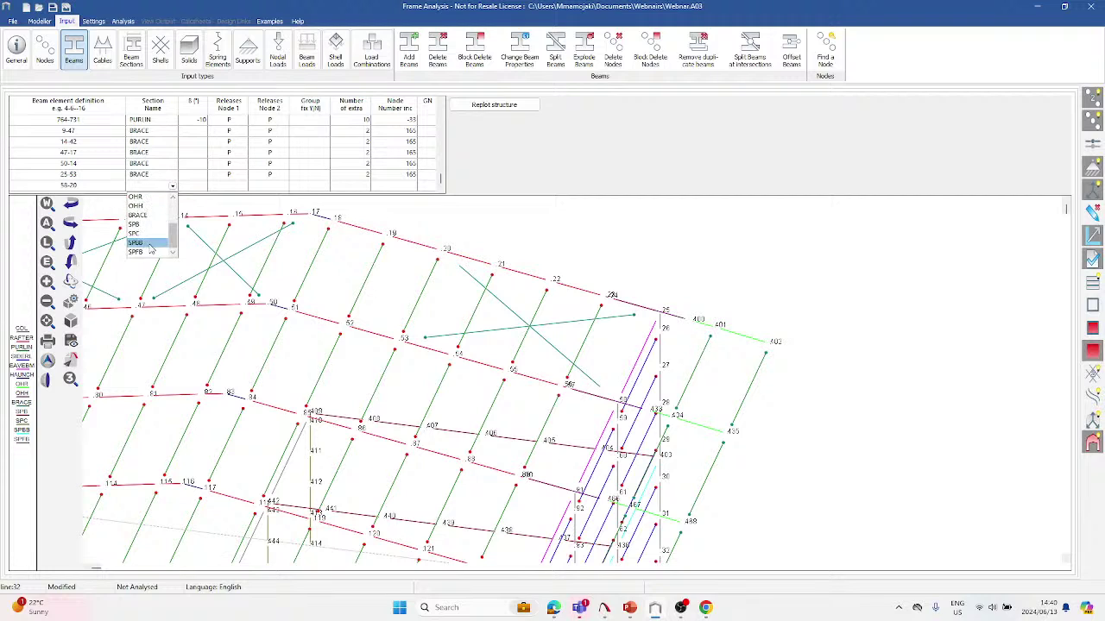
{"action": "left_click", "coordinate": [139, 224]}
Give brace 58-20 P releases at both nodes, 2 extra elements and a node number increment of 165.
{"action": "left_click", "coordinate": [231, 188]}
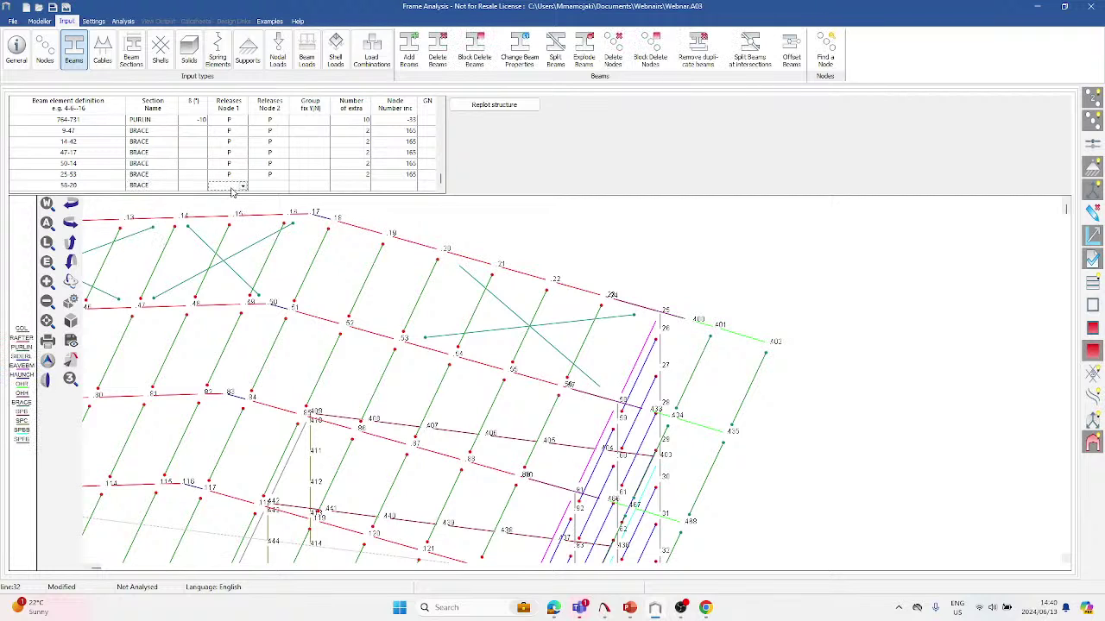
{"action": "type", "text": "P"}
{"action": "key", "text": "Tab"}
{"action": "type", "text": "P"}
{"action": "key", "text": "Tab"}
{"action": "key", "text": "Tab"}
{"action": "type", "text": "165"}
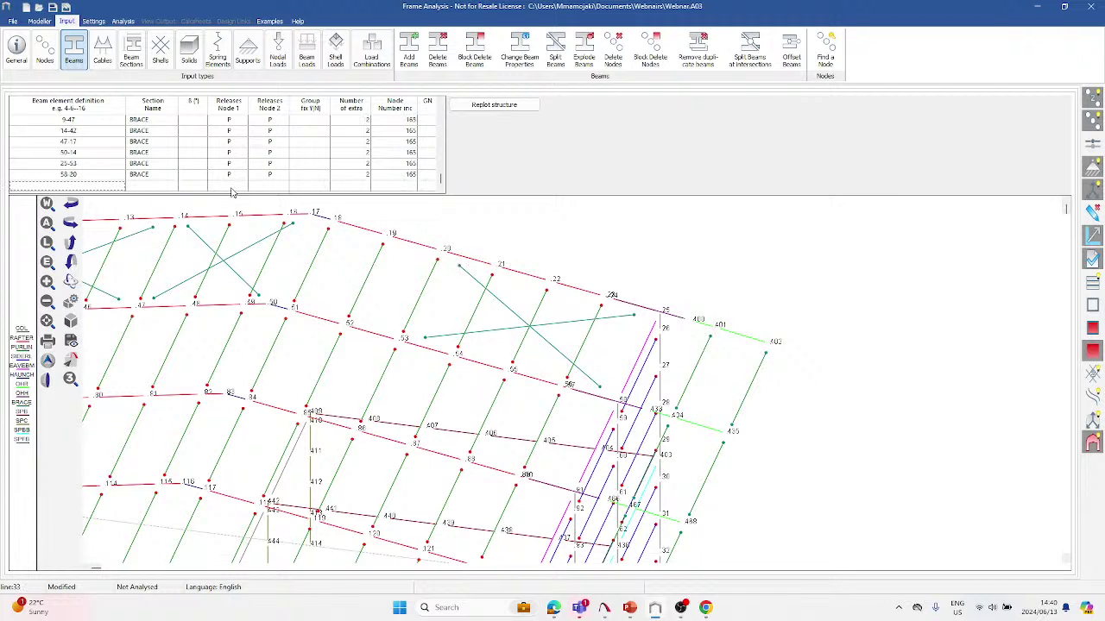
{"action": "key", "text": "Return"}
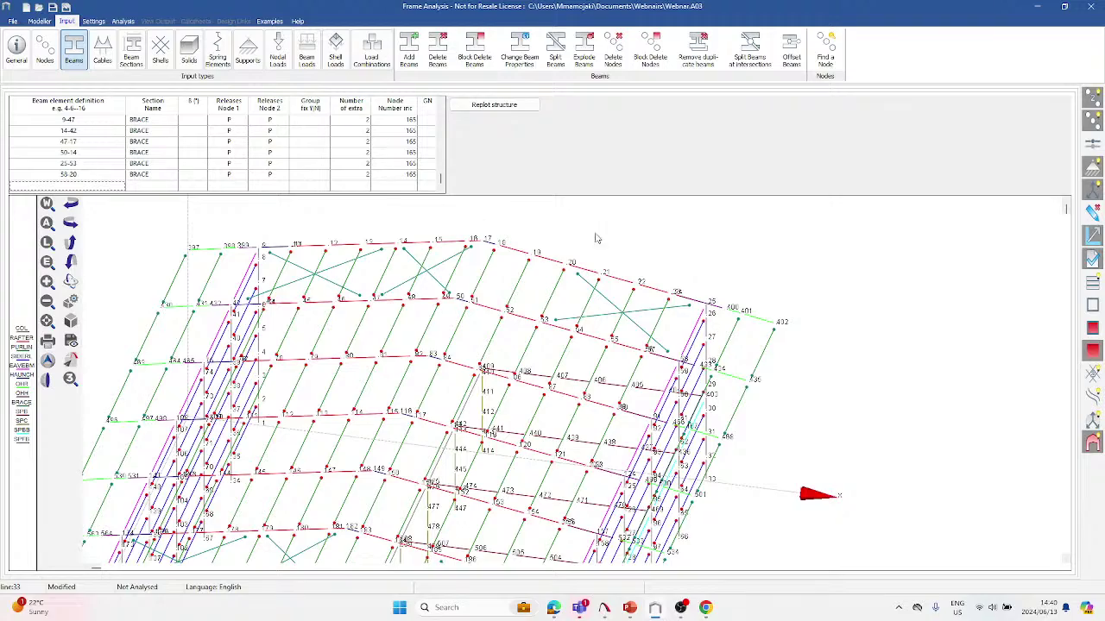
Add the roof element 20-50 in a new row with the BRACE section.
{"action": "scroll", "coordinate": [489, 420], "scroll_direction": "up", "scroll_amount": 5}
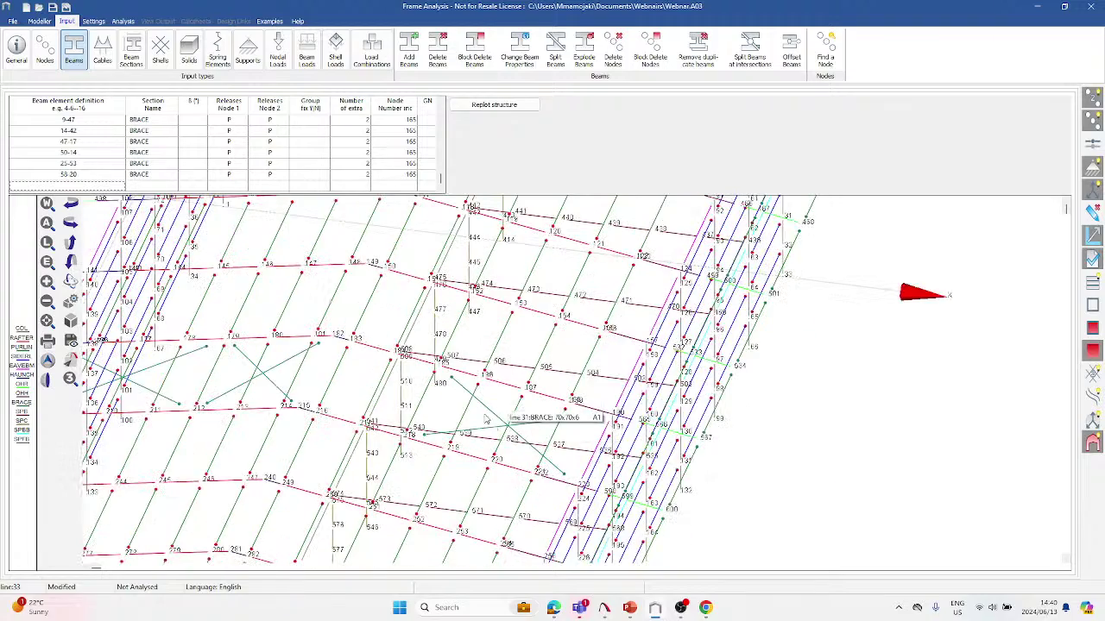
{"action": "scroll", "coordinate": [489, 420], "scroll_direction": "down", "scroll_amount": 5}
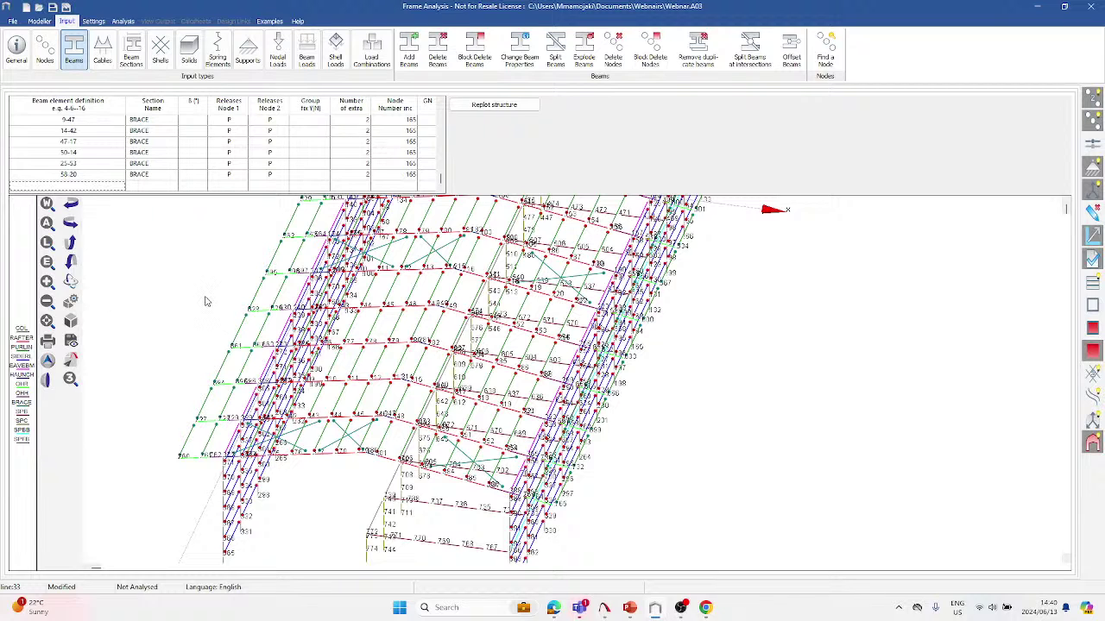
{"action": "type", "text": "20-50"}
{"action": "key", "text": "Tab"}
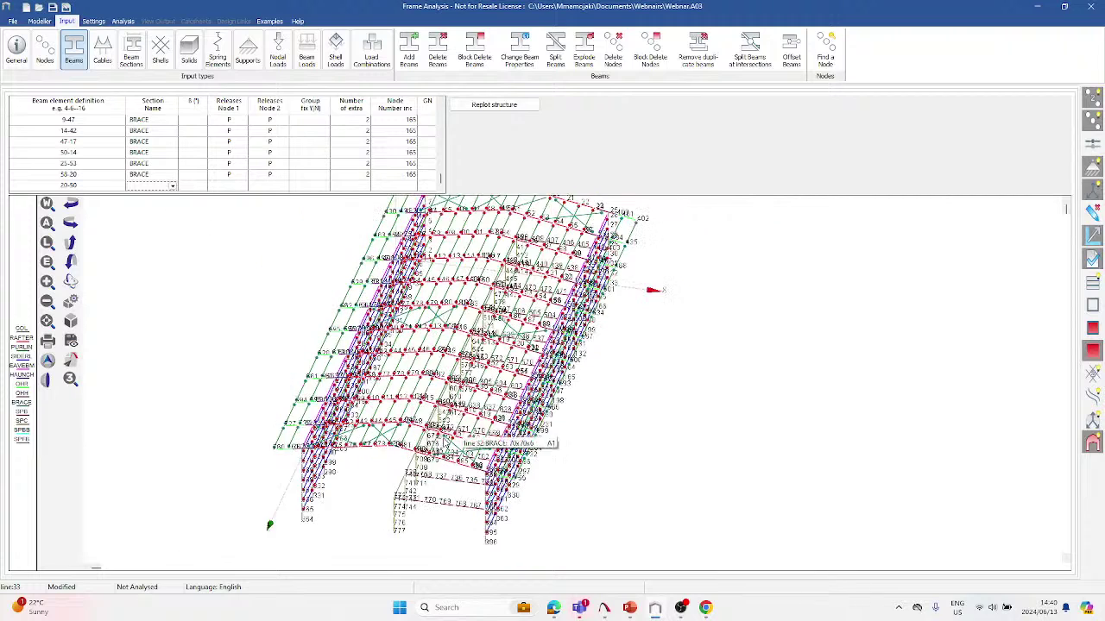
{"action": "scroll", "coordinate": [552, 200], "scroll_direction": "up", "scroll_amount": 2}
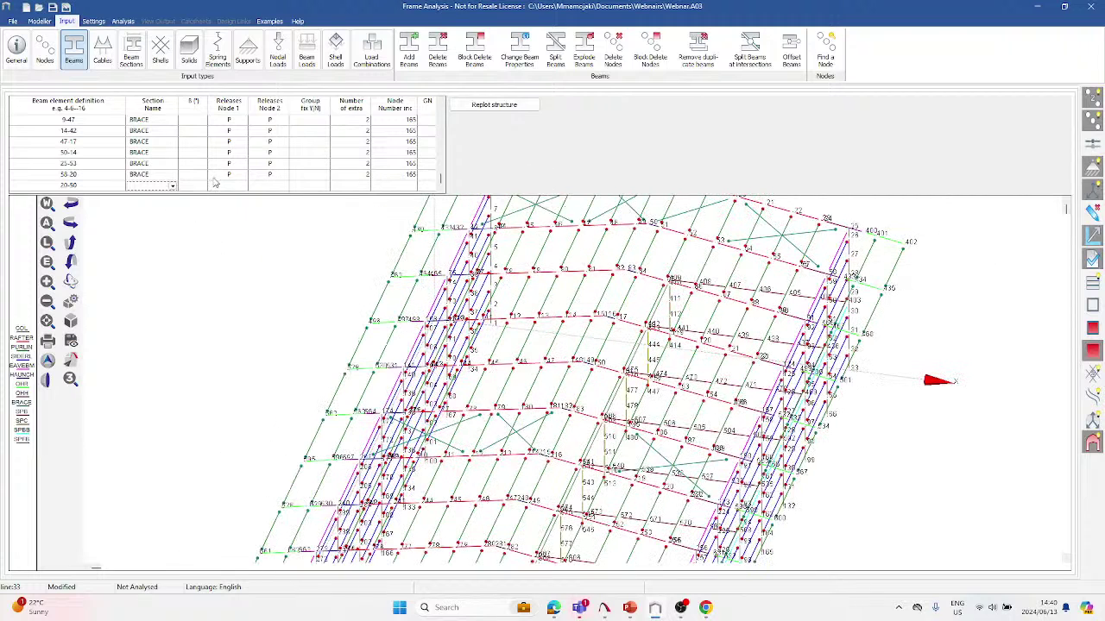
{"action": "left_click", "coordinate": [172, 186]}
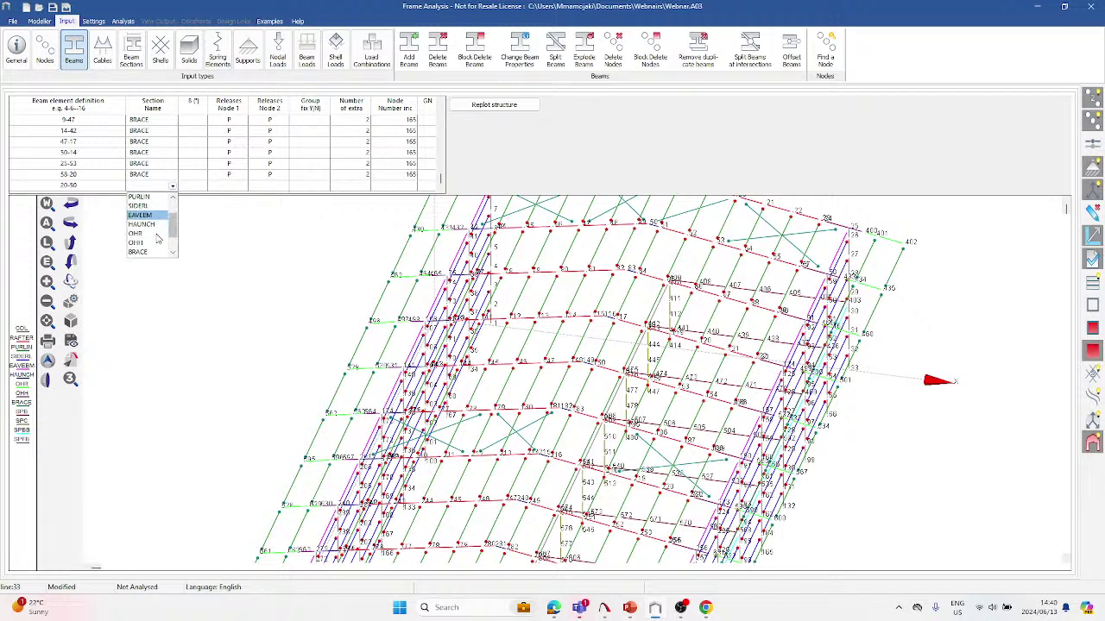
{"action": "left_click", "coordinate": [138, 215]}
Give brace 20-50 P releases at both nodes, 2 extra elements and a node number increment of 165.
{"action": "left_click", "coordinate": [240, 186]}
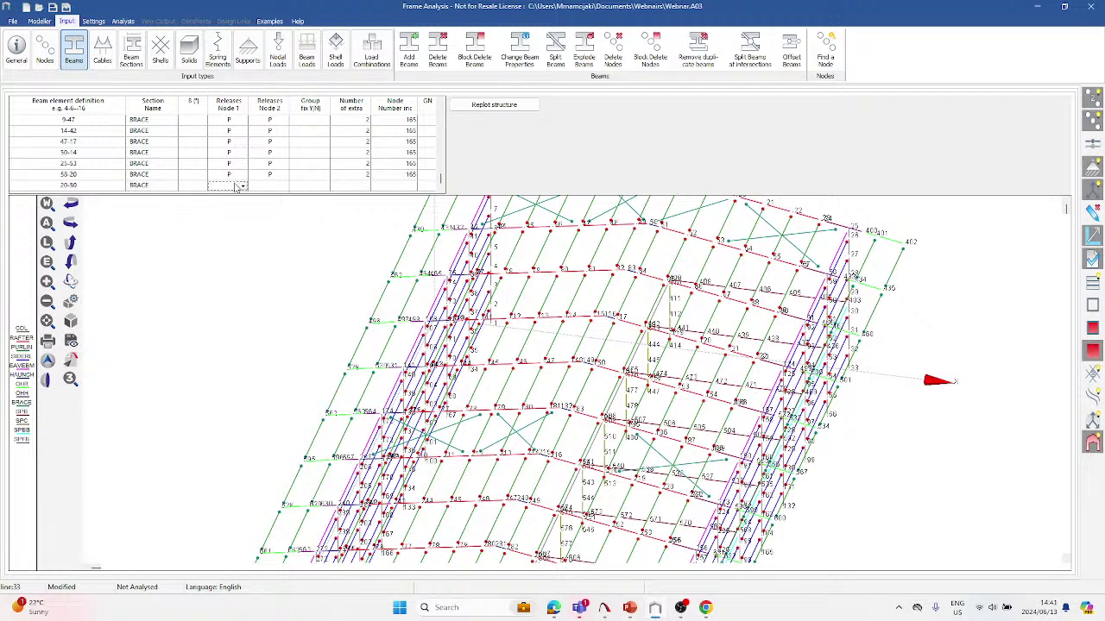
{"action": "type", "text": "P"}
{"action": "key", "text": "Tab"}
{"action": "type", "text": "P"}
{"action": "key", "text": "Tab"}
{"action": "key", "text": "Tab"}
{"action": "type", "text": "2"}
{"action": "key", "text": "Tab"}
{"action": "key", "text": "Return"}
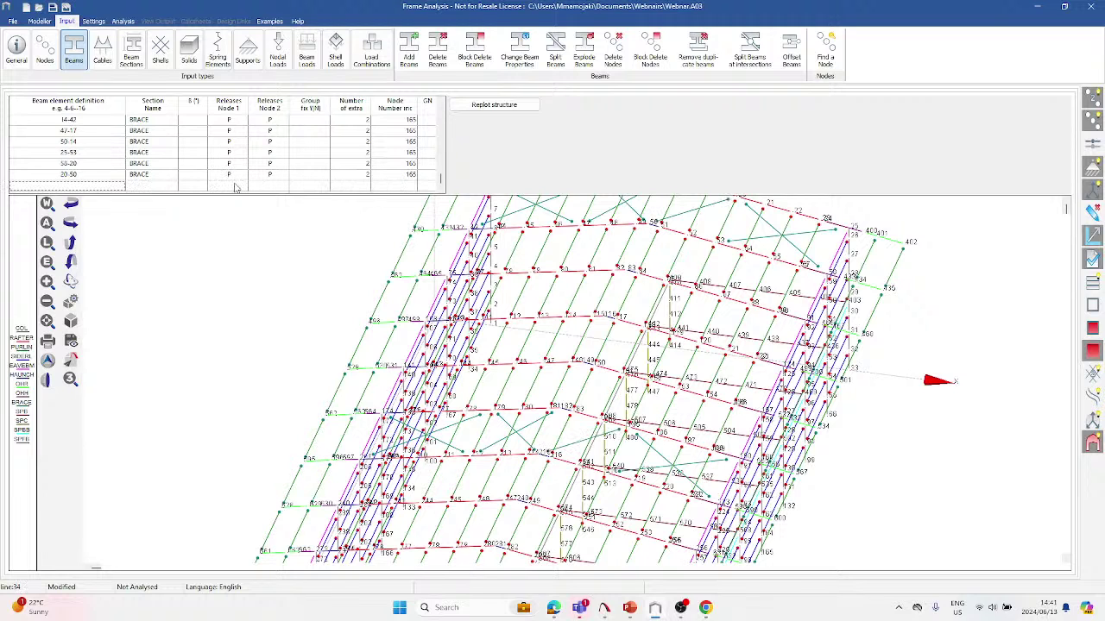
{"action": "scroll", "coordinate": [552, 444], "scroll_direction": "down", "scroll_amount": 3}
{"action": "scroll", "coordinate": [519, 420], "scroll_direction": "up", "scroll_amount": 2}
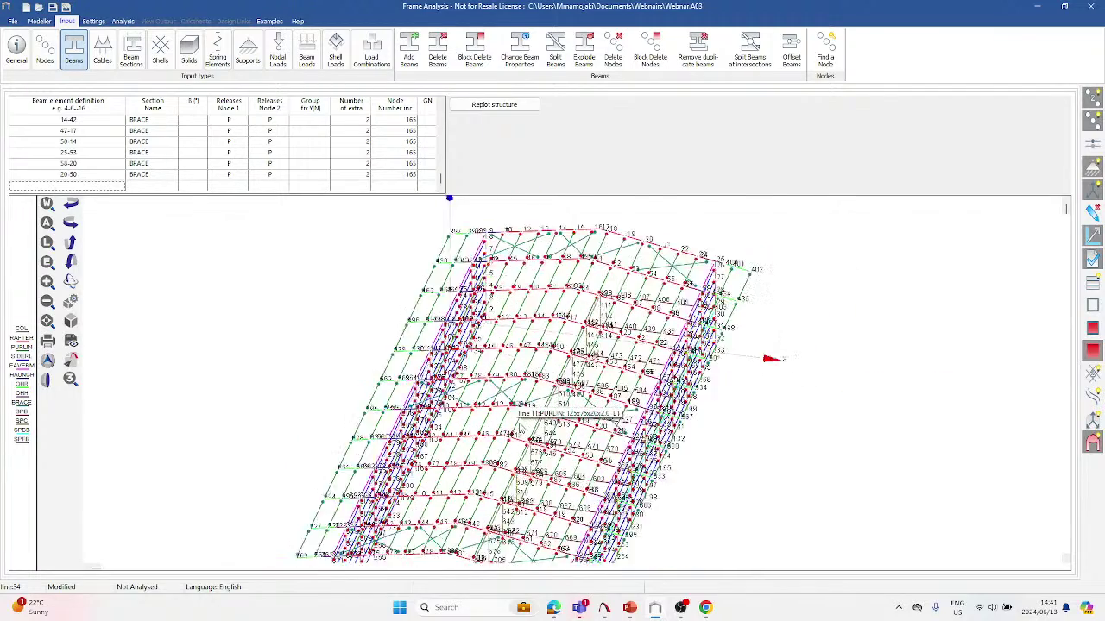
Add the roof element 53-17 in a new row with the BRACE section.
{"action": "scroll", "coordinate": [549, 420], "scroll_direction": "up", "scroll_amount": 2}
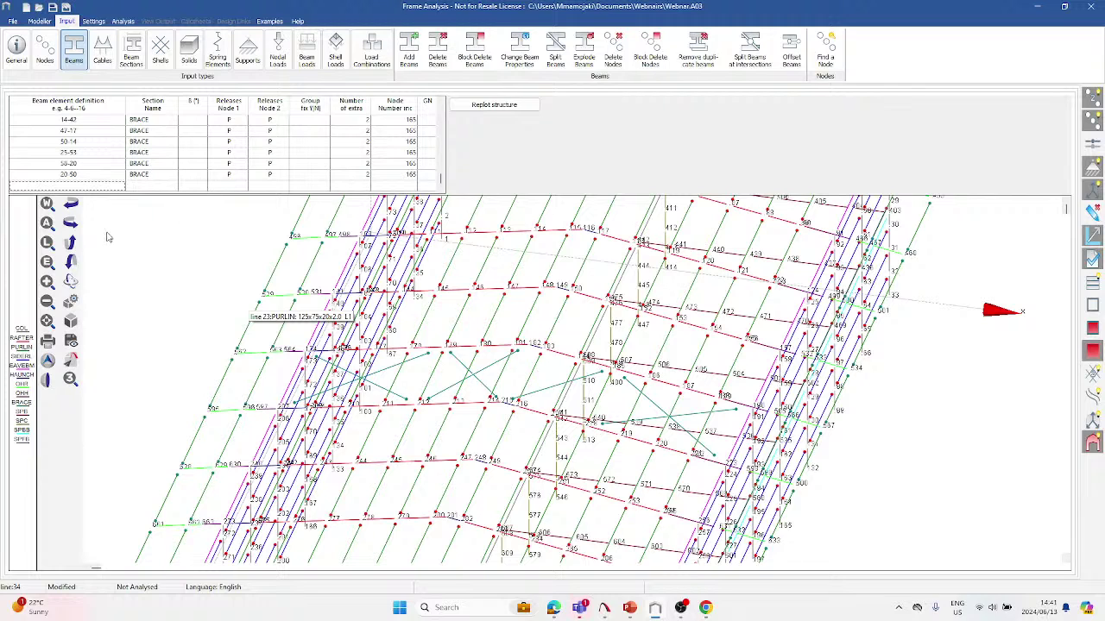
{"action": "type", "text": "53-17"}
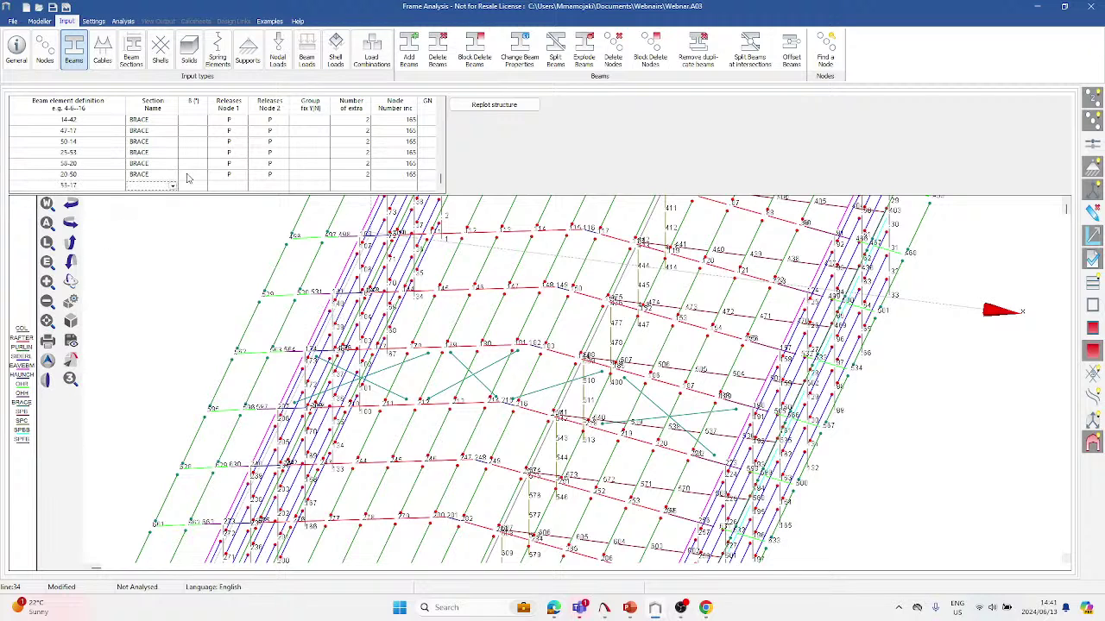
{"action": "left_click", "coordinate": [172, 184]}
{"action": "left_click", "coordinate": [173, 185]}
{"action": "scroll", "coordinate": [156, 241], "scroll_direction": "down", "scroll_amount": 3}
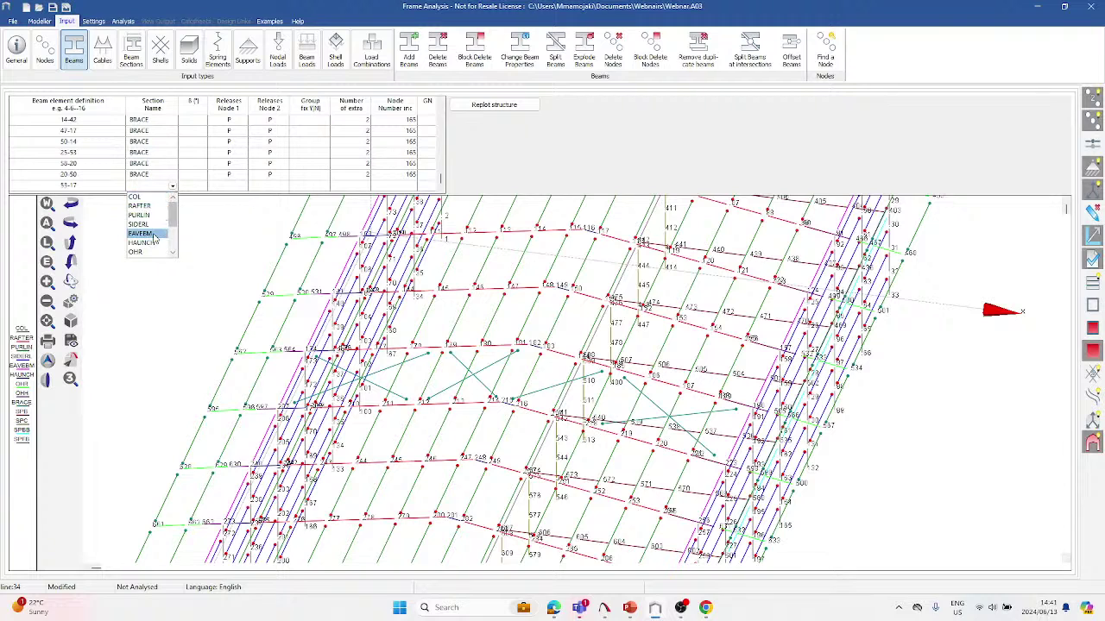
{"action": "left_click", "coordinate": [148, 215]}
Give brace 53-17 P releases at both nodes, 2 extra elements and a node number increment of 165.
{"action": "left_click", "coordinate": [226, 189]}
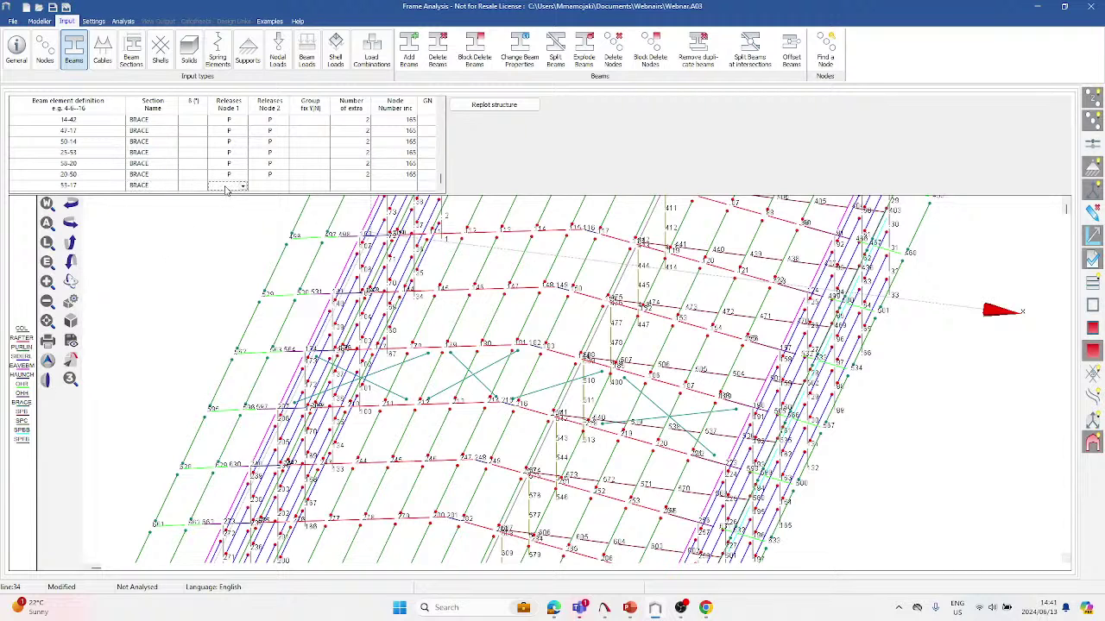
{"action": "type", "text": "P"}
{"action": "key", "text": "Tab"}
{"action": "type", "text": "P"}
{"action": "key", "text": "Tab"}
{"action": "key", "text": "Tab"}
{"action": "type", "text": "2"}
{"action": "key", "text": "Tab"}
{"action": "type", "text": "165"}
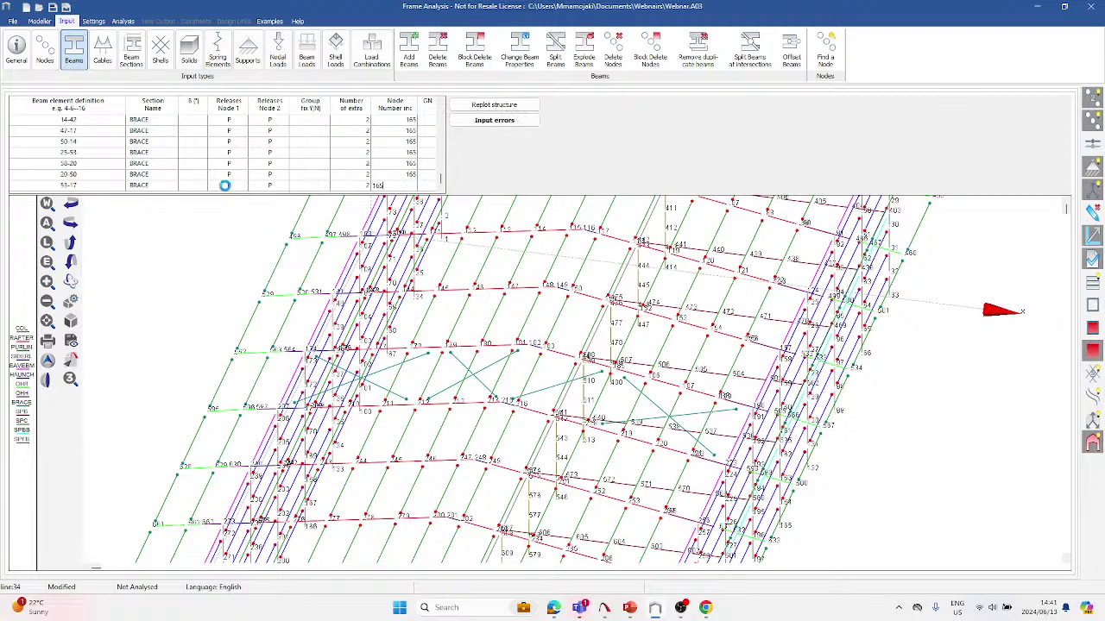
{"action": "key", "text": "Return"}
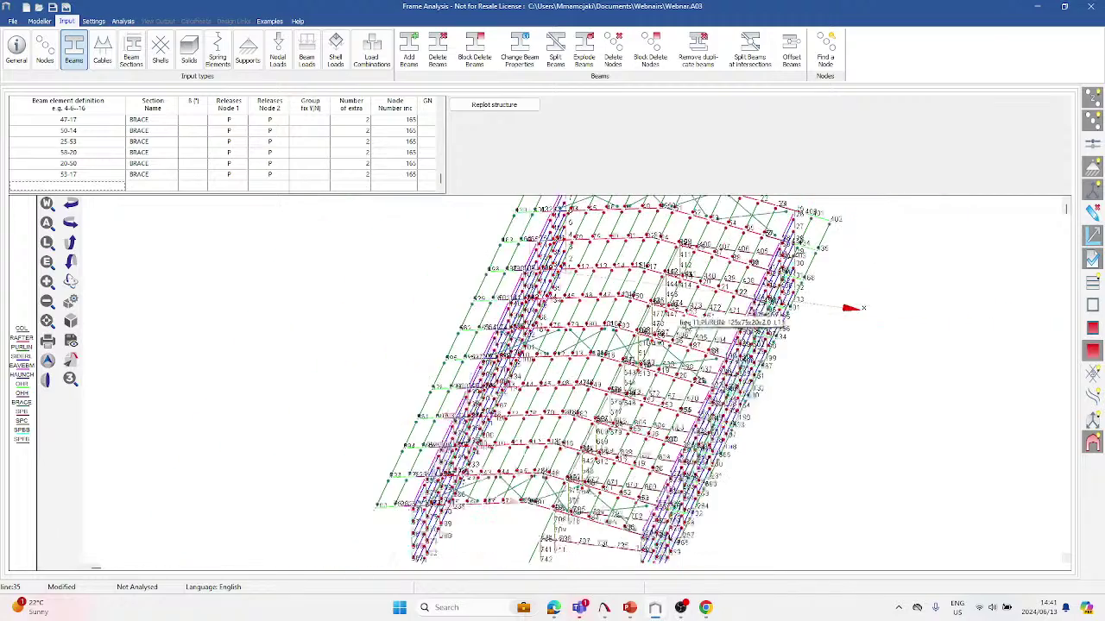
Save the model with the completed roof bracing.
{"action": "scroll", "coordinate": [730, 339], "scroll_direction": "up", "scroll_amount": 3}
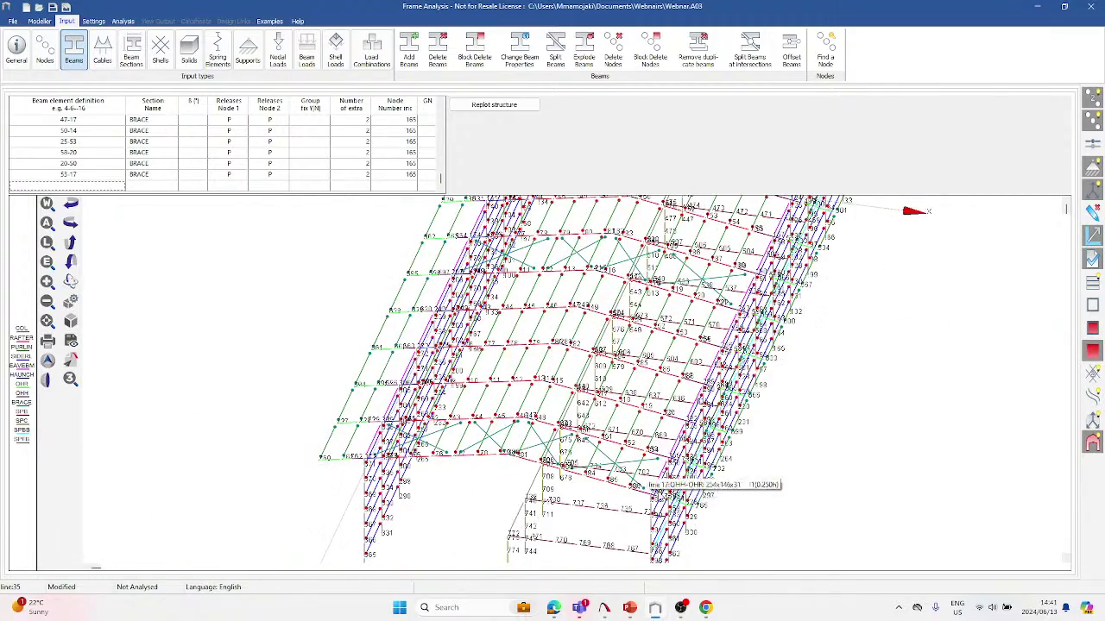
{"action": "scroll", "coordinate": [635, 470], "scroll_direction": "down", "scroll_amount": 4}
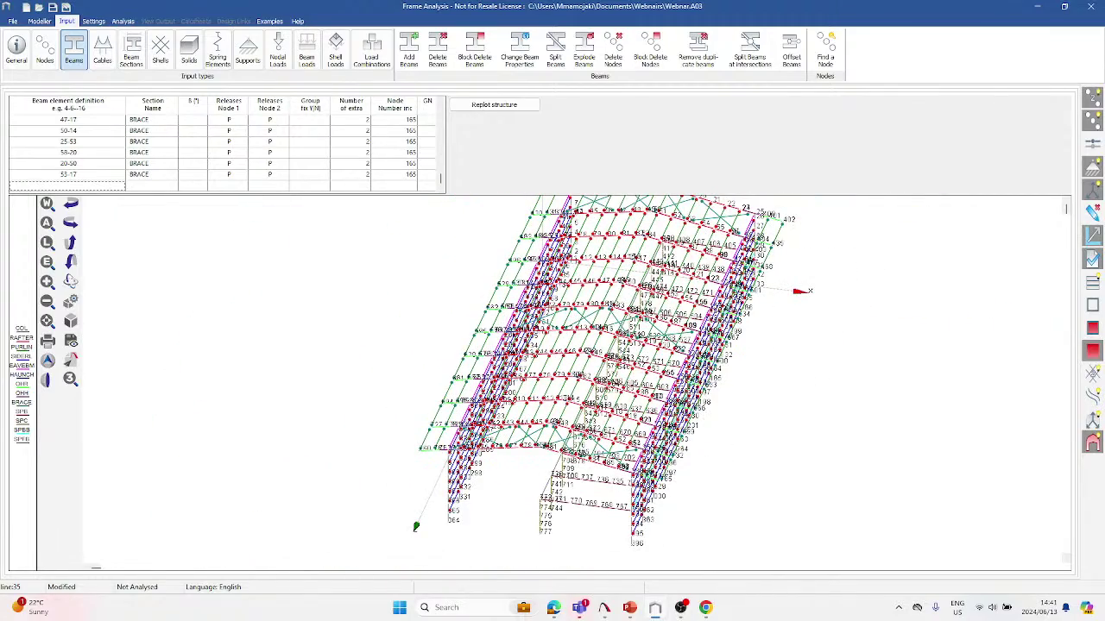
{"action": "scroll", "coordinate": [783, 309], "scroll_direction": "up", "scroll_amount": 2}
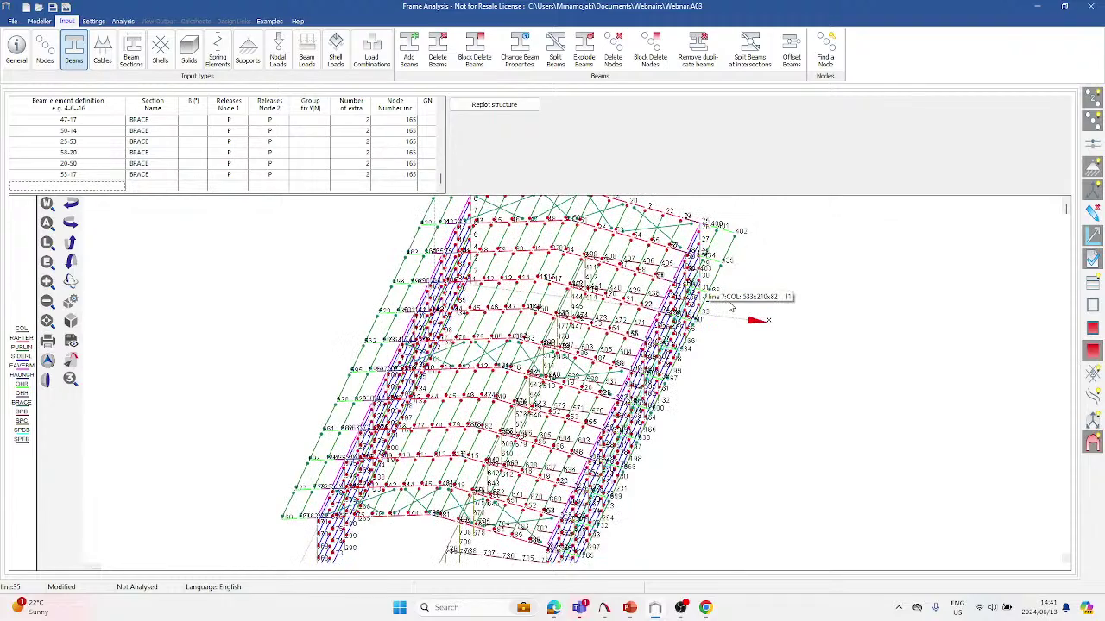
{"action": "scroll", "coordinate": [790, 309], "scroll_direction": "down", "scroll_amount": 3}
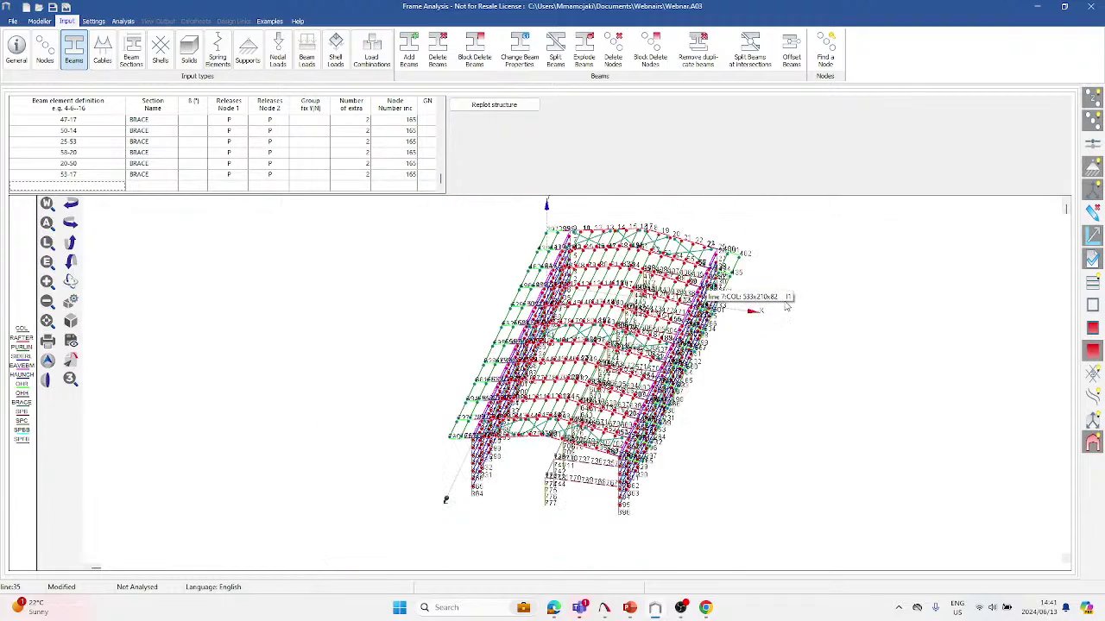
{"action": "left_click_drag", "start_coordinate": [814, 309], "coordinate": [851, 315]}
{"action": "left_click_drag", "start_coordinate": [632, 322], "coordinate": [629, 316]}
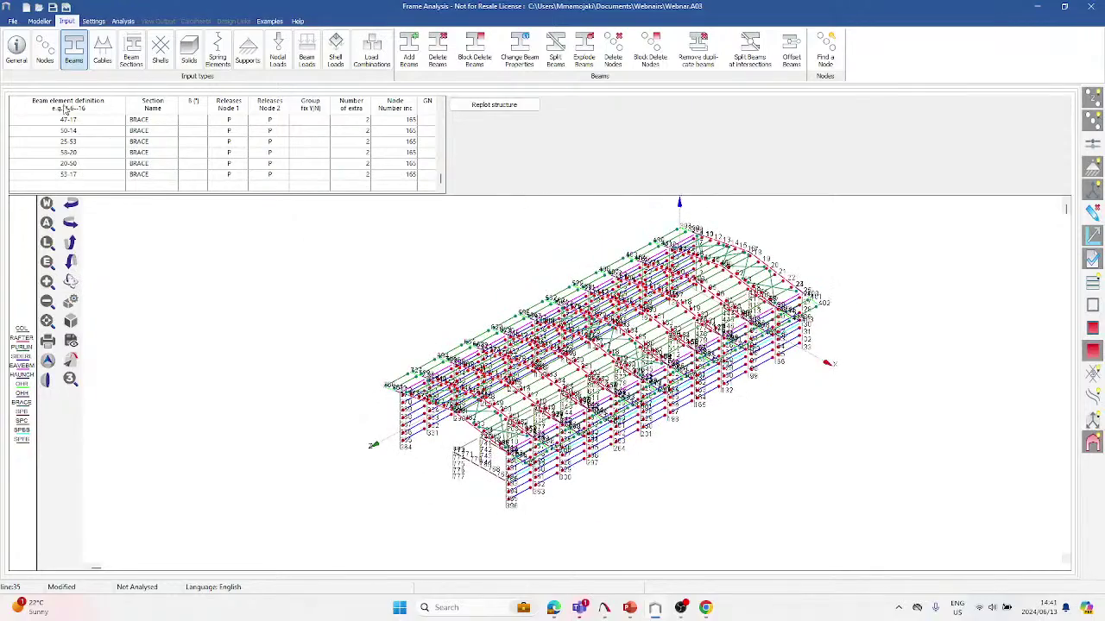
{"action": "left_click", "coordinate": [13, 21]}
{"action": "left_click", "coordinate": [57, 79]}
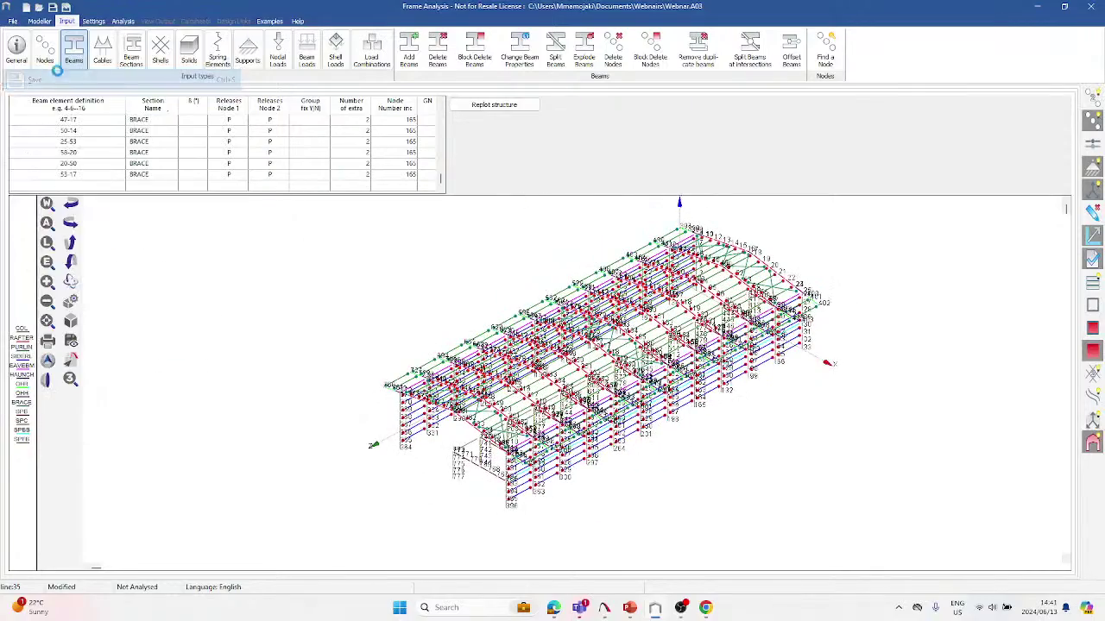
Define a quadrilateral shell element between nodes 409, 403, 436 and 442 in the shell input.
{"action": "left_click", "coordinate": [161, 53]}
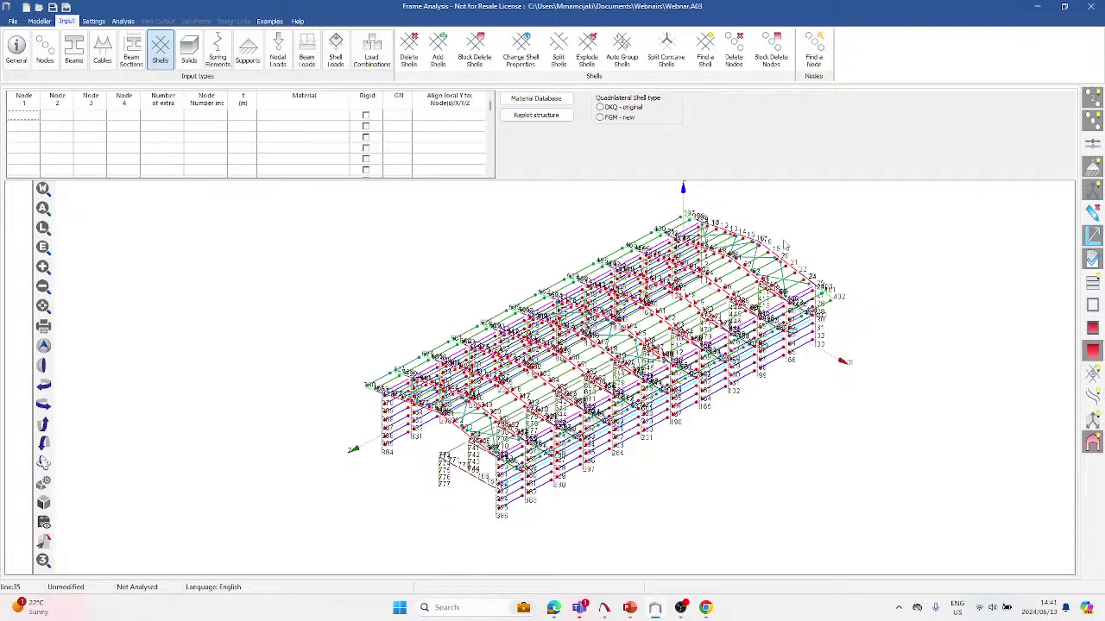
{"action": "scroll", "coordinate": [820, 302], "scroll_direction": "up", "scroll_amount": 5}
{"action": "scroll", "coordinate": [824, 314], "scroll_direction": "up", "scroll_amount": 2}
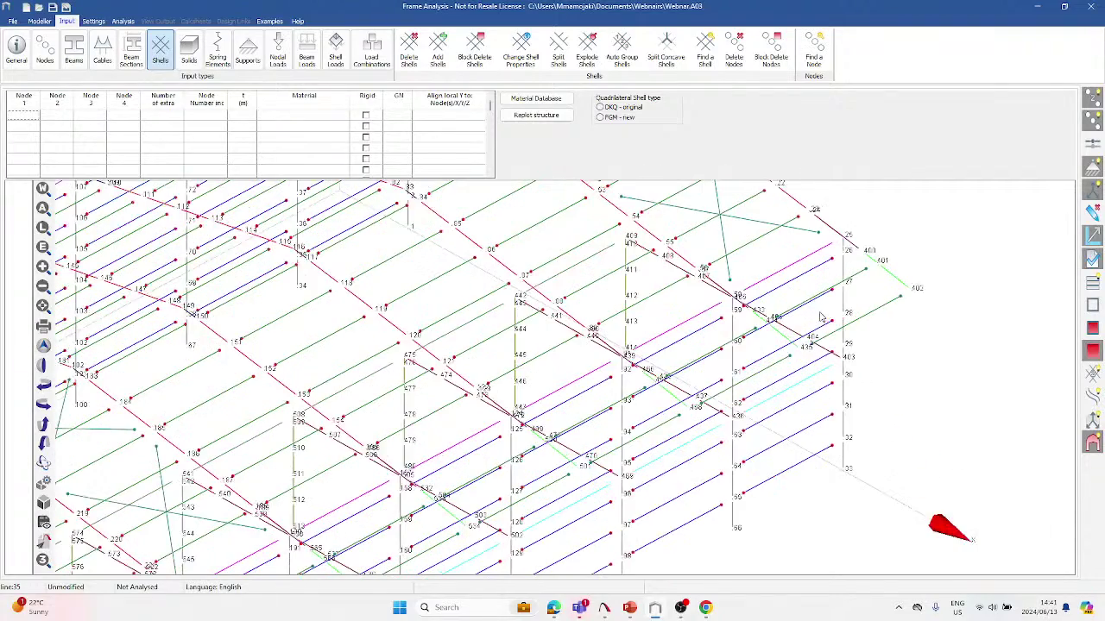
{"action": "scroll", "coordinate": [839, 352], "scroll_direction": "up", "scroll_amount": 2}
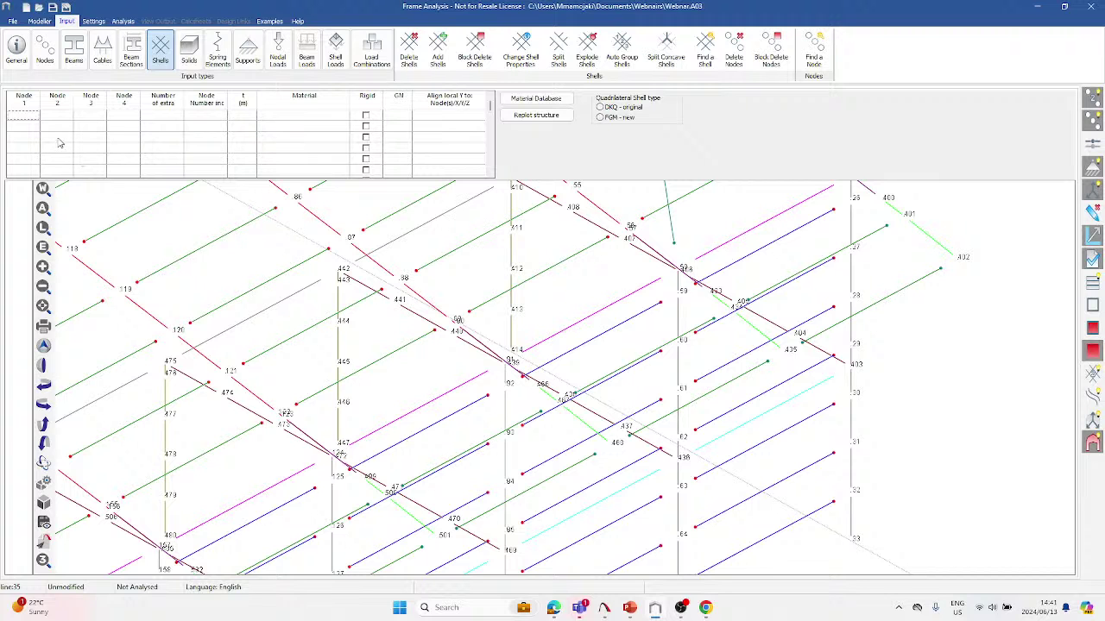
{"action": "scroll", "coordinate": [593, 370], "scroll_direction": "down", "scroll_amount": 2}
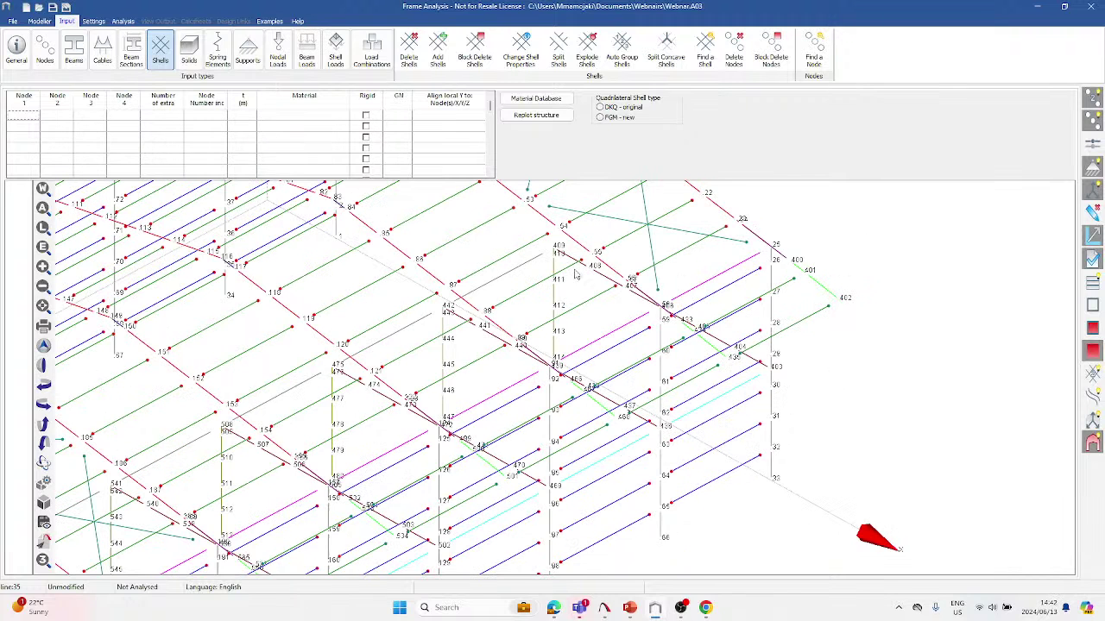
{"action": "scroll", "coordinate": [574, 270], "scroll_direction": "up", "scroll_amount": 1}
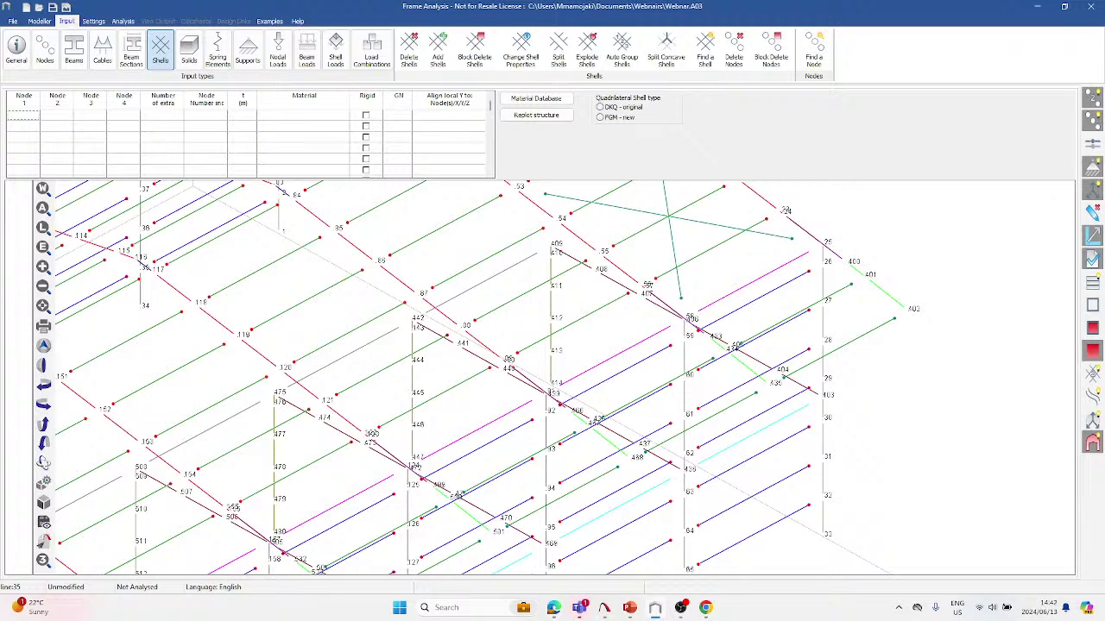
{"action": "type", "text": "409"}
{"action": "key", "text": "Tab"}
{"action": "key", "text": "Tab"}
{"action": "key", "text": "Tab"}
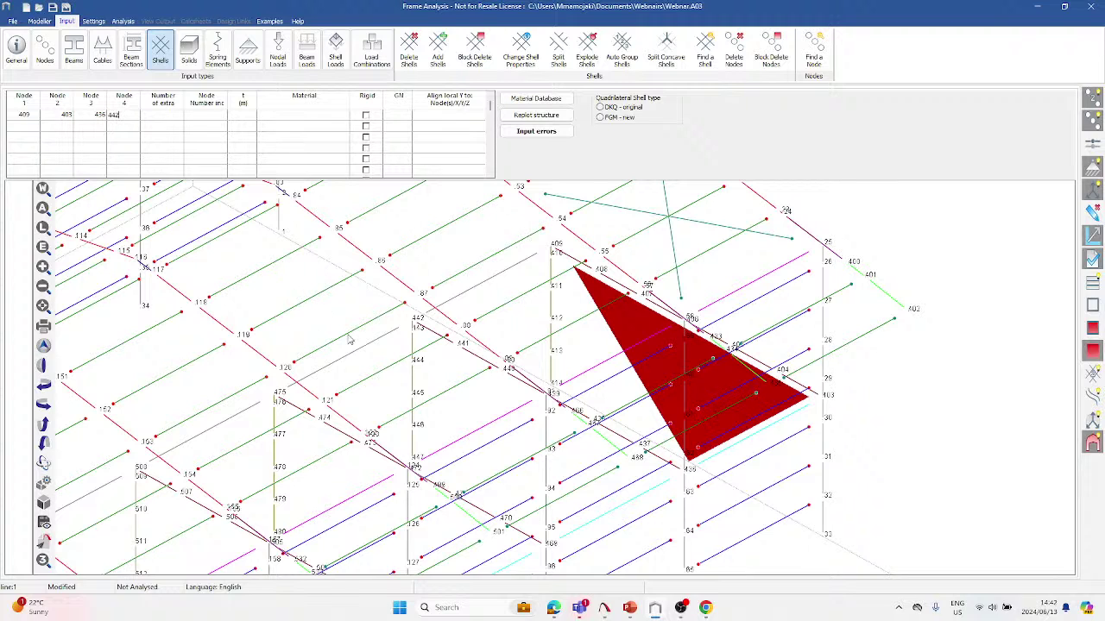
{"action": "key", "text": "Tab"}
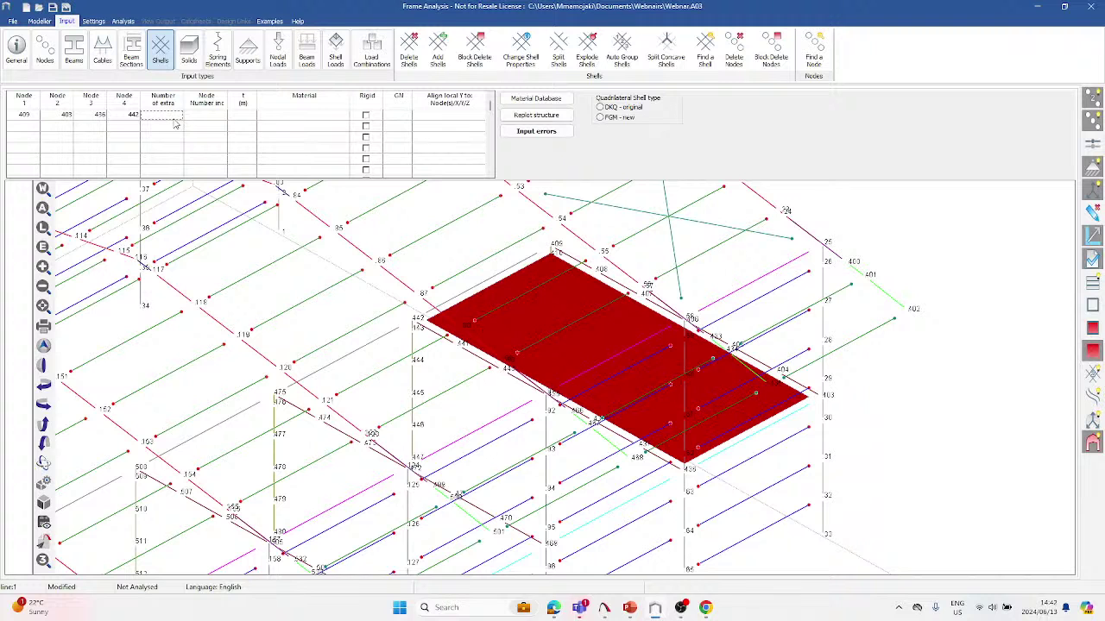
Repeat the shell along the building with 10 extra elements and a node number increment of 33.
{"action": "type", "text": "10"}
{"action": "key", "text": "Tab"}
{"action": "type", "text": "33"}
{"action": "key", "text": "Return"}
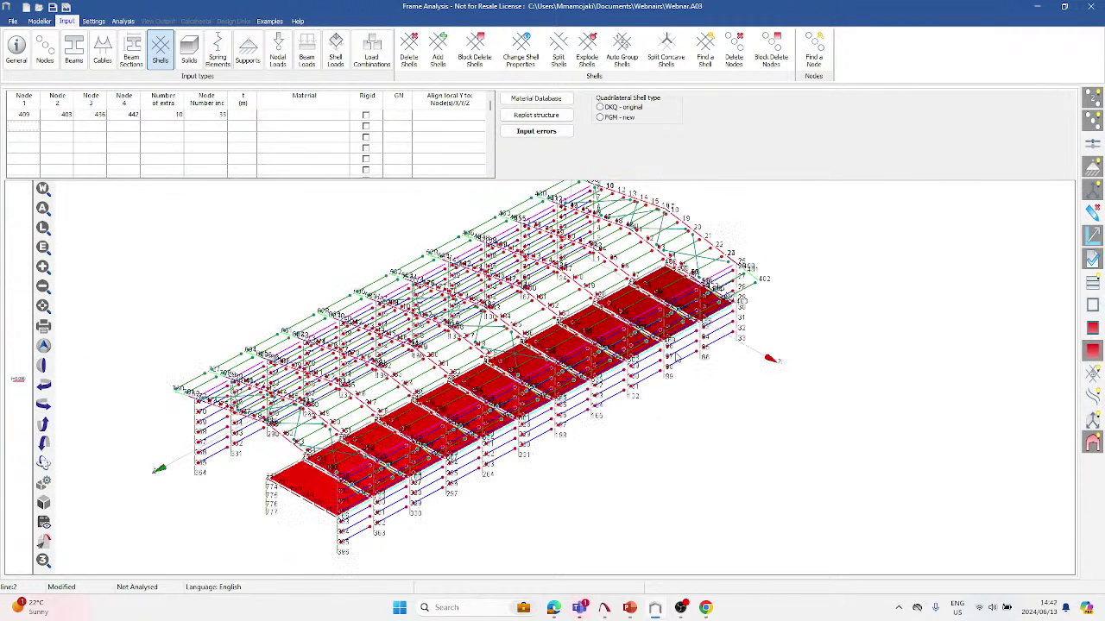
Set the shell thickness to 0.001 m and its material to Steel:300W.
{"action": "left_click", "coordinate": [243, 116]}
{"action": "type", "text": "0.001"}
{"action": "key", "text": "Tab"}
{"action": "left_click", "coordinate": [345, 114]}
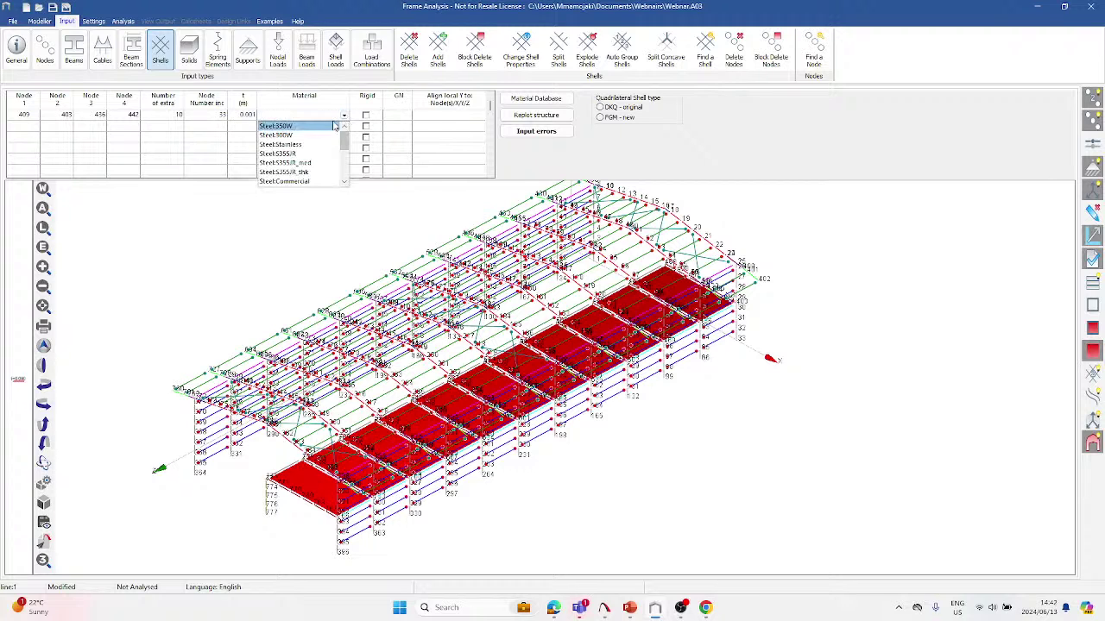
{"action": "left_click", "coordinate": [302, 135]}
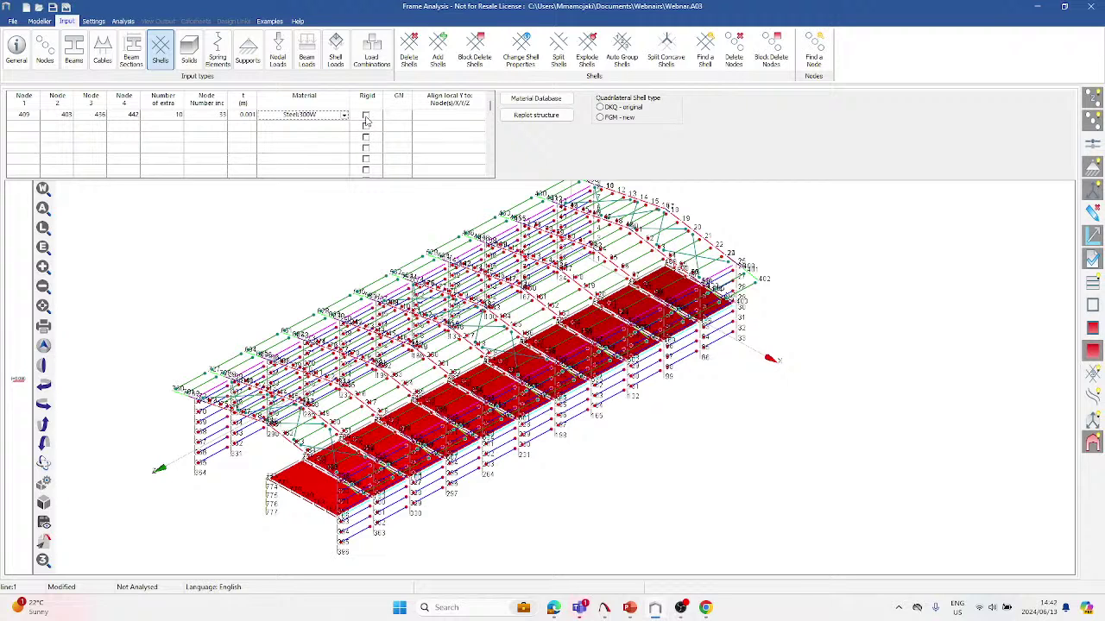
Mark the shell row as rigid and set the quadrilateral shell type to FGM - new.
{"action": "left_click", "coordinate": [365, 117]}
{"action": "scroll", "coordinate": [731, 254], "scroll_direction": "up", "scroll_amount": 2}
{"action": "scroll", "coordinate": [592, 292], "scroll_direction": "down", "scroll_amount": 2}
{"action": "scroll", "coordinate": [604, 292], "scroll_direction": "up", "scroll_amount": 1}
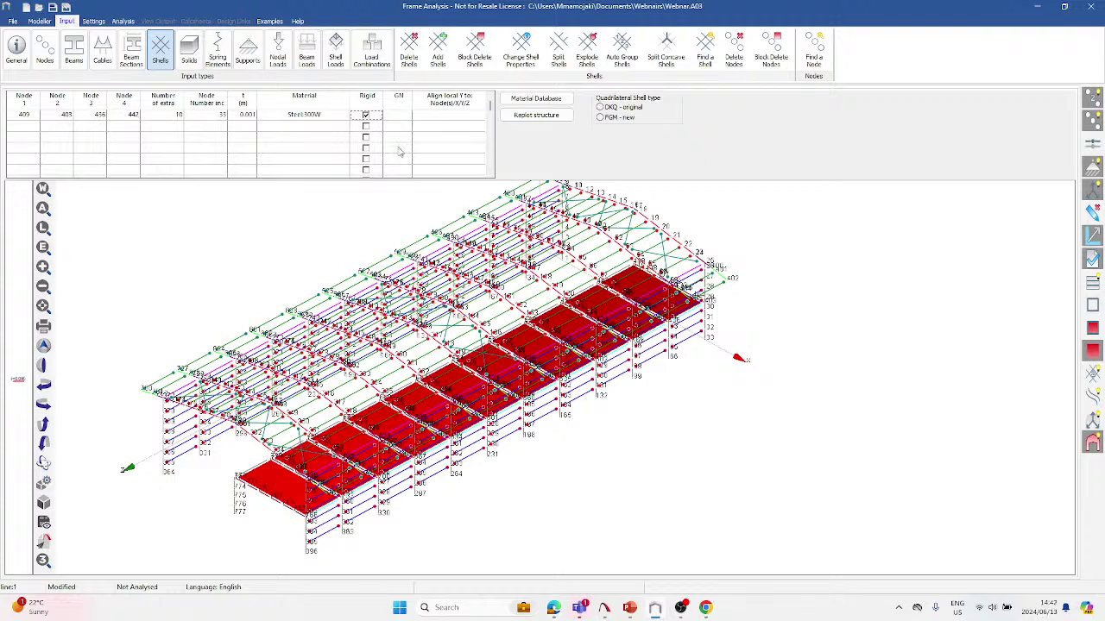
{"action": "left_click", "coordinate": [600, 118]}
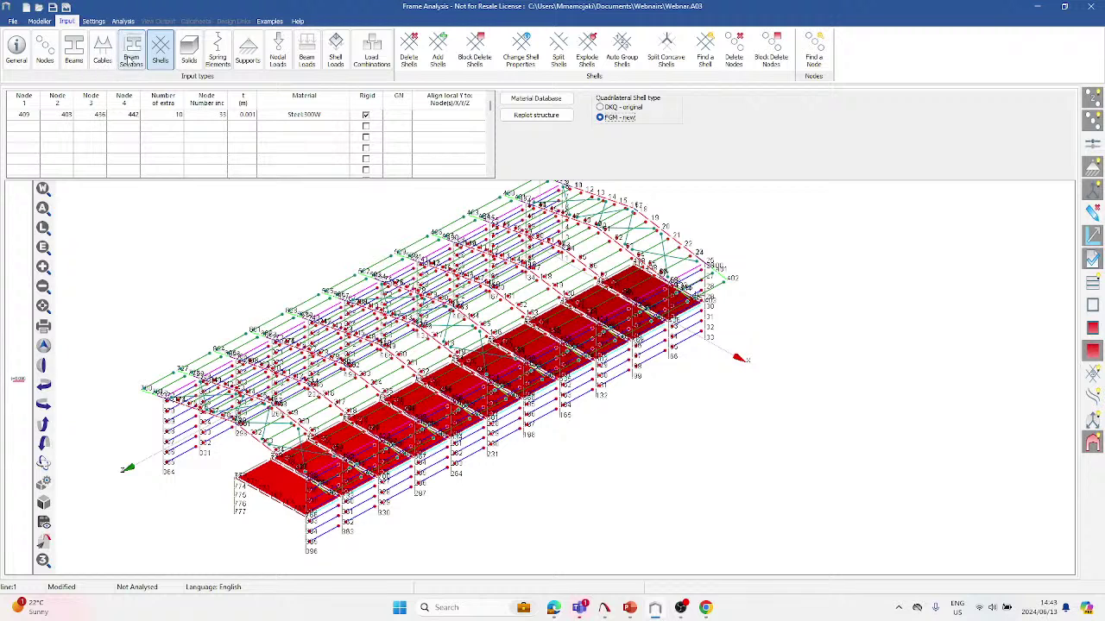
Add a support at node 1 with XYZ fixity in the support input.
{"action": "left_click", "coordinate": [247, 52]}
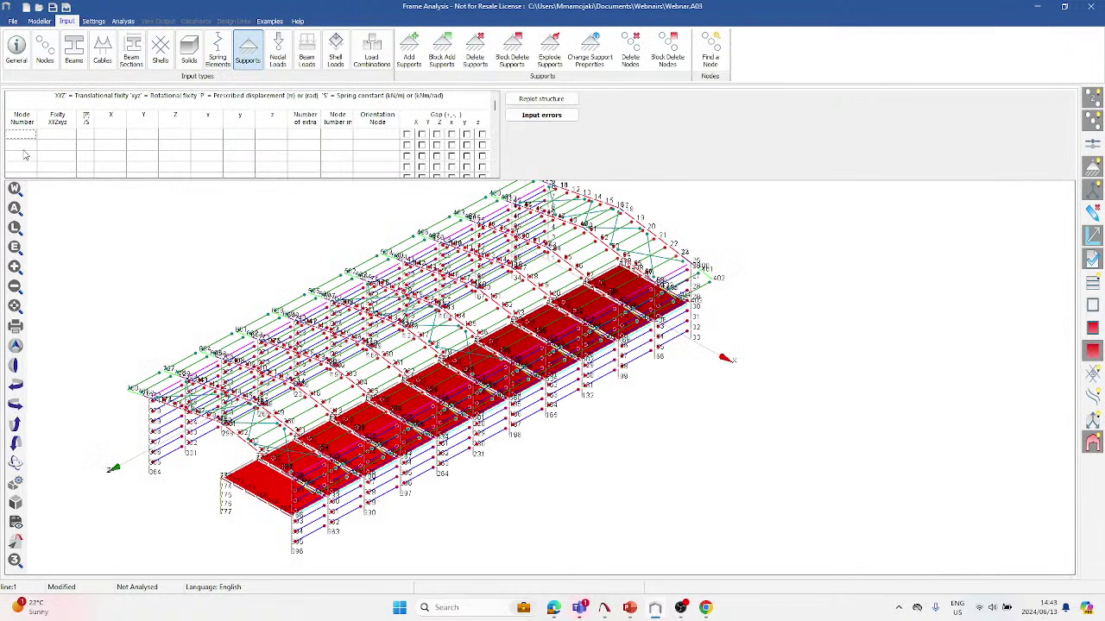
{"action": "left_click", "coordinate": [71, 137]}
{"action": "left_click", "coordinate": [71, 136]}
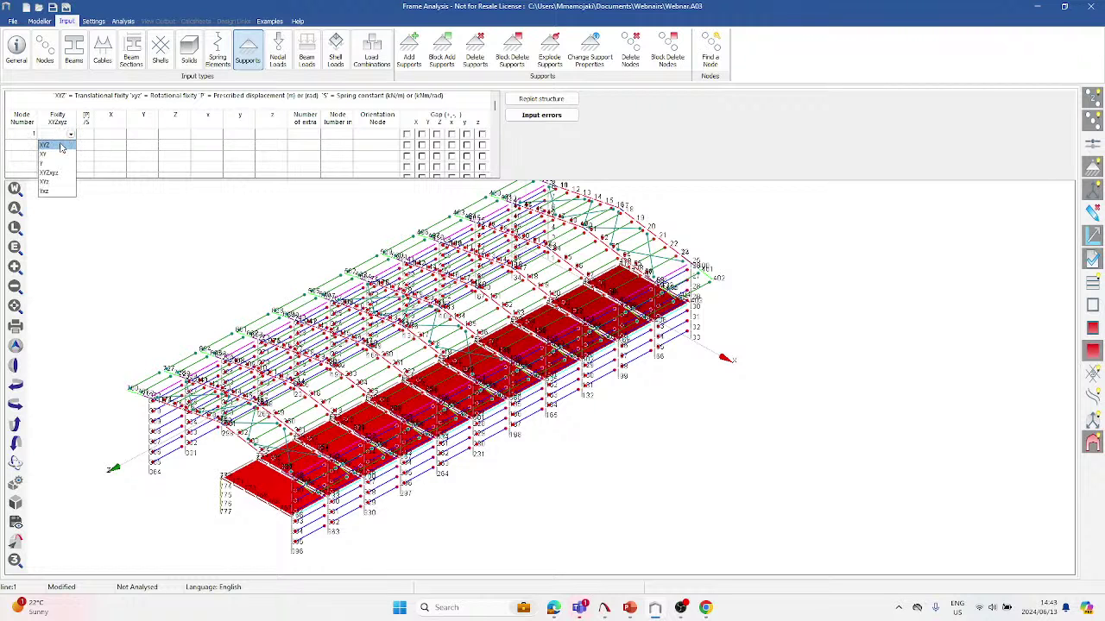
{"action": "left_click", "coordinate": [60, 147]}
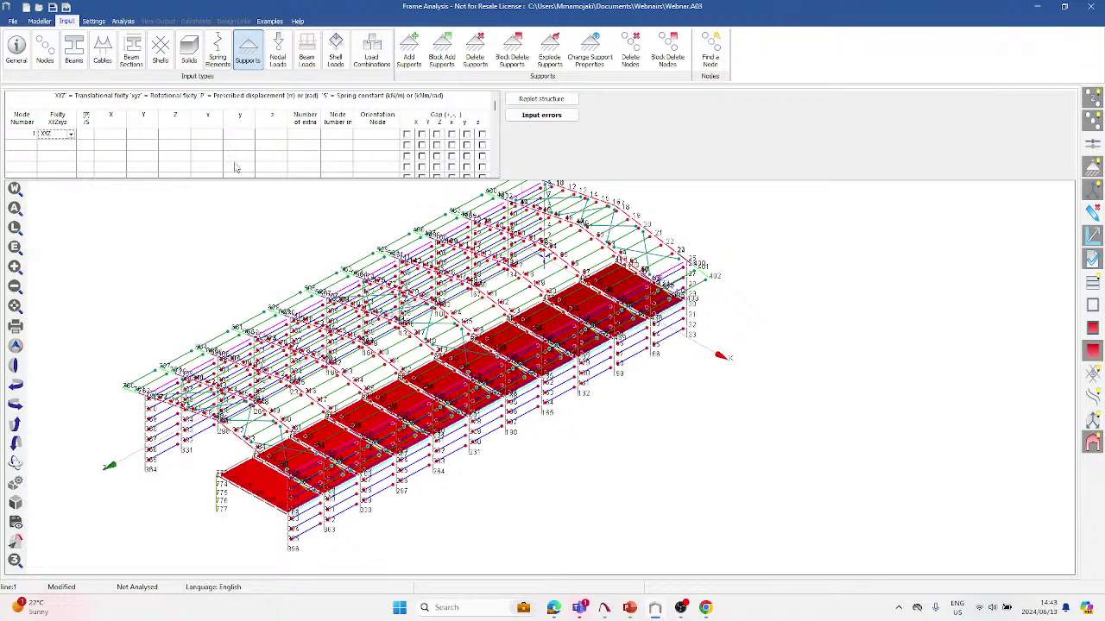
Repeat the node 1 support with 11 extra supports and a node number increment of 33.
{"action": "scroll", "coordinate": [530, 268], "scroll_direction": "up", "scroll_amount": 2}
{"action": "scroll", "coordinate": [541, 267], "scroll_direction": "up", "scroll_amount": 3}
{"action": "scroll", "coordinate": [889, 402], "scroll_direction": "down", "scroll_amount": 3}
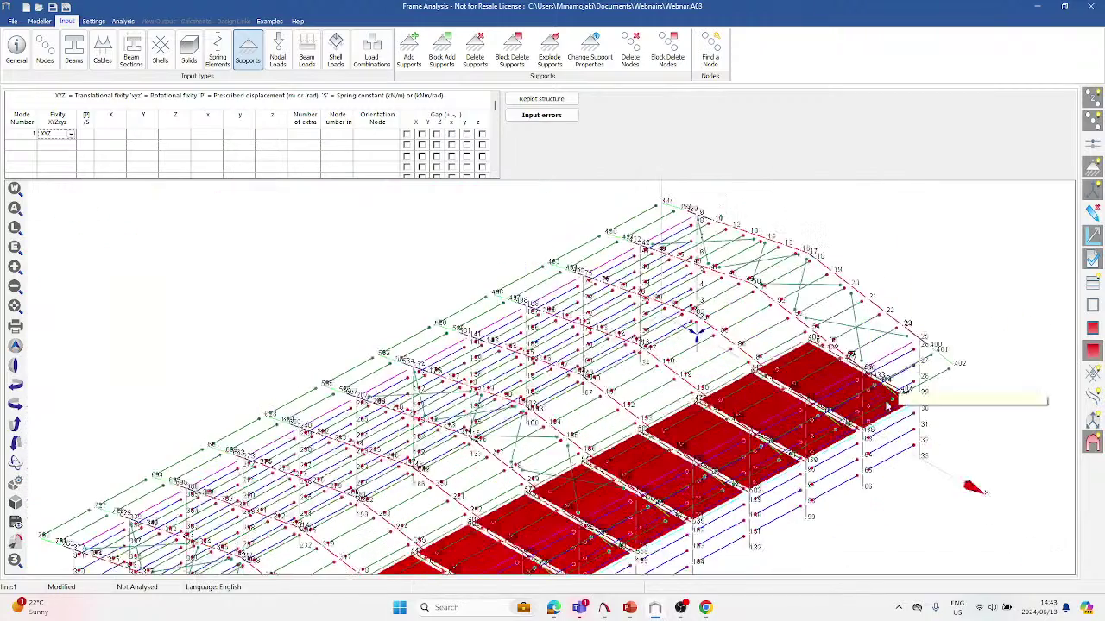
{"action": "scroll", "coordinate": [678, 341], "scroll_direction": "up", "scroll_amount": 2}
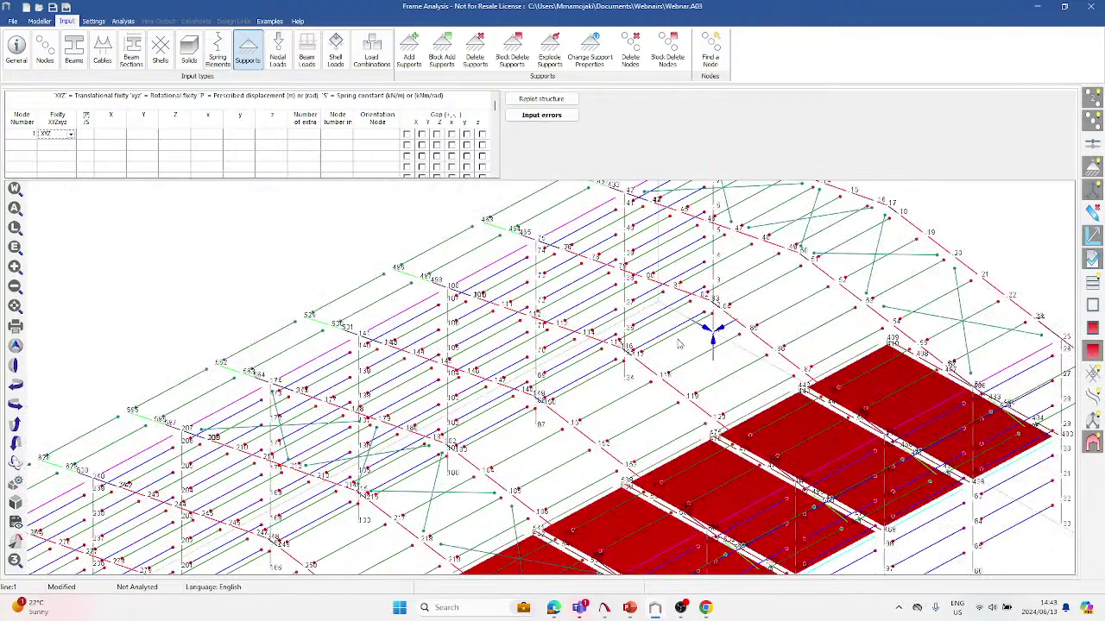
{"action": "scroll", "coordinate": [678, 344], "scroll_direction": "down", "scroll_amount": 3}
{"action": "scroll", "coordinate": [649, 366], "scroll_direction": "up", "scroll_amount": 3}
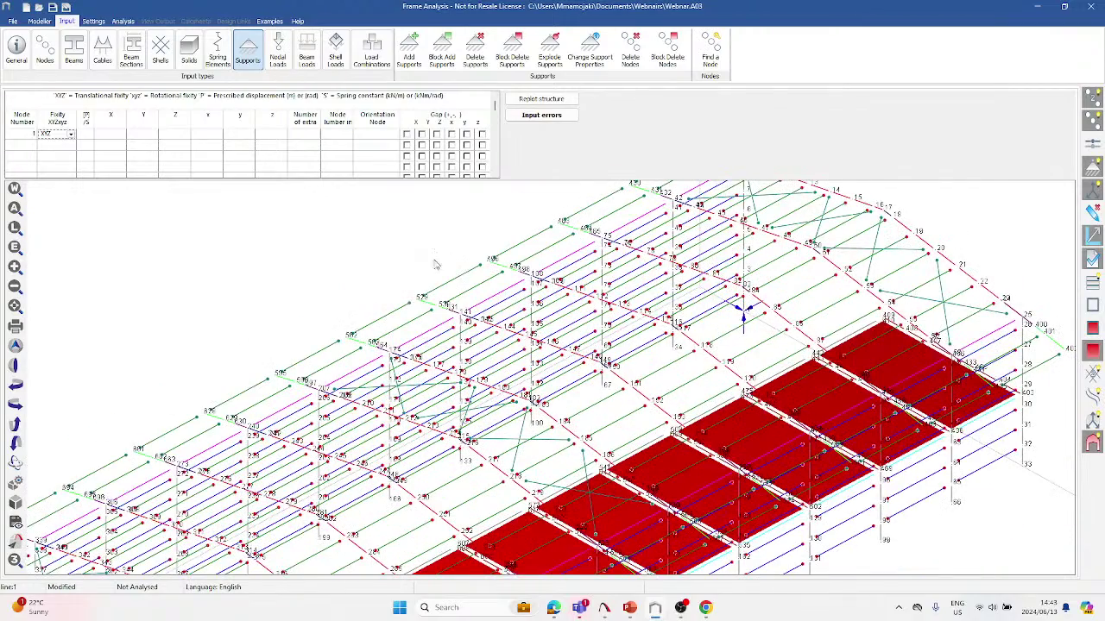
{"action": "left_click", "coordinate": [297, 134]}
{"action": "scroll", "coordinate": [688, 268], "scroll_direction": "down", "scroll_amount": 1}
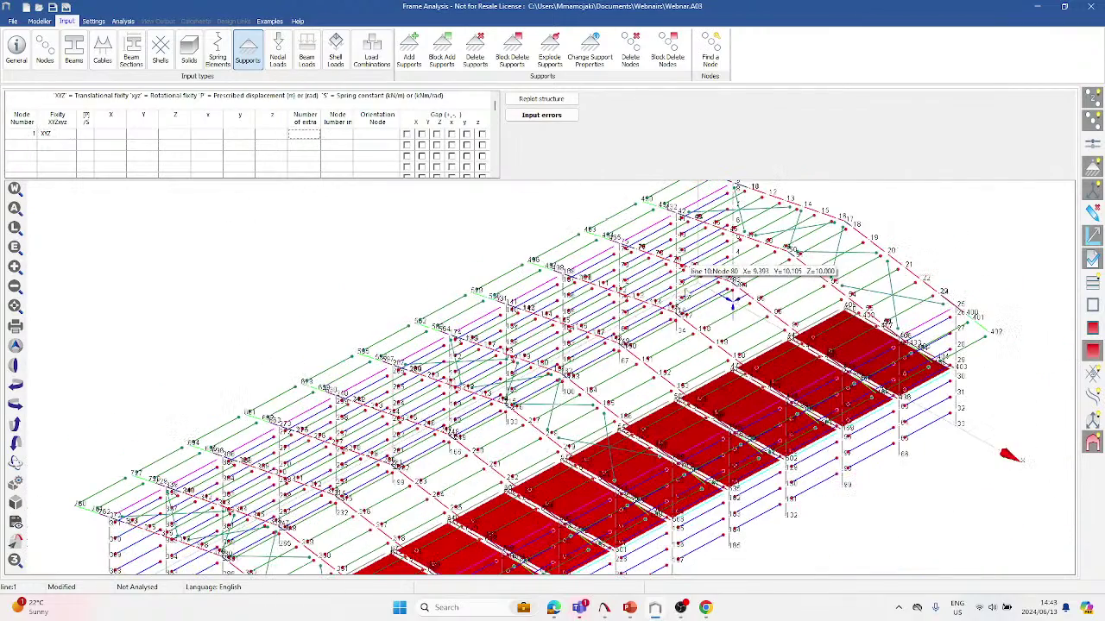
{"action": "type", "text": "11"}
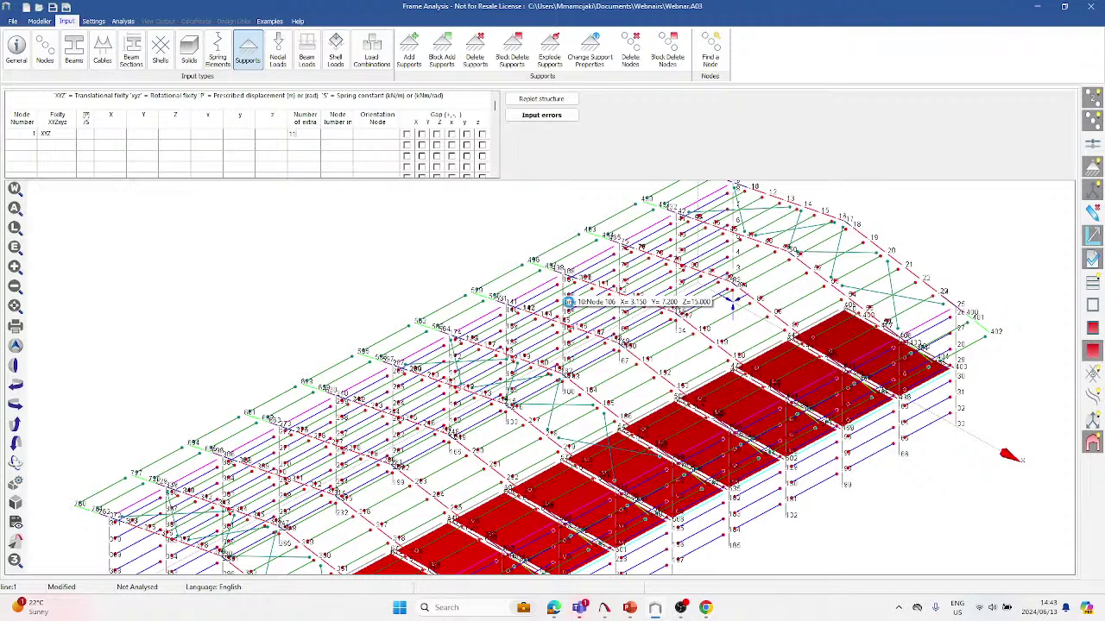
{"action": "key", "text": "Tab"}
{"action": "type", "text": "33"}
{"action": "key", "text": "Return"}
{"action": "scroll", "coordinate": [386, 379], "scroll_direction": "down", "scroll_amount": 3}
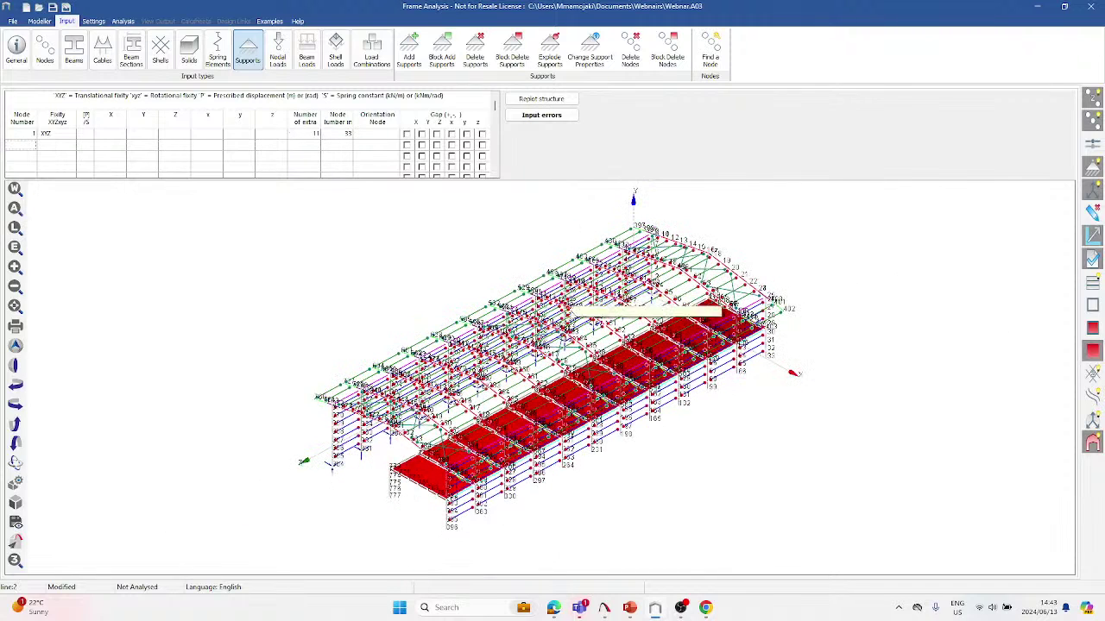
Add an XYZ-fixed support at node 33, repeated with 11 extra supports at a node number increment of 33.
{"action": "scroll", "coordinate": [656, 380], "scroll_direction": "up", "scroll_amount": 1}
{"action": "scroll", "coordinate": [803, 380], "scroll_direction": "up", "scroll_amount": 1}
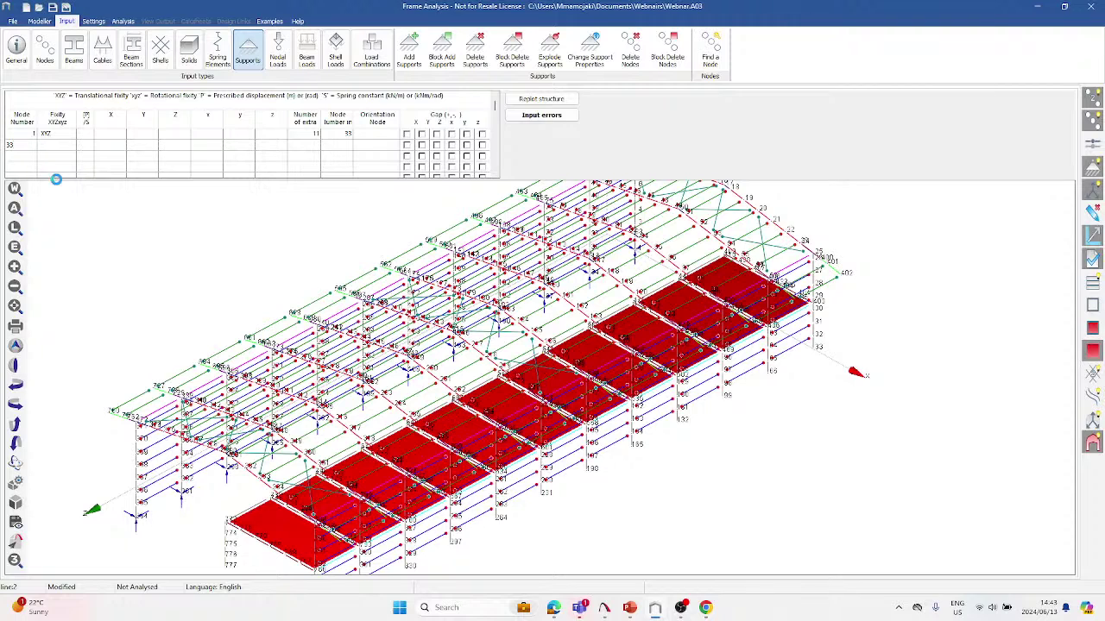
{"action": "key", "text": "Return"}
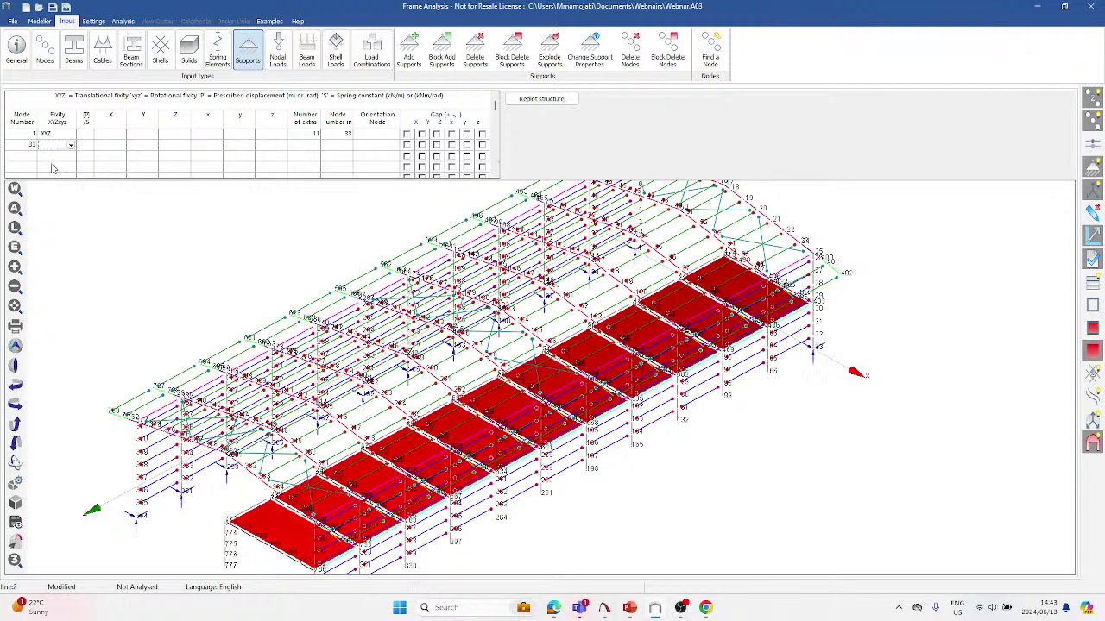
{"action": "left_click", "coordinate": [71, 145]}
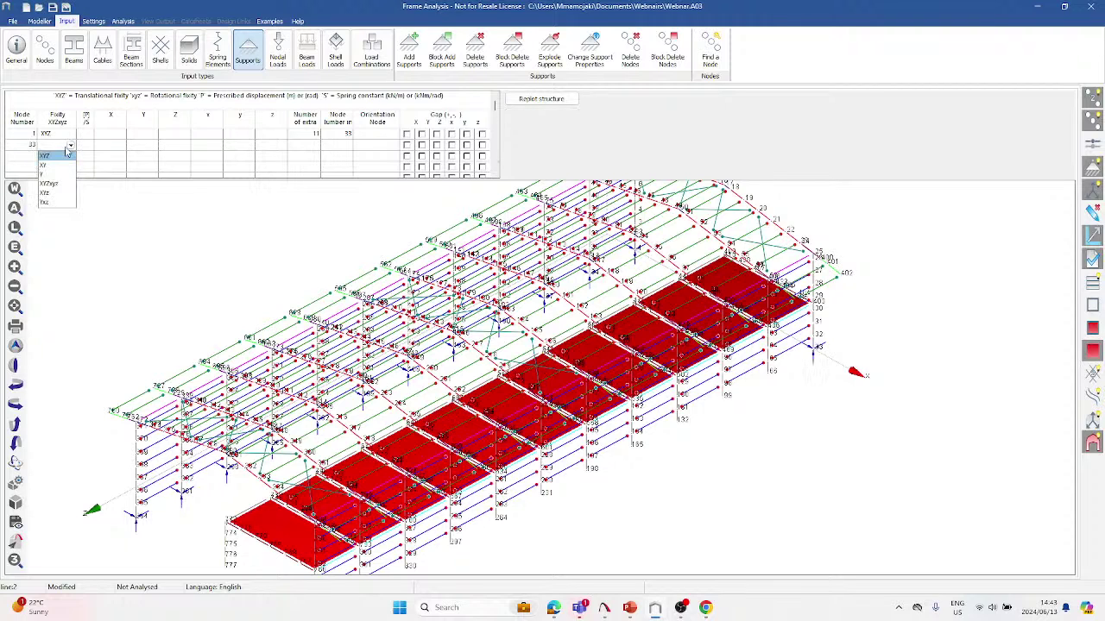
{"action": "left_click", "coordinate": [63, 164]}
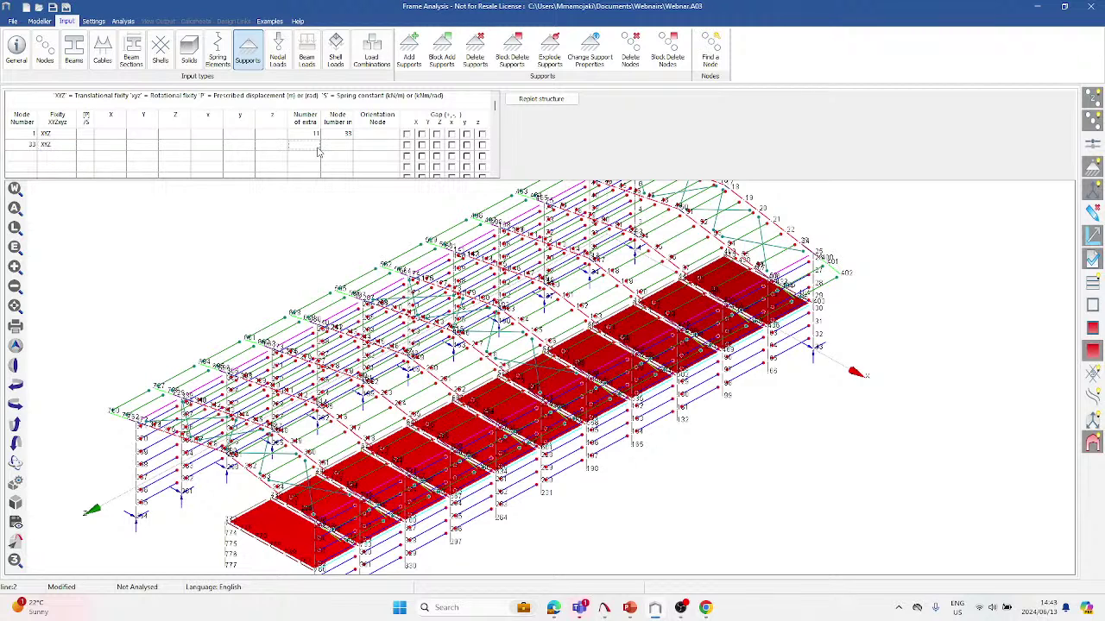
{"action": "left_click", "coordinate": [318, 148]}
{"action": "key", "text": "Tab"}
{"action": "key", "text": "Return"}
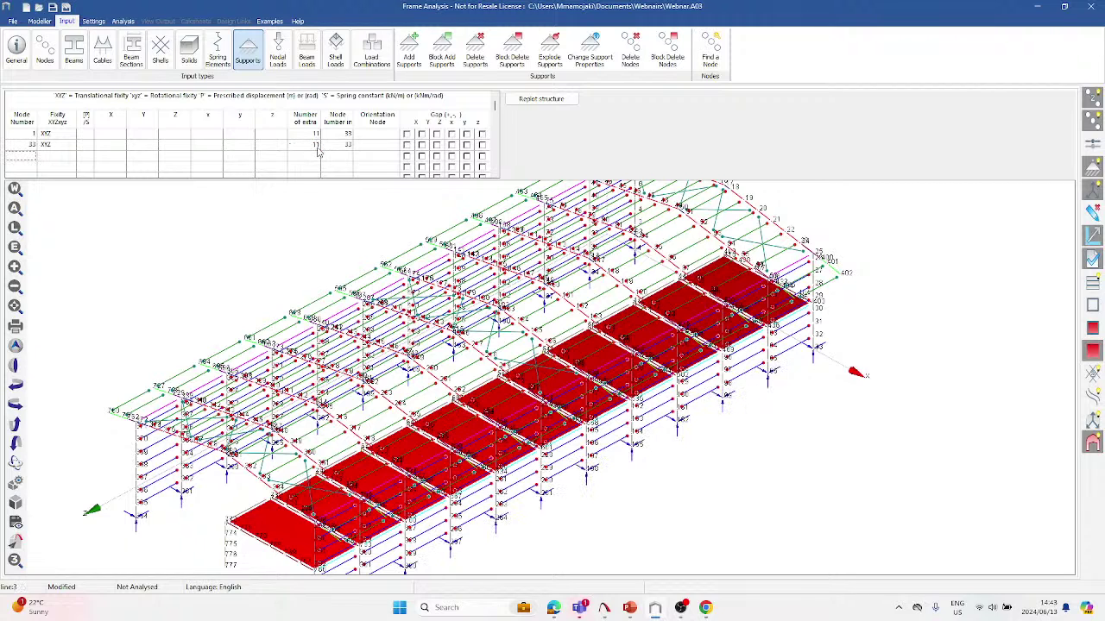
Add a support row at node 414 with 11 extra supports and a node number increment of 33.
{"action": "scroll", "coordinate": [490, 325], "scroll_direction": "down", "scroll_amount": 1}
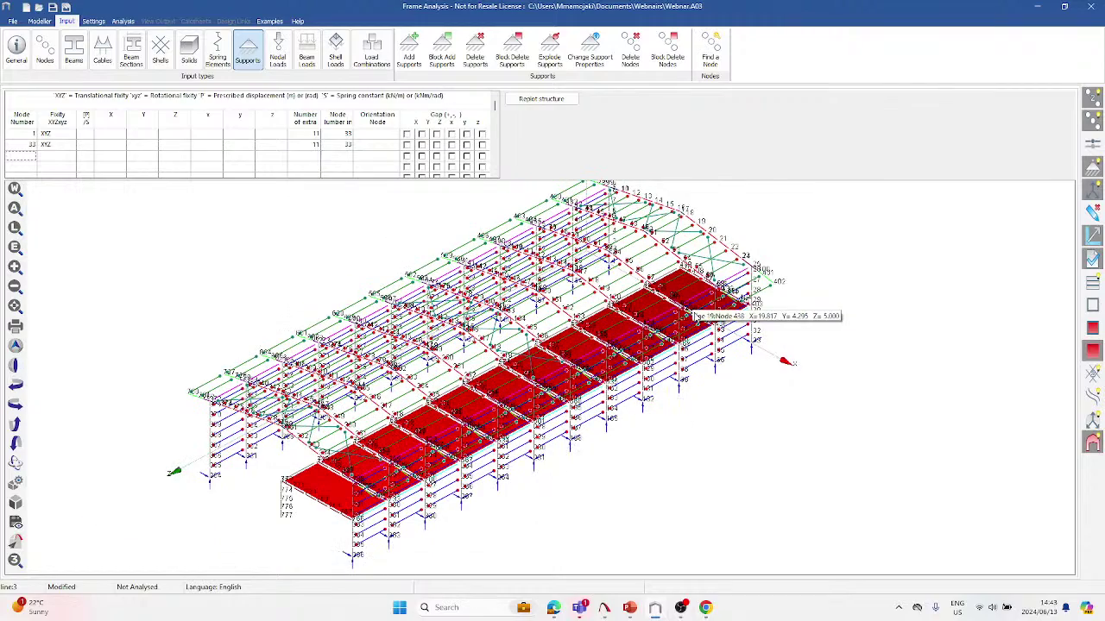
{"action": "middle_click_drag", "start_coordinate": [881, 312], "coordinate": [826, 296]}
{"action": "scroll", "coordinate": [756, 407], "scroll_direction": "up", "scroll_amount": 4}
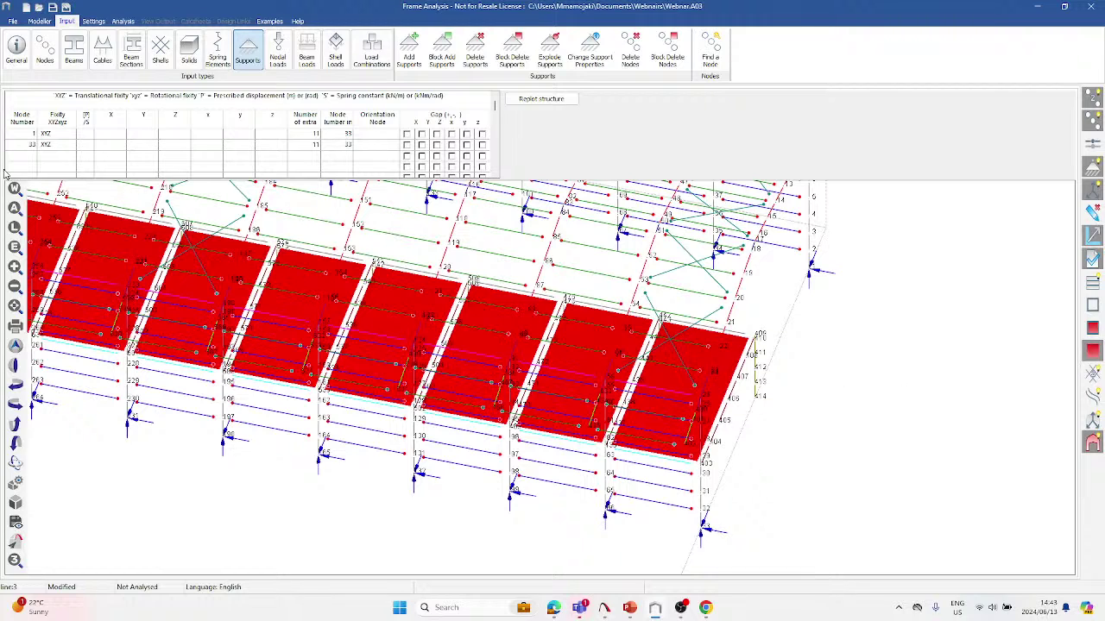
{"action": "left_click", "coordinate": [35, 161]}
{"action": "key", "text": "Tab"}
{"action": "key", "text": "Tab"}
{"action": "key", "text": "Tab"}
{"action": "key", "text": "Tab"}
{"action": "key", "text": "Tab"}
{"action": "key", "text": "Tab"}
{"action": "key", "text": "Tab"}
Set the fixity of the node 414 support row to XYZ.
{"action": "scroll", "coordinate": [669, 416], "scroll_direction": "down", "scroll_amount": 4}
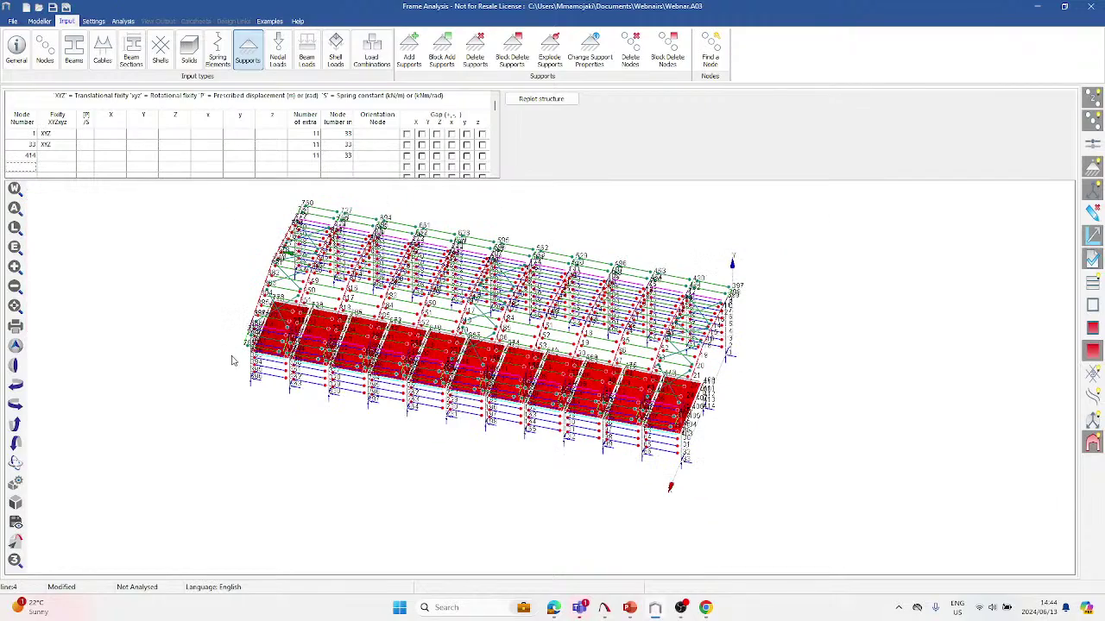
{"action": "middle_click_drag", "start_coordinate": [231, 360], "coordinate": [656, 276]}
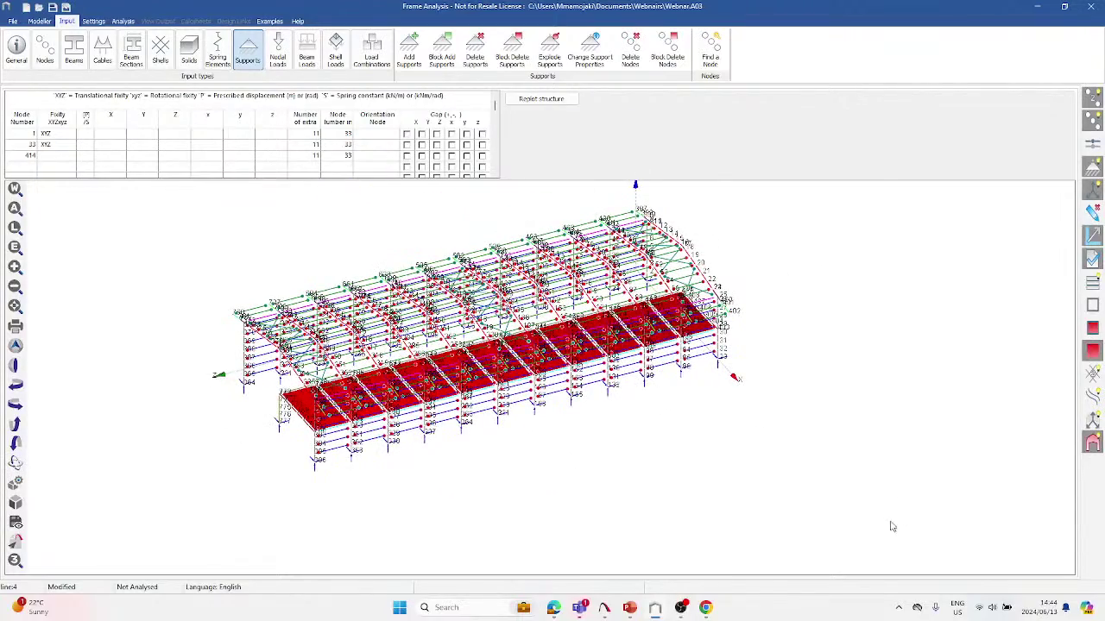
{"action": "scroll", "coordinate": [654, 484], "scroll_direction": "up", "scroll_amount": 2}
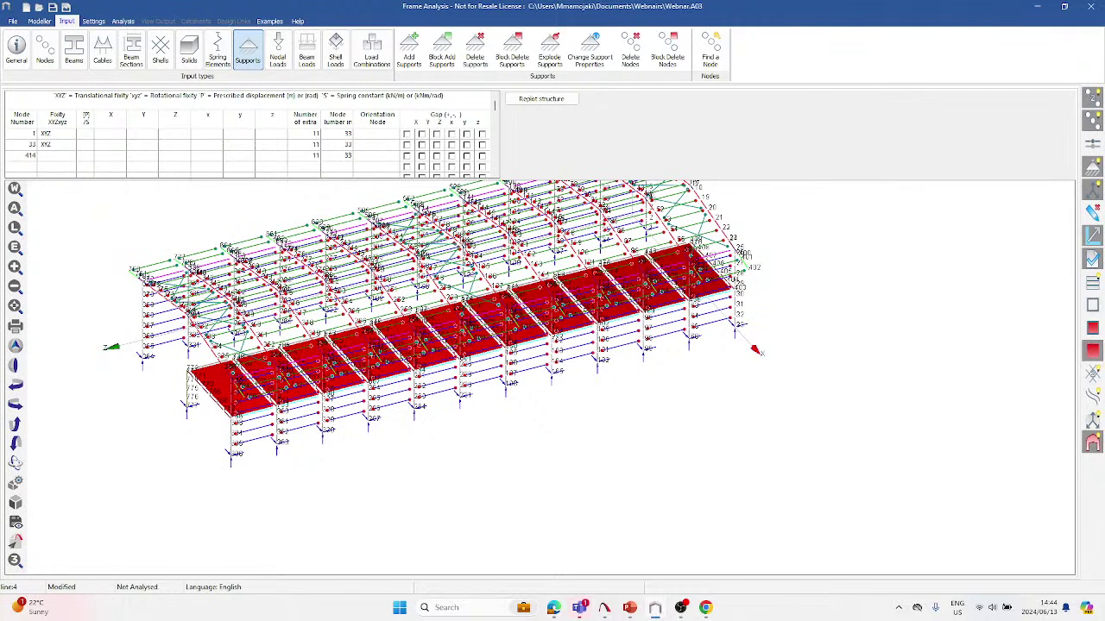
{"action": "left_click", "coordinate": [71, 156]}
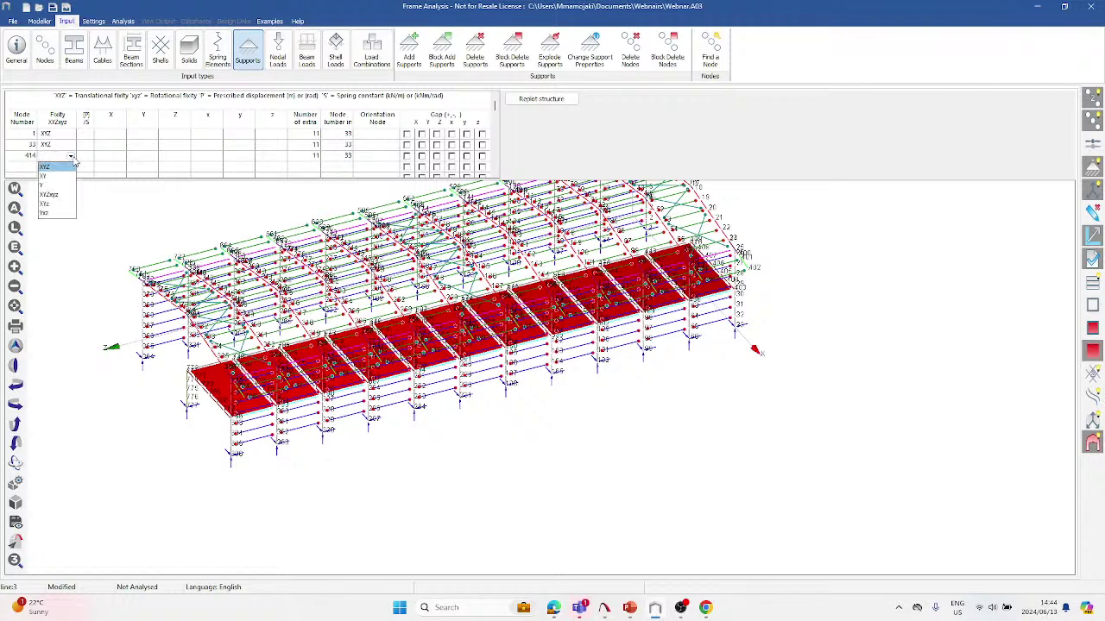
{"action": "left_click", "coordinate": [64, 166]}
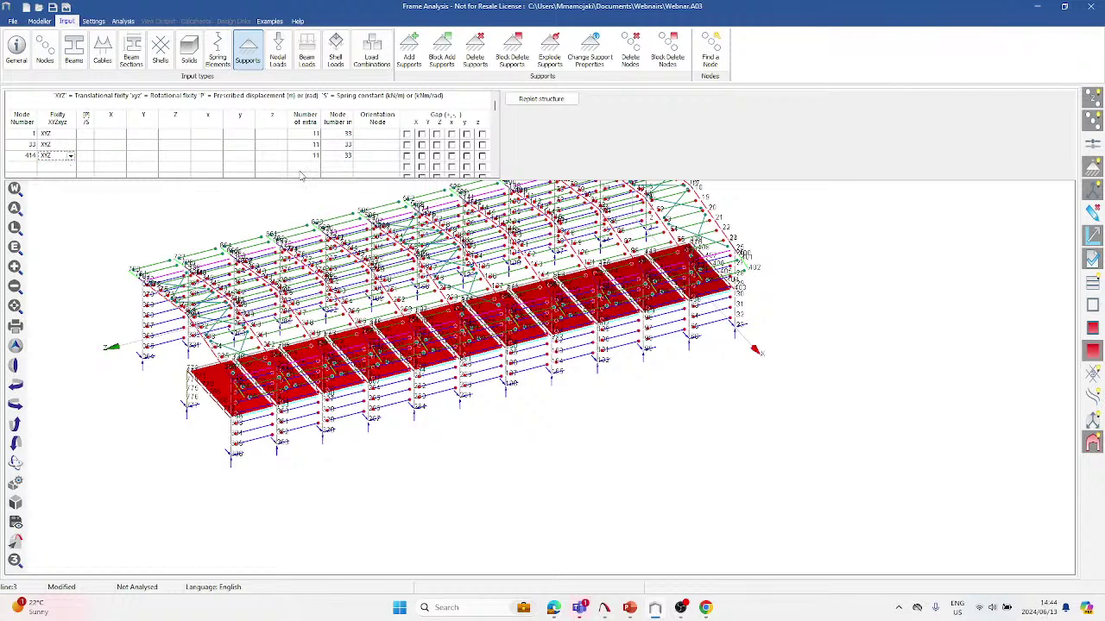
Start a load case named DL in the beam loads input.
{"action": "left_click", "coordinate": [307, 50]}
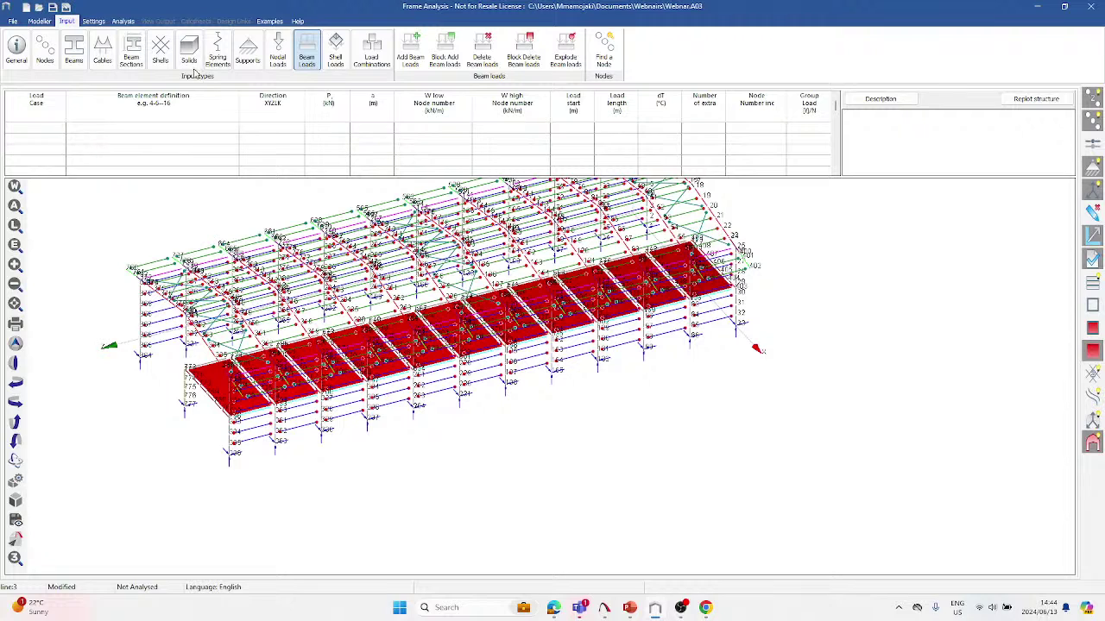
{"action": "left_click", "coordinate": [55, 131]}
{"action": "type", "text": "DL"}
{"action": "key", "text": "Tab"}
Assign the first DL load to beam element 9-42 in the Y direction.
{"action": "scroll", "coordinate": [510, 463], "scroll_direction": "down", "scroll_amount": 2}
{"action": "scroll", "coordinate": [622, 225], "scroll_direction": "up", "scroll_amount": 5}
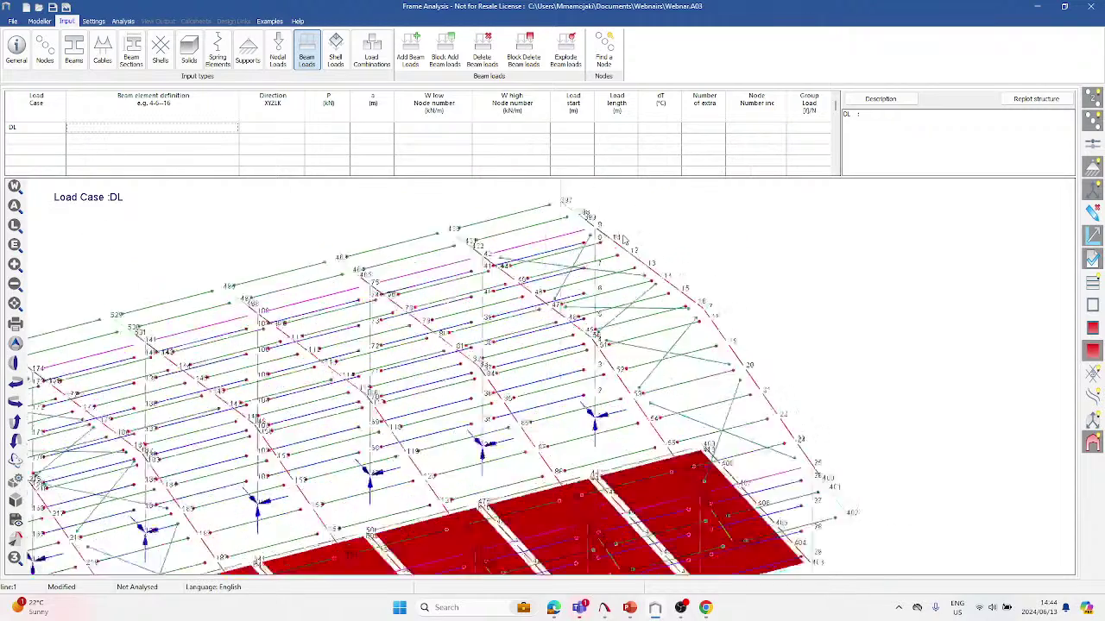
{"action": "scroll", "coordinate": [626, 241], "scroll_direction": "up", "scroll_amount": 3}
{"action": "scroll", "coordinate": [697, 300], "scroll_direction": "down", "scroll_amount": 3}
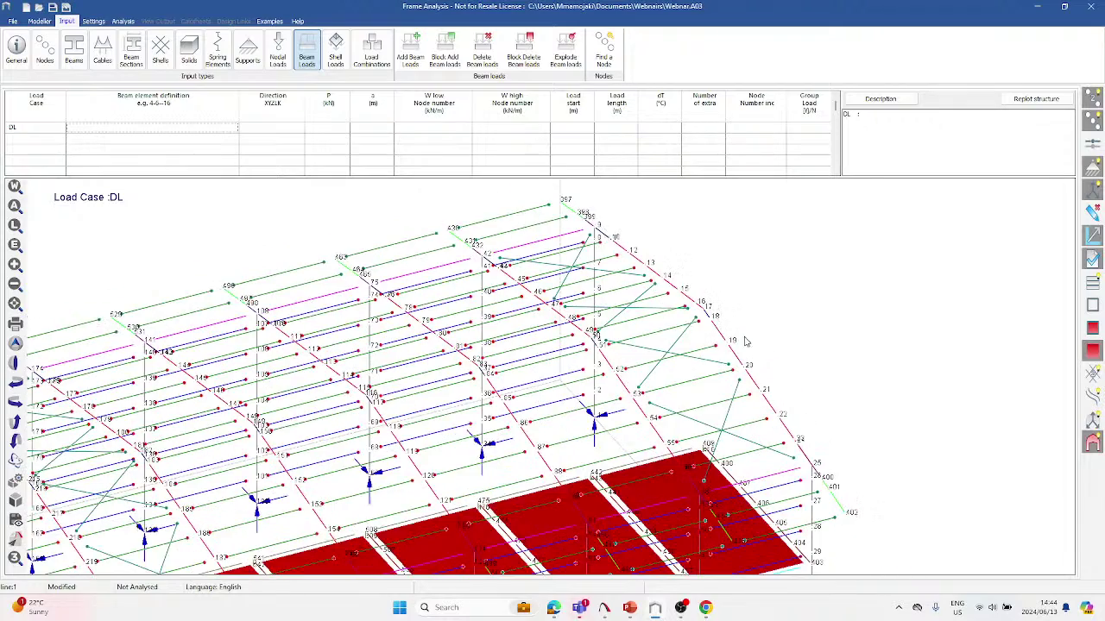
{"action": "scroll", "coordinate": [785, 316], "scroll_direction": "up", "scroll_amount": 2}
{"action": "scroll", "coordinate": [722, 281], "scroll_direction": "down", "scroll_amount": 1}
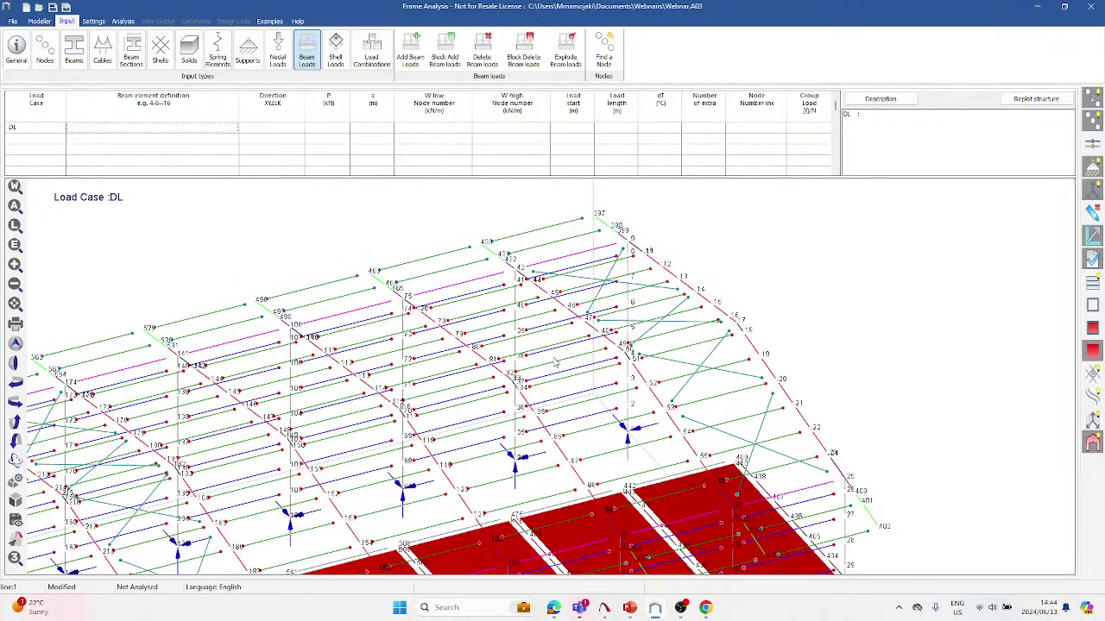
{"action": "scroll", "coordinate": [551, 307], "scroll_direction": "up", "scroll_amount": 2}
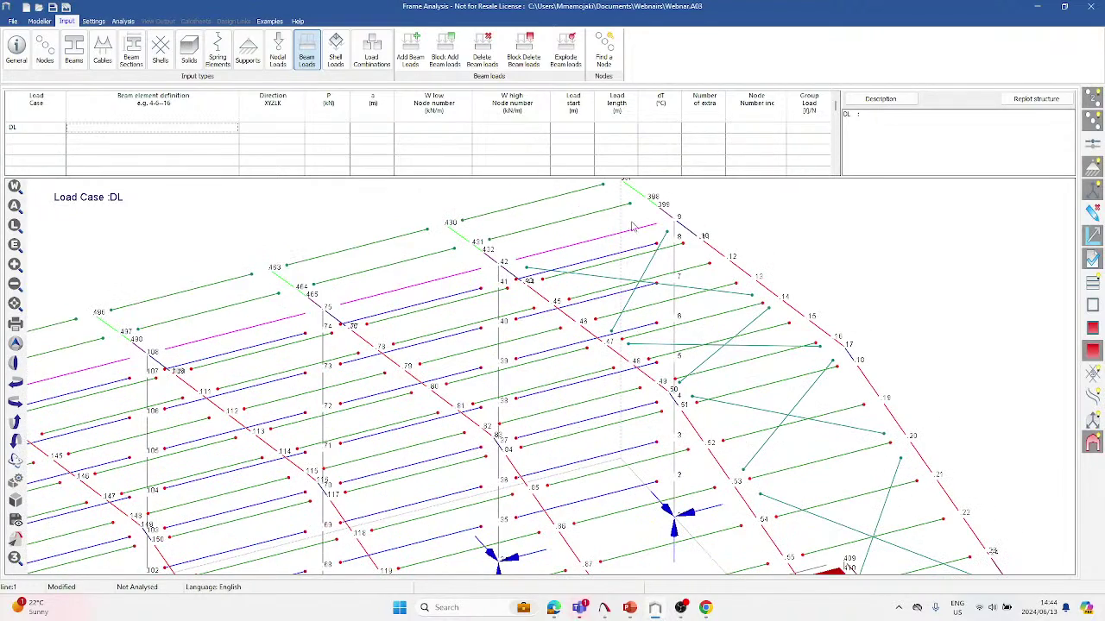
{"action": "type", "text": "9-42"}
{"action": "key", "text": "Tab"}
{"action": "left_click", "coordinate": [298, 128]}
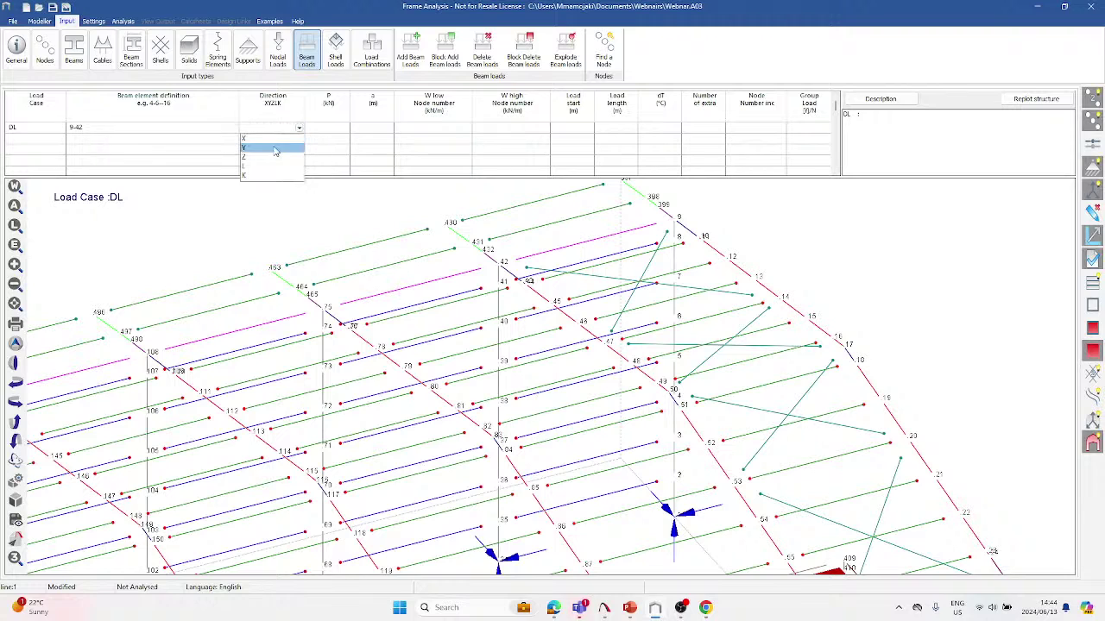
{"action": "left_click", "coordinate": [274, 150]}
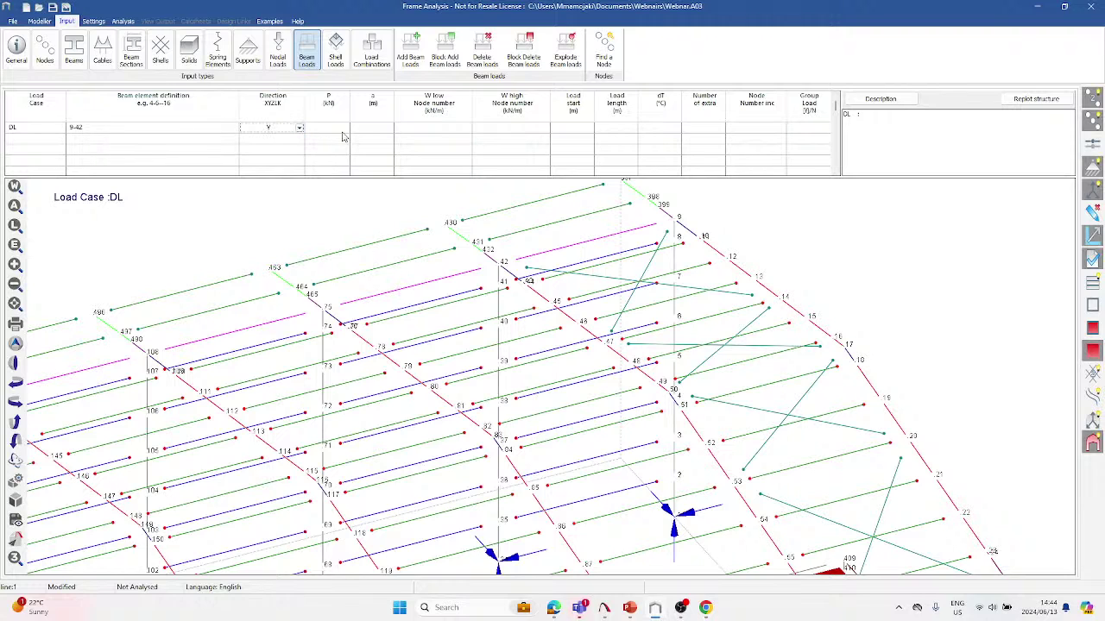
Set the distributed load W low on beam element 9-42 to -0.62 kN/m.
{"action": "left_click", "coordinate": [440, 129]}
{"action": "type", "text": "0"}
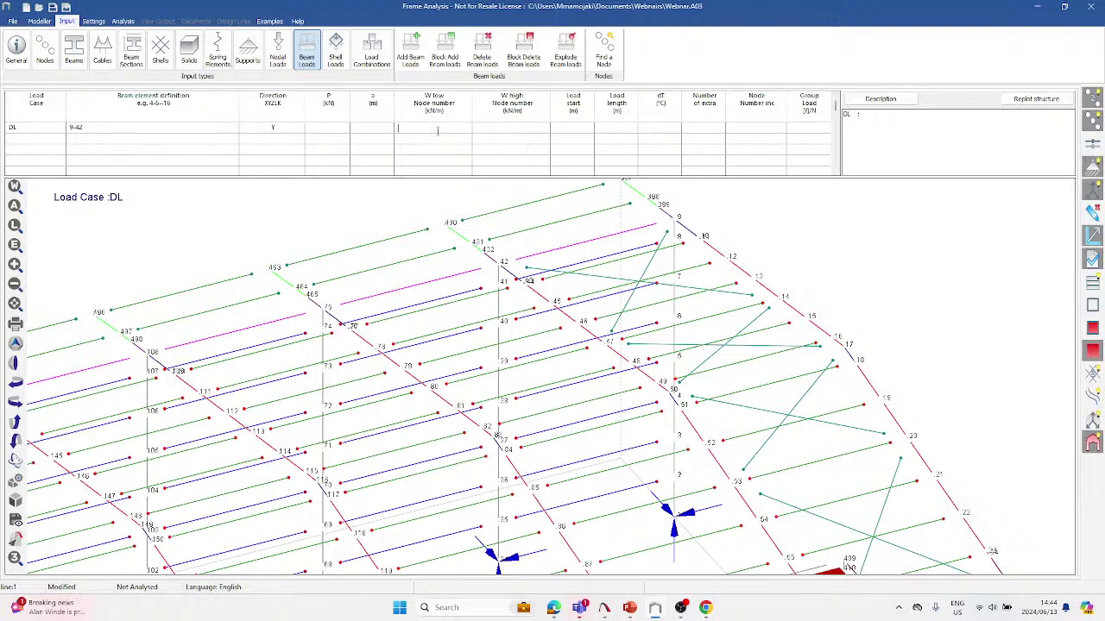
{"action": "type", "text": ".62"}
{"action": "key", "text": "Return"}
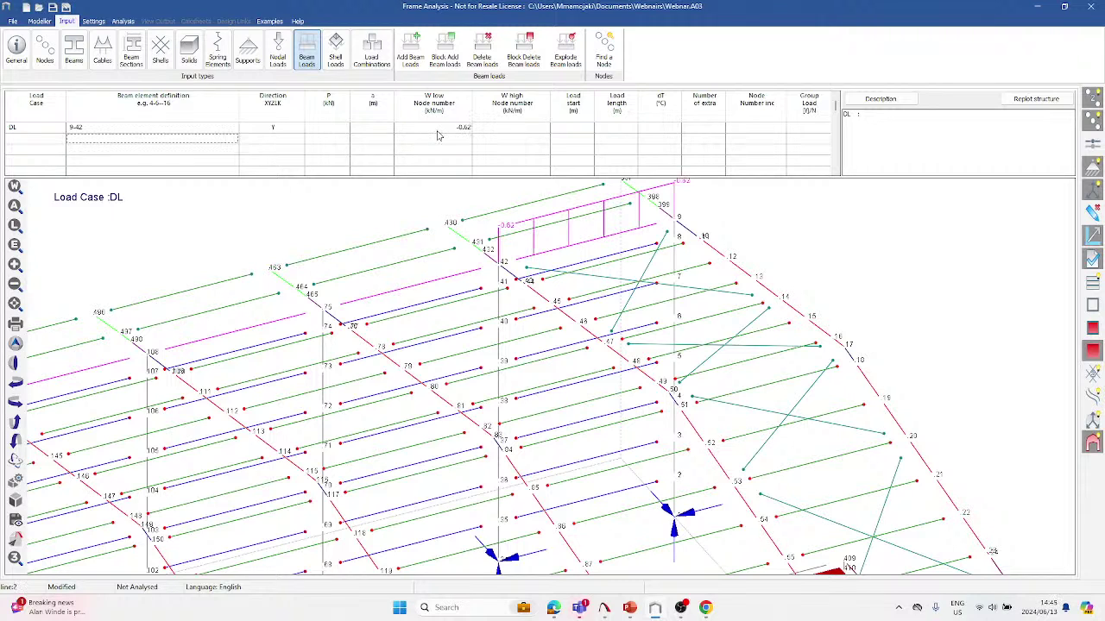
Add beam elements 11-44 and 18-51 as further rows of the DL load case.
{"action": "type", "text": "11-44"}
{"action": "key", "text": "Return"}
{"action": "type", "text": "18-51"}
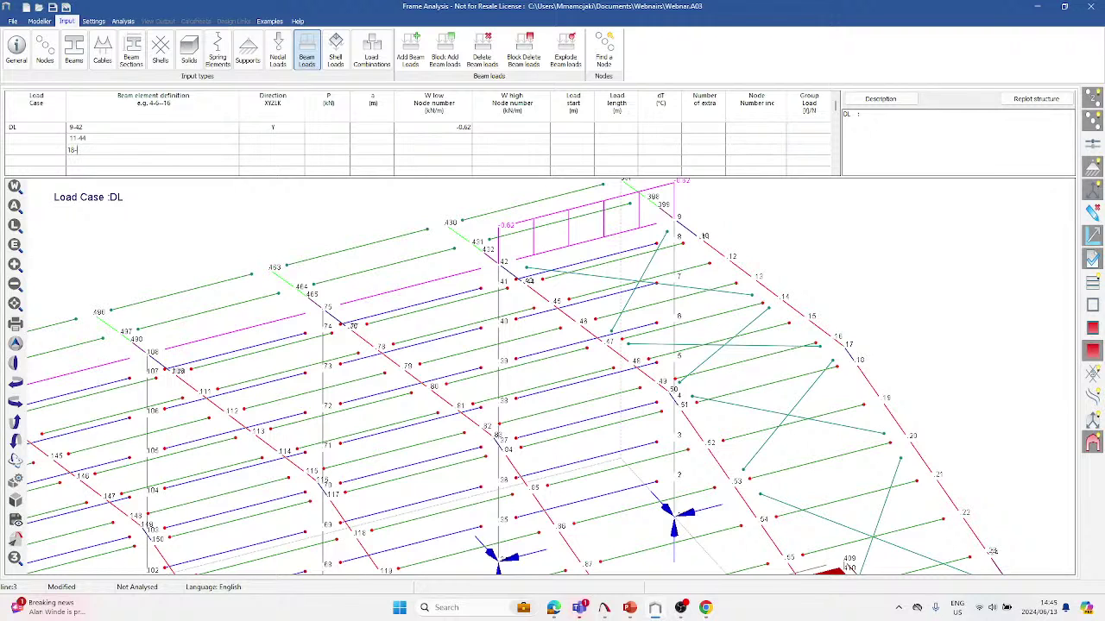
{"action": "type", "text": "51"}
{"action": "key", "text": "Return"}
Add beam elements 402-435, 401-434, 398-431 and 397-430 as further DL load rows.
{"action": "type", "text": "402-435"}
{"action": "key", "text": "Return"}
{"action": "type", "text": "401-434"}
{"action": "key", "text": "Return"}
{"action": "type", "text": "398-431"}
{"action": "key", "text": "Return"}
{"action": "type", "text": "397-430"}
{"action": "key", "text": "Tab"}
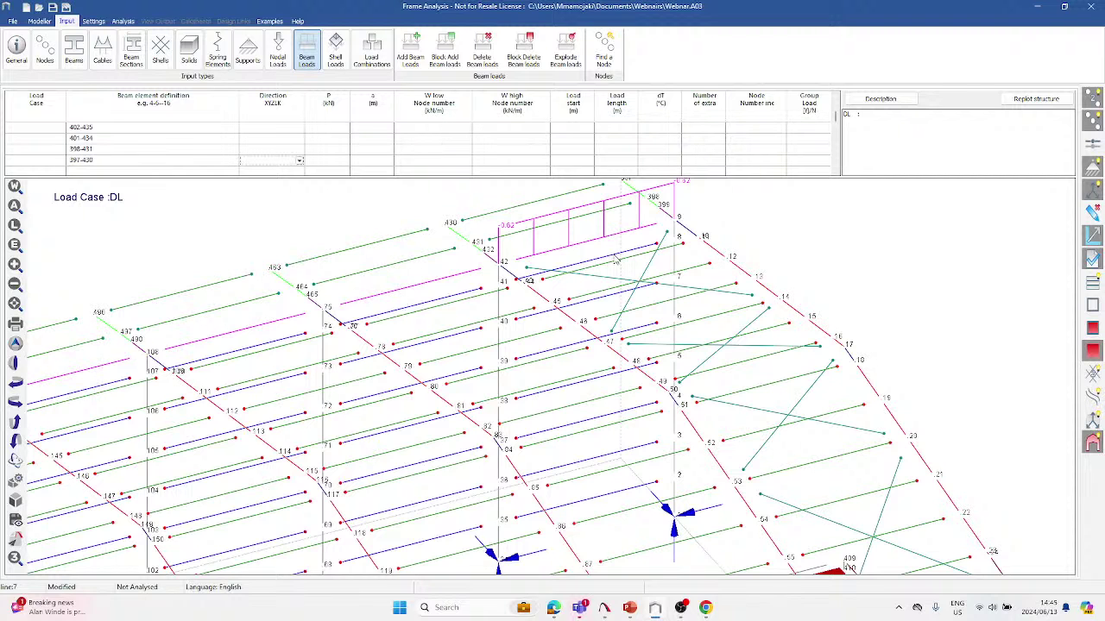
Set the load direction to Y for every remaining DL row, from 11-44 through 397-430.
{"action": "scroll", "coordinate": [617, 259], "scroll_direction": "down", "scroll_amount": 3}
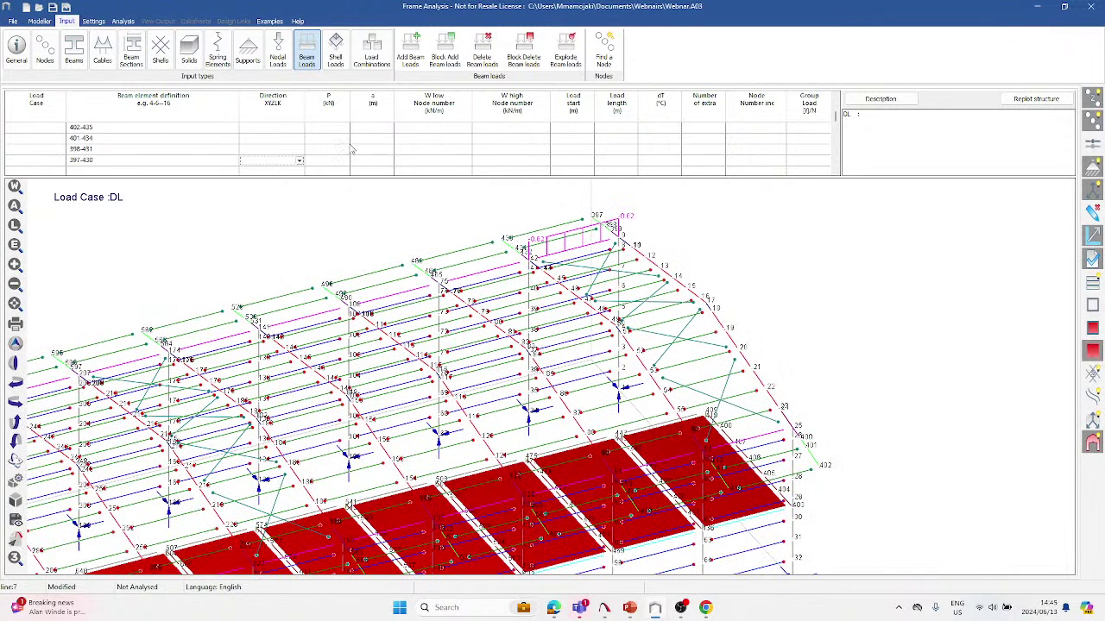
{"action": "scroll", "coordinate": [284, 143], "scroll_direction": "up", "scroll_amount": 2}
{"action": "left_click", "coordinate": [284, 140]}
{"action": "type", "text": "Y"}
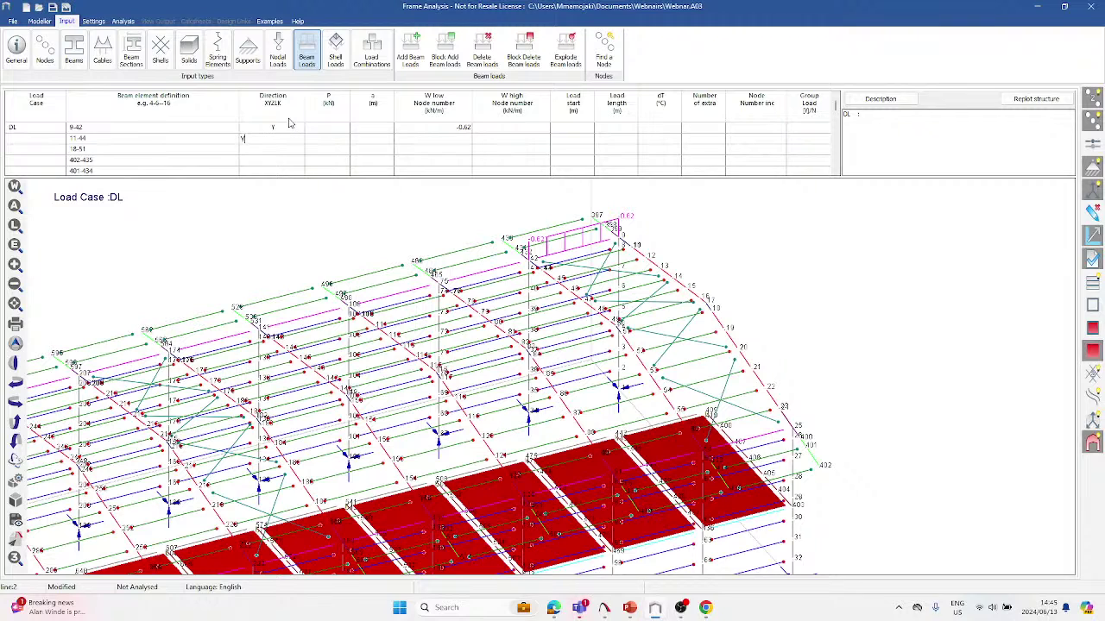
{"action": "key", "text": "Return"}
{"action": "type", "text": "Y"}
{"action": "key", "text": "Return"}
{"action": "type", "text": "Y"}
{"action": "key", "text": "Return"}
{"action": "type", "text": "Y"}
{"action": "key", "text": "Return"}
{"action": "type", "text": "Y"}
{"action": "key", "text": "Return"}
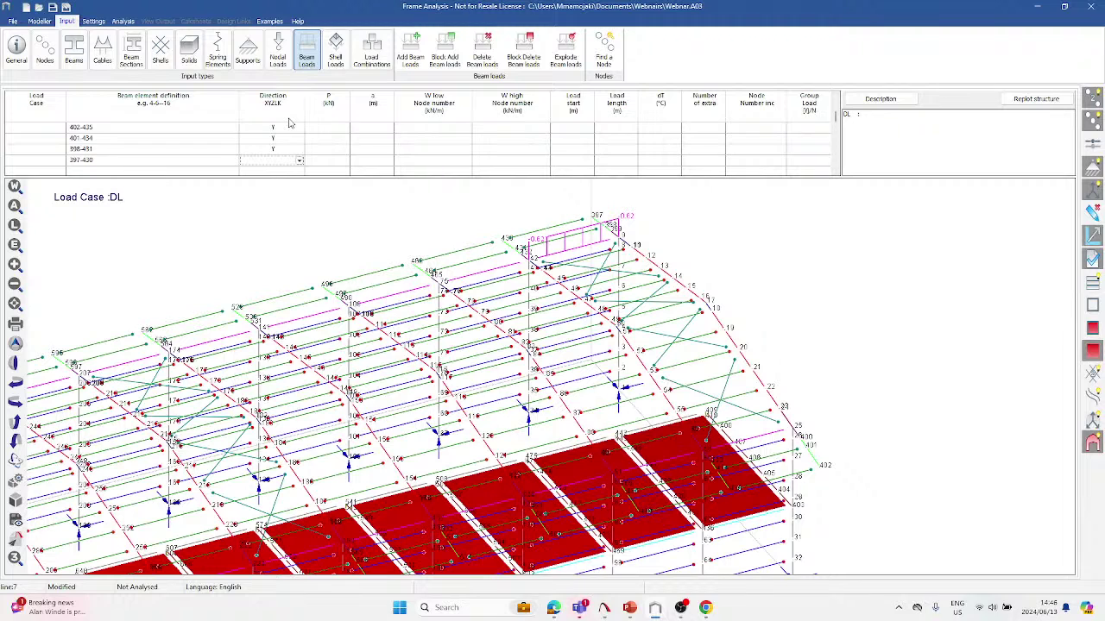
{"action": "type", "text": "Y"}
Set W low to -1.25 kN/m for beam elements 11-44, 18-51 and 402-435.
{"action": "key", "text": "Up"}
{"action": "key", "text": "Up"}
{"action": "key", "text": "Right"}
{"action": "key", "text": "Right"}
{"action": "key", "text": "Up"}
{"action": "key", "text": "Up"}
{"action": "key", "text": "Up"}
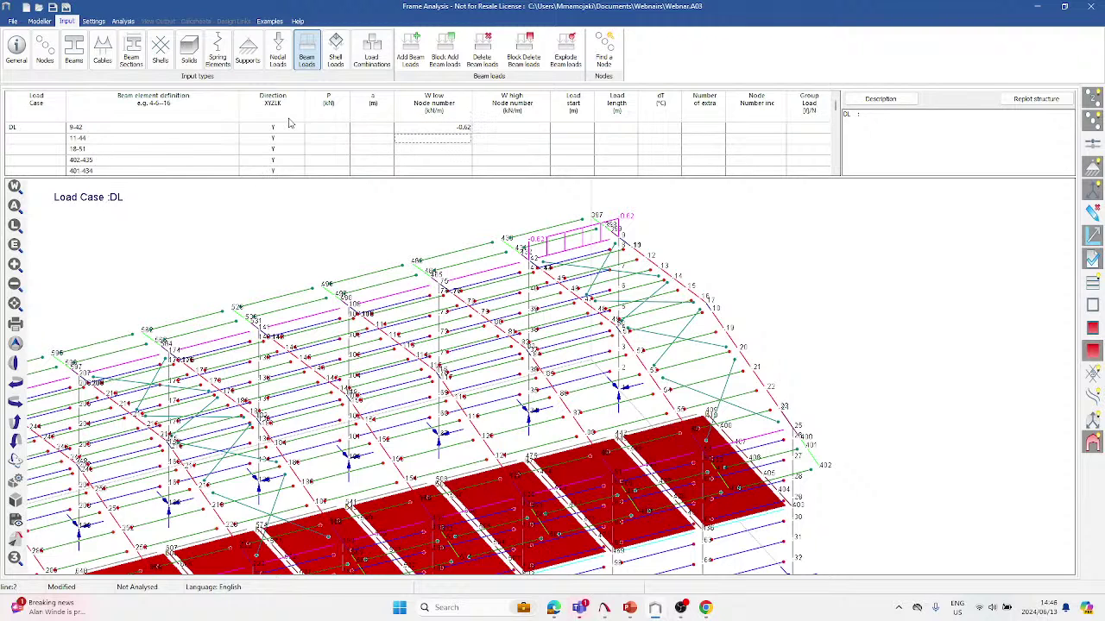
{"action": "type", "text": "-1.25"}
{"action": "key", "text": "Return"}
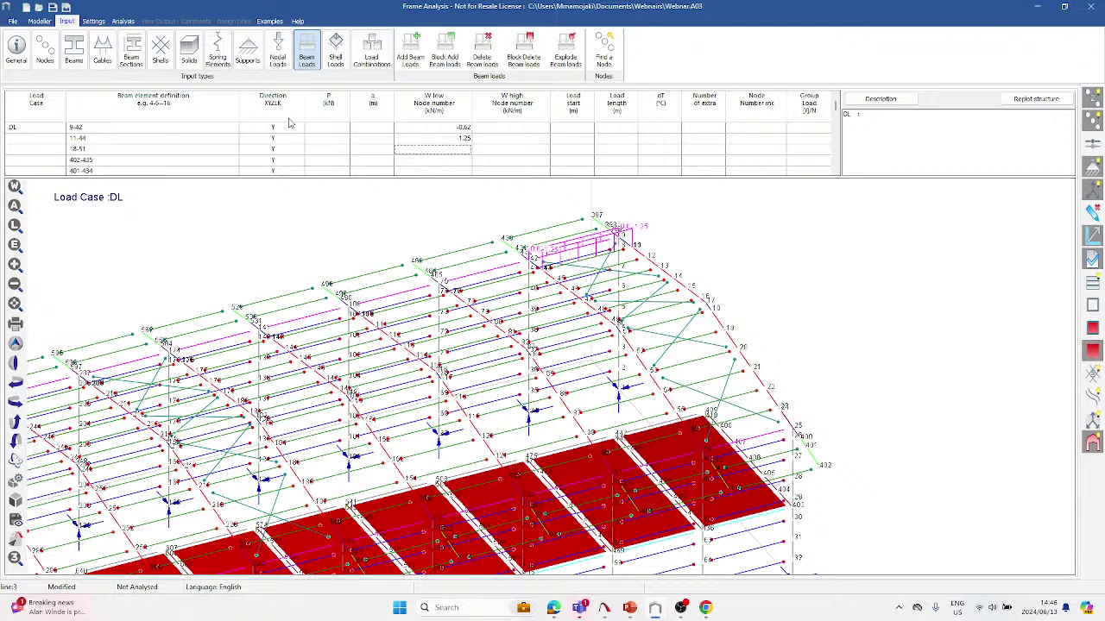
{"action": "type", "text": "-1.25"}
{"action": "key", "text": "Return"}
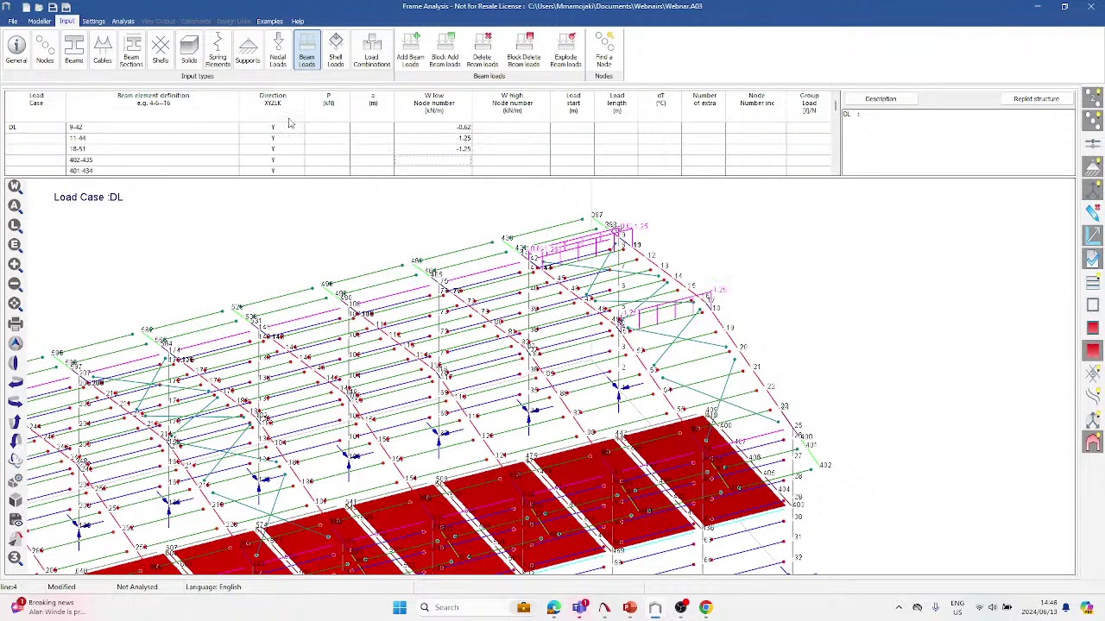
{"action": "type", "text": "-1.25"}
{"action": "key", "text": "Return"}
Set W low to -1.25 kN/m for beam elements 401-434, 398-431 and 397-430.
{"action": "type", "text": "-1"}
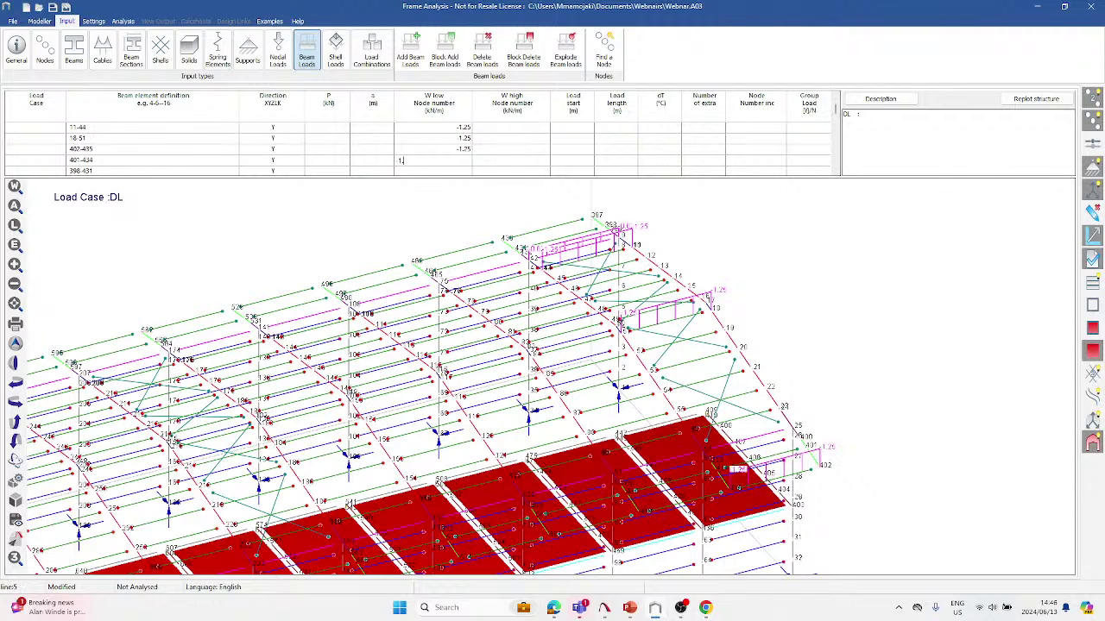
{"action": "type", "text": ".25"}
{"action": "key", "text": "Return"}
{"action": "type", "text": "1.25"}
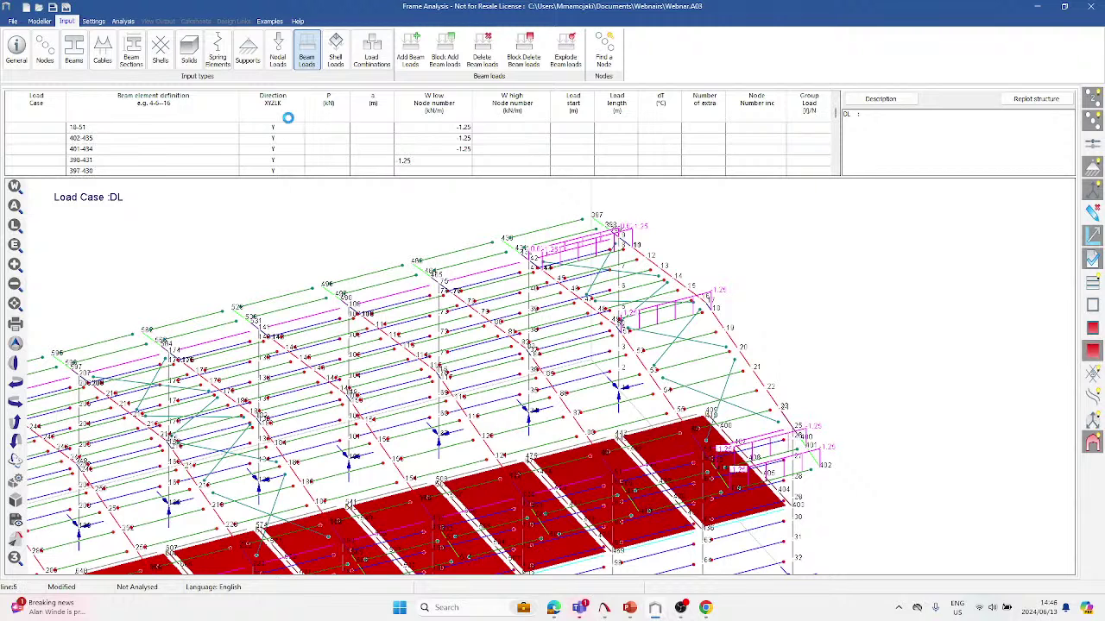
{"action": "key", "text": "Return"}
{"action": "type", "text": "1.25"}
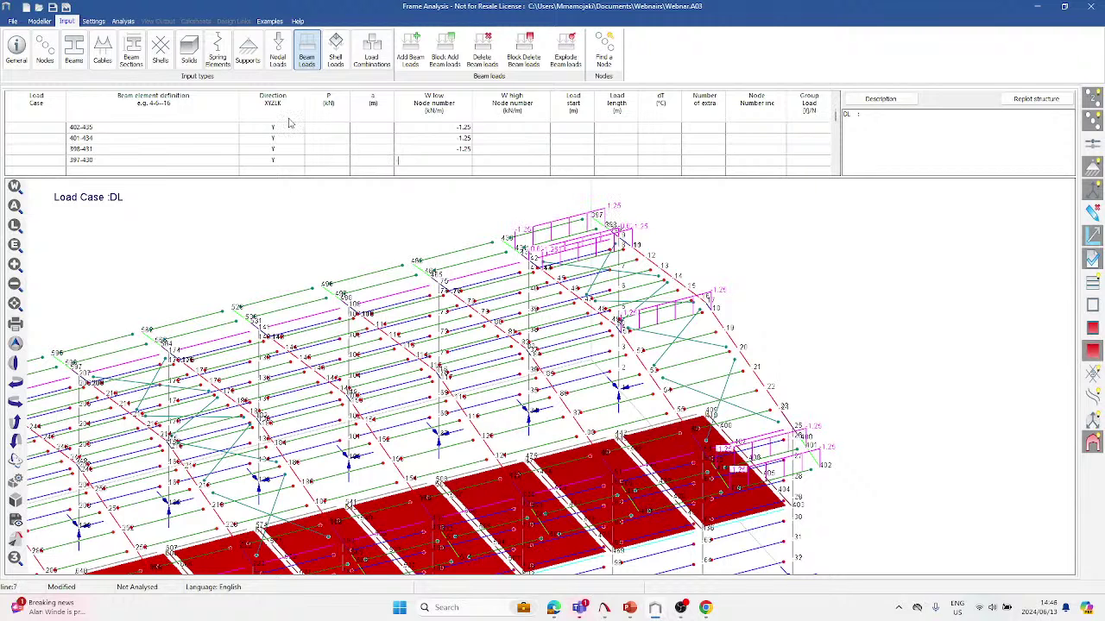
{"action": "key", "text": "Return"}
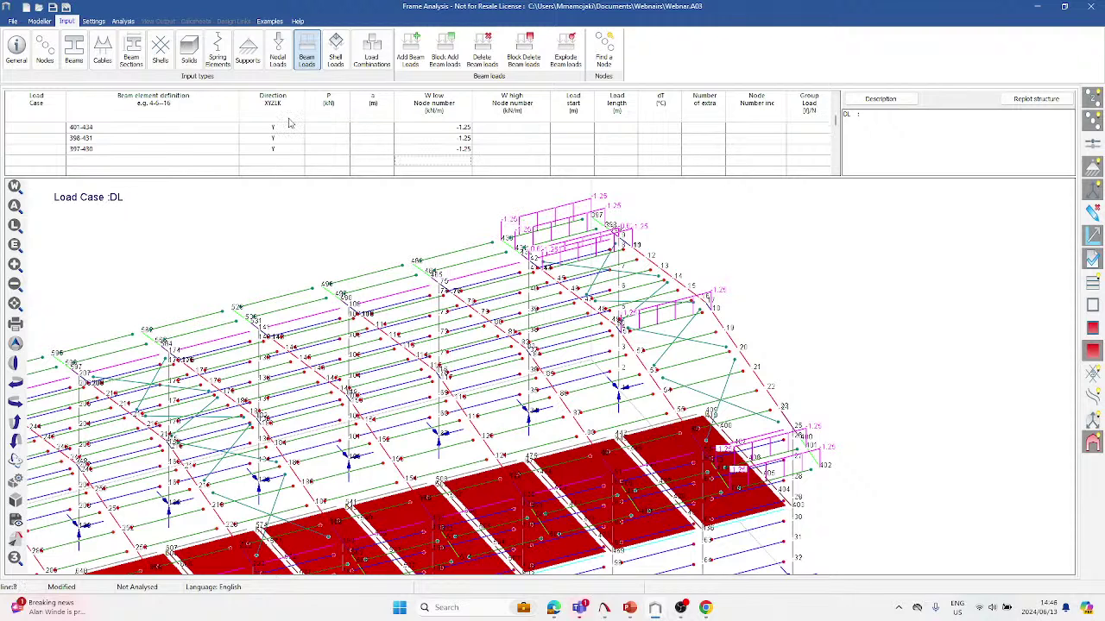
Start a load case named LL in the row below the DL beam loads.
{"action": "left_click", "coordinate": [46, 162]}
{"action": "type", "text": "LL"}
{"action": "key", "text": "Tab"}
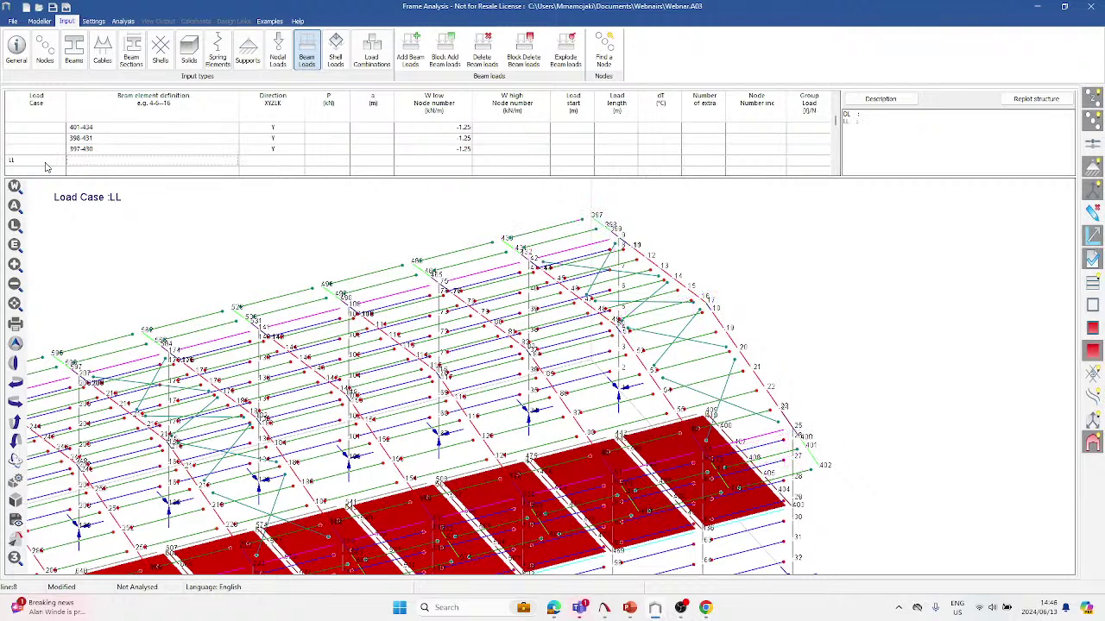
{"action": "scroll", "coordinate": [97, 138], "scroll_direction": "down", "scroll_amount": 1}
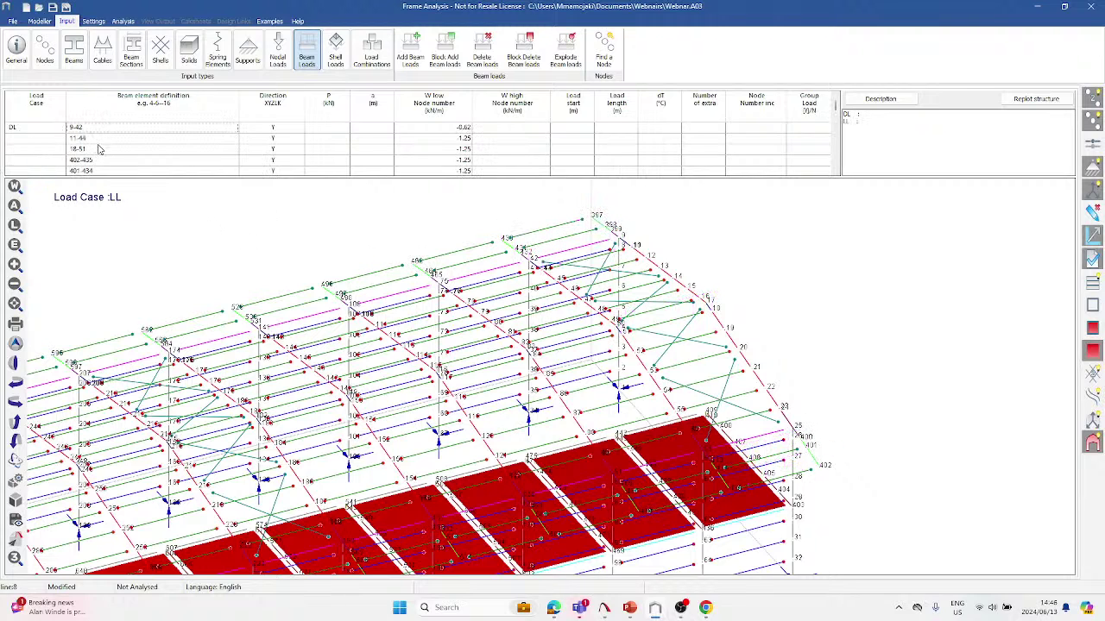
Copy the DL beam element definitions, 9-42 through 397-430, into the LL load case rows.
{"action": "scroll", "coordinate": [121, 164], "scroll_direction": "up", "scroll_amount": 5}
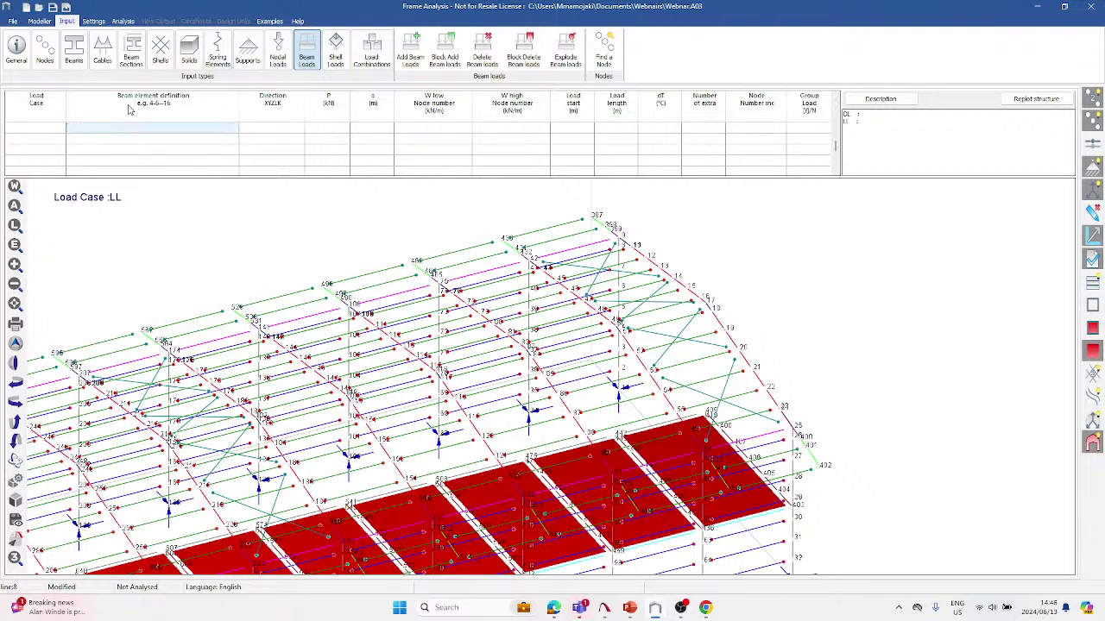
{"action": "scroll", "coordinate": [127, 168], "scroll_direction": "down", "scroll_amount": 3}
{"action": "scroll", "coordinate": [129, 164], "scroll_direction": "up", "scroll_amount": 2}
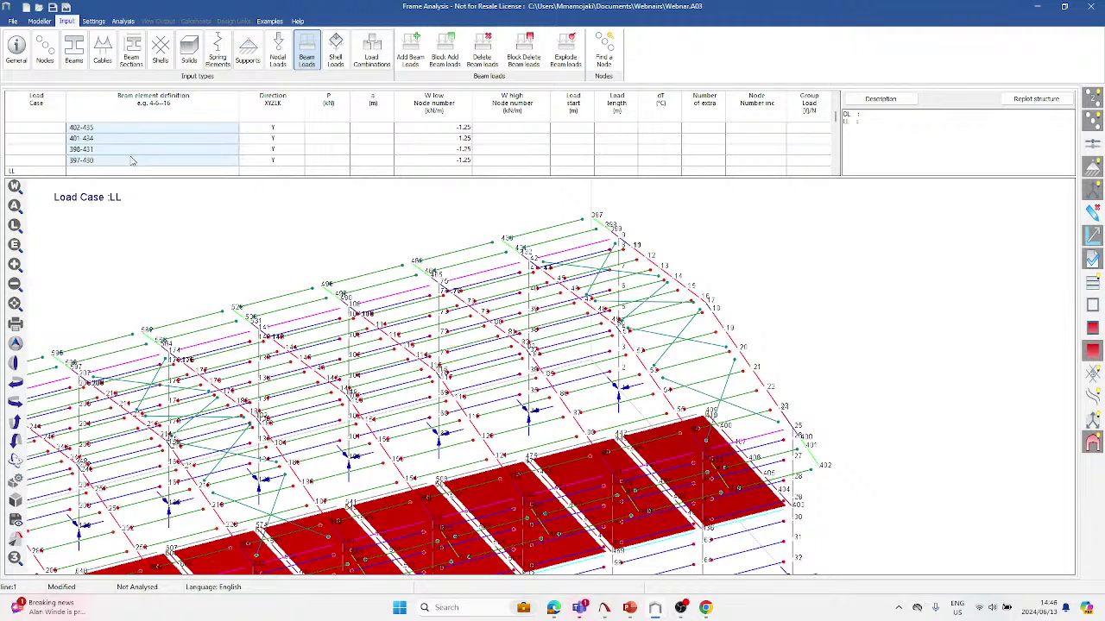
{"action": "left_click", "coordinate": [122, 171]}
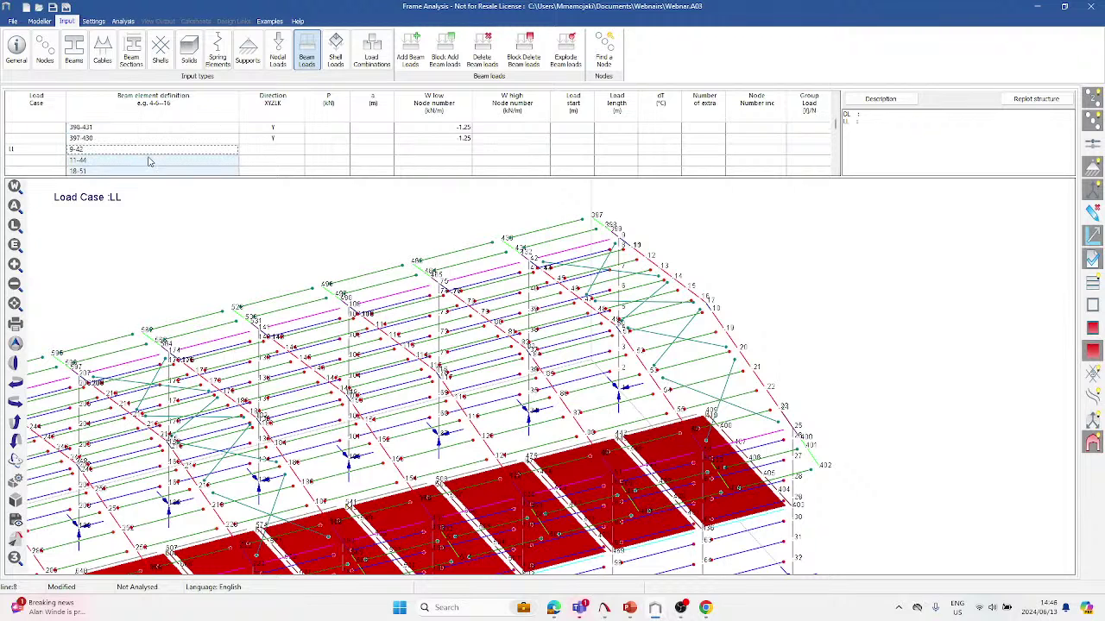
Set the load direction to Y for LL beam elements 9-42, 11-44, 18-51 and 402-435.
{"action": "left_click", "coordinate": [288, 153]}
{"action": "type", "text": "Y"}
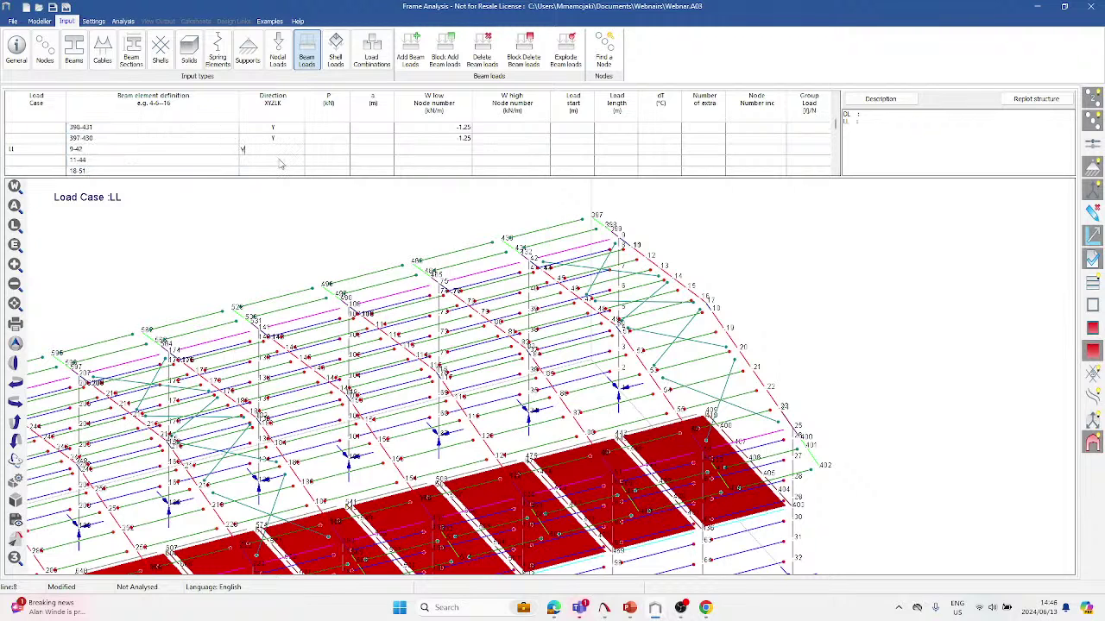
{"action": "left_click", "coordinate": [278, 161]}
{"action": "type", "text": "Y"}
{"action": "key", "text": "Return"}
{"action": "type", "text": "Y"}
{"action": "key", "text": "Return"}
{"action": "type", "text": "Y"}
{"action": "key", "text": "Return"}
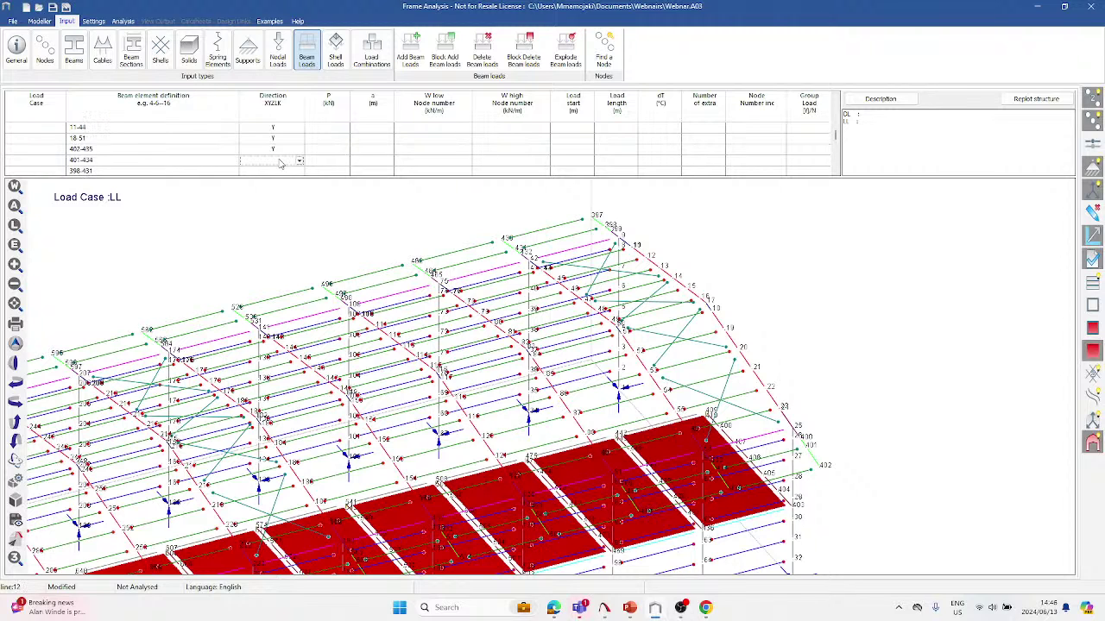
Set the load direction to Y for LL beam elements 401-434, 398-431 and 397-430.
{"action": "type", "text": "Y"}
{"action": "key", "text": "Return"}
{"action": "type", "text": "Y"}
{"action": "key", "text": "Return"}
{"action": "type", "text": "Y"}
{"action": "key", "text": "Return"}
Set W low to -0.39 kN/m for beam element 9-42 in the LL load case.
{"action": "key", "text": "Tab"}
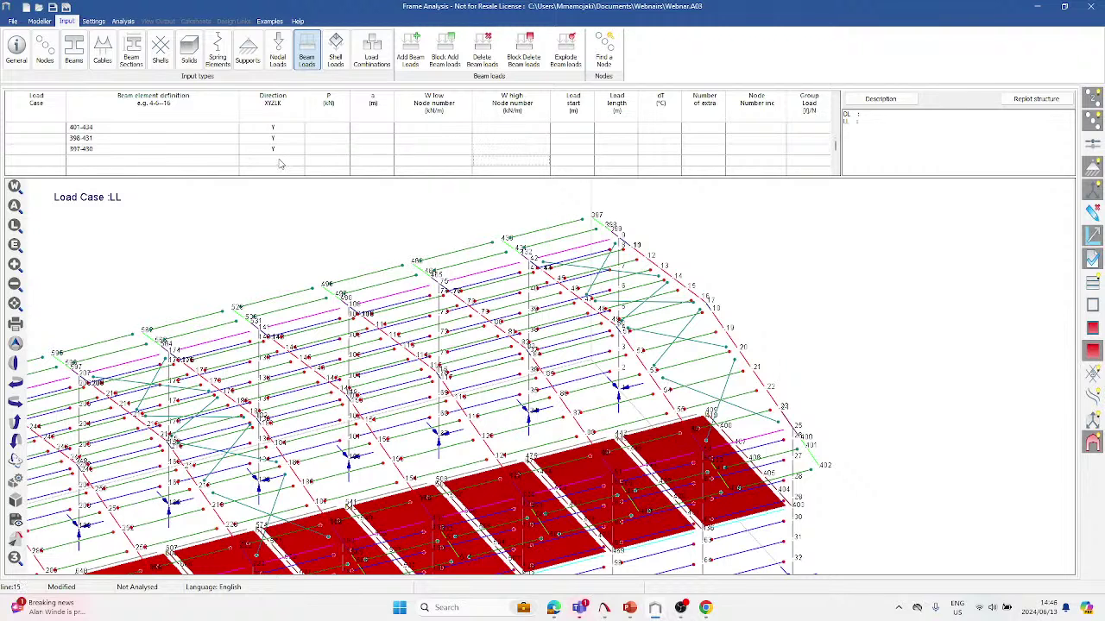
{"action": "key", "text": "Up"}
{"action": "key", "text": "Up"}
{"action": "key", "text": "Up"}
{"action": "key", "text": "Up"}
{"action": "key", "text": "Up"}
{"action": "key", "text": "Up"}
{"action": "key", "text": "Up"}
{"action": "key", "text": "Up"}
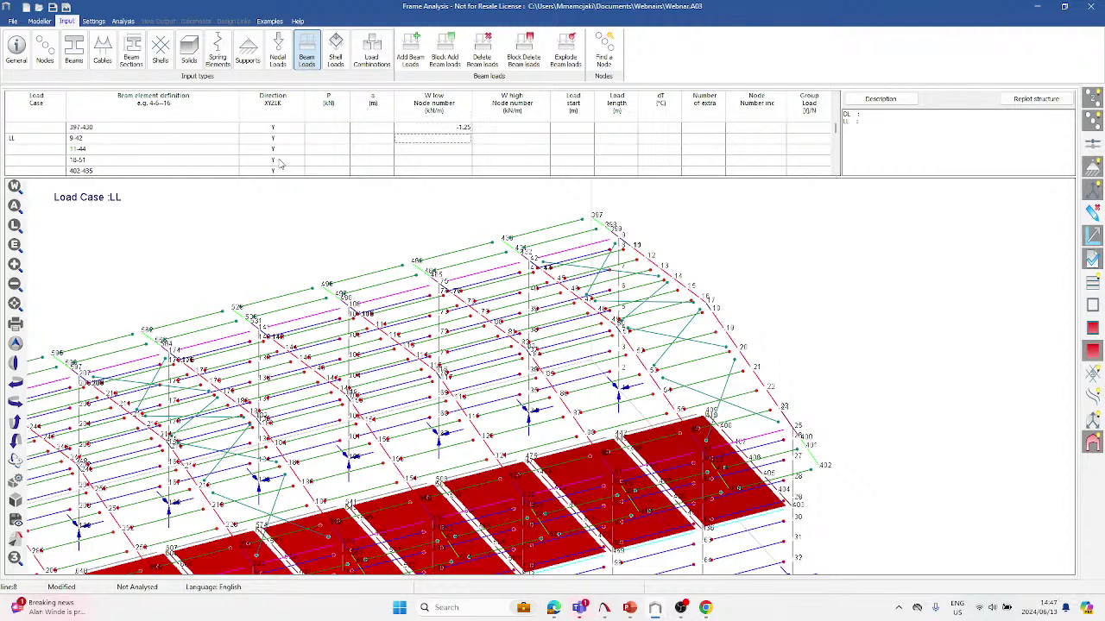
{"action": "key", "text": "F2"}
{"action": "type", "text": "-0.39"}
{"action": "key", "text": "Return"}
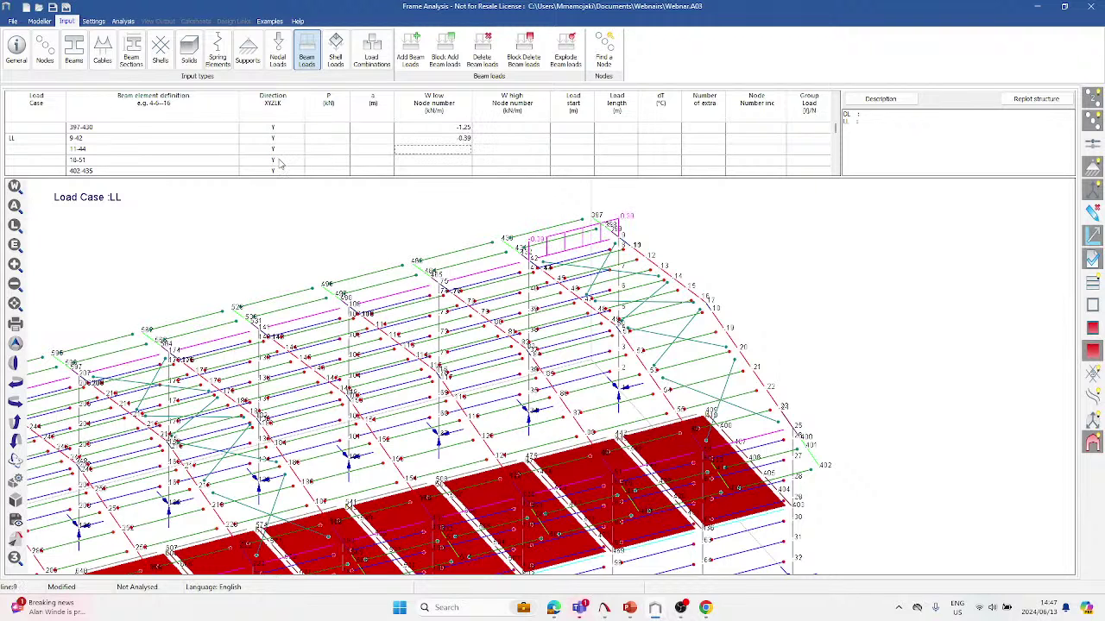
Set W low to -0.78 kN/m for LL beam elements 11-44, 18-51 and 402-435.
{"action": "key", "text": "F2"}
{"action": "type", "text": "-0.78"}
{"action": "key", "text": "Return"}
{"action": "key", "text": "F2"}
{"action": "type", "text": "-0.78"}
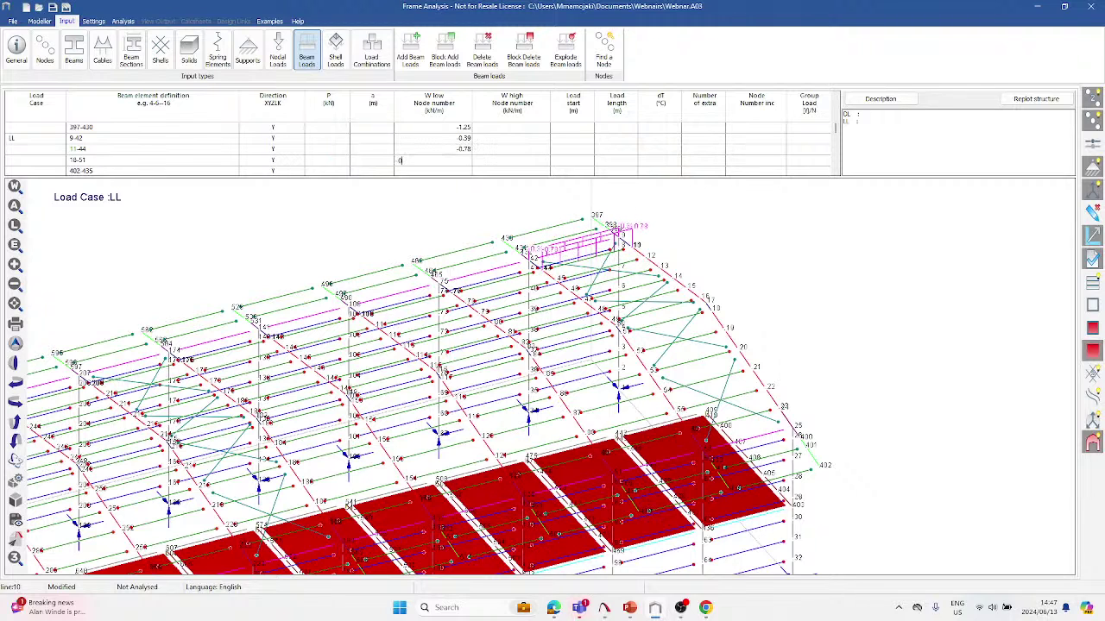
{"action": "key", "text": "Return"}
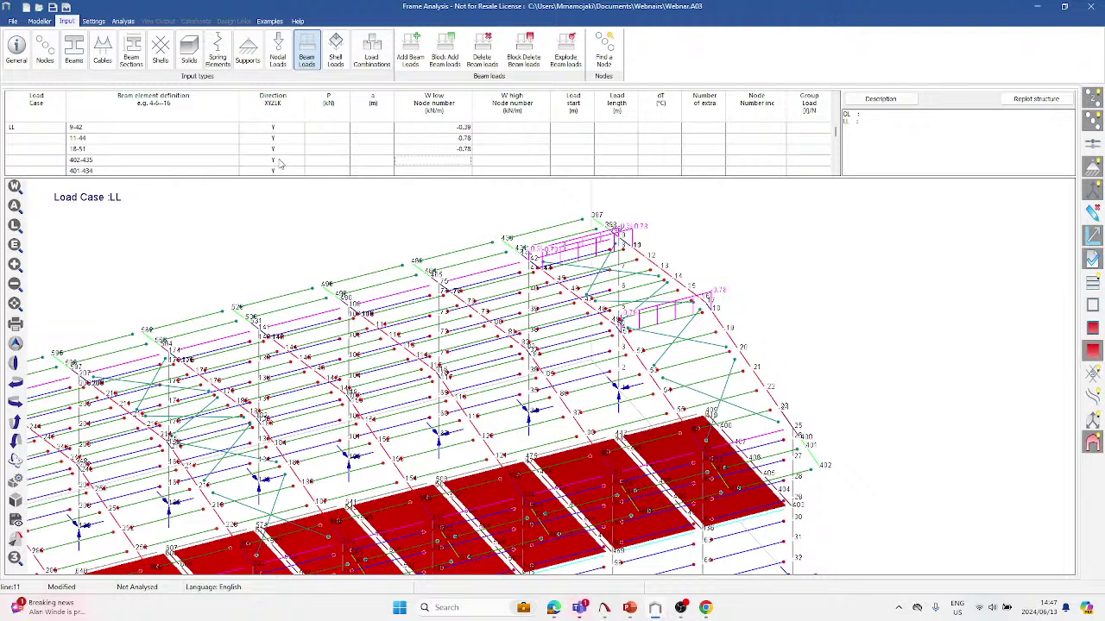
{"action": "key", "text": "F2"}
{"action": "type", "text": "-0.78"}
{"action": "key", "text": "Return"}
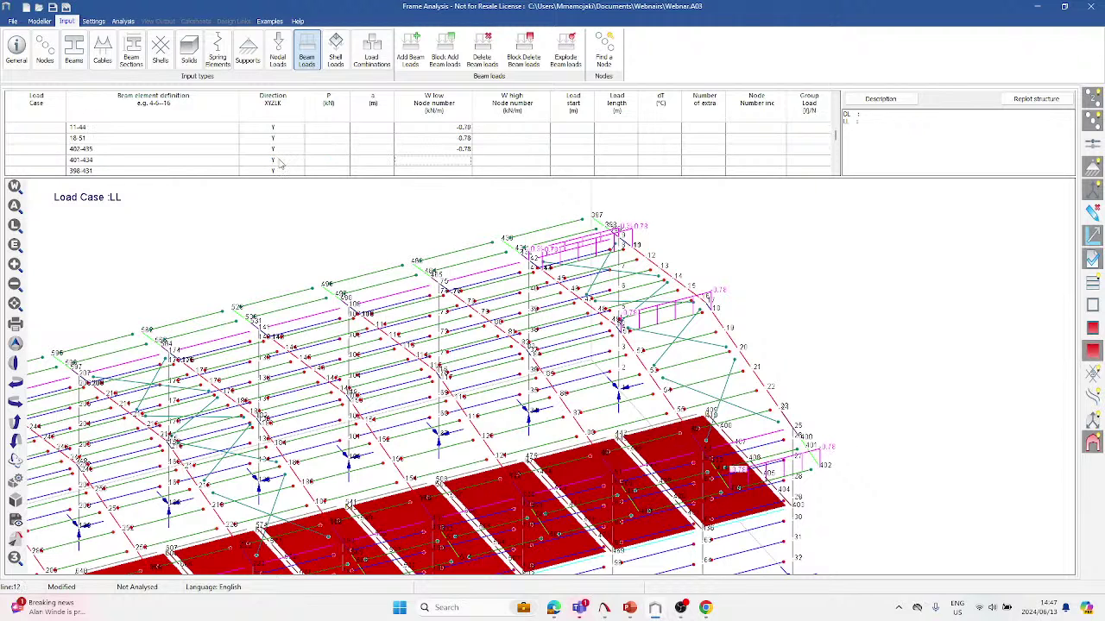
Set W low to -0.78 kN/m for LL beam elements 401-434, 398-431 and 397-430.
{"action": "key", "text": "F2"}
{"action": "type", "text": "-0.78"}
{"action": "key", "text": "Return"}
{"action": "key", "text": "F2"}
{"action": "type", "text": "-0.78"}
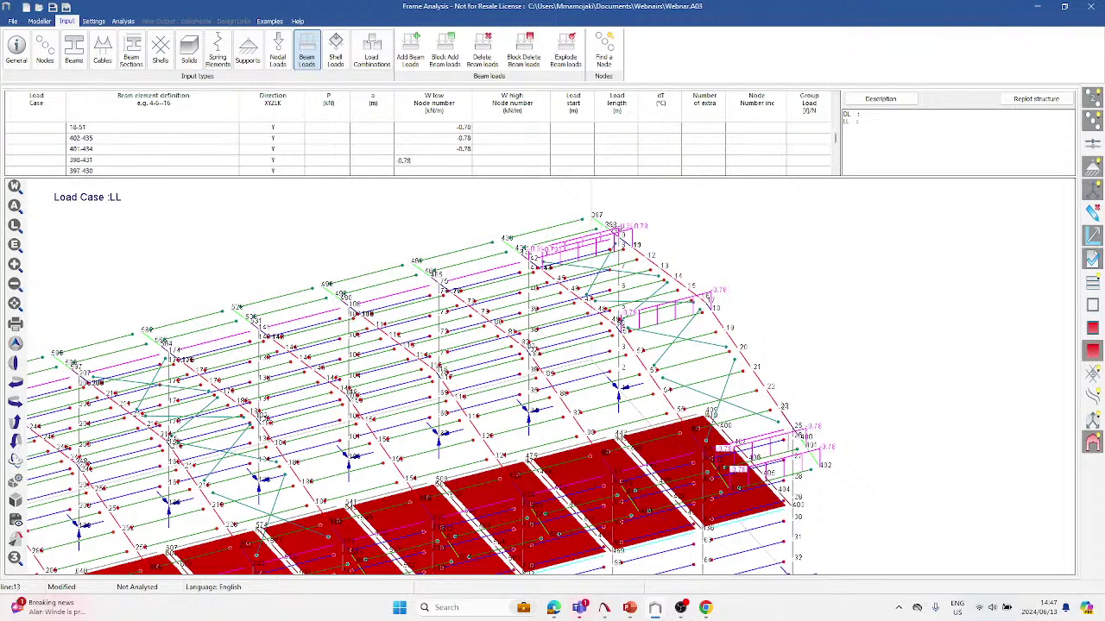
{"action": "key", "text": "Return"}
{"action": "key", "text": "F2"}
{"action": "type", "text": "-0"}
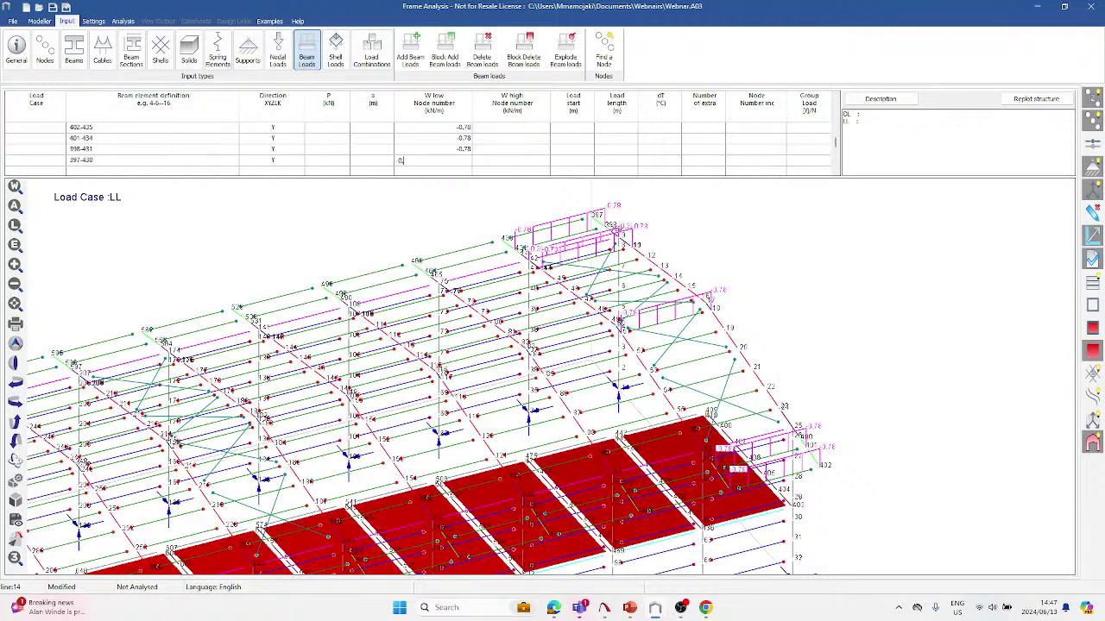
{"action": "type", "text": ".78"}
{"action": "key", "text": "Return"}
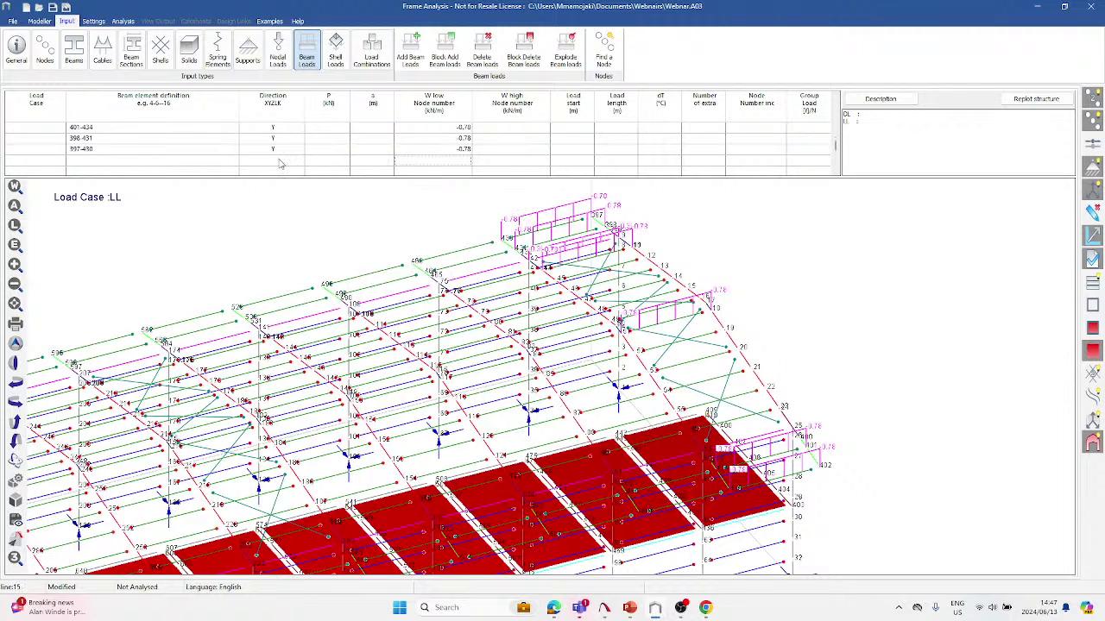
Start a load case named WL0 in the row below the LL beam loads.
{"action": "key", "text": "Left"}
{"action": "key", "text": "Left"}
{"action": "key", "text": "Left"}
{"action": "key", "text": "Left"}
{"action": "type", "text": "WL0"}
{"action": "key", "text": "Tab"}
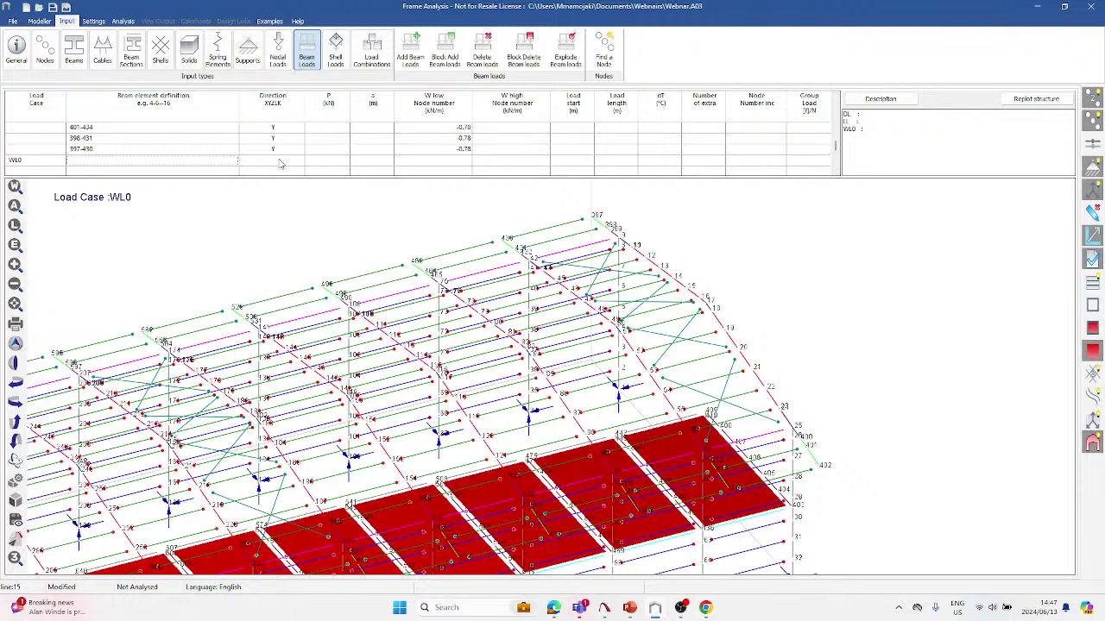
Enter beam element definitions 9-42, 11-44, 18-51 and 2-35 in successive WL0 rows.
{"action": "type", "text": "9-42"}
{"action": "key", "text": "Return"}
{"action": "type", "text": "11-44"}
{"action": "key", "text": "Return"}
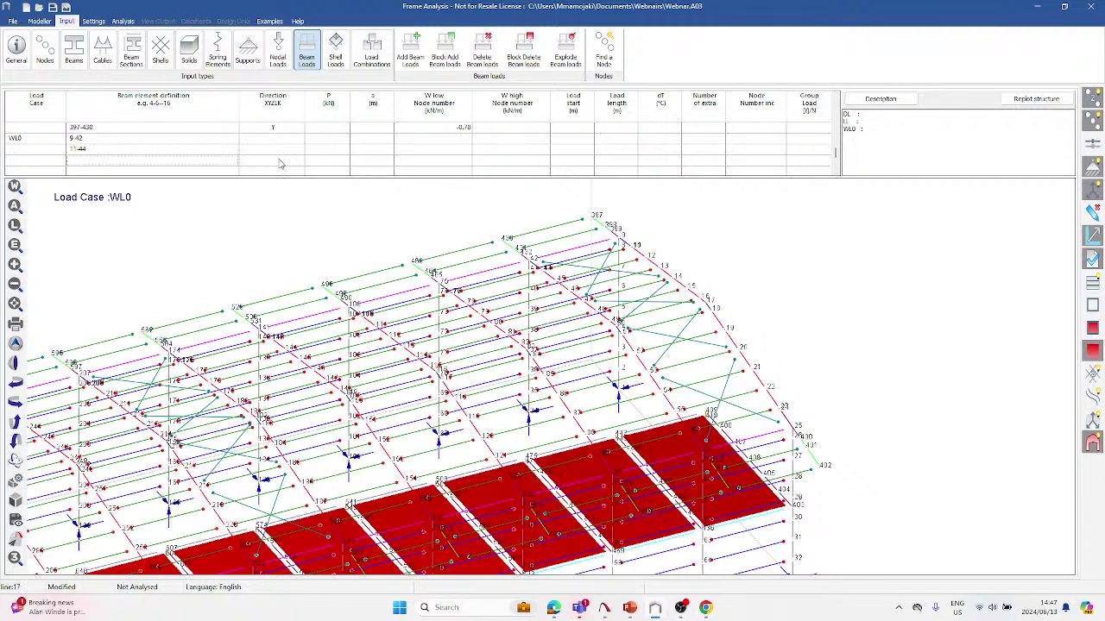
{"action": "type", "text": "8-51"}
{"action": "key", "text": "Return"}
{"action": "type", "text": "2-35"}
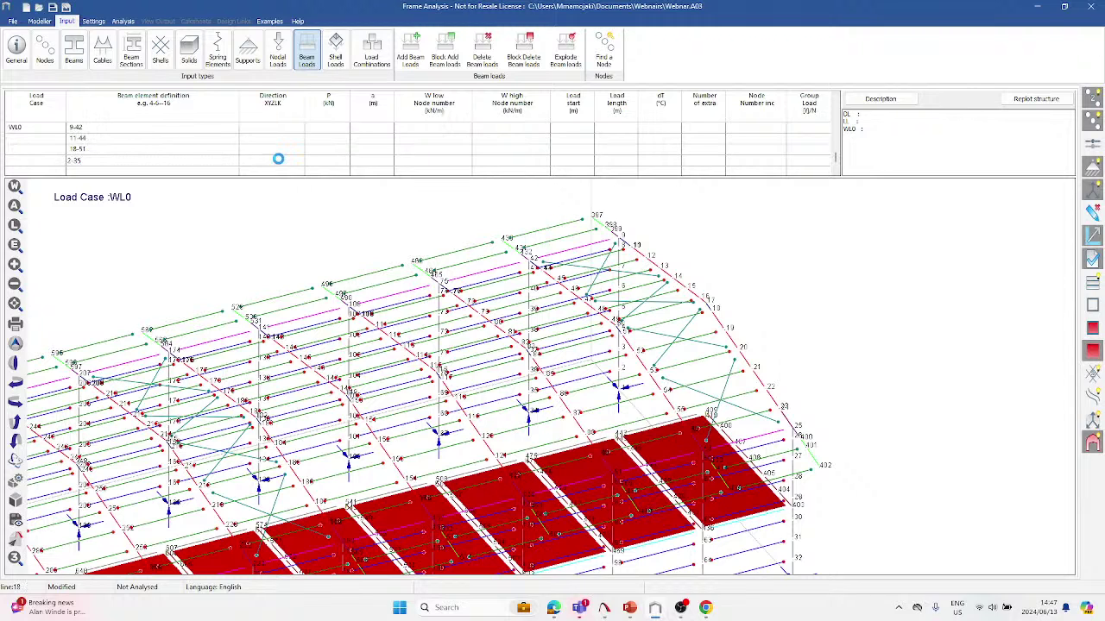
{"action": "key", "text": "Return"}
Add beam element definitions 402-435 and 401-434 to the WL0 load case.
{"action": "type", "text": "402-43"}
{"action": "key", "text": "Return"}
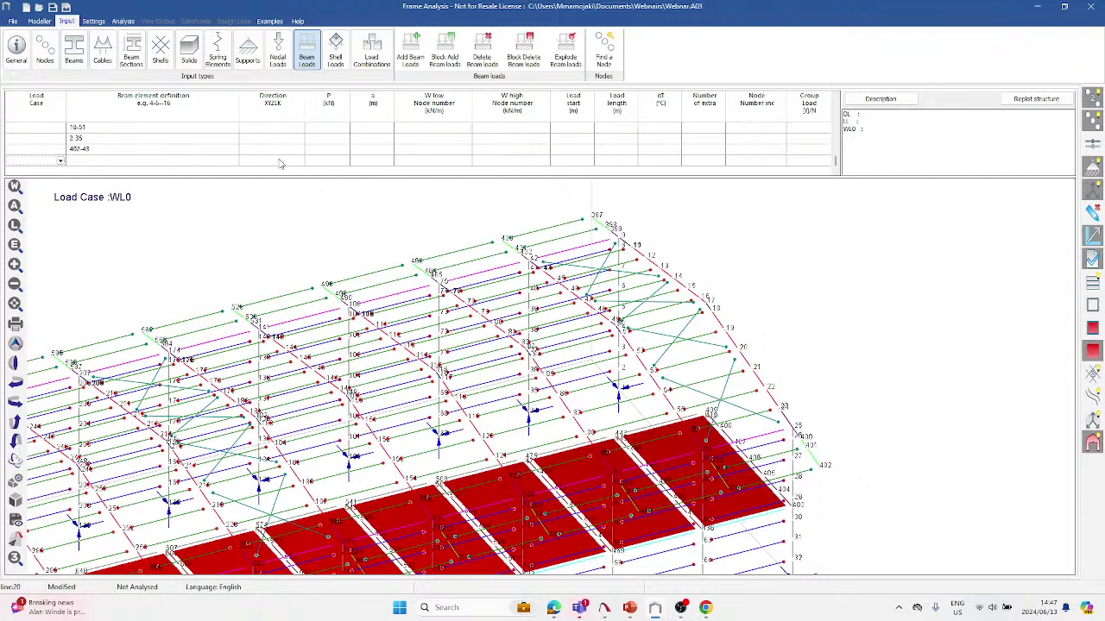
{"action": "left_click", "coordinate": [158, 150]}
{"action": "key", "text": "Return"}
{"action": "type", "text": "401-434"}
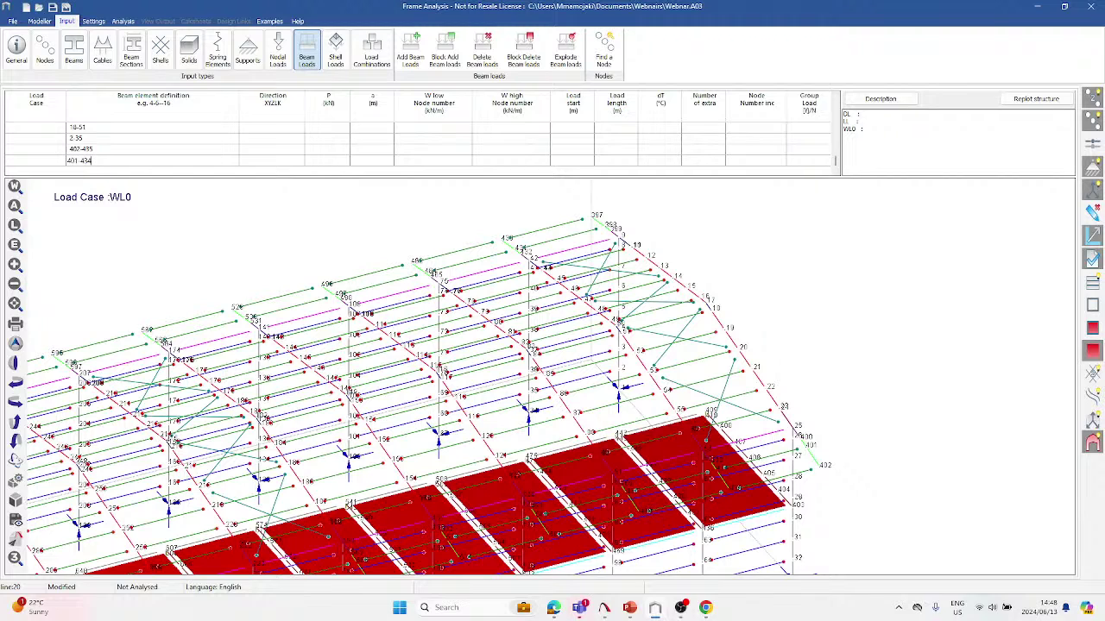
{"action": "key", "text": "Return"}
Add beam element definitions 397-430 and 398-431 to the WL0 load case.
{"action": "left_click", "coordinate": [86, 162]}
{"action": "type", "text": "397-430"}
{"action": "key", "text": "Return"}
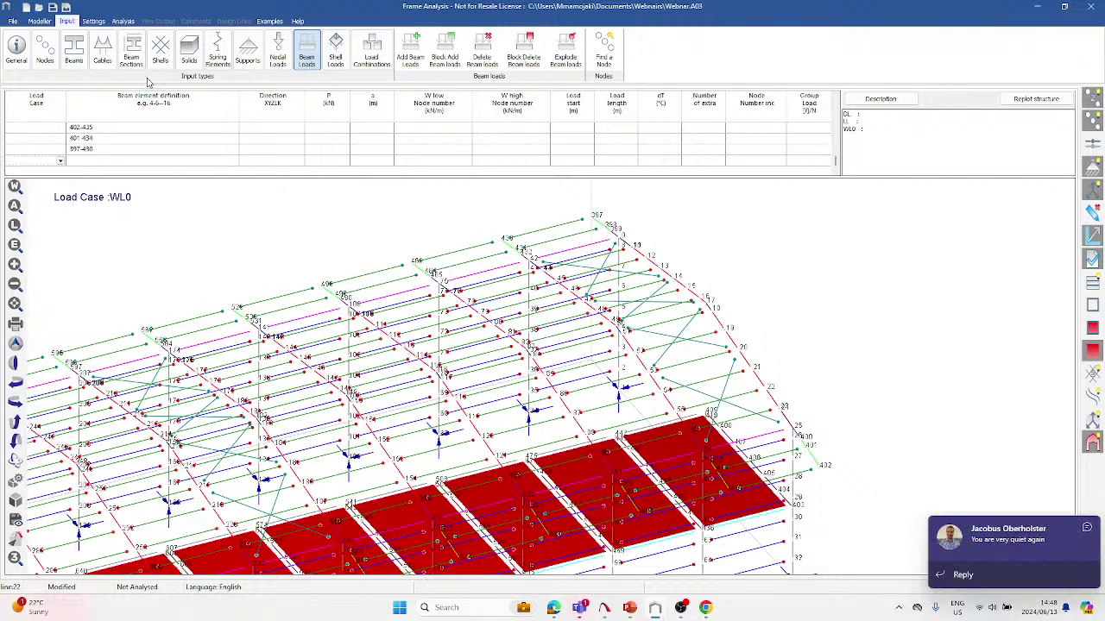
{"action": "left_click", "coordinate": [112, 161]}
{"action": "type", "text": "398-431"}
{"action": "key", "text": "Tab"}
Set the load direction to L for WL0 beam elements 9-42, 11-44 and 18-51.
{"action": "key", "text": "Up"}
{"action": "key", "text": "Up"}
{"action": "key", "text": "Up"}
{"action": "key", "text": "Up"}
{"action": "key", "text": "Up"}
{"action": "key", "text": "Up"}
{"action": "key", "text": "Up"}
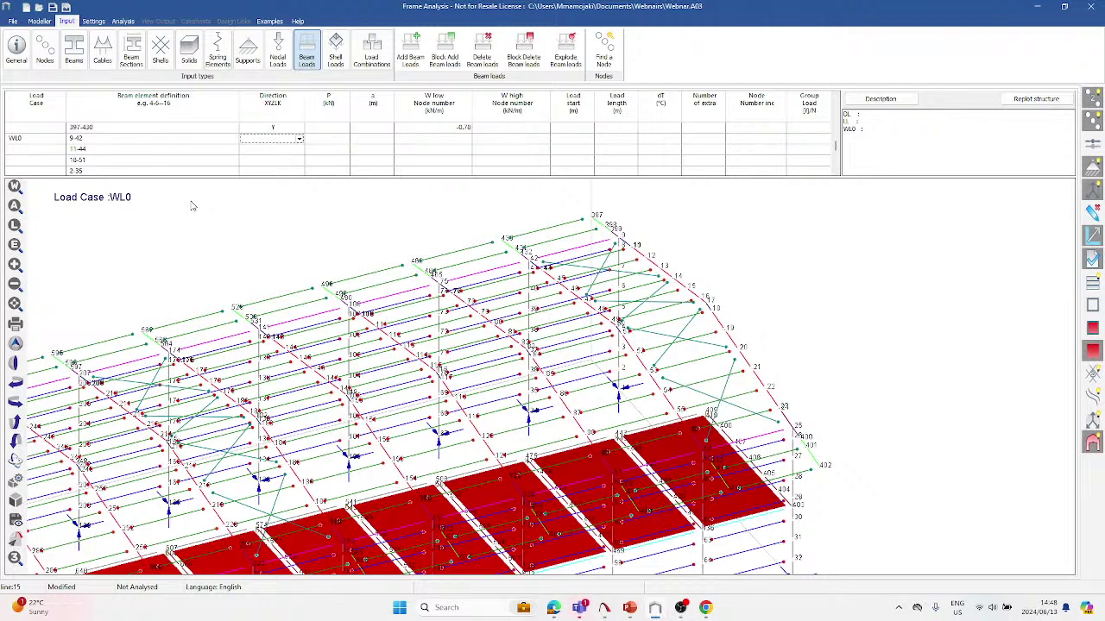
{"action": "type", "text": "L"}
{"action": "key", "text": "Return"}
{"action": "type", "text": "L"}
{"action": "key", "text": "Return"}
{"action": "type", "text": "L"}
{"action": "key", "text": "Return"}
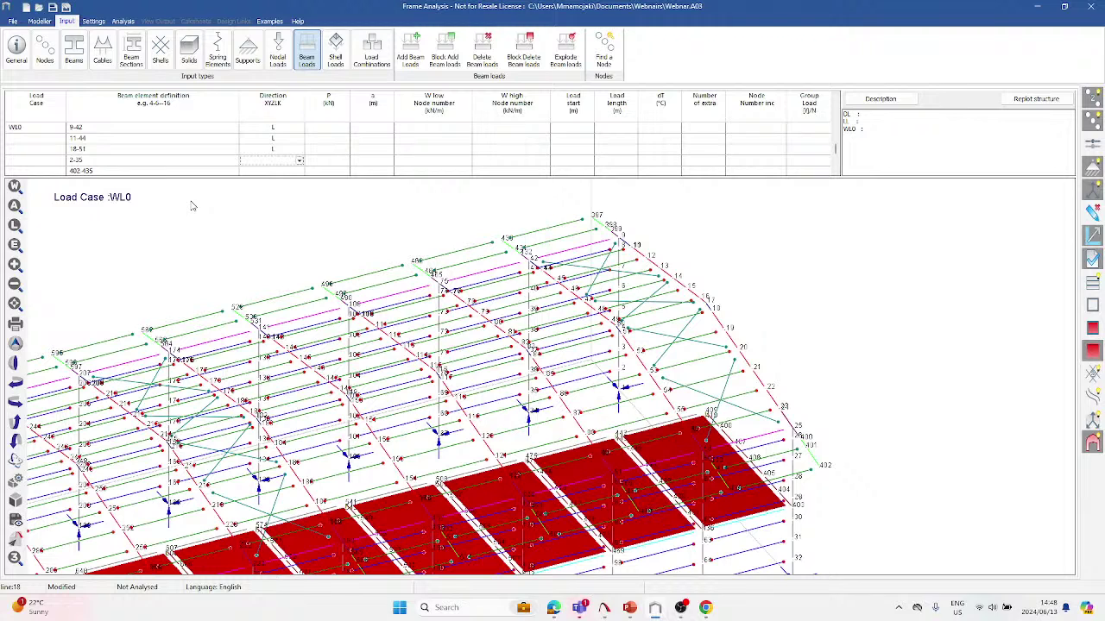
Set the load direction to L for WL0 beam elements 2-35, 402-435, 401-434, 397-430 and 398-431.
{"action": "type", "text": "L"}
{"action": "key", "text": "Return"}
{"action": "type", "text": "L"}
{"action": "key", "text": "Return"}
{"action": "type", "text": "L"}
{"action": "key", "text": "Return"}
{"action": "type", "text": "L"}
{"action": "key", "text": "Return"}
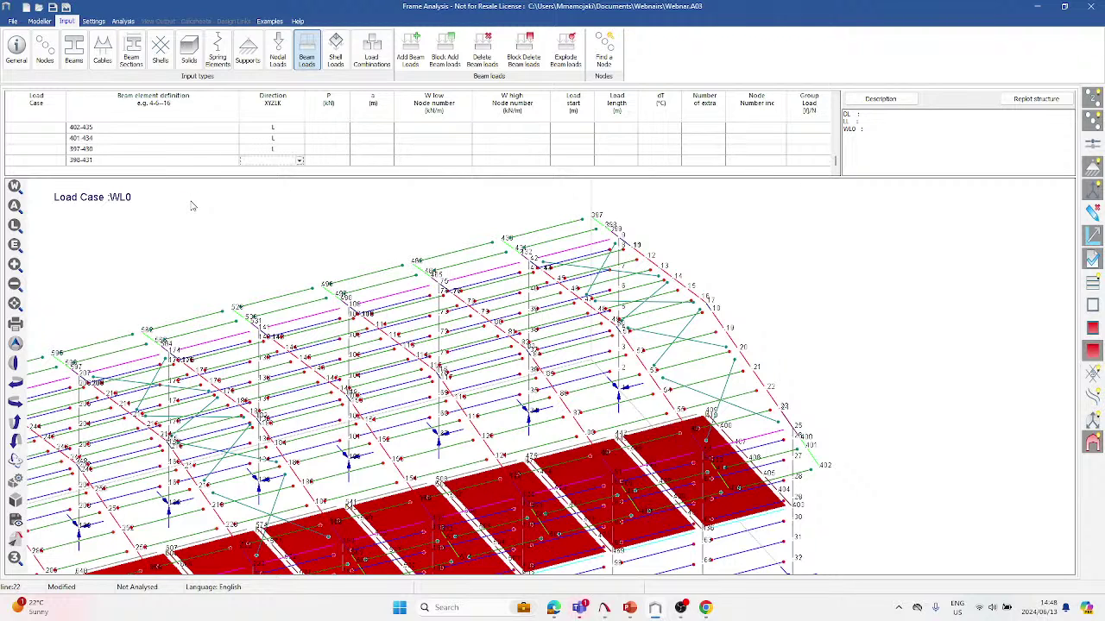
{"action": "type", "text": "L"}
Set W low to 0.44 kN/m for beam element 9-42 in the WL0 load case.
{"action": "key", "text": "Up"}
{"action": "key", "text": "Up"}
{"action": "key", "text": "Up"}
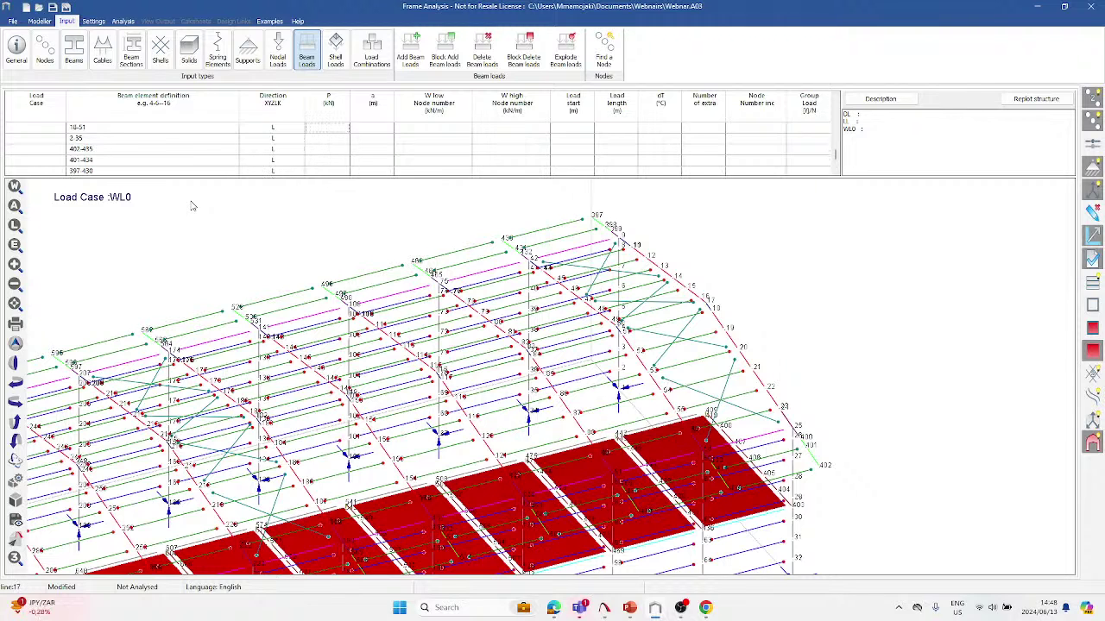
{"action": "key", "text": "Up"}
{"action": "key", "text": "Up"}
{"action": "key", "text": "Up"}
{"action": "key", "text": "Up"}
{"action": "key", "text": "Up"}
{"action": "key", "text": "Down"}
{"action": "key", "text": "Down"}
{"action": "key", "text": "Down"}
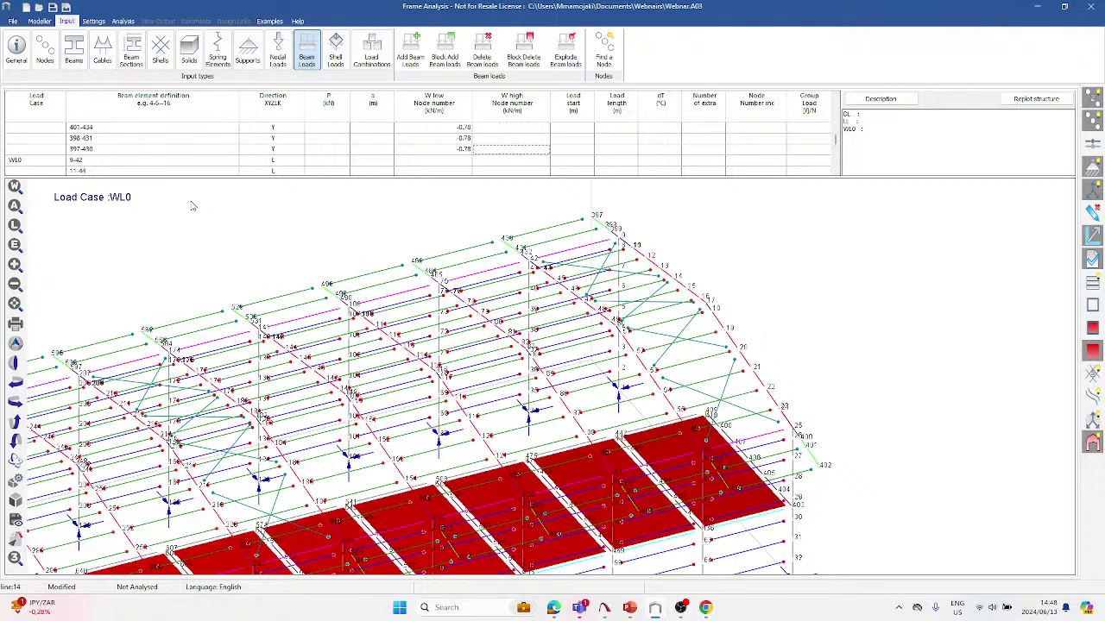
{"action": "key", "text": "Left"}
{"action": "type", "text": "0.44"}
{"action": "key", "text": "Return"}
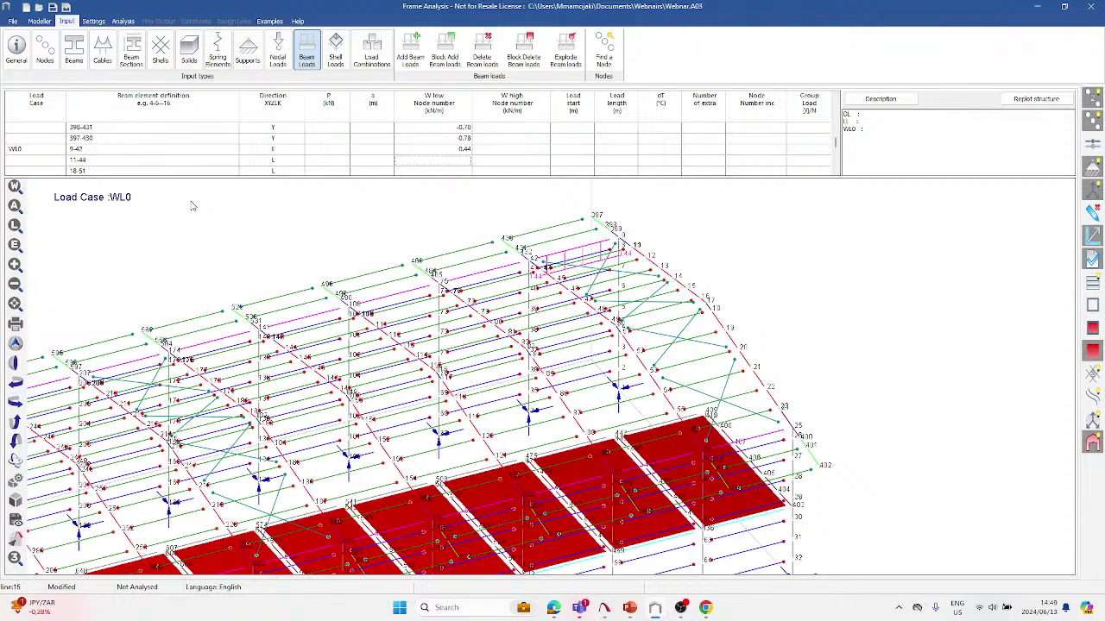
Set W low for WL0 beam elements 11-44, 18-51 and 2-35 to 0.88, 0.21 and 0.67 kN/m respectively.
{"action": "type", "text": "0.88"}
{"action": "key", "text": "Return"}
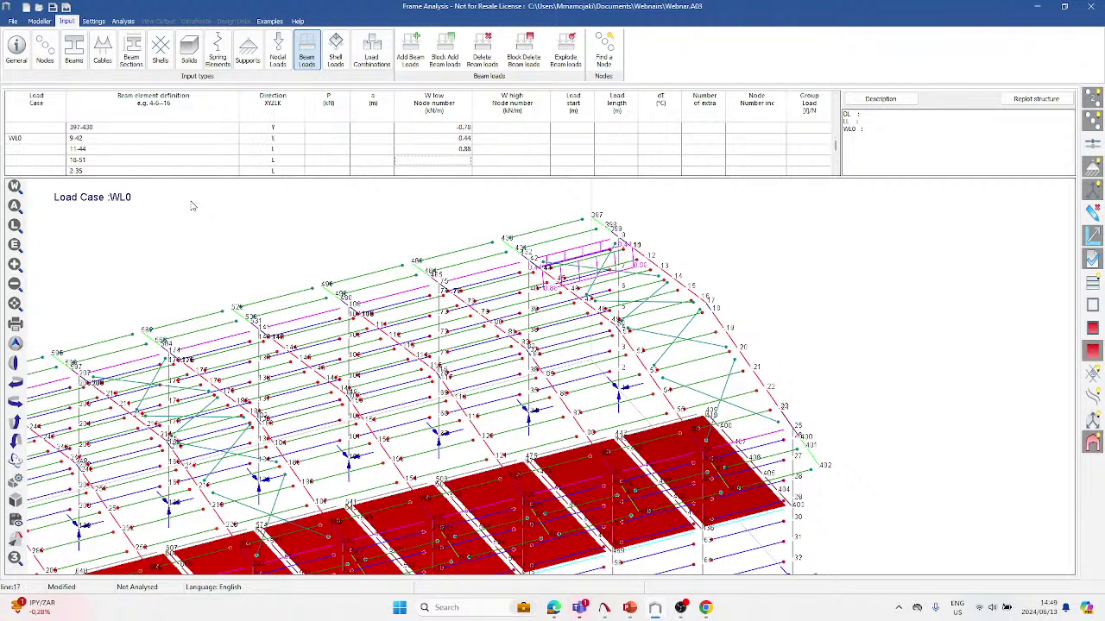
{"action": "type", "text": "0.21"}
{"action": "key", "text": "Return"}
{"action": "type", "text": "0.67"}
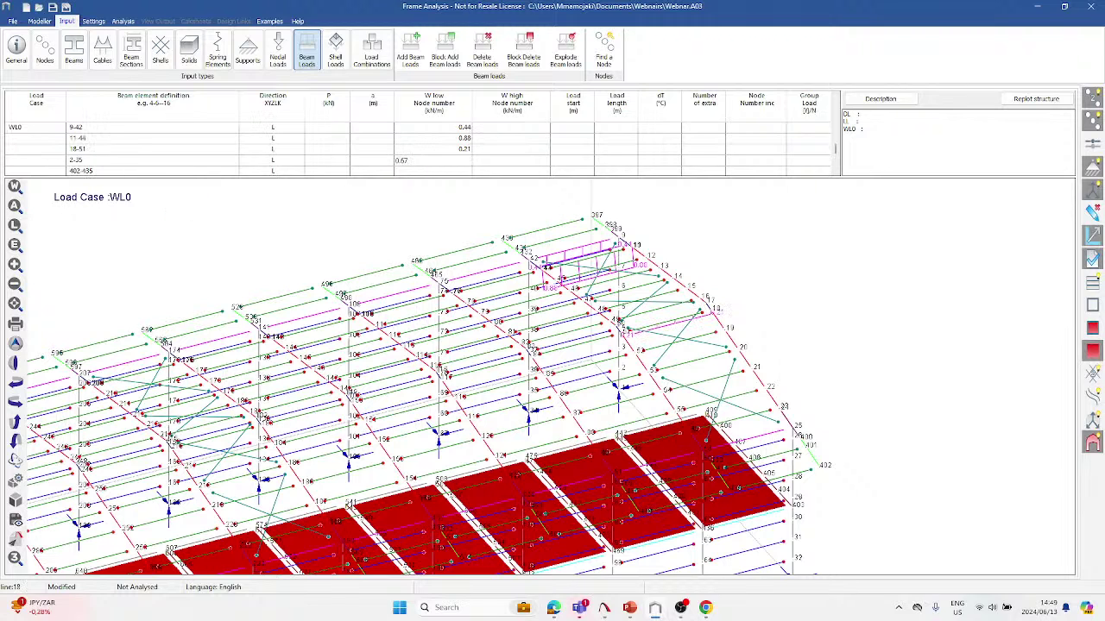
{"action": "key", "text": "Return"}
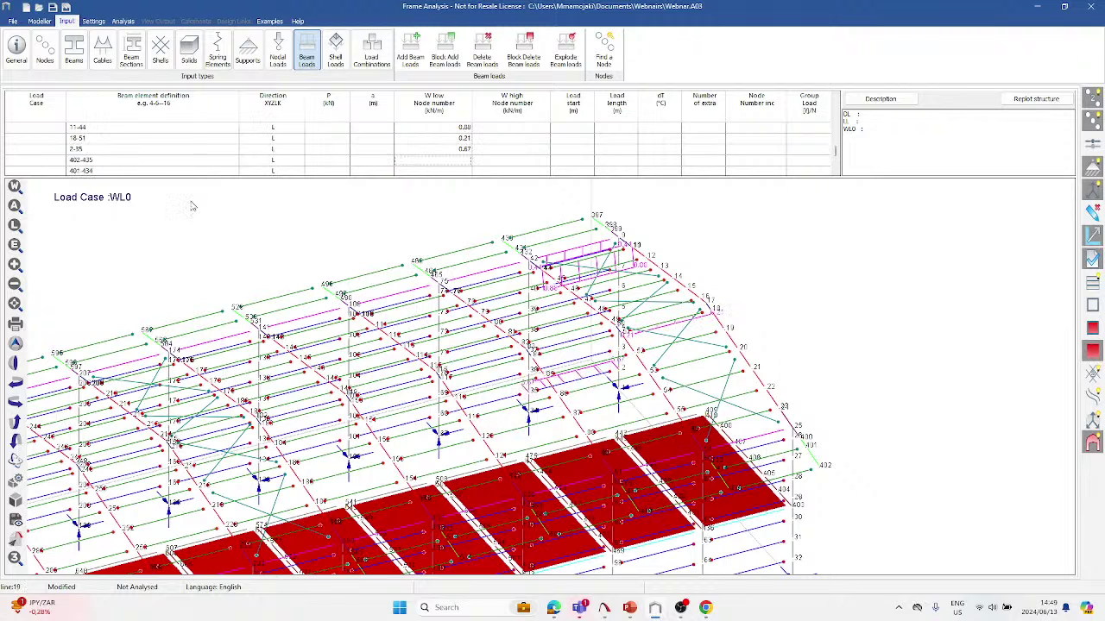
Set W low to 0.21 kN/m for WL0 beam elements 402-435, 401-434, 397-430 and 398-431.
{"action": "type", "text": "0.21"}
{"action": "key", "text": "Return"}
{"action": "type", "text": "0.21"}
{"action": "key", "text": "Return"}
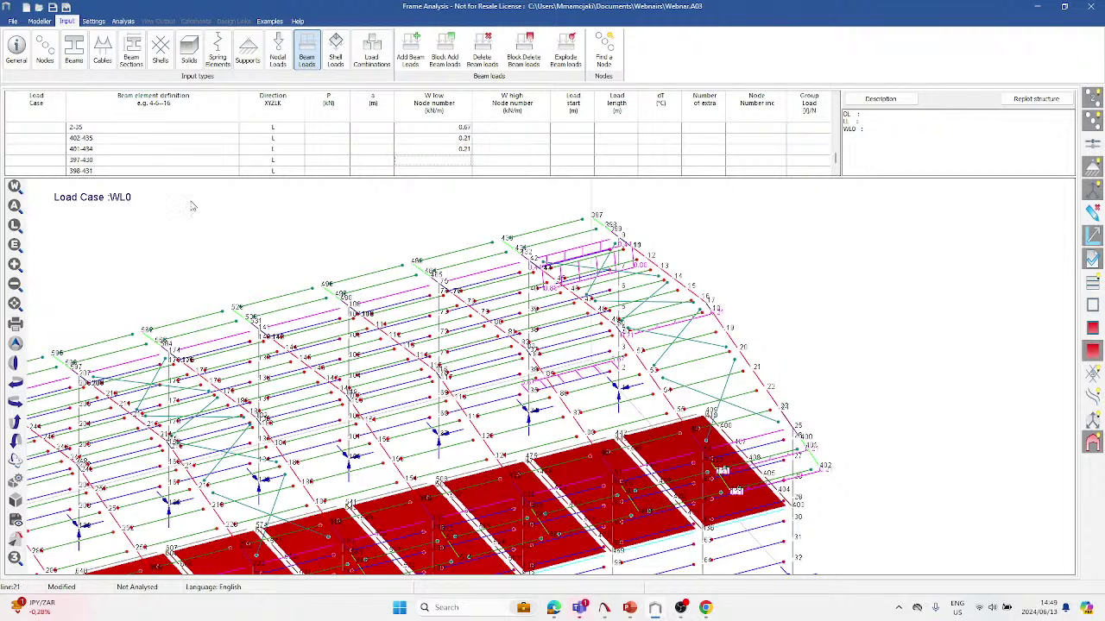
{"action": "type", "text": "0.21"}
{"action": "key", "text": "Return"}
{"action": "type", "text": "0.21"}
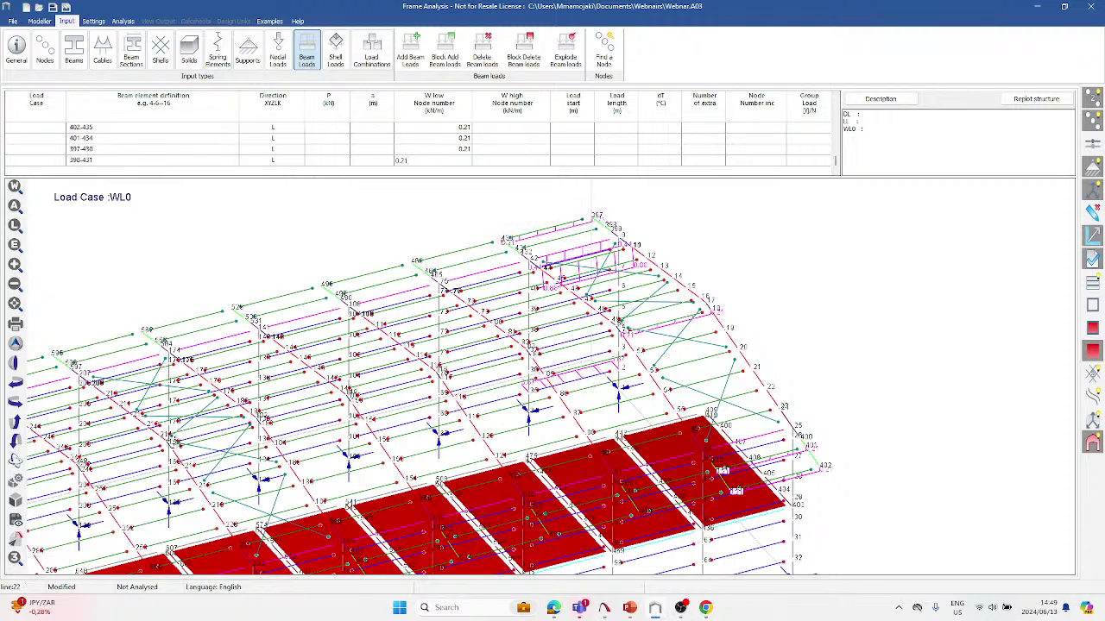
{"action": "left_click", "coordinate": [526, 142]}
Start load case WL90 and copy the eight WL0 beam element definitions, 9-42 through 398-431, into it.
{"action": "left_click", "coordinate": [47, 165]}
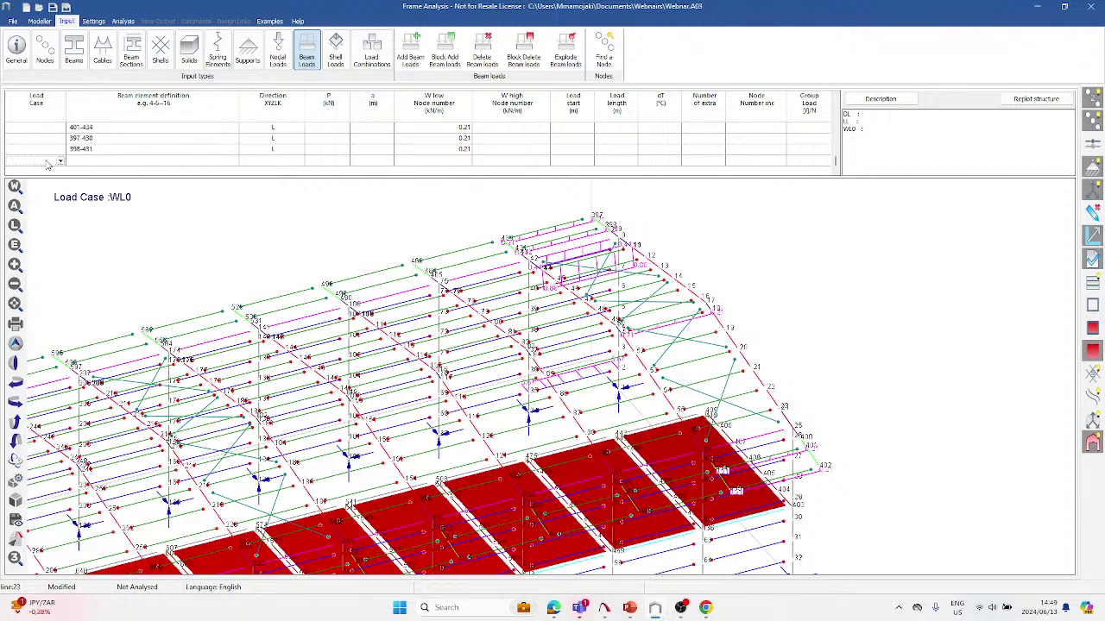
{"action": "type", "text": "WL90"}
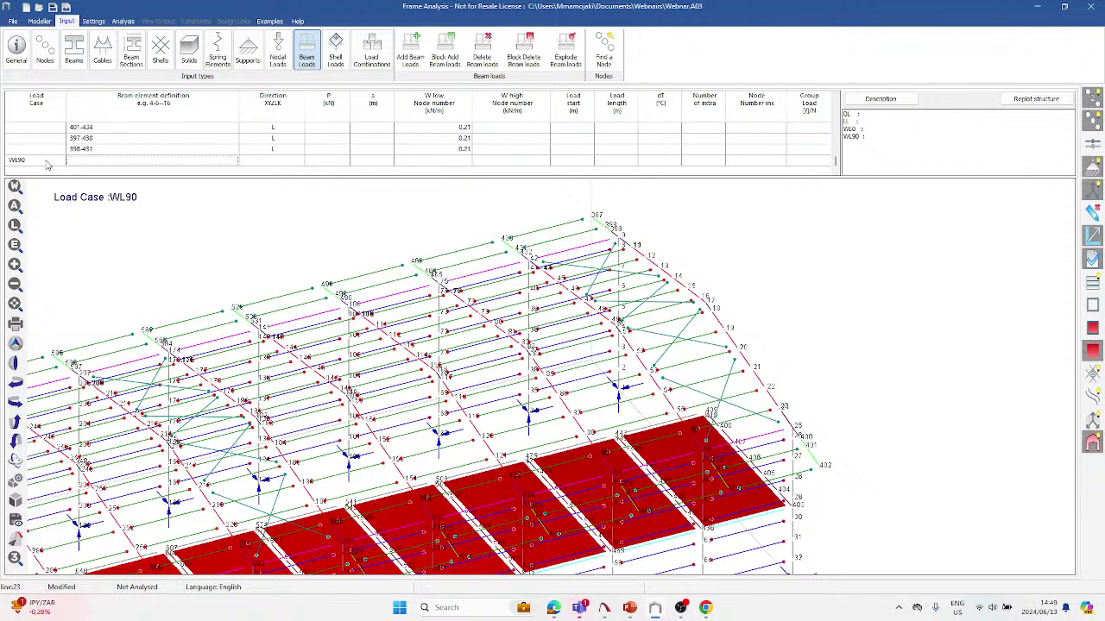
{"action": "scroll", "coordinate": [103, 163], "scroll_direction": "up", "scroll_amount": 10}
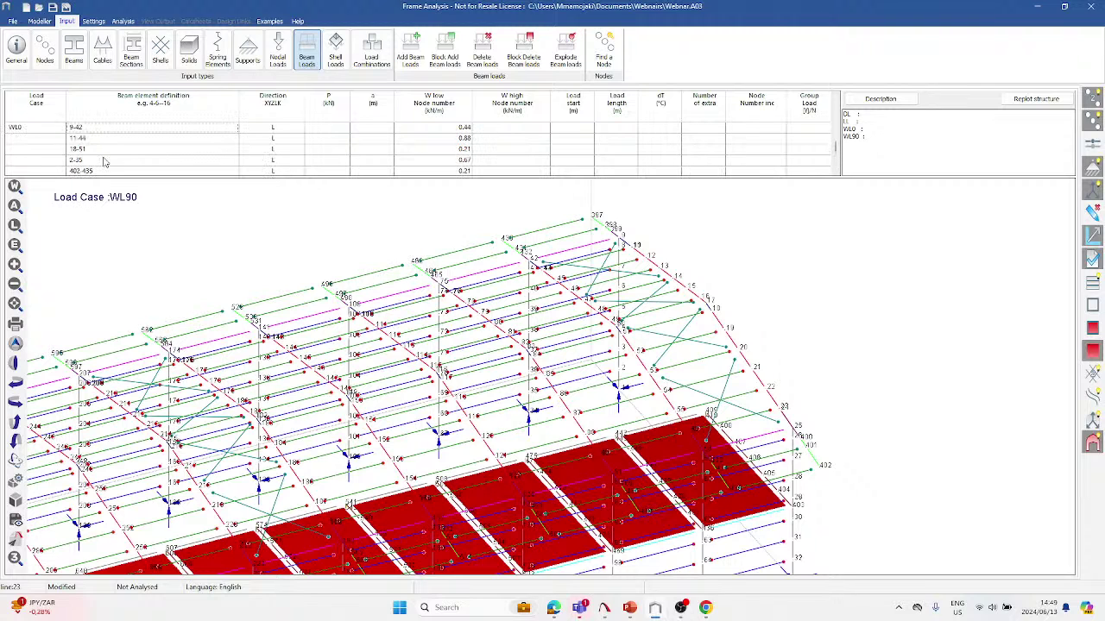
{"action": "mouse_move", "coordinate": [97, 128]}
{"action": "left_mouse_down"}
{"action": "mouse_move", "coordinate": [99, 173]}
{"action": "mouse_move", "coordinate": [101, 149]}
{"action": "left_mouse_up"}
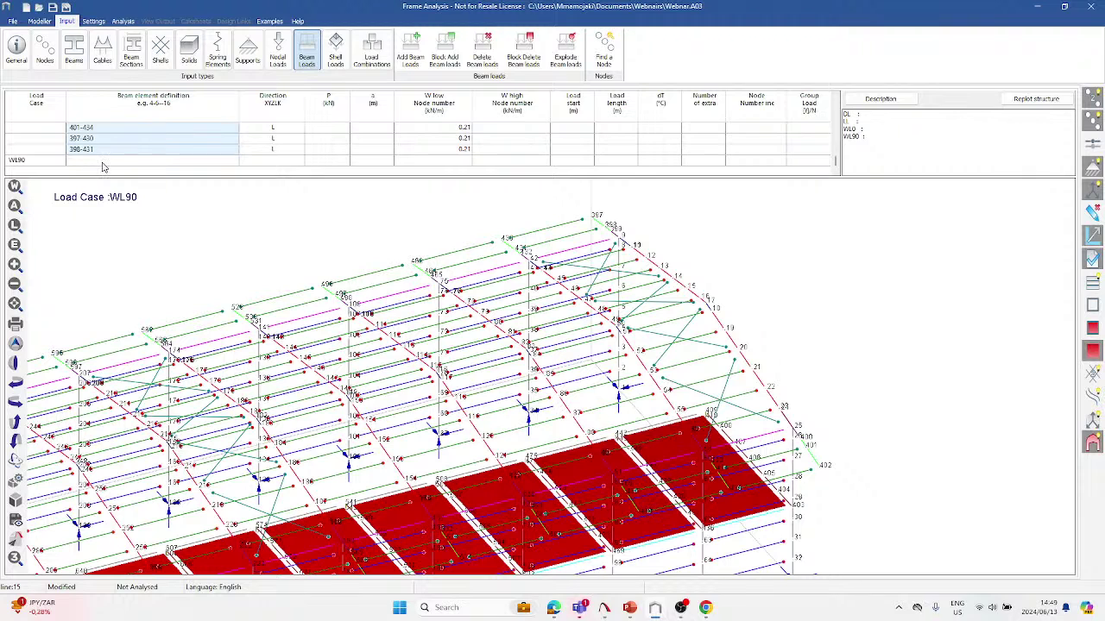
{"action": "left_click", "coordinate": [101, 165]}
{"action": "type", "text": "9-42 11-44"}
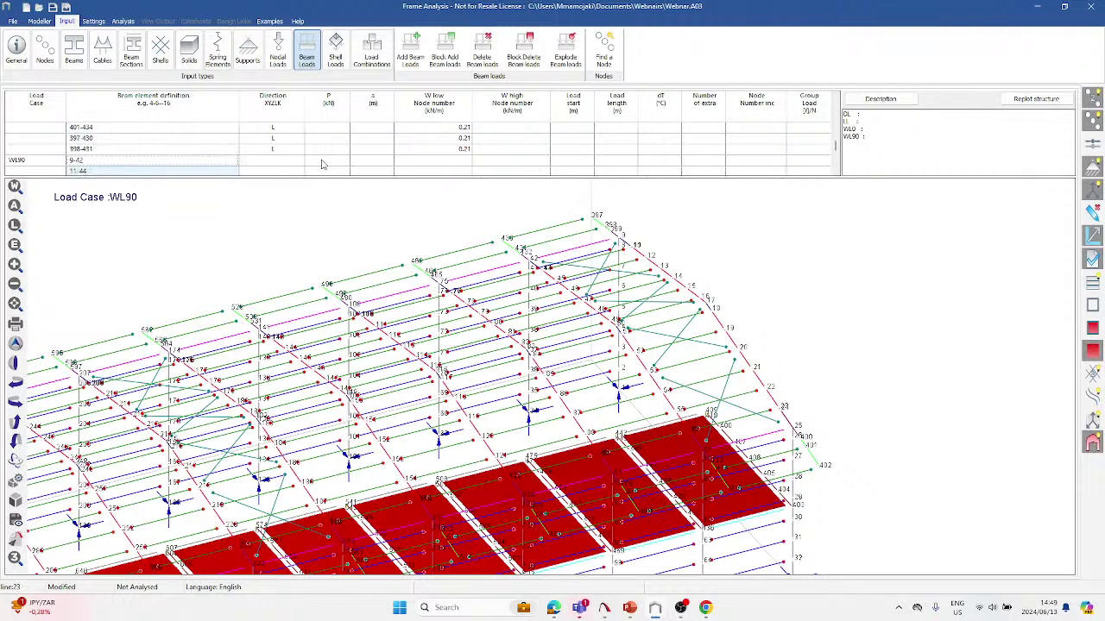
Set the load direction to L for WL90 beam elements 9-42, 11-44, 18-51 and 2-35.
{"action": "left_click", "coordinate": [279, 164]}
{"action": "left_click", "coordinate": [279, 161]}
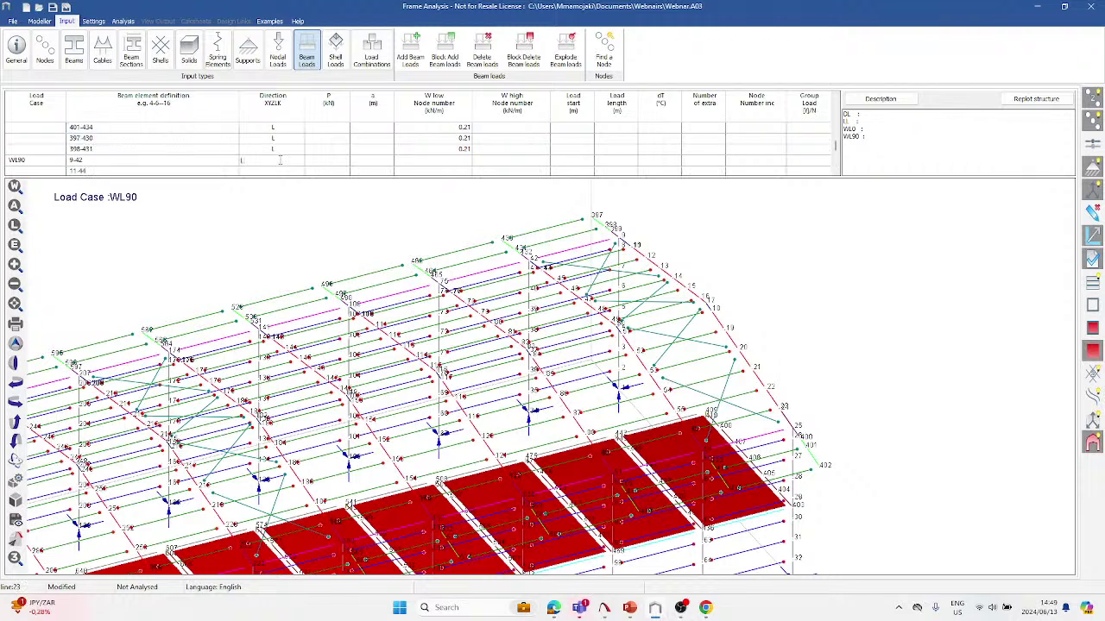
{"action": "type", "text": "L"}
{"action": "key", "text": "Return"}
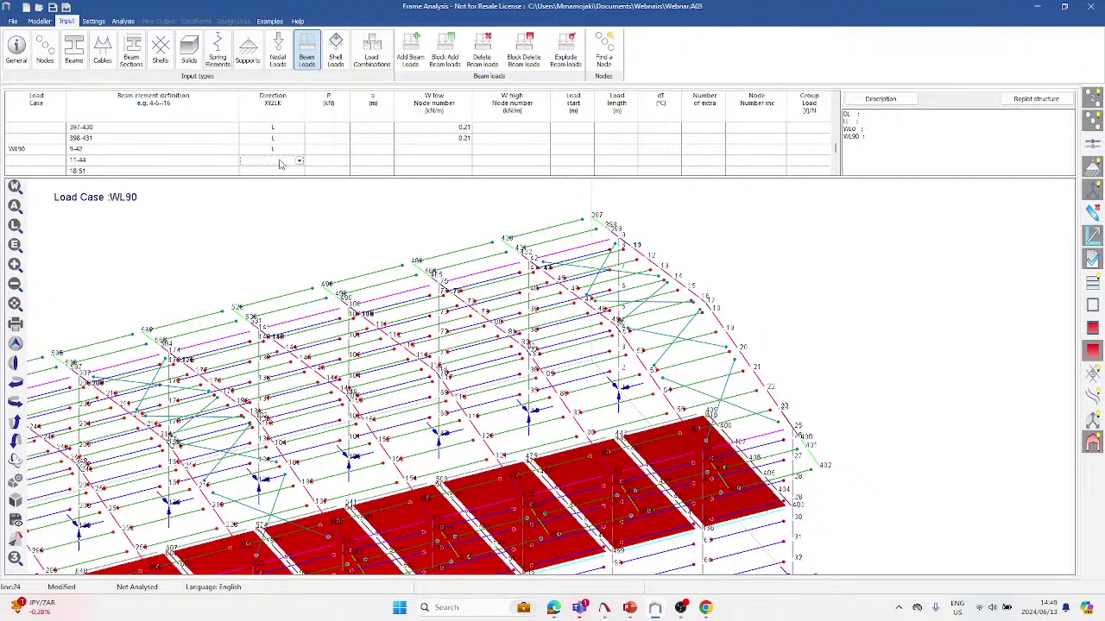
{"action": "type", "text": "L"}
{"action": "key", "text": "Return"}
{"action": "type", "text": "L"}
{"action": "key", "text": "Return"}
{"action": "type", "text": "L"}
{"action": "key", "text": "Return"}
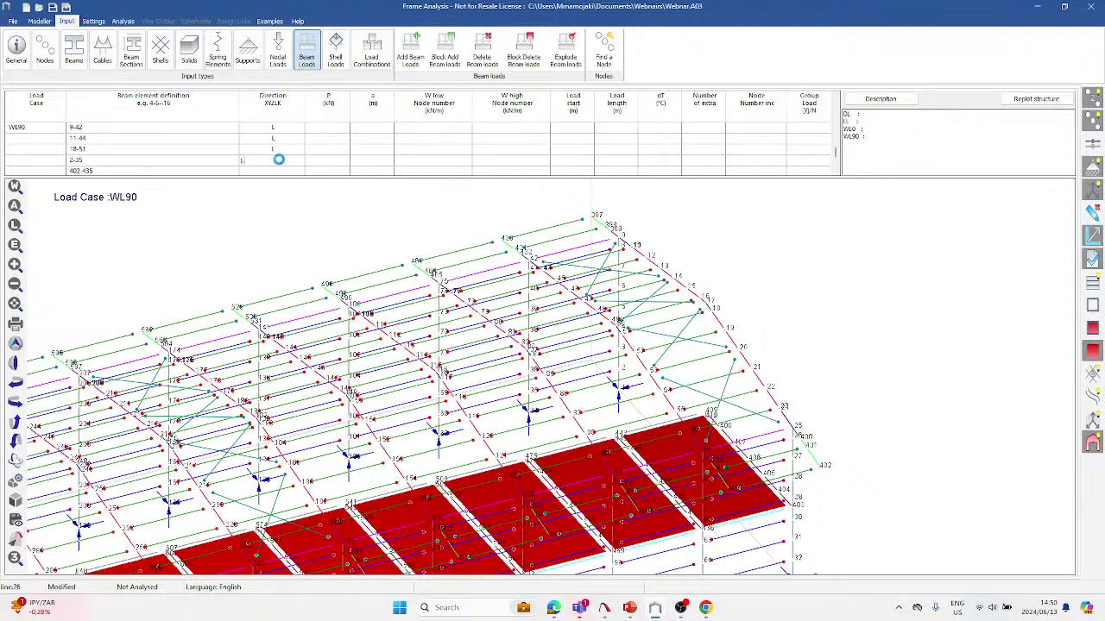
Set the load direction to L for WL90 beam elements 402-435, 401-434, 397-430 and 398-431.
{"action": "type", "text": "L"}
{"action": "key", "text": "Return"}
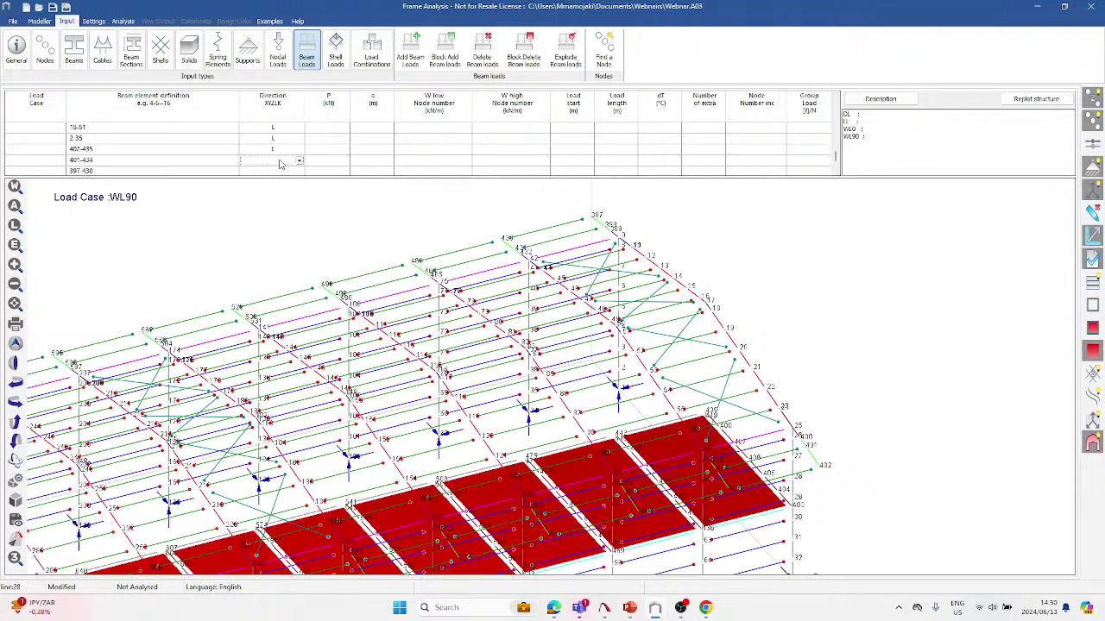
{"action": "type", "text": "L"}
{"action": "key", "text": "Return"}
{"action": "type", "text": "L"}
{"action": "key", "text": "Return"}
{"action": "type", "text": "L"}
{"action": "key", "text": "Return"}
Set W low for WL90 to 0.26 kN/m on beam element 9-42 and 0.52 kN/m on 11-44, 18-51 and 2-35.
{"action": "type", "text": "0.21"}
{"action": "key", "text": "Return"}
{"action": "key", "text": "ctrl+v"}
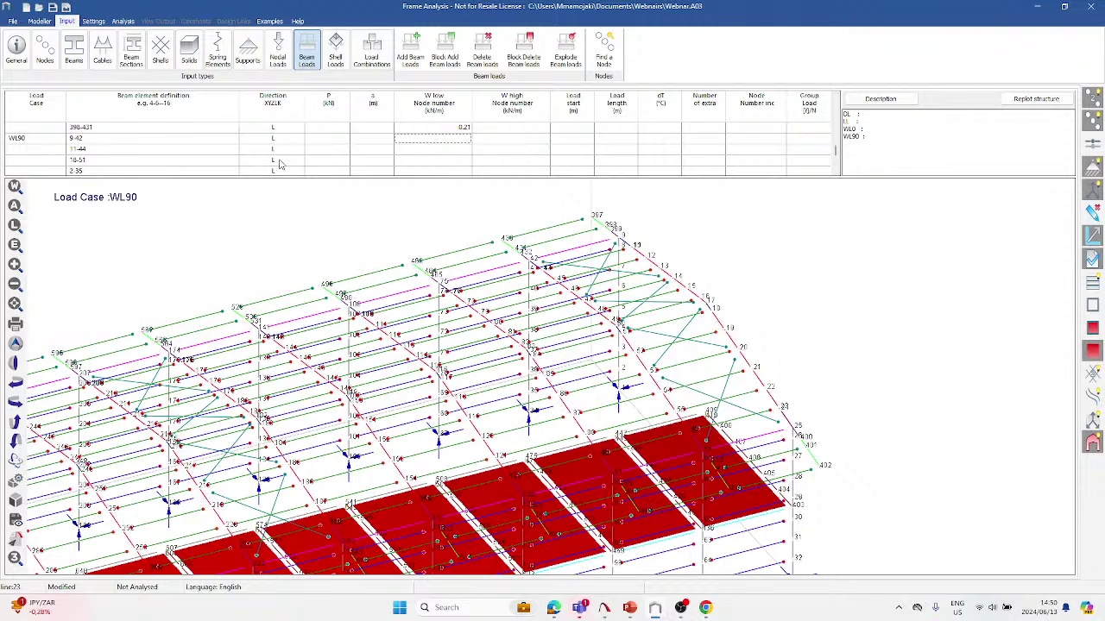
{"action": "type", "text": "0.26"}
{"action": "key", "text": "Return"}
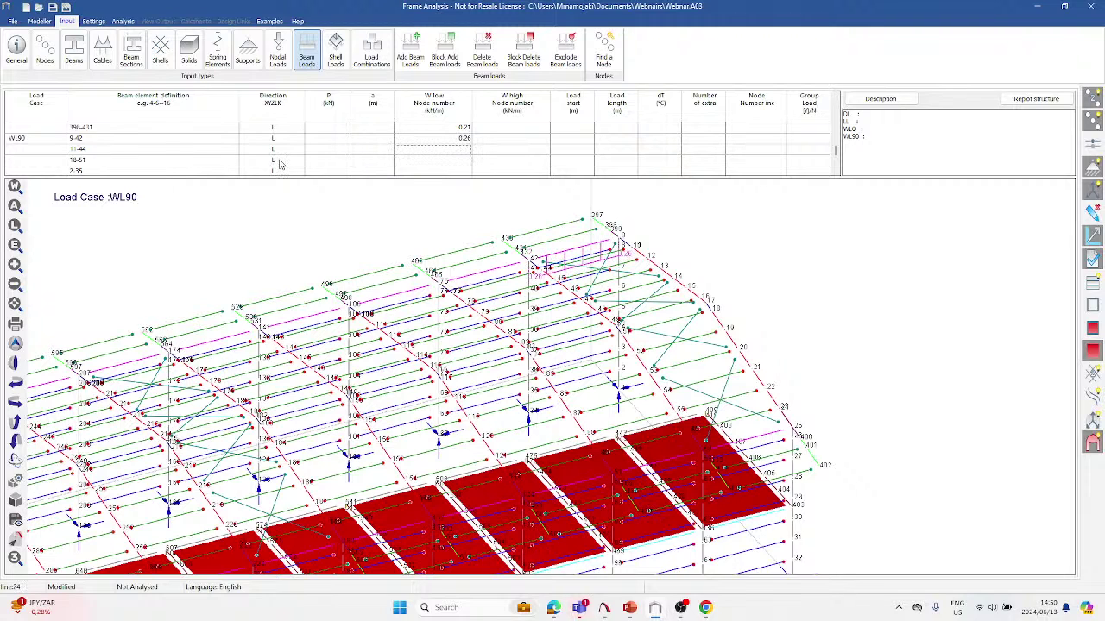
{"action": "type", "text": "0.52"}
{"action": "key", "text": "Return"}
{"action": "type", "text": "0.52"}
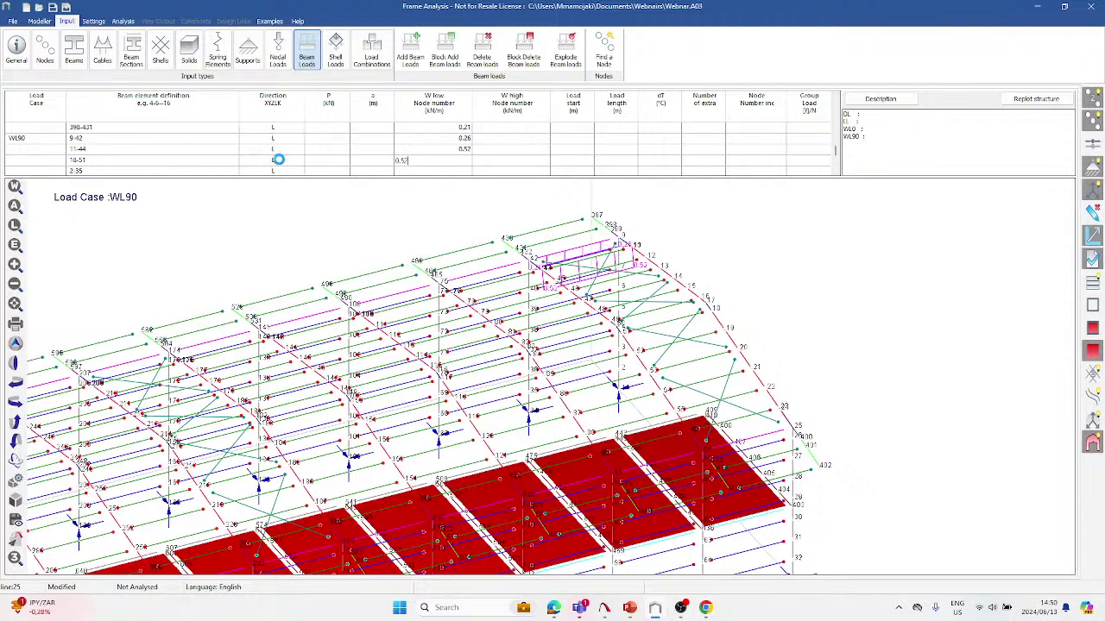
{"action": "key", "text": "Return"}
{"action": "type", "text": "0.52"}
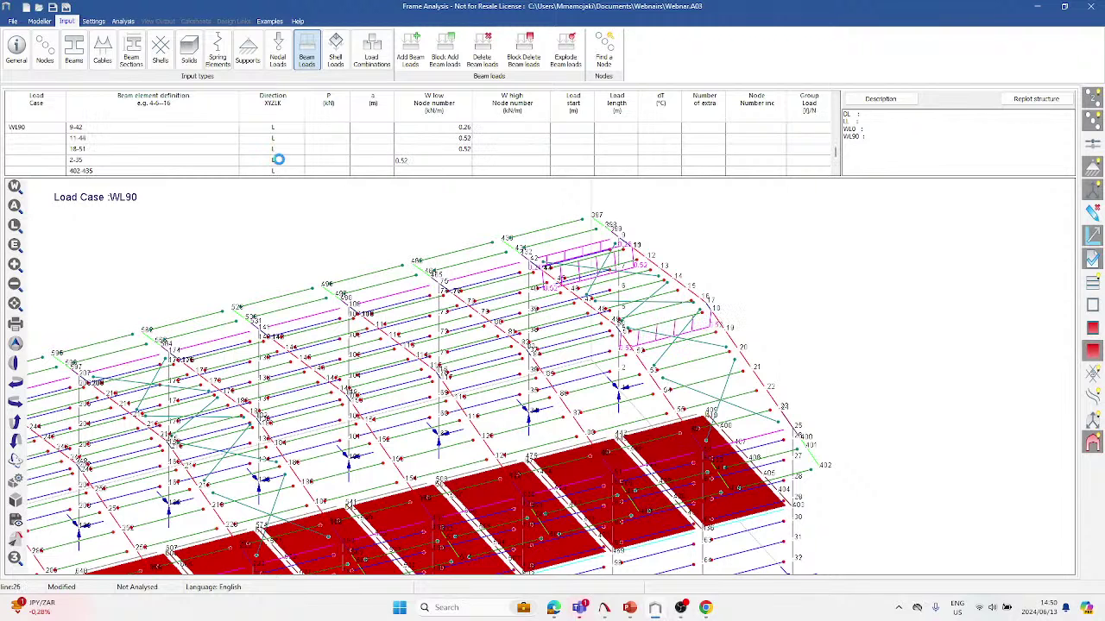
{"action": "key", "text": "Return"}
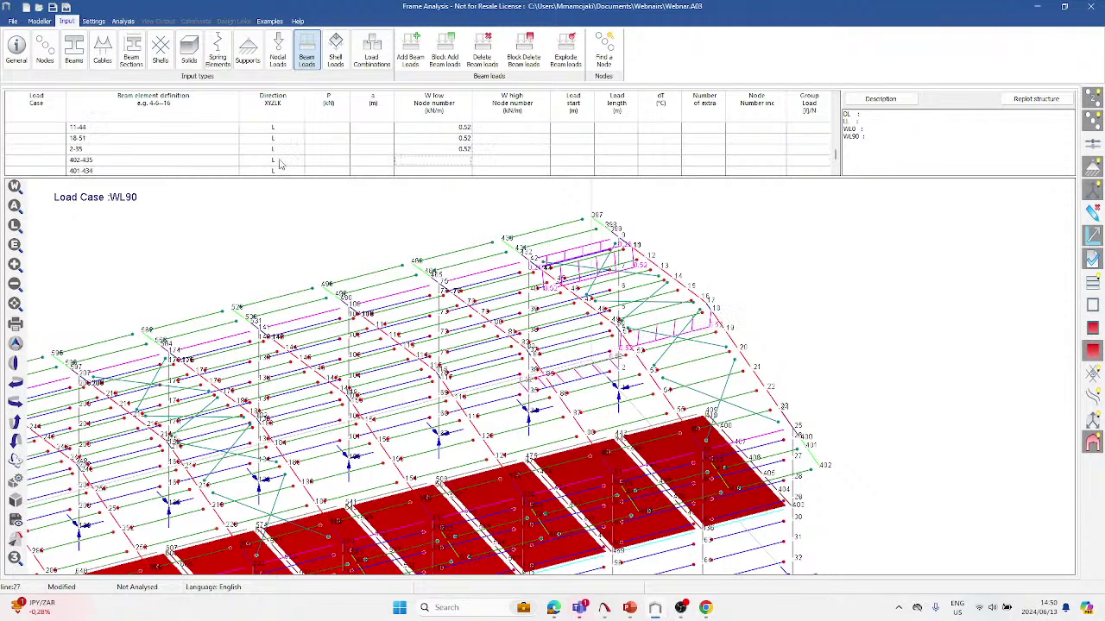
Set W low for WL90 to -0.15 kN/m on beam elements 402-435 and 401-434, and 0.52 kN/m on 397-430 and 398-431.
{"action": "type", "text": "-0.15"}
{"action": "key", "text": "Return"}
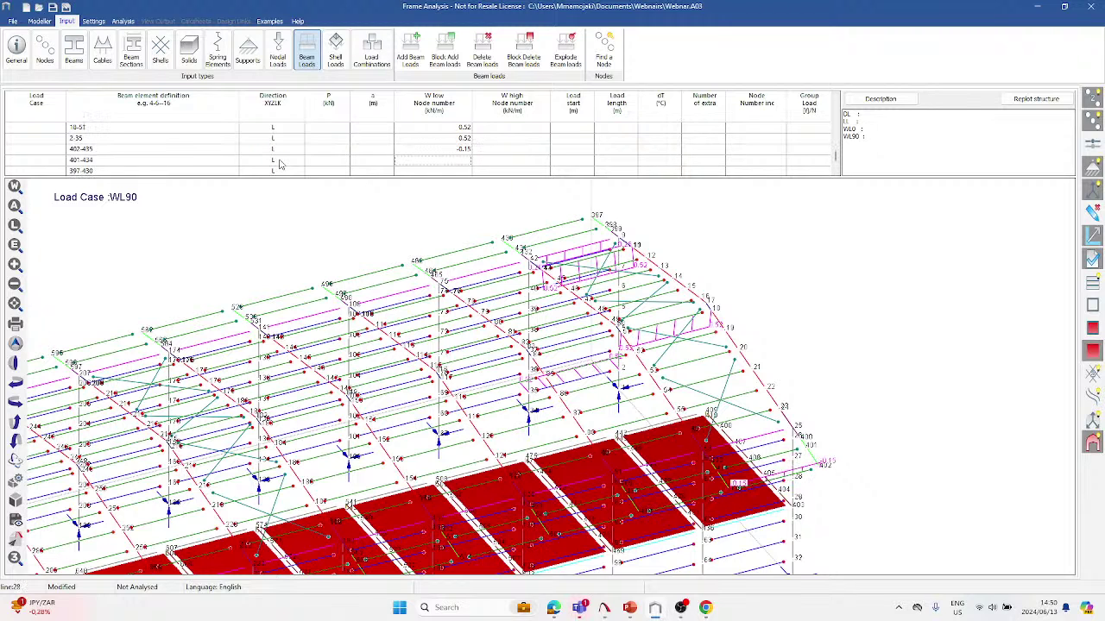
{"action": "type", "text": "0.15"}
{"action": "key", "text": "Return"}
{"action": "type", "text": "0.52"}
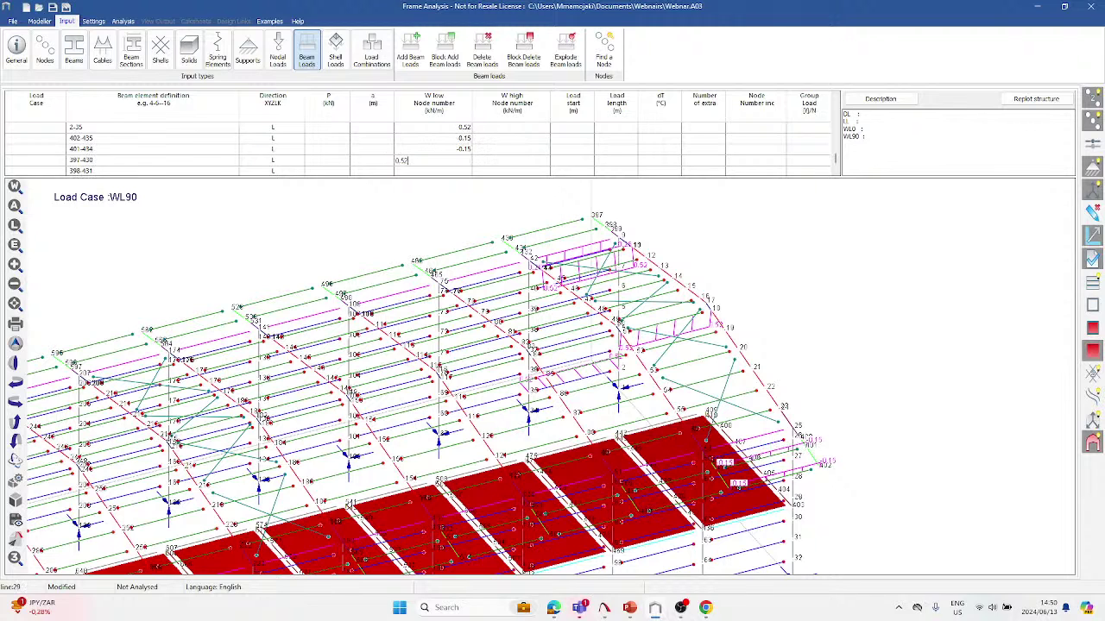
{"action": "key", "text": "Return"}
{"action": "type", "text": "0.52"}
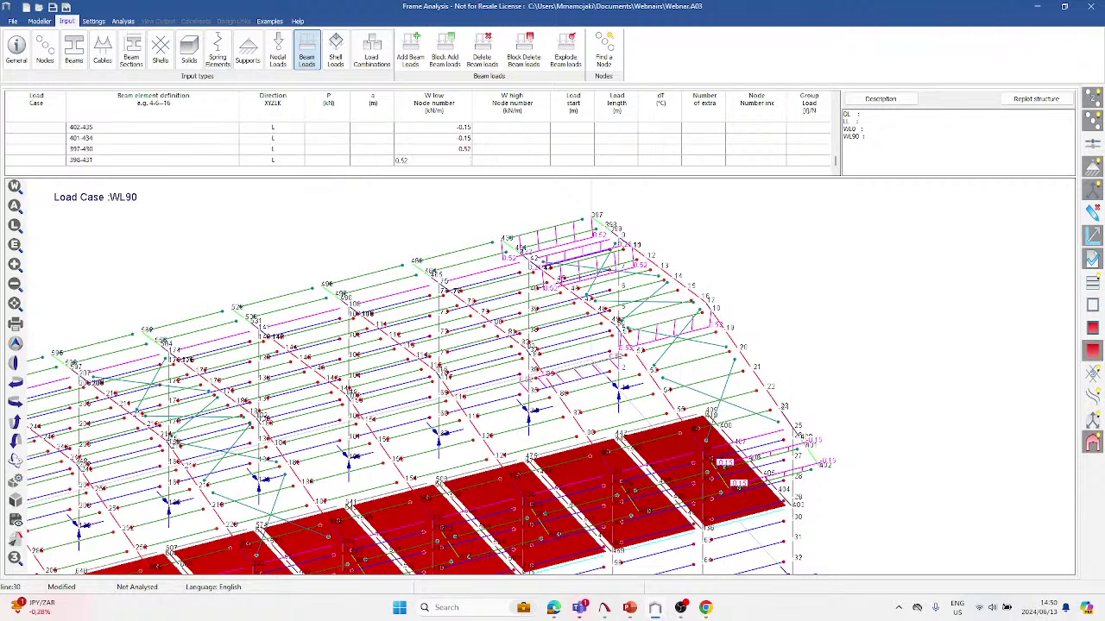
{"action": "key", "text": "Return"}
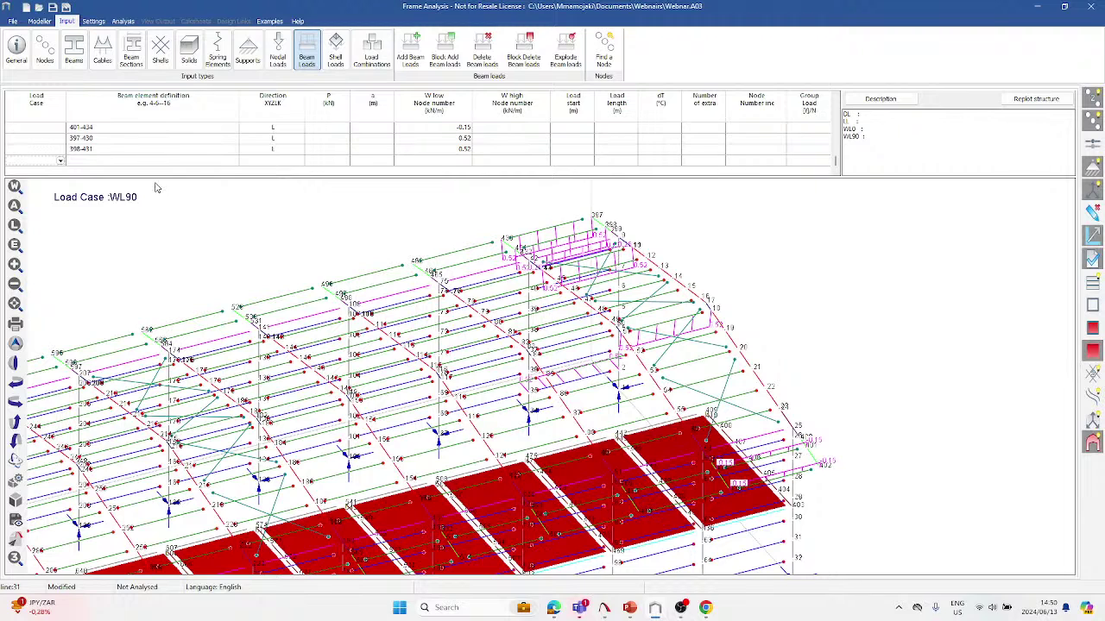
Begin a block row with B below the WL90 loads and review the rows of all load cases for its line range.
{"action": "left_click", "coordinate": [53, 151]}
{"action": "left_click", "coordinate": [50, 162]}
{"action": "type", "text": "R"}
{"action": "scroll", "coordinate": [53, 160], "scroll_direction": "up", "scroll_amount": 20}
{"action": "scroll", "coordinate": [51, 159], "scroll_direction": "up", "scroll_amount": 3}
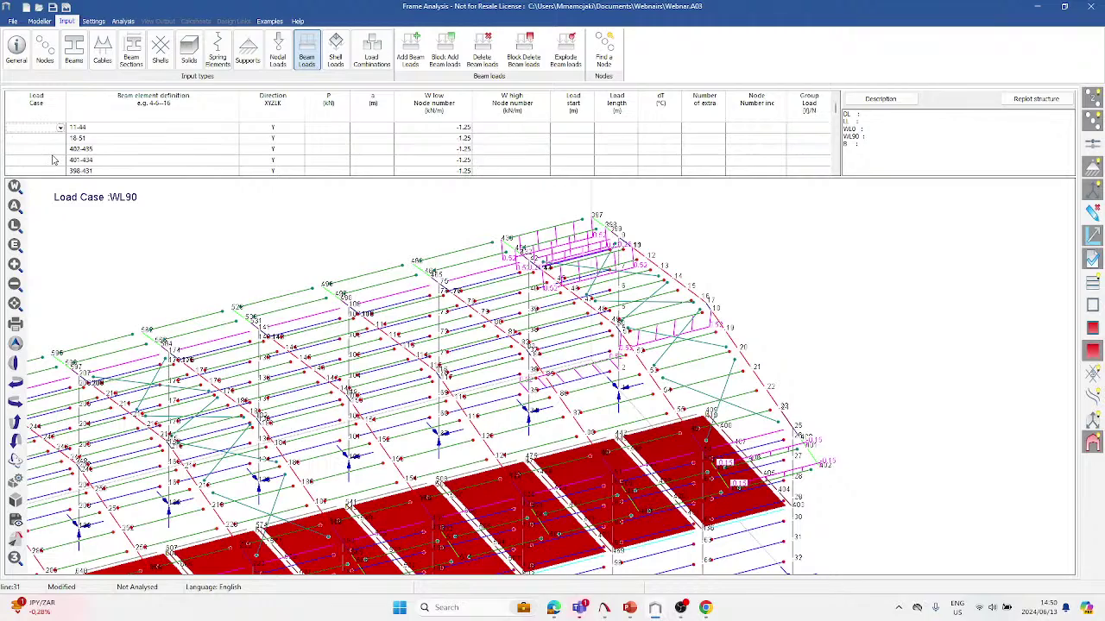
{"action": "scroll", "coordinate": [553, 297], "scroll_direction": "down", "scroll_amount": 2}
{"action": "scroll", "coordinate": [489, 259], "scroll_direction": "down", "scroll_amount": 3}
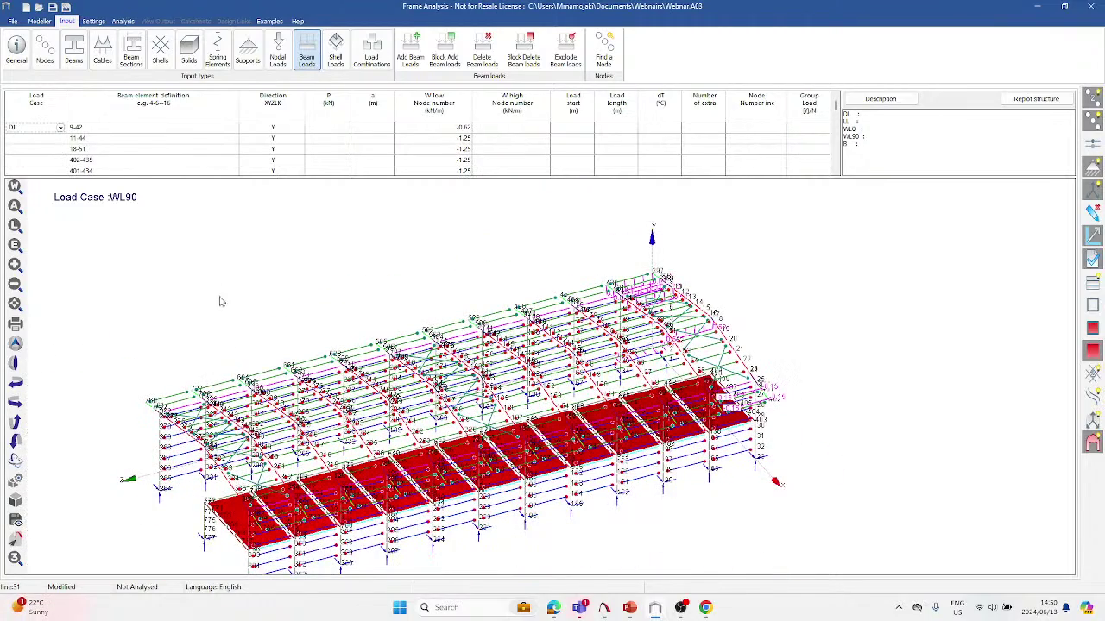
{"action": "left_click", "coordinate": [76, 152]}
{"action": "scroll", "coordinate": [80, 161], "scroll_direction": "down", "scroll_amount": 10}
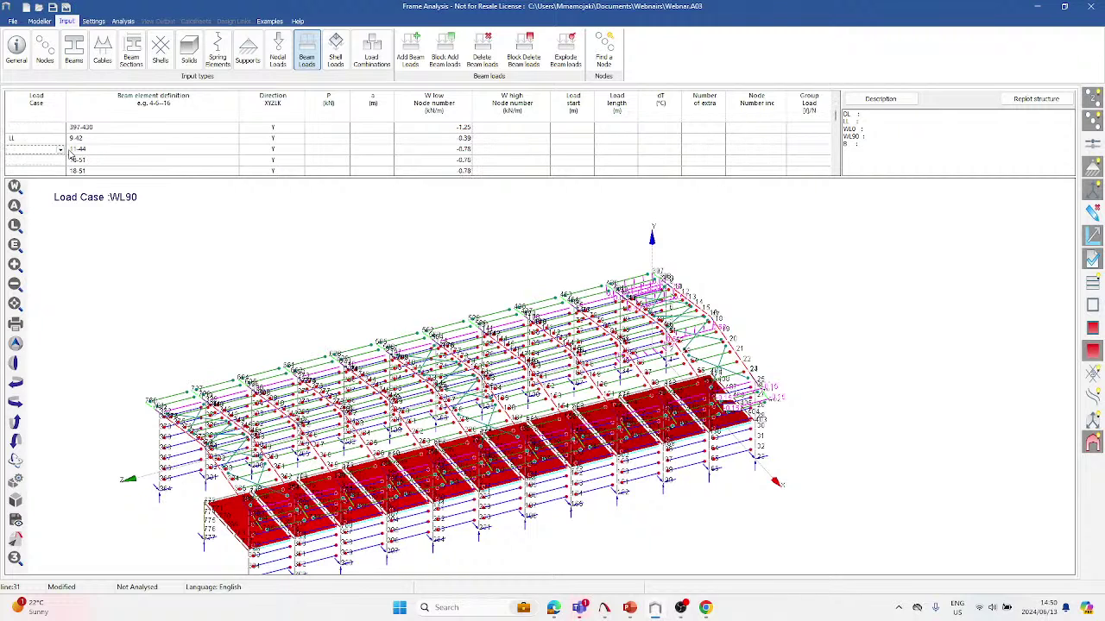
{"action": "scroll", "coordinate": [71, 152], "scroll_direction": "down", "scroll_amount": 10}
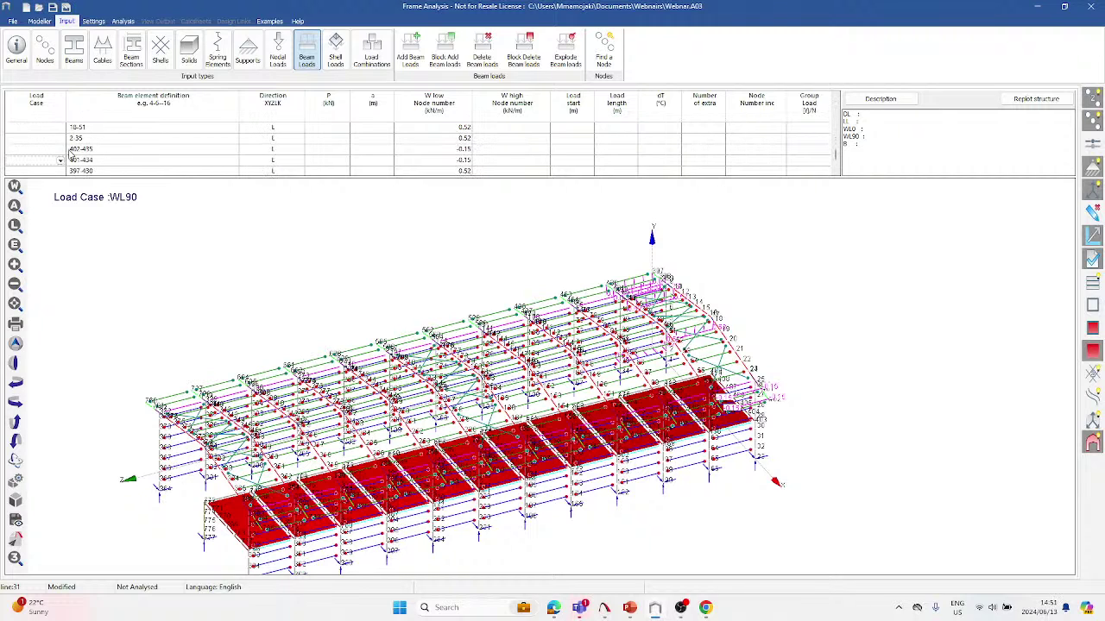
{"action": "scroll", "coordinate": [50, 156], "scroll_direction": "up", "scroll_amount": 10}
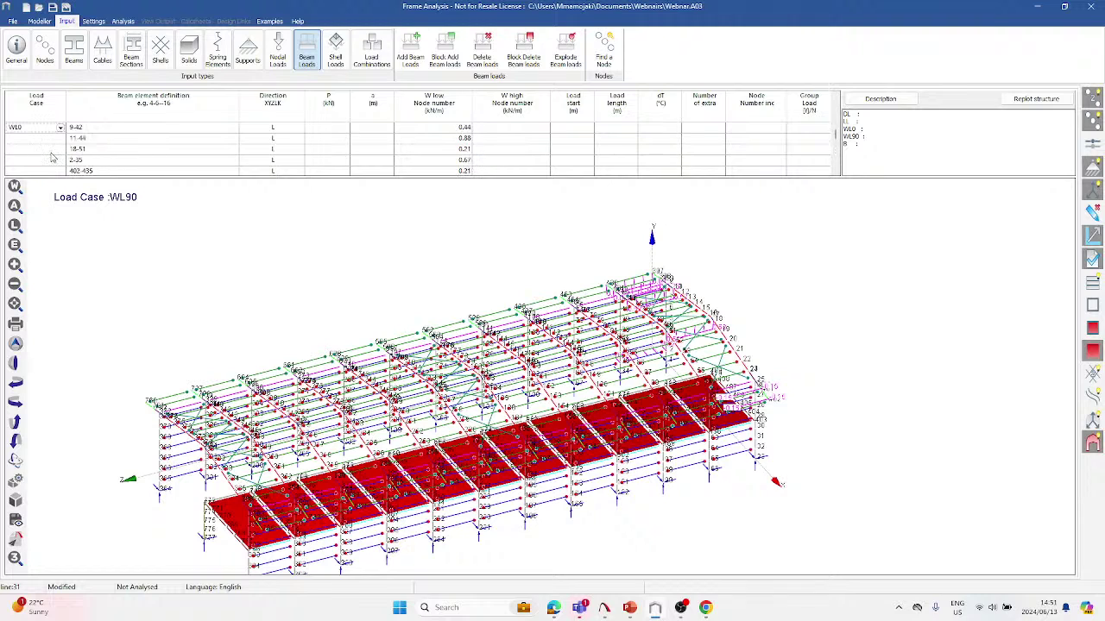
{"action": "scroll", "coordinate": [53, 156], "scroll_direction": "down", "scroll_amount": 10}
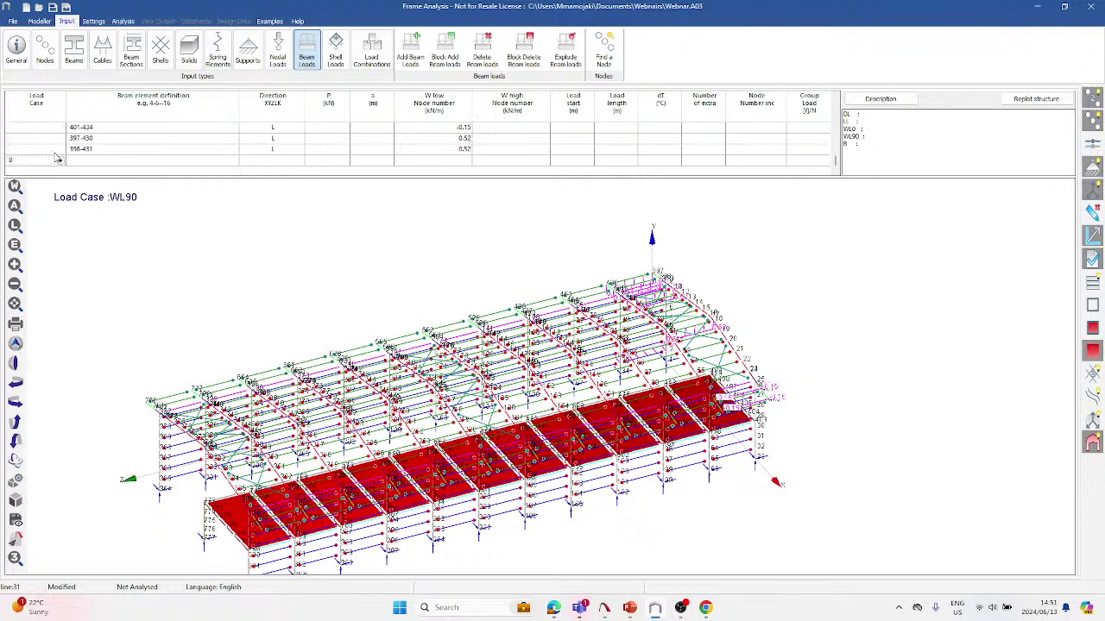
Repeat beam load lines 1 to 30 with block entry B1-30, using 10 extras and a node number increment of 33.
{"action": "left_click", "coordinate": [53, 153]}
{"action": "left_click", "coordinate": [54, 159]}
{"action": "type", "text": "B1-30"}
{"action": "key", "text": "Tab"}
{"action": "type", "text": "10"}
{"action": "key", "text": "Tab"}
{"action": "type", "text": "33"}
{"action": "key", "text": "Return"}
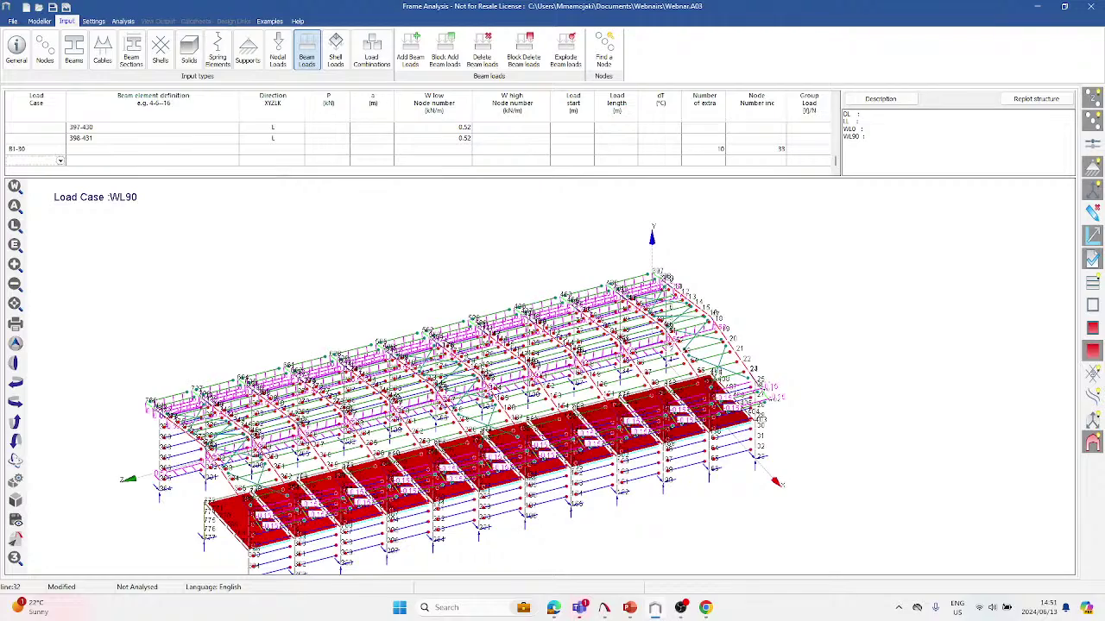
Inspect the repeated WL90 loads along the building from another angle and open the shell loads input.
{"action": "scroll", "coordinate": [528, 388], "scroll_direction": "down", "scroll_amount": 2}
{"action": "scroll", "coordinate": [399, 463], "scroll_direction": "up", "scroll_amount": 2}
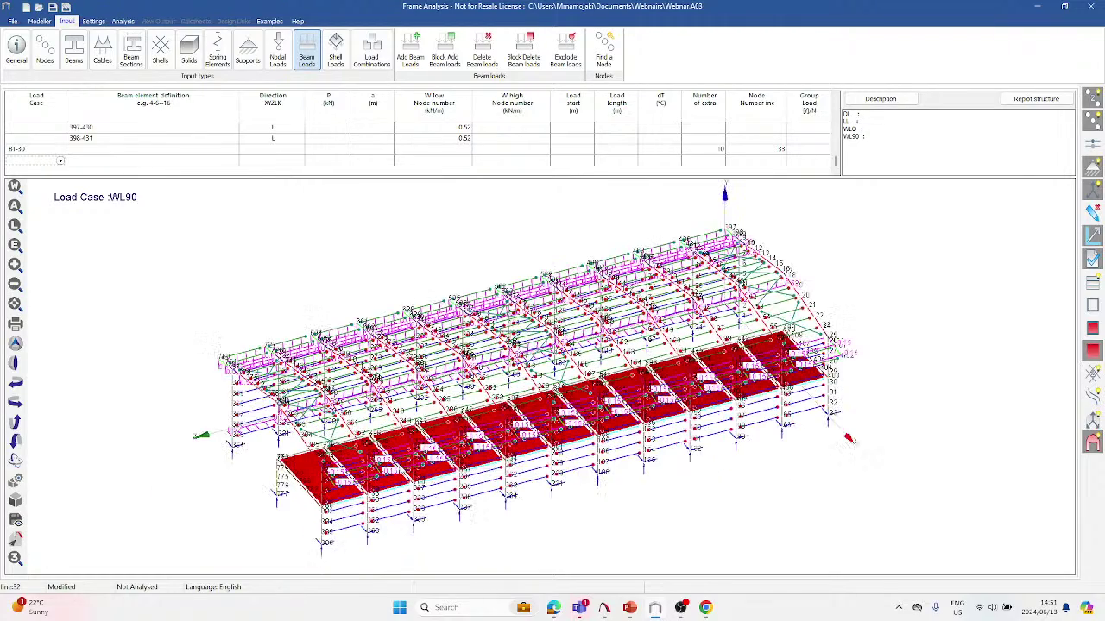
{"action": "middle_click_drag", "start_coordinate": [197, 483], "coordinate": [488, 386]}
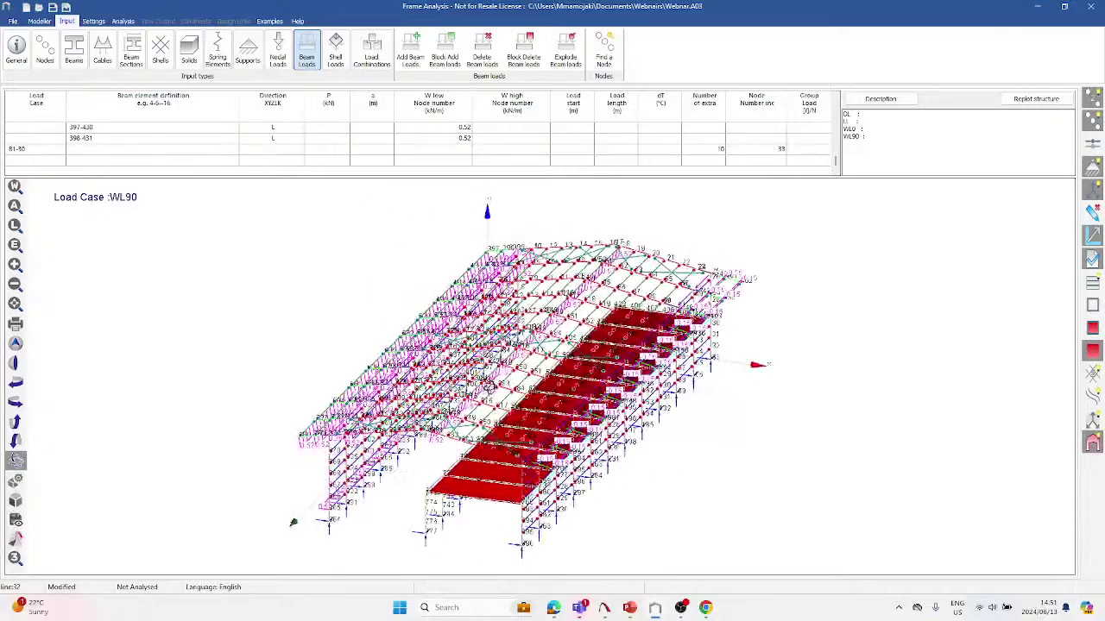
{"action": "left_click", "coordinate": [342, 55]}
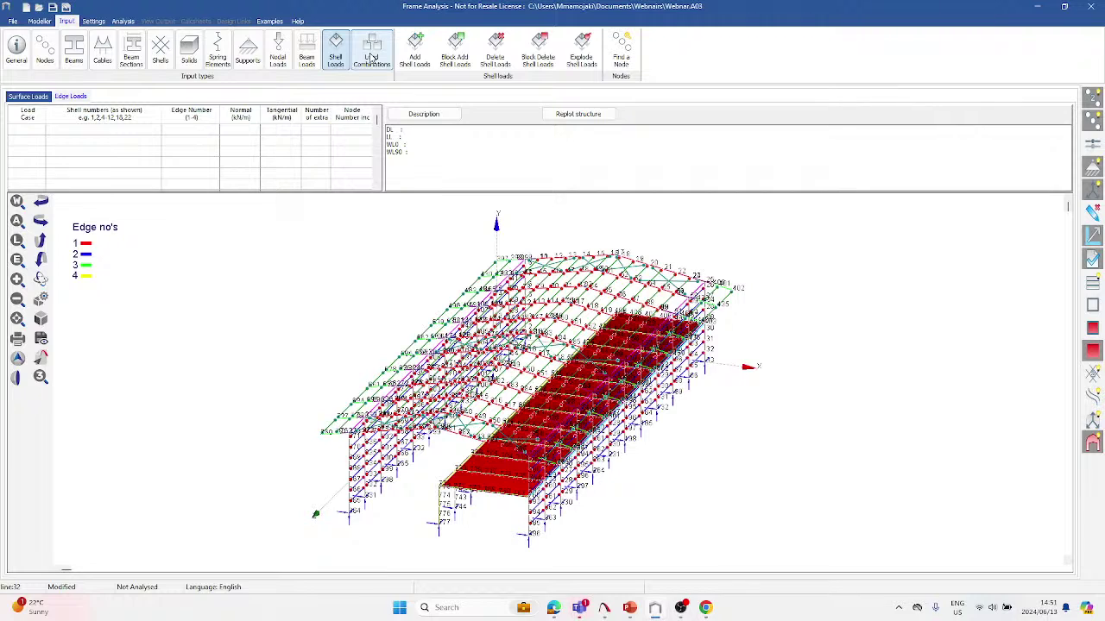
{"action": "left_click", "coordinate": [35, 131]}
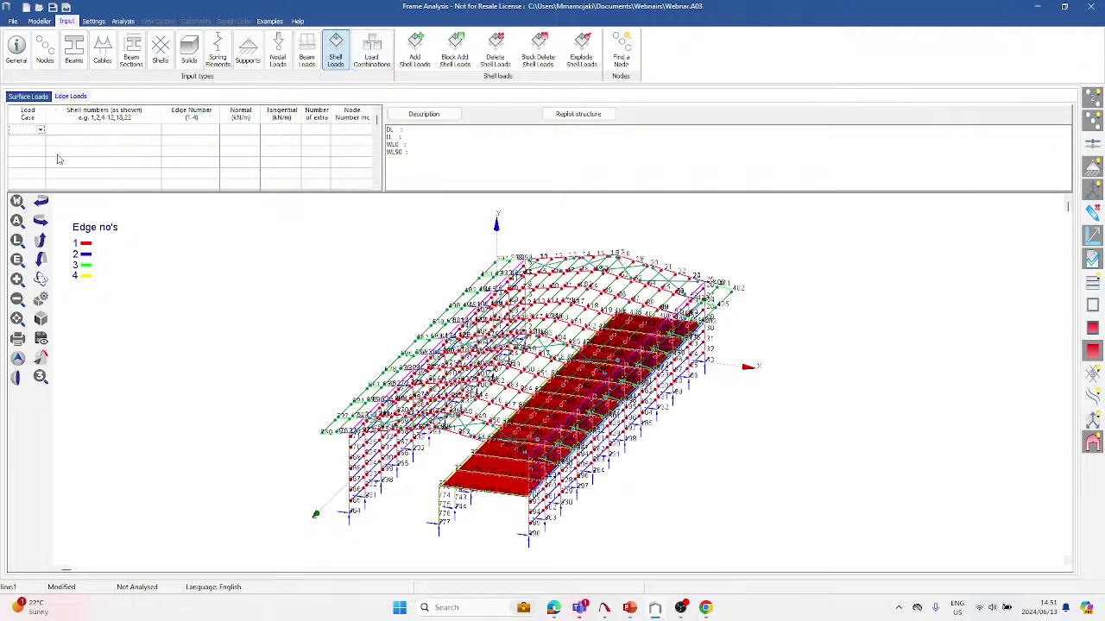
{"action": "type", "text": "LL"}
{"action": "key", "text": "Tab"}
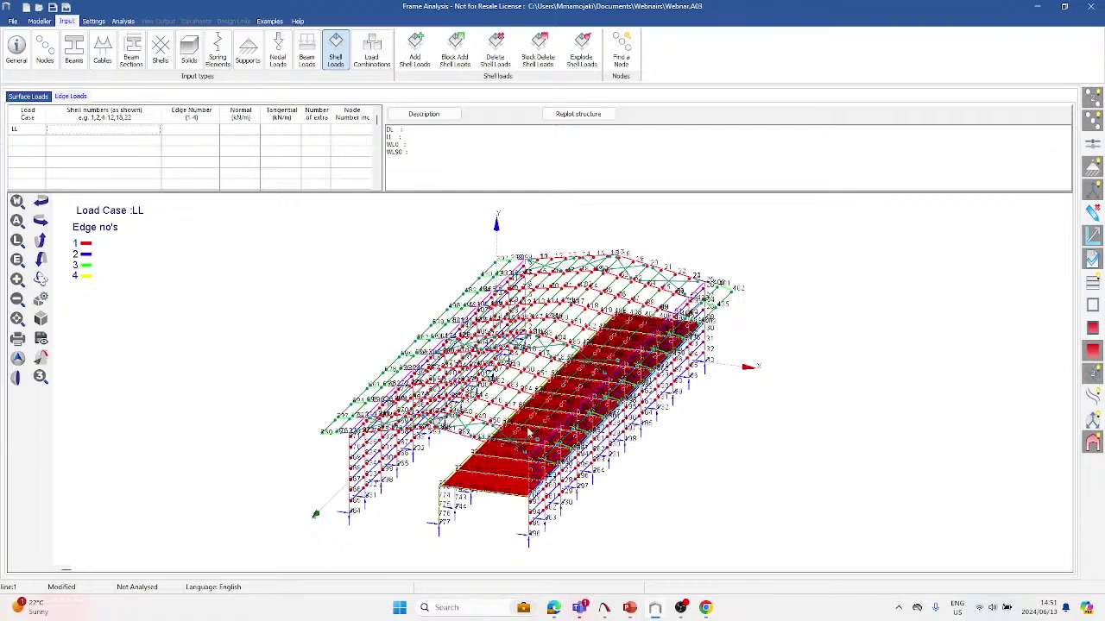
{"action": "scroll", "coordinate": [531, 464], "scroll_direction": "up", "scroll_amount": 2}
{"action": "scroll", "coordinate": [531, 466], "scroll_direction": "up", "scroll_amount": 2}
{"action": "scroll", "coordinate": [471, 528], "scroll_direction": "up", "scroll_amount": 2}
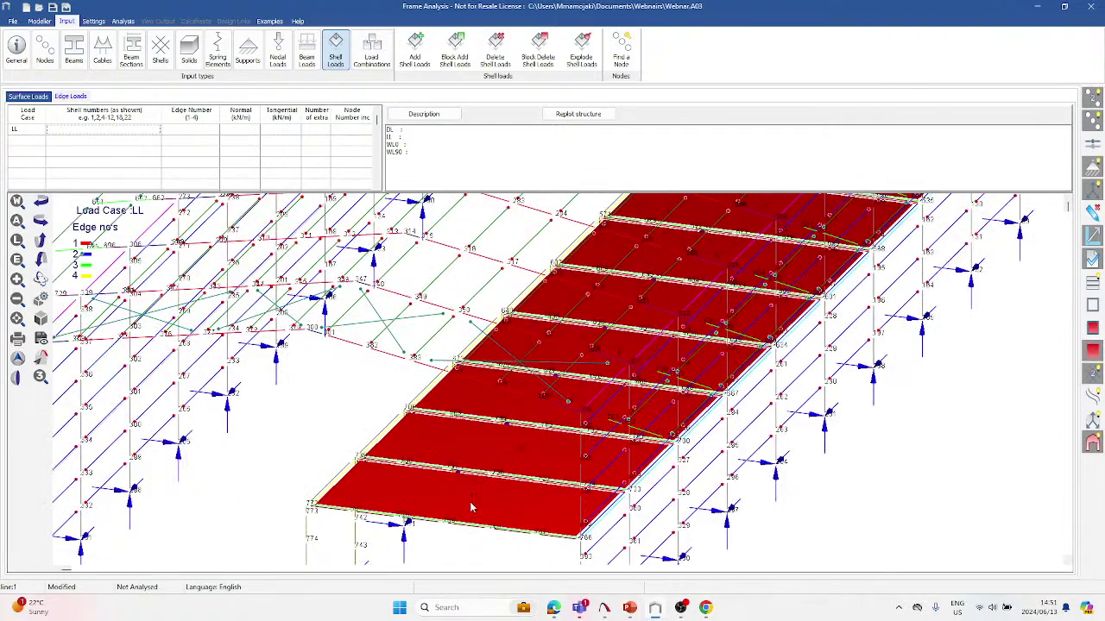
{"action": "scroll", "coordinate": [435, 452], "scroll_direction": "down", "scroll_amount": 5}
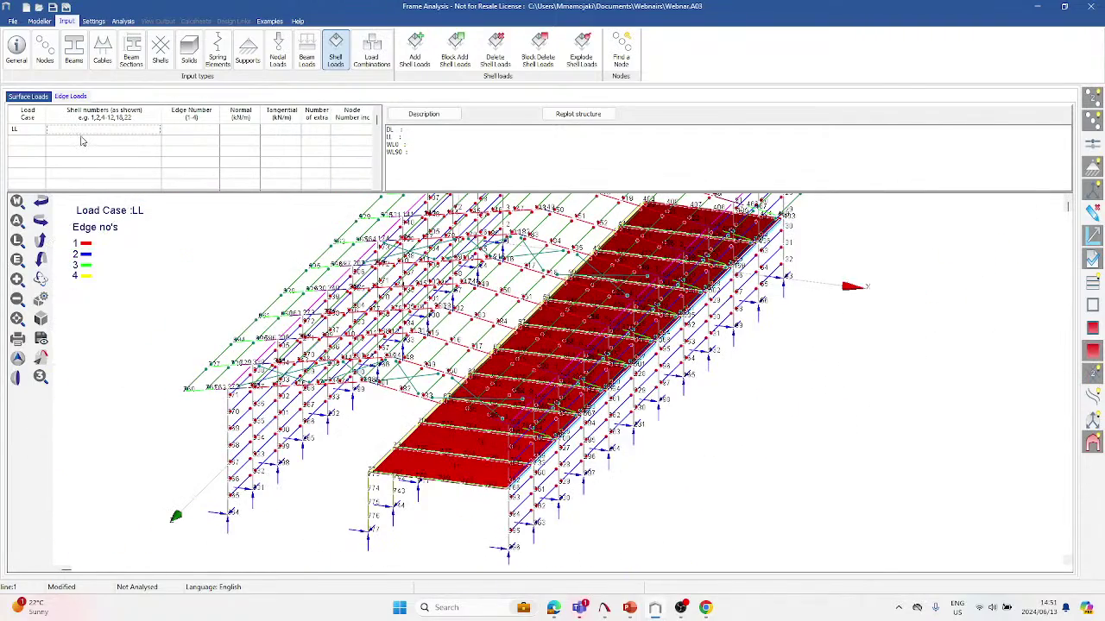
{"action": "left_click", "coordinate": [80, 136]}
{"action": "type", "text": "1-11"}
{"action": "key", "text": "Tab"}
{"action": "type", "text": "Y"}
{"action": "key", "text": "Tab"}
{"action": "left_click_drag", "start_coordinate": [11, 131], "coordinate": [200, 133]}
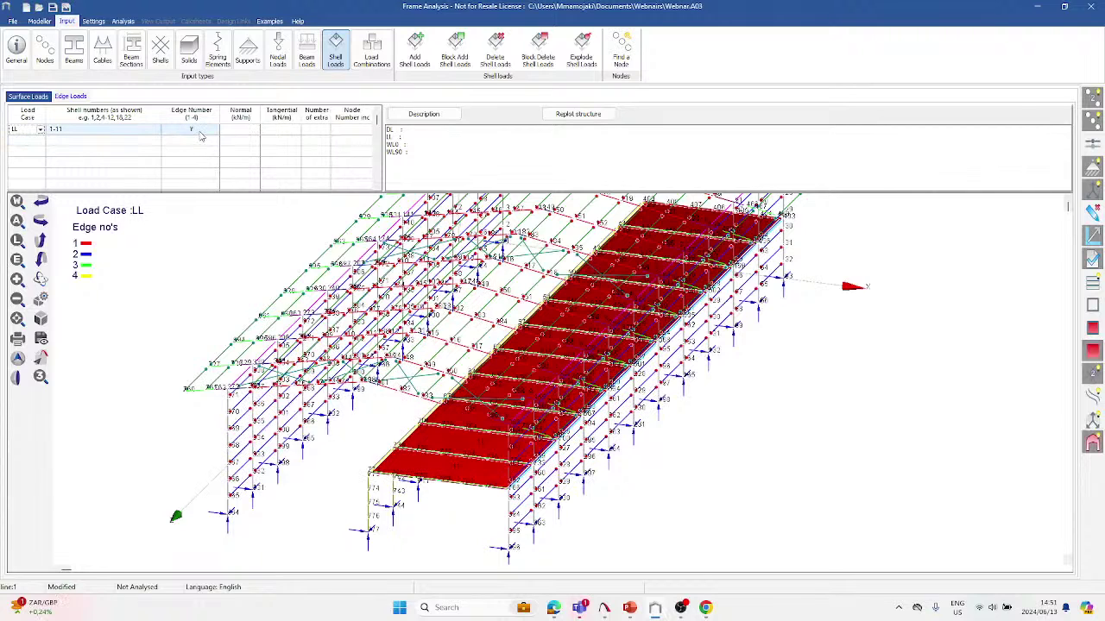
{"action": "key", "text": "Delete"}
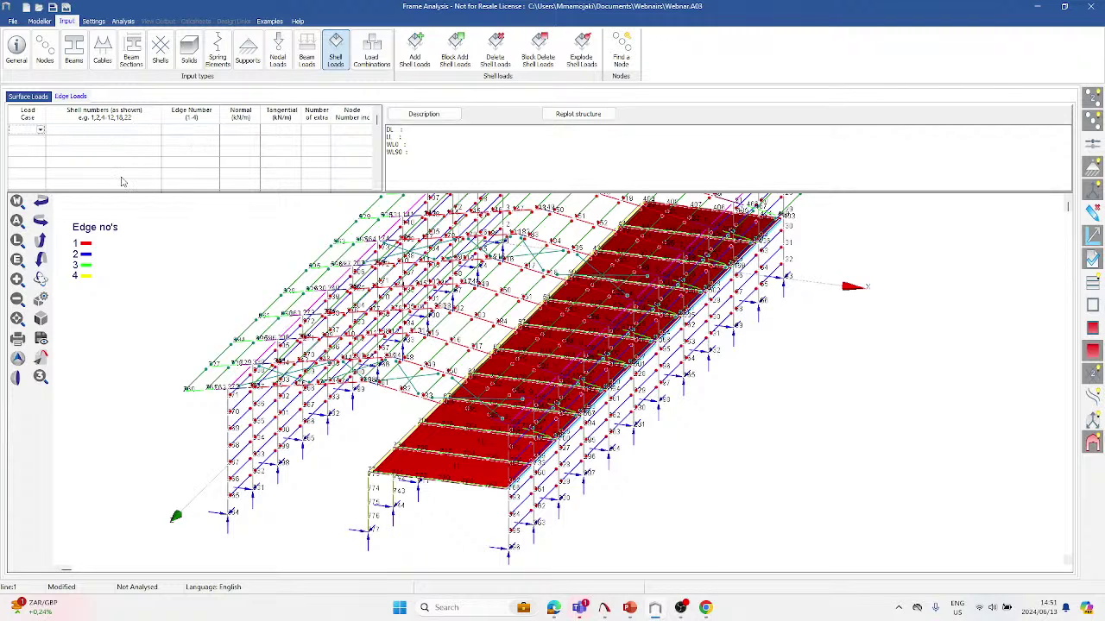
Apply an LL surface load of -10 kN/m² in the Y direction to shells 1-11.
{"action": "left_click", "coordinate": [69, 97]}
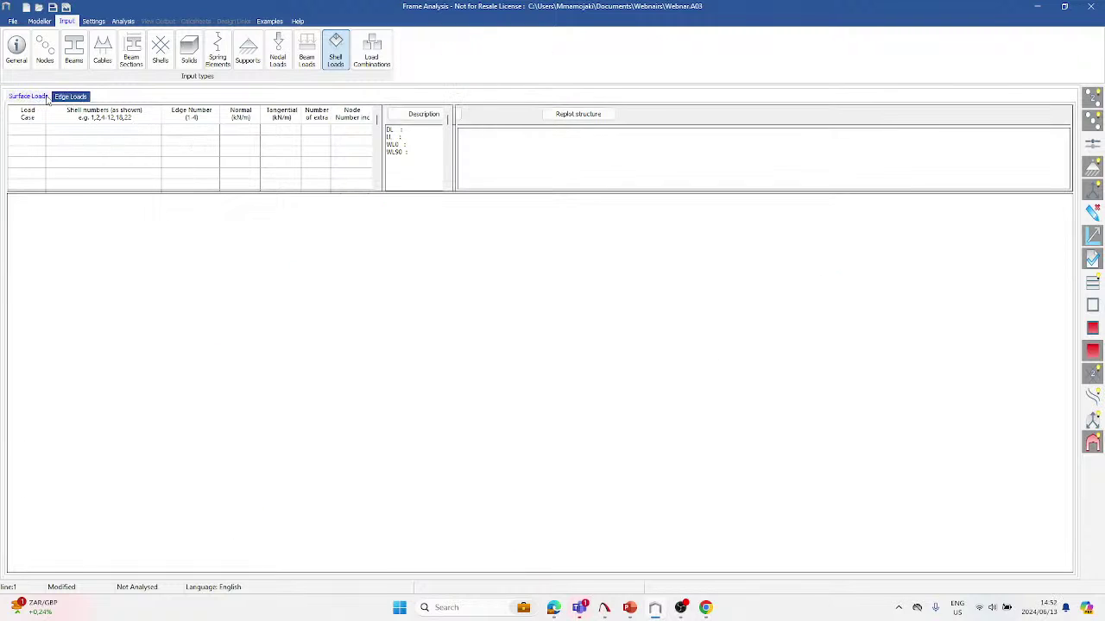
{"action": "left_click", "coordinate": [35, 133]}
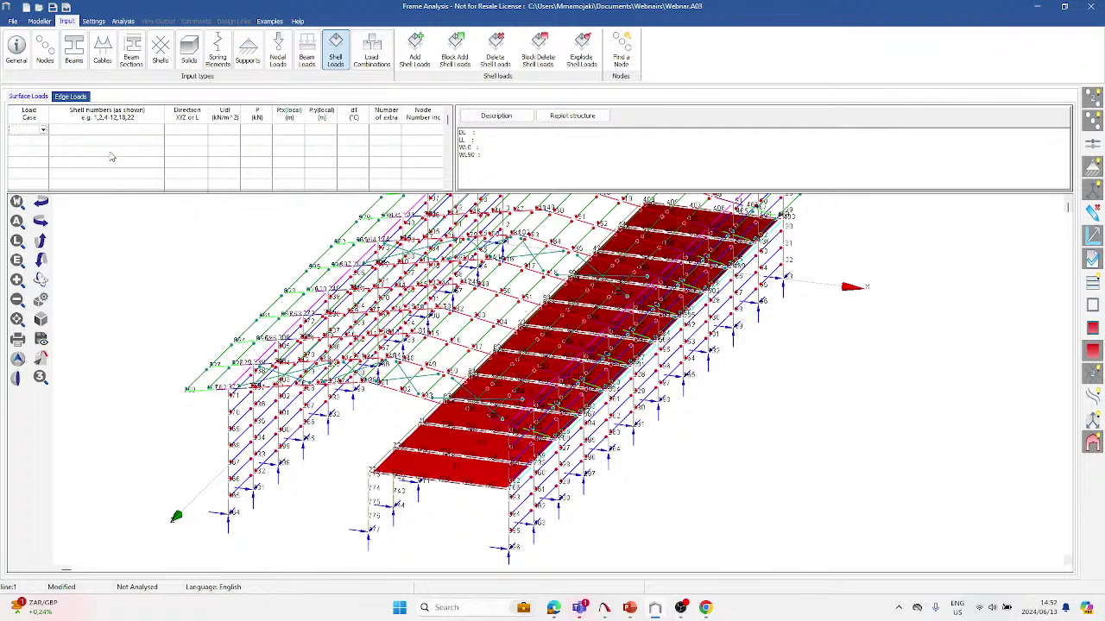
{"action": "type", "text": "LL"}
{"action": "key", "text": "Tab"}
{"action": "type", "text": "1-11"}
{"action": "key", "text": "Tab"}
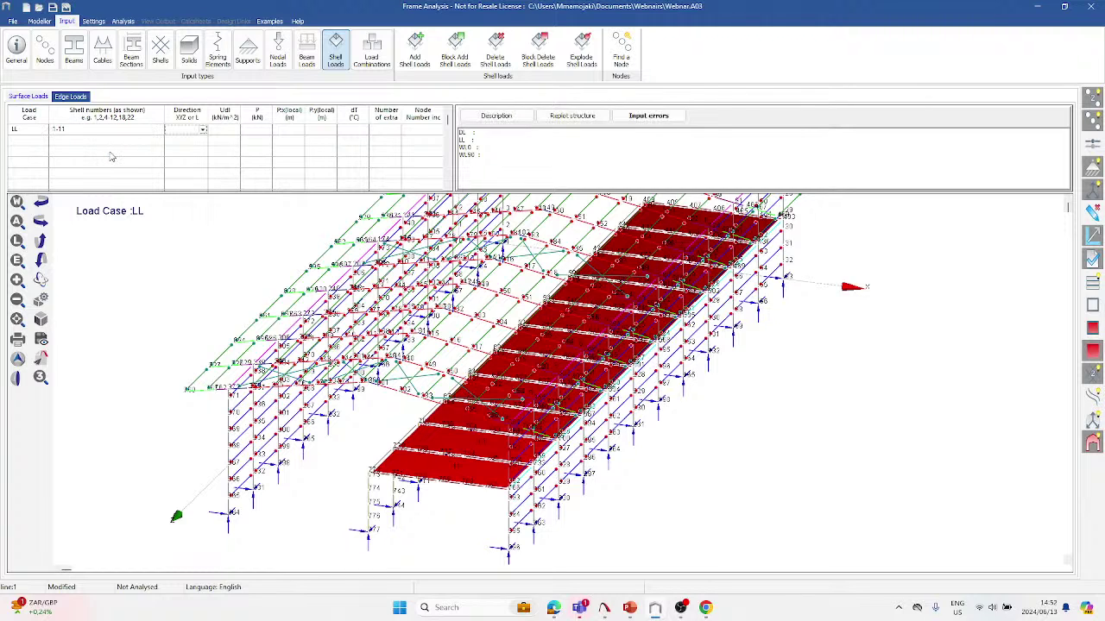
{"action": "type", "text": "Y"}
{"action": "key", "text": "Tab"}
{"action": "type", "text": "-10"}
{"action": "key", "text": "Return"}
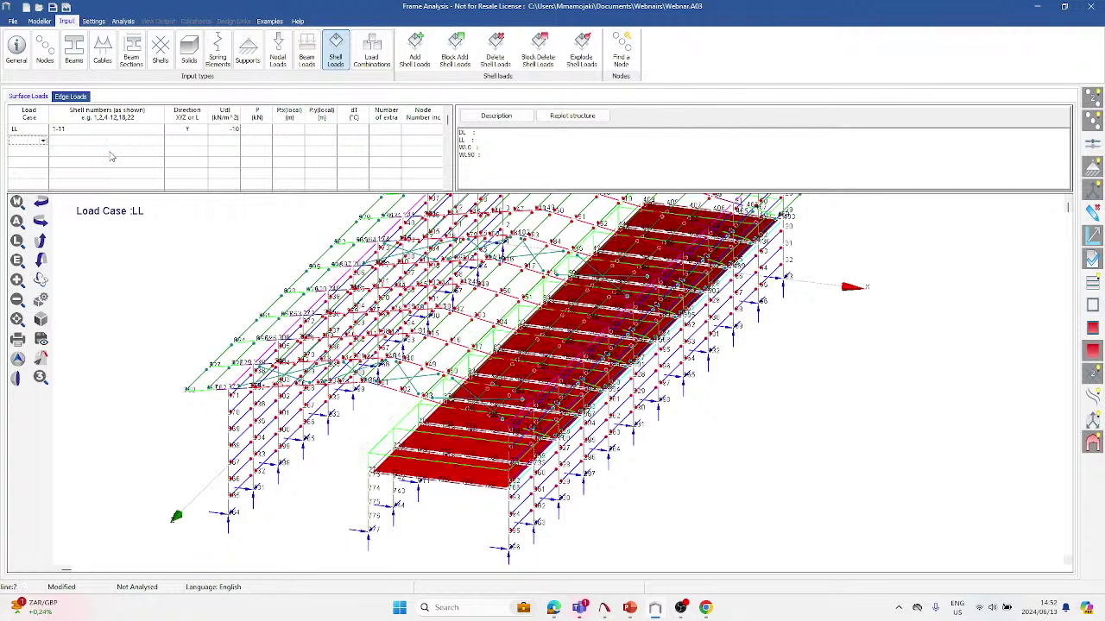
Open the load combinations input and start combination C1 with load case DL.
{"action": "left_click", "coordinate": [373, 53]}
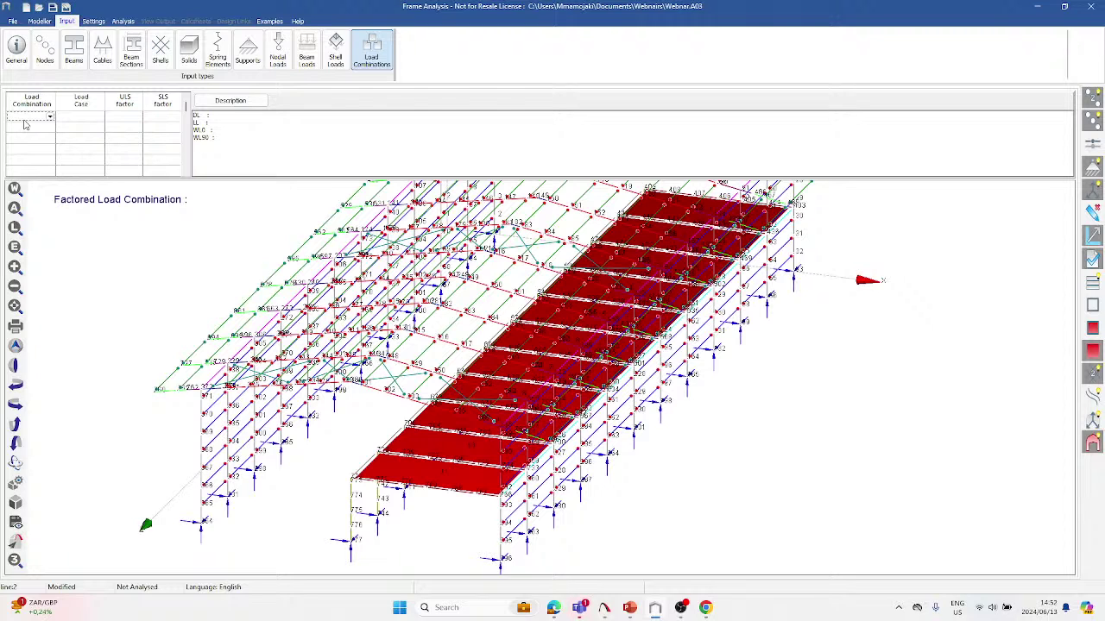
{"action": "type", "text": "C1"}
{"action": "key", "text": "Tab"}
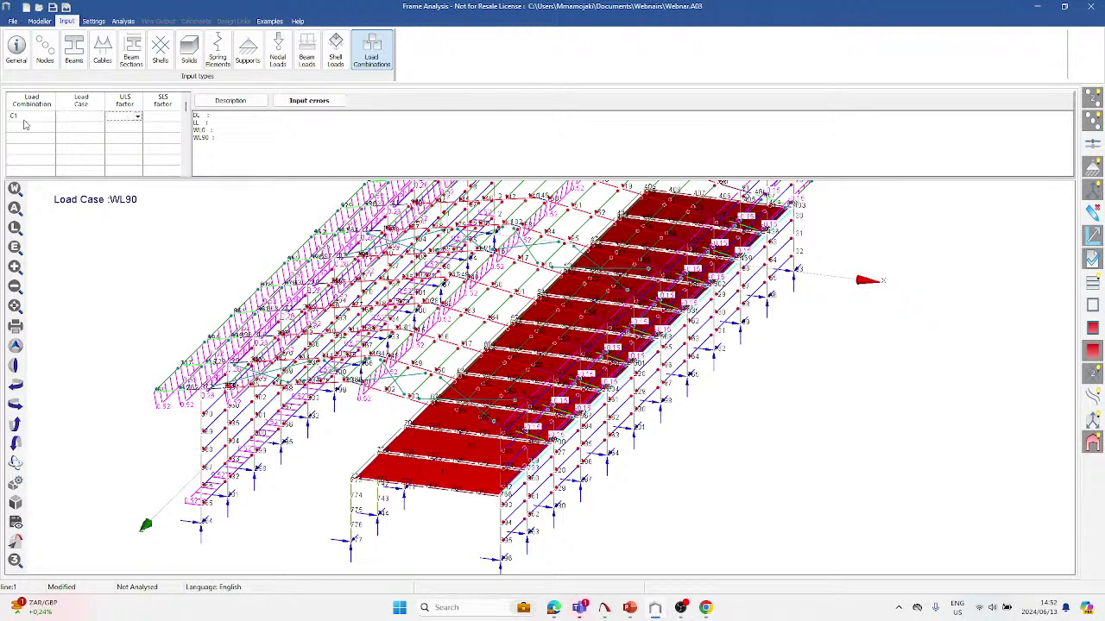
{"action": "type", "text": "1"}
{"action": "key", "text": "BackSpace"}
{"action": "type", "text": "D"}
{"action": "key", "text": "BackSpace"}
{"action": "key", "text": "BackSpace"}
{"action": "left_click", "coordinate": [84, 118]}
{"action": "type", "text": "DL"}
{"action": "key", "text": "Tab"}
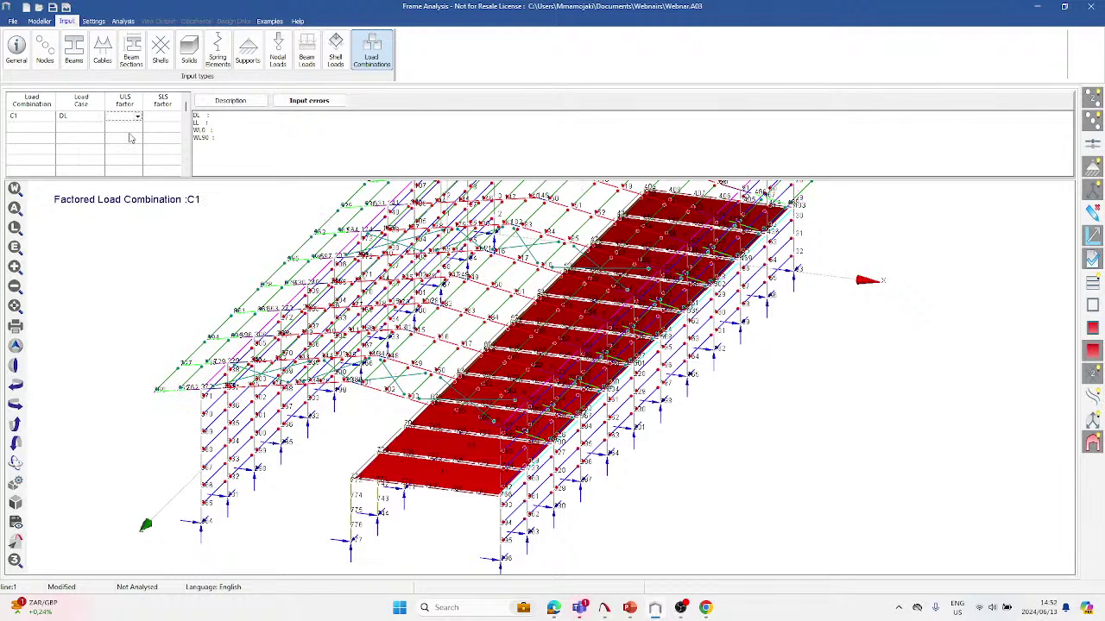
Set the DL factors in combination C1 to 1.5 for ULS and 1.0 for SLS.
{"action": "type", "text": "1.5"}
{"action": "key", "text": "Tab"}
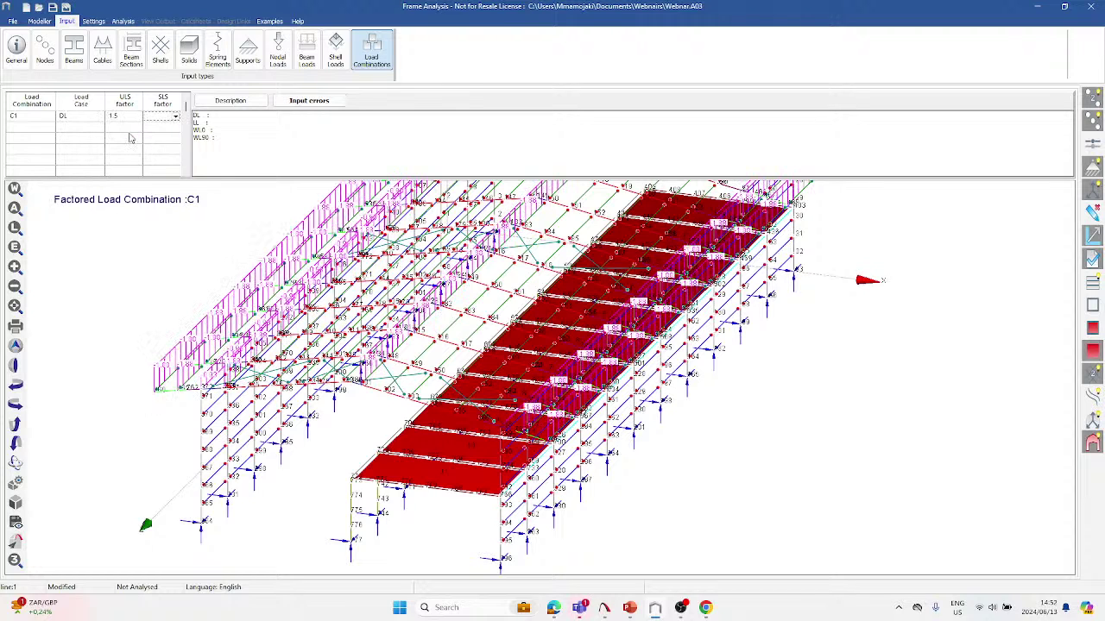
{"action": "type", "text": "1.0"}
{"action": "key", "text": "Tab"}
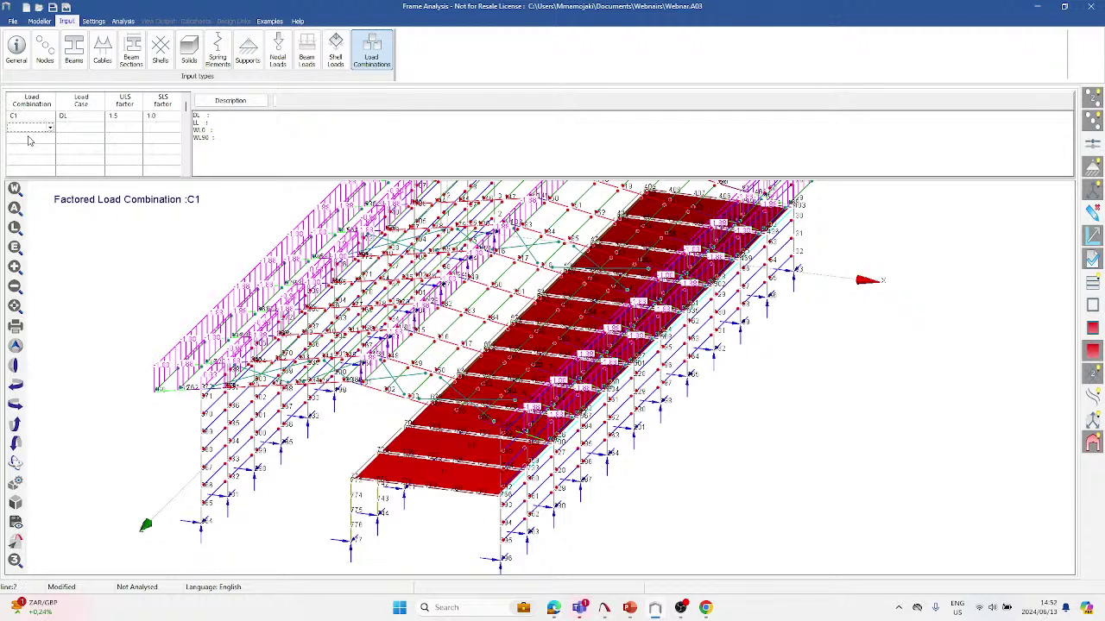
Leave a blank row below C1 and add combination C2 with load cases DL and LL.
{"action": "key", "text": "Down"}
{"action": "type", "text": "C2"}
{"action": "key", "text": "Tab"}
{"action": "type", "text": "DL"}
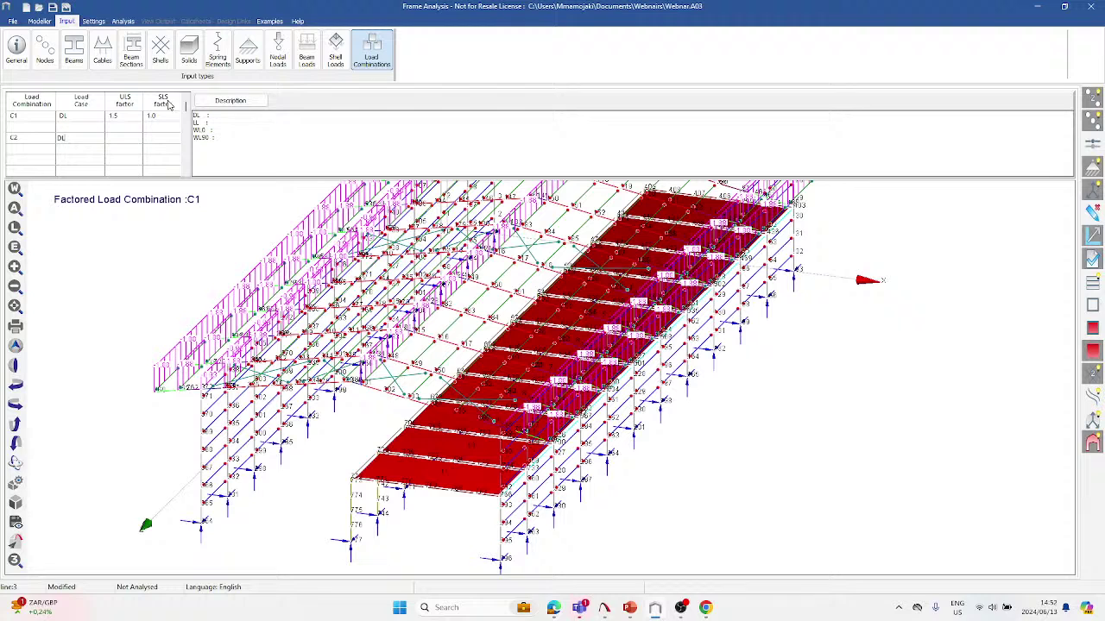
{"action": "key", "text": "Return"}
{"action": "type", "text": "LL"}
{"action": "key", "text": "Return"}
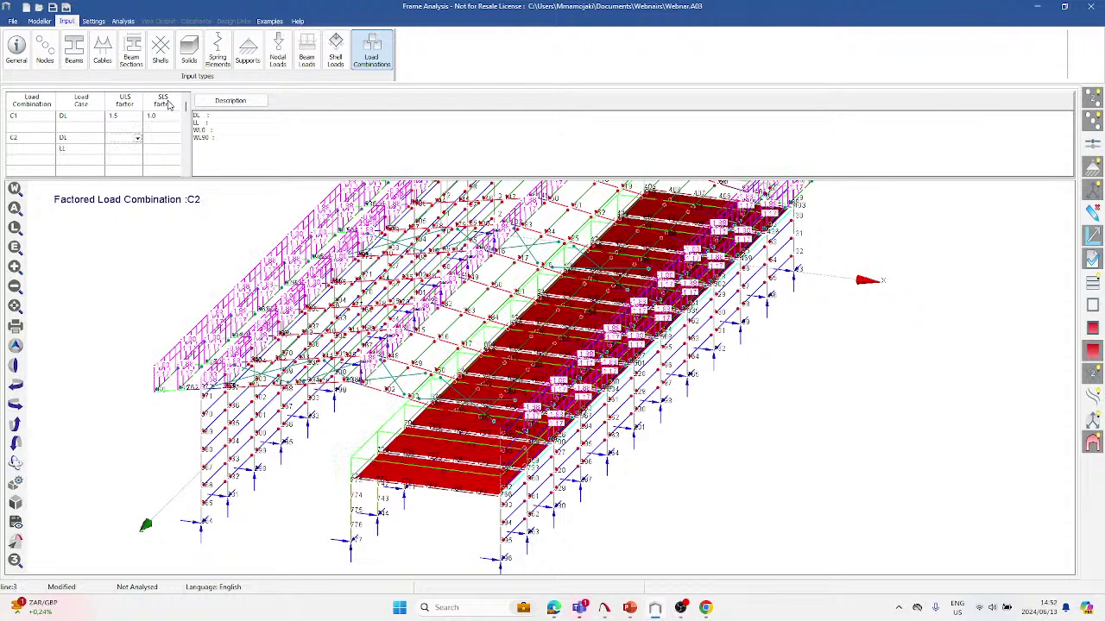
Set the C2 ULS factors to 1.2 for DL and 1.6 for LL, with SLS factors of 1.0 for both.
{"action": "type", "text": "1.2"}
{"action": "key", "text": "Return"}
{"action": "type", "text": "1.6"}
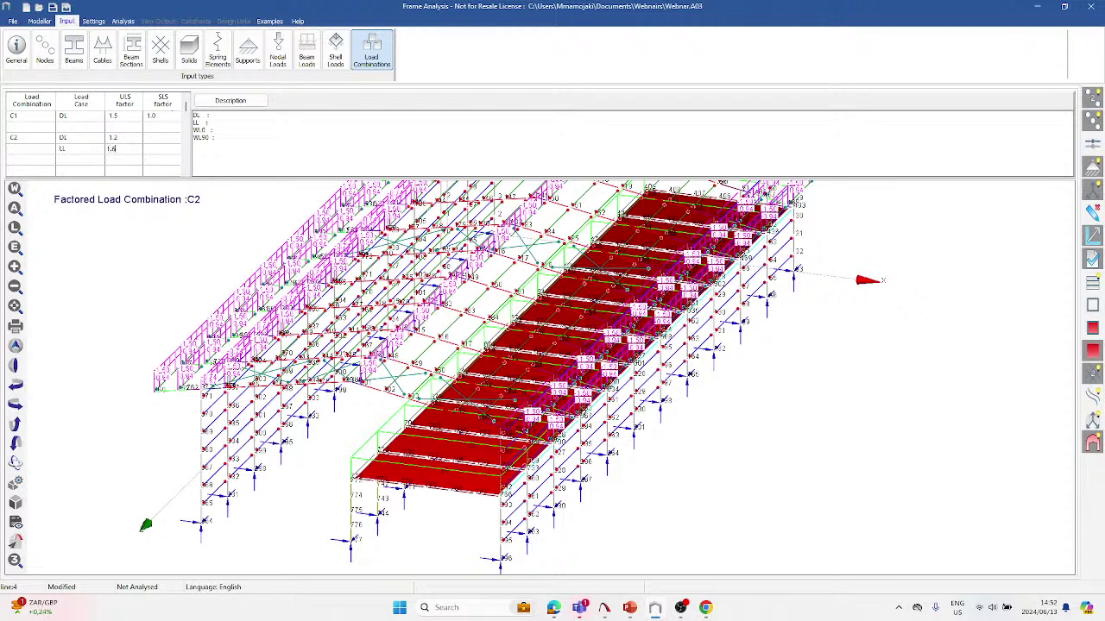
{"action": "key", "text": "Return"}
{"action": "type", "text": "1.0"}
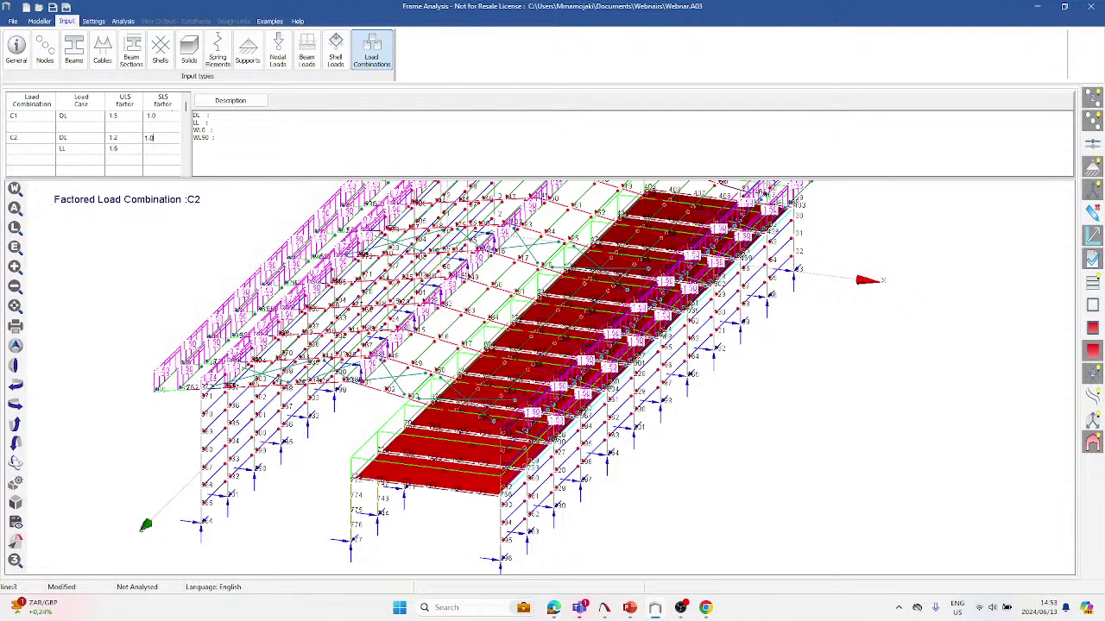
{"action": "key", "text": "Return"}
{"action": "type", "text": "1.0"}
{"action": "key", "text": "Return"}
Leave a blank row below C2 and add combination C3 with load cases DL and WL0.
{"action": "key", "text": "Return"}
{"action": "type", "text": "C3"}
{"action": "key", "text": "Return"}
{"action": "type", "text": "DL"}
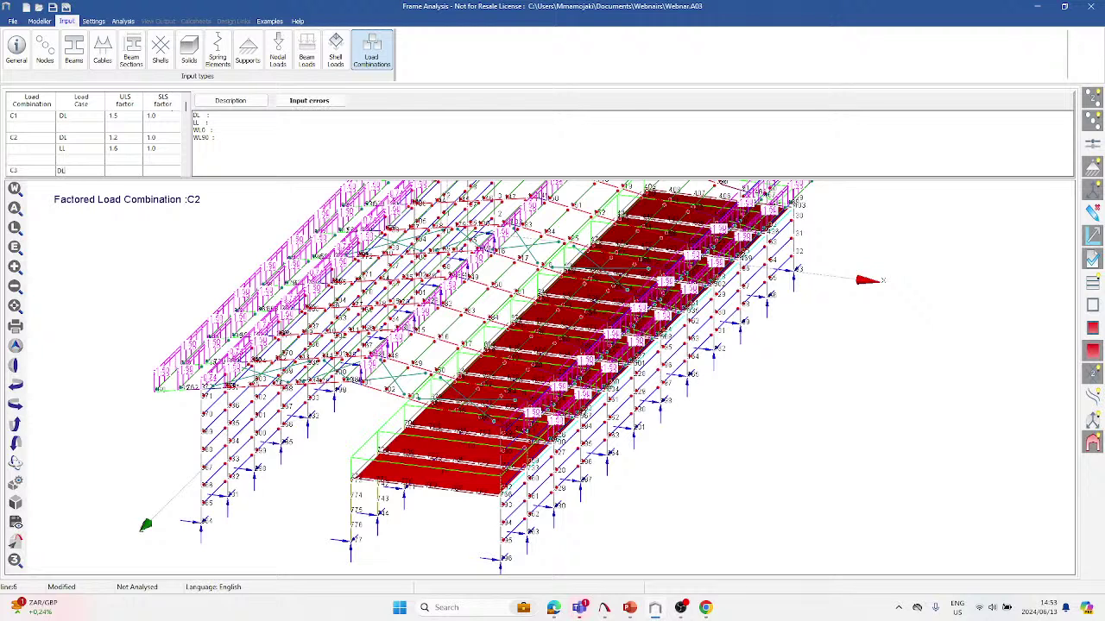
{"action": "key", "text": "Return"}
{"action": "type", "text": "WL"}
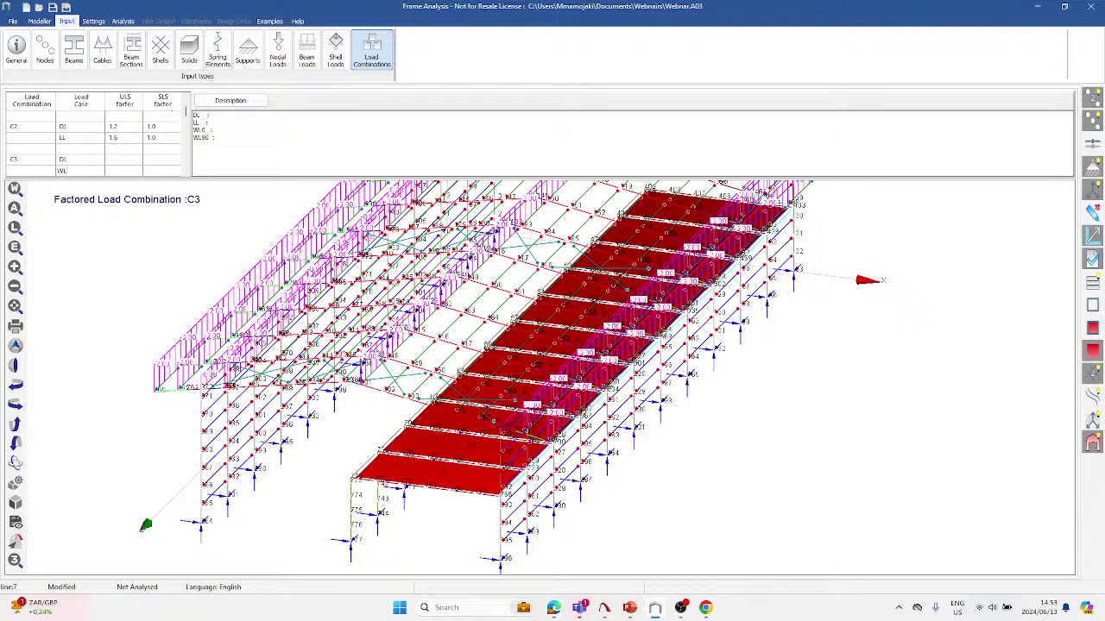
{"action": "type", "text": "0"}
{"action": "key", "text": "Return"}
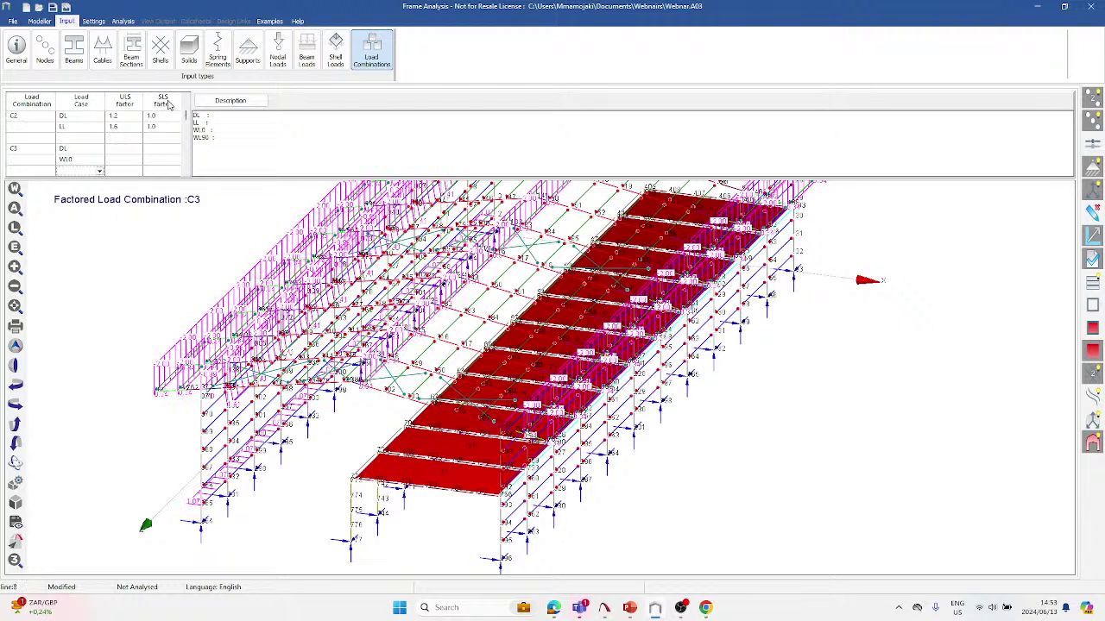
Set the C3 ULS factors to 0.9 for DL and 1.6 for WL0, with SLS factors of 1.0 for both.
{"action": "key", "text": "Tab"}
{"action": "key", "text": "Up"}
{"action": "key", "text": "Up"}
{"action": "type", "text": "0.9"}
{"action": "key", "text": "Return"}
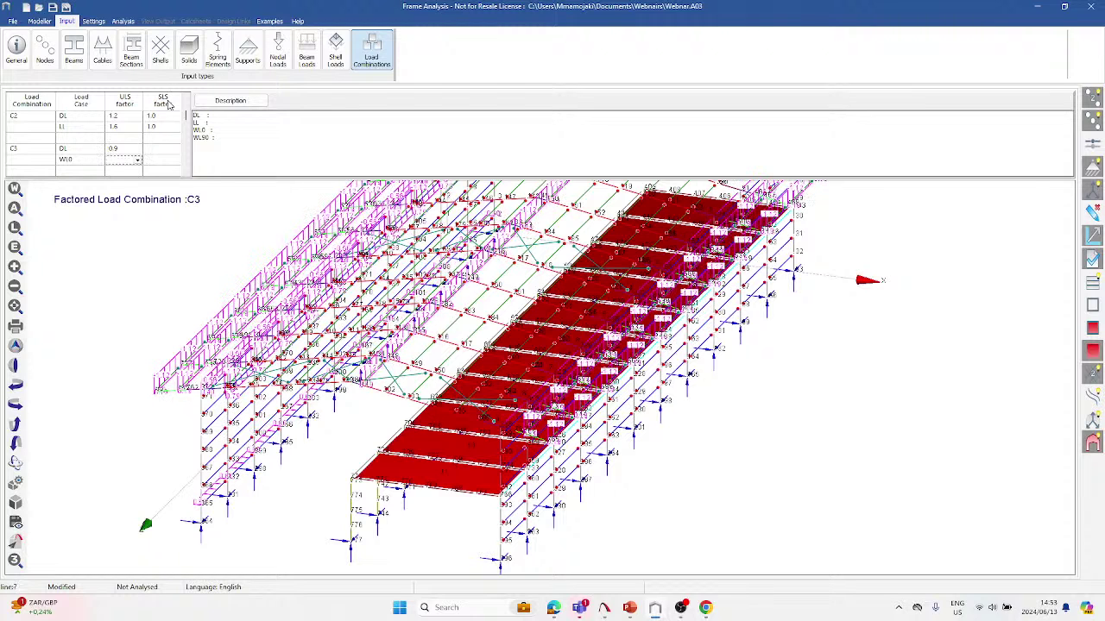
{"action": "type", "text": "1.6"}
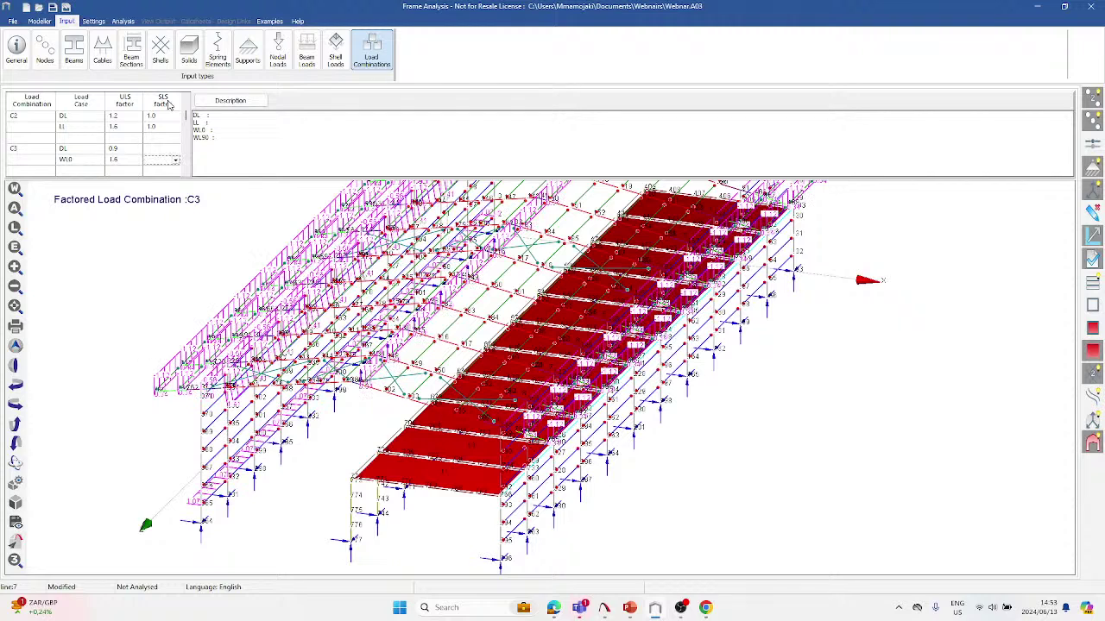
{"action": "key", "text": "Tab"}
{"action": "key", "text": "Up"}
{"action": "type", "text": "1"}
{"action": "key", "text": "Return"}
{"action": "type", "text": "1"}
{"action": "key", "text": "Return"}
Add combination C4 below C3 with load cases DL and WL90.
{"action": "key", "text": "Left"}
{"action": "type", "text": "C4"}
{"action": "key", "text": "Return"}
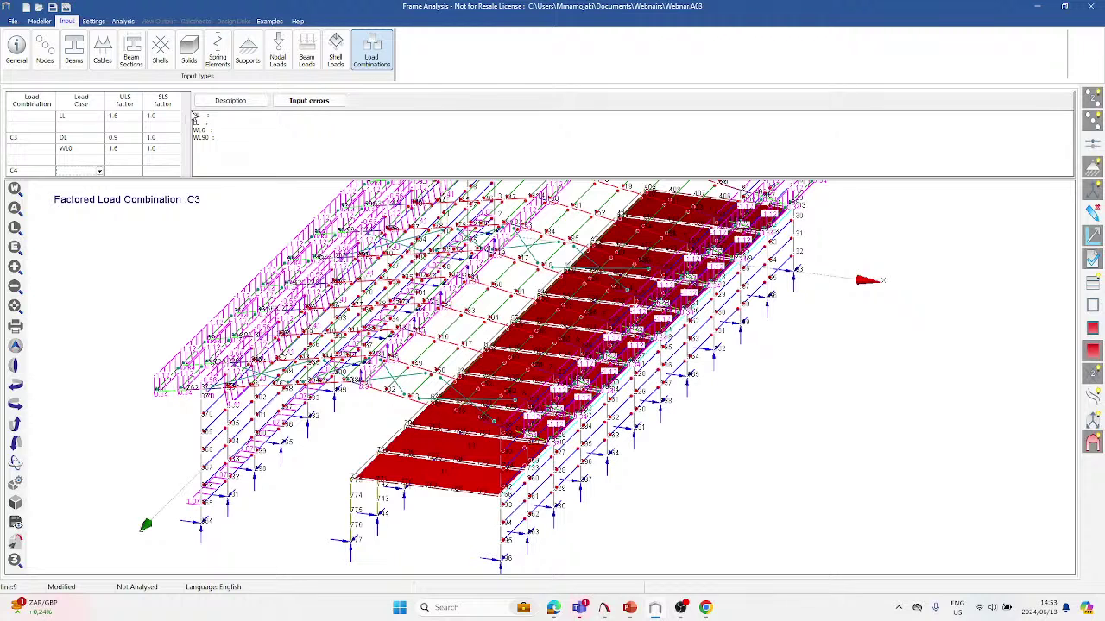
{"action": "type", "text": "DL"}
{"action": "key", "text": "Return"}
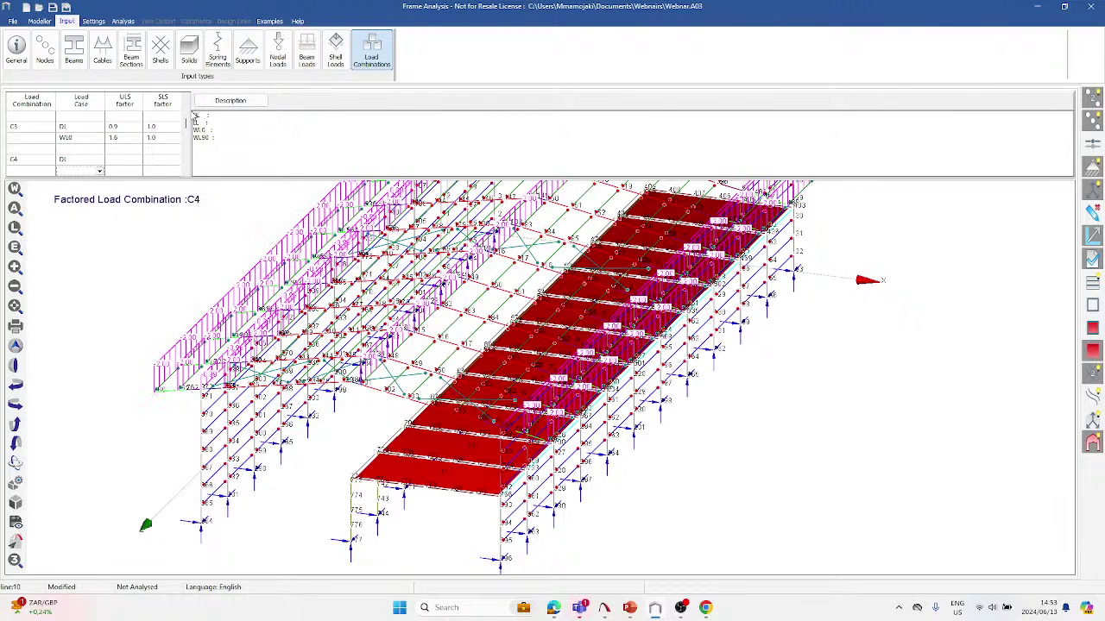
{"action": "type", "text": "WL90"}
{"action": "key", "text": "Tab"}
{"action": "type", "text": "0"}
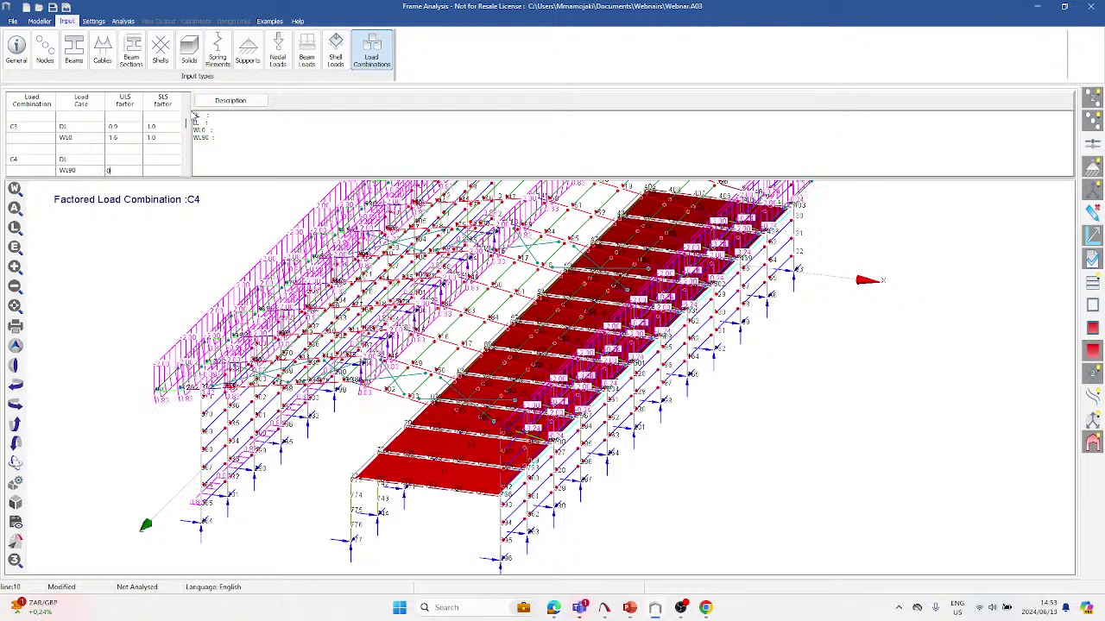
{"action": "type", "text": ".9"}
{"action": "key", "text": "Return"}
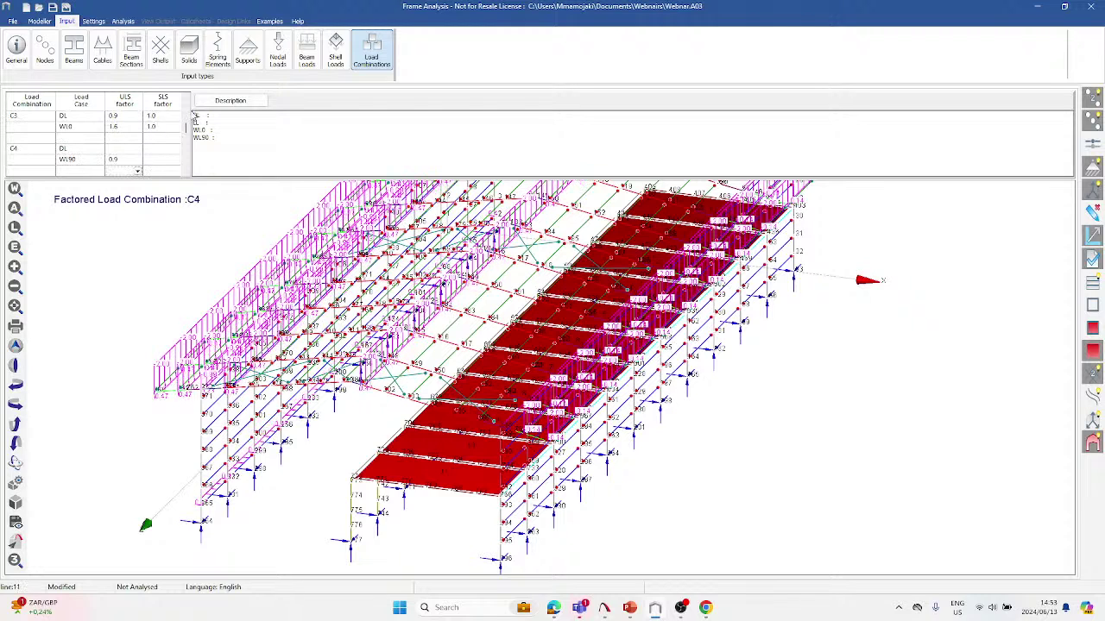
Set the ULS factors in combination C4 to 0.9 for DL and 1.6 for WL90.
{"action": "key", "text": "Up"}
{"action": "key", "text": "Up"}
{"action": "type", "text": "0"}
{"action": "key", "text": "Return"}
{"action": "type", "text": "1.6"}
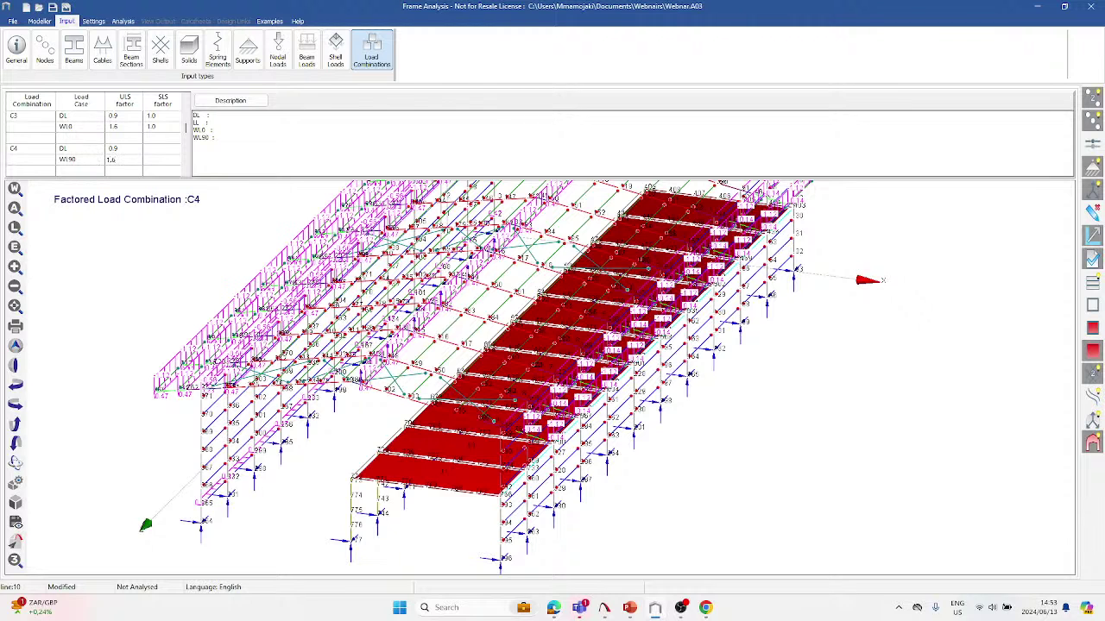
{"action": "key", "text": "Return"}
Set the SLS factors of both DL and WL90 in combination C4 to 1.0.
{"action": "key", "text": "Up"}
{"action": "key", "text": "Up"}
{"action": "key", "text": "Right"}
{"action": "type", "text": "1"}
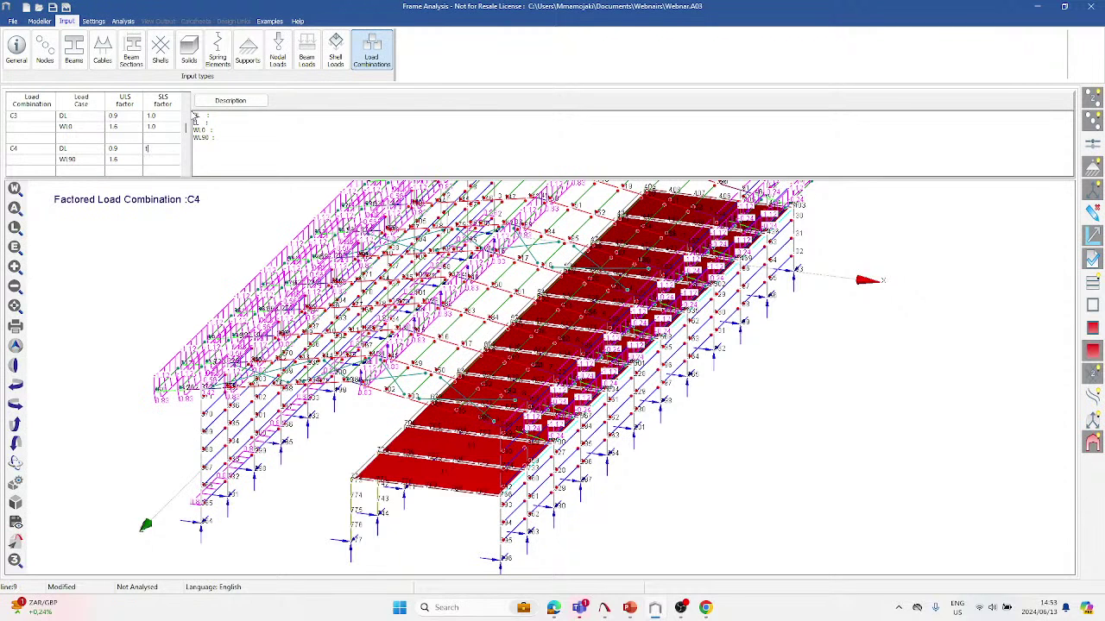
{"action": "key", "text": "Return"}
{"action": "type", "text": "1"}
{"action": "key", "text": "Return"}
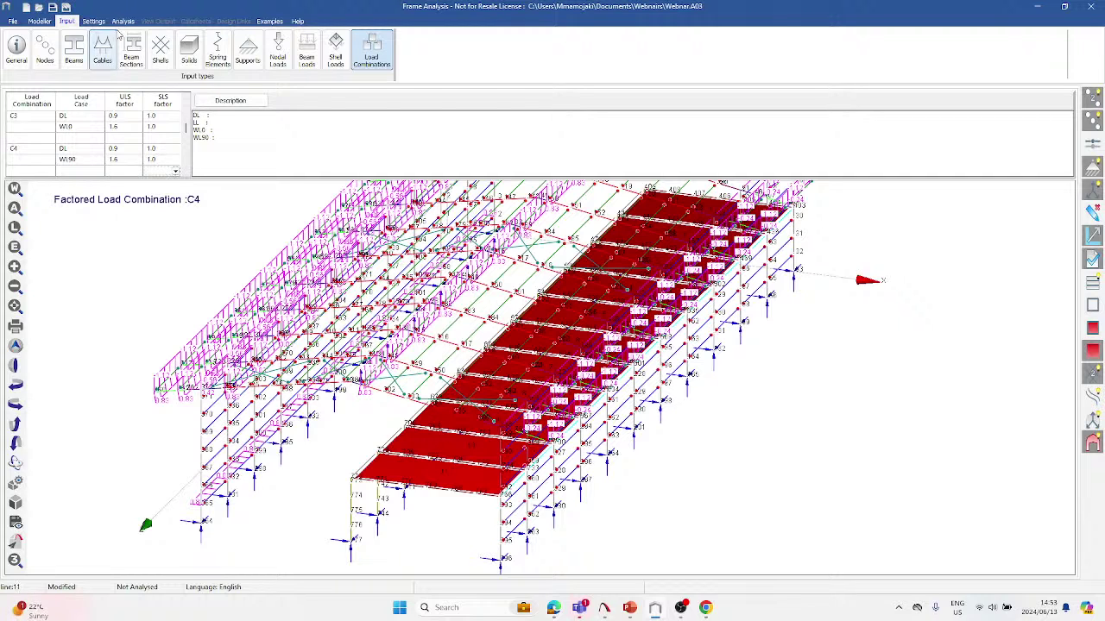
Save the model and add the structure's own weight to load case DL in the general input.
{"action": "left_click", "coordinate": [13, 20]}
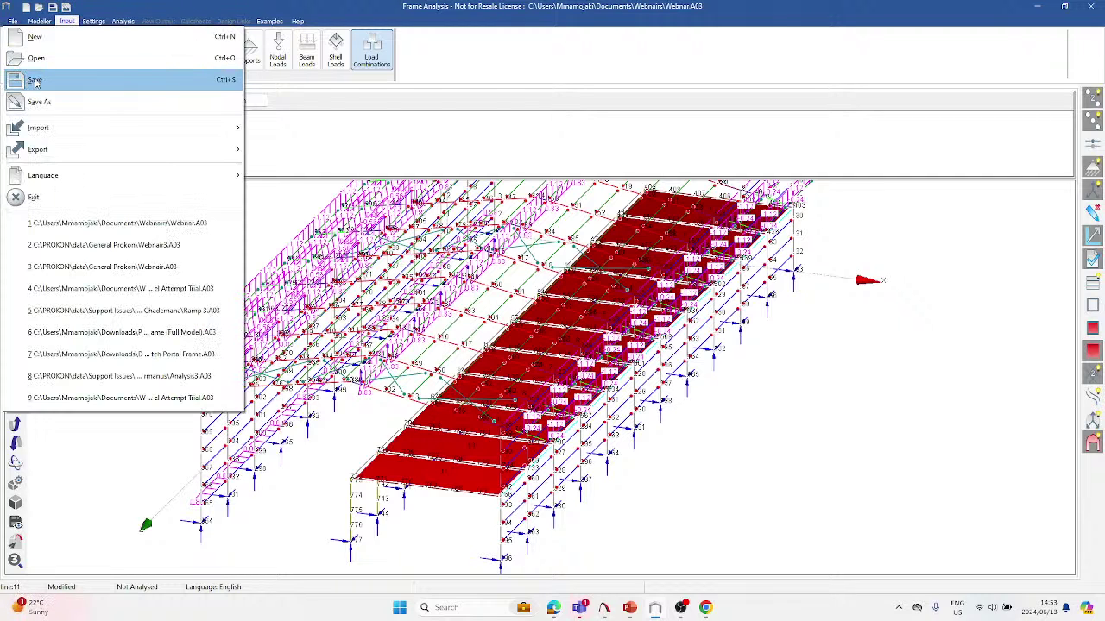
{"action": "left_click", "coordinate": [34, 80]}
{"action": "left_click", "coordinate": [97, 23]}
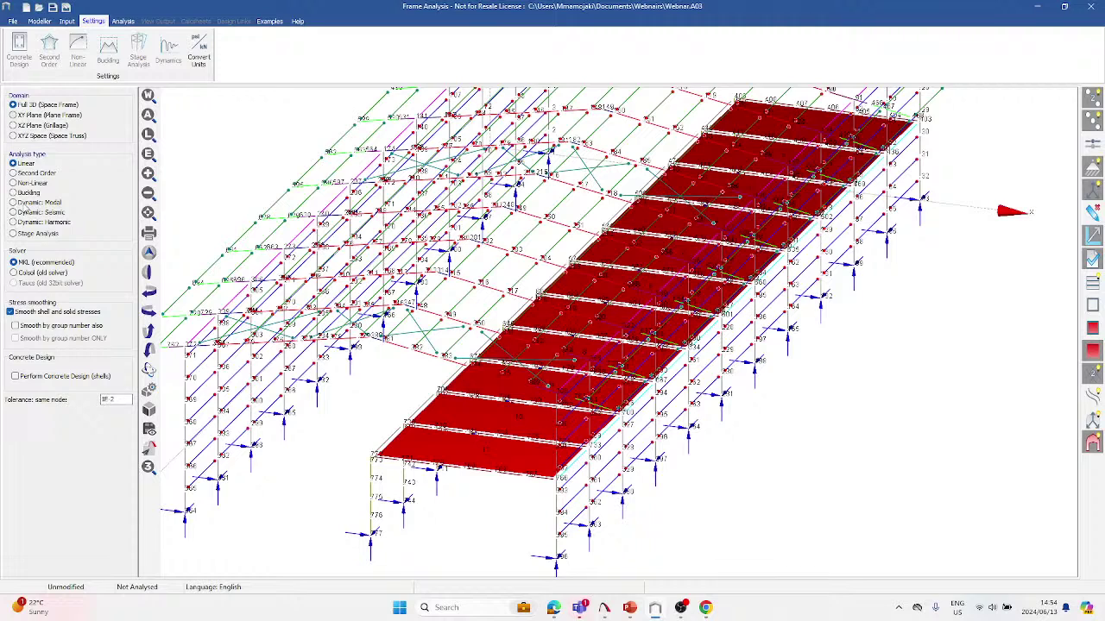
{"action": "left_click", "coordinate": [66, 22]}
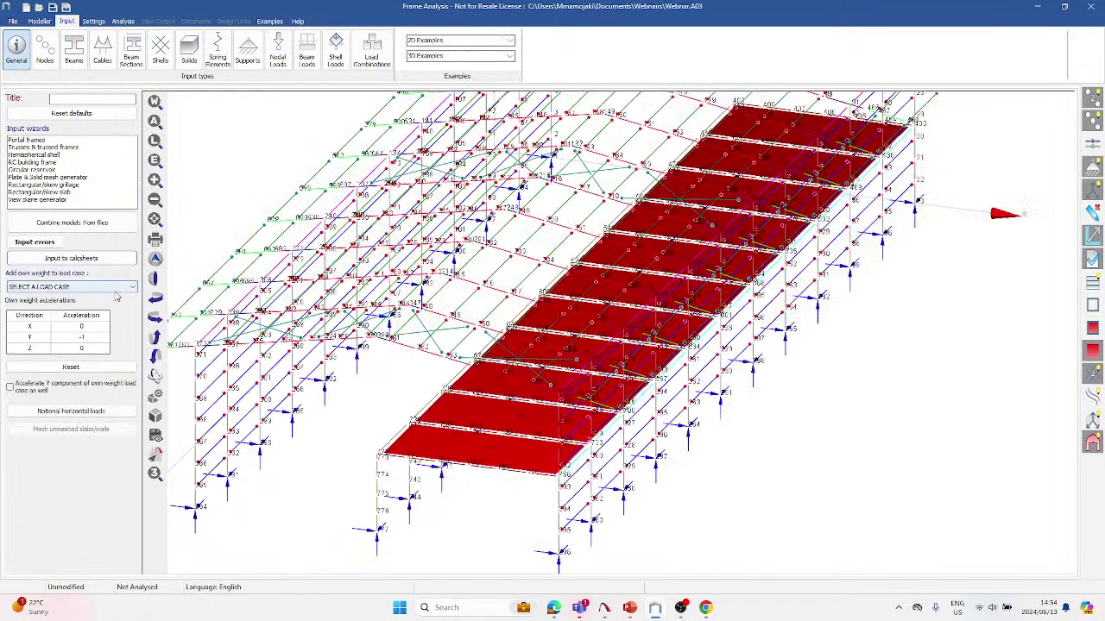
{"action": "left_click", "coordinate": [110, 287]}
{"action": "left_click", "coordinate": [86, 320]}
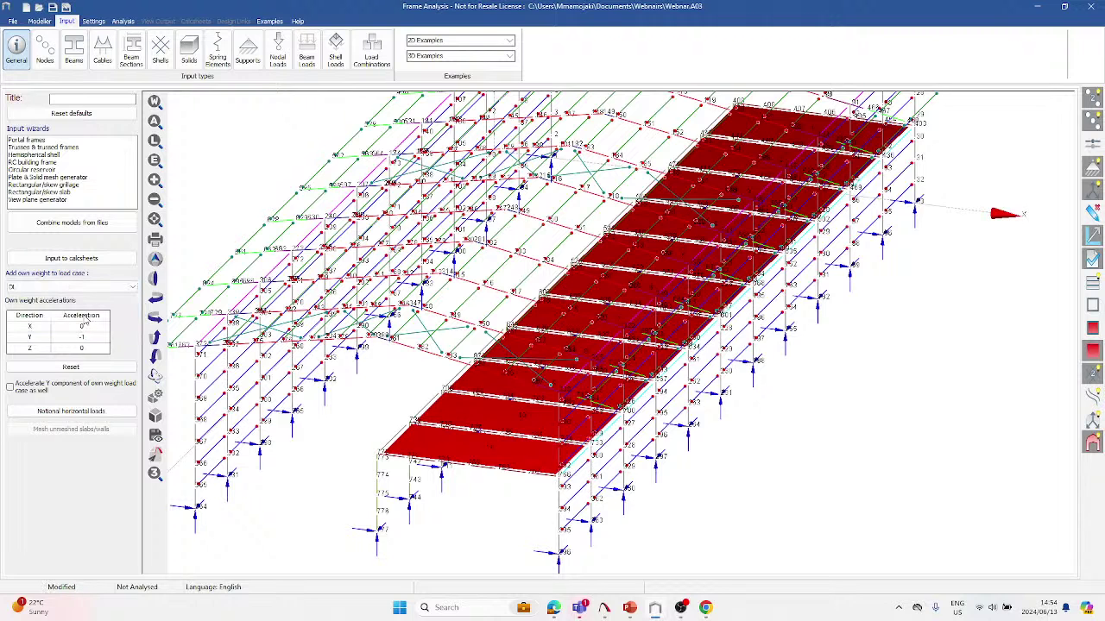
Check the analysis settings, run the linear analysis and inspect the deflected building frame.
{"action": "left_click", "coordinate": [95, 23]}
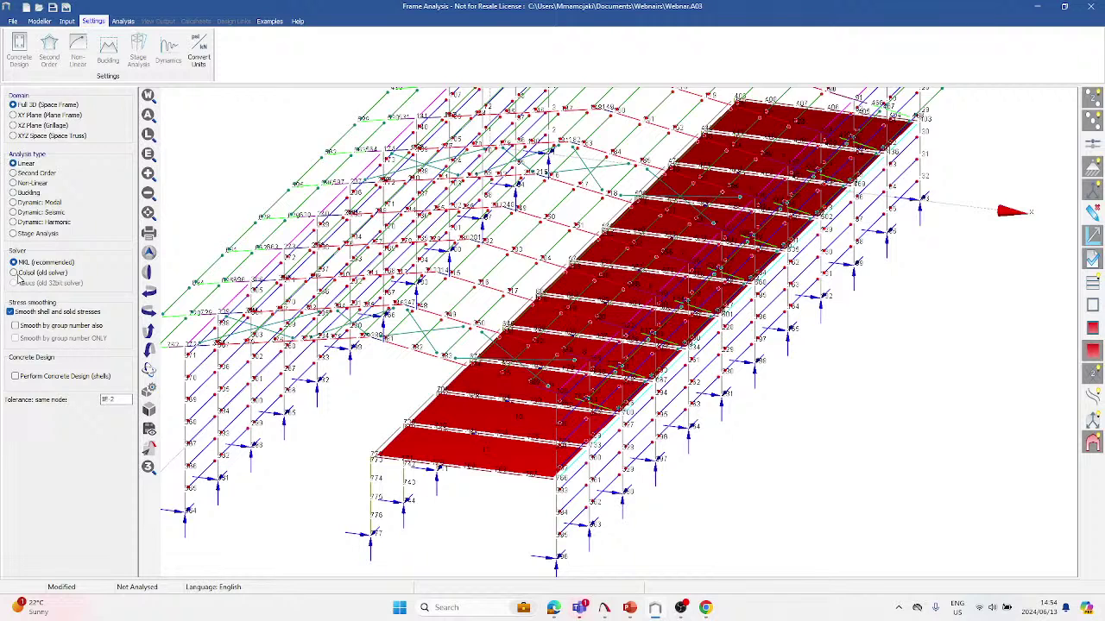
{"action": "left_click", "coordinate": [123, 21]}
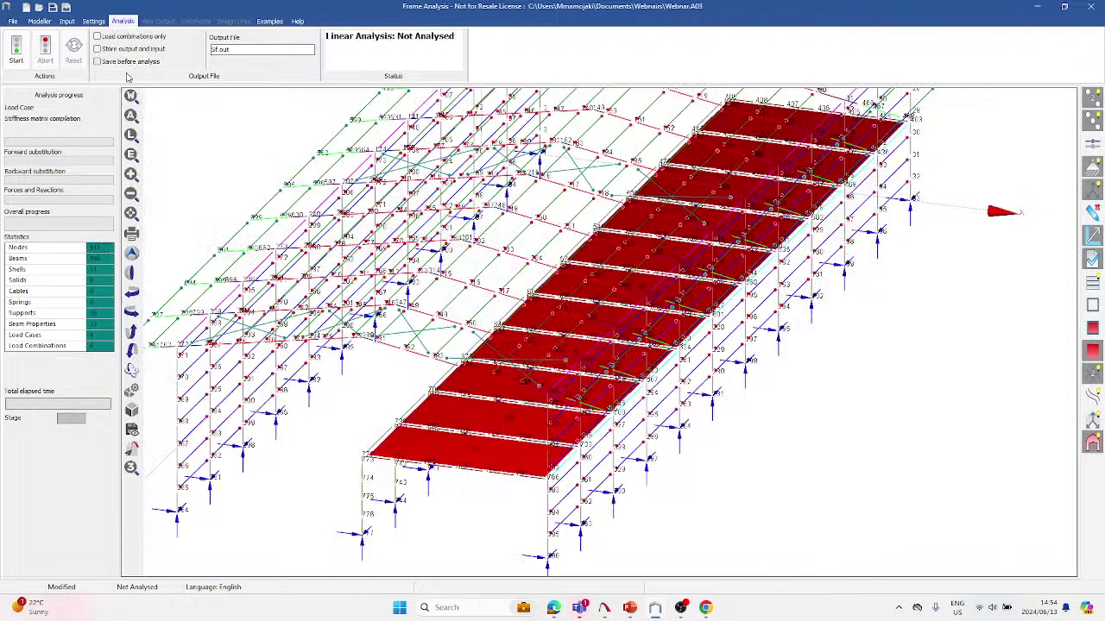
{"action": "left_click", "coordinate": [16, 47]}
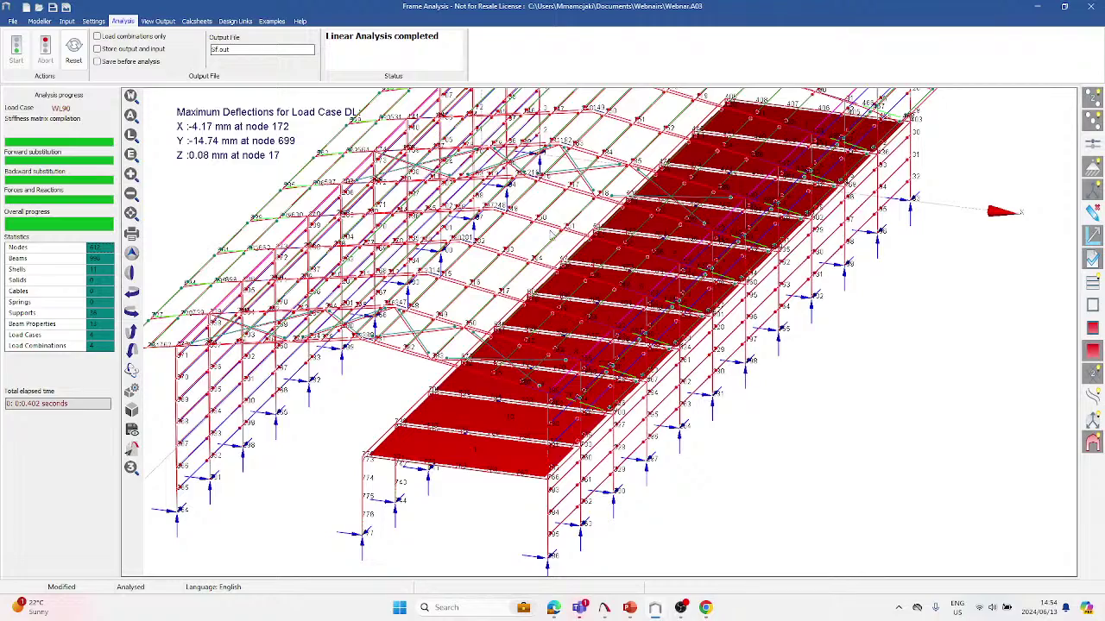
{"action": "scroll", "coordinate": [593, 287], "scroll_direction": "down", "scroll_amount": 3}
{"action": "scroll", "coordinate": [607, 300], "scroll_direction": "up", "scroll_amount": 1}
{"action": "scroll", "coordinate": [701, 291], "scroll_direction": "up", "scroll_amount": 2}
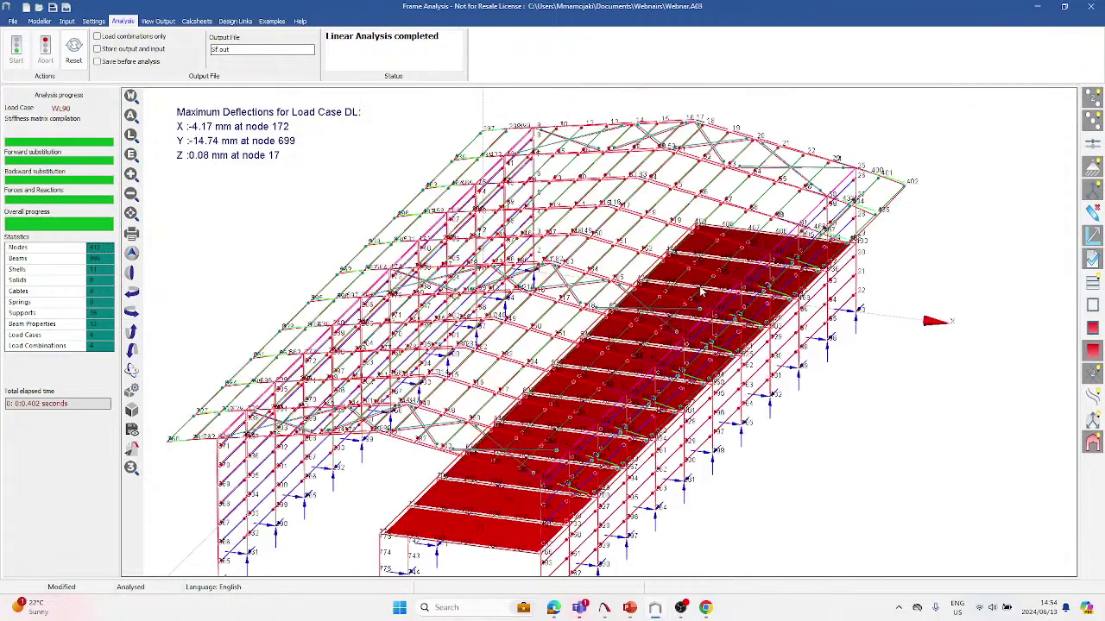
{"action": "scroll", "coordinate": [588, 268], "scroll_direction": "down", "scroll_amount": 1}
{"action": "scroll", "coordinate": [580, 302], "scroll_direction": "up", "scroll_amount": 1}
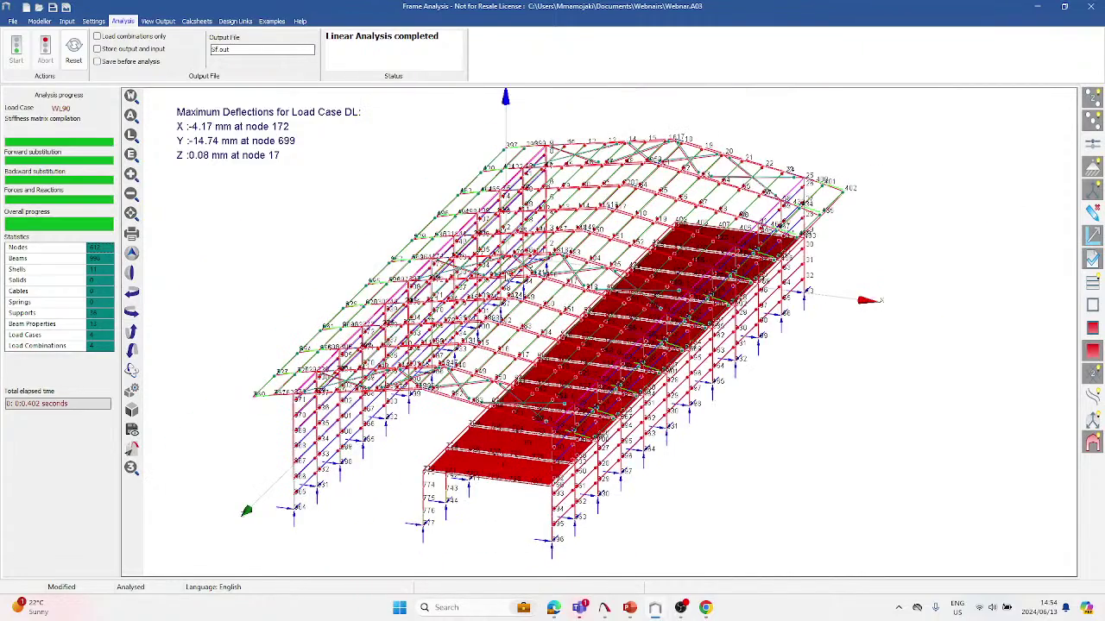
{"action": "scroll", "coordinate": [508, 278], "scroll_direction": "up", "scroll_amount": 1}
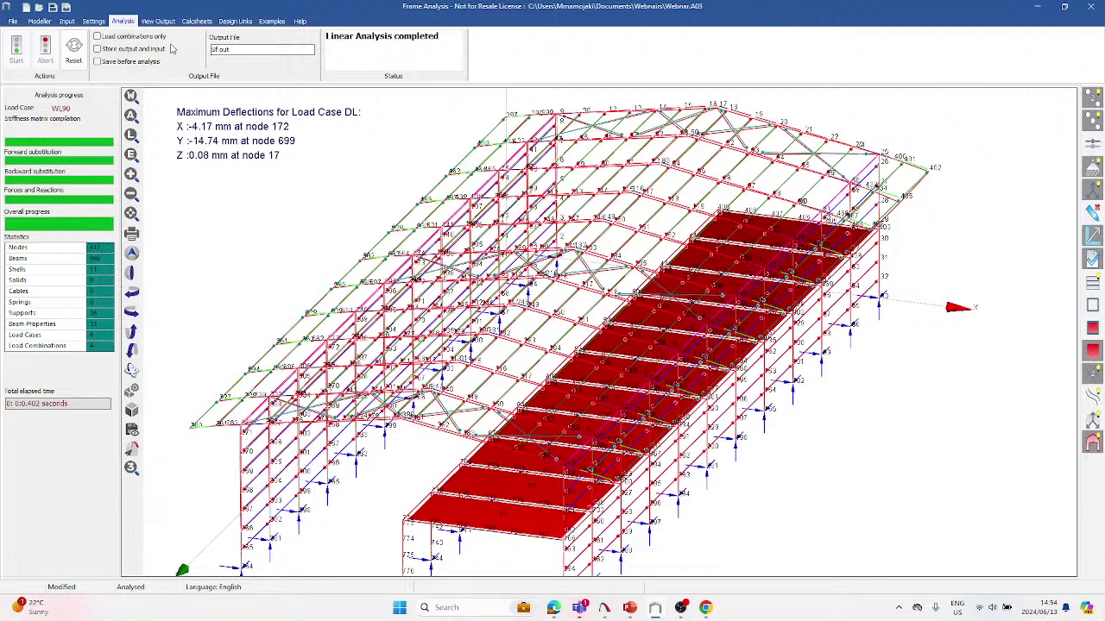
Display the deflections for load case DL at a magnification factor of 100 and examine the deflected frame.
{"action": "left_click", "coordinate": [158, 21]}
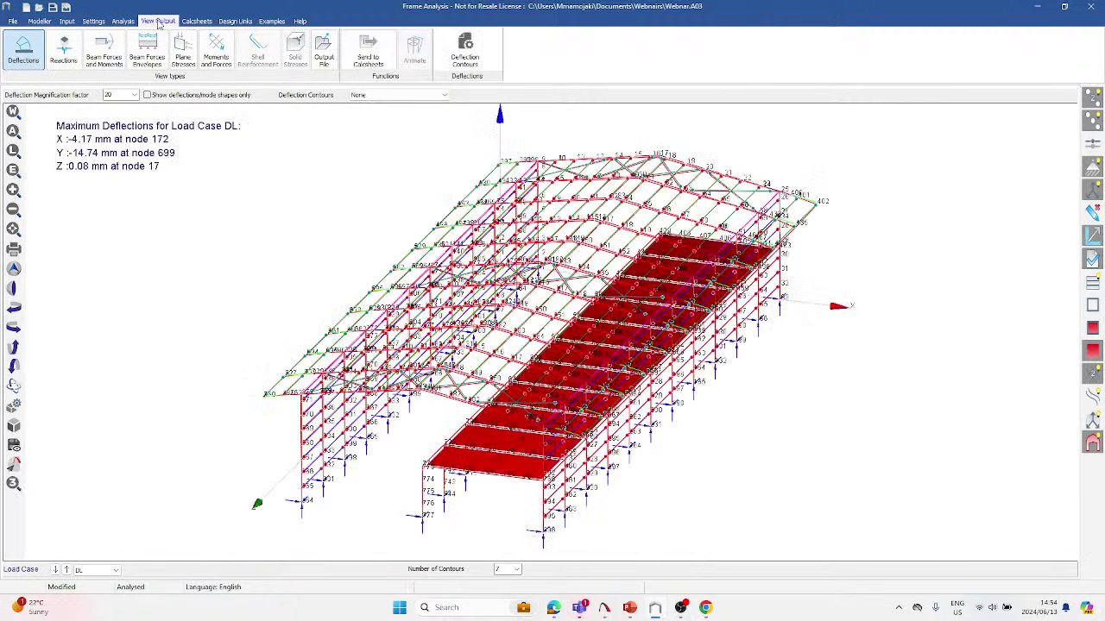
{"action": "scroll", "coordinate": [436, 246], "scroll_direction": "up", "scroll_amount": 2}
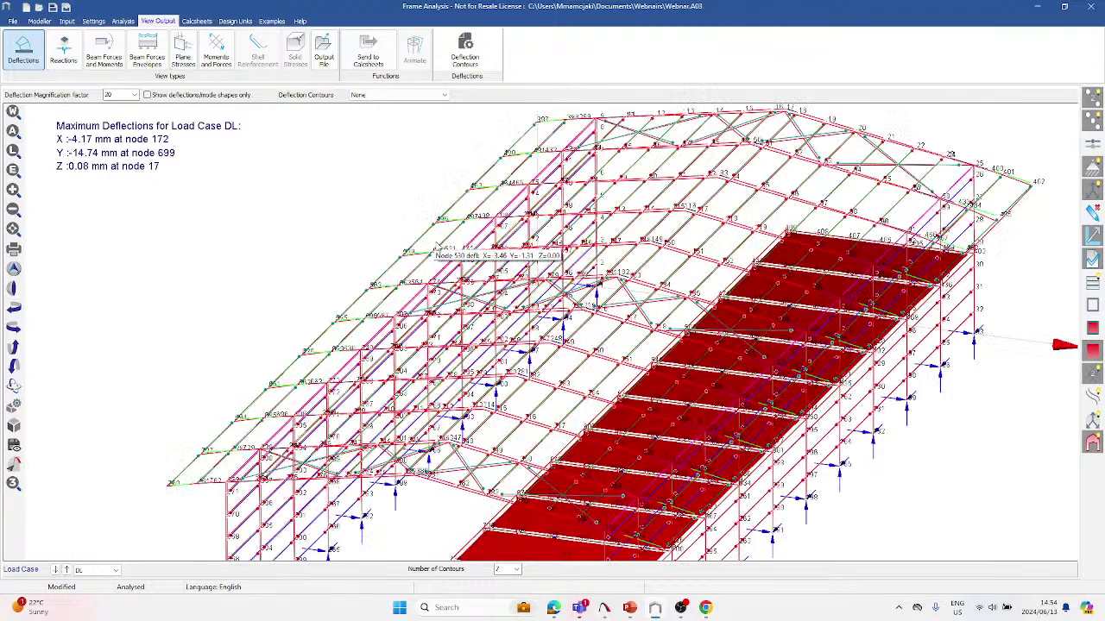
{"action": "scroll", "coordinate": [436, 246], "scroll_direction": "down", "scroll_amount": 1}
{"action": "left_click", "coordinate": [134, 95]}
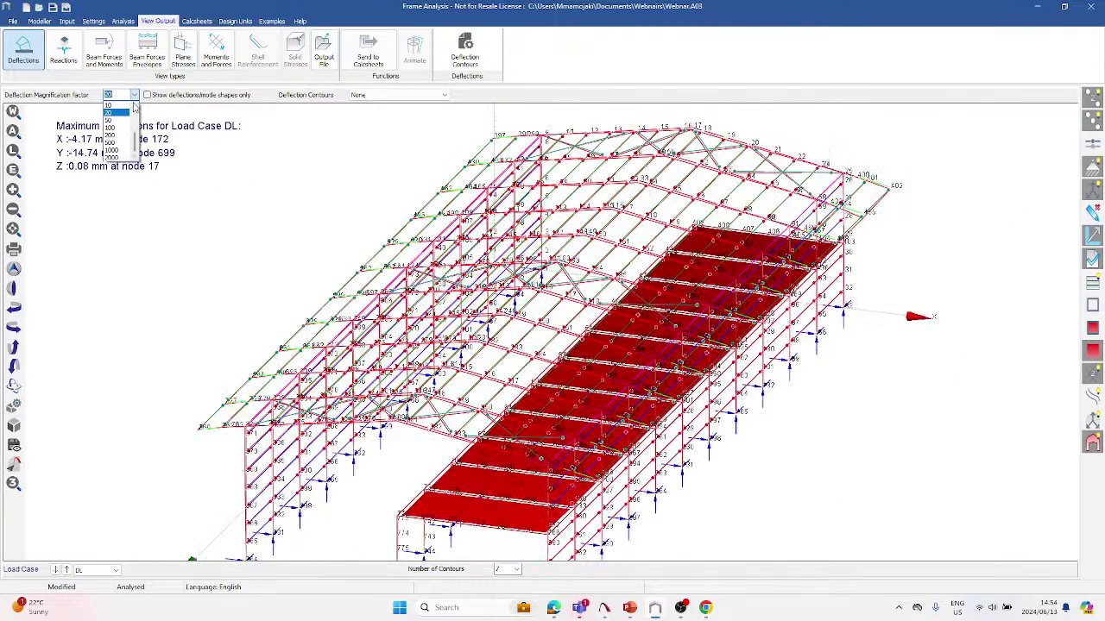
{"action": "left_click", "coordinate": [117, 127]}
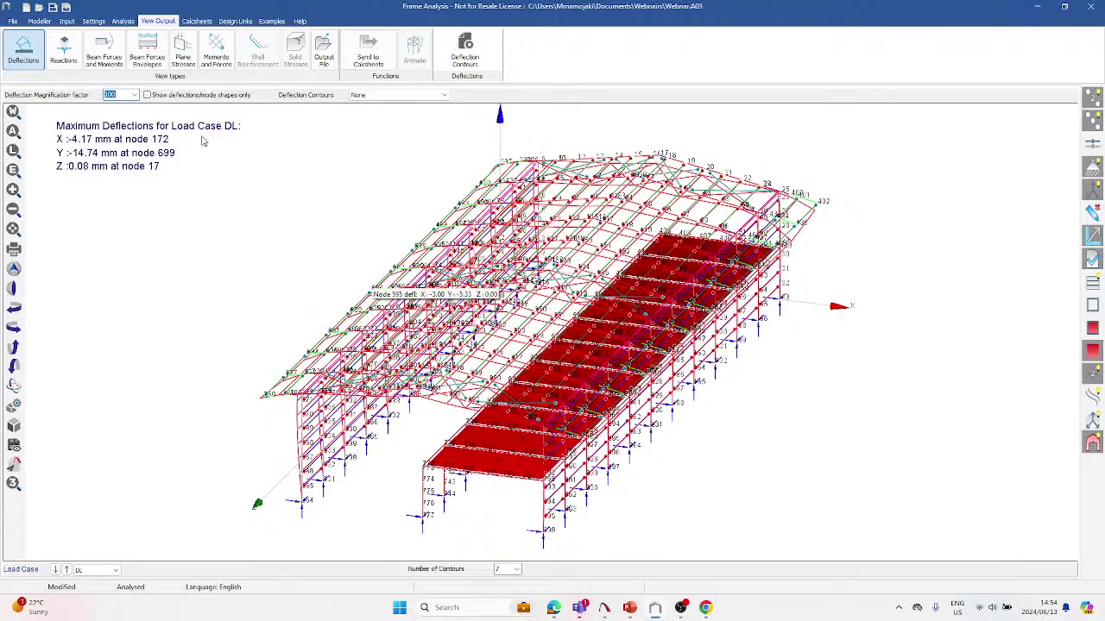
{"action": "scroll", "coordinate": [587, 276], "scroll_direction": "up", "scroll_amount": 1}
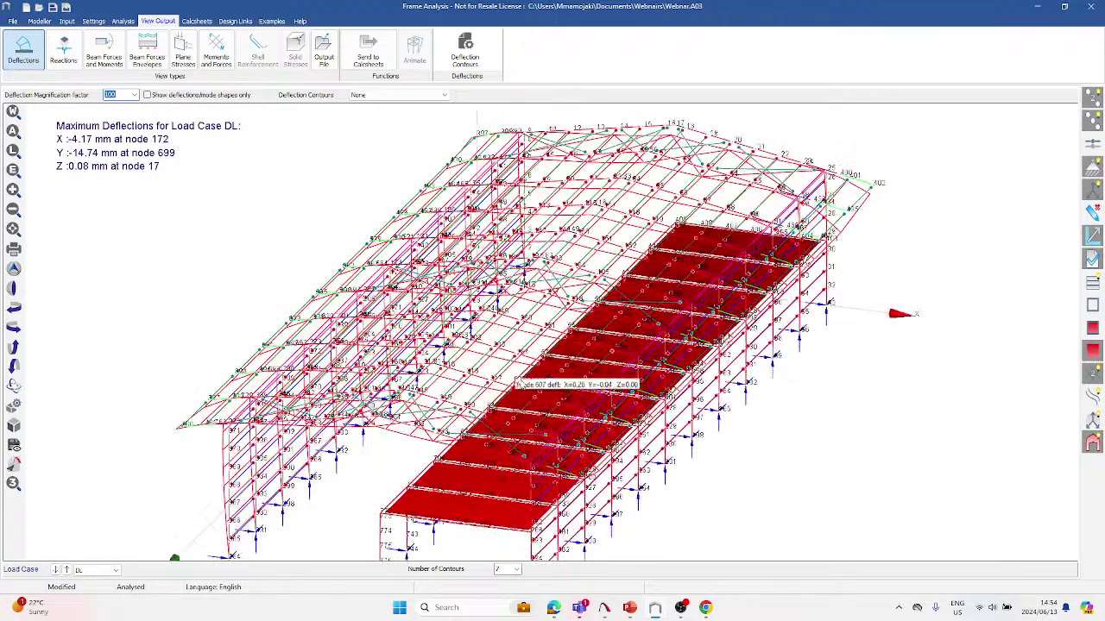
{"action": "scroll", "coordinate": [618, 306], "scroll_direction": "up", "scroll_amount": 1}
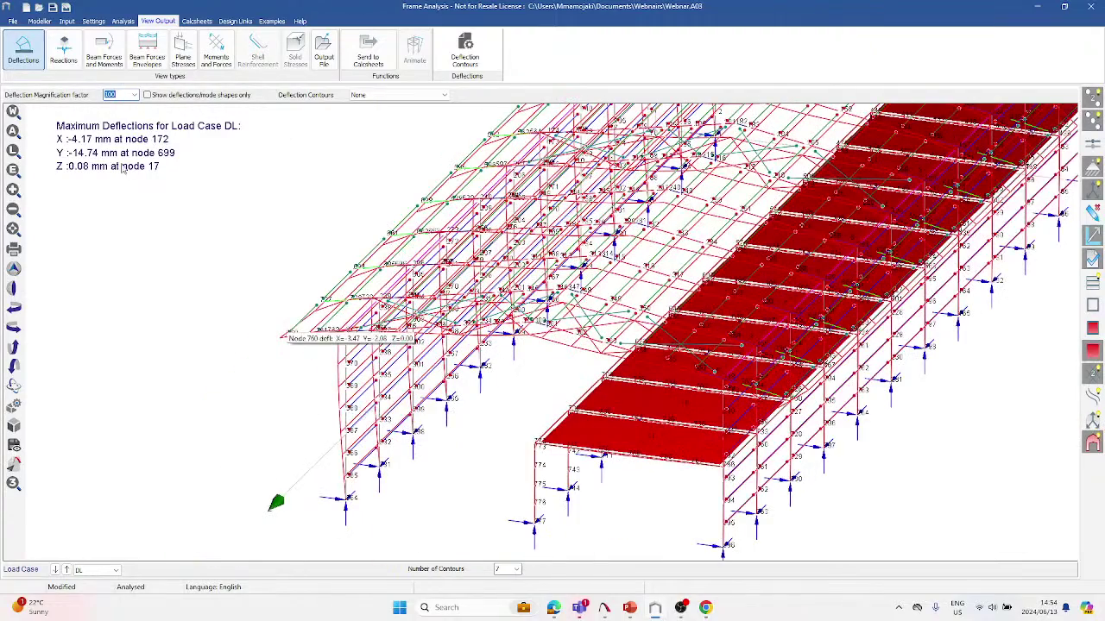
{"action": "scroll", "coordinate": [308, 414], "scroll_direction": "up", "scroll_amount": 1}
{"action": "scroll", "coordinate": [248, 419], "scroll_direction": "down", "scroll_amount": 2}
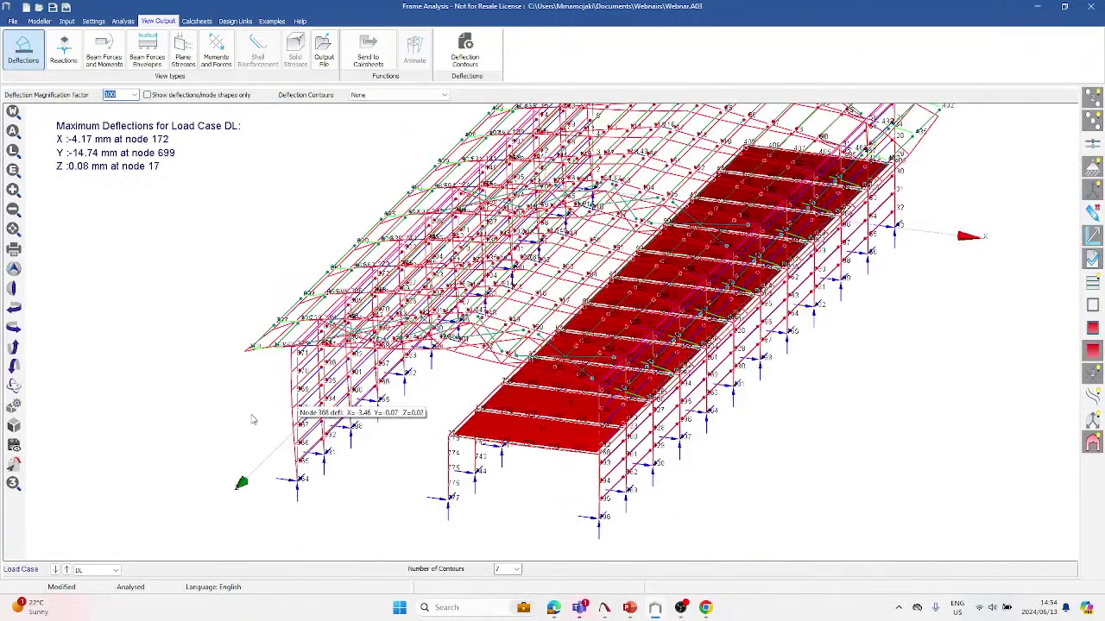
{"action": "scroll", "coordinate": [253, 419], "scroll_direction": "down", "scroll_amount": 1}
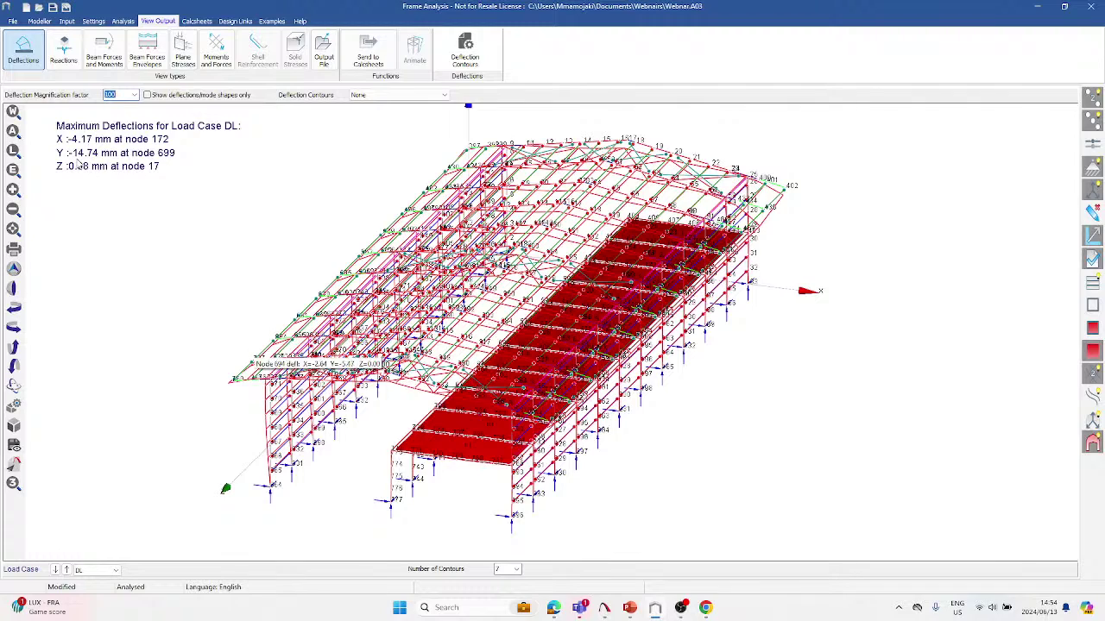
Display the support reactions for load case DL and examine them at the column bases.
{"action": "left_click", "coordinate": [63, 50]}
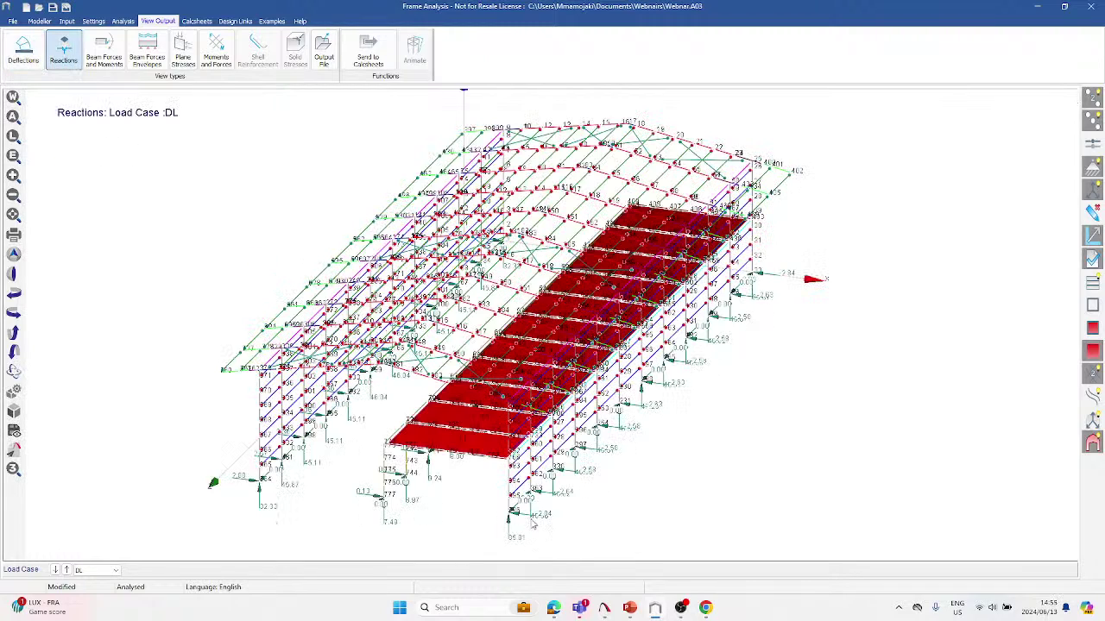
{"action": "scroll", "coordinate": [422, 484], "scroll_direction": "up", "scroll_amount": 2}
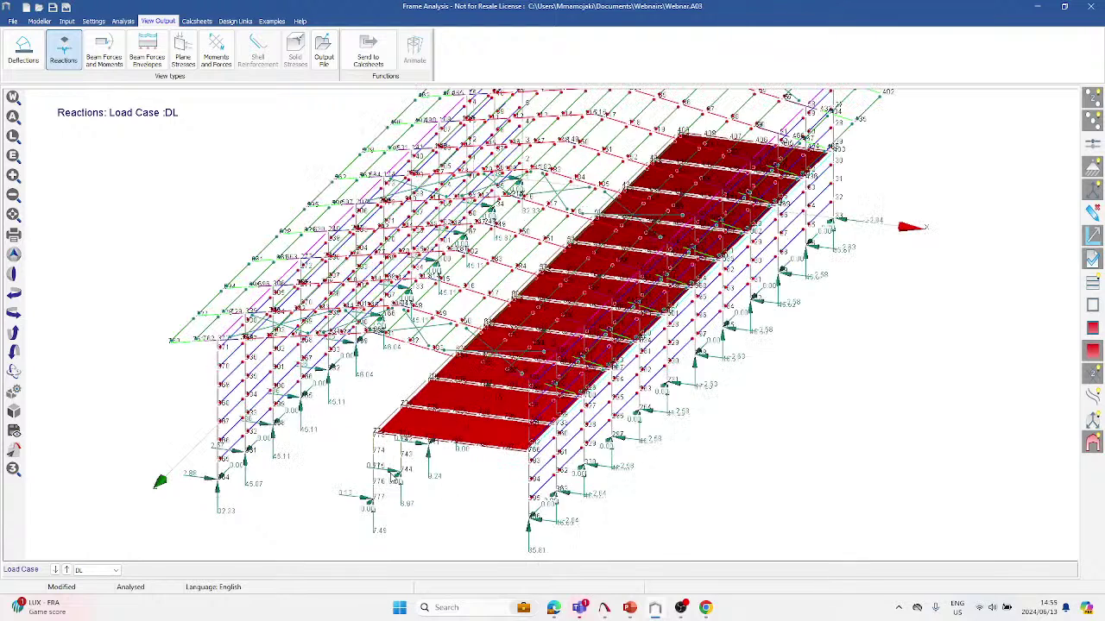
{"action": "scroll", "coordinate": [266, 484], "scroll_direction": "down", "scroll_amount": 1}
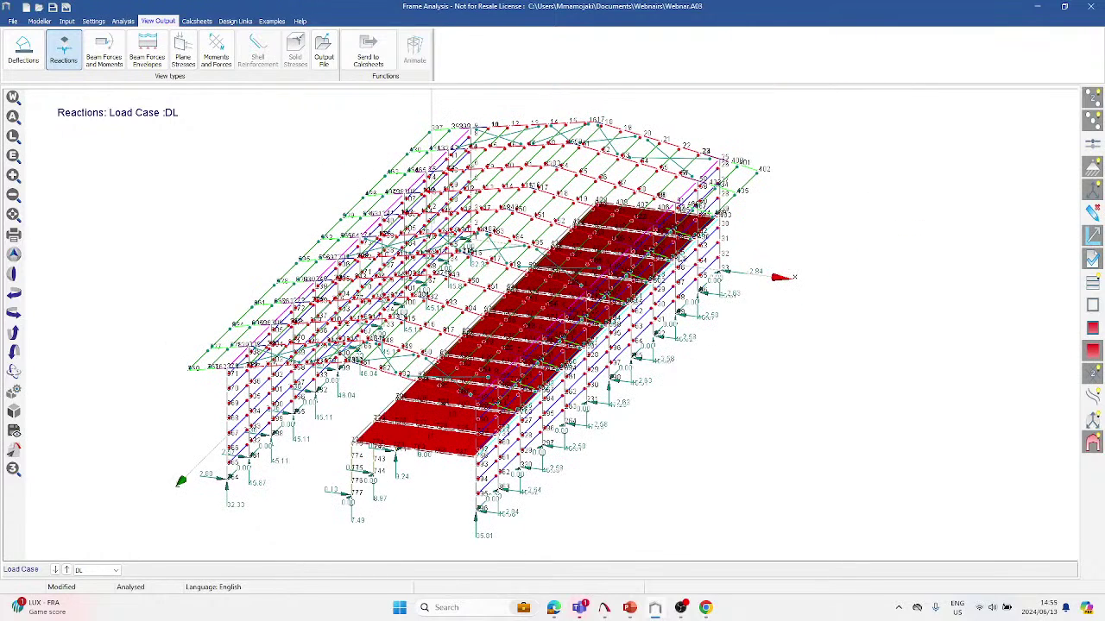
Examine the beam axial force and X-moment diagrams of the frame for load case DL.
{"action": "left_click", "coordinate": [110, 66]}
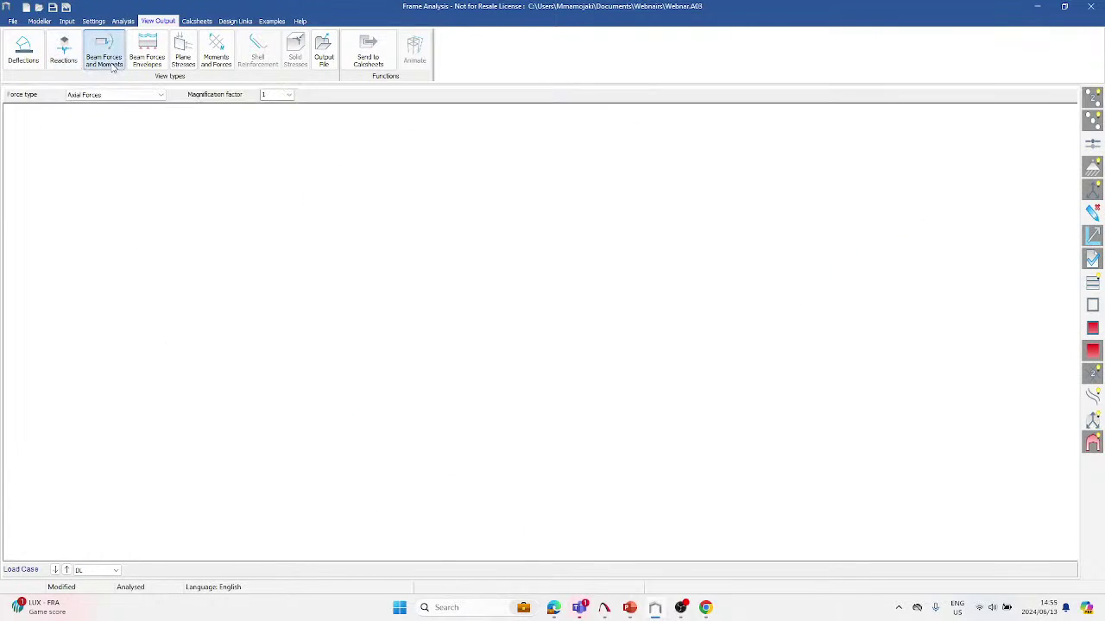
{"action": "scroll", "coordinate": [322, 400], "scroll_direction": "up", "scroll_amount": 1}
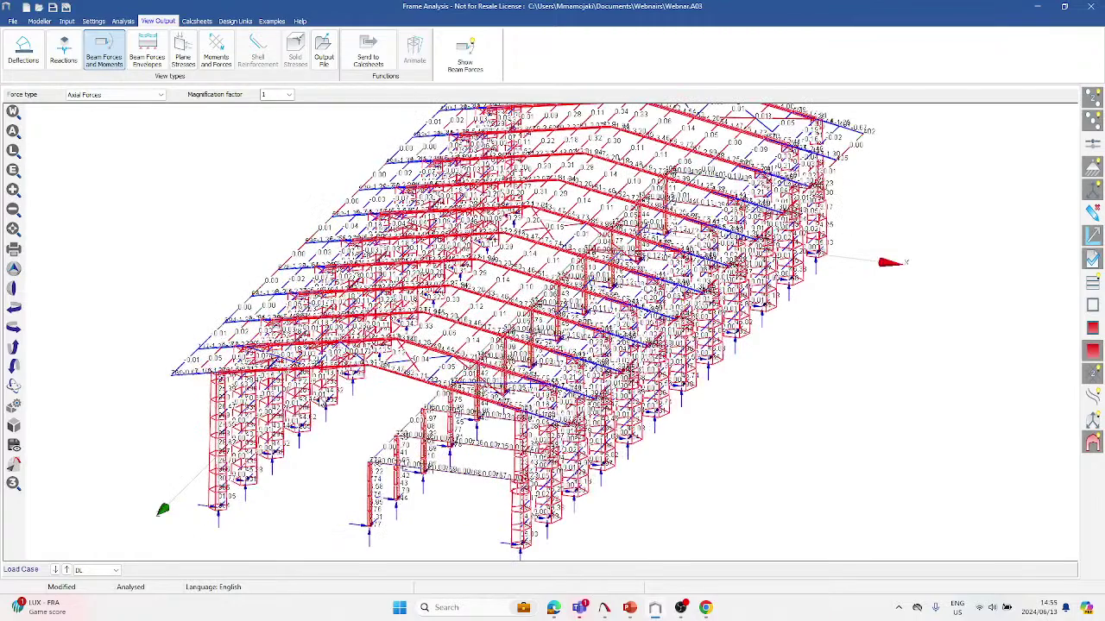
{"action": "left_click", "coordinate": [141, 97]}
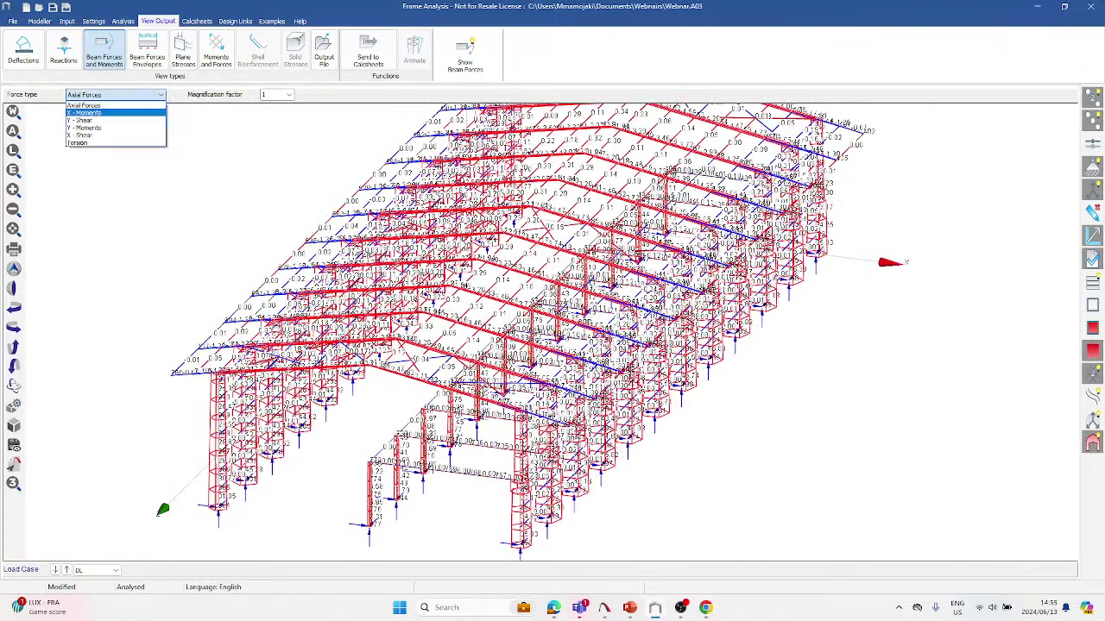
{"action": "scroll", "coordinate": [83, 112], "scroll_direction": "up", "scroll_amount": 1}
{"action": "scroll", "coordinate": [296, 271], "scroll_direction": "down", "scroll_amount": 2}
{"action": "left_click", "coordinate": [86, 113]}
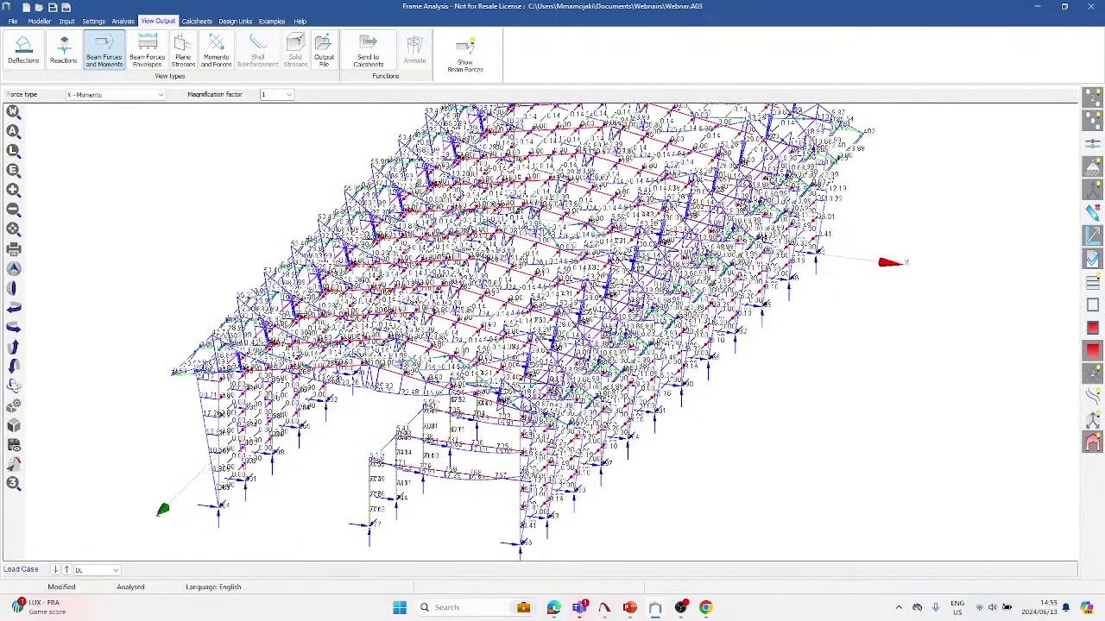
{"action": "scroll", "coordinate": [253, 294], "scroll_direction": "down", "scroll_amount": 2}
{"action": "scroll", "coordinate": [254, 294], "scroll_direction": "up", "scroll_amount": 4}
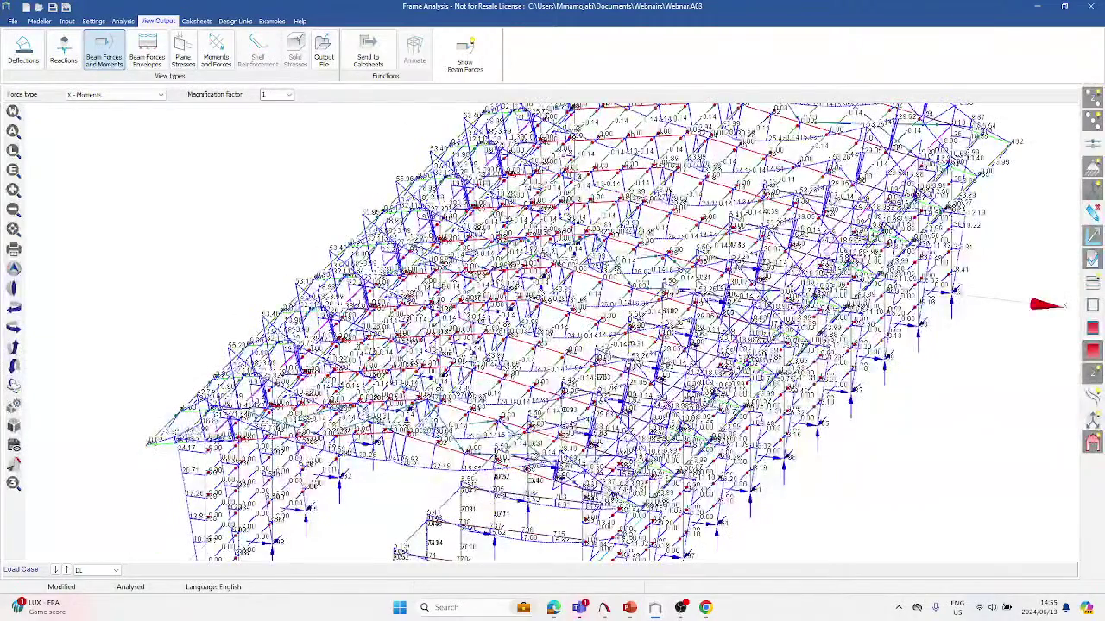
{"action": "scroll", "coordinate": [288, 327], "scroll_direction": "down", "scroll_amount": 1}
Examine the beam Y-shear and Y-moment diagrams of the frame for load case DL.
{"action": "left_click", "coordinate": [97, 101]}
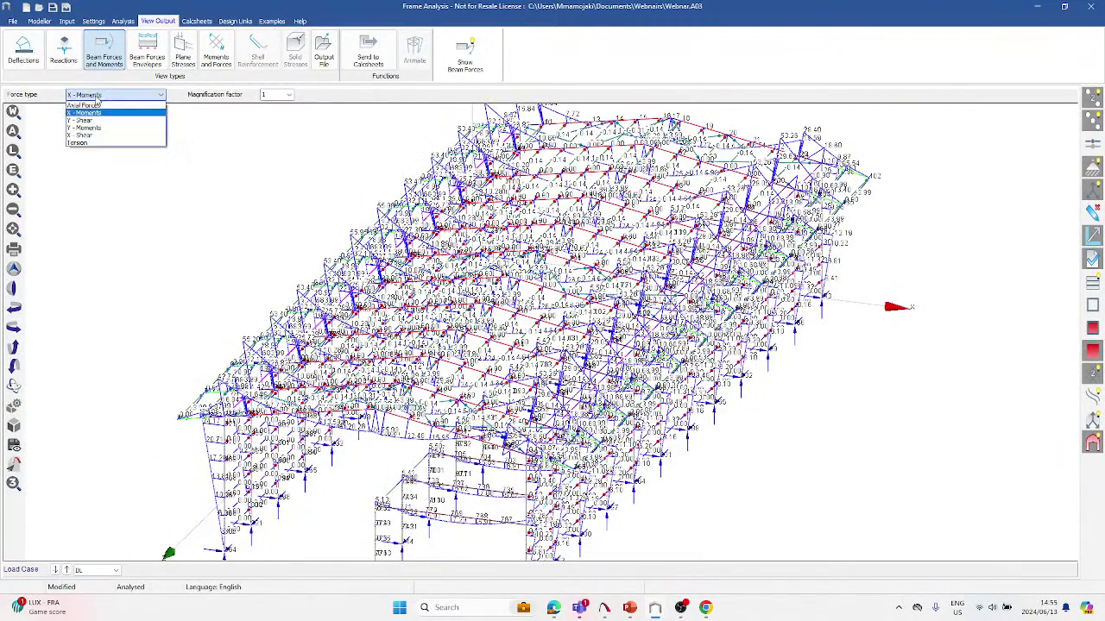
{"action": "left_click", "coordinate": [100, 127]}
{"action": "scroll", "coordinate": [375, 306], "scroll_direction": "down", "scroll_amount": 1}
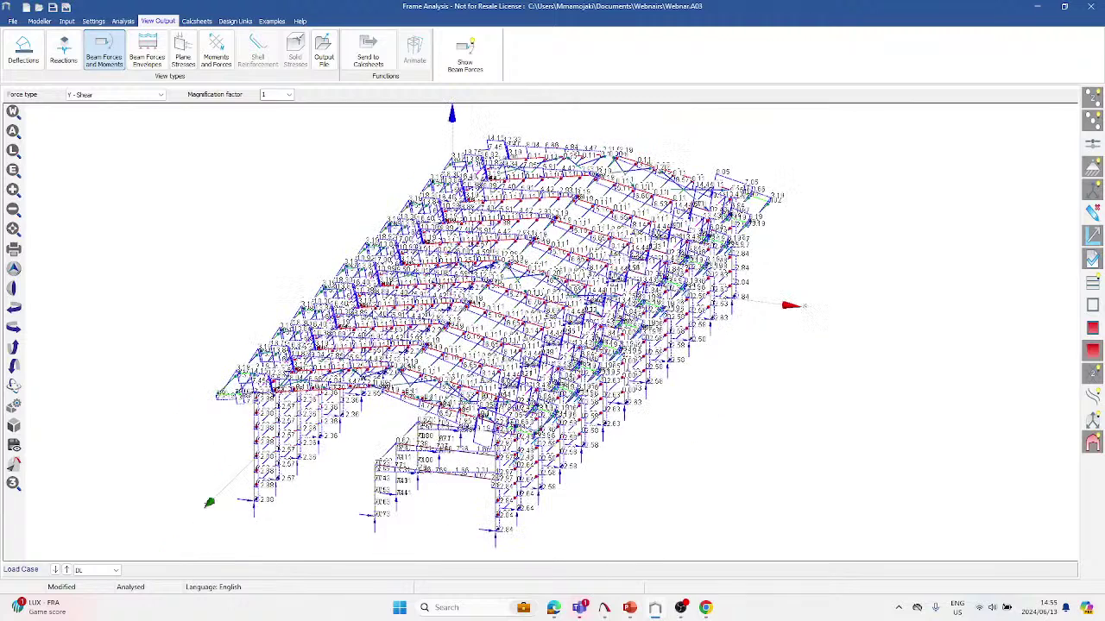
{"action": "scroll", "coordinate": [366, 416], "scroll_direction": "up", "scroll_amount": 1}
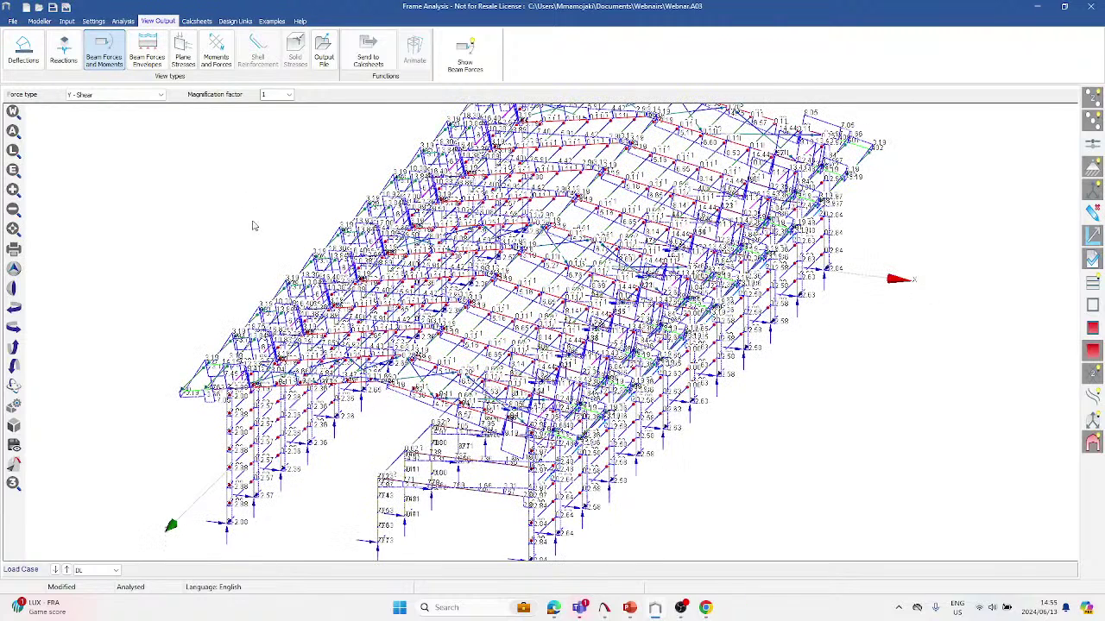
{"action": "left_click", "coordinate": [160, 96]}
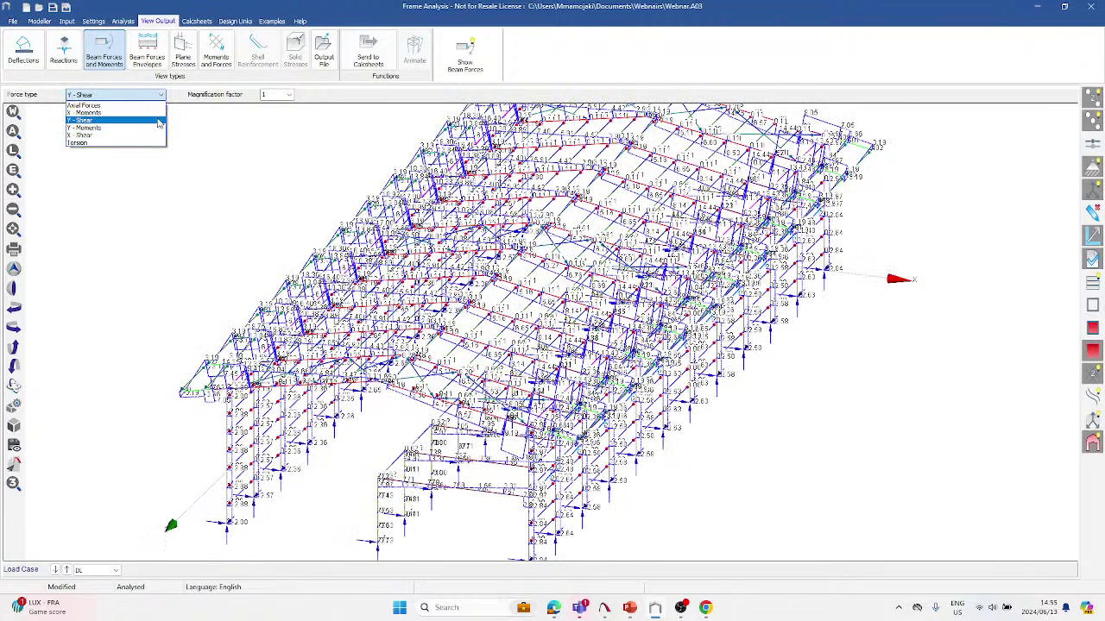
{"action": "left_click", "coordinate": [152, 126]}
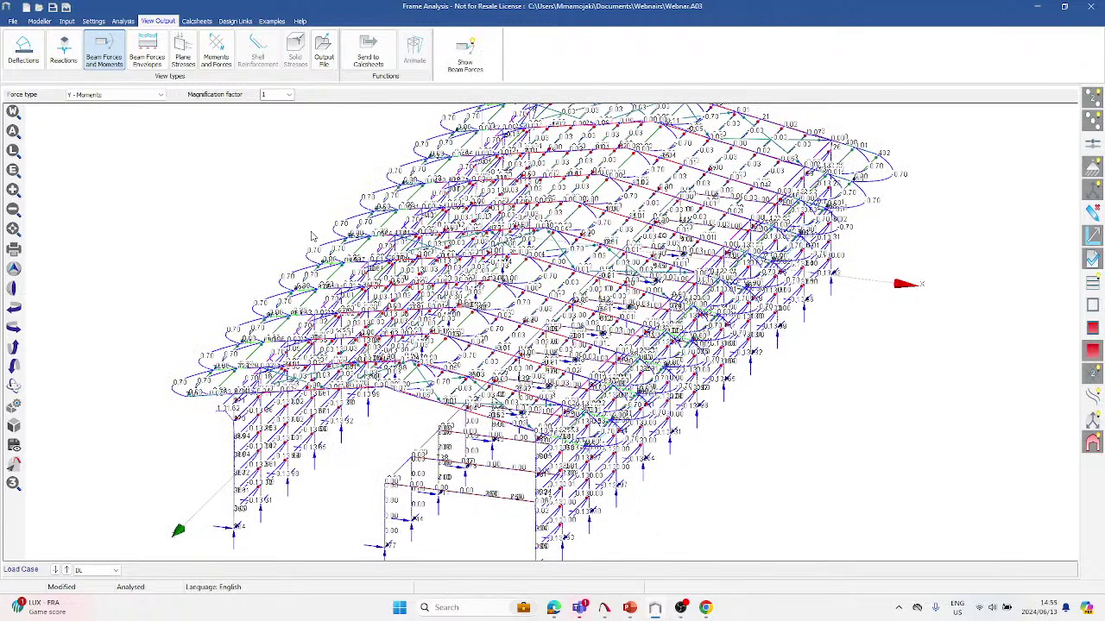
Generate the beam force envelopes for elements 381-382--388 using all load cases and combinations from DL to C4.
{"action": "left_click", "coordinate": [165, 60]}
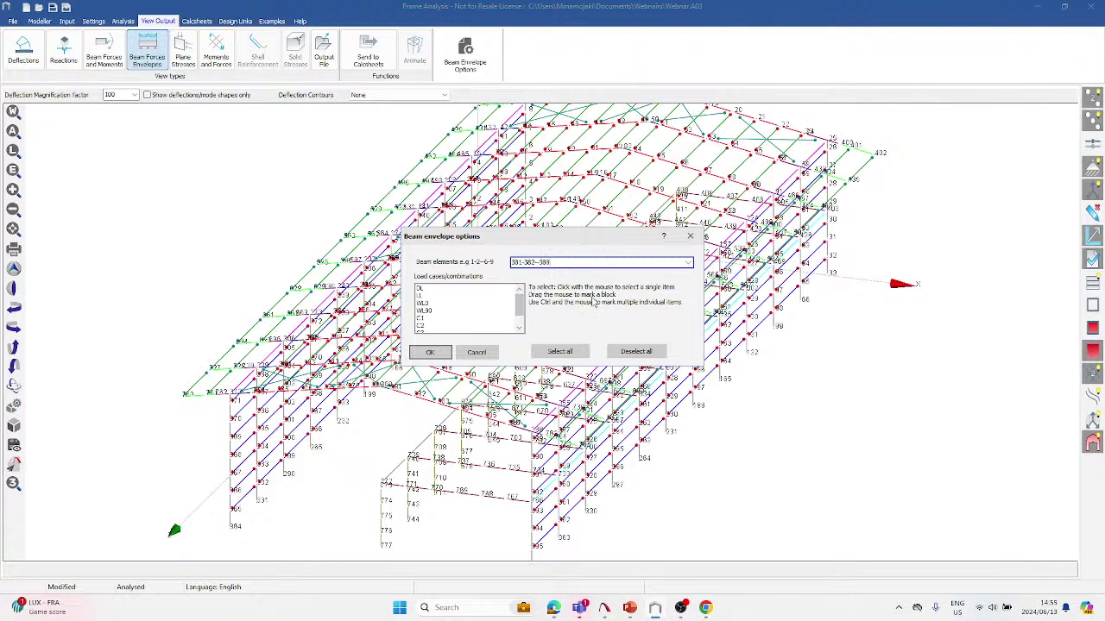
{"action": "left_click_drag", "start_coordinate": [450, 292], "coordinate": [452, 345]}
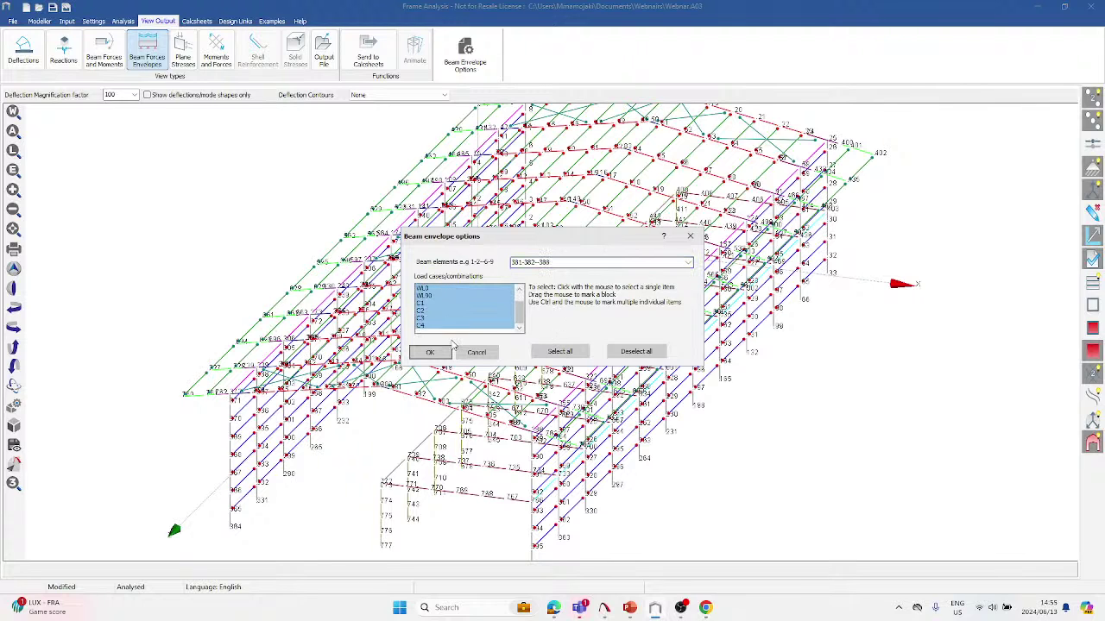
{"action": "left_click", "coordinate": [429, 352]}
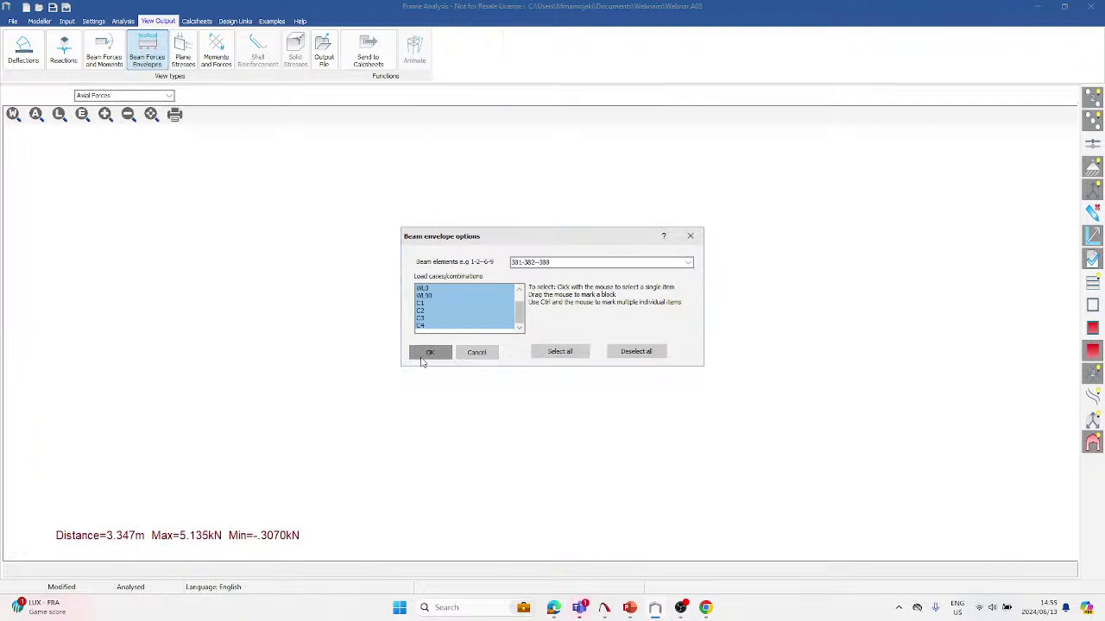
View the X-moment and Y-shear envelopes of beam elements 381 to 388.
{"action": "left_click", "coordinate": [150, 97]}
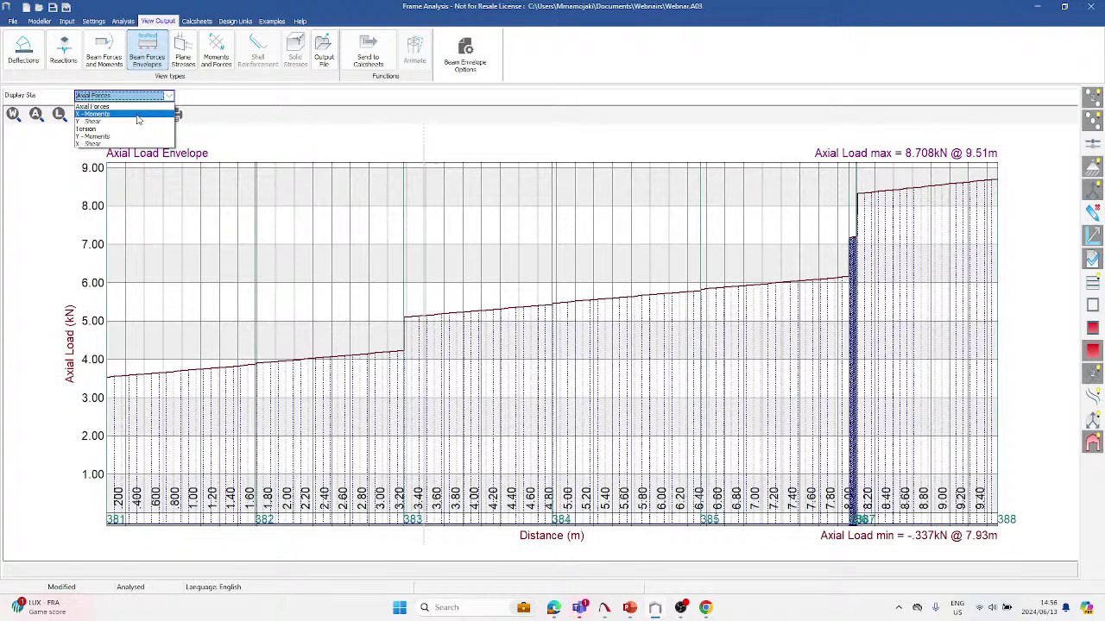
{"action": "left_click", "coordinate": [135, 107]}
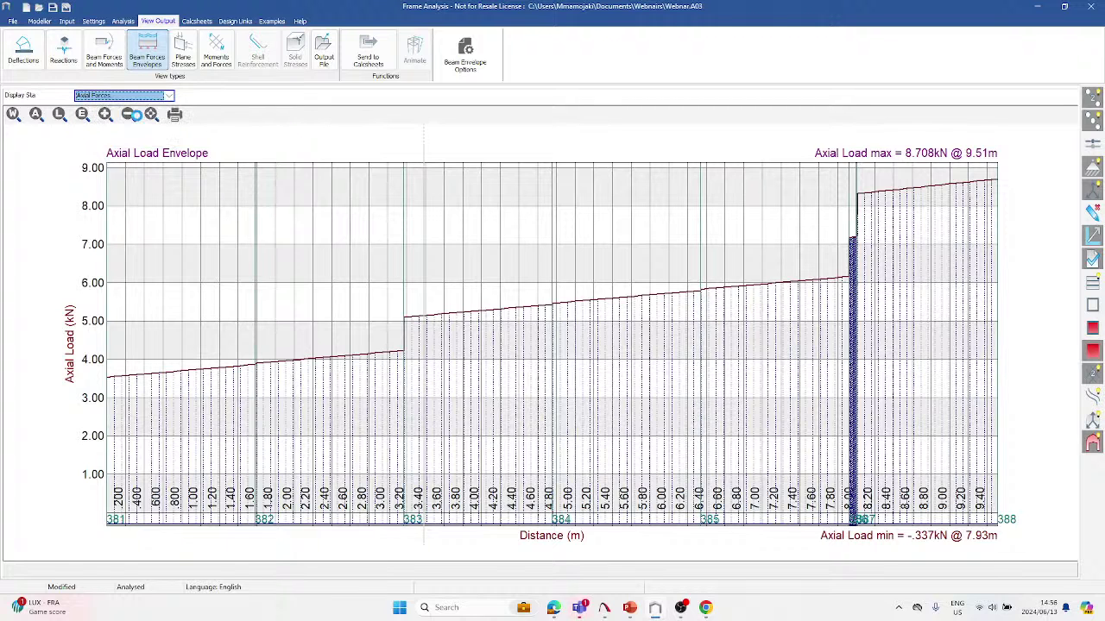
{"action": "left_click", "coordinate": [169, 97]}
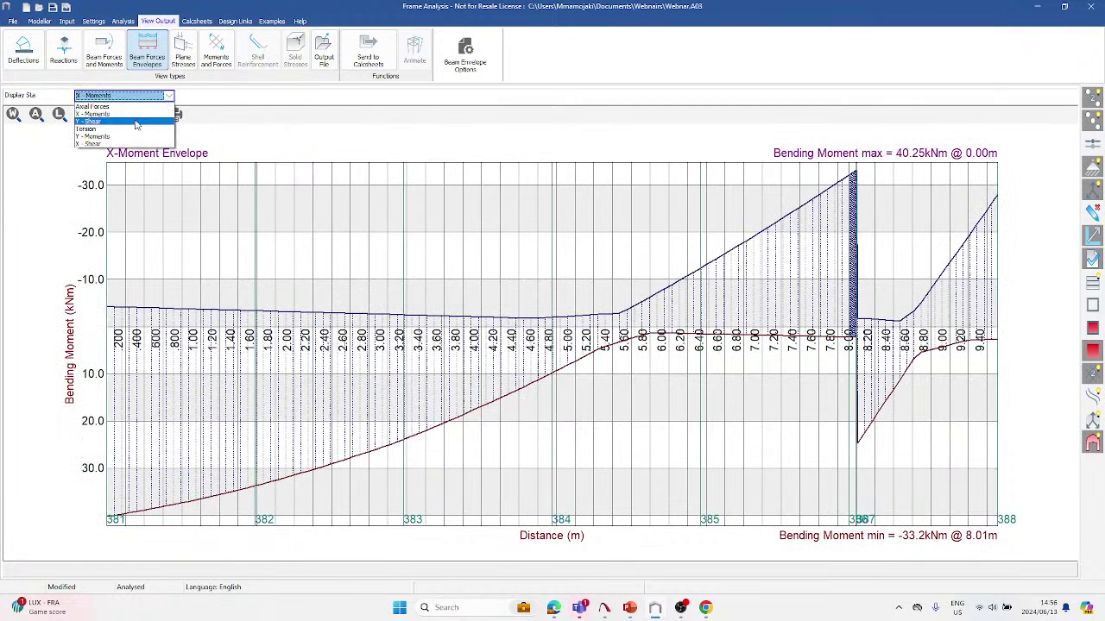
{"action": "left_click", "coordinate": [135, 122]}
Review the torsion, Y-moment and X-shear envelopes of beam elements 381 to 388.
{"action": "left_click", "coordinate": [164, 96]}
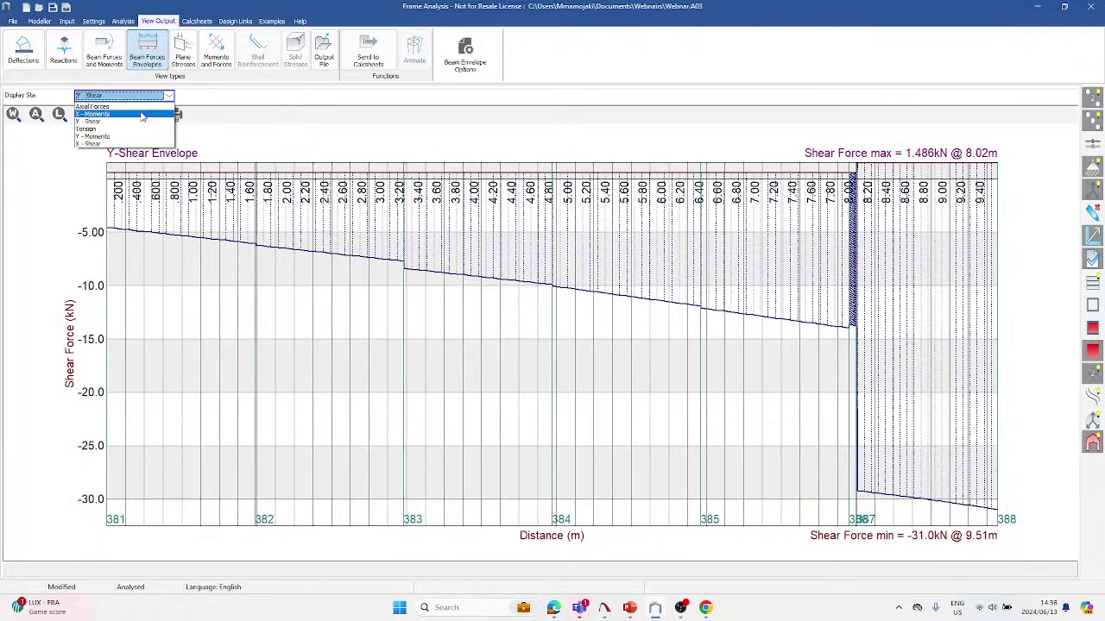
{"action": "left_click", "coordinate": [131, 129]}
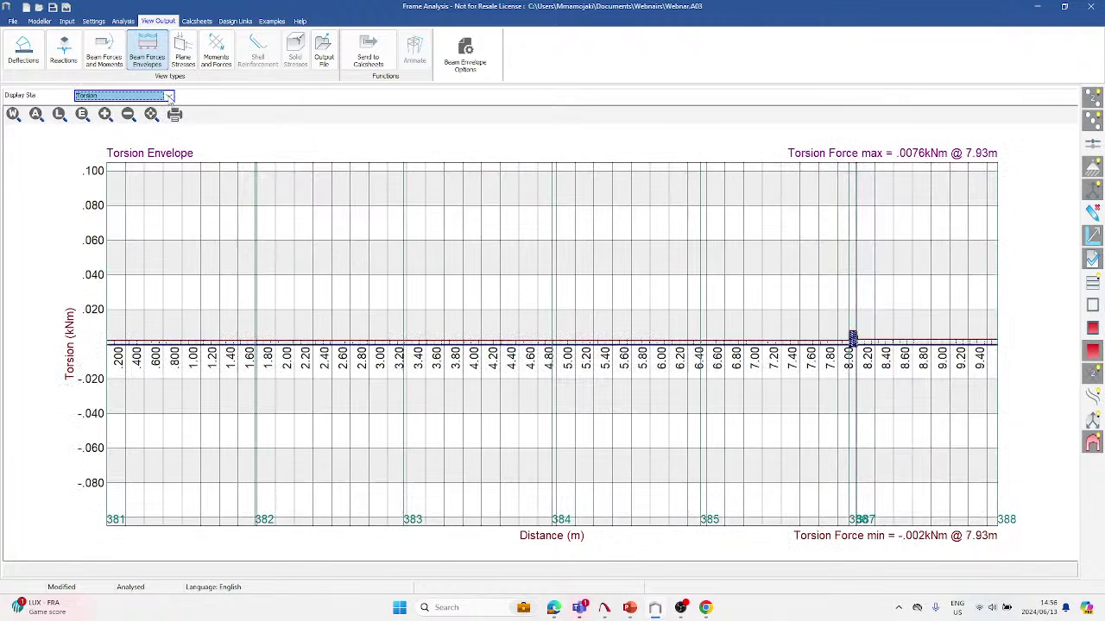
{"action": "left_click", "coordinate": [170, 97]}
{"action": "left_click", "coordinate": [131, 138]}
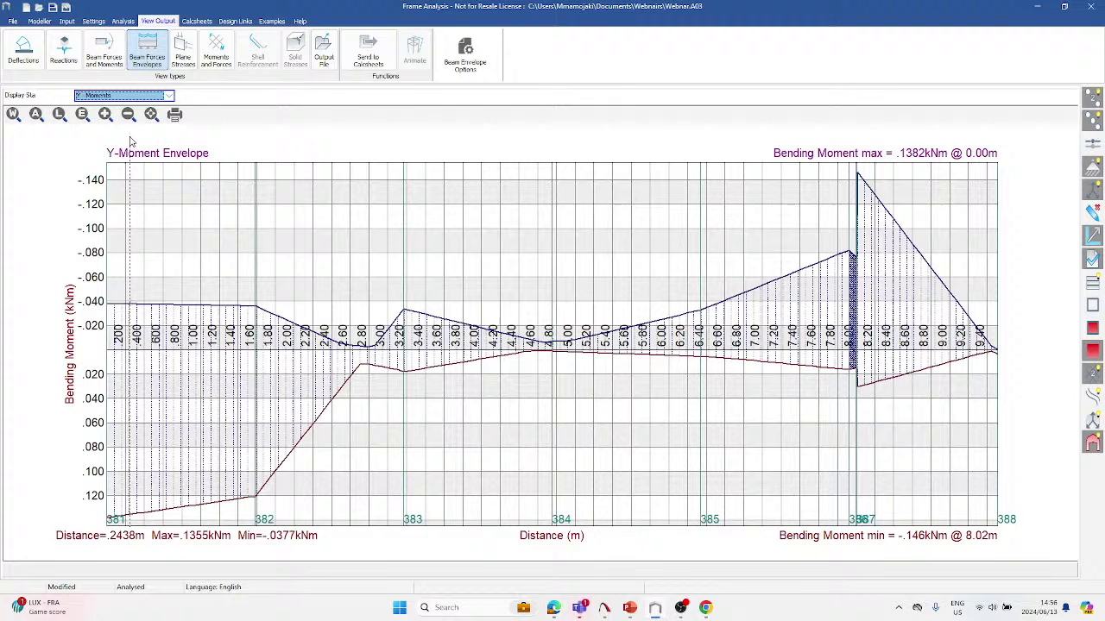
{"action": "left_click", "coordinate": [169, 97]}
{"action": "left_click", "coordinate": [133, 144]}
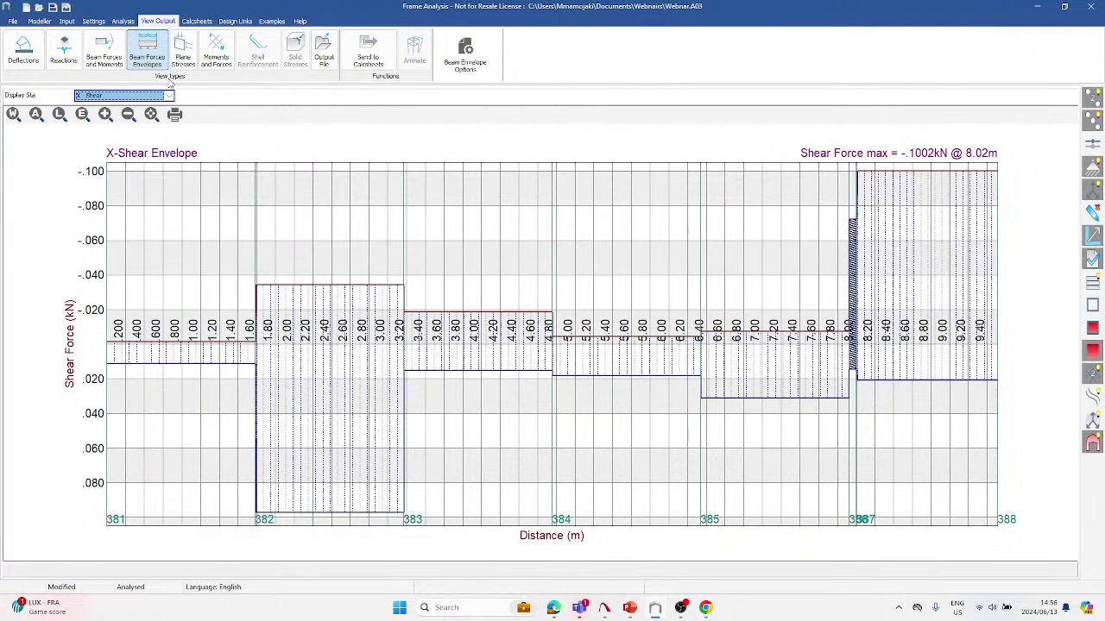
Display the plane X stress contours and the Mx moment contours of the shells for load case DL.
{"action": "left_click", "coordinate": [182, 53]}
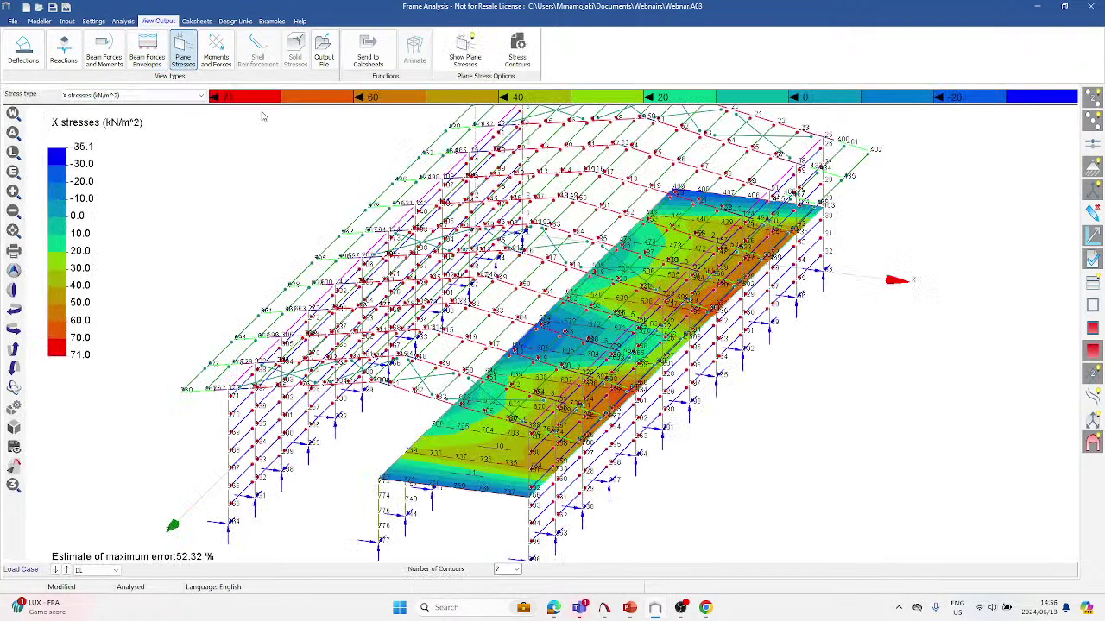
{"action": "mouse_move", "coordinate": [485, 364]}
{"action": "left_mouse_down"}
{"action": "mouse_move", "coordinate": [484, 430]}
{"action": "mouse_move", "coordinate": [474, 372]}
{"action": "left_mouse_up"}
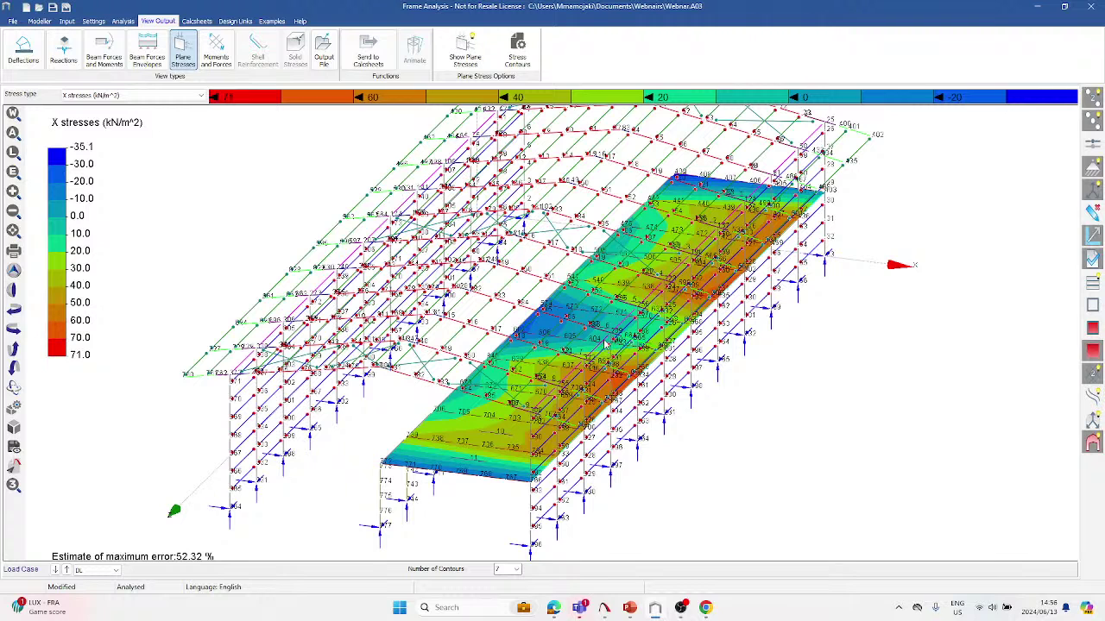
{"action": "left_click", "coordinate": [215, 53]}
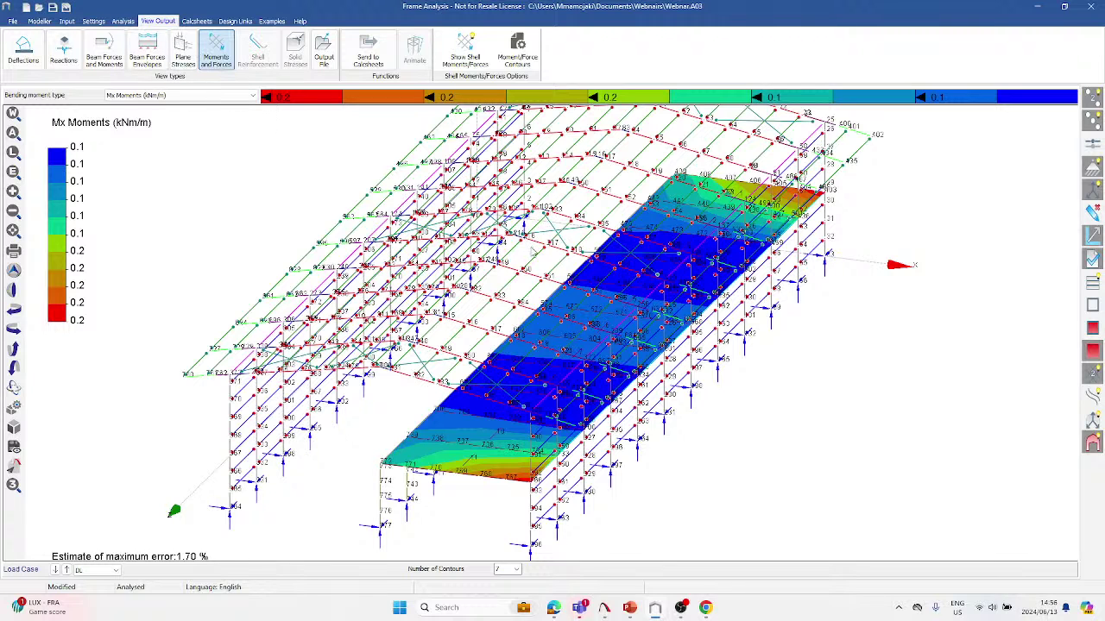
Send the analysis output file to the calcsheets and review the nodal point coordinate pages there.
{"action": "left_click", "coordinate": [324, 52]}
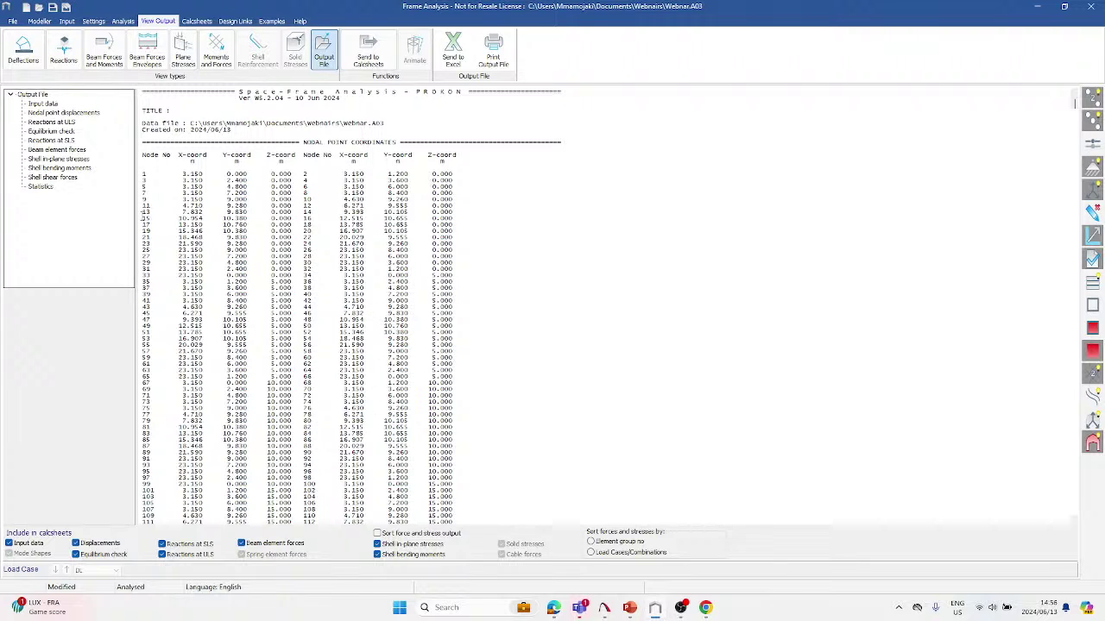
{"action": "left_click", "coordinate": [380, 63]}
{"action": "left_click", "coordinate": [196, 22]}
{"action": "scroll", "coordinate": [415, 193], "scroll_direction": "down", "scroll_amount": 10}
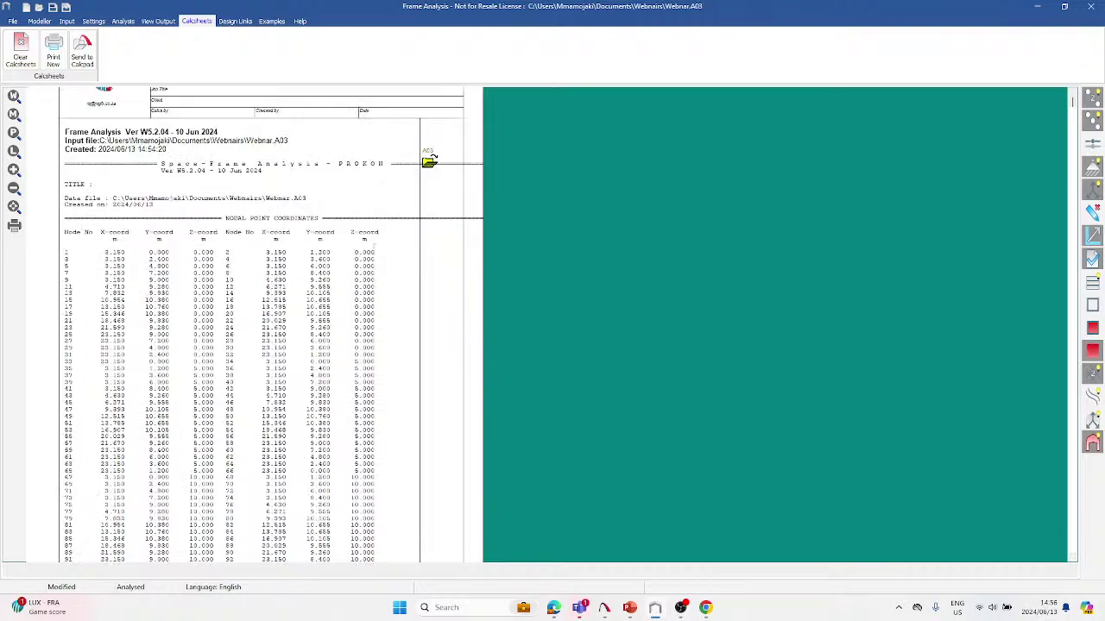
{"action": "scroll", "coordinate": [372, 247], "scroll_direction": "down", "scroll_amount": 10}
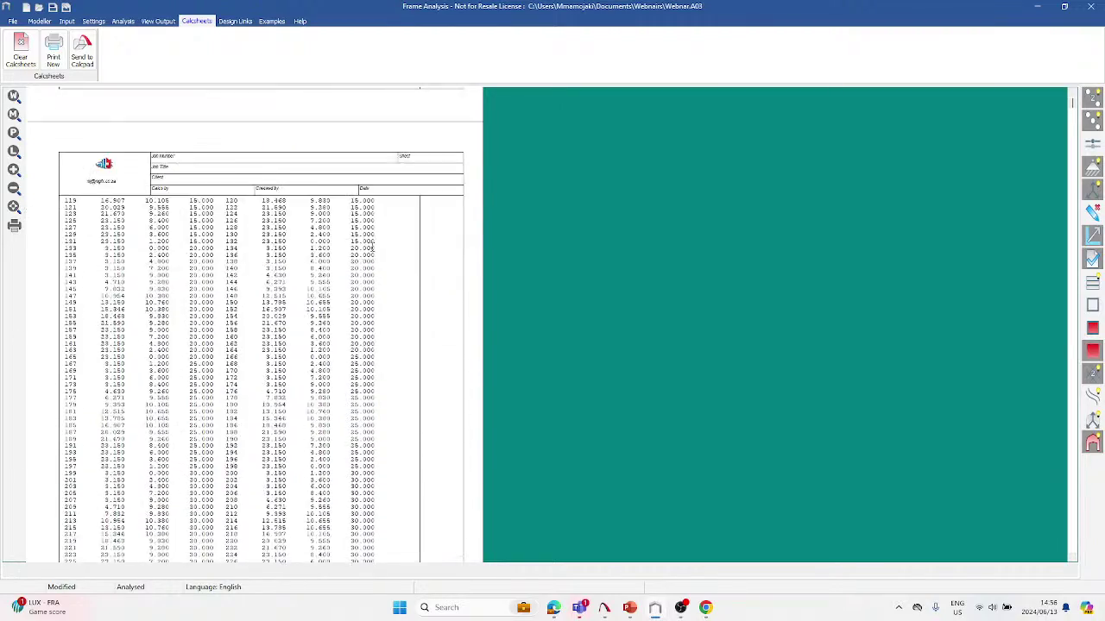
{"action": "scroll", "coordinate": [373, 248], "scroll_direction": "down", "scroll_amount": 2}
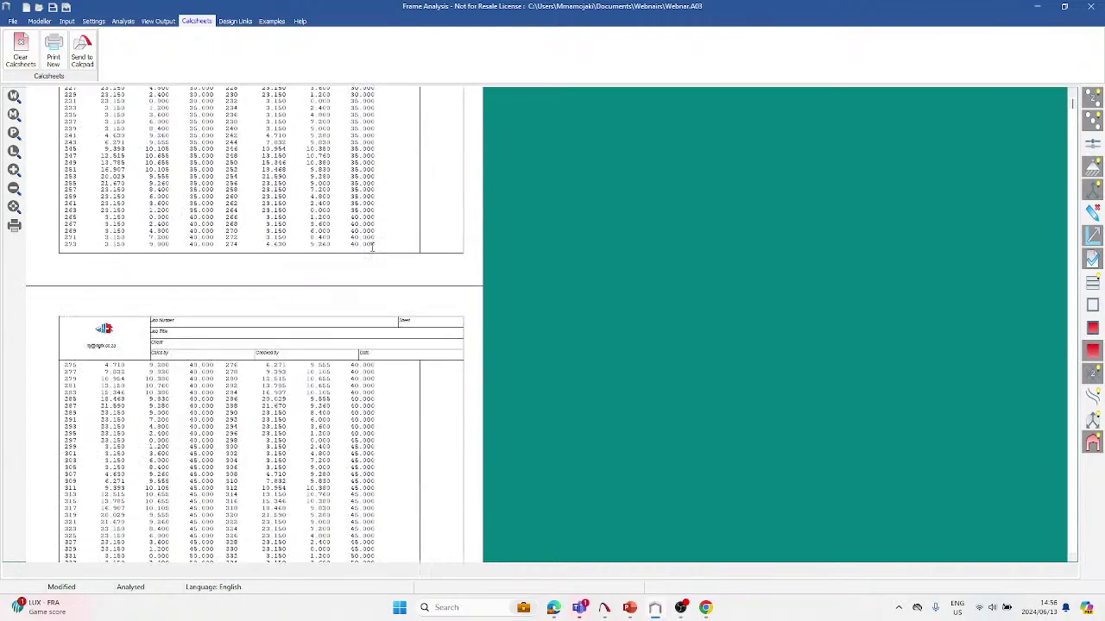
Create an apex steel connection design link at node 380, using the 533x210x82 beams 380-379-381.
{"action": "left_click", "coordinate": [235, 21]}
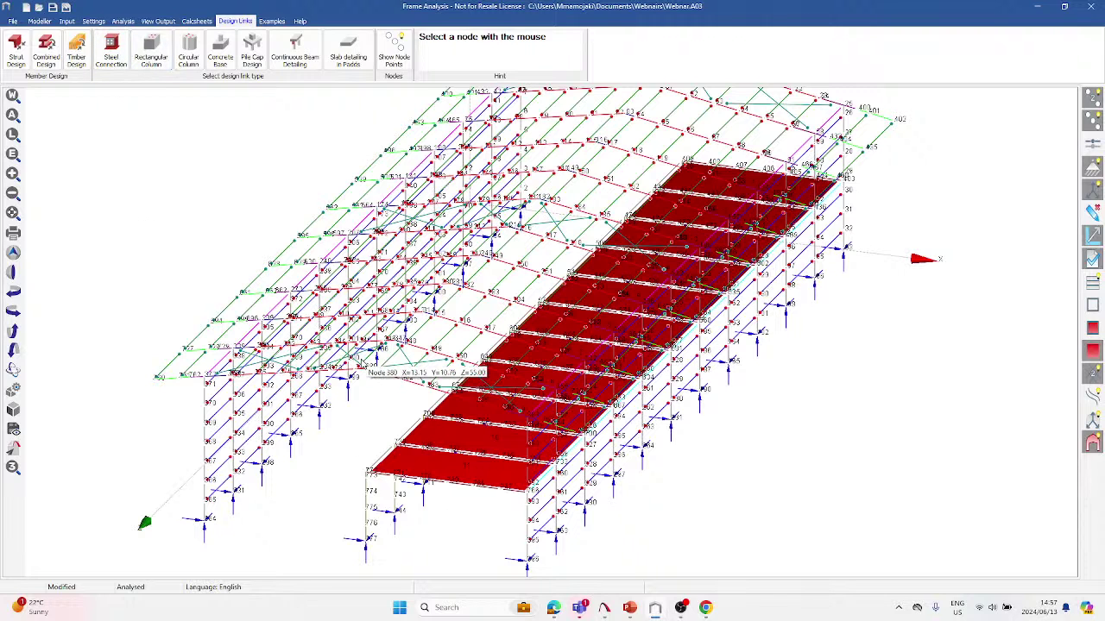
{"action": "scroll", "coordinate": [191, 383], "scroll_direction": "up", "scroll_amount": 2}
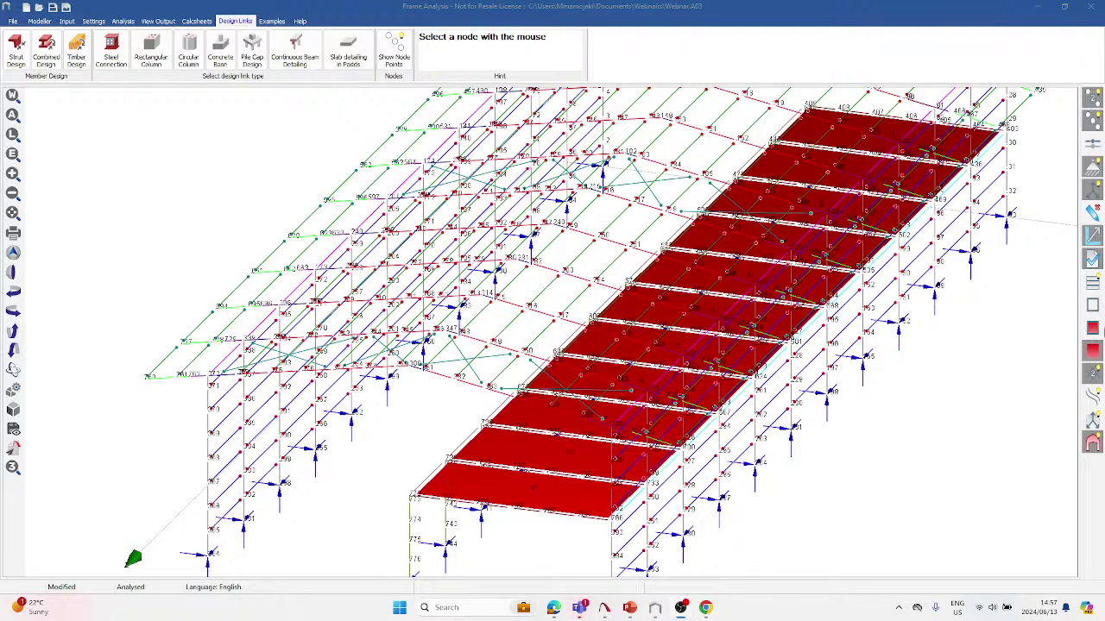
{"action": "scroll", "coordinate": [663, 278], "scroll_direction": "down", "scroll_amount": 2}
{"action": "scroll", "coordinate": [635, 277], "scroll_direction": "down", "scroll_amount": 2}
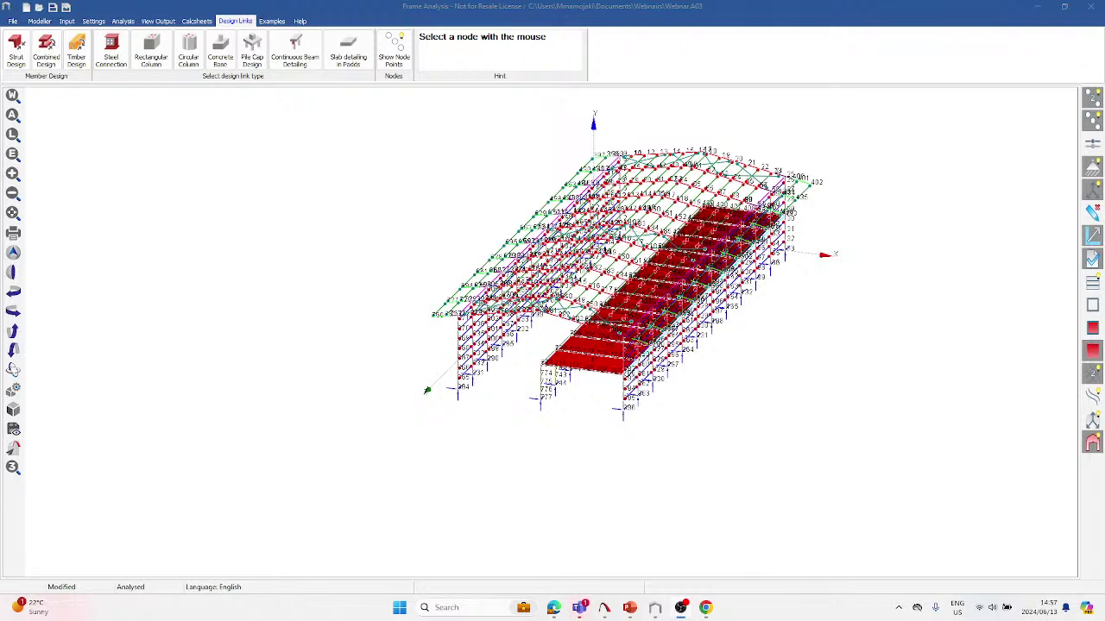
{"action": "scroll", "coordinate": [518, 248], "scroll_direction": "up", "scroll_amount": 1}
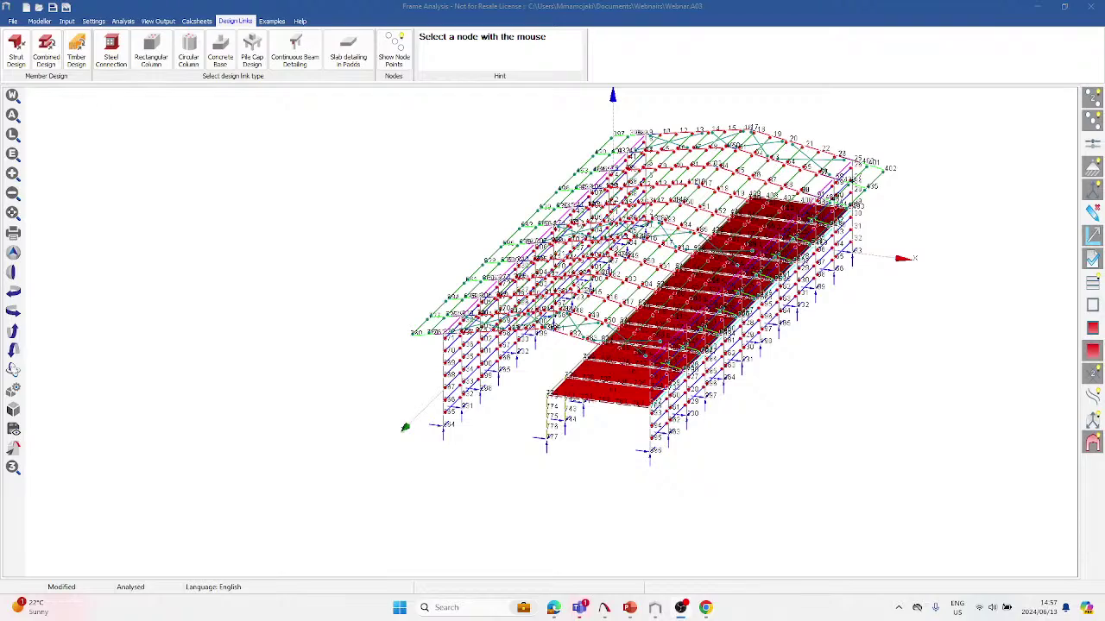
{"action": "scroll", "coordinate": [570, 269], "scroll_direction": "up", "scroll_amount": 1}
{"action": "left_click", "coordinate": [111, 52]}
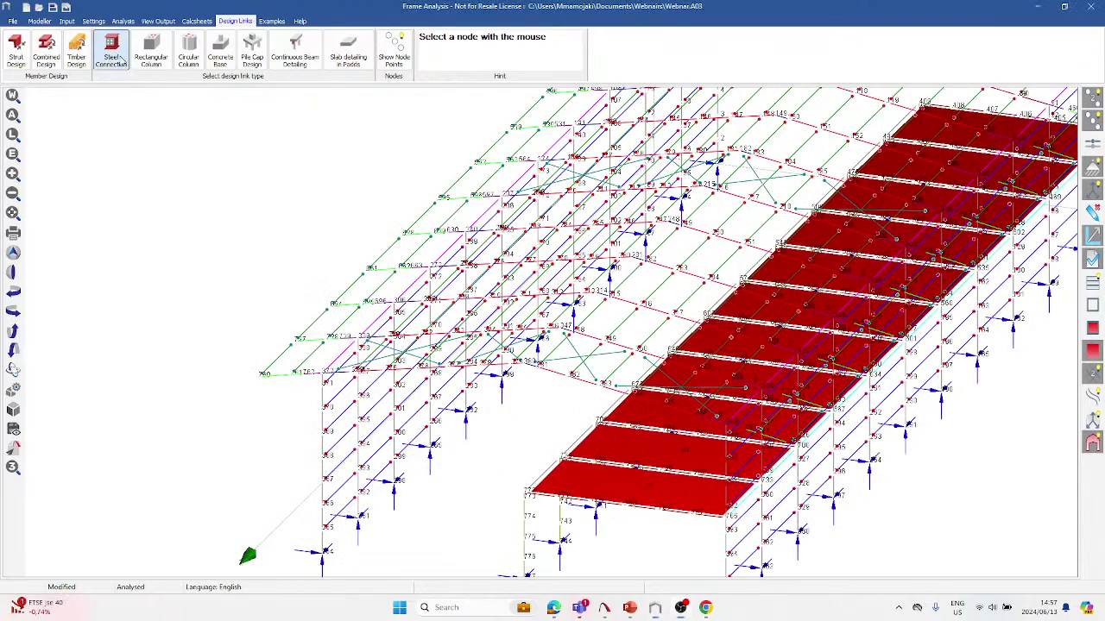
{"action": "scroll", "coordinate": [528, 366], "scroll_direction": "up", "scroll_amount": 1}
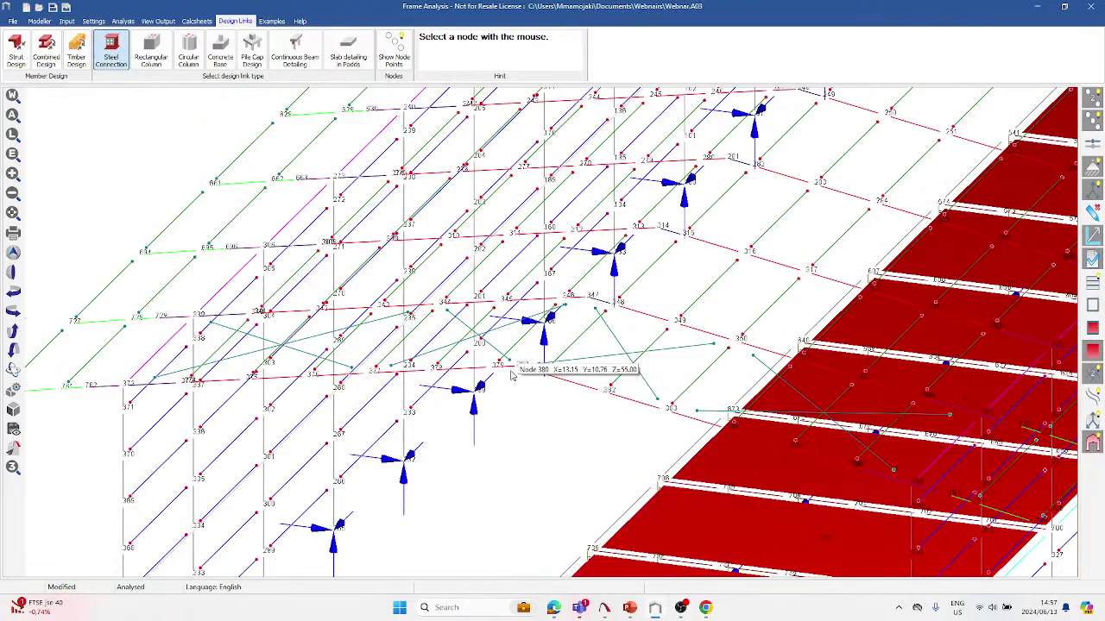
{"action": "scroll", "coordinate": [515, 372], "scroll_direction": "up", "scroll_amount": 1}
{"action": "left_click", "coordinate": [525, 364]}
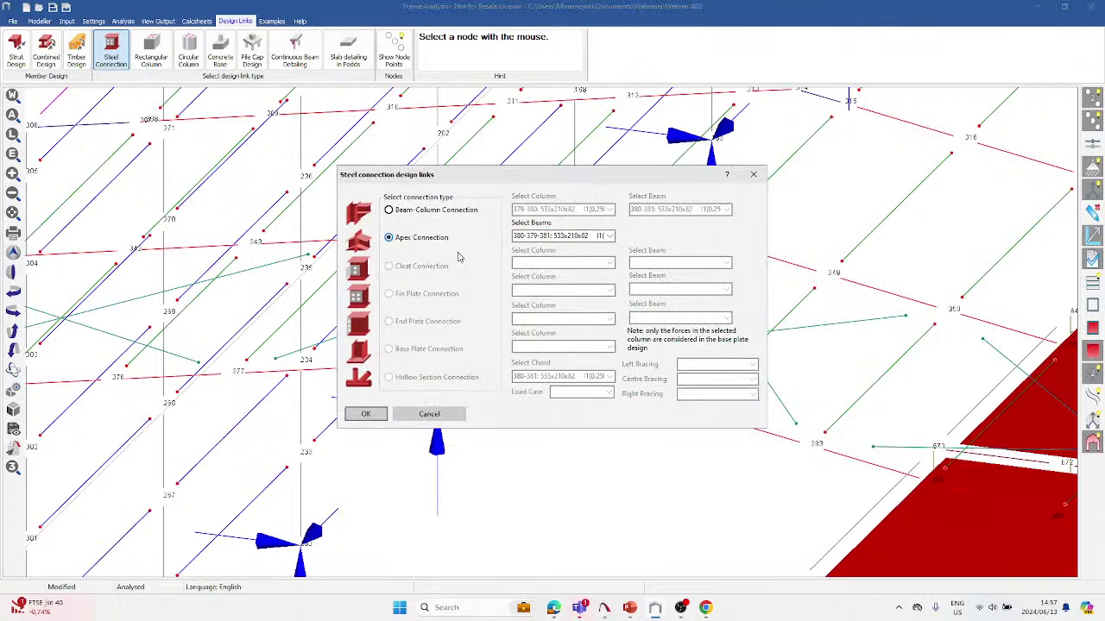
{"action": "left_click", "coordinate": [365, 415]}
{"action": "left_click", "coordinate": [366, 415]}
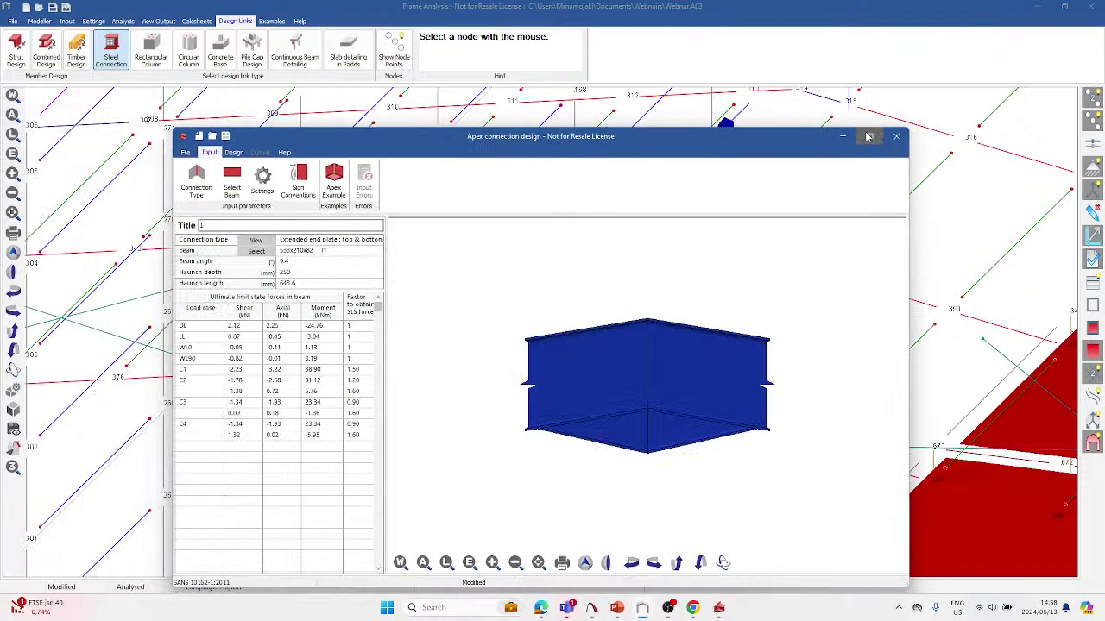
View the apex connection design maximized, and minimize it and the frame analysis window to return to the Model Information slide.
{"action": "left_click", "coordinate": [871, 140]}
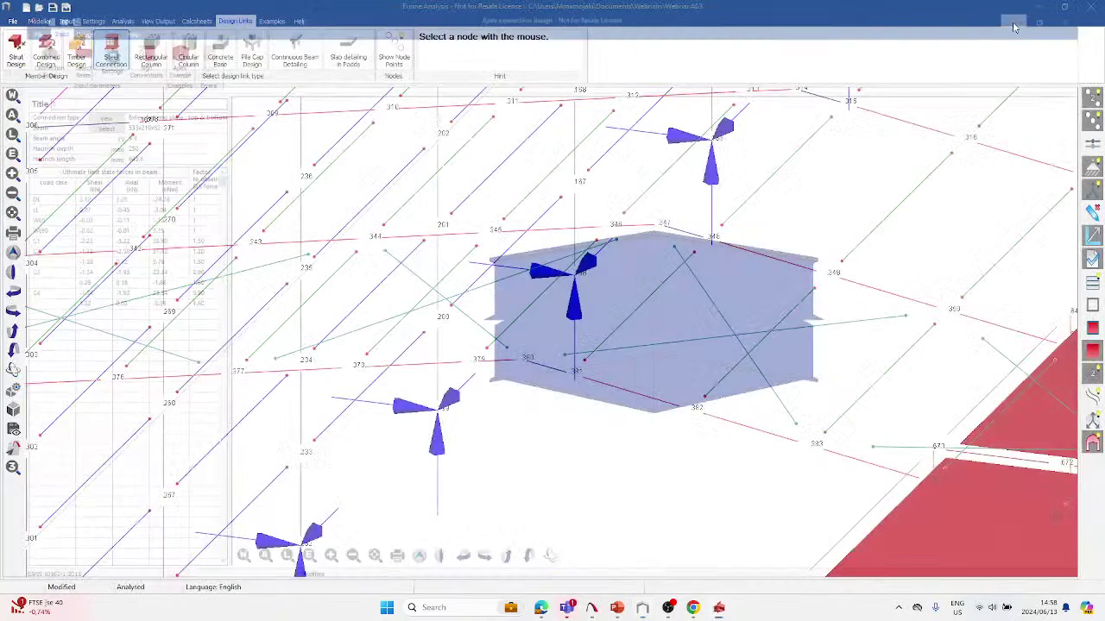
{"action": "left_click", "coordinate": [1037, 7]}
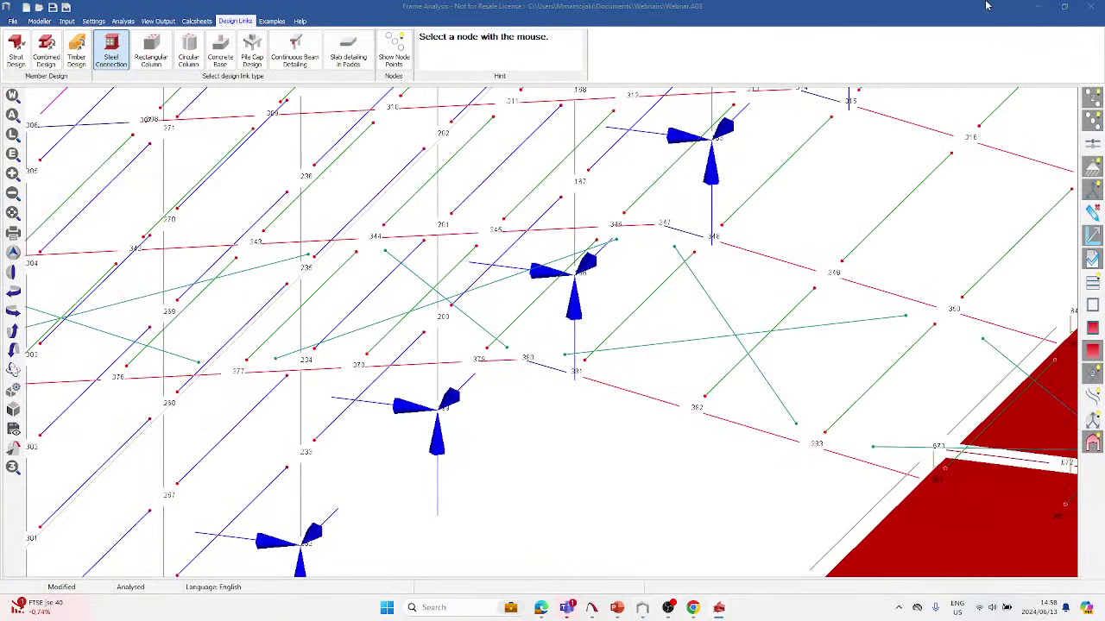
{"action": "left_click", "coordinate": [1039, 8]}
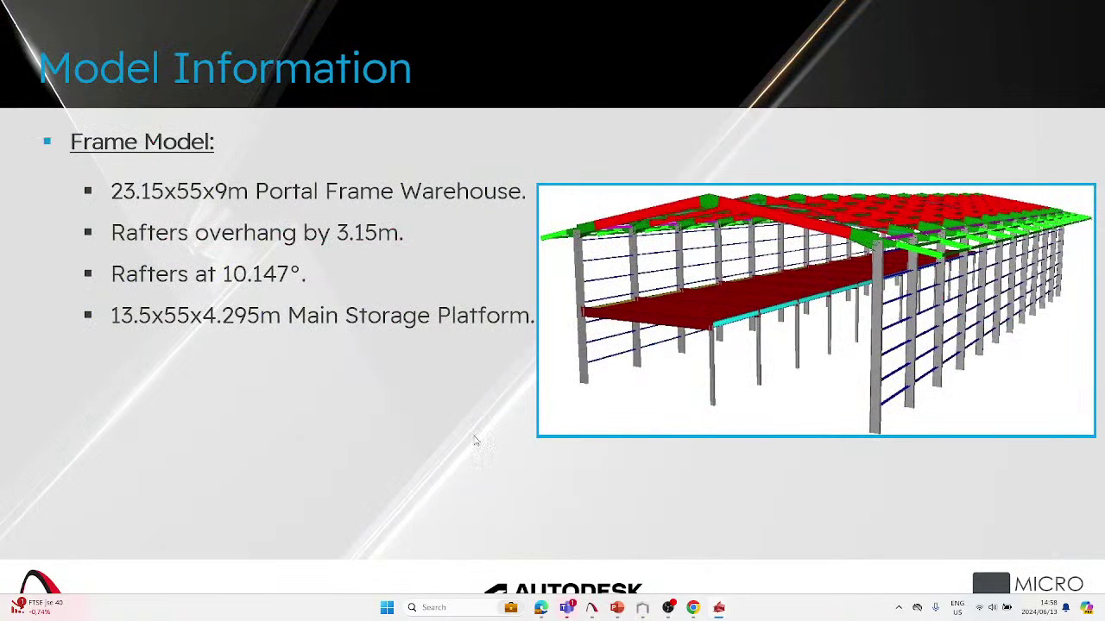